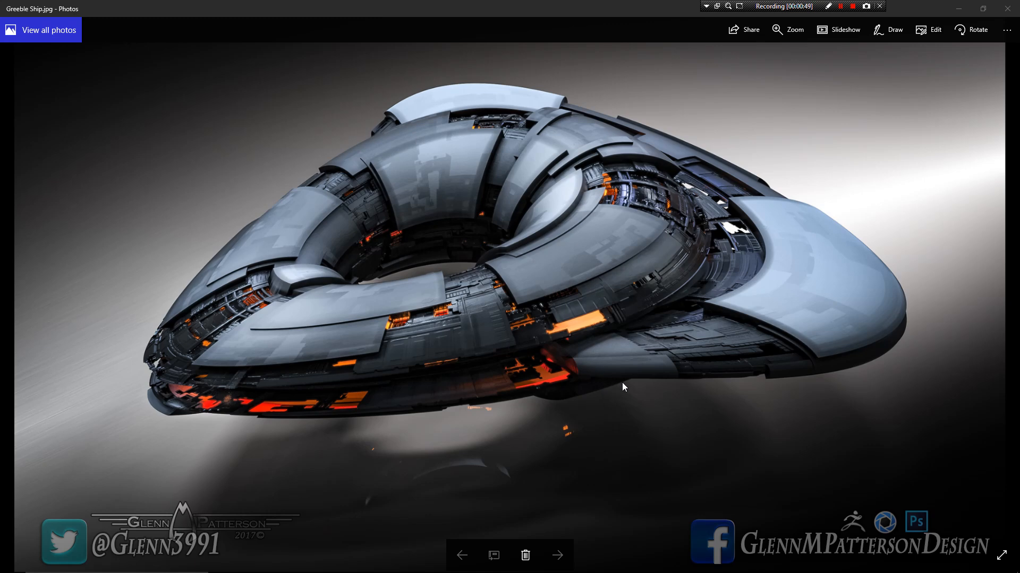
# - Switch to Firefox and look through the greeble packs and sample products on the Gumroad page
pyautogui.press('super+Tab')
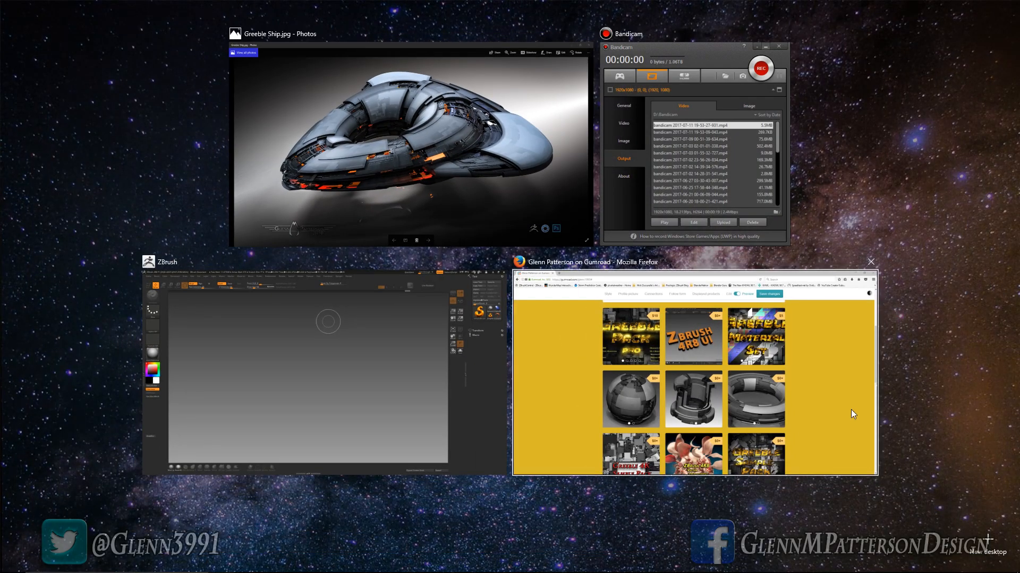
pyautogui.click(800, 372)
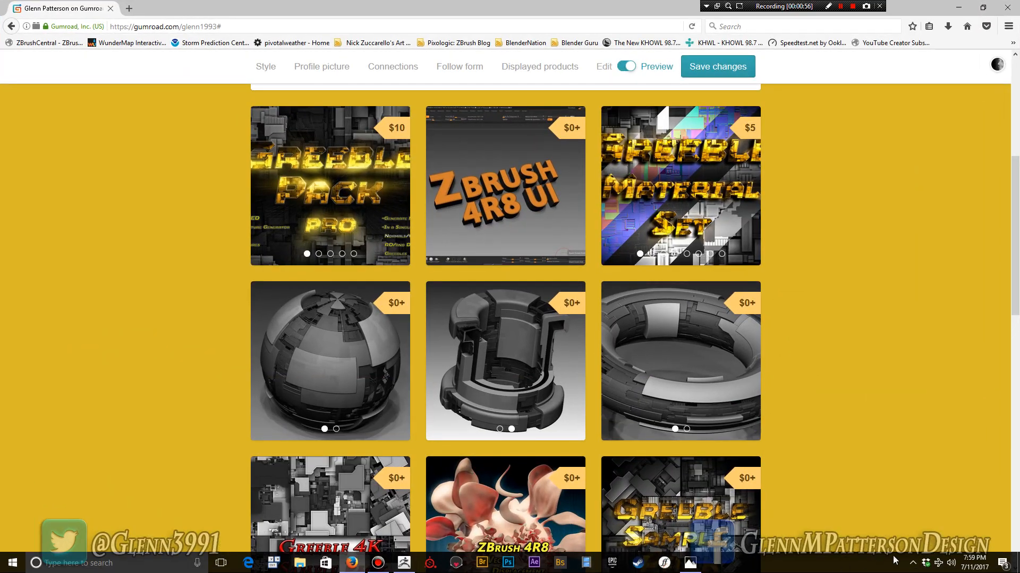
pyautogui.click(911, 564)
pyautogui.click(911, 566)
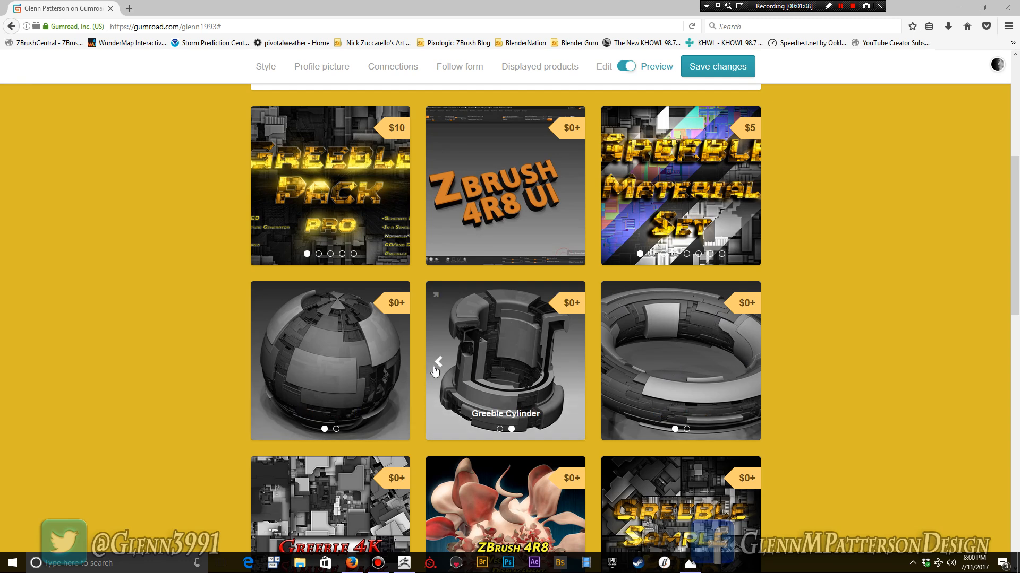
pyautogui.click(437, 363)
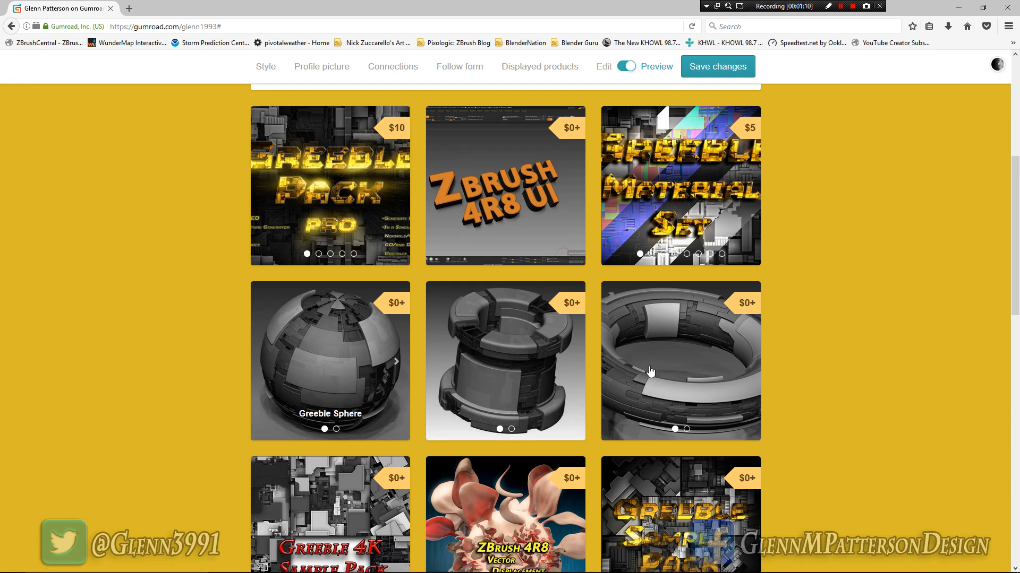
pyautogui.scroll(2, 871, 334)
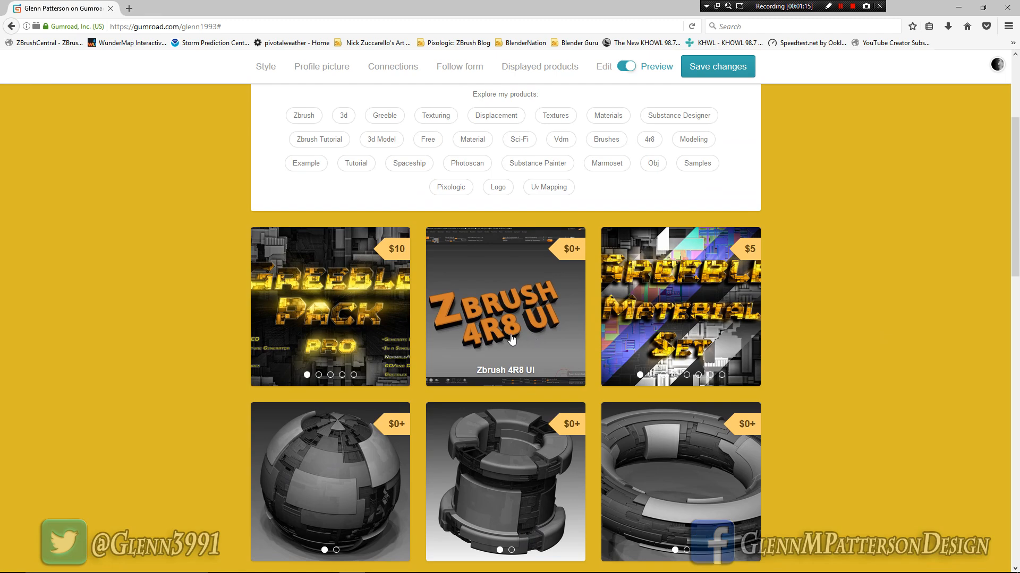
pyautogui.scroll(-4, 824, 388)
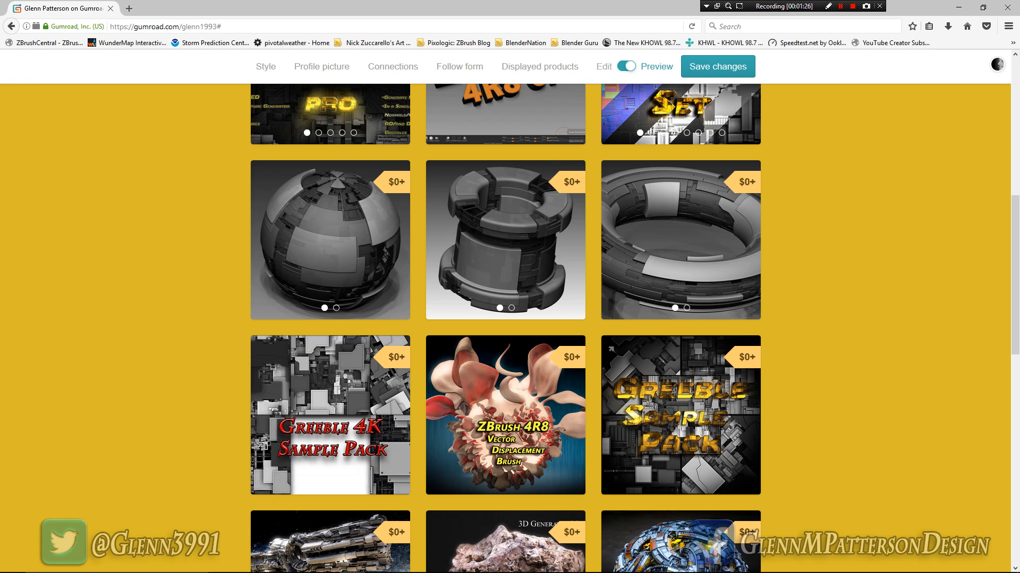
# - Switch to ZBrush, draw a PolyMesh3D star in edit mode, turn the floor grid off and snap to the front view
pyautogui.click(413, 567)
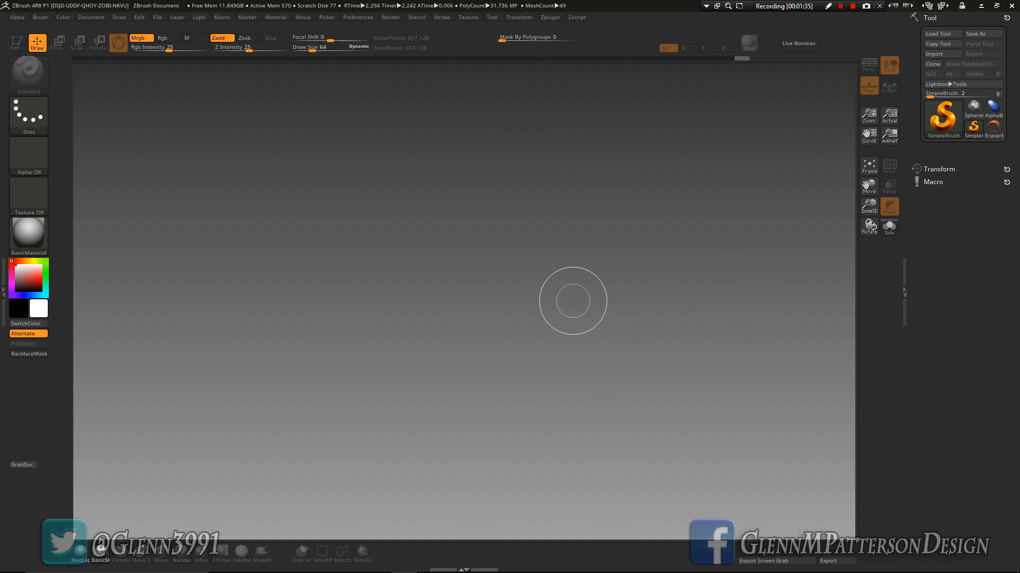
pyautogui.click(944, 121)
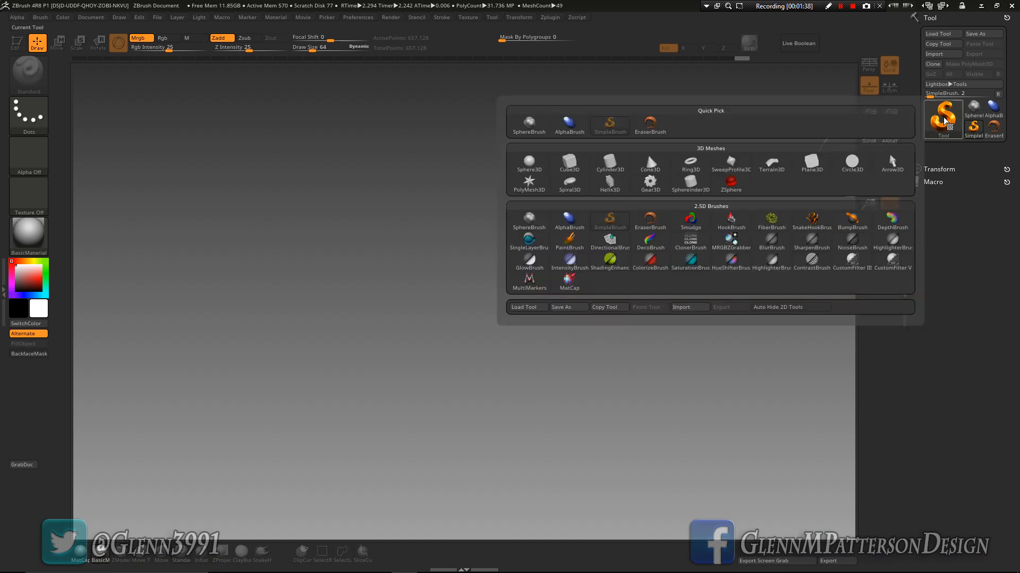
pyautogui.moveTo(567, 169)
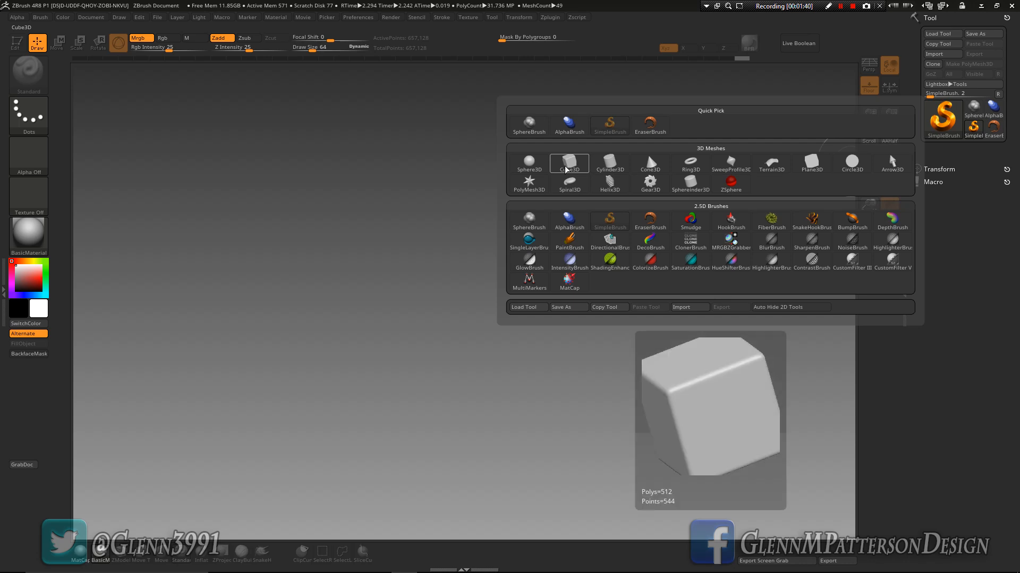
pyautogui.click(529, 184)
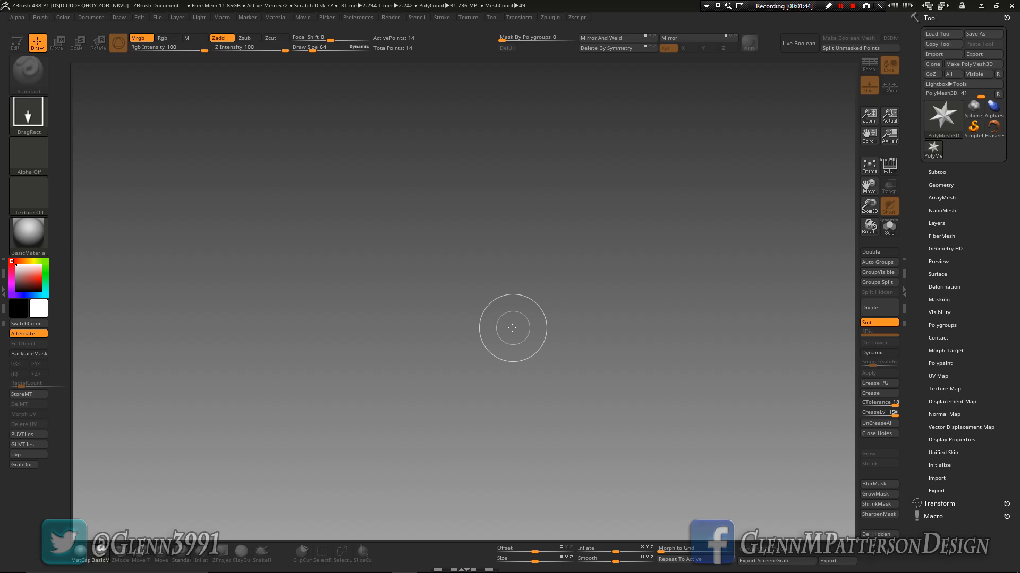
pyautogui.moveTo(504, 317); pyautogui.dragTo(460, 509)
pyautogui.press('t')
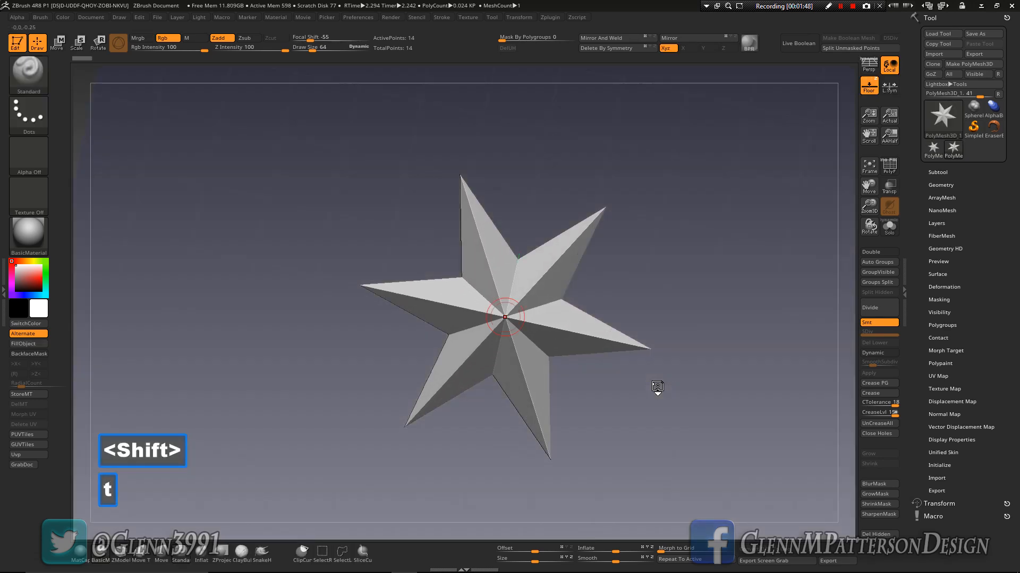
pyautogui.click(869, 86)
pyautogui.keyDown('shift'); pyautogui.moveTo(657, 399); pyautogui.dragTo(659, 397); pyautogui.keyUp('shift')
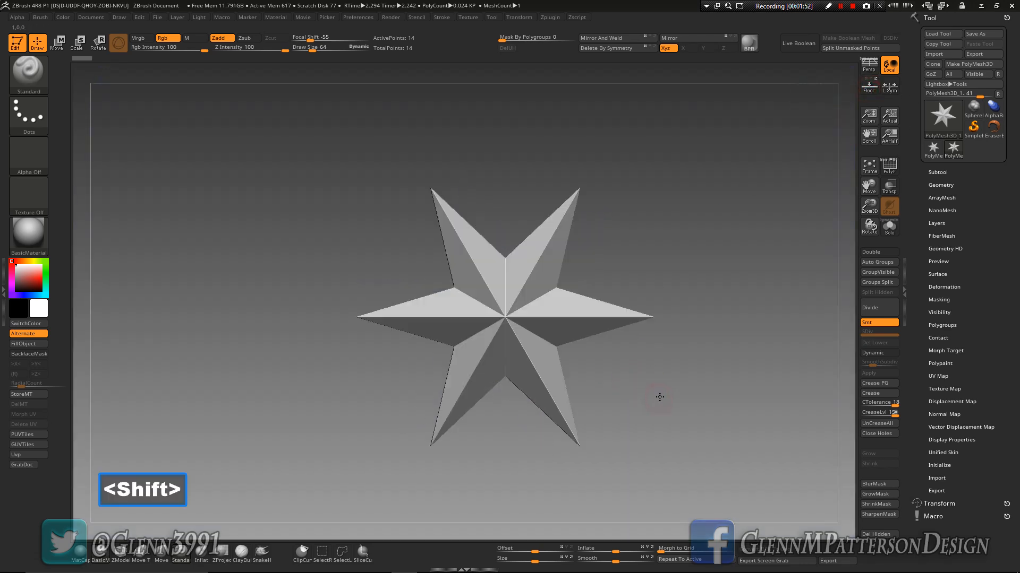
# - Initialize the mesh as a QCube with X, Y and Z resolution set to 1
pyautogui.click(938, 466)
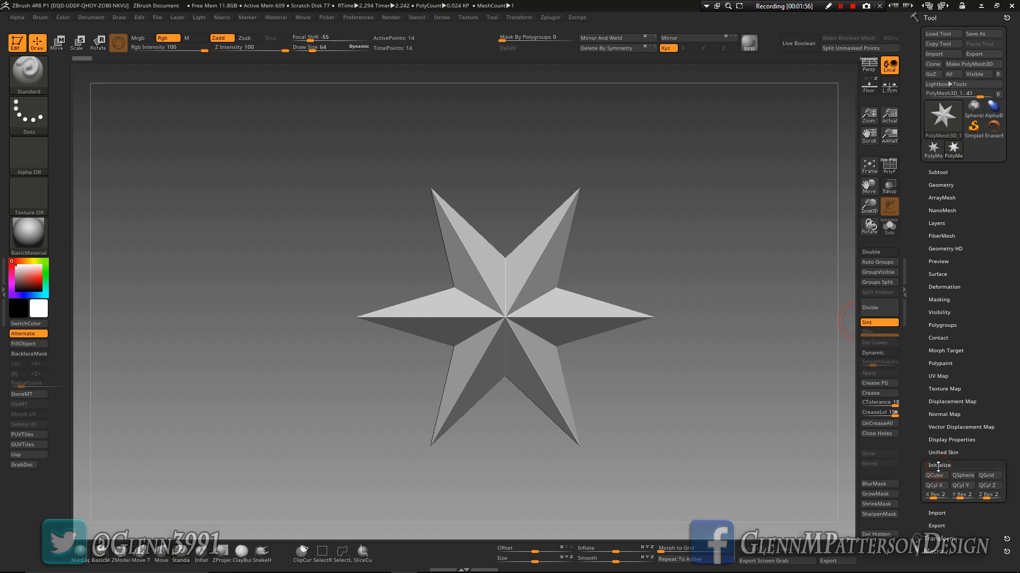
pyautogui.moveTo(921, 489); pyautogui.dragTo(921, 351)
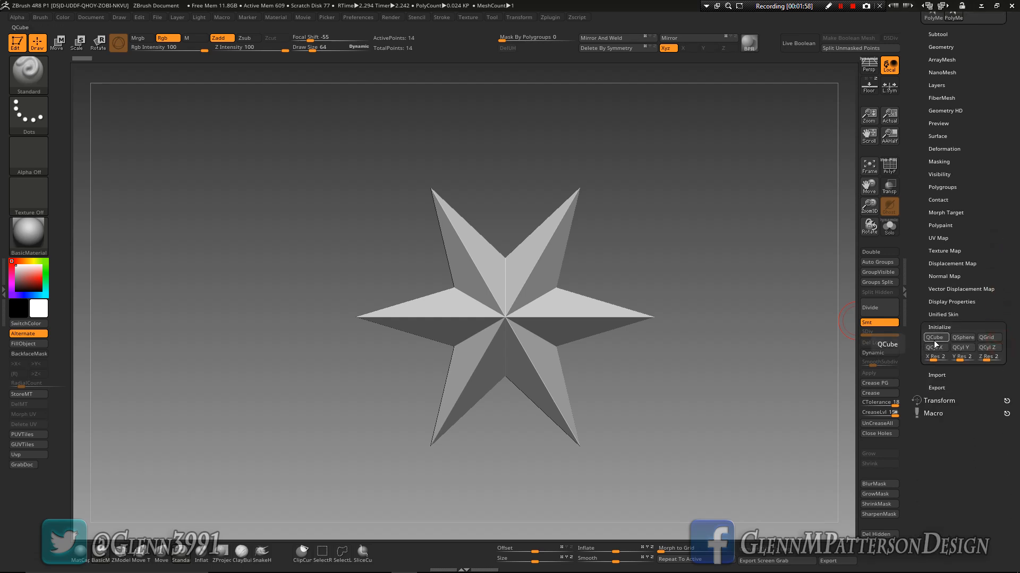
pyautogui.moveTo(933, 360); pyautogui.dragTo(971, 360)
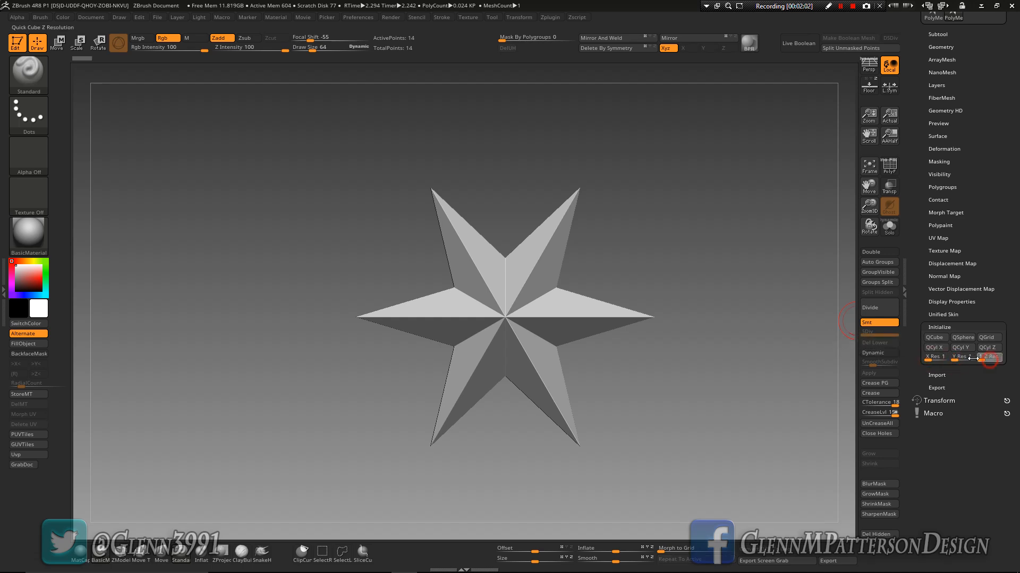
pyautogui.click(934, 338)
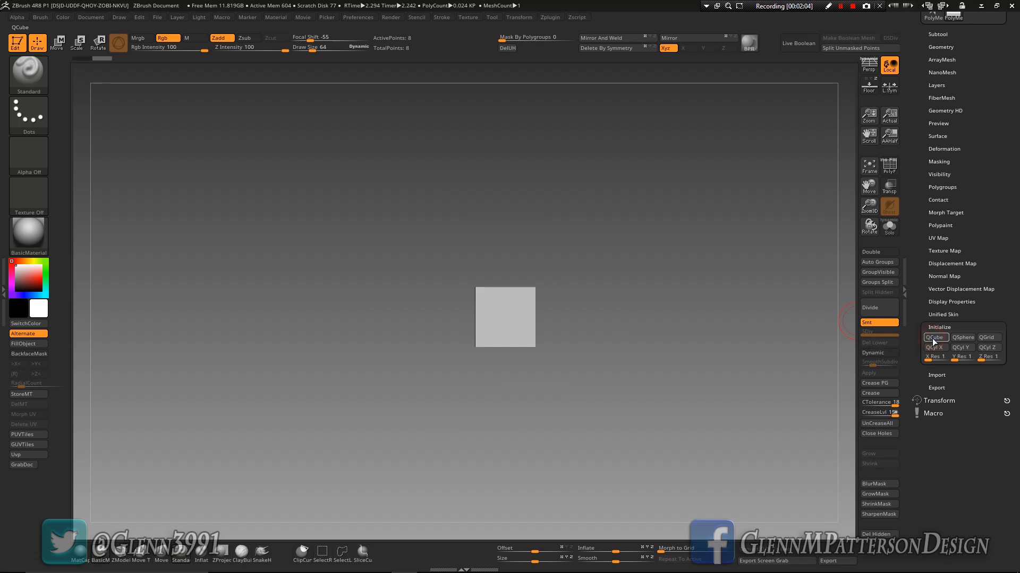
# - Unify the cube's size and turn on the polyframe display
pyautogui.click(942, 149)
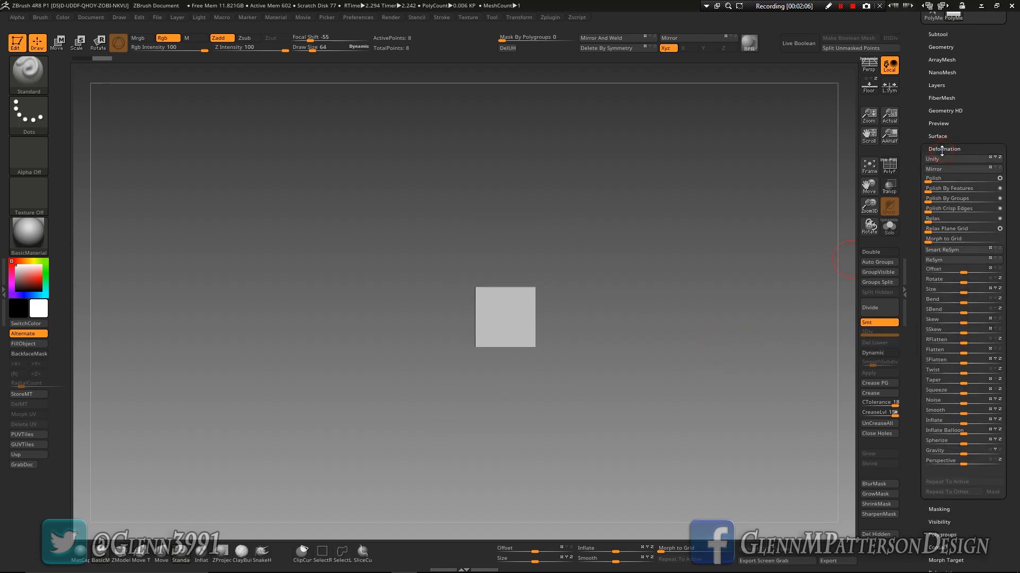
pyautogui.click(948, 162)
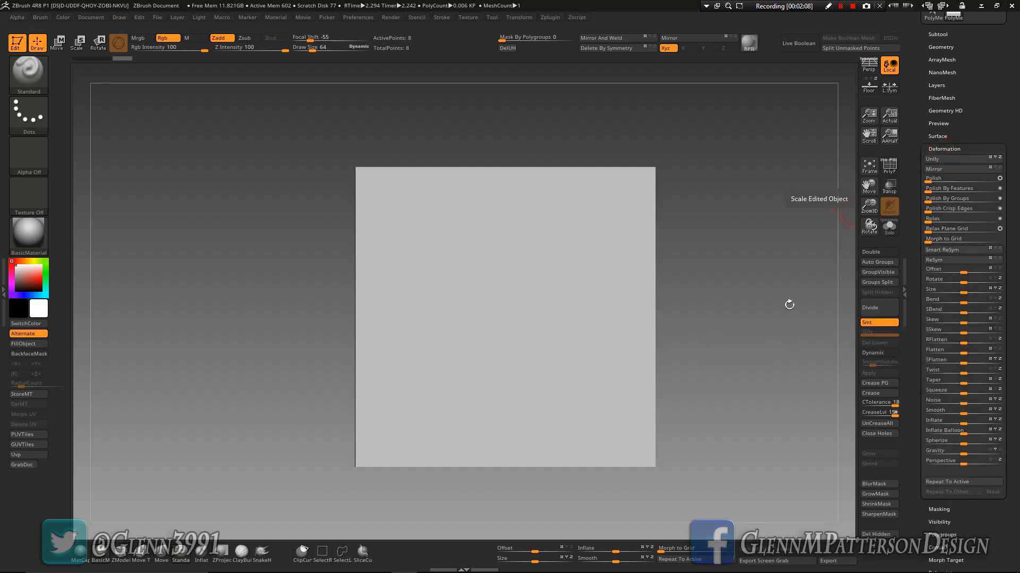
pyautogui.moveTo(751, 321); pyautogui.dragTo(756, 341)
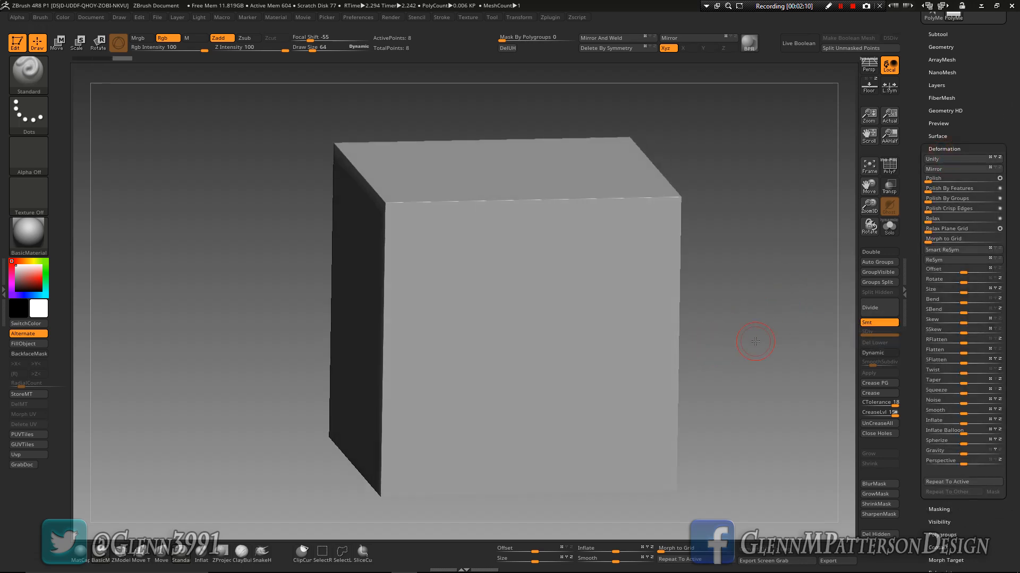
pyautogui.click(890, 166)
pyautogui.moveTo(745, 304)
pyautogui.mouseDown()
pyautogui.moveTo(733, 318)
pyautogui.moveTo(692, 257)
pyautogui.moveTo(736, 319)
pyautogui.moveTo(690, 279)
pyautogui.moveTo(739, 235)
pyautogui.moveTo(731, 331)
pyautogui.moveTo(752, 319)
pyautogui.mouseUp()
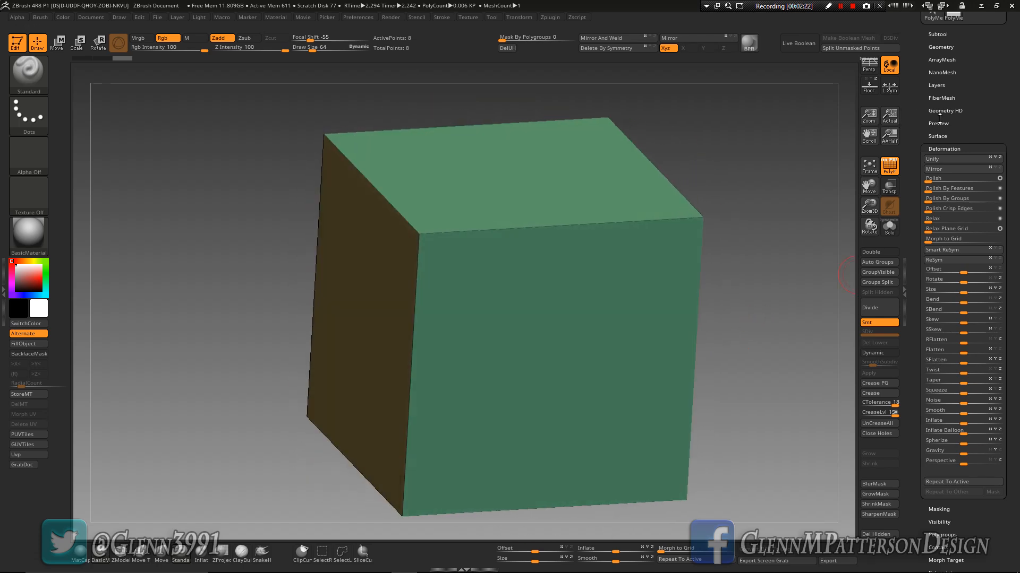
# - Crease the cube's edges along its polygroup borders with Crease PG
pyautogui.click(971, 97)
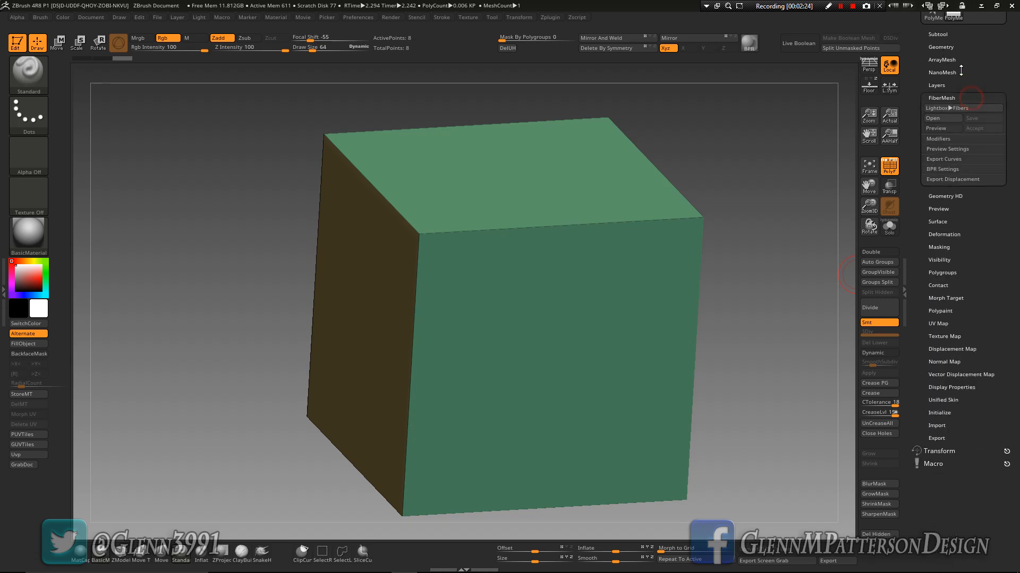
pyautogui.click(943, 47)
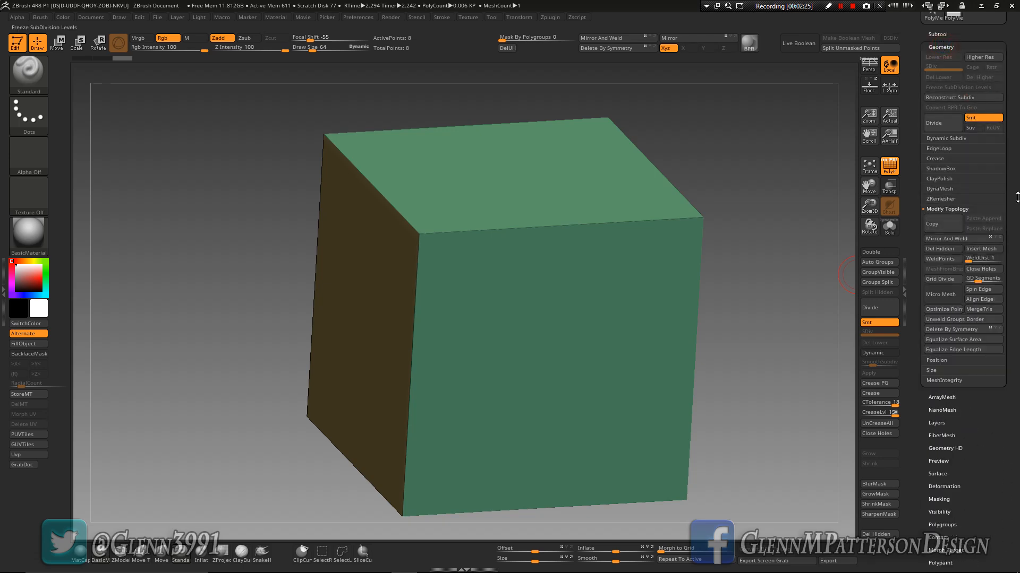
pyautogui.click(934, 158)
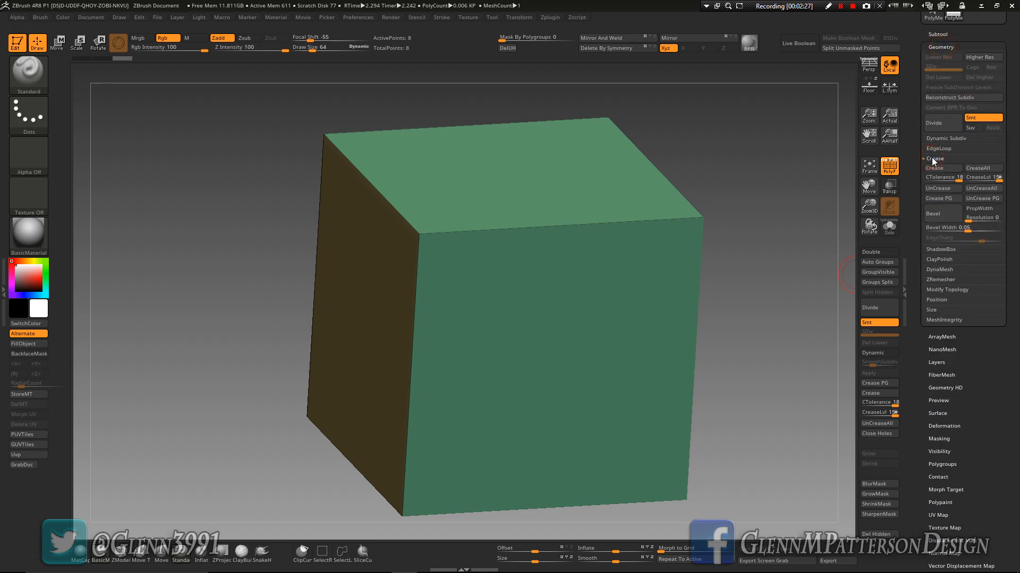
pyautogui.click(941, 200)
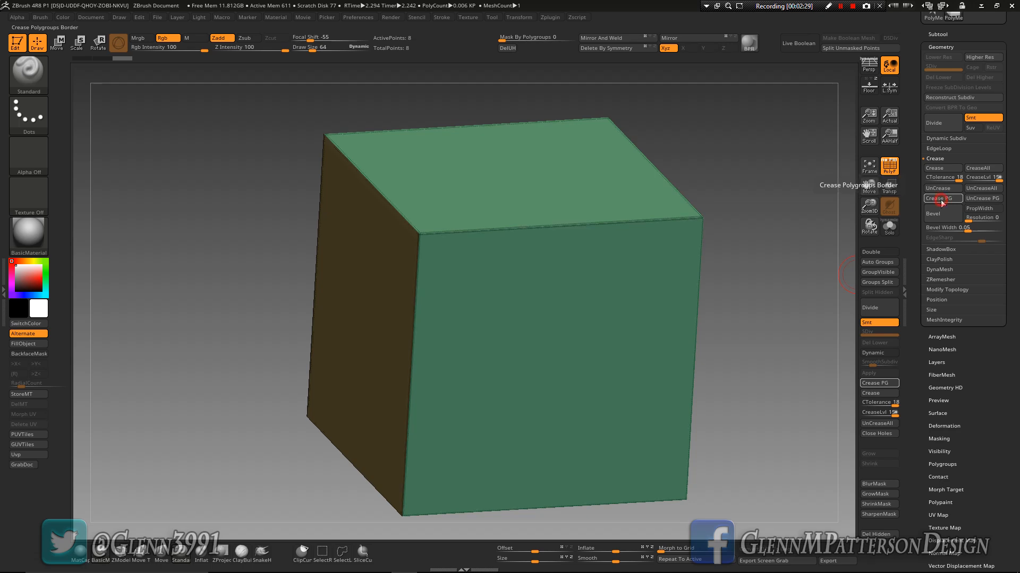
pyautogui.moveTo(772, 335)
pyautogui.mouseDown()
pyautogui.moveTo(767, 240)
pyautogui.moveTo(765, 325)
pyautogui.mouseUp()
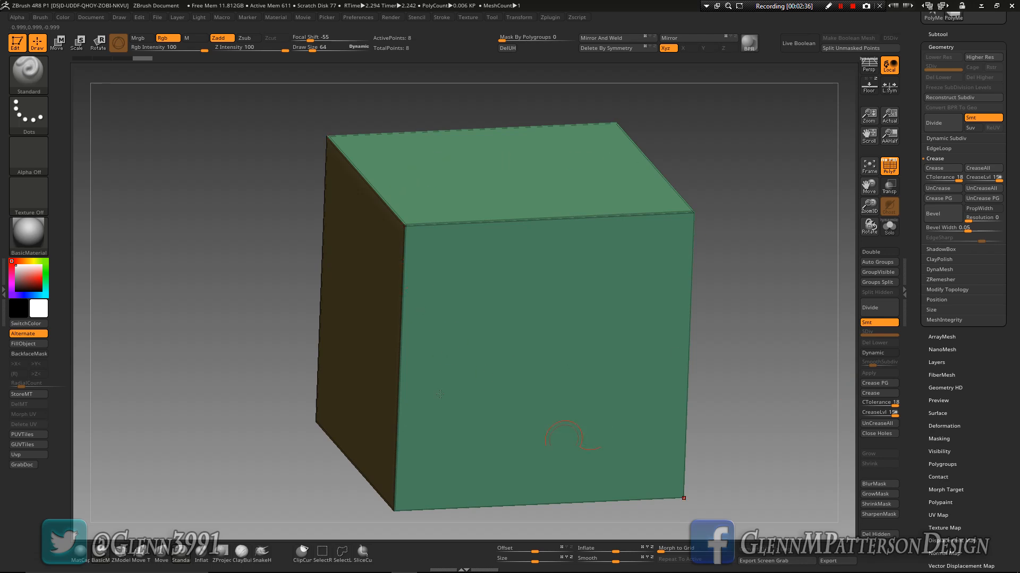
# - Create UVs for the cube with the UVTile mapping
pyautogui.moveTo(989, 439); pyautogui.dragTo(989, 386)
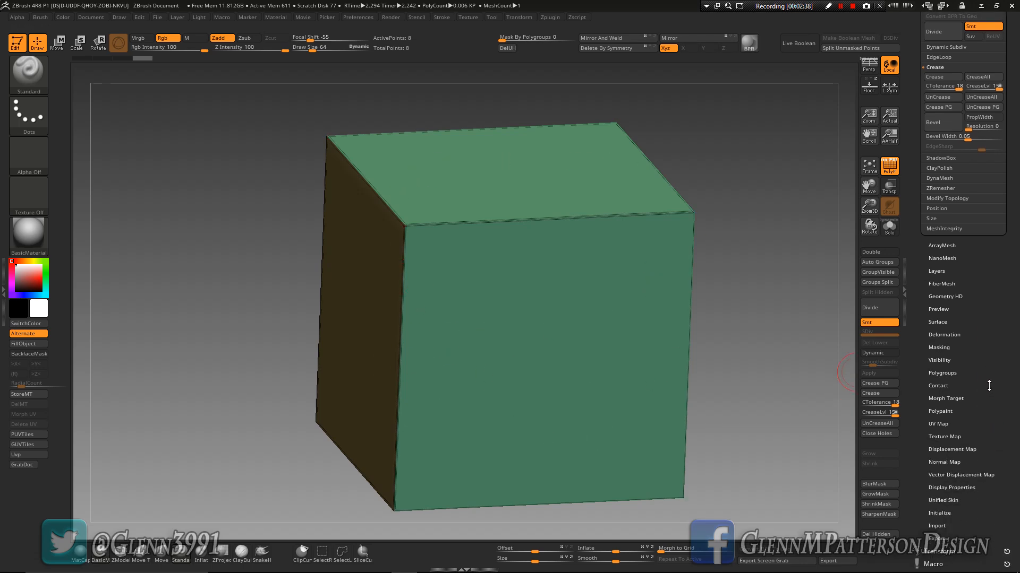
pyautogui.click(939, 424)
pyautogui.moveTo(1016, 326); pyautogui.dragTo(1015, 353)
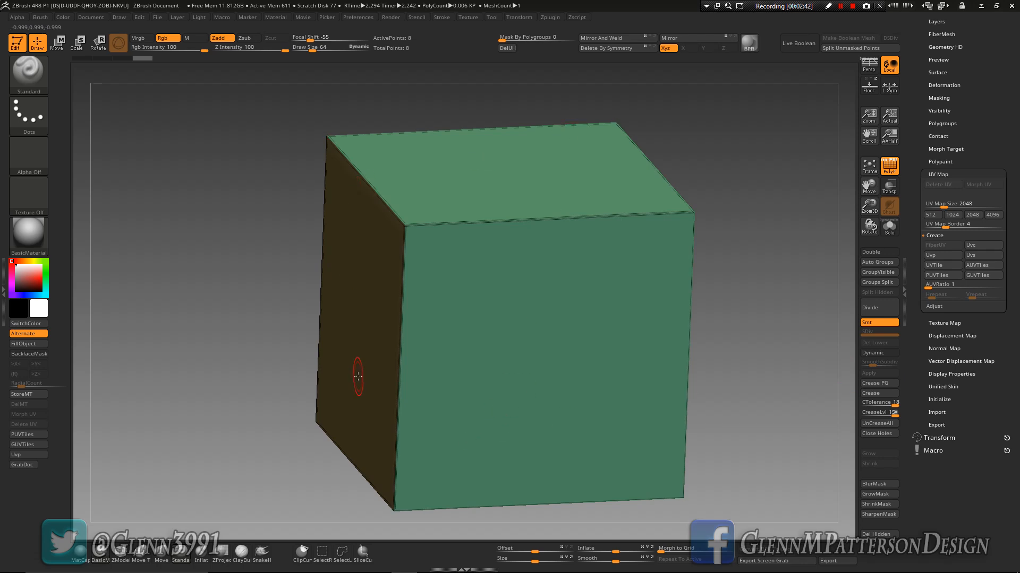
pyautogui.click(936, 269)
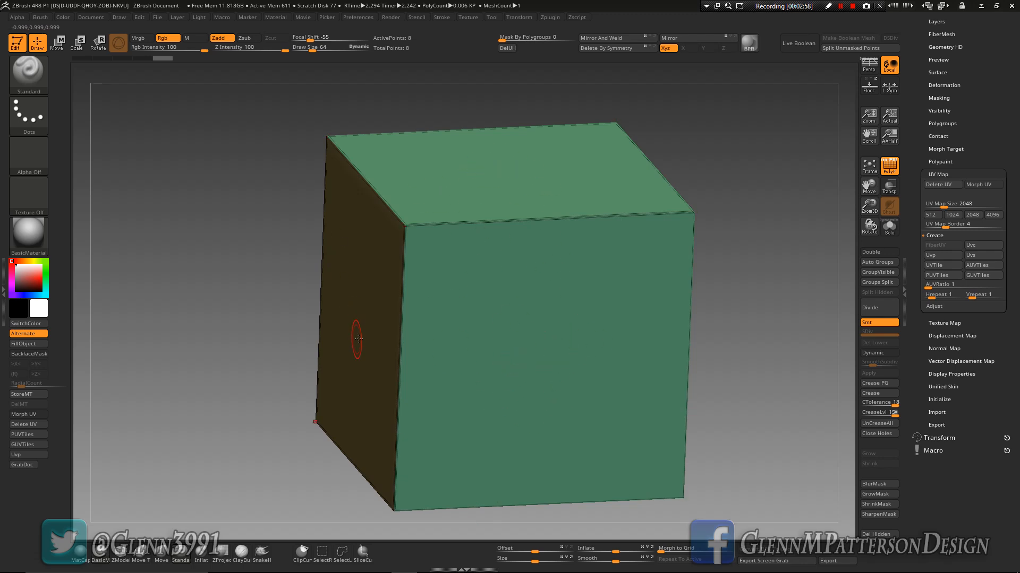
pyautogui.moveTo(748, 375)
pyautogui.mouseDown()
pyautogui.moveTo(725, 367)
pyautogui.moveTo(769, 314)
pyautogui.moveTo(754, 378)
pyautogui.mouseUp()
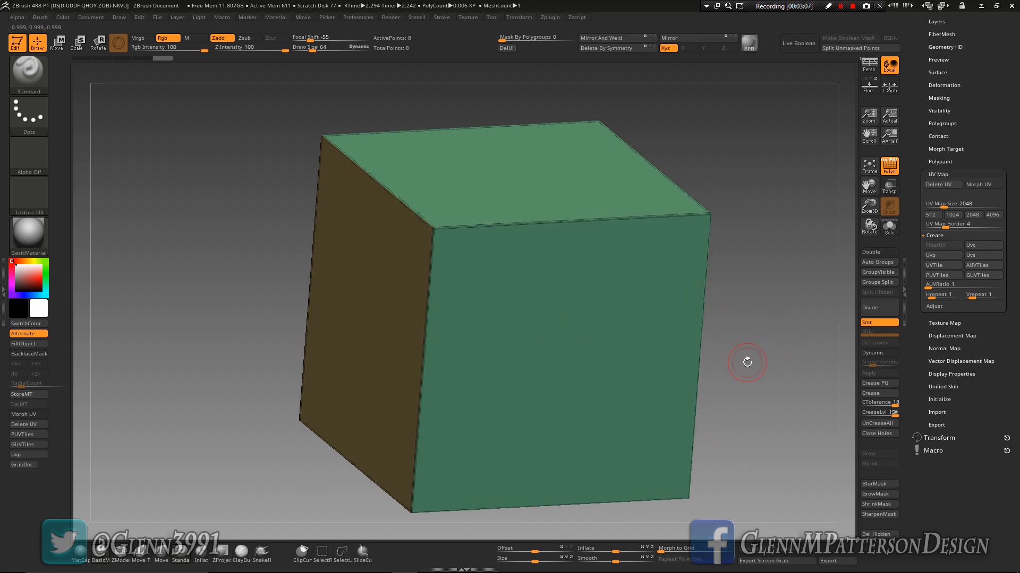
# - Divide the cube four times with smoothing off, up to subdivision level 5, and delete the lower subdivision levels
pyautogui.moveTo(998, 103); pyautogui.dragTo(962, 148)
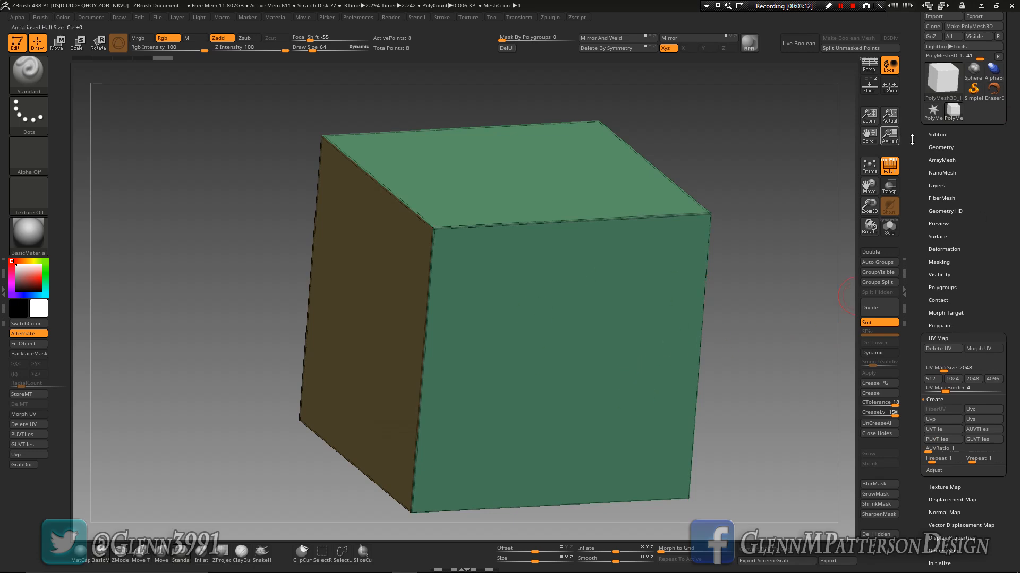
pyautogui.click(940, 147)
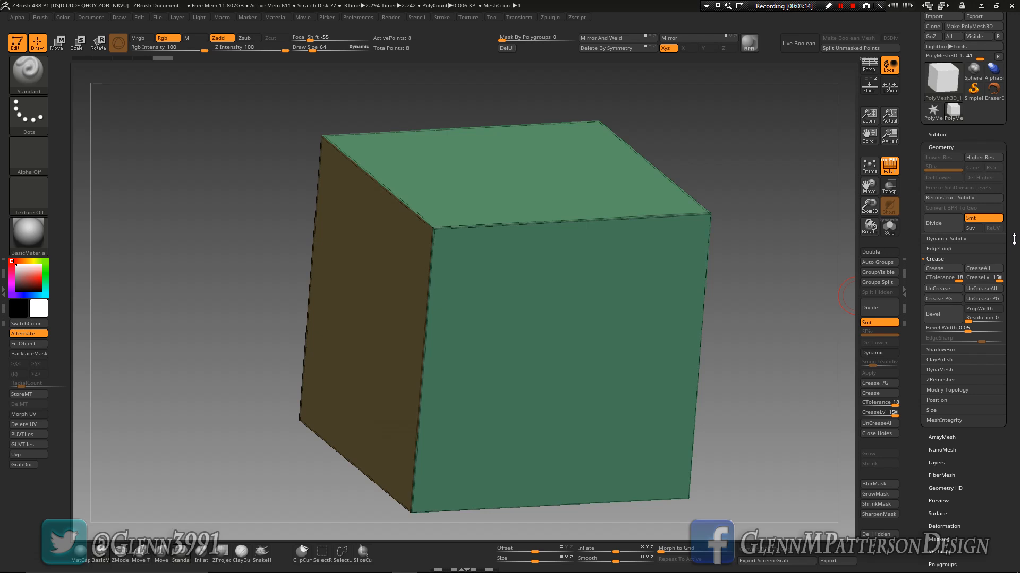
pyautogui.click(982, 218)
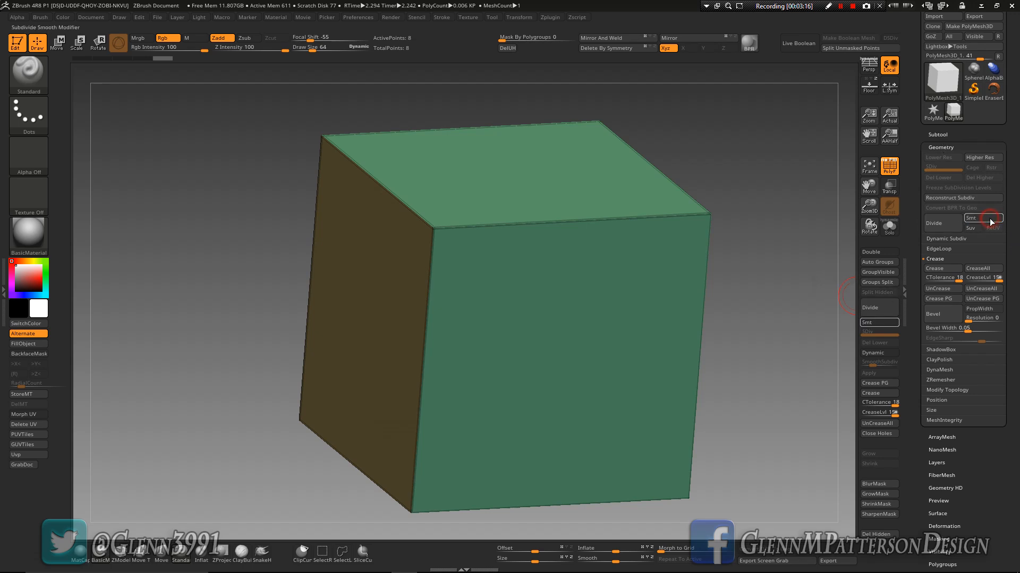
pyautogui.click(944, 227)
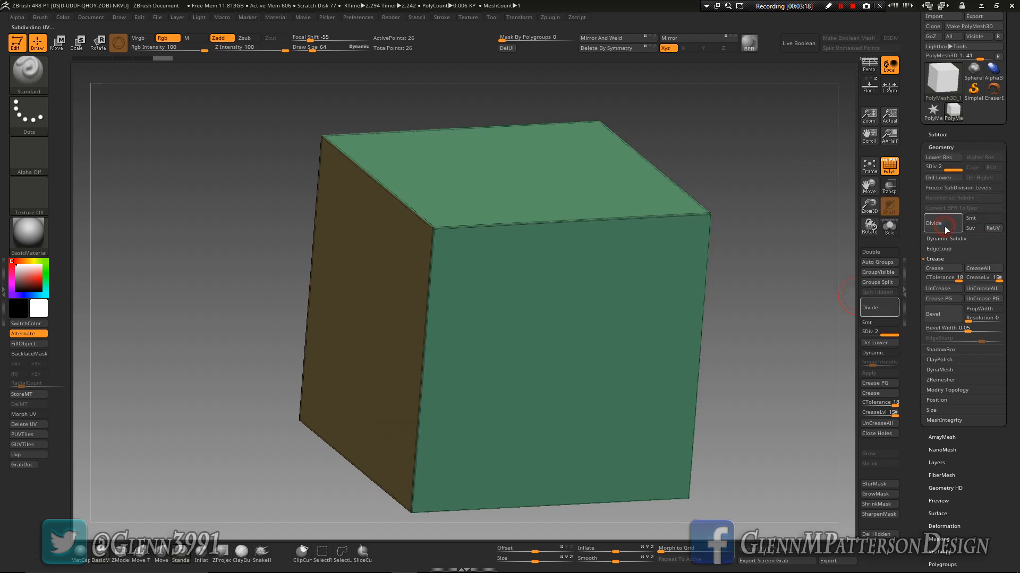
pyautogui.click(945, 227)
pyautogui.click(945, 226)
pyautogui.click(945, 227)
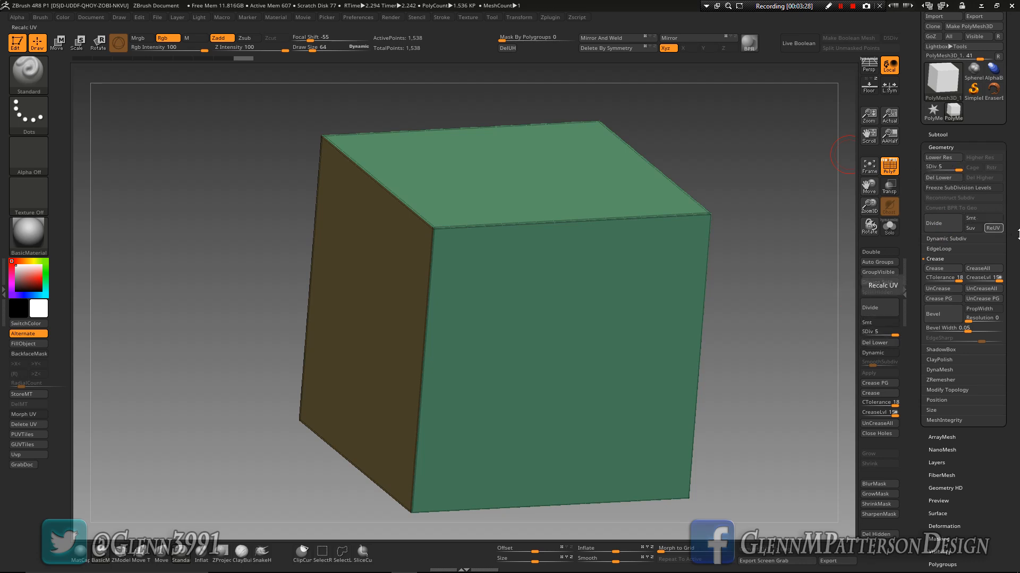
pyautogui.click(932, 177)
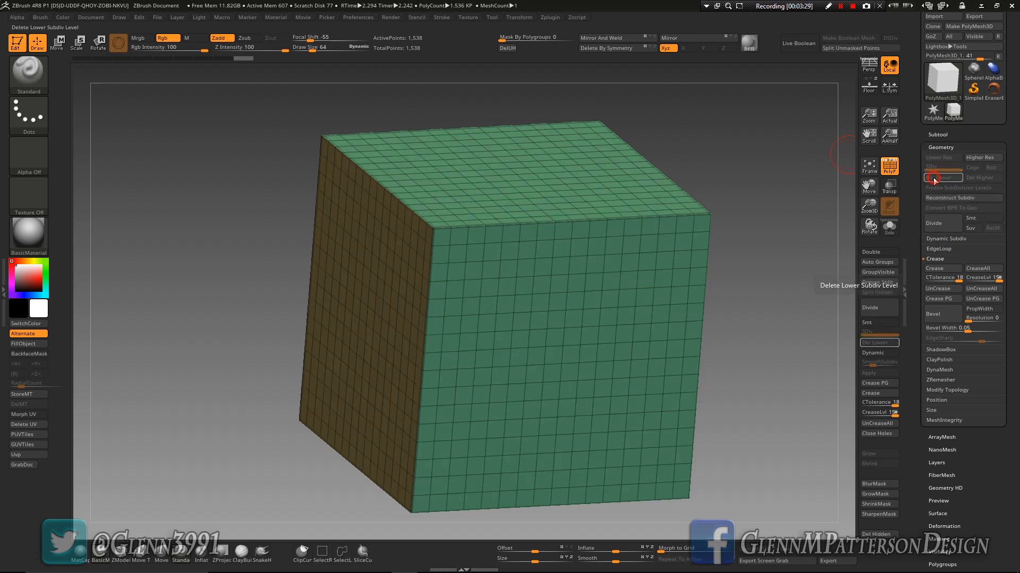
# - Set the crease level to 2 and turn on Dynamic Subdiv for the cube with SmoothSubdiv at 4
pyautogui.moveTo(767, 378)
pyautogui.mouseDown()
pyautogui.moveTo(792, 338)
pyautogui.moveTo(765, 379)
pyautogui.mouseUp()
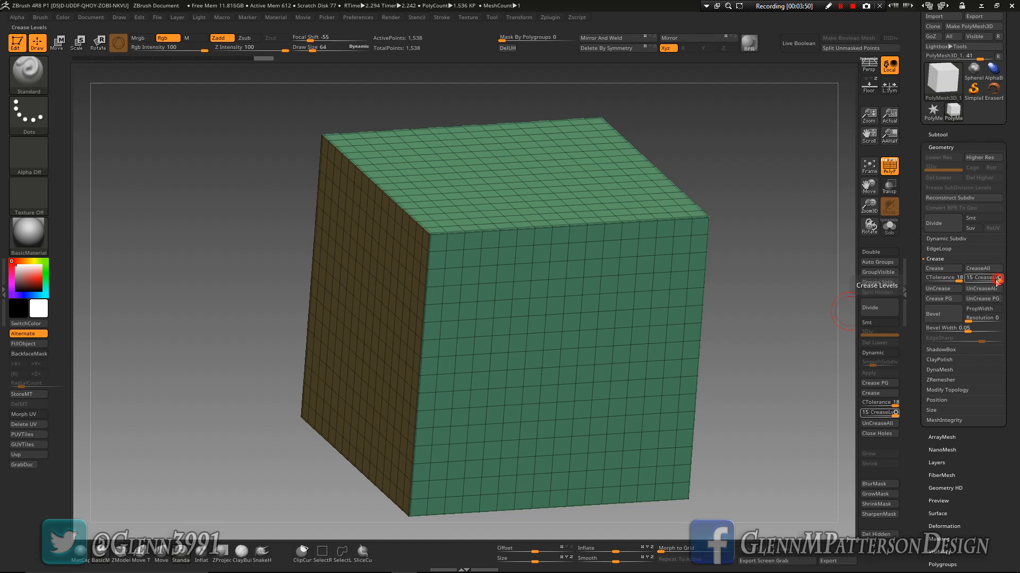
pyautogui.moveTo(997, 281); pyautogui.dragTo(980, 282)
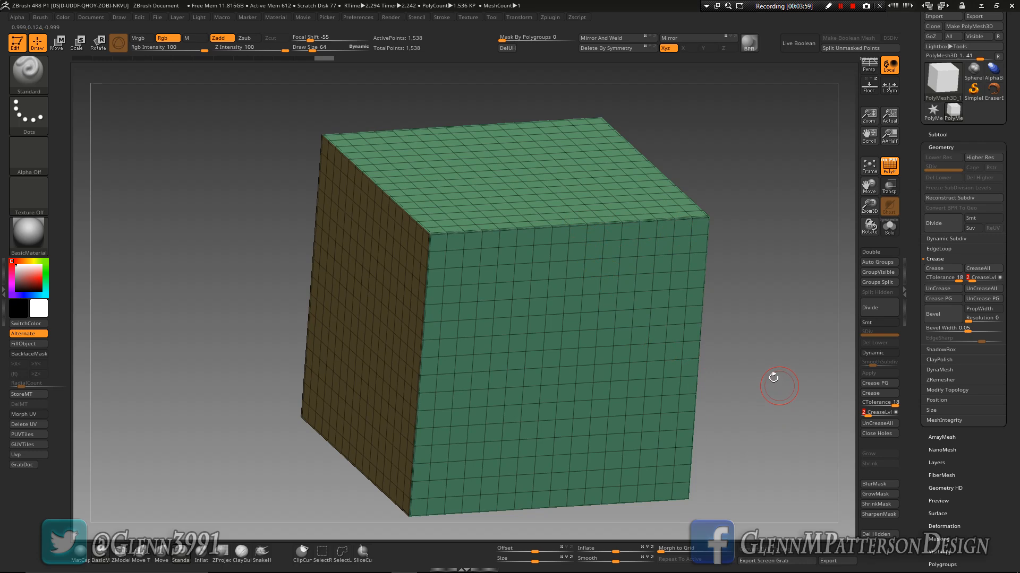
pyautogui.press('d')
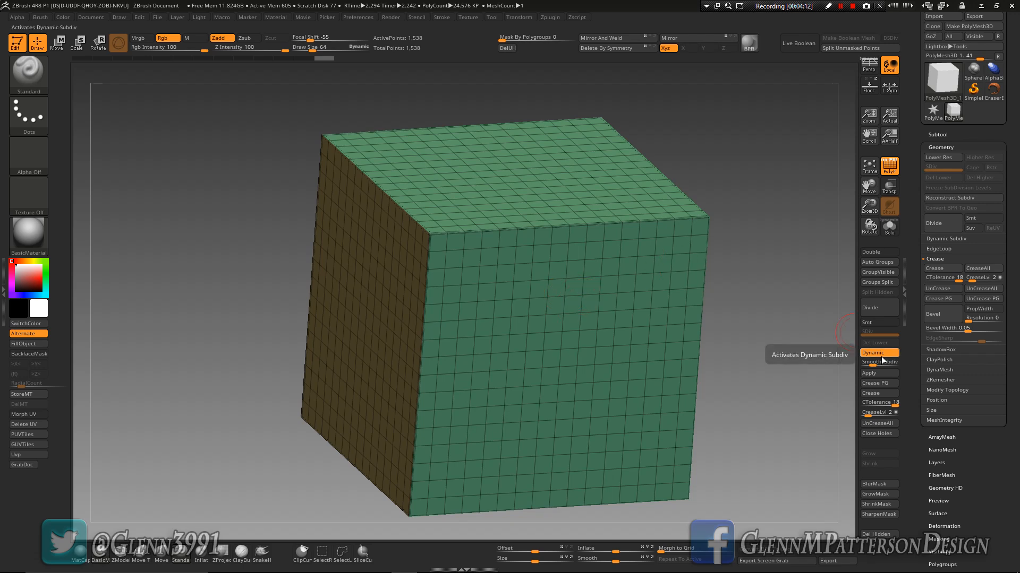
pyautogui.click(941, 238)
pyautogui.click(977, 281)
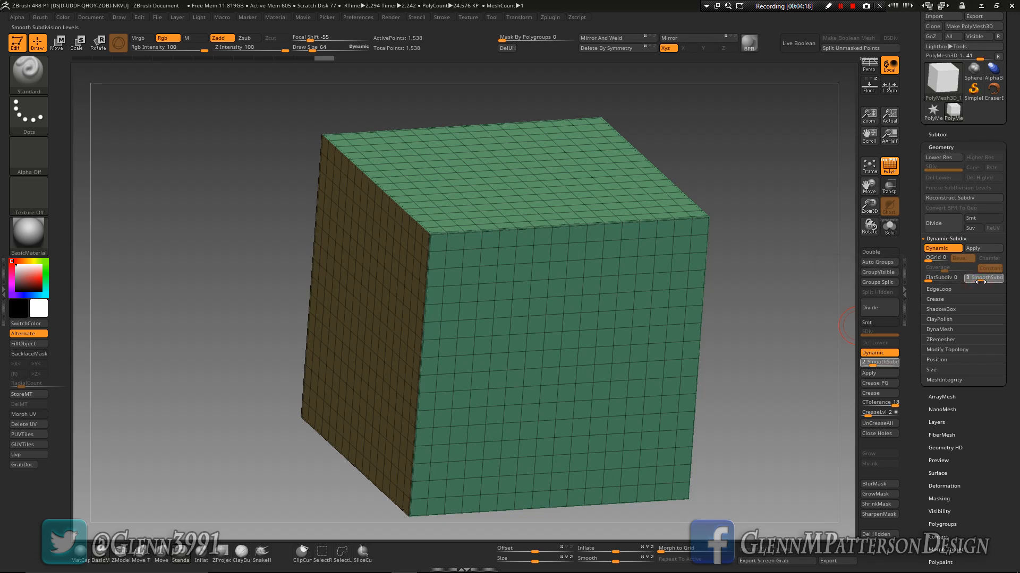
pyautogui.moveTo(982, 282); pyautogui.dragTo(987, 281)
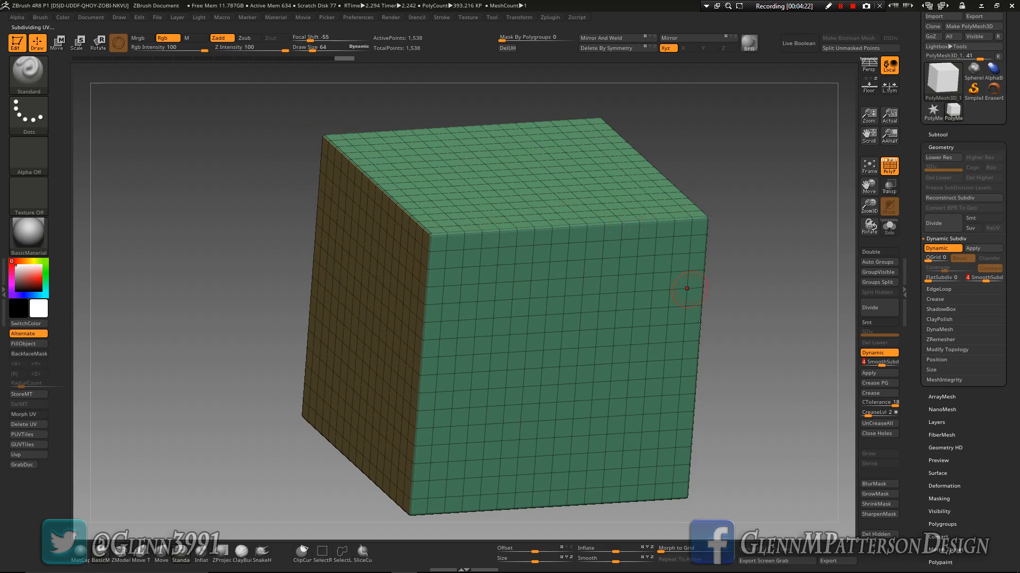
# - Inspect the cube's edges from several angles and turn off the polyframe display
pyautogui.moveTo(759, 358)
pyautogui.mouseDown()
pyautogui.moveTo(695, 372)
pyautogui.moveTo(784, 332)
pyautogui.moveTo(773, 364)
pyautogui.mouseUp()
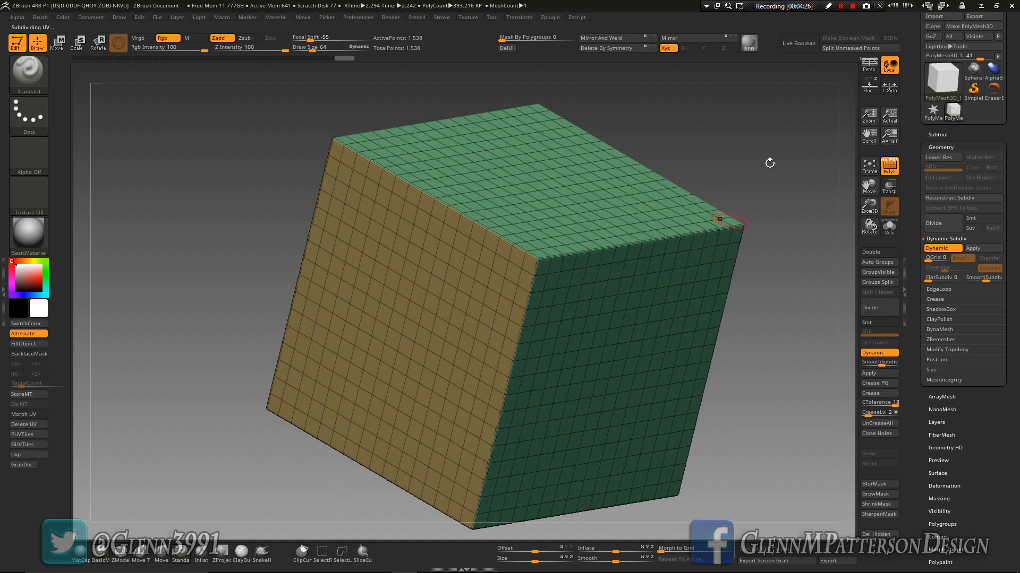
pyautogui.moveTo(775, 191); pyautogui.dragTo(397, 270)
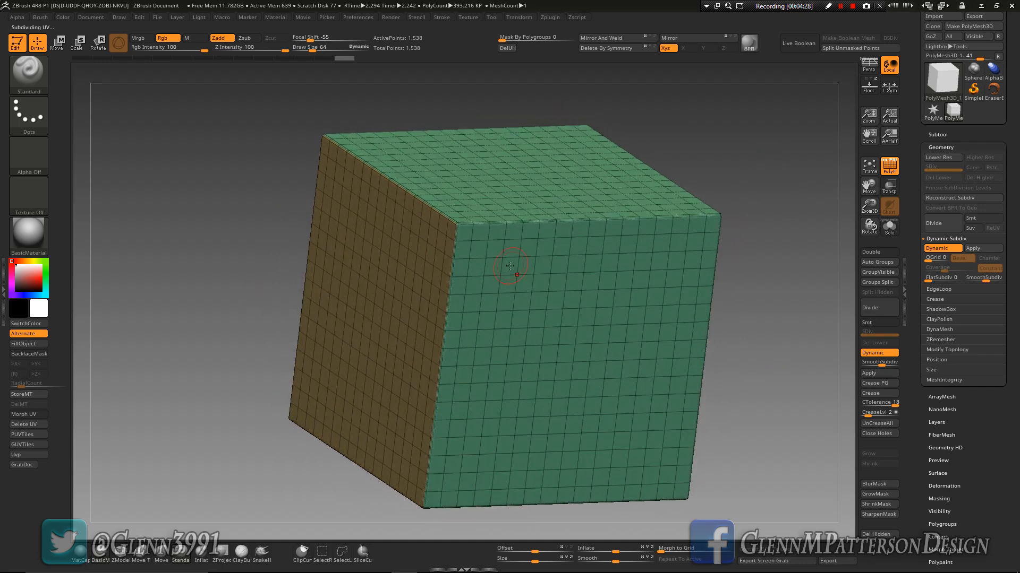
pyautogui.click(889, 165)
pyautogui.moveTo(757, 380); pyautogui.dragTo(756, 392)
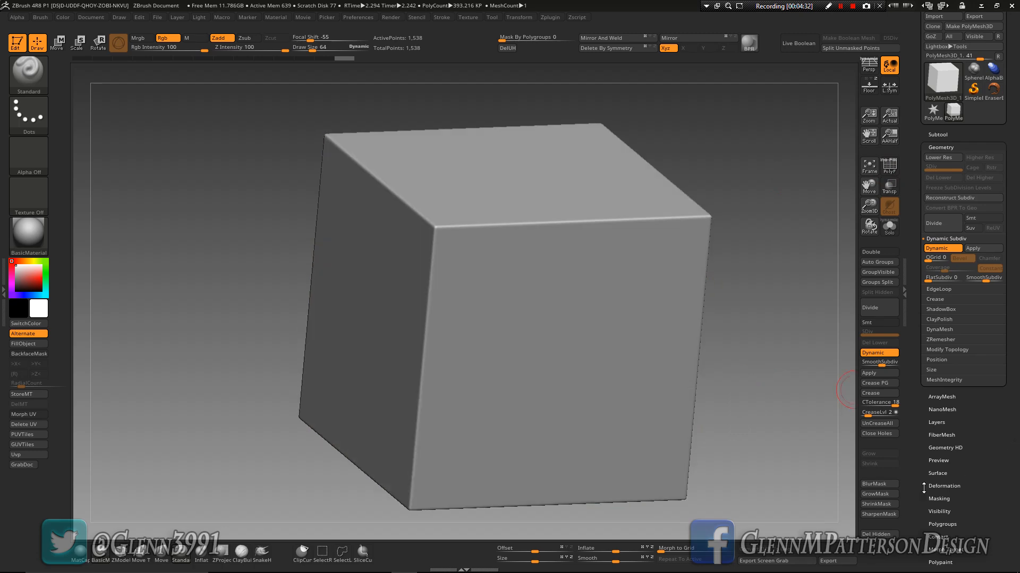
# - Start a surface noise on the cube in UV mode, frame its preview and flip the noise curve horizontally
pyautogui.click(935, 473)
pyautogui.click(935, 285)
pyautogui.moveTo(770, 350); pyautogui.dragTo(781, 357)
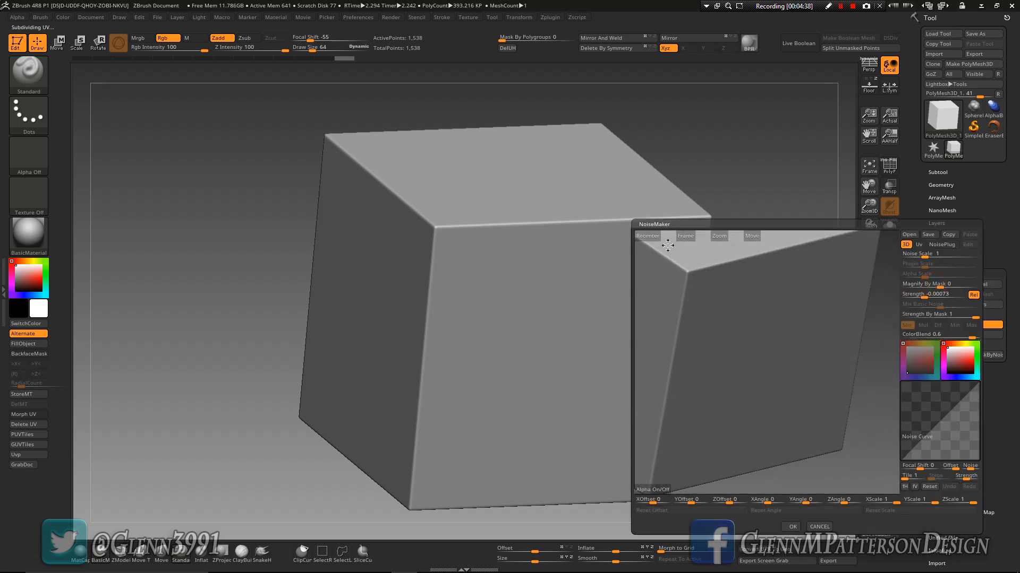
pyautogui.click(685, 238)
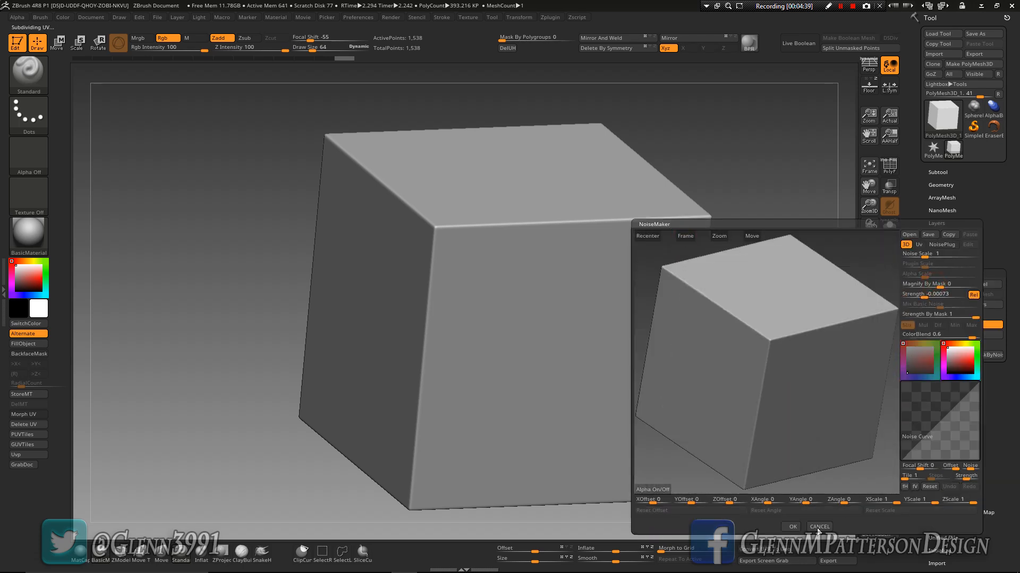
pyautogui.click(919, 246)
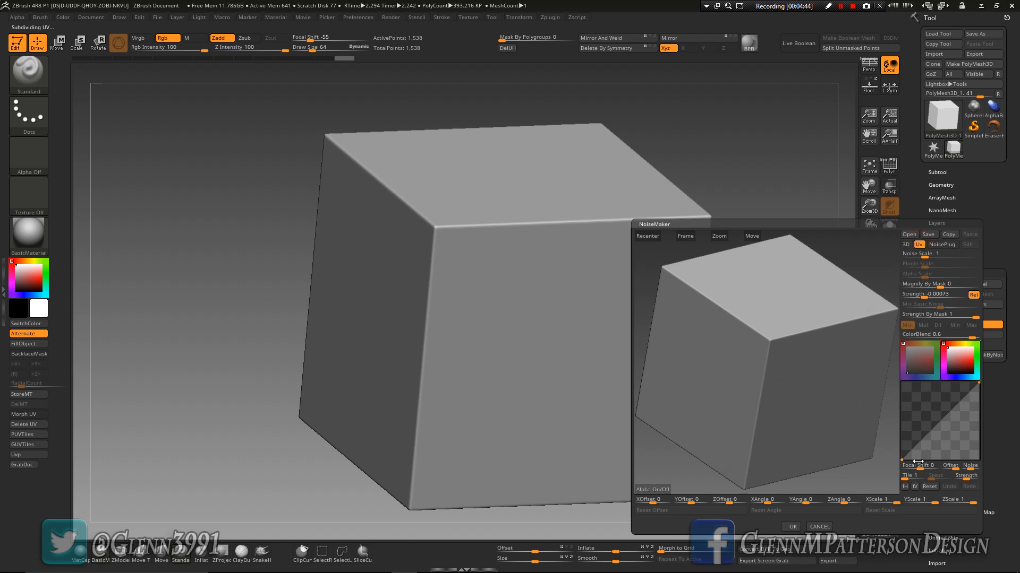
pyautogui.click(904, 487)
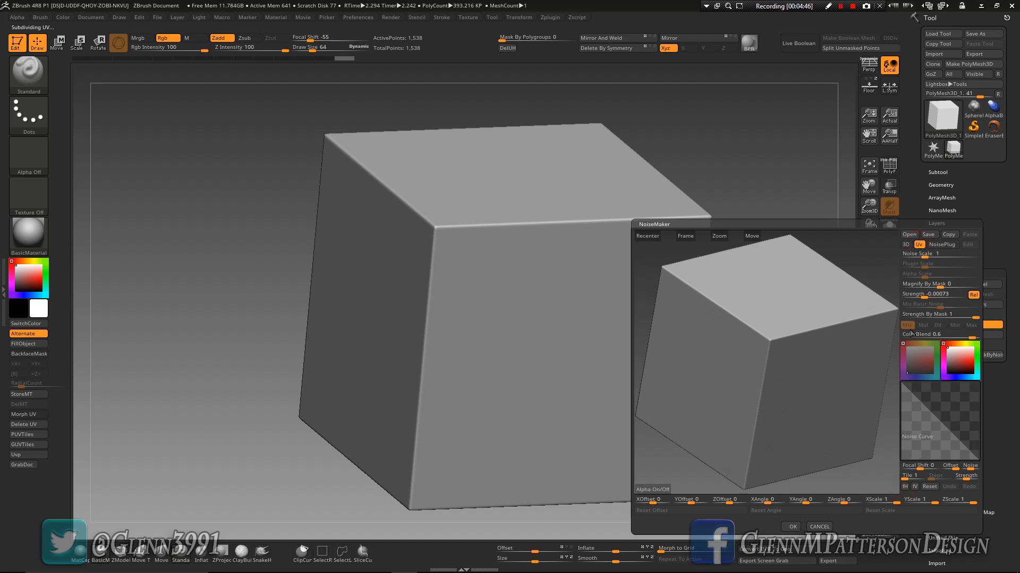
# - Load the Depth image from TUTORIALS > Greeble 4K Sample Pack > 05 > JPEG as the noise alpha
pyautogui.click(654, 490)
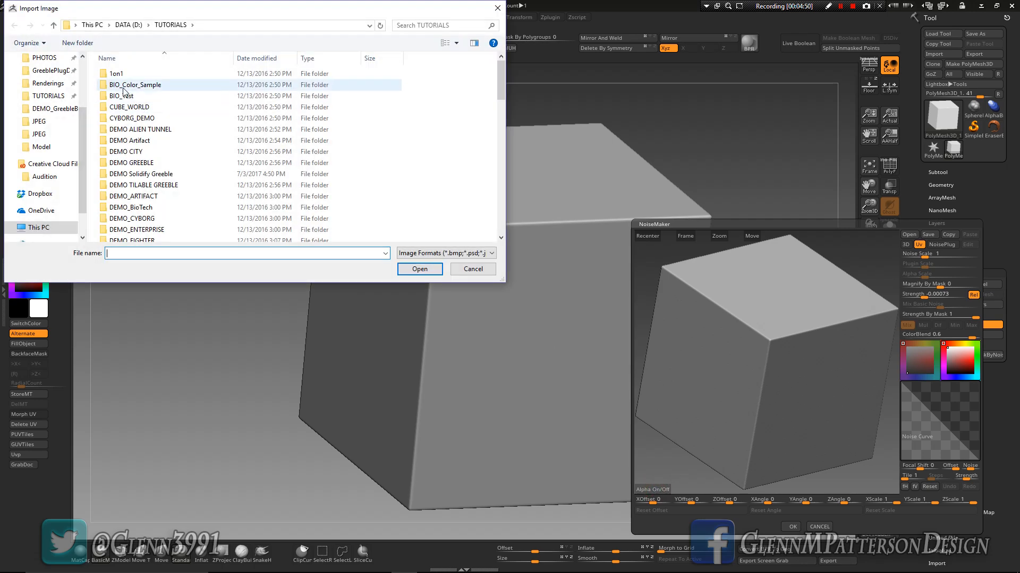
pyautogui.click(29, 96)
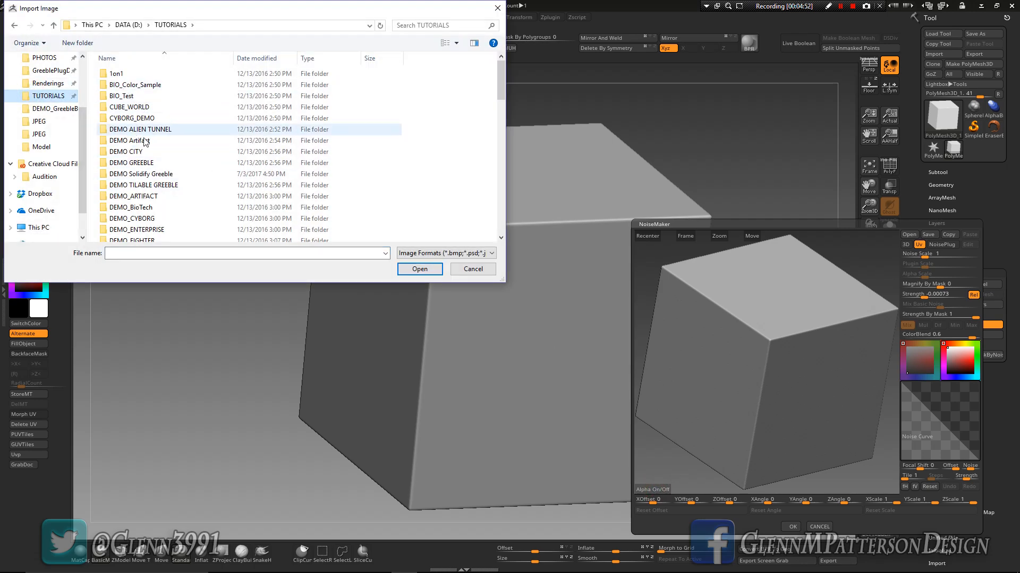
pyautogui.scroll(-3, 192, 204)
pyautogui.scroll(-2, 192, 204)
pyautogui.scroll(-2, 194, 203)
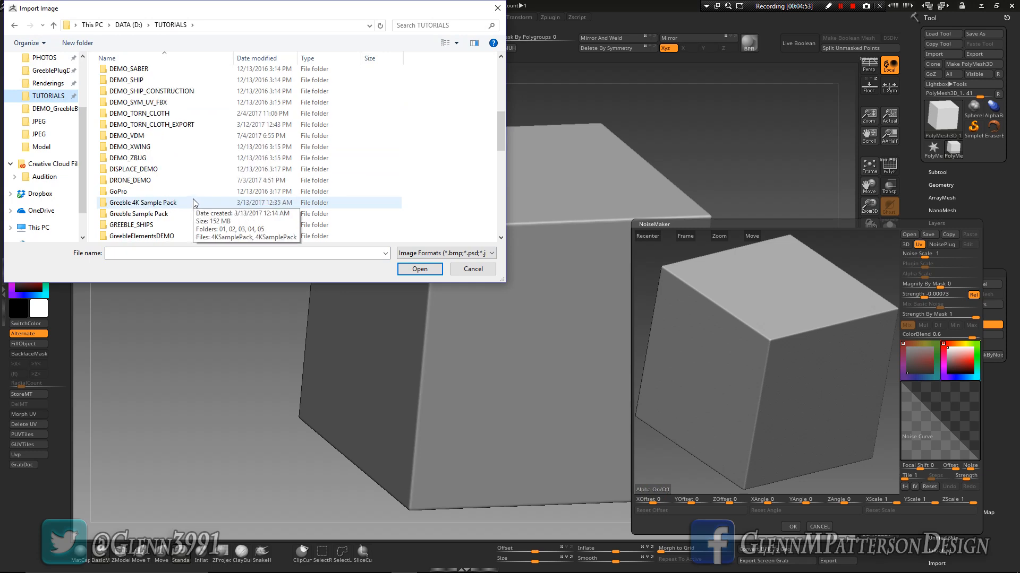
pyautogui.doubleClick(186, 202)
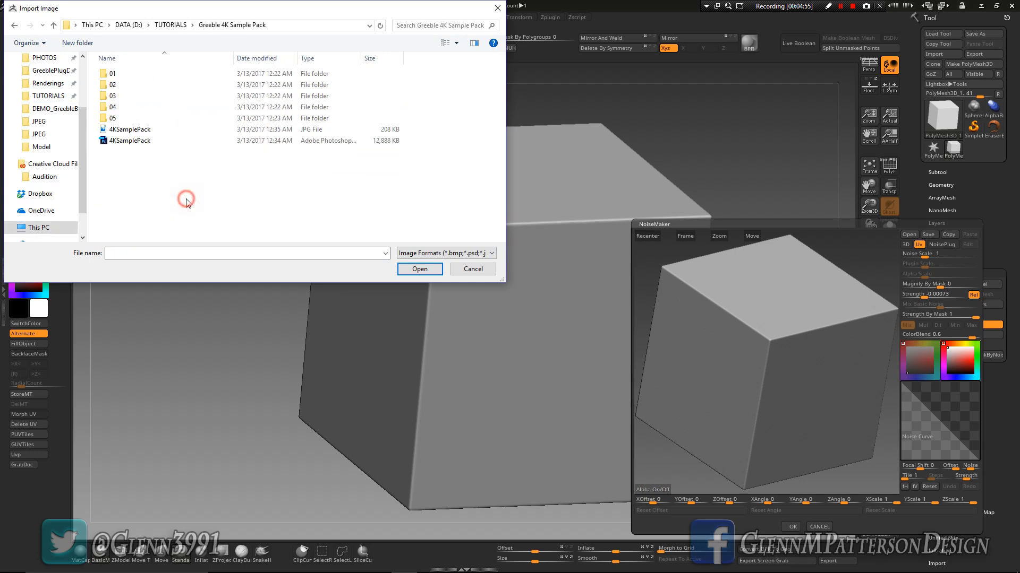
pyautogui.doubleClick(127, 118)
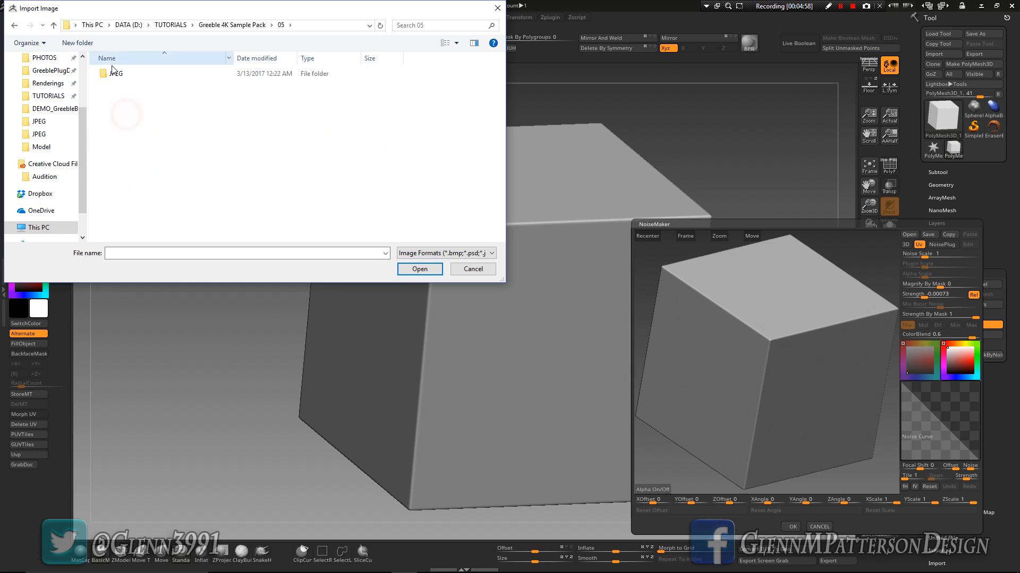
pyautogui.doubleClick(103, 74)
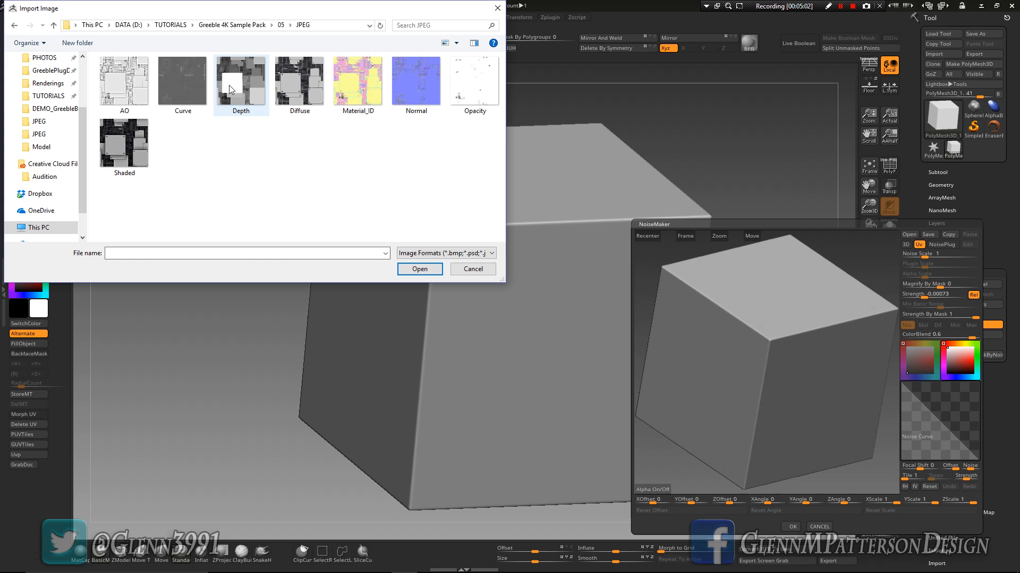
pyautogui.doubleClick(240, 92)
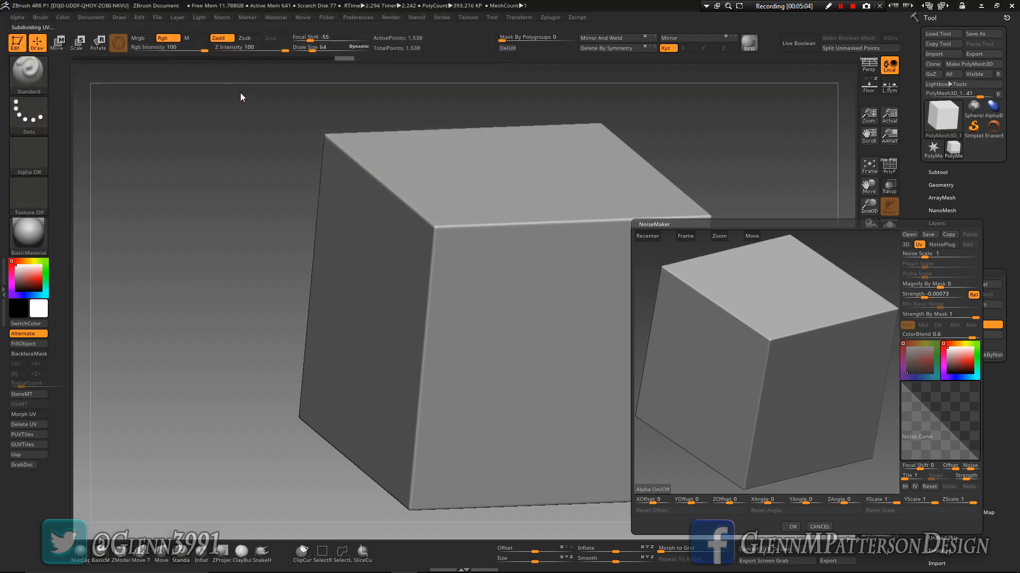
# - Set the surface noise's Mix Basic Noise to 0
pyautogui.click(935, 308)
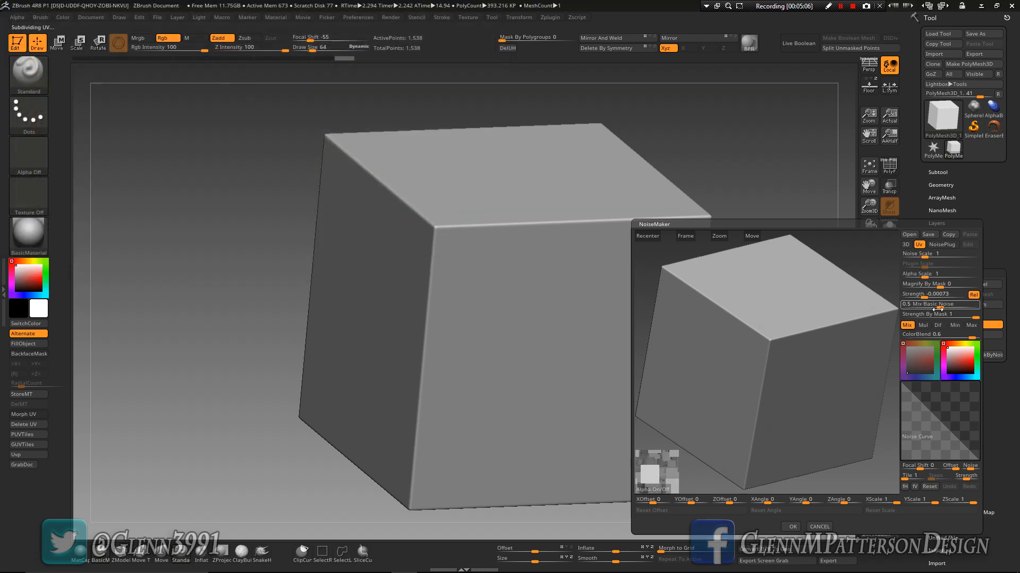
pyautogui.write('0')
pyautogui.press('Return')
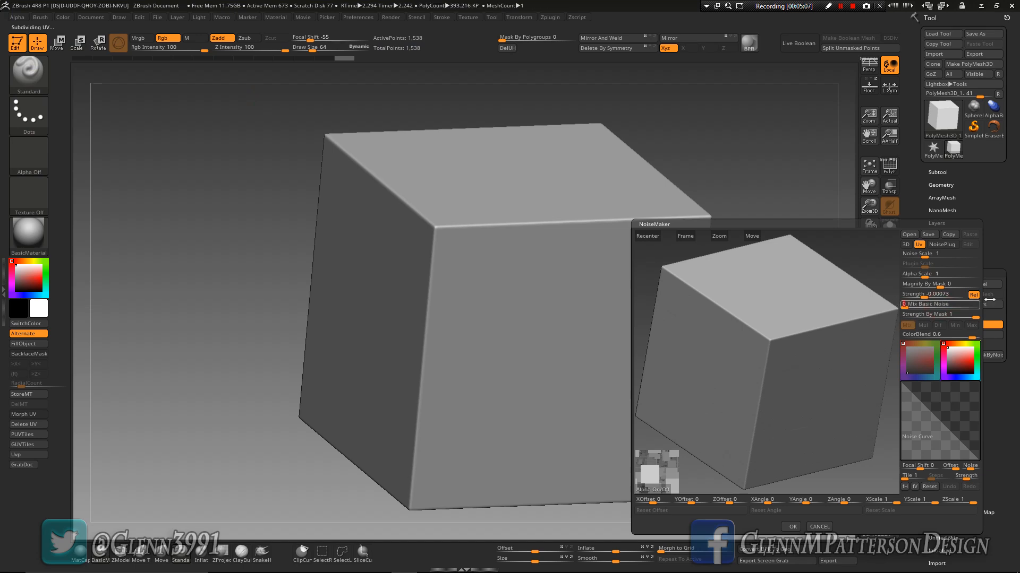
# - Set the noise Strength to 0.3 and ColorBlend to -1, and accept the noise on the cube
pyautogui.moveTo(924, 295); pyautogui.dragTo(956, 292)
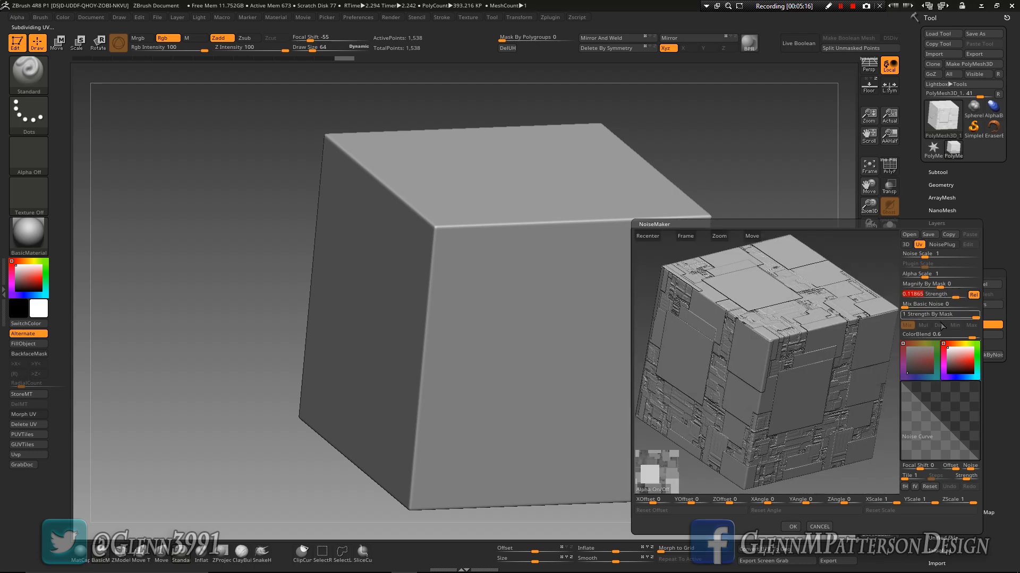
pyautogui.write('.3')
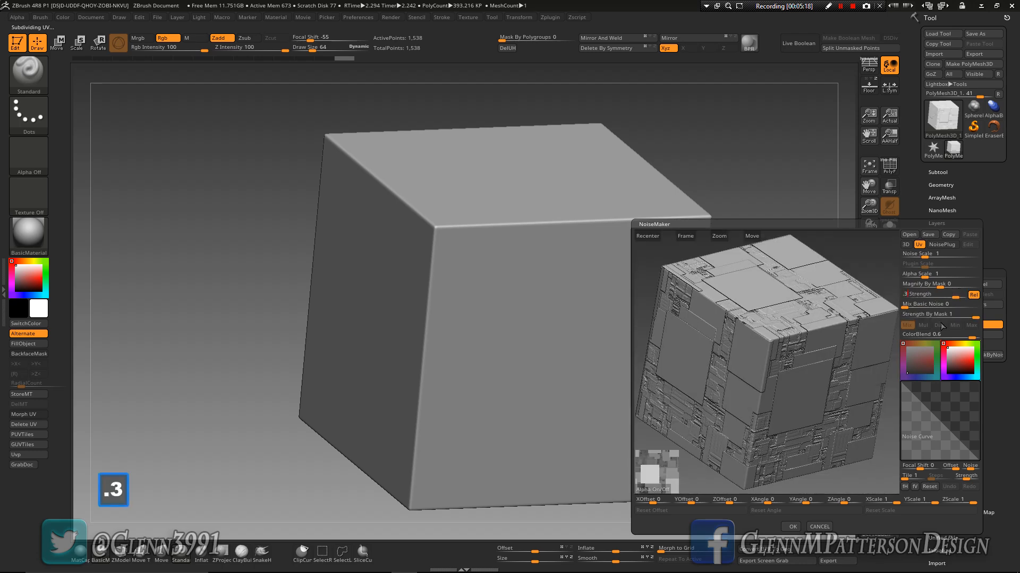
pyautogui.press('Return')
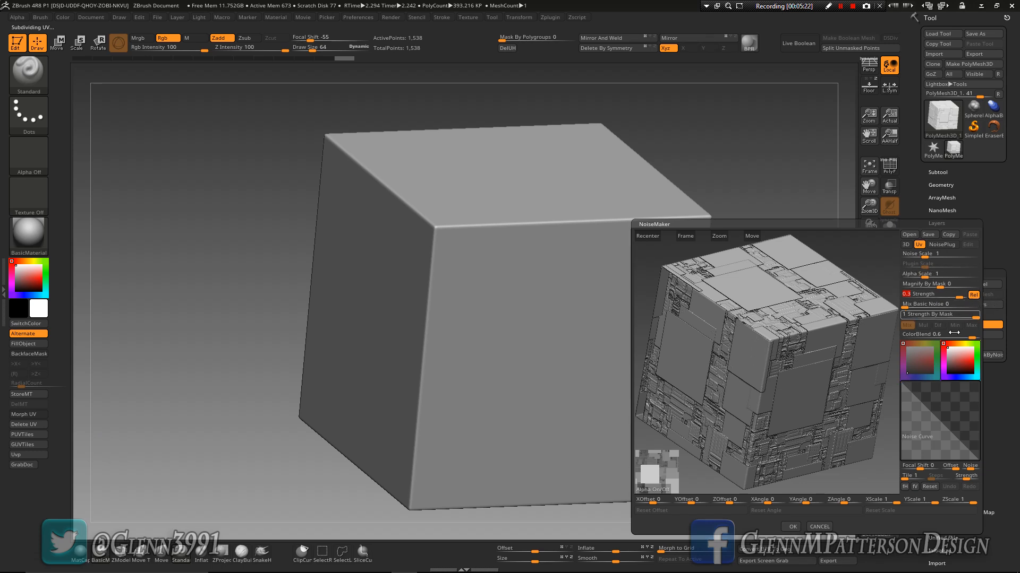
pyautogui.moveTo(971, 336); pyautogui.dragTo(884, 332)
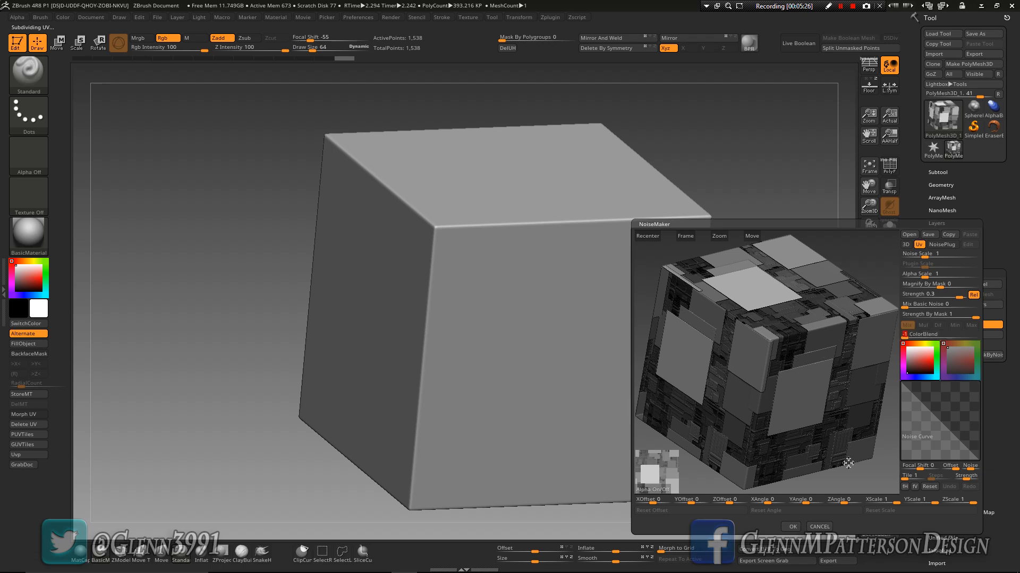
pyautogui.click(790, 528)
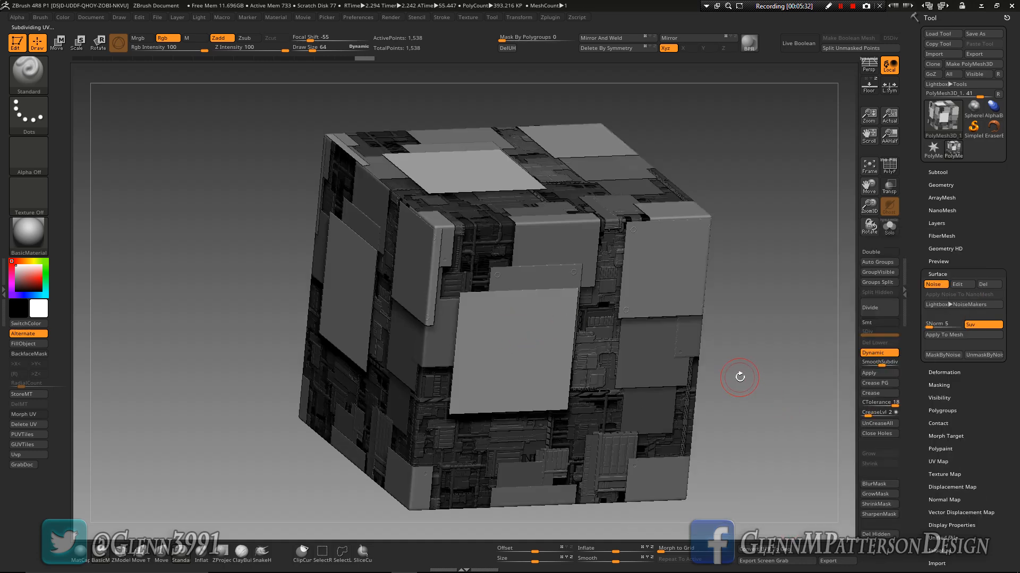
# - Try a noise Alpha Scale of about 1.21 on the cube, set it back to 1 and accept
pyautogui.click(962, 285)
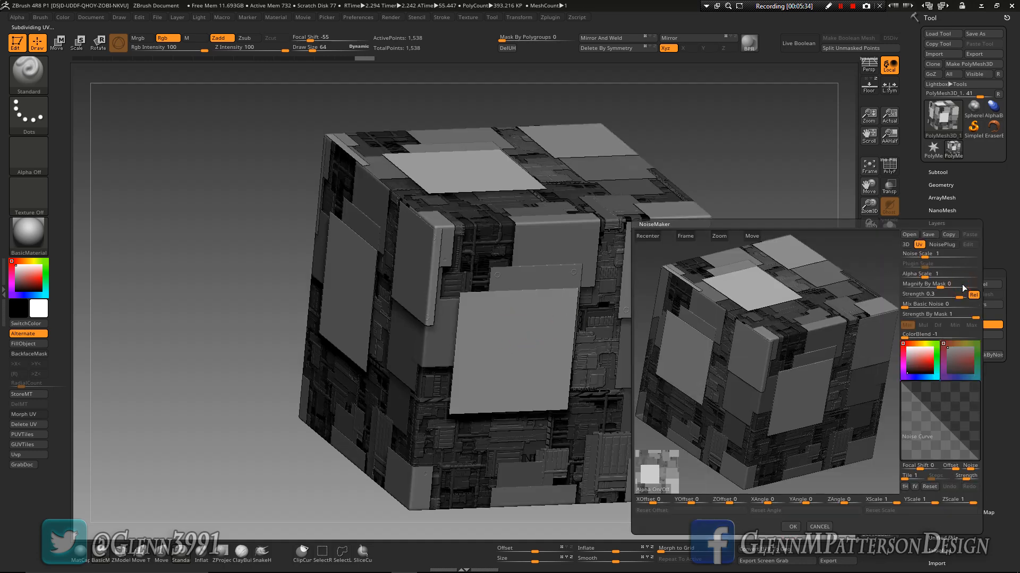
pyautogui.moveTo(923, 274); pyautogui.dragTo(925, 275)
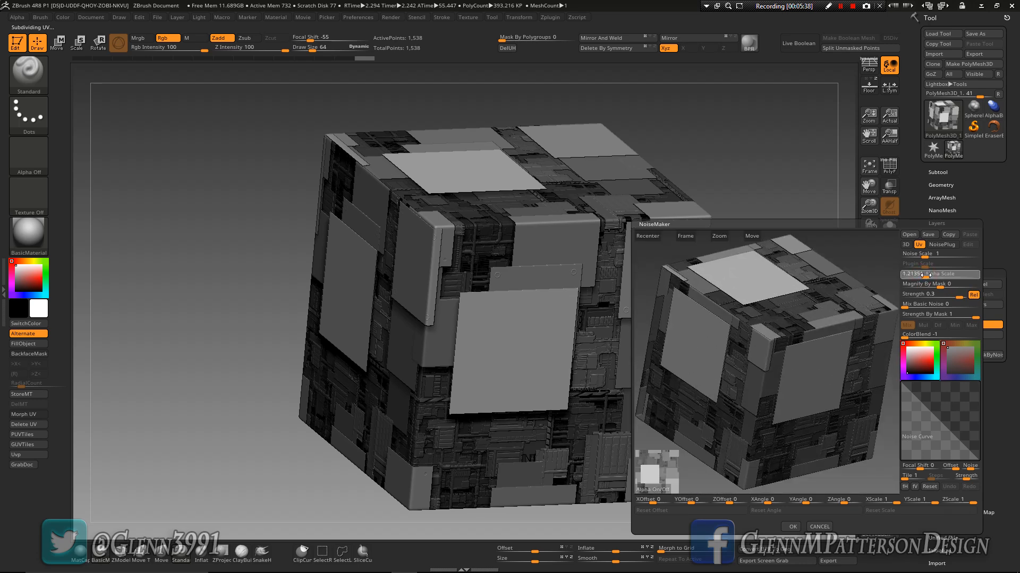
pyautogui.click(926, 275)
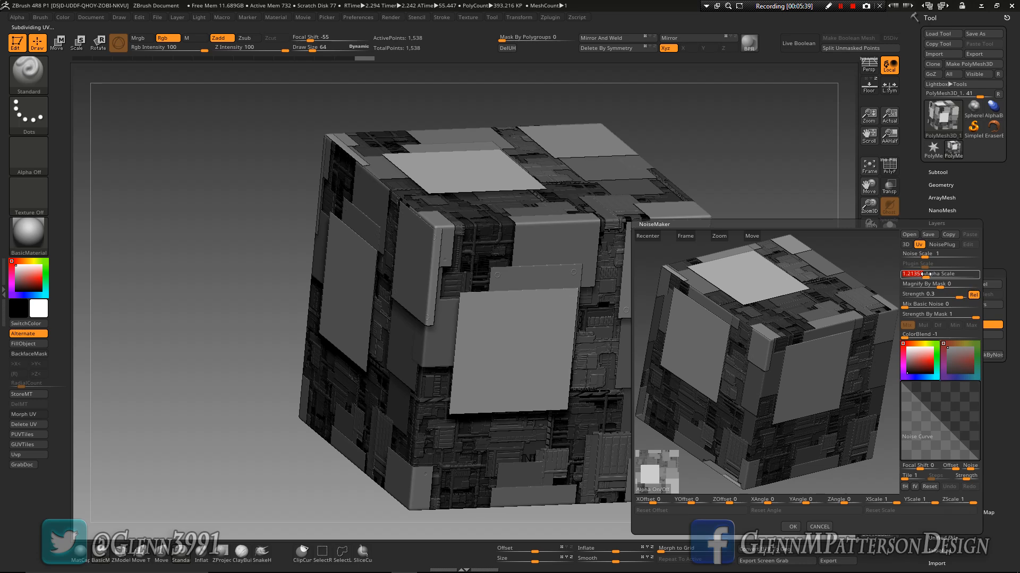
pyautogui.write('1')
pyautogui.press('Return')
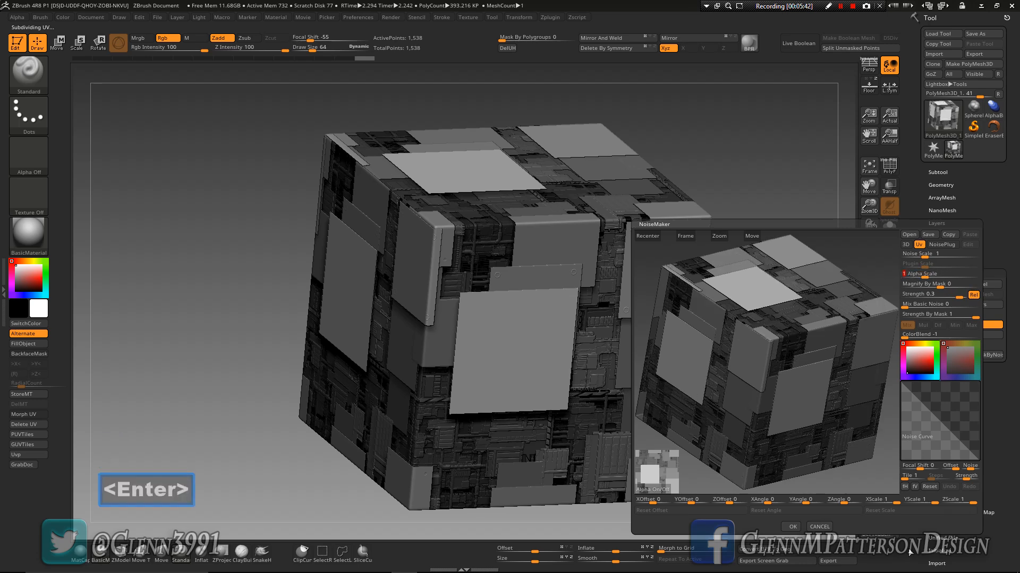
pyautogui.click(791, 527)
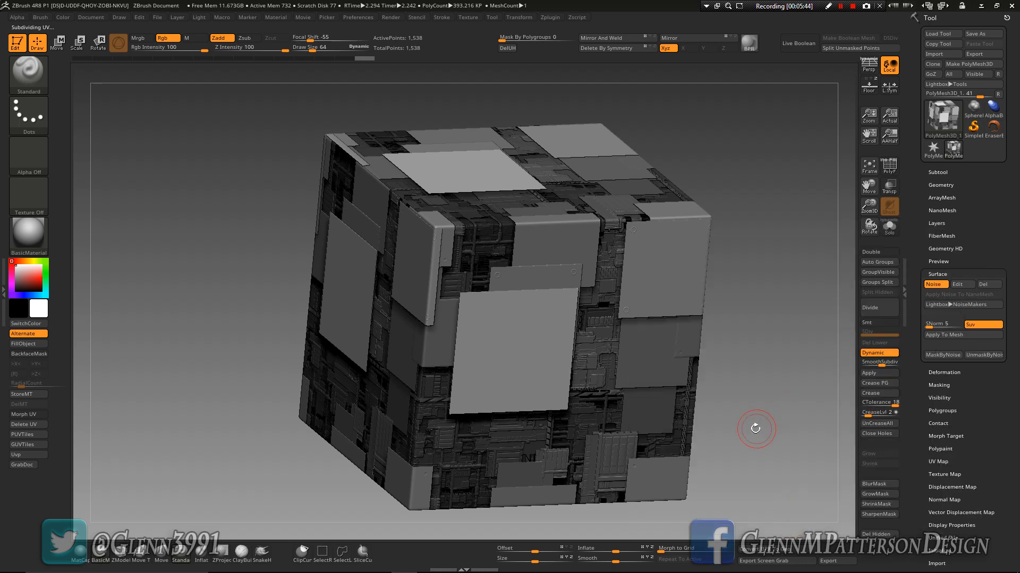
# - Render the greebled cube with a Best Preview Render
pyautogui.moveTo(756, 429); pyautogui.dragTo(767, 430)
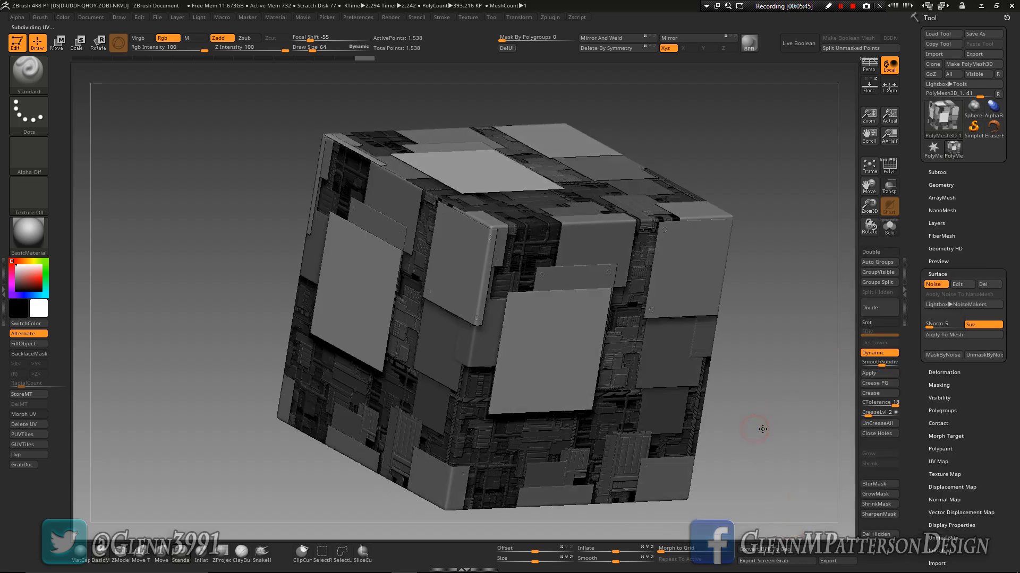
pyautogui.click(749, 44)
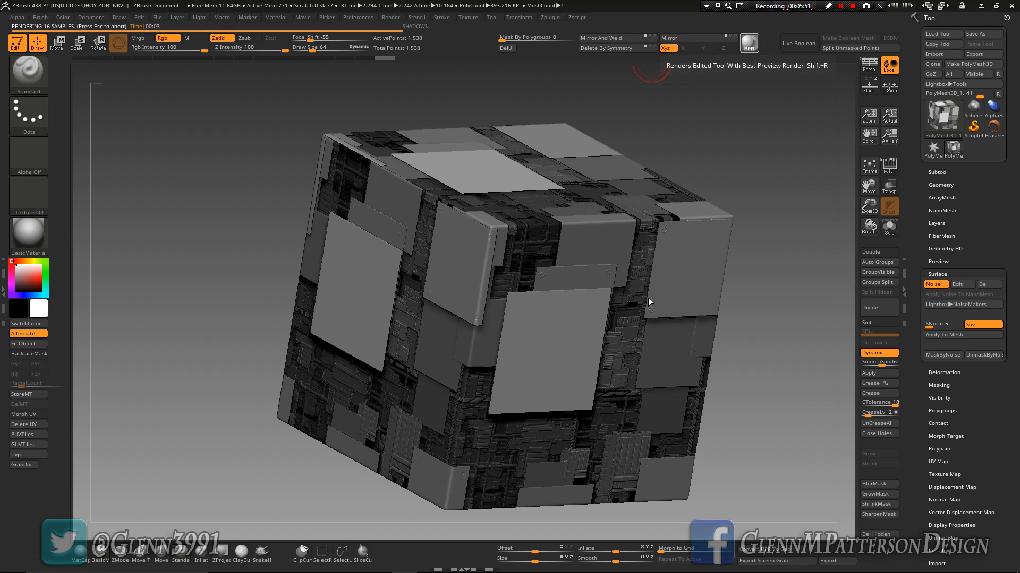
# - Open the cube's Subtool settings
pyautogui.click(935, 172)
pyautogui.moveTo(983, 187)
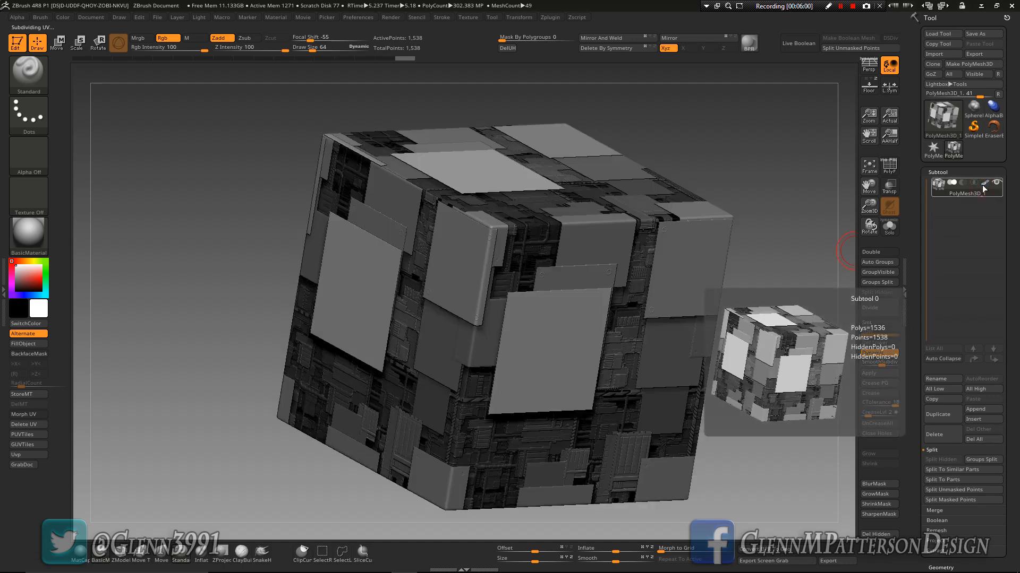
pyautogui.moveTo(1015, 303); pyautogui.dragTo(1018, 250)
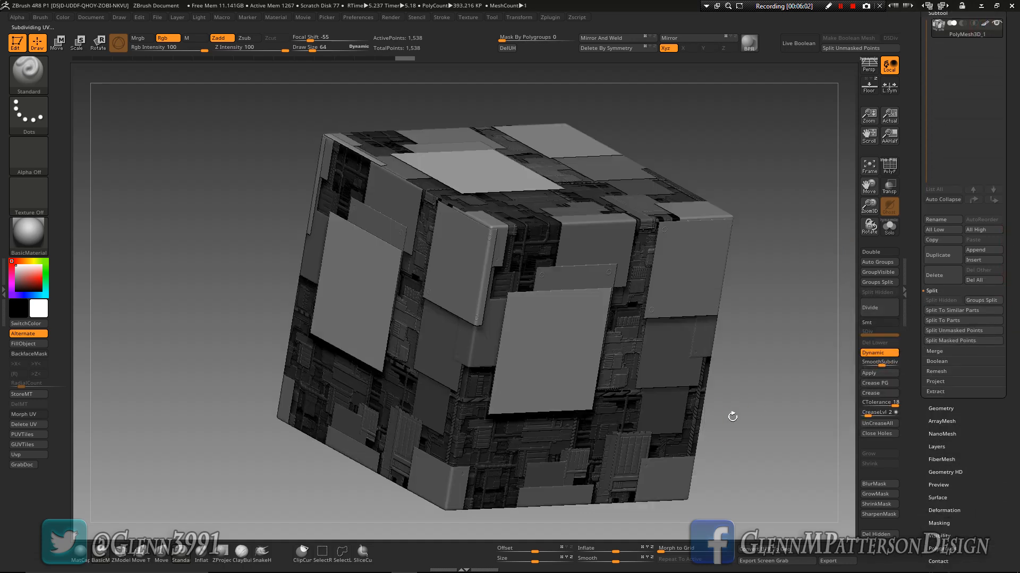
# - Turn the cube slightly and run another Best Preview Render to examine the displaced panels
pyautogui.moveTo(735, 417)
pyautogui.mouseDown()
pyautogui.moveTo(759, 412)
pyautogui.moveTo(750, 414)
pyautogui.mouseUp()
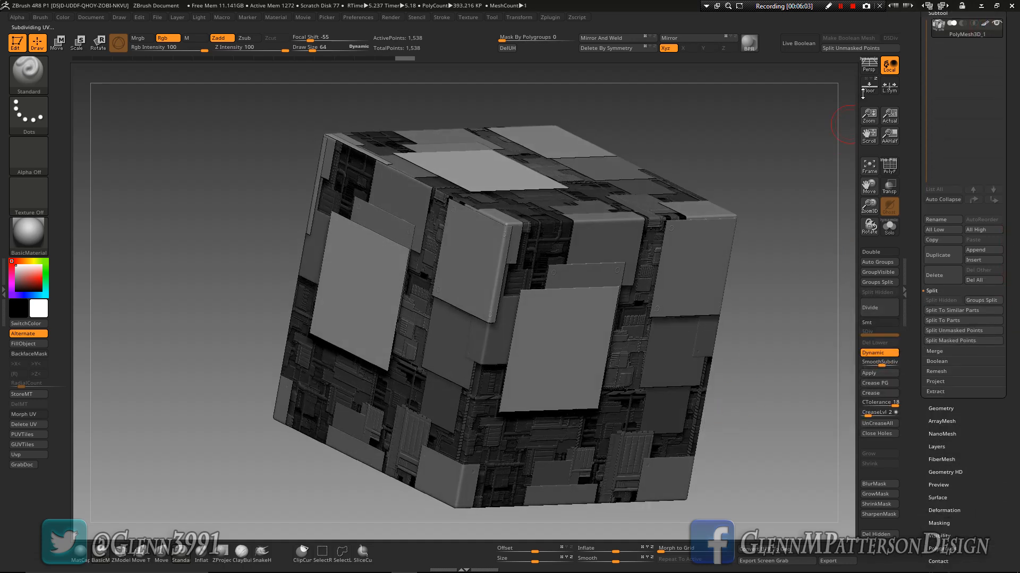
pyautogui.click(749, 43)
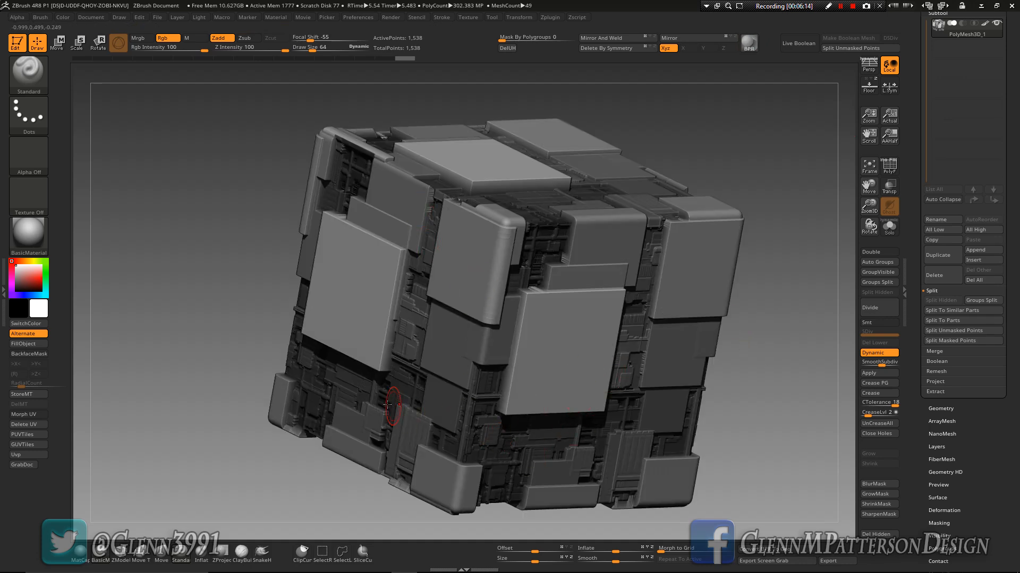
pyautogui.moveTo(577, 366)
pyautogui.mouseDown(button='right')
pyautogui.moveTo(558, 332)
pyautogui.moveTo(588, 384)
pyautogui.mouseUp(button='right')
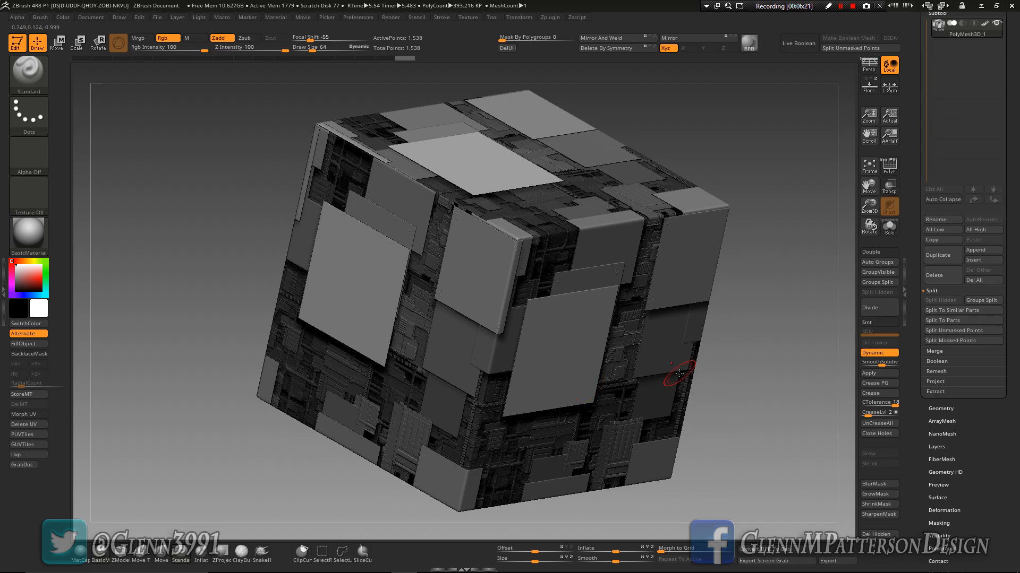
# - Duplicate the greebled cube subtool, set the duplicate's surface noise Strength to 0 and accept
pyautogui.moveTo(1012, 275); pyautogui.dragTo(1012, 333)
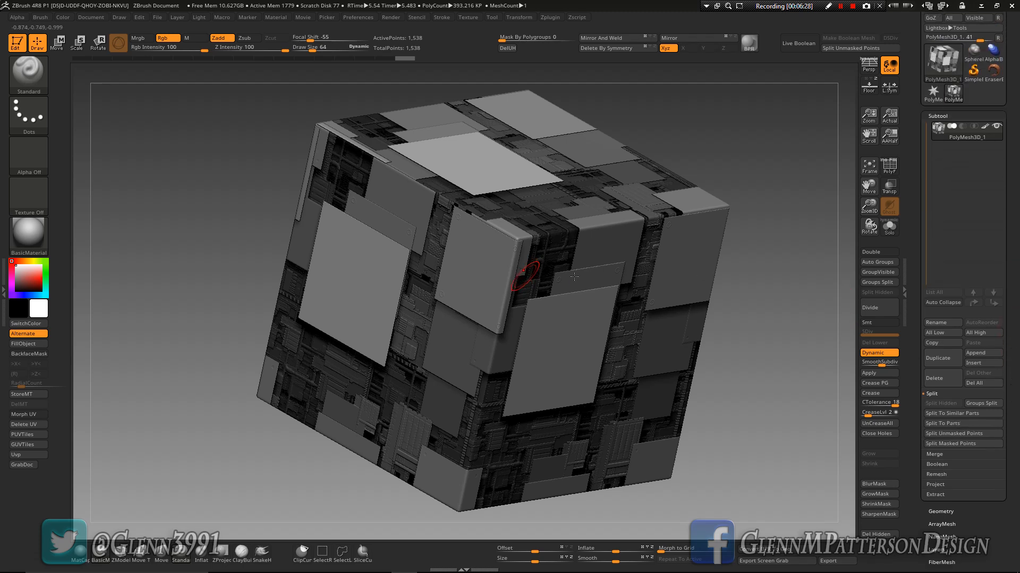
pyautogui.click(949, 357)
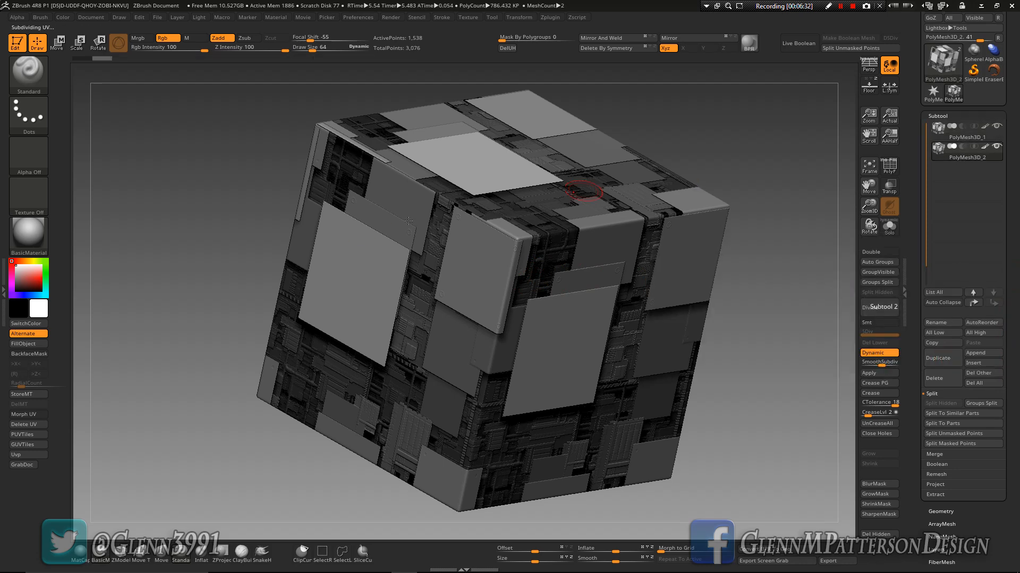
pyautogui.scroll(-5, 940, 388)
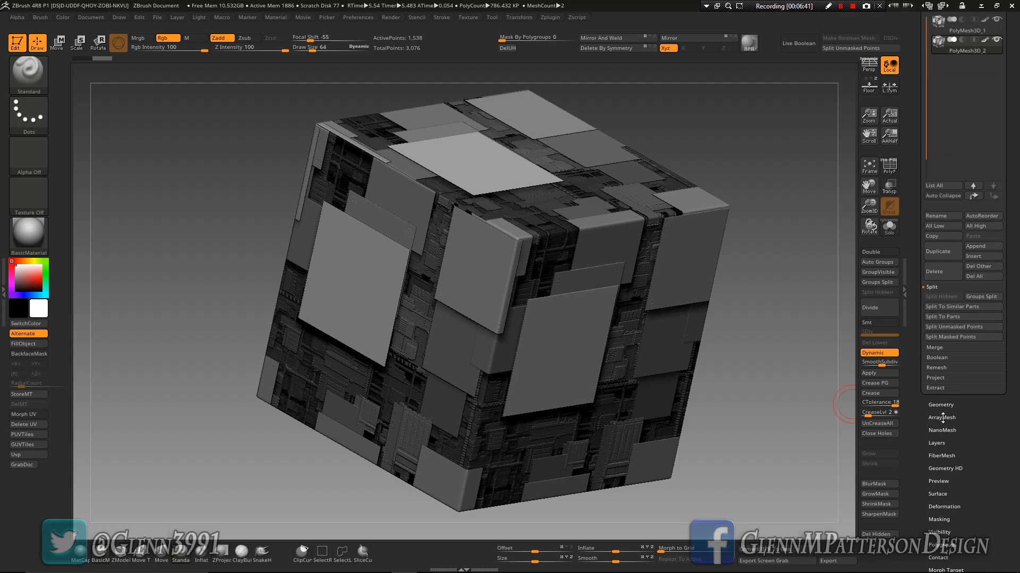
pyautogui.click(938, 494)
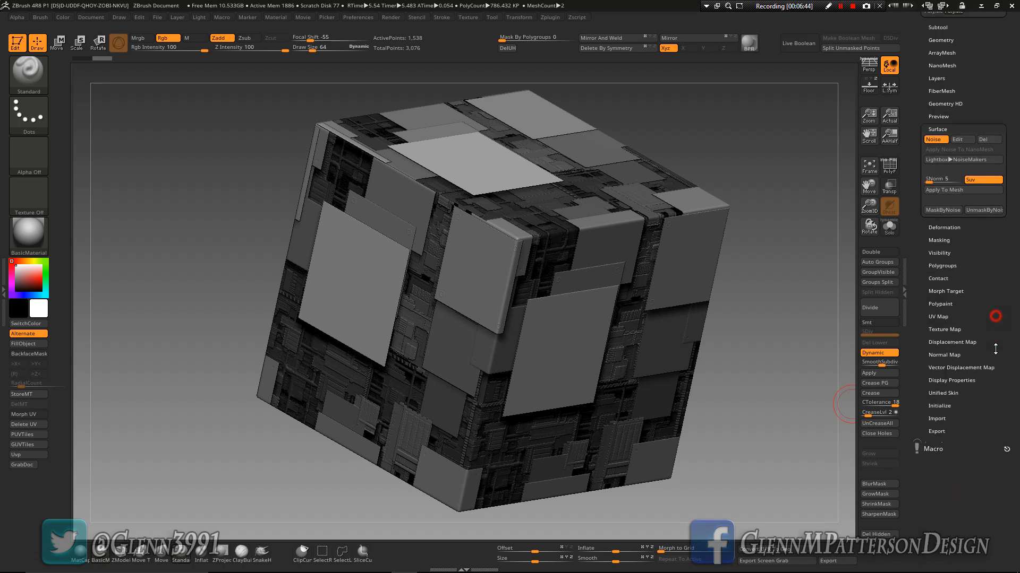
pyautogui.click(965, 282)
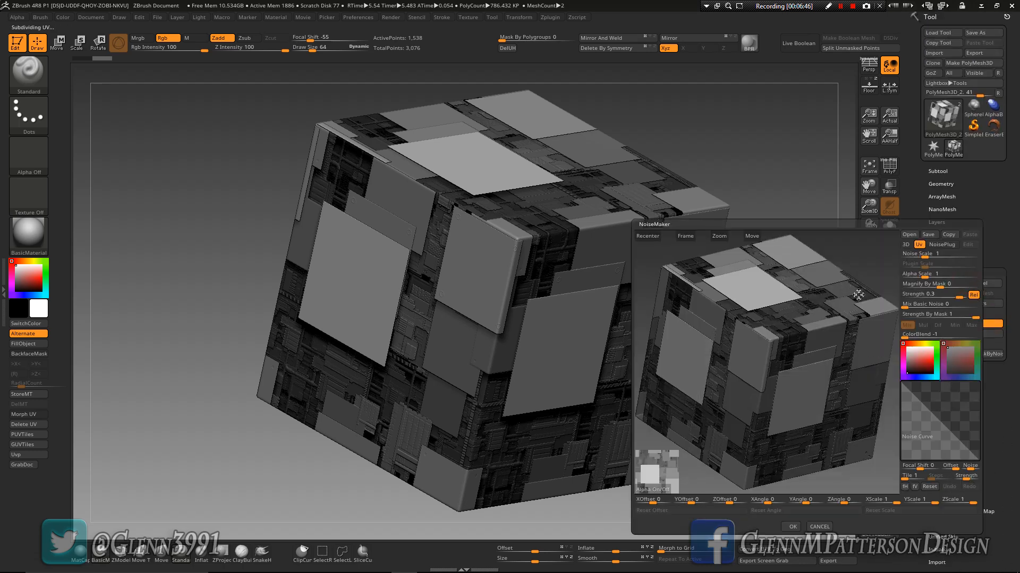
pyautogui.click(940, 296)
pyautogui.write('0')
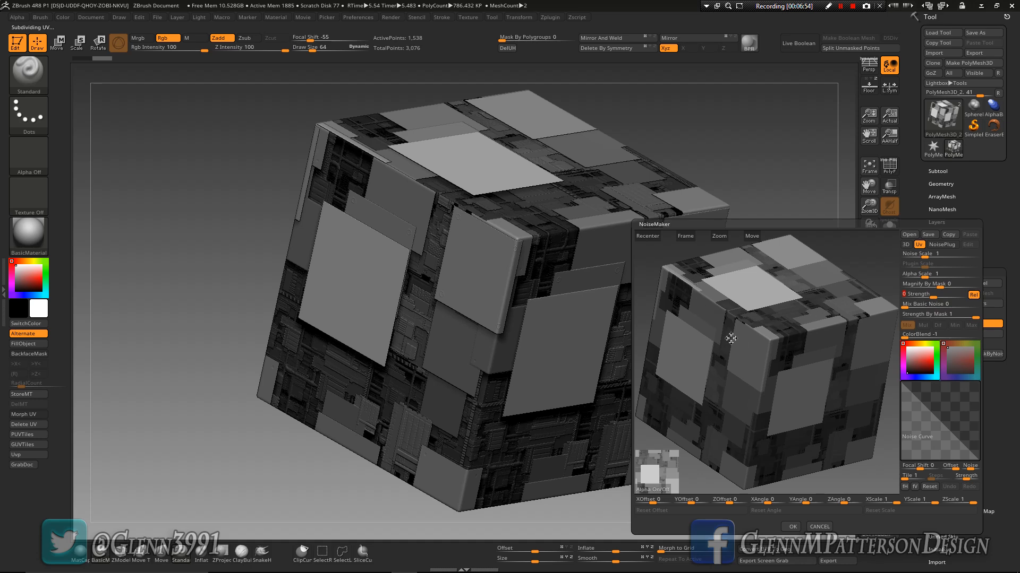
pyautogui.click(791, 528)
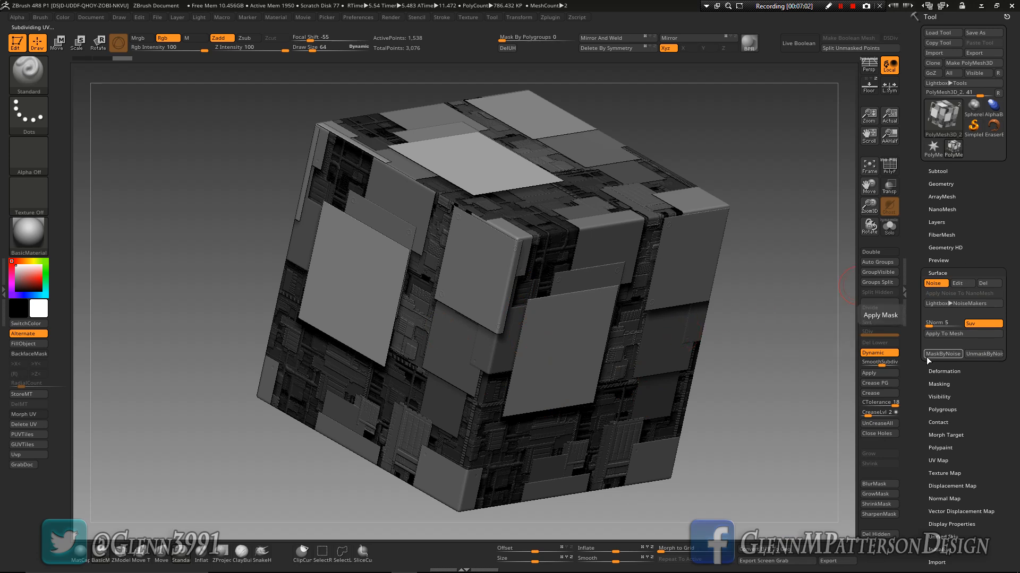
# - Apply Dynamic Subdiv to the duplicate cube, convert its BPR result to geometry, and isolate it for inspection
pyautogui.click(941, 184)
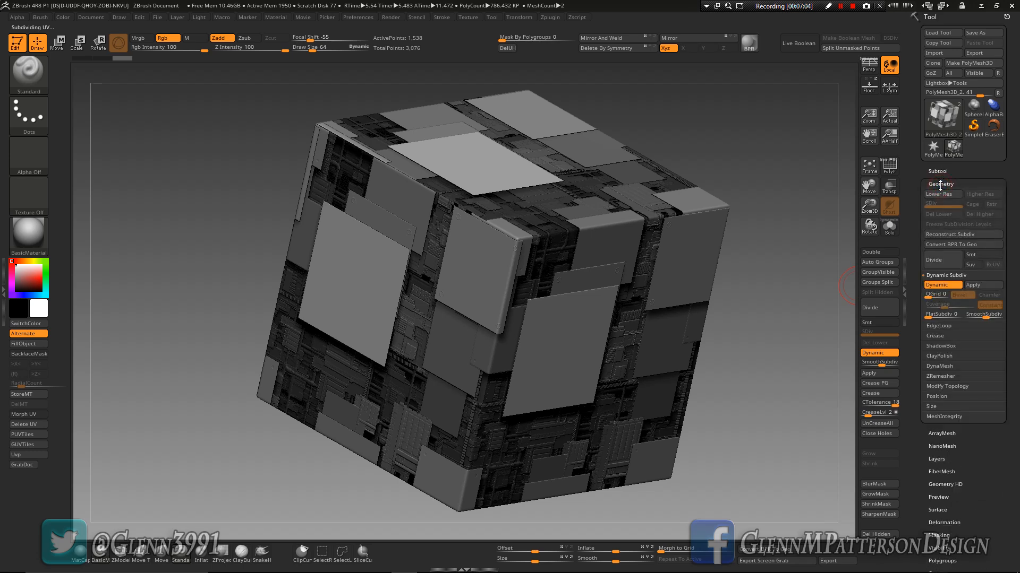
pyautogui.click(976, 285)
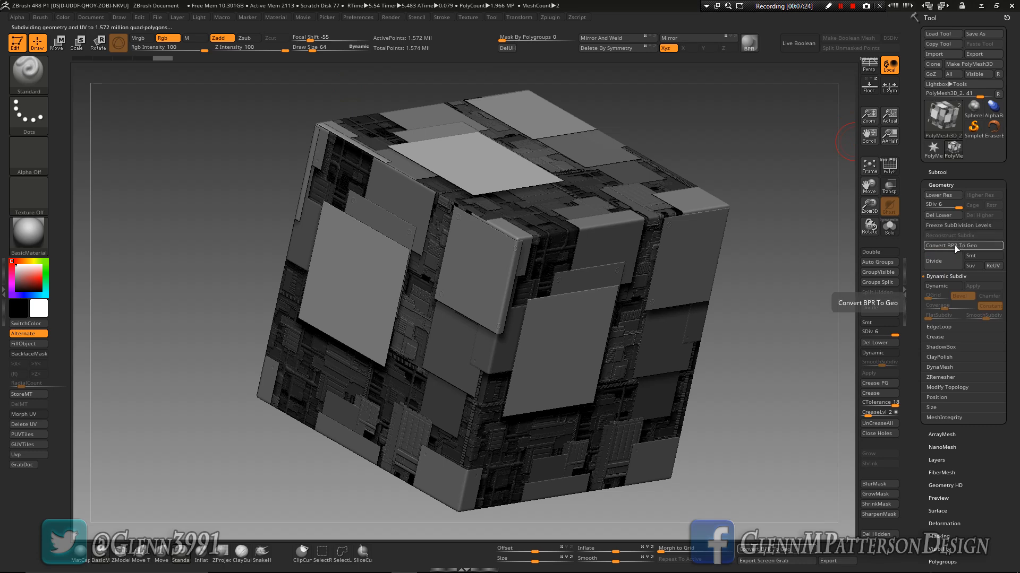
pyautogui.click(889, 227)
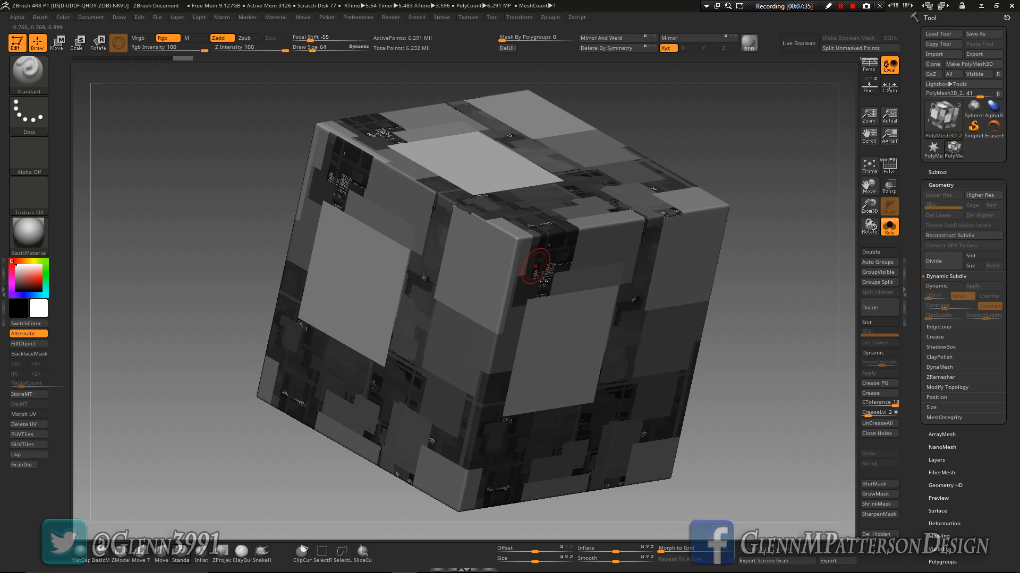
pyautogui.moveTo(571, 320)
pyautogui.mouseDown(button='right')
pyautogui.moveTo(499, 282)
pyautogui.moveTo(571, 329)
pyautogui.mouseUp(button='right')
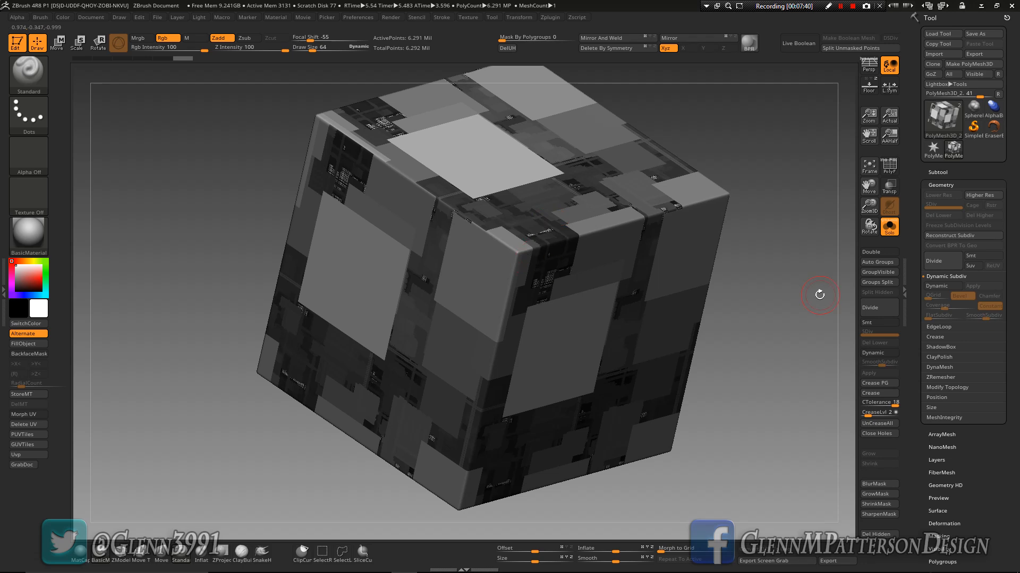
pyautogui.moveTo(654, 302); pyautogui.dragTo(621, 289, button='right')
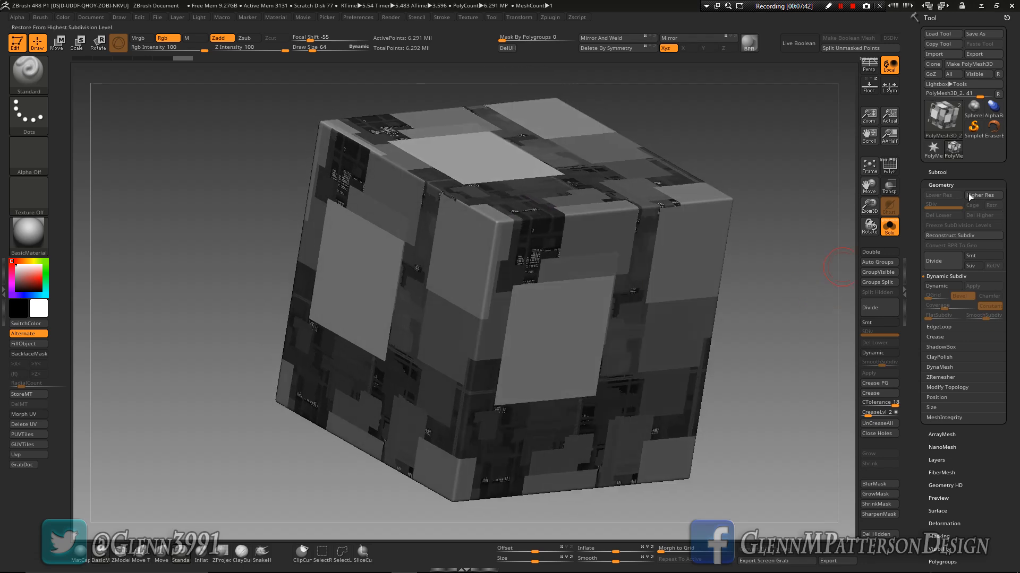
# - Isolate the original noisy cube, apply its Dynamic Subdiv and convert its BPR displacement to geometry
pyautogui.click(884, 235)
pyautogui.press('Up')
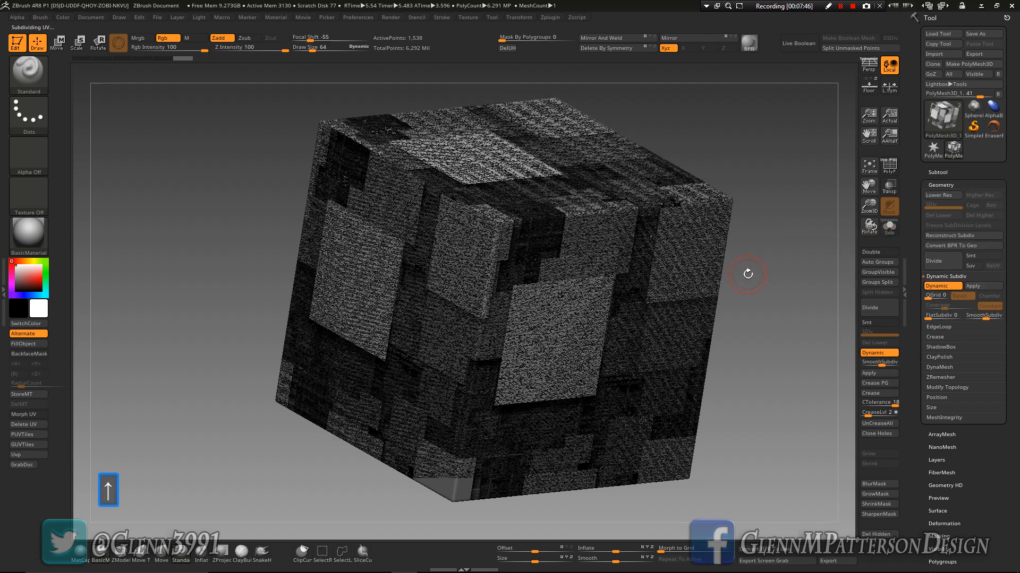
pyautogui.click(889, 233)
pyautogui.moveTo(543, 320); pyautogui.dragTo(812, 286, button='right')
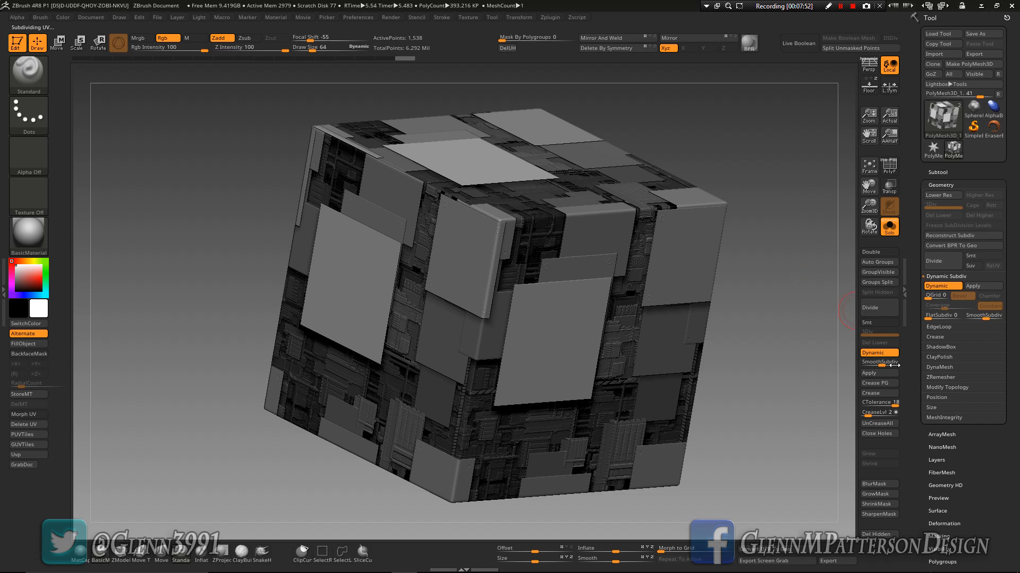
pyautogui.click(981, 289)
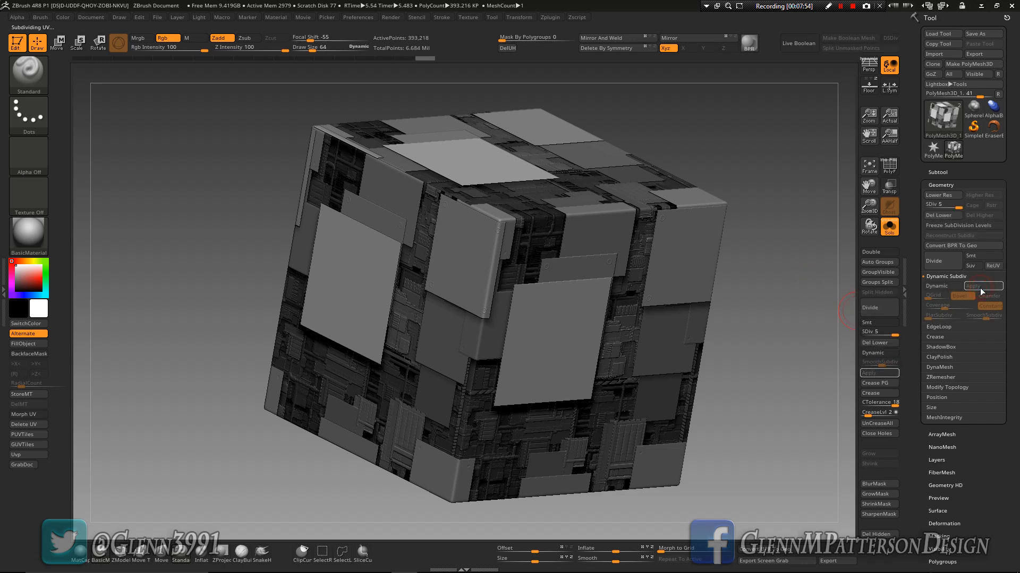
pyautogui.click(955, 246)
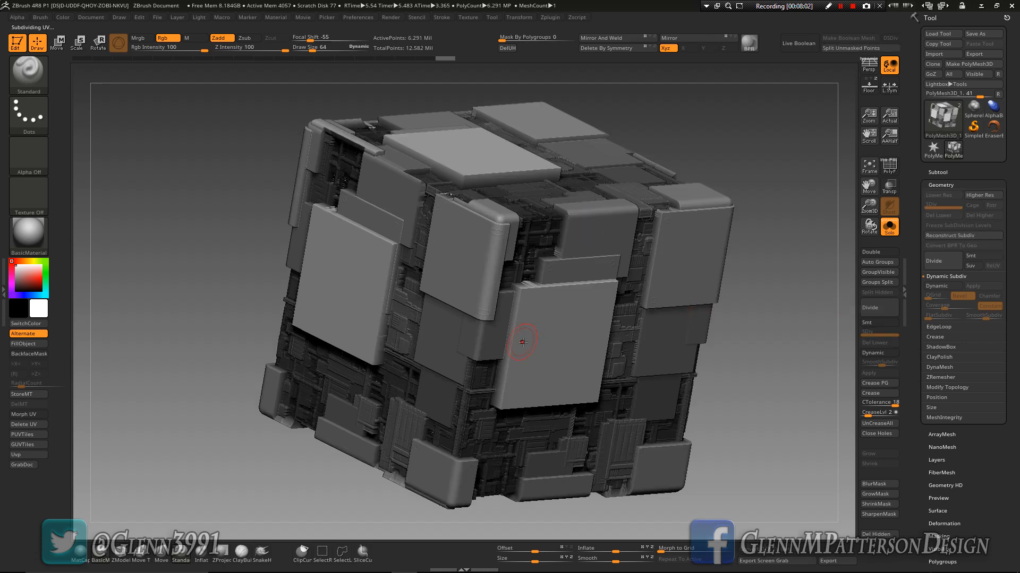
pyautogui.moveTo(526, 342)
pyautogui.mouseDown(button='right')
pyautogui.moveTo(500, 323)
pyautogui.moveTo(530, 341)
pyautogui.moveTo(557, 338)
pyautogui.moveTo(557, 317)
pyautogui.moveTo(533, 345)
pyautogui.mouseUp(button='right')
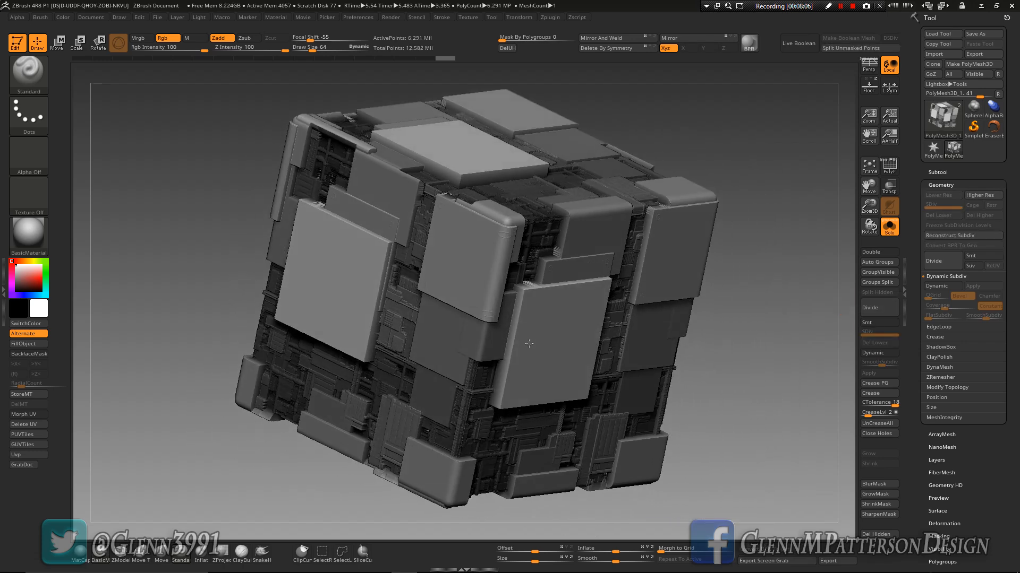
# - Set the duplicate cube to subtract from the original, show both subtools framed, and enable Live Boolean
pyautogui.click(937, 172)
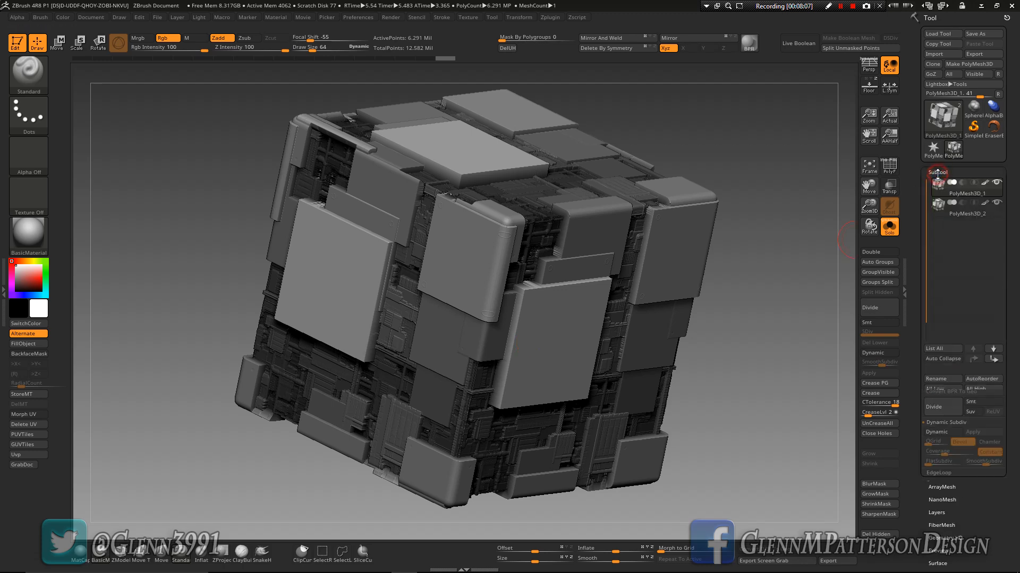
pyautogui.click(994, 214)
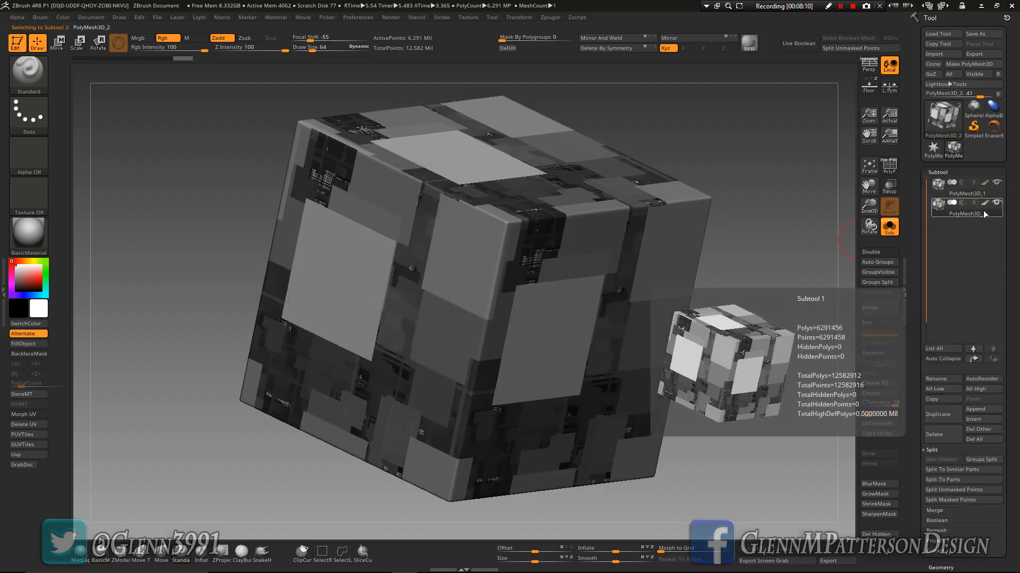
pyautogui.moveTo(945, 218)
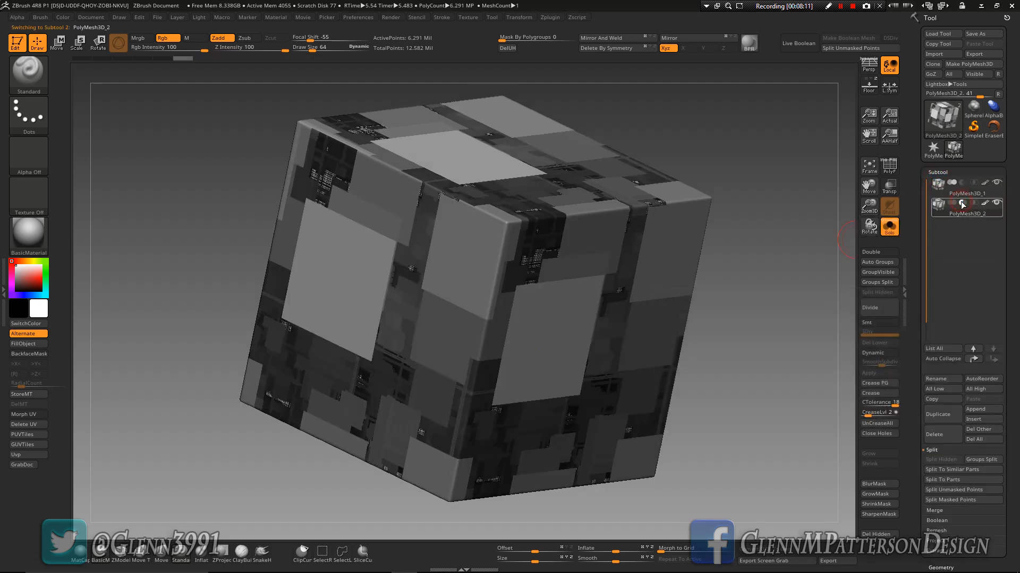
pyautogui.click(895, 234)
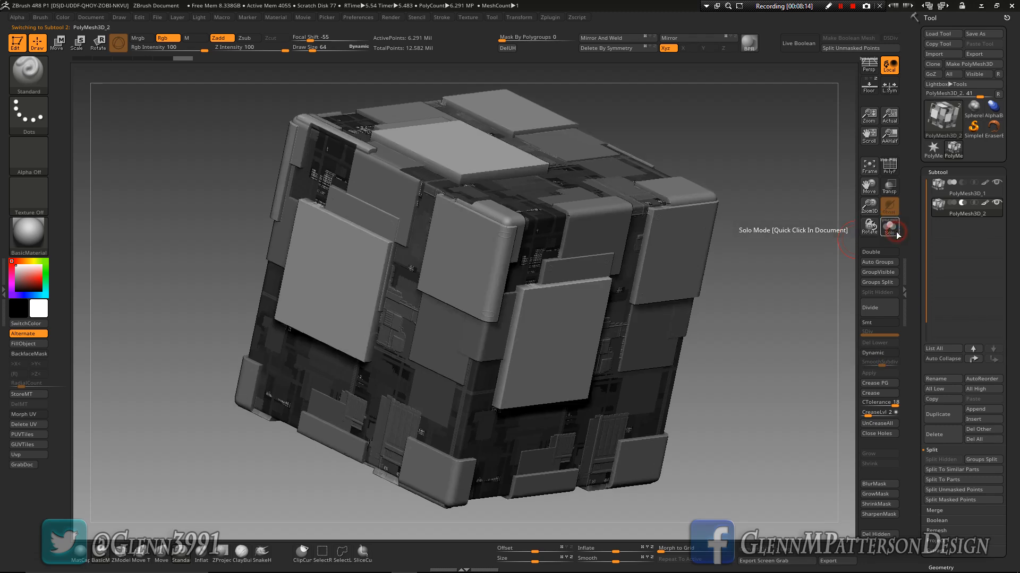
pyautogui.click(869, 166)
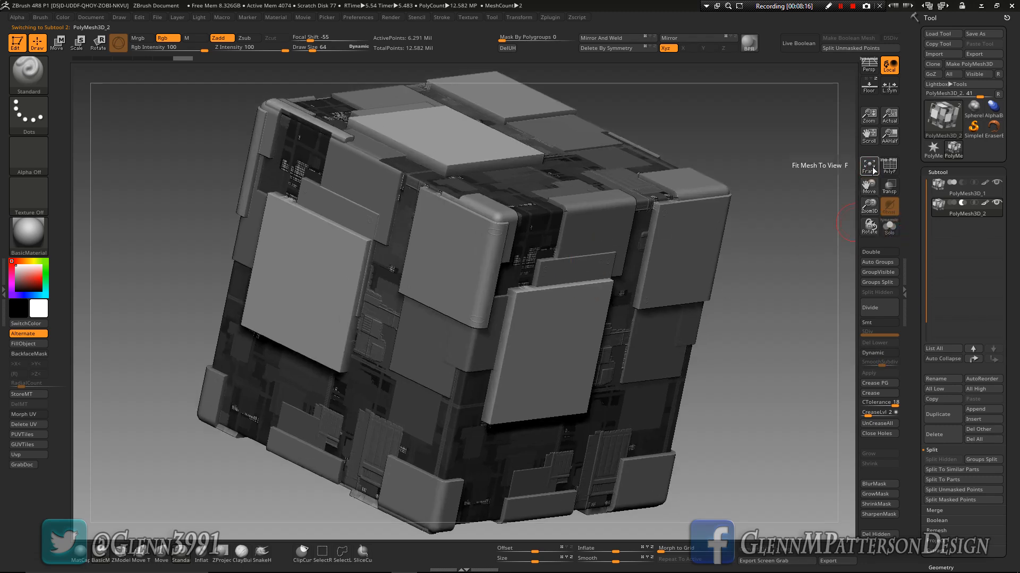
pyautogui.click(799, 43)
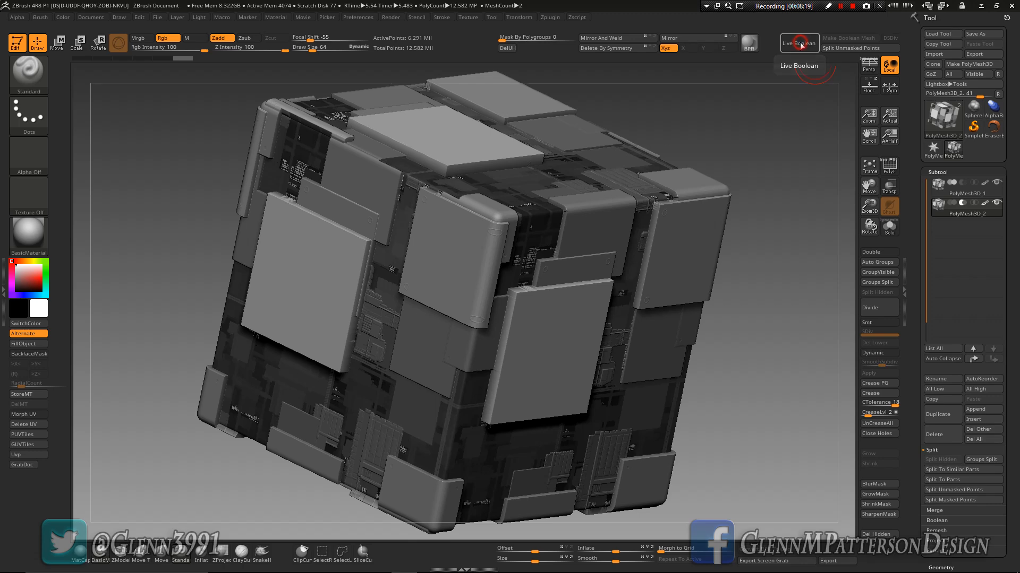
pyautogui.moveTo(737, 409)
pyautogui.mouseDown()
pyautogui.moveTo(721, 418)
pyautogui.moveTo(743, 400)
pyautogui.mouseUp()
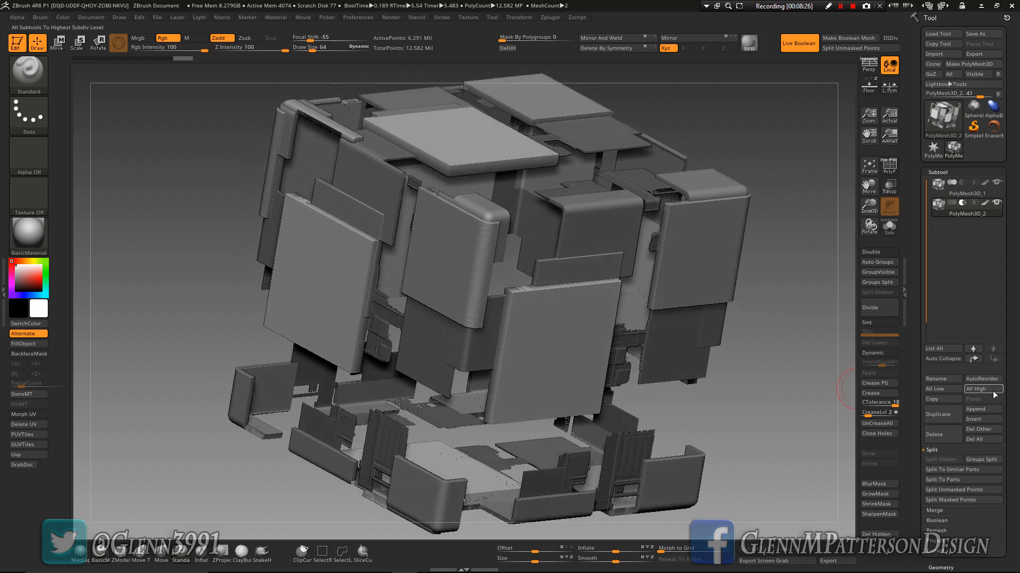
# - Apply an Inflate deformation of -0.5 to the subtractive cube
pyautogui.scroll(-6, 940, 344)
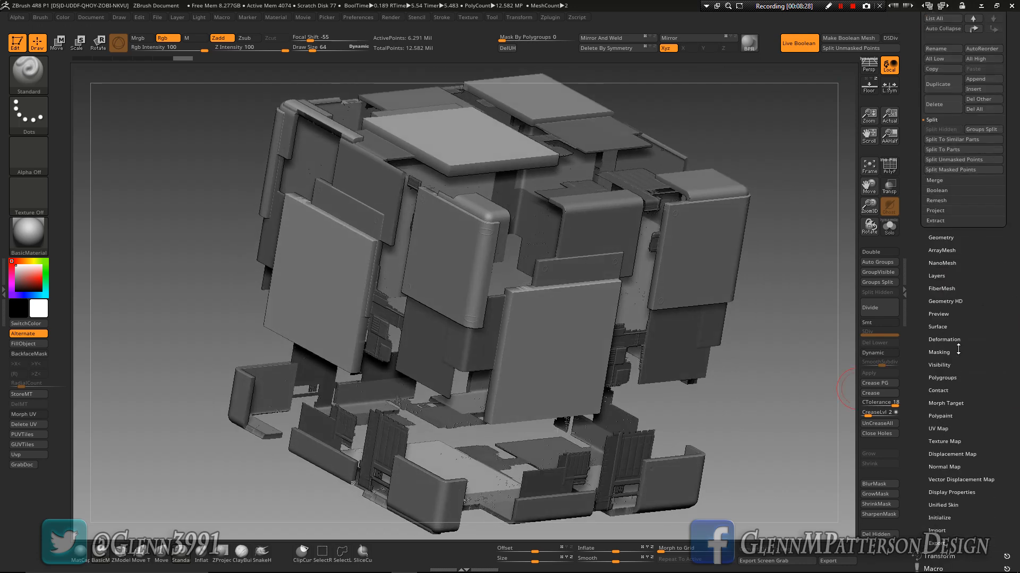
pyautogui.click(943, 339)
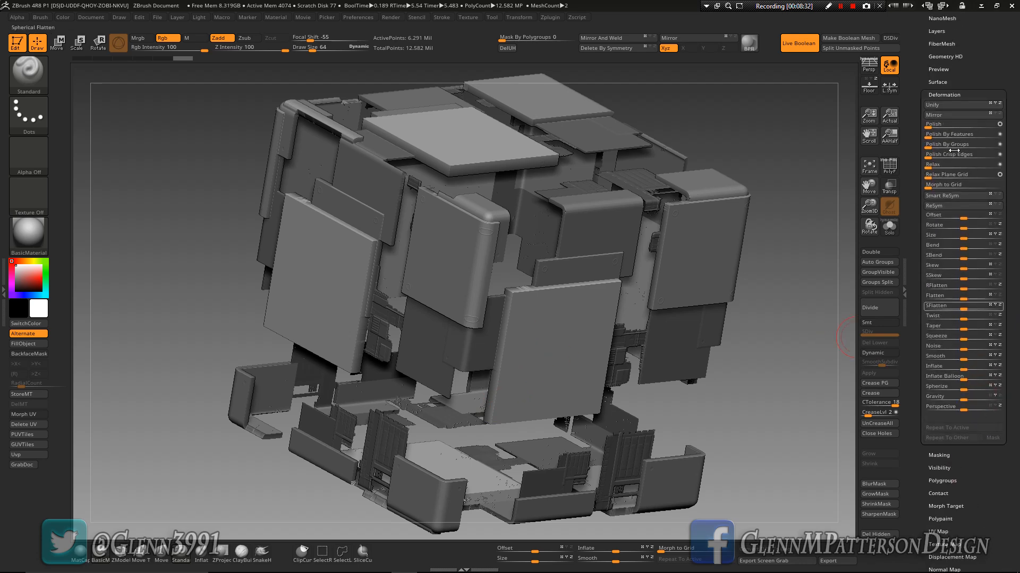
pyautogui.click(955, 367)
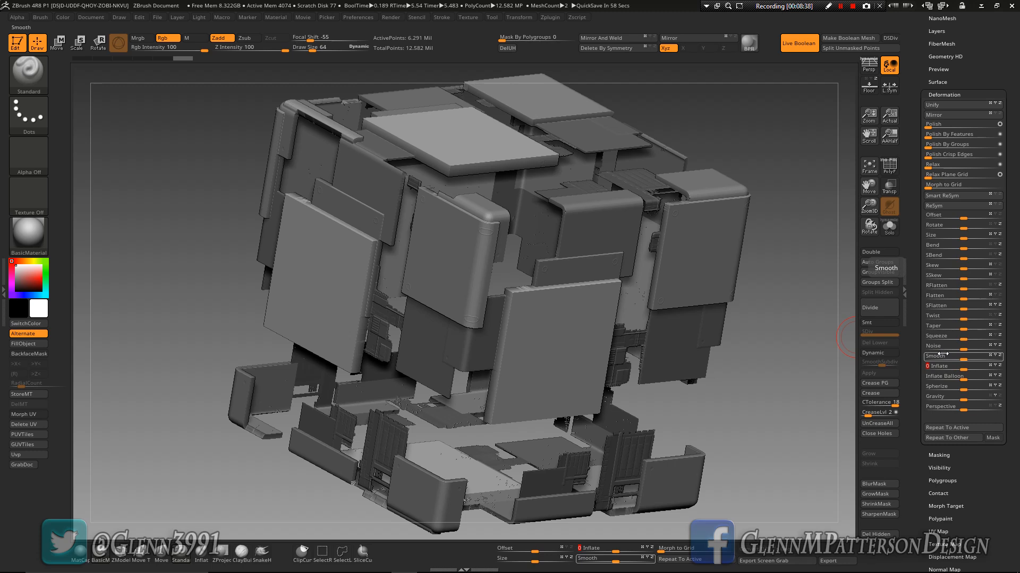
pyautogui.write('-.5')
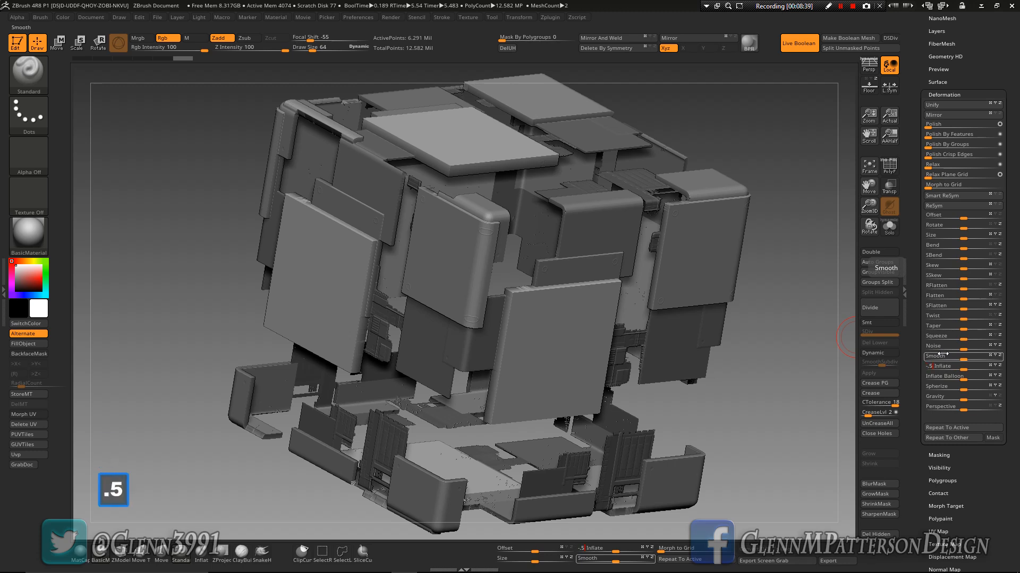
pyautogui.press('Return')
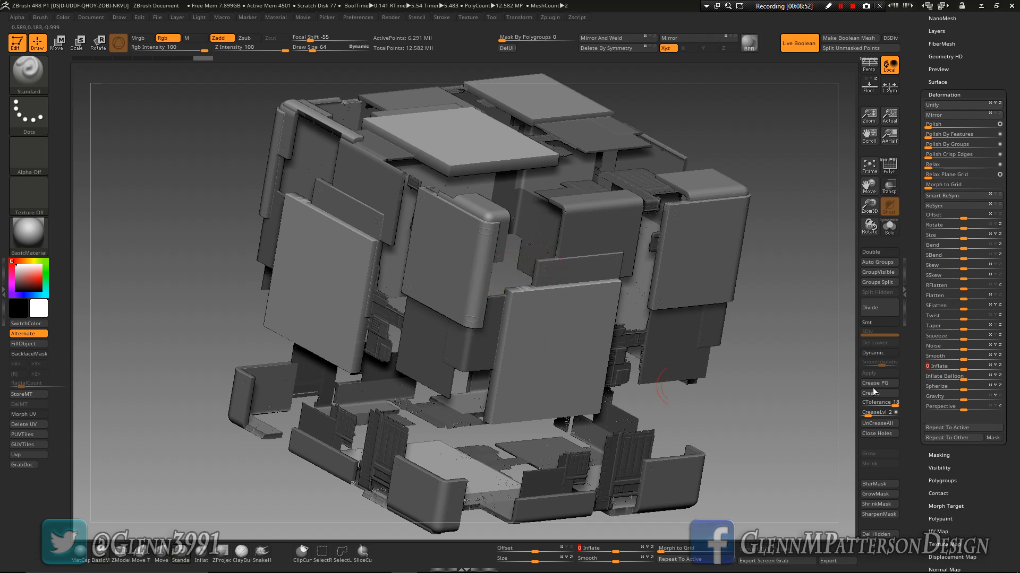
# - Repeat the last Inflate on the active subtractive cube about ten times to shrink it further
pyautogui.click(949, 433)
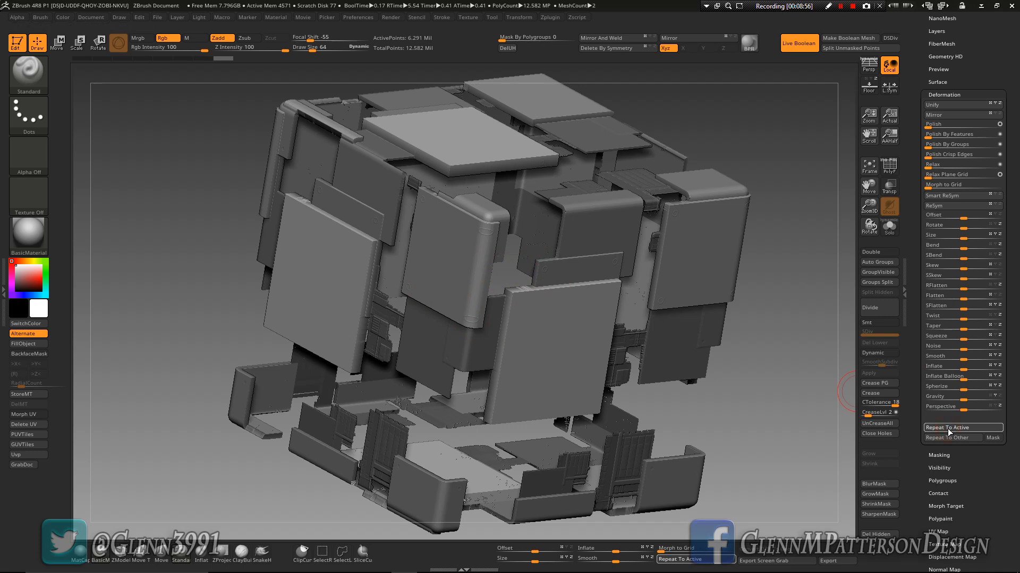
pyautogui.click(949, 433)
pyautogui.click(949, 433)
pyautogui.click(949, 428)
pyautogui.click(948, 428)
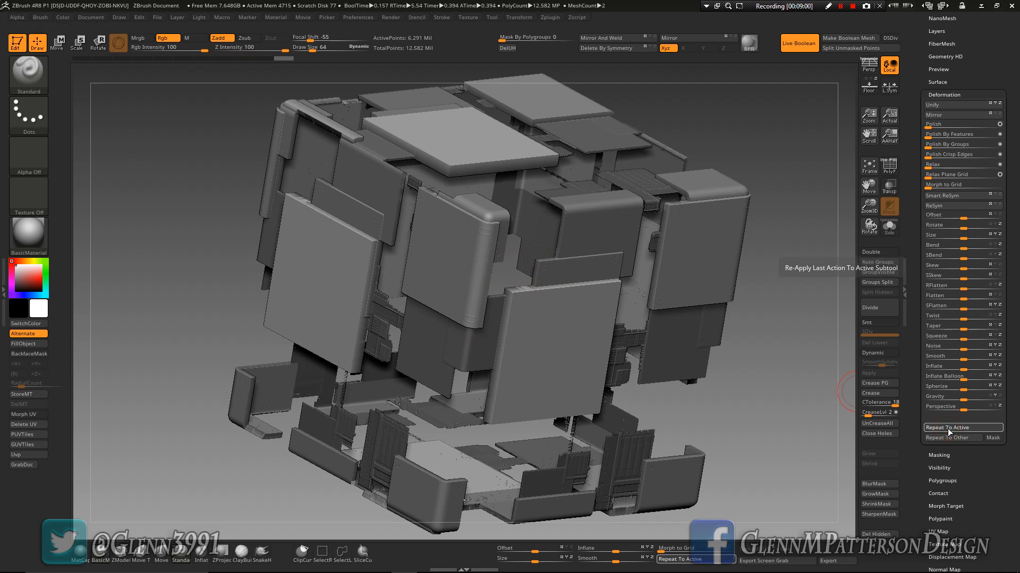
pyautogui.click(949, 431)
pyautogui.click(949, 431)
pyautogui.click(949, 431)
pyautogui.click(949, 431)
pyautogui.click(949, 428)
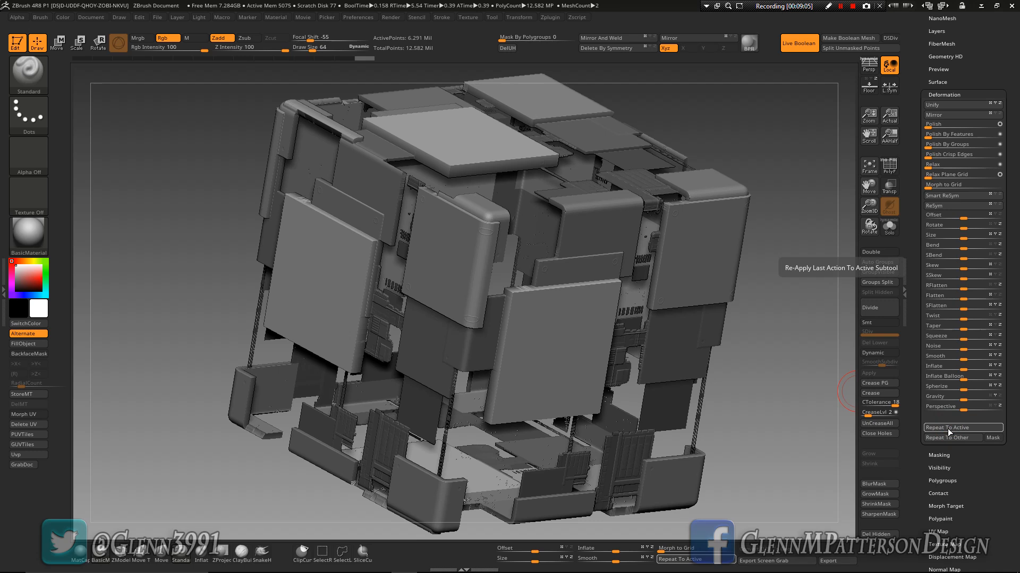
# - Continue shrinking the subtractive cube by repeating the last Inflate on it about seventeen more times
pyautogui.click(949, 430)
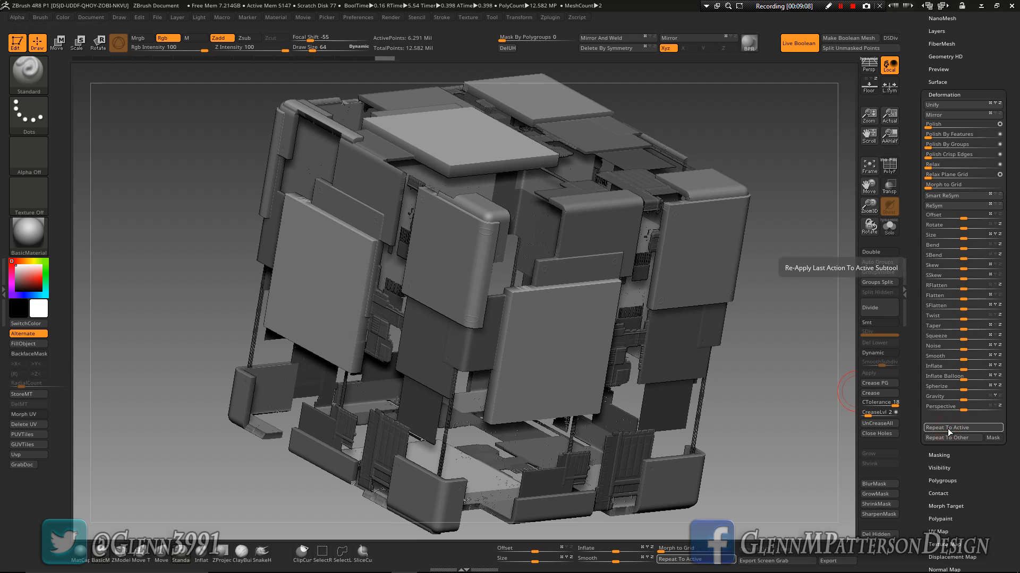
pyautogui.click(949, 429)
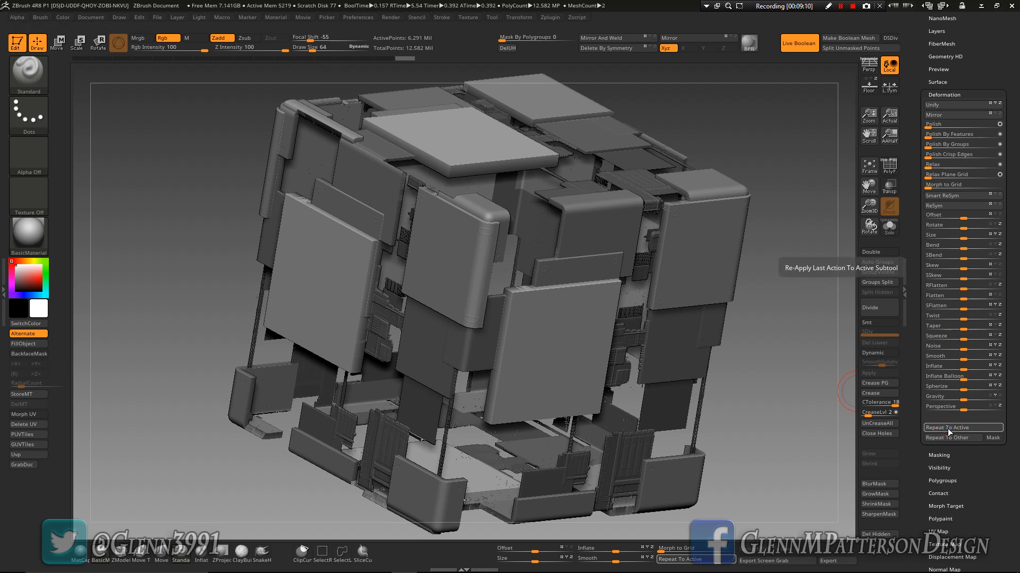
pyautogui.click(949, 429)
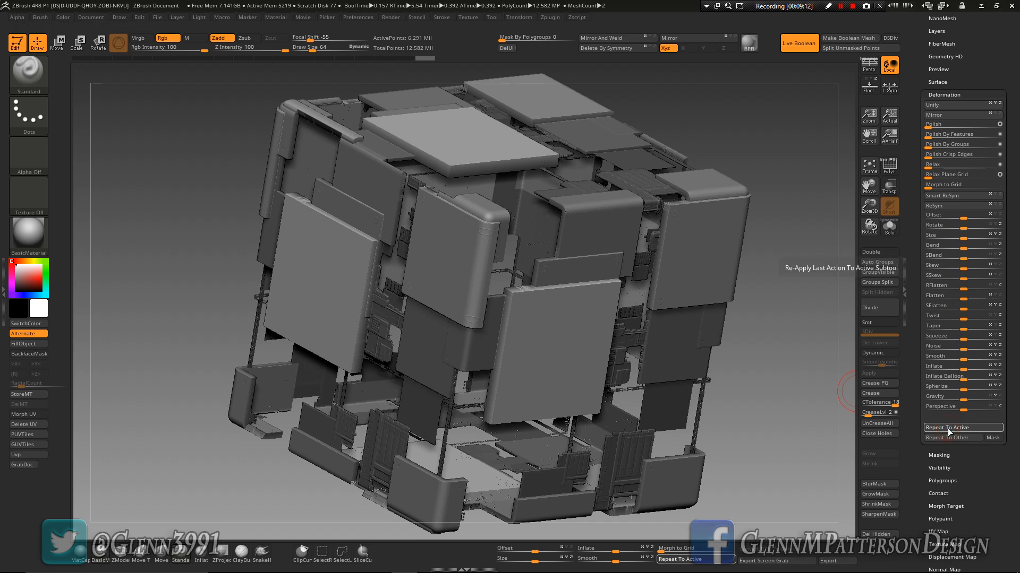
pyautogui.click(949, 428)
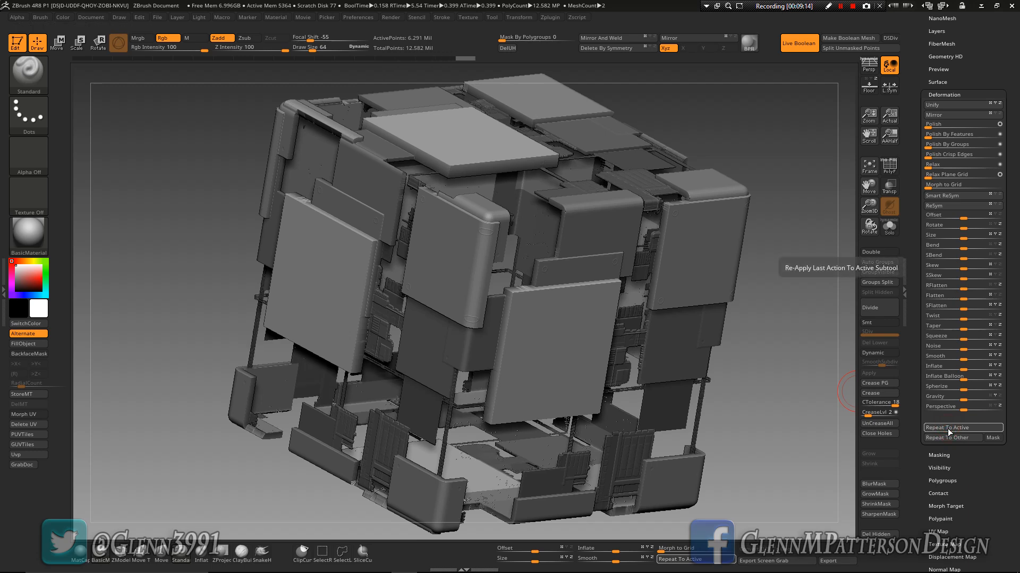
pyautogui.click(949, 429)
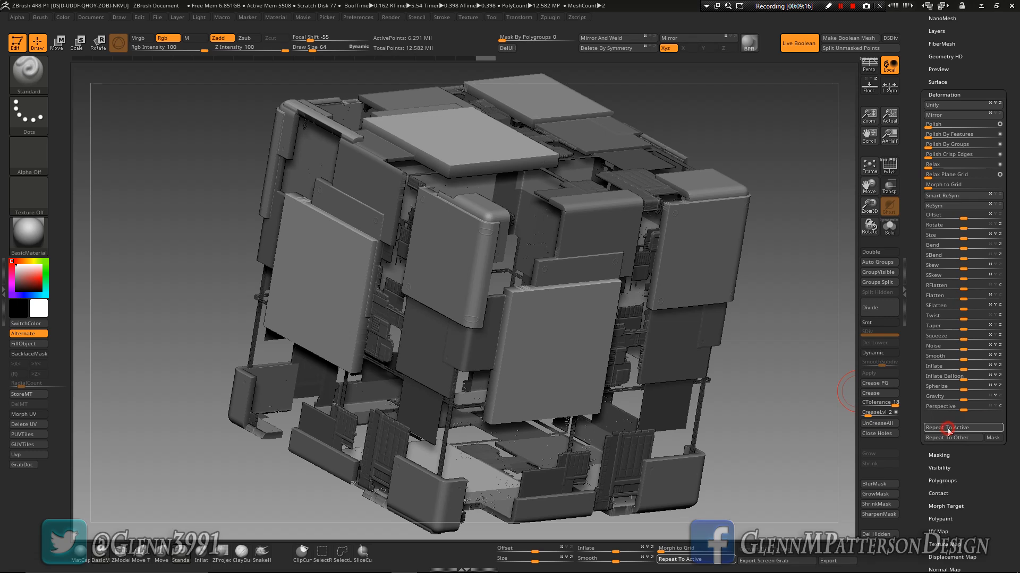
pyautogui.click(949, 429)
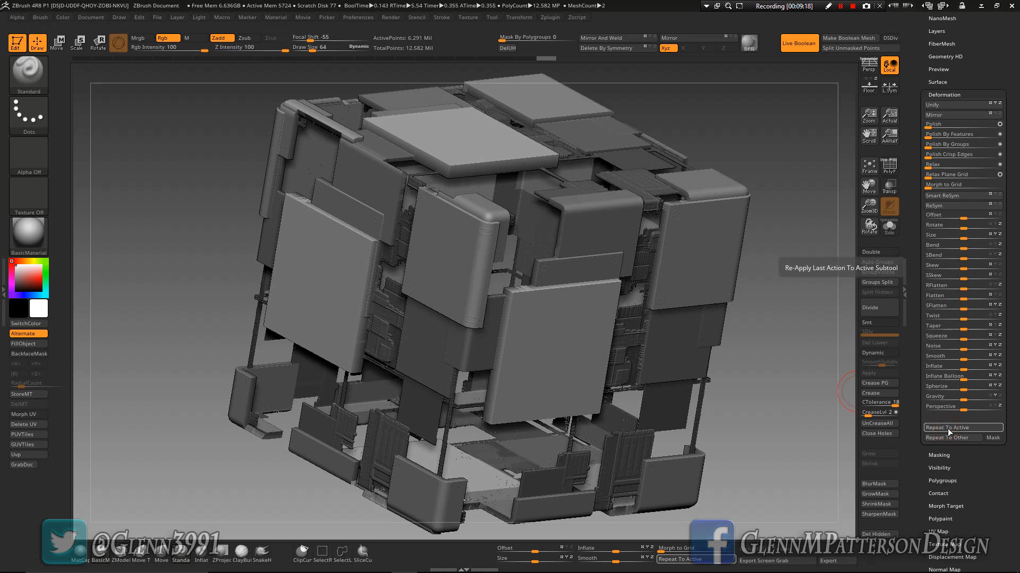
pyautogui.click(949, 429)
pyautogui.click(949, 429)
pyautogui.click(949, 429)
pyautogui.click(949, 428)
pyautogui.click(948, 428)
pyautogui.click(949, 429)
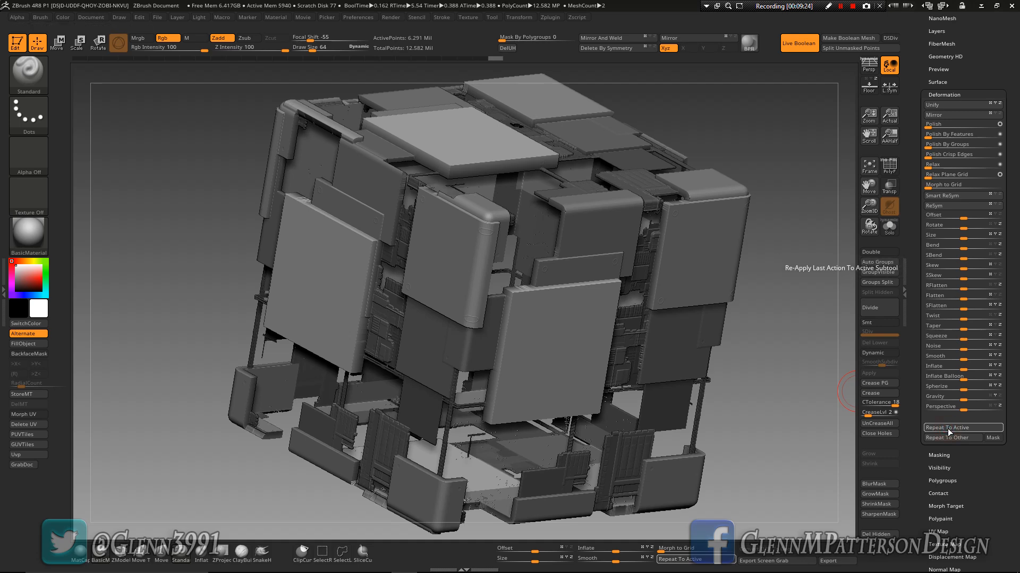
pyautogui.click(949, 429)
pyautogui.click(949, 429)
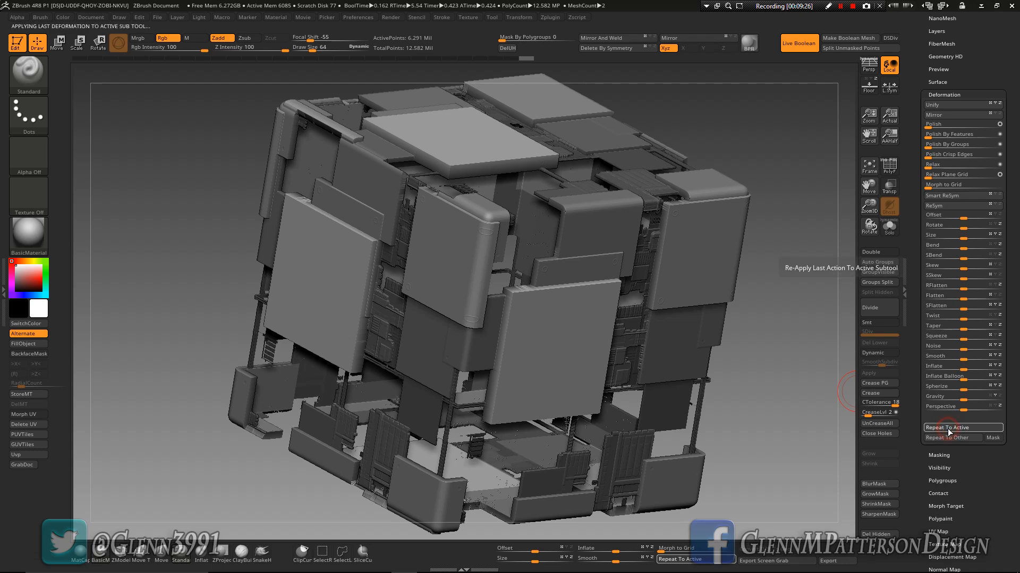
pyautogui.click(949, 428)
pyautogui.click(949, 428)
pyautogui.click(949, 429)
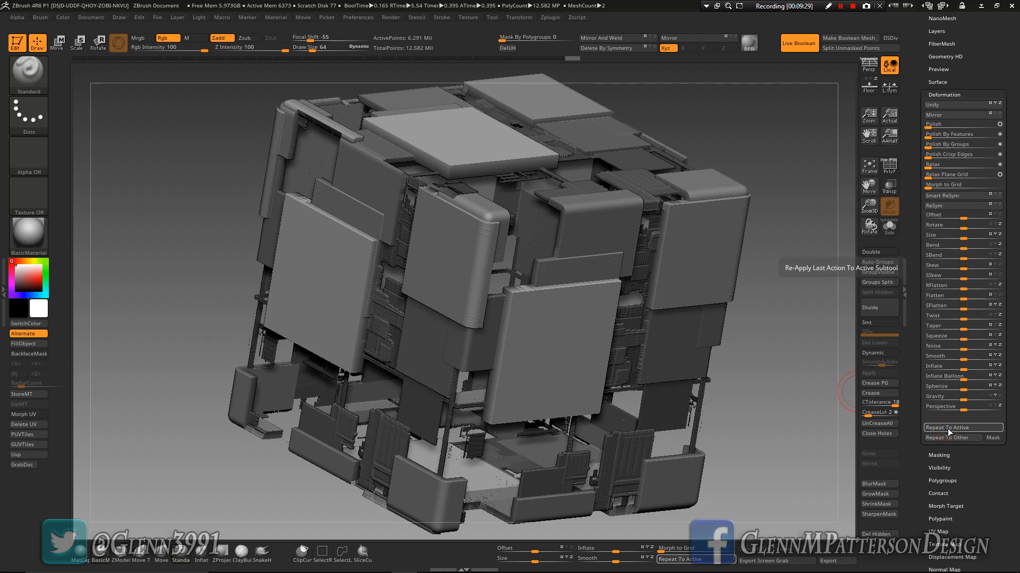
# - Apply a stronger Inflate deformation of -1 to the subtractive cube
pyautogui.click(948, 364)
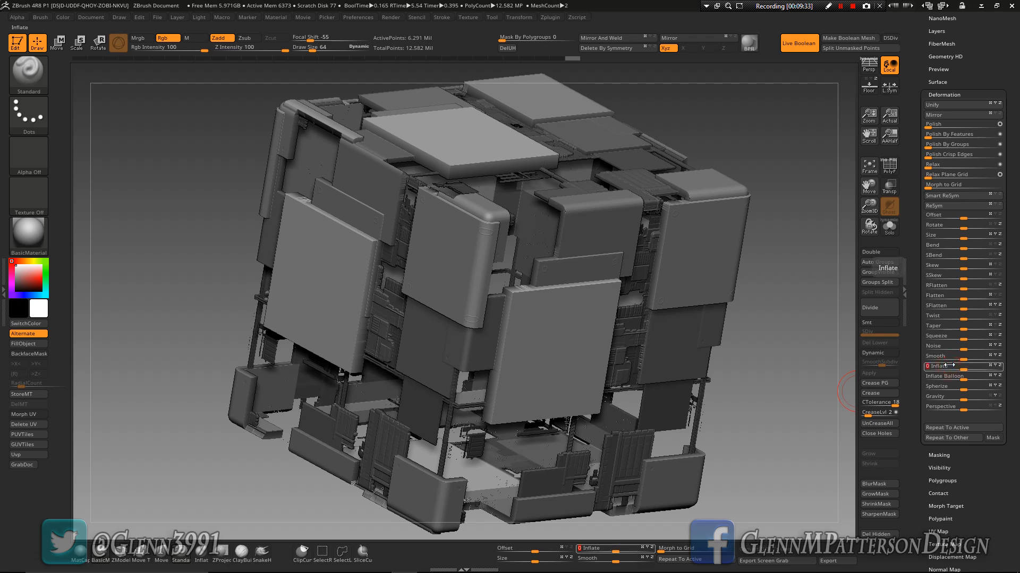
pyautogui.write('-1')
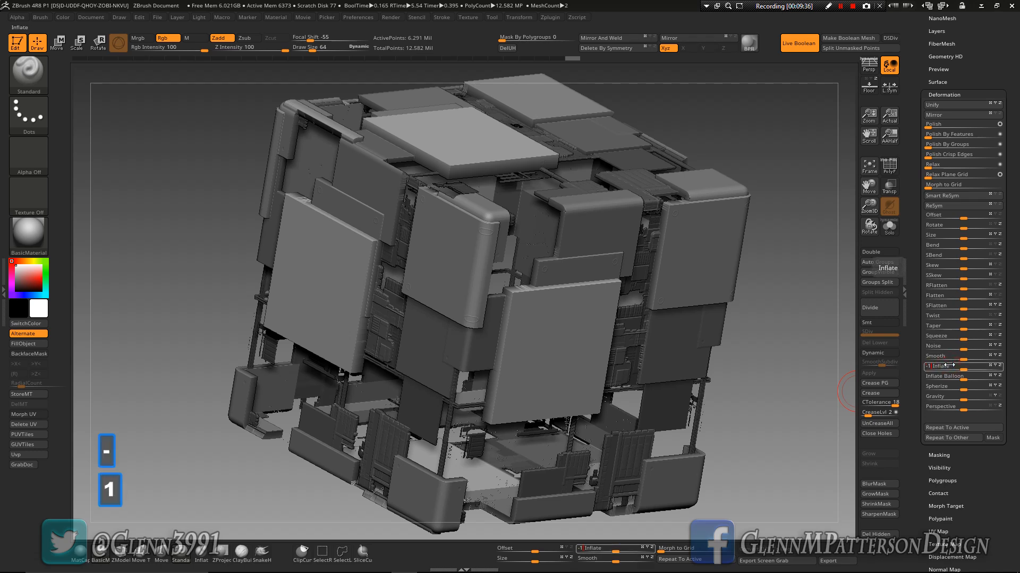
pyautogui.press('Return')
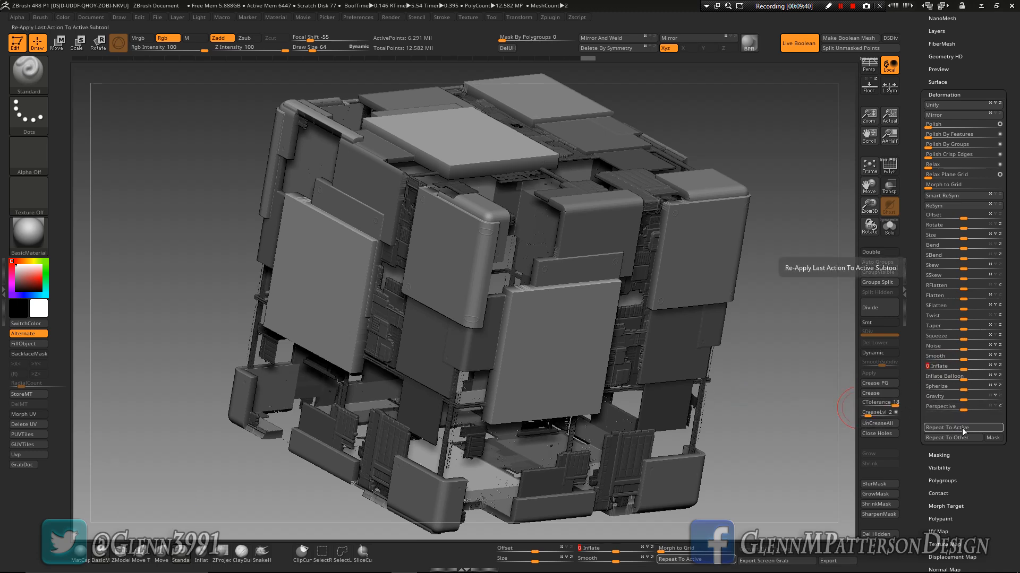
# - Repeat the -1 Inflate on the subtractive cube about eleven times
pyautogui.click(962, 428)
pyautogui.click(962, 429)
pyautogui.click(962, 429)
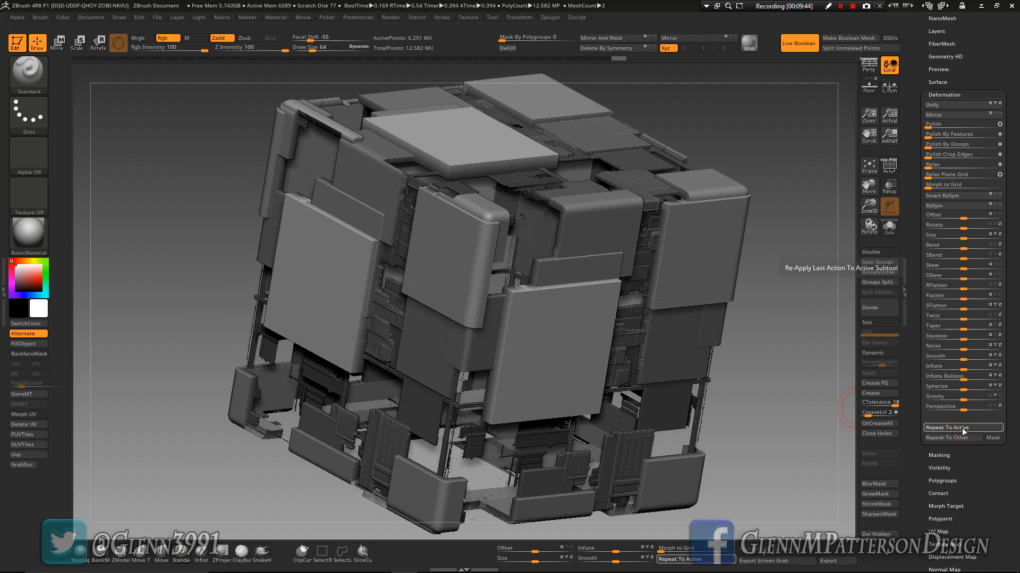
pyautogui.click(962, 429)
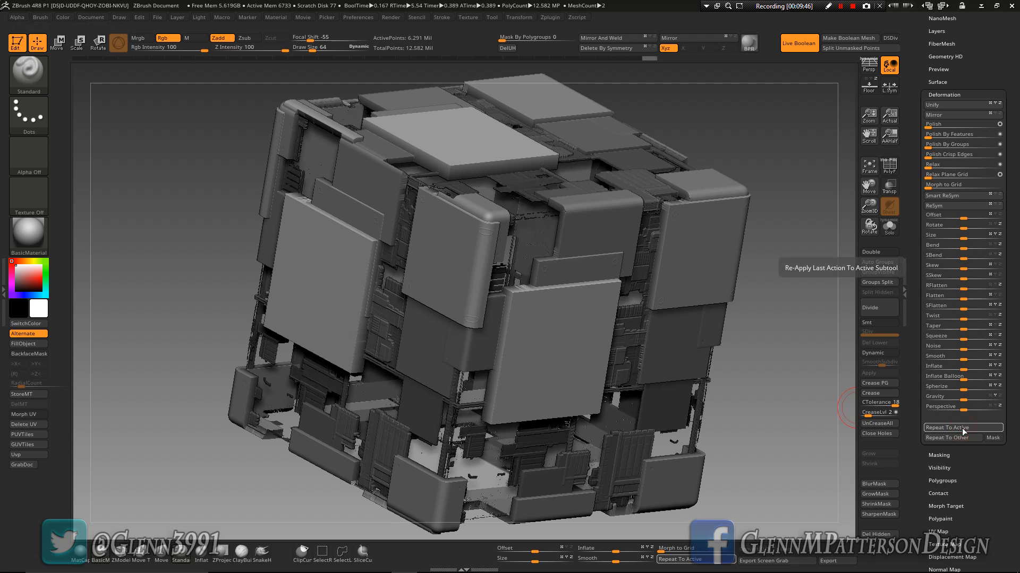
pyautogui.click(963, 429)
pyautogui.click(962, 429)
pyautogui.click(962, 429)
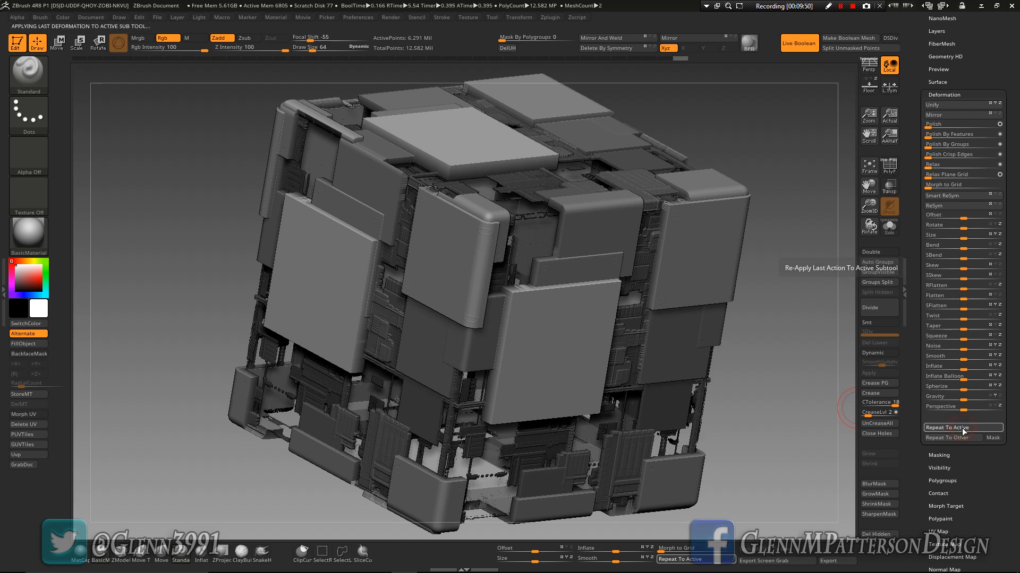
pyautogui.click(962, 429)
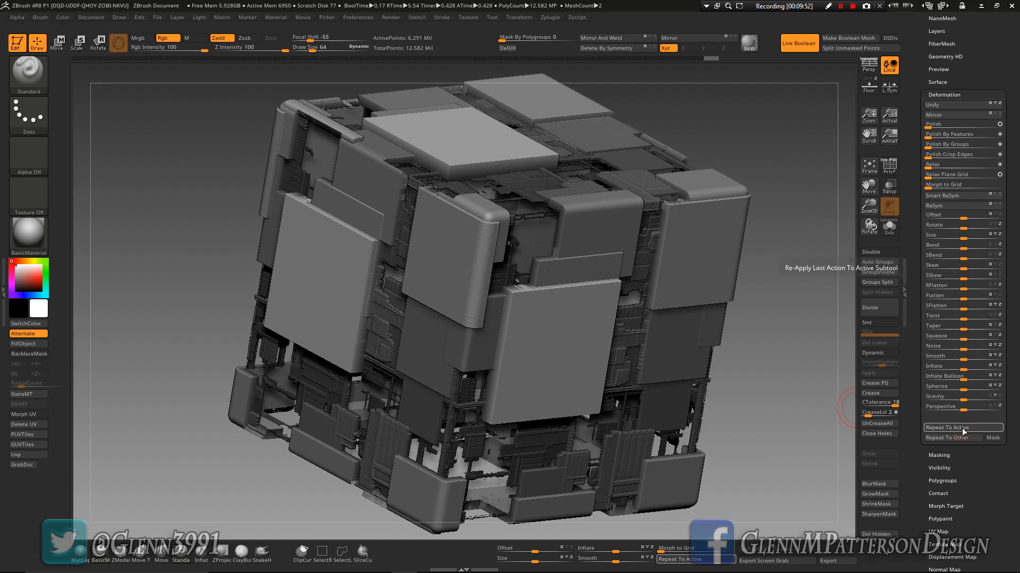
pyautogui.click(962, 429)
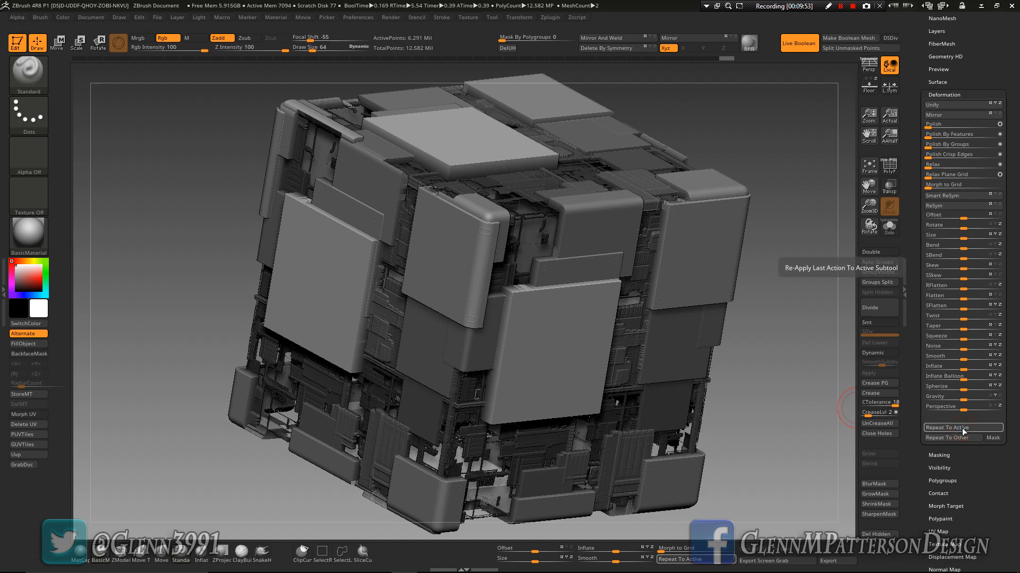
pyautogui.click(962, 429)
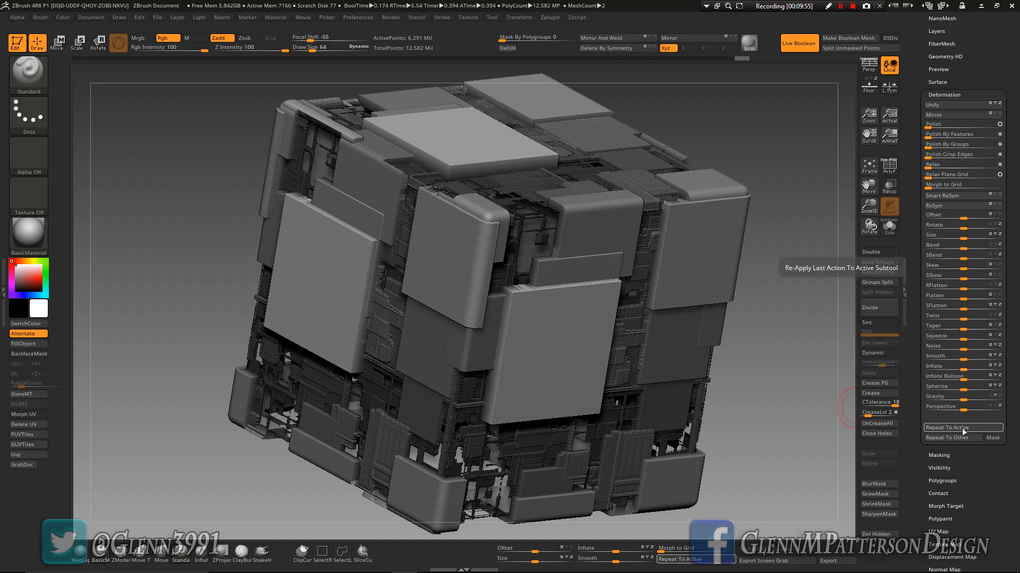
pyautogui.click(963, 429)
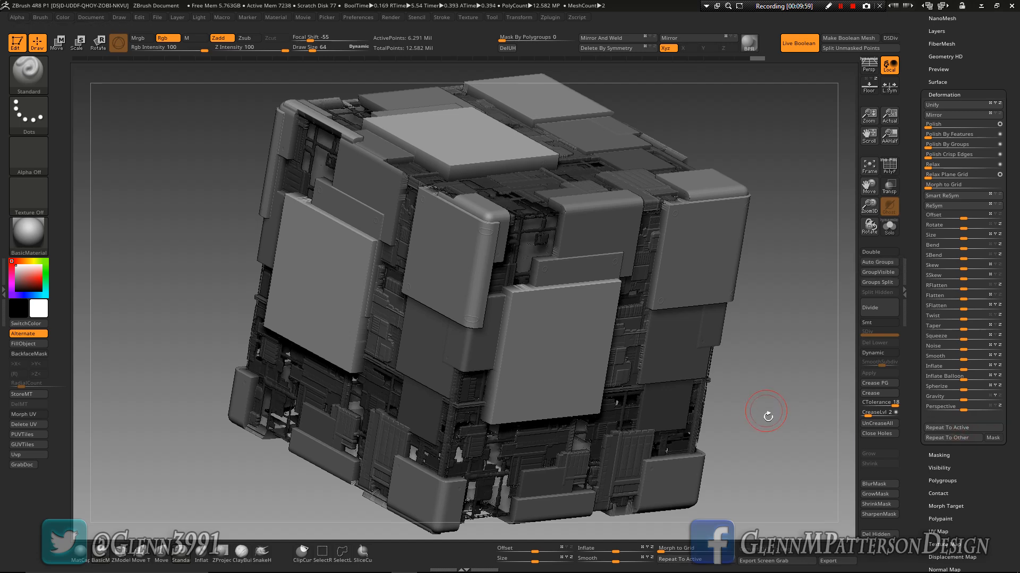
# - Inspect the Live Boolean preview of the cube and generate the boolean mesh from the two subtools
pyautogui.moveTo(752, 417); pyautogui.dragTo(776, 423)
pyautogui.moveTo(768, 414); pyautogui.dragTo(549, 446)
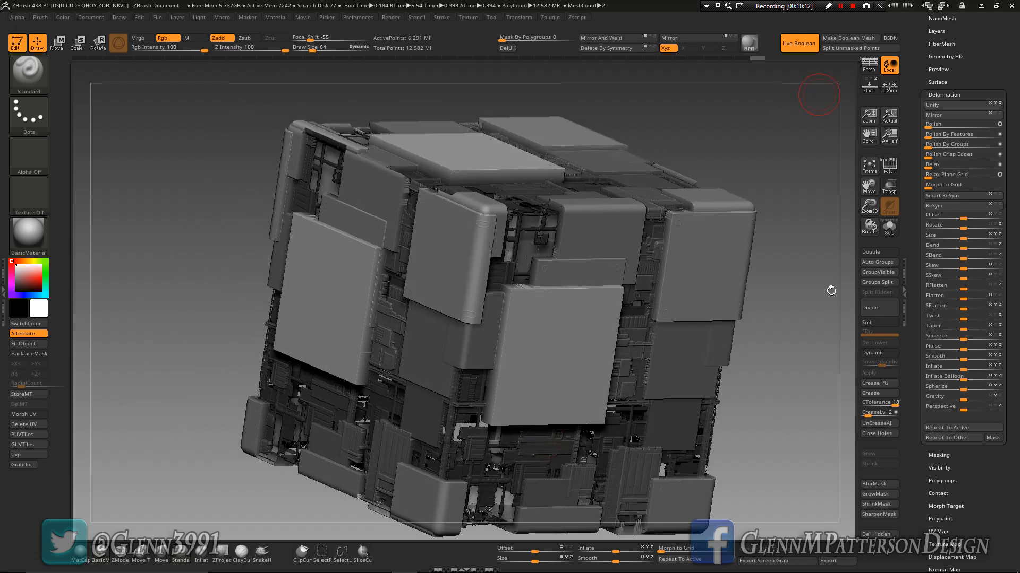
pyautogui.moveTo(1018, 126); pyautogui.dragTo(1018, 179)
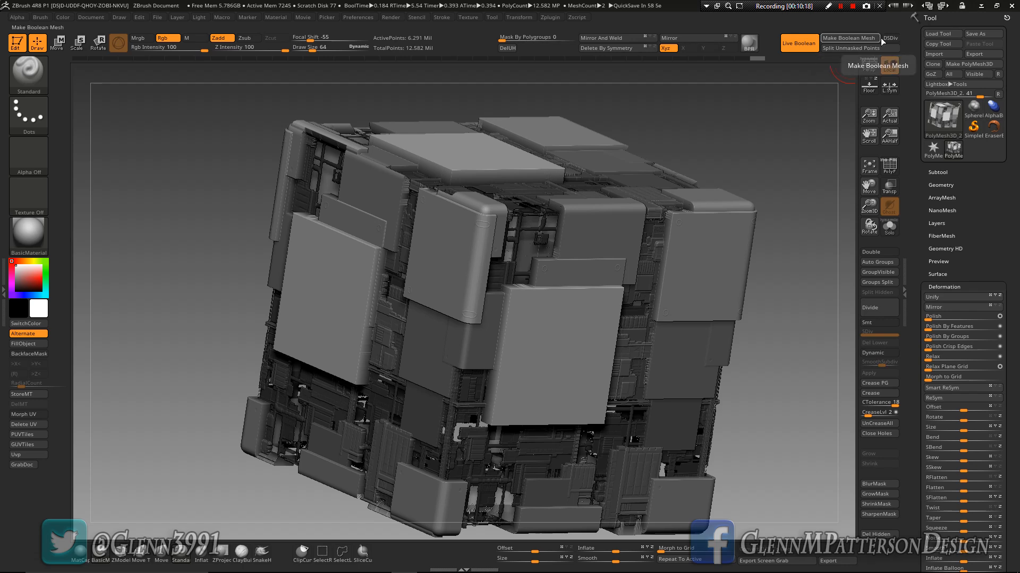
pyautogui.click(844, 38)
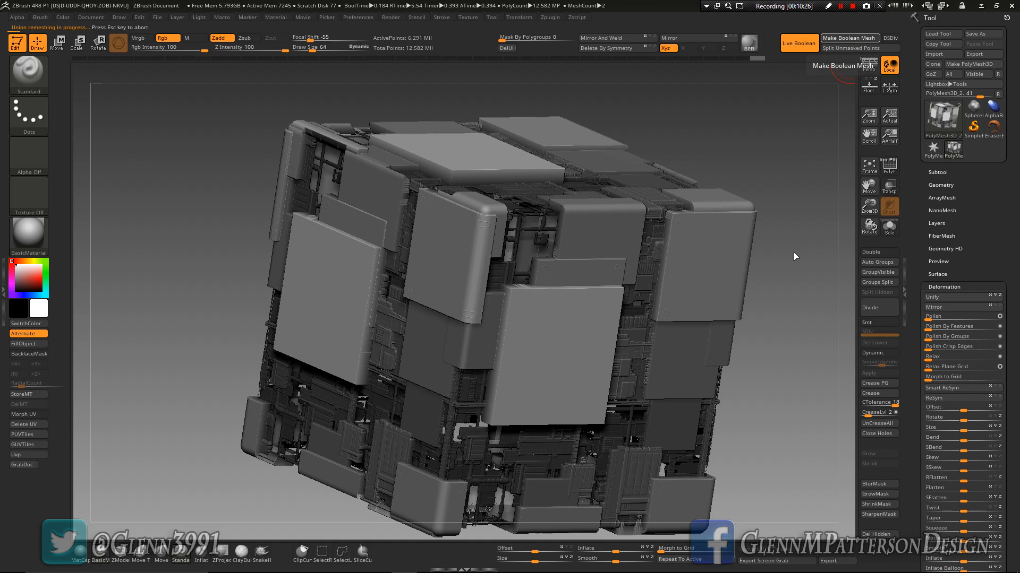
pyautogui.press('F9')
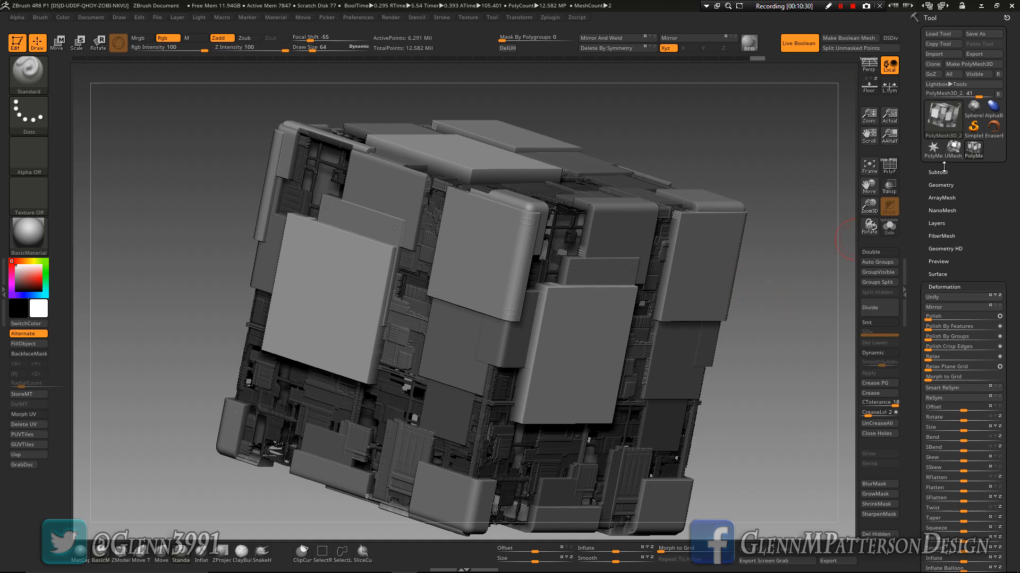
# - Switch to the generated UMesh_PolyMesh3D_1 tool and inspect the resulting cube
pyautogui.moveTo(951, 152)
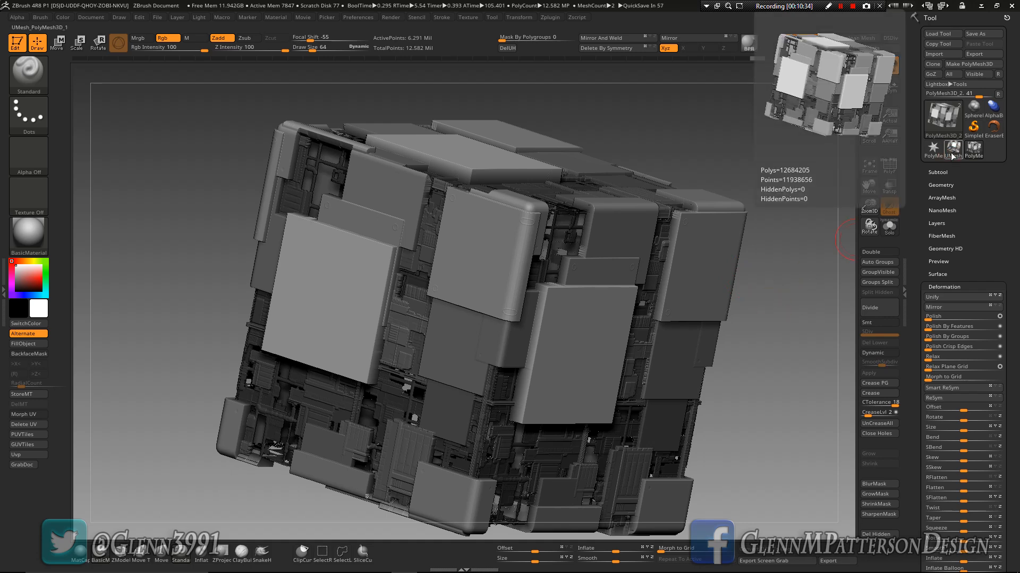
pyautogui.click(950, 152)
pyautogui.moveTo(545, 297)
pyautogui.mouseDown(button='right')
pyautogui.moveTo(481, 323)
pyautogui.moveTo(507, 352)
pyautogui.moveTo(558, 351)
pyautogui.moveTo(440, 214)
pyautogui.moveTo(401, 282)
pyautogui.moveTo(435, 453)
pyautogui.moveTo(526, 258)
pyautogui.moveTo(553, 319)
pyautogui.moveTo(551, 301)
pyautogui.mouseUp(button='right')
pyautogui.moveTo(551, 300); pyautogui.dragTo(502, 334)
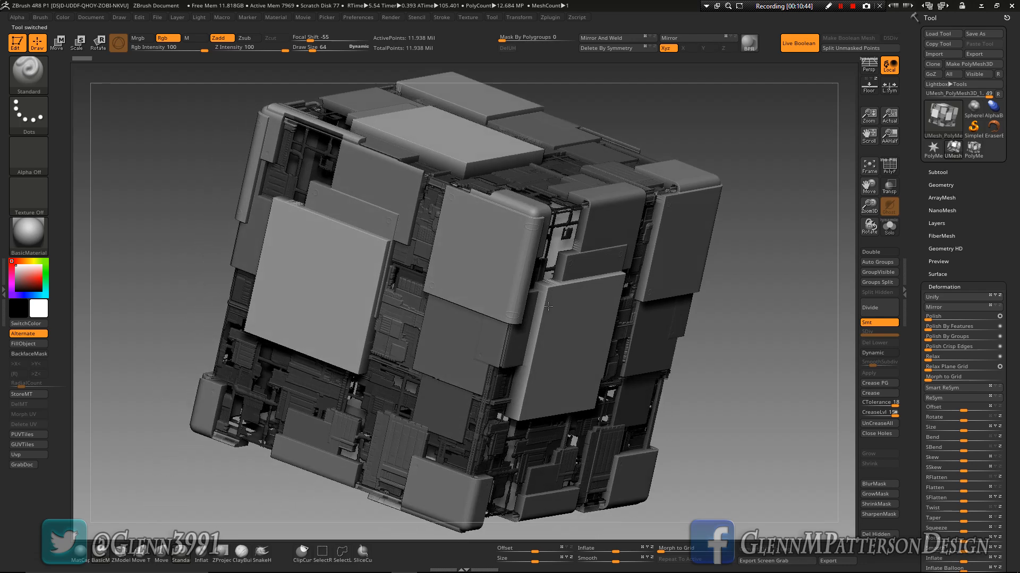
# - Hide the upper-right portion of the boolean mesh as seen in a straight front view to expose its interior
pyautogui.keyDown('shift'); pyautogui.moveTo(737, 366); pyautogui.dragTo(740, 351); pyautogui.keyUp('shift')
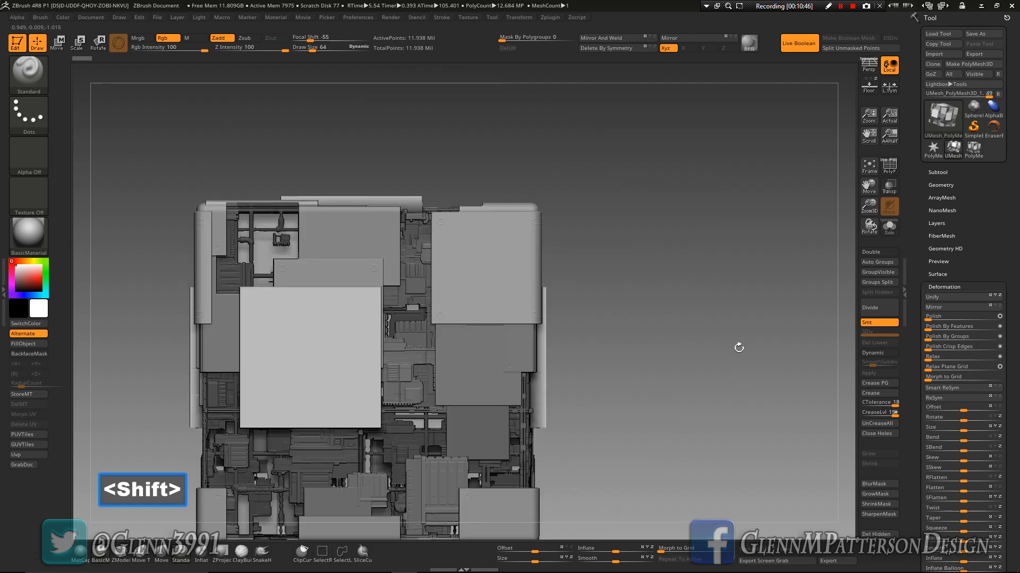
pyautogui.keyDown('ctrl'); pyautogui.keyDown('shift'); pyautogui.moveTo(655, 152); pyautogui.dragTo(375, 439); pyautogui.keyUp('shift'); pyautogui.keyUp('ctrl')
pyautogui.keyDown('ctrl'); pyautogui.keyDown('shift'); pyautogui.moveTo(616, 360); pyautogui.dragTo(651, 394); pyautogui.keyUp('shift'); pyautogui.keyUp('ctrl')
pyautogui.moveTo(673, 355); pyautogui.dragTo(647, 397)
# - Enable double-sided display for the boolean mesh and examine the cut inner surfaces up close
pyautogui.scroll(-8, 961, 406)
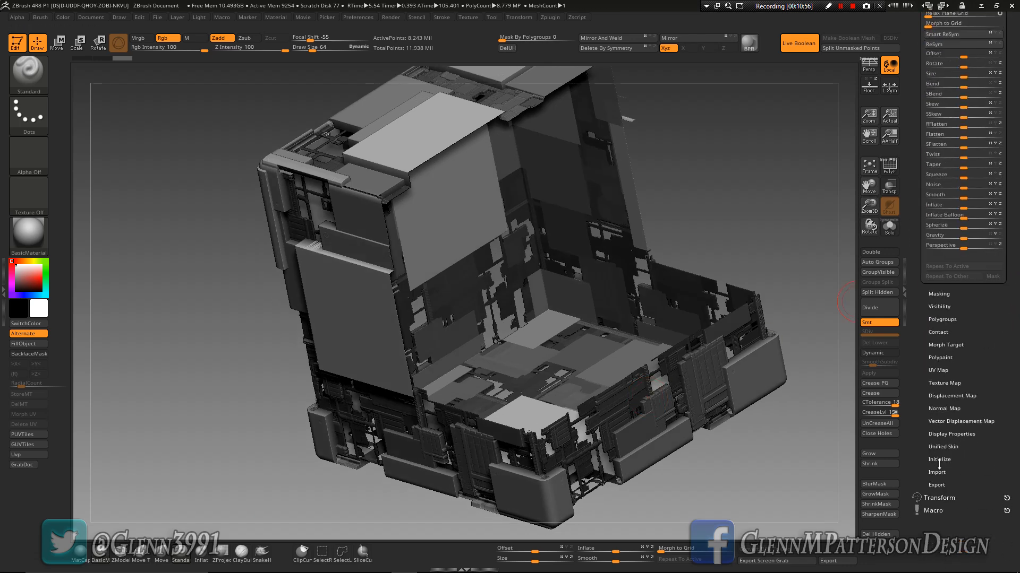
pyautogui.click(944, 433)
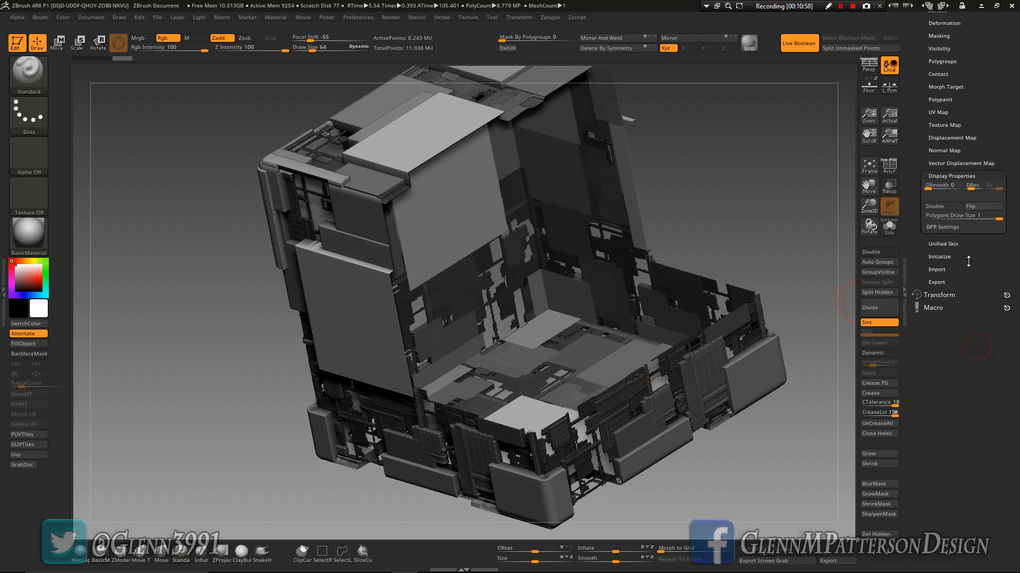
pyautogui.click(948, 211)
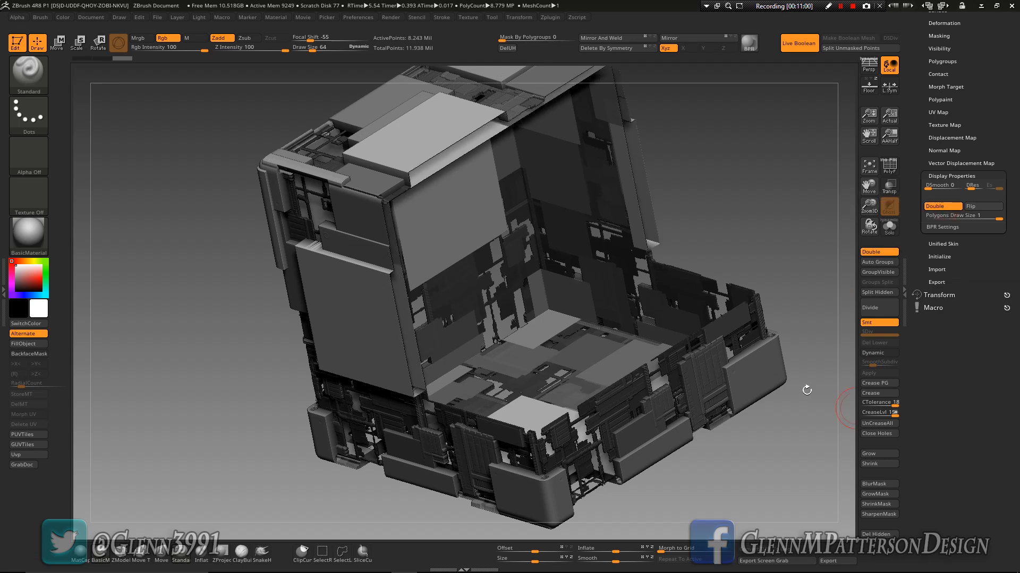
pyautogui.moveTo(757, 196)
pyautogui.mouseDown()
pyautogui.moveTo(740, 200)
pyautogui.moveTo(847, 221)
pyautogui.moveTo(857, 250)
pyautogui.moveTo(851, 292)
pyautogui.moveTo(477, 292)
pyautogui.mouseUp()
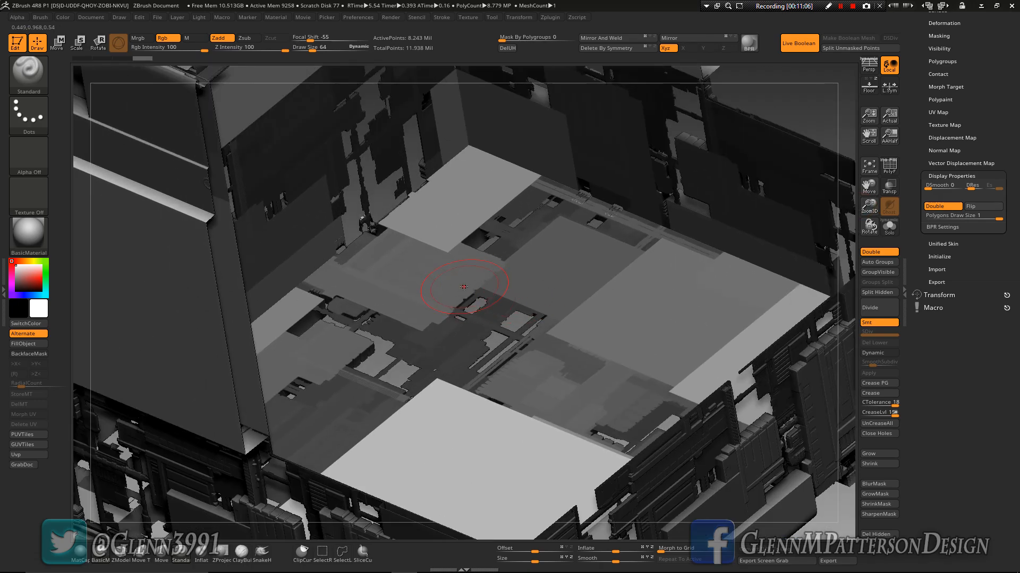
pyautogui.moveTo(464, 287)
pyautogui.mouseDown(button='right')
pyautogui.moveTo(442, 303)
pyautogui.moveTo(588, 261)
pyautogui.moveTo(573, 260)
pyautogui.moveTo(580, 291)
pyautogui.moveTo(580, 250)
pyautogui.mouseUp(button='right')
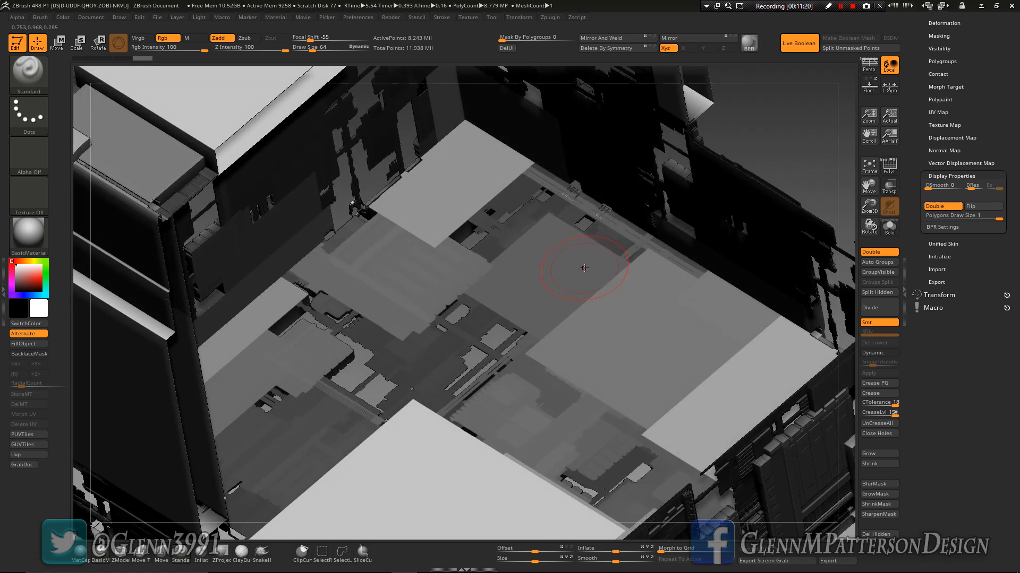
# - Frame the boolean mesh, unhide all of it, and switch back to the source PolyMesh3D tool with the two subtools
pyautogui.click(870, 165)
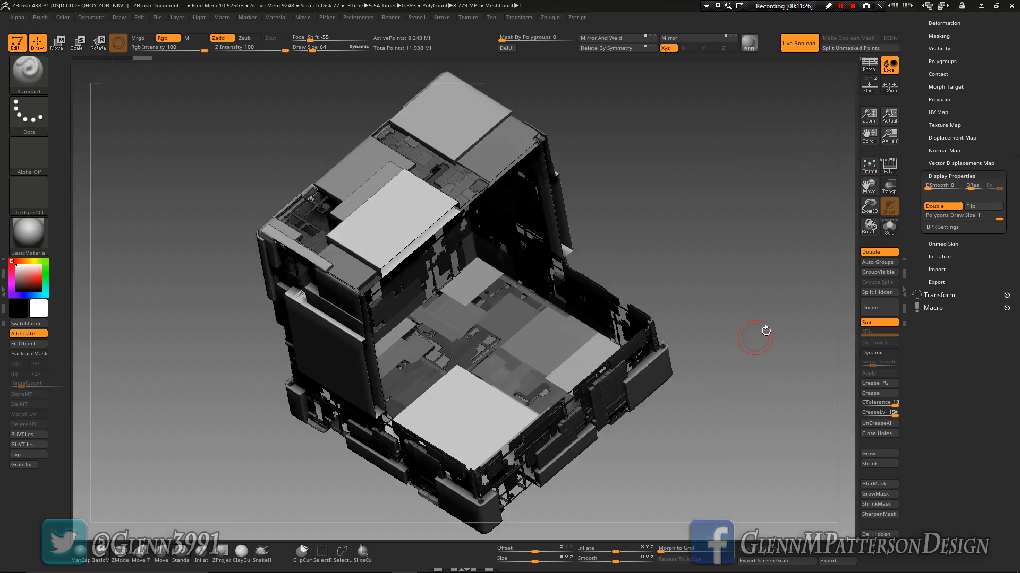
pyautogui.hotkey('ctrl', 'shift')
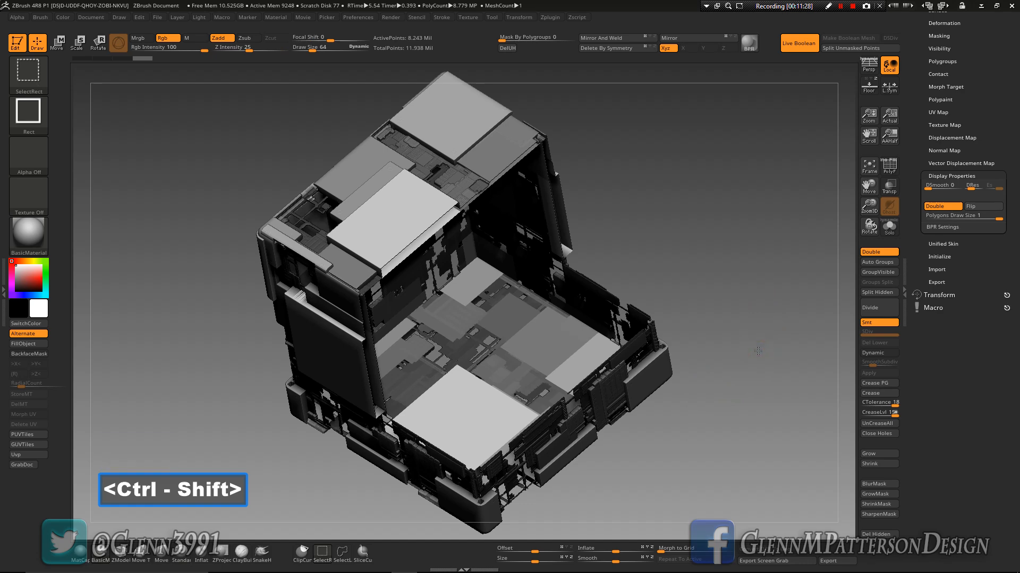
pyautogui.keyDown('ctrl'); pyautogui.keyDown('shift'); pyautogui.click(758, 351); pyautogui.keyUp('shift'); pyautogui.keyUp('ctrl')
pyautogui.moveTo(1013, 125); pyautogui.dragTo(1013, 239)
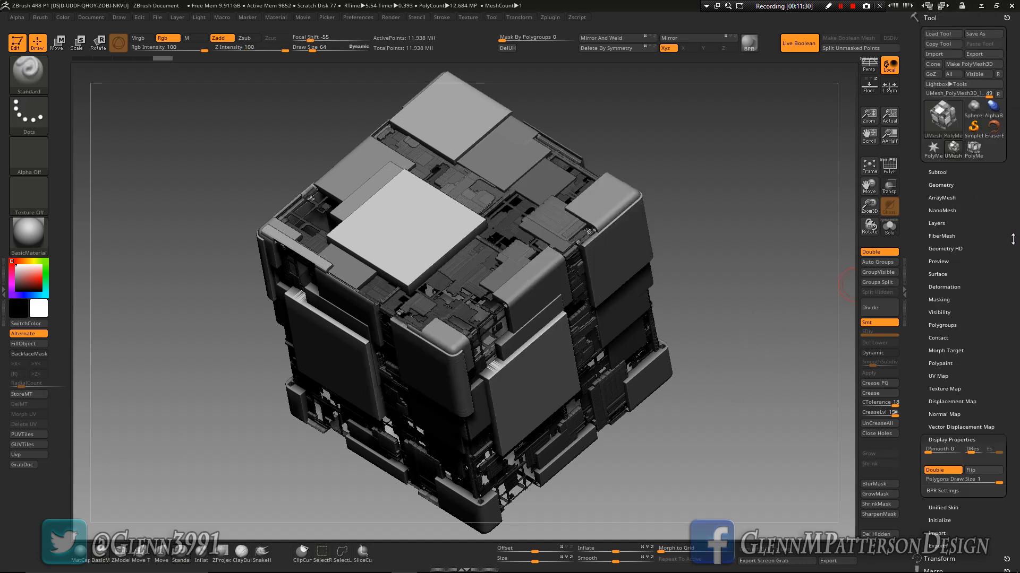
pyautogui.click(971, 154)
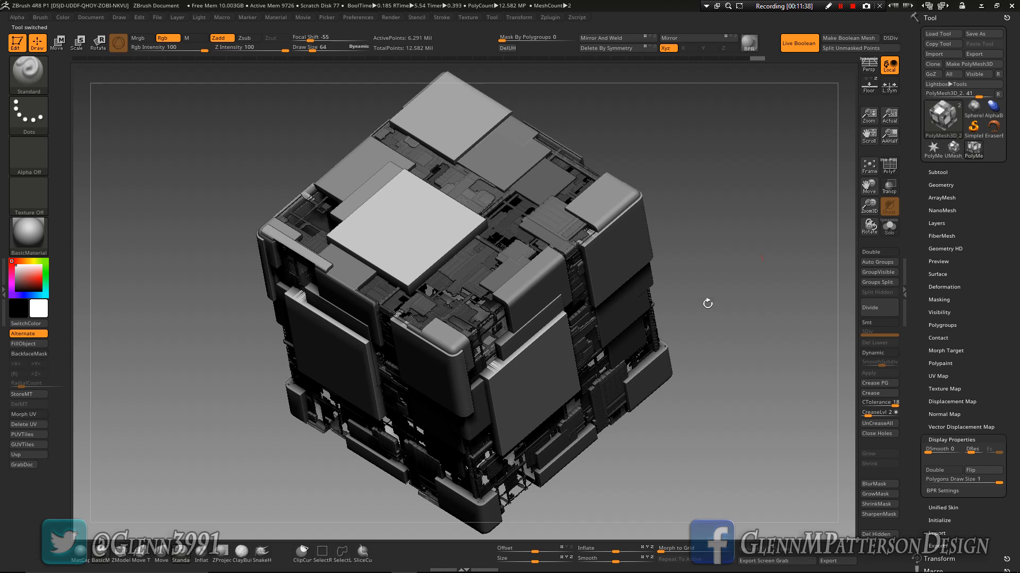
# - Open the subtool list and isolate the subtractive PolyMesh3D_2 subtool in the viewport
pyautogui.click(937, 172)
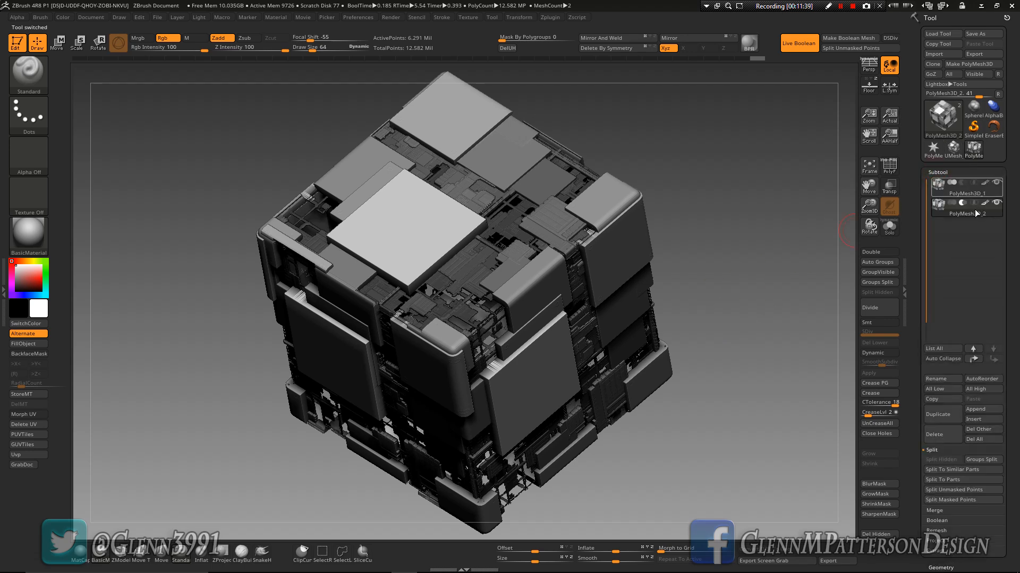
pyautogui.click(890, 230)
pyautogui.moveTo(733, 325); pyautogui.dragTo(694, 303)
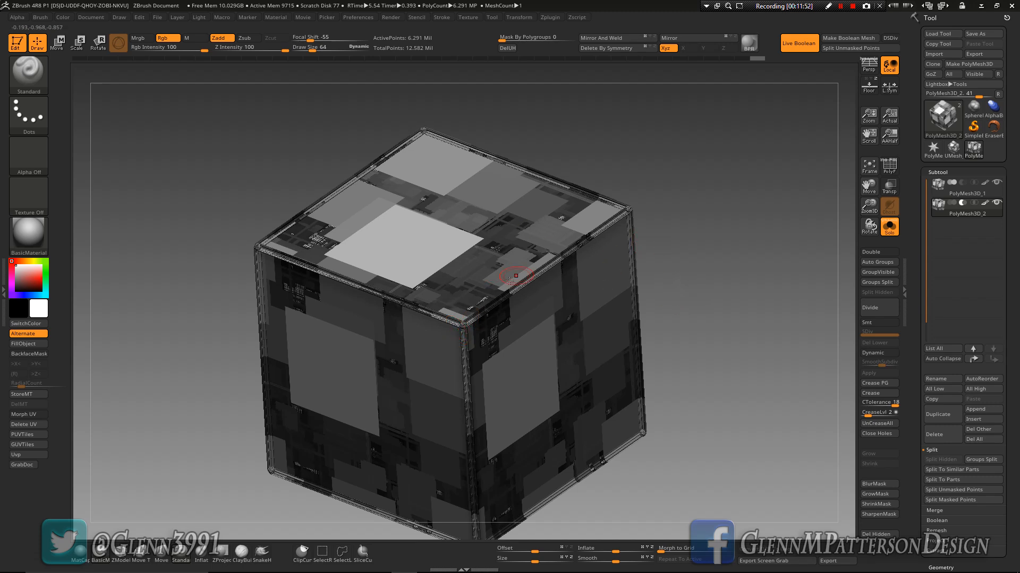
# - Roll PolyMesh3D_2 back through its undo history to the early low-resolution state with dynamic subdivision on
pyautogui.press('ctrl')
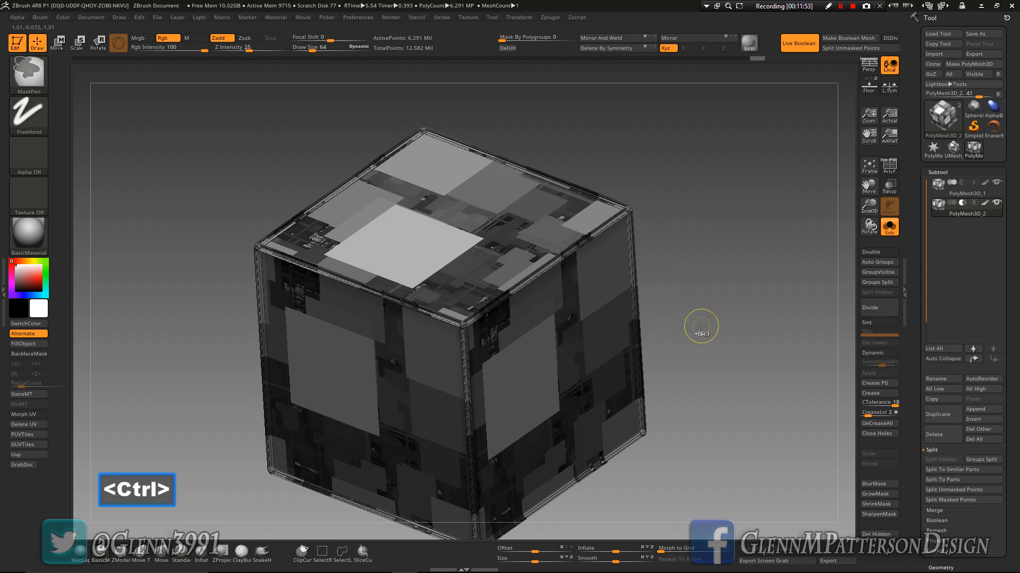
pyautogui.hotkey('ctrl', 'z')
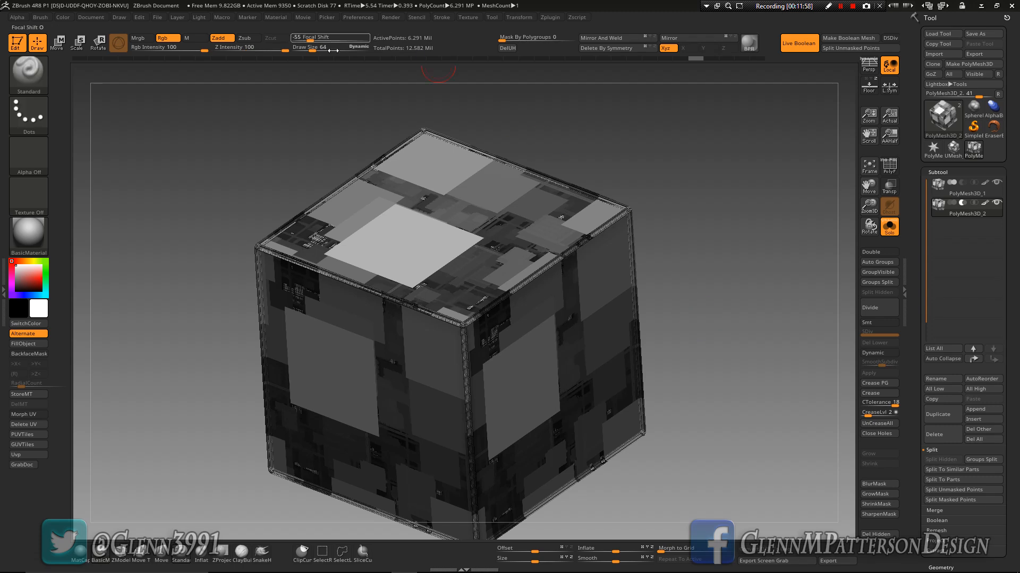
pyautogui.moveTo(309, 62)
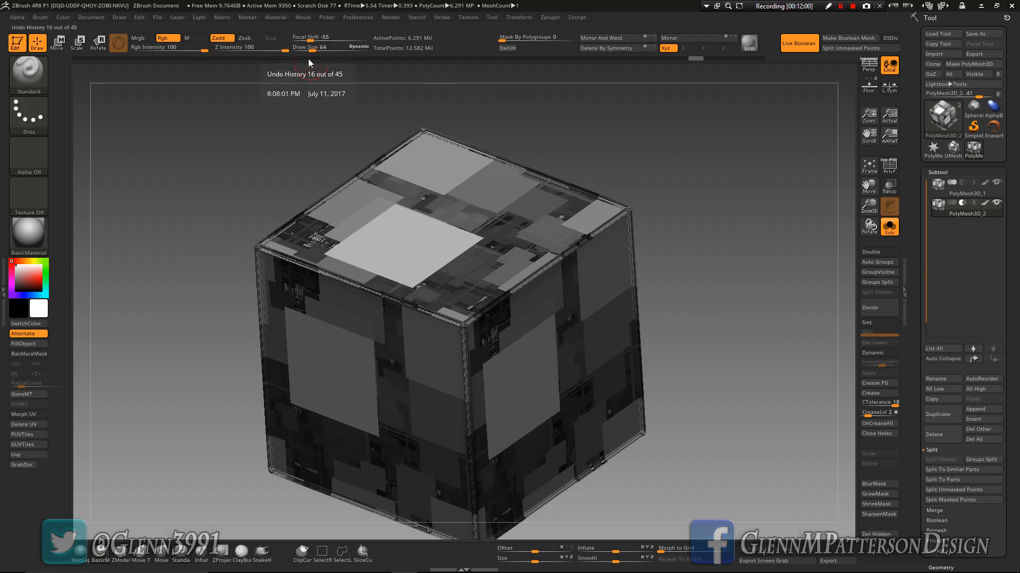
pyautogui.click(308, 58)
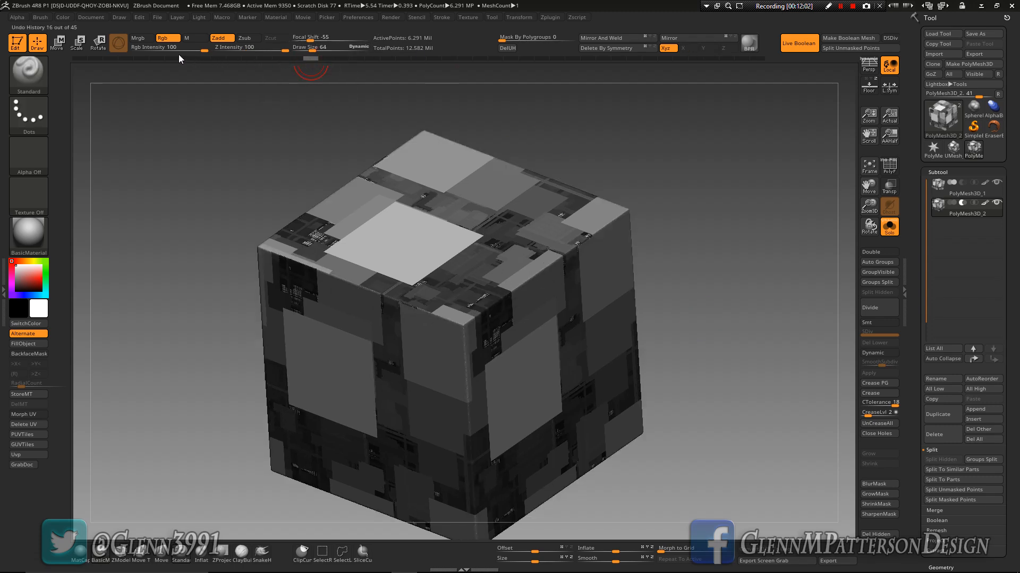
pyautogui.moveTo(146, 59)
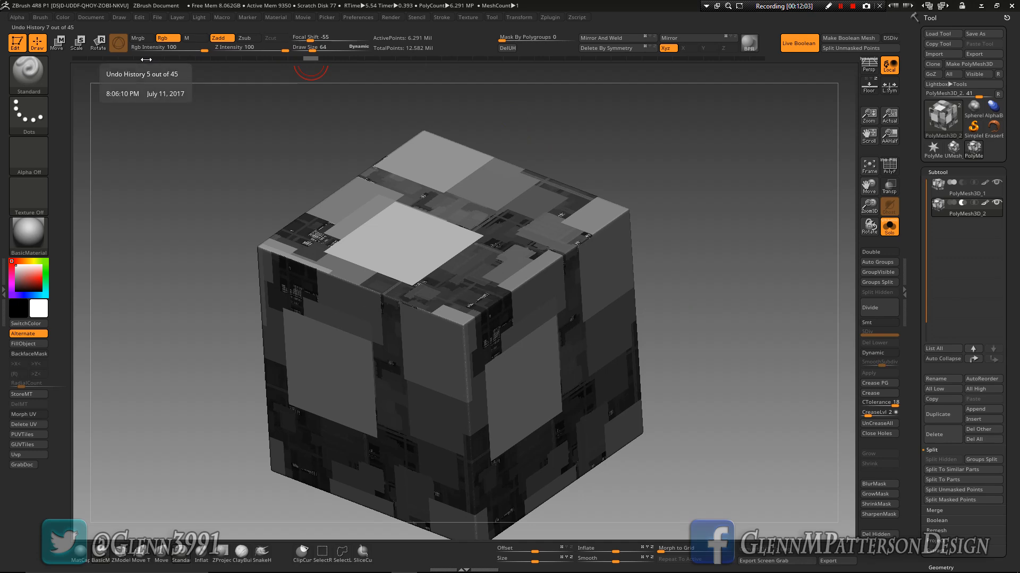
pyautogui.click(112, 60)
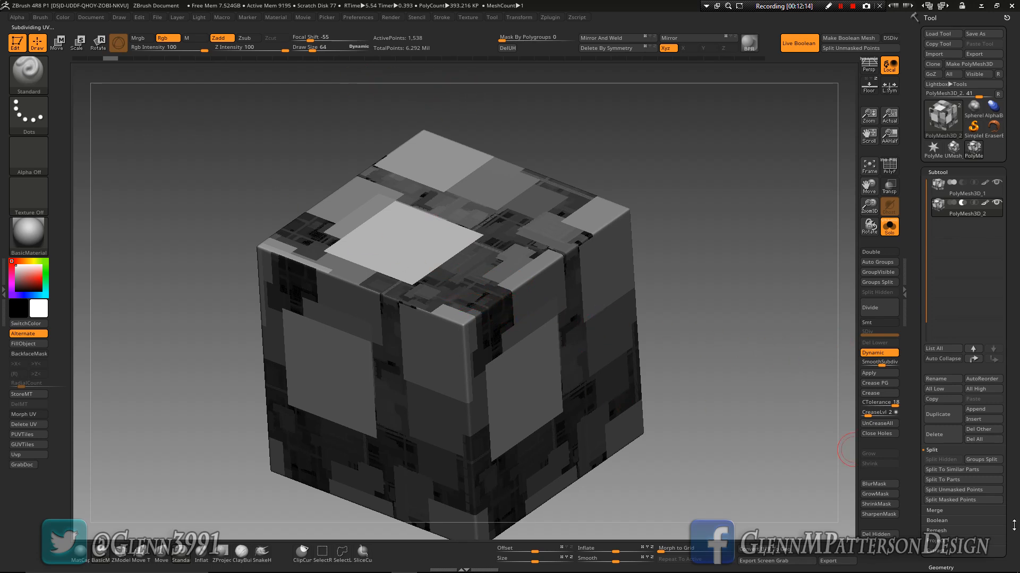
# - Edit PolyMesh3D_2's surface noise in NoiseMaker and apply a strength of -0.1
pyautogui.moveTo(1016, 521); pyautogui.dragTo(1017, 450)
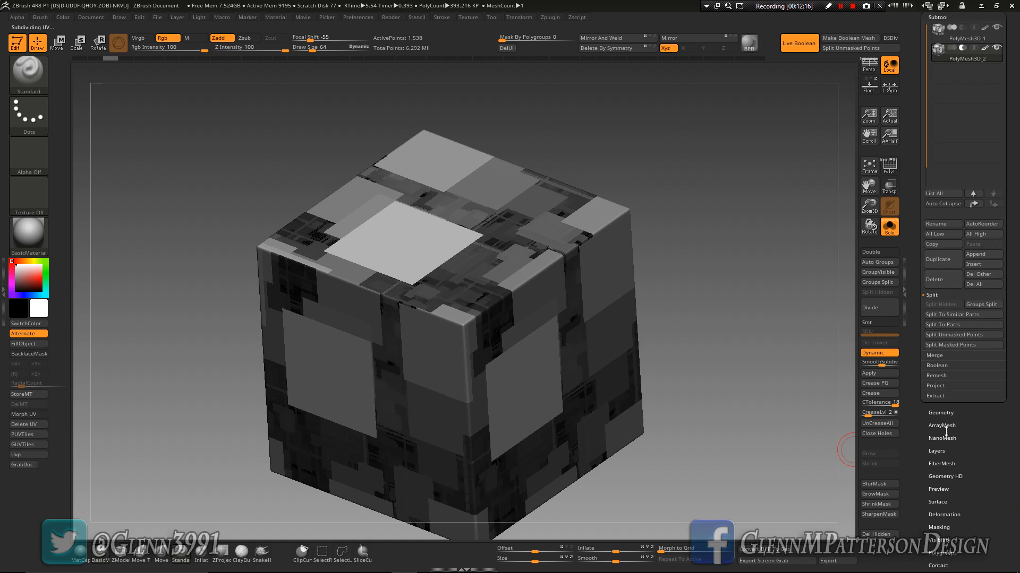
pyautogui.click(939, 502)
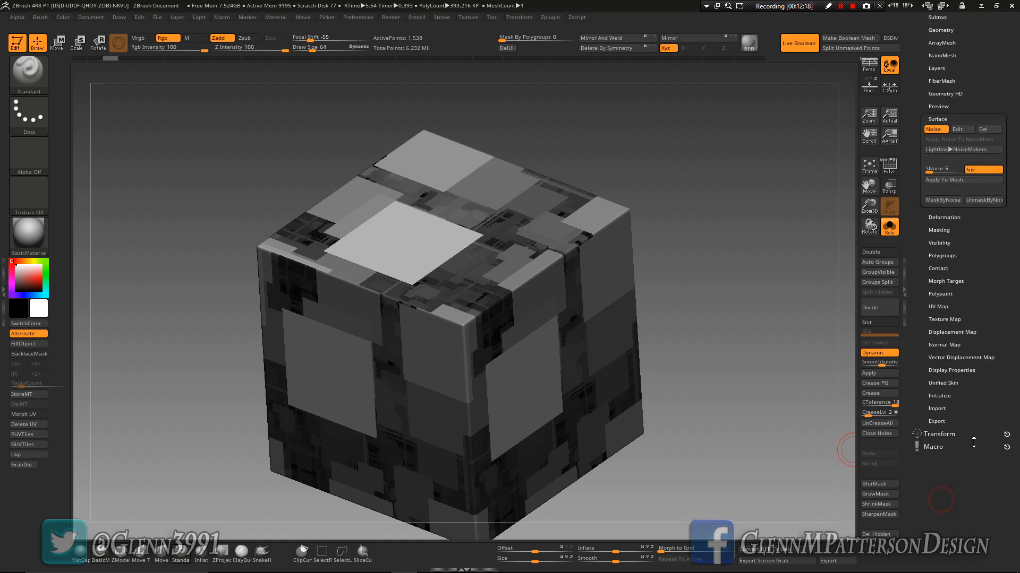
pyautogui.click(963, 258)
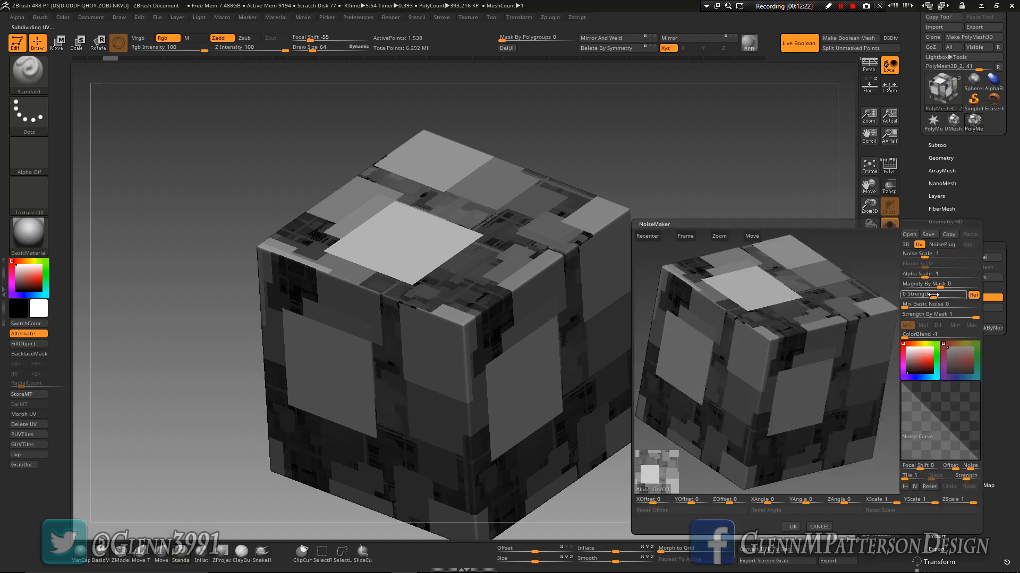
pyautogui.moveTo(935, 297); pyautogui.dragTo(914, 297)
pyautogui.write('-.1')
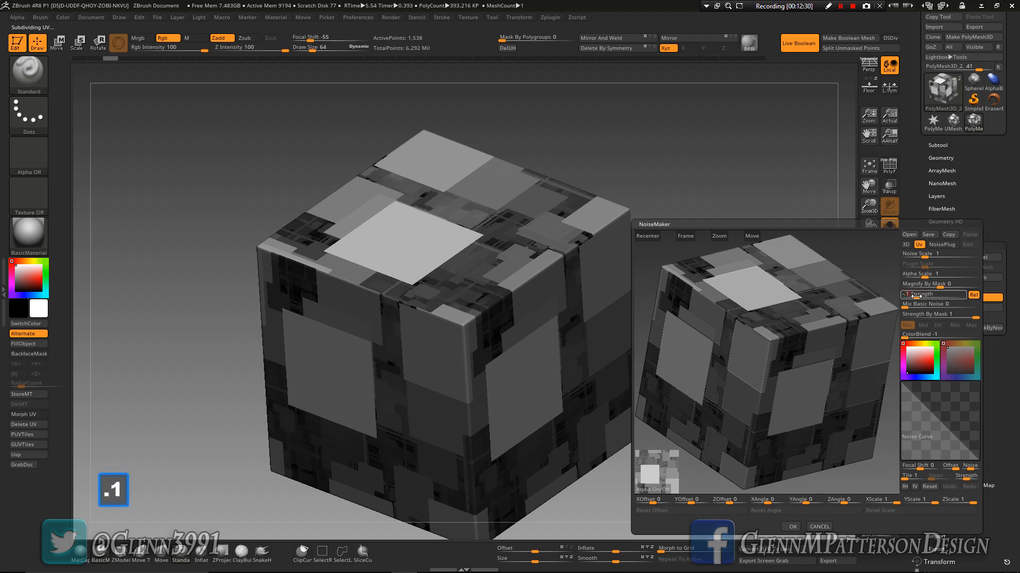
pyautogui.press('Return')
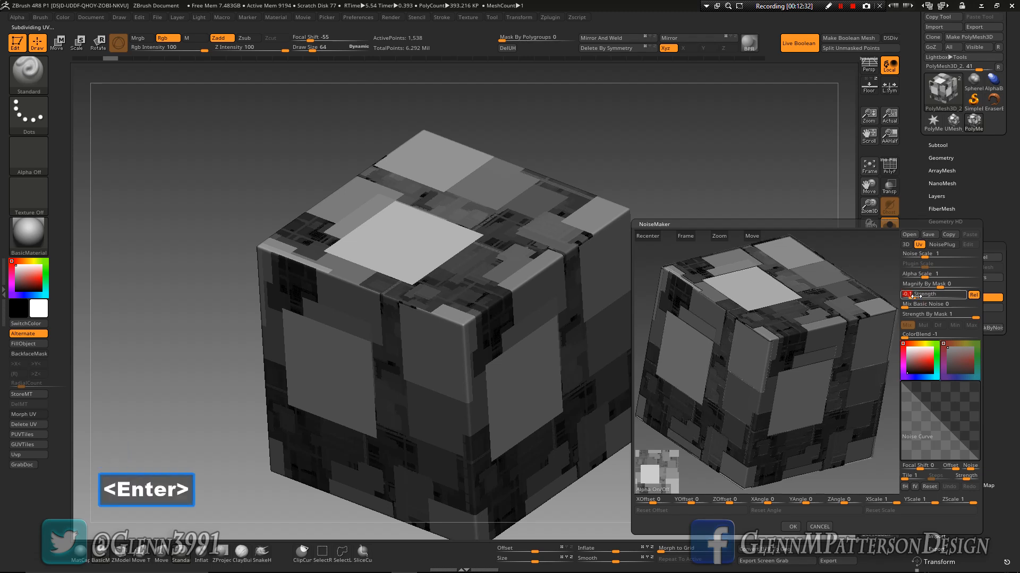
pyautogui.click(791, 528)
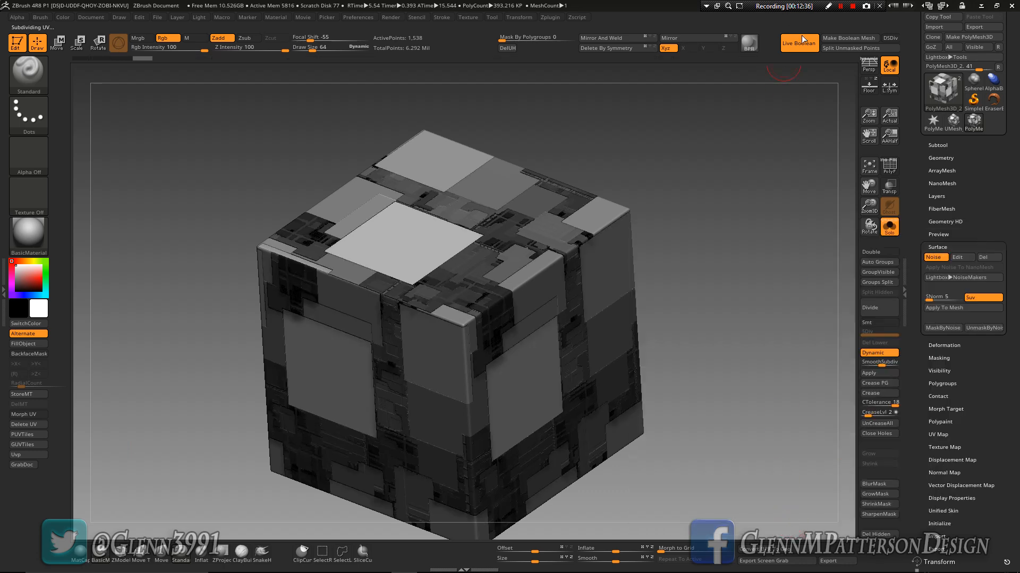
# - Turn off Live Boolean and render a BPR preview of the isolated cube's displacement
pyautogui.click(796, 44)
pyautogui.moveTo(706, 307); pyautogui.dragTo(724, 289)
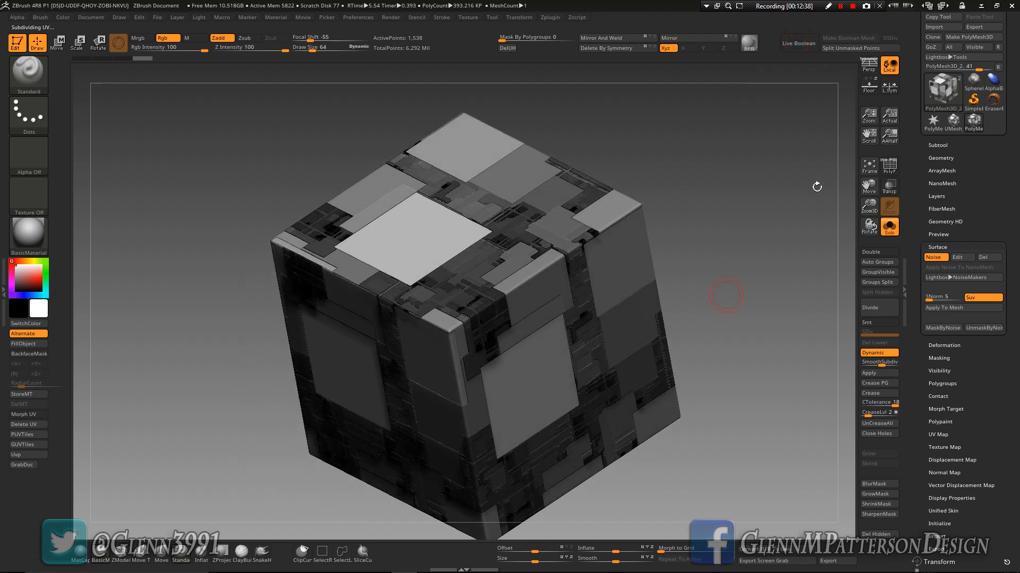
pyautogui.click(750, 43)
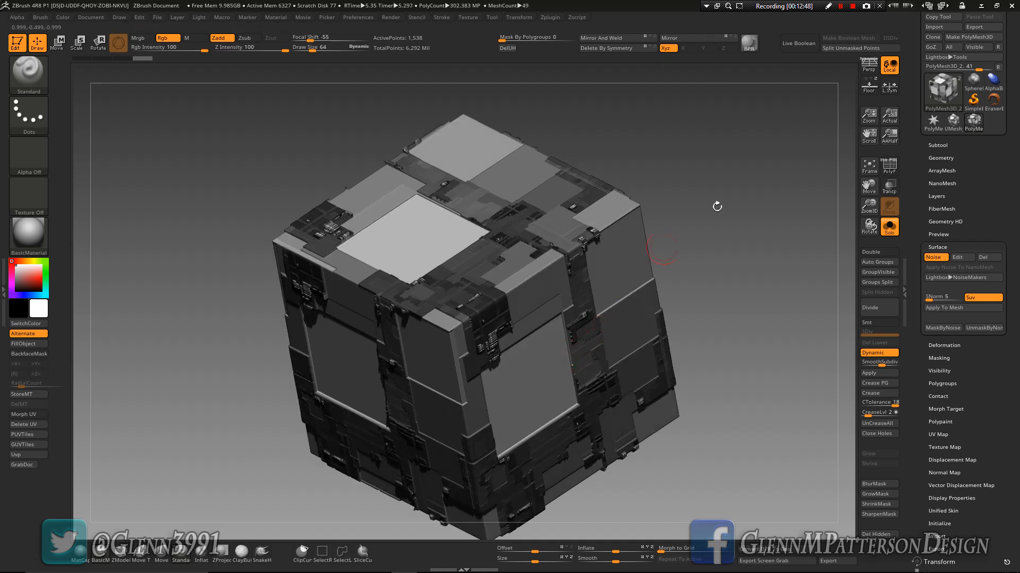
# - Set the surface noise strength of PolyMesh3D_2 to -0.2 and render the BPR preview again
pyautogui.click(958, 258)
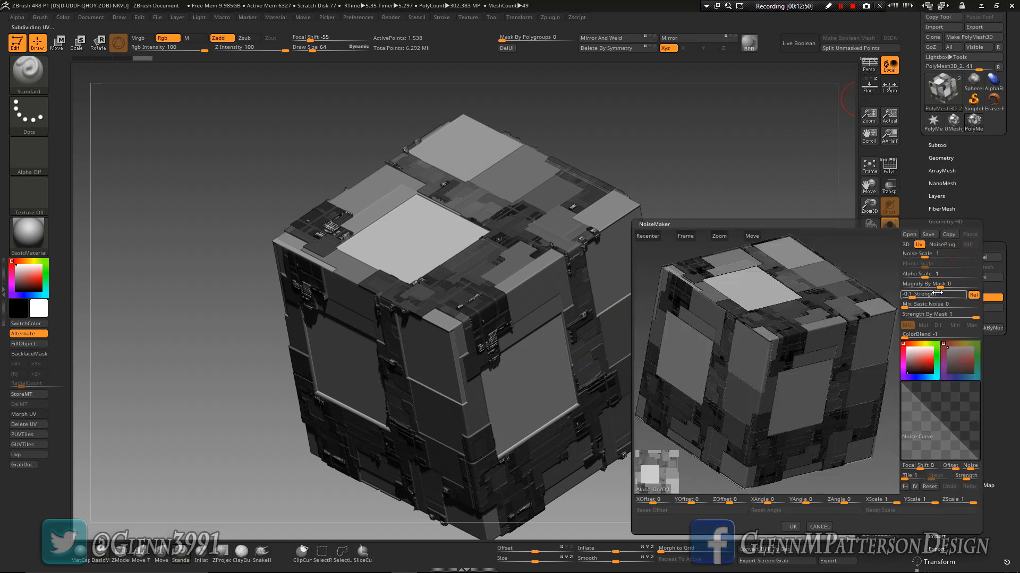
pyautogui.write('-.2')
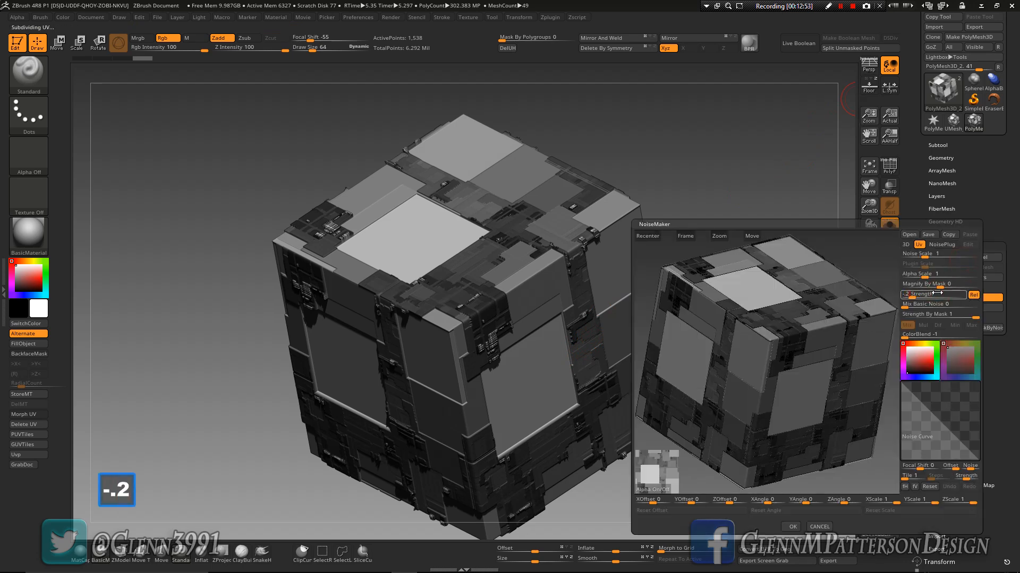
pyautogui.press('Return')
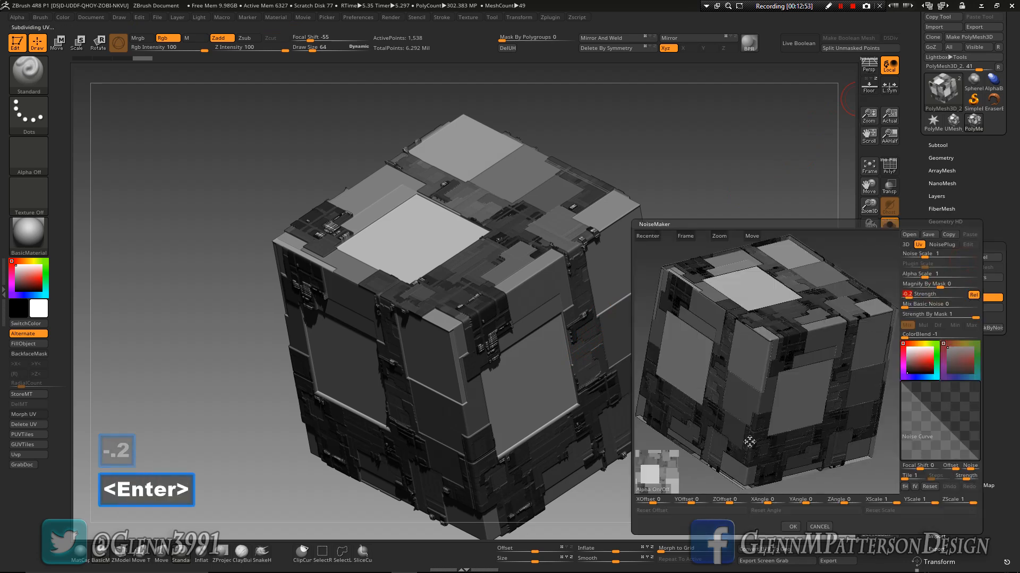
pyautogui.click(793, 527)
pyautogui.moveTo(739, 461); pyautogui.dragTo(813, 161)
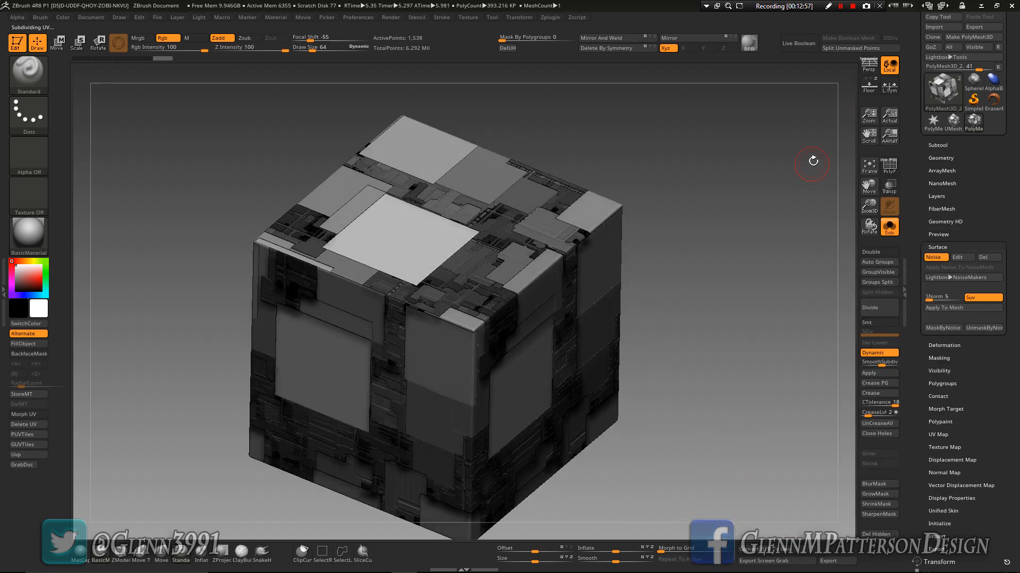
pyautogui.click(746, 40)
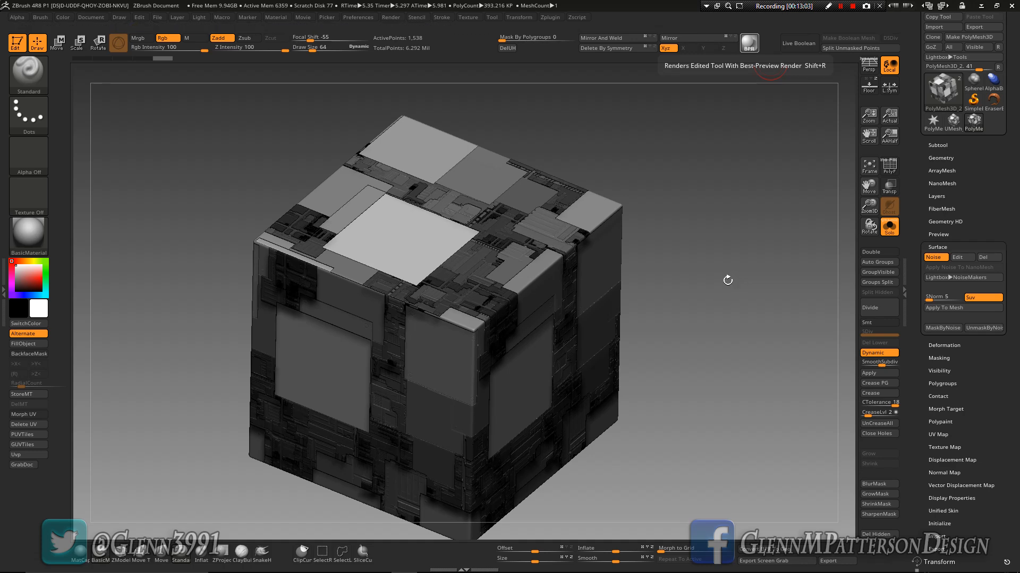
# - Show both subtools together again and turn Live Boolean back on
pyautogui.moveTo(740, 344); pyautogui.dragTo(747, 343)
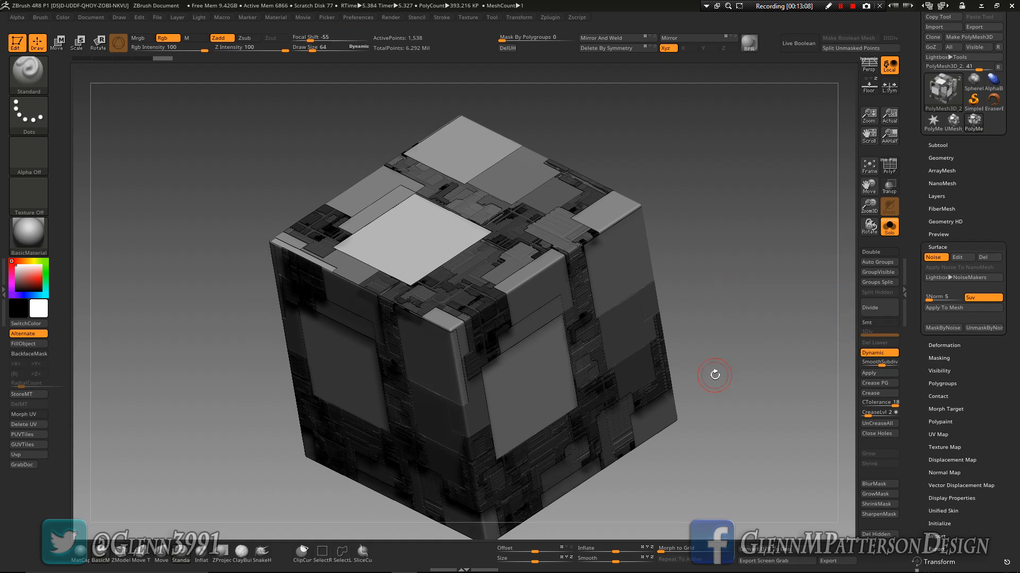
pyautogui.moveTo(729, 376); pyautogui.dragTo(741, 403)
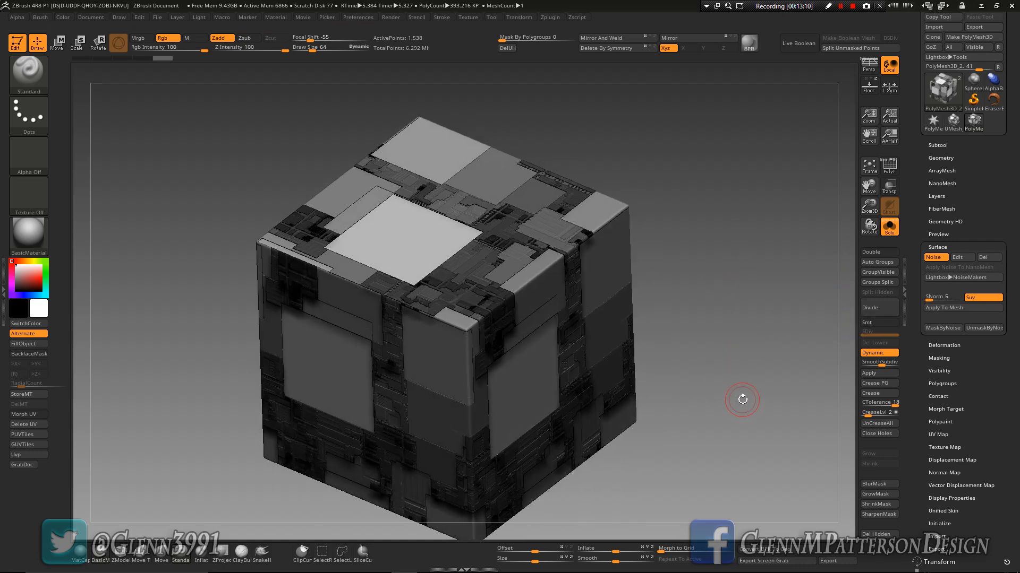
pyautogui.click(882, 236)
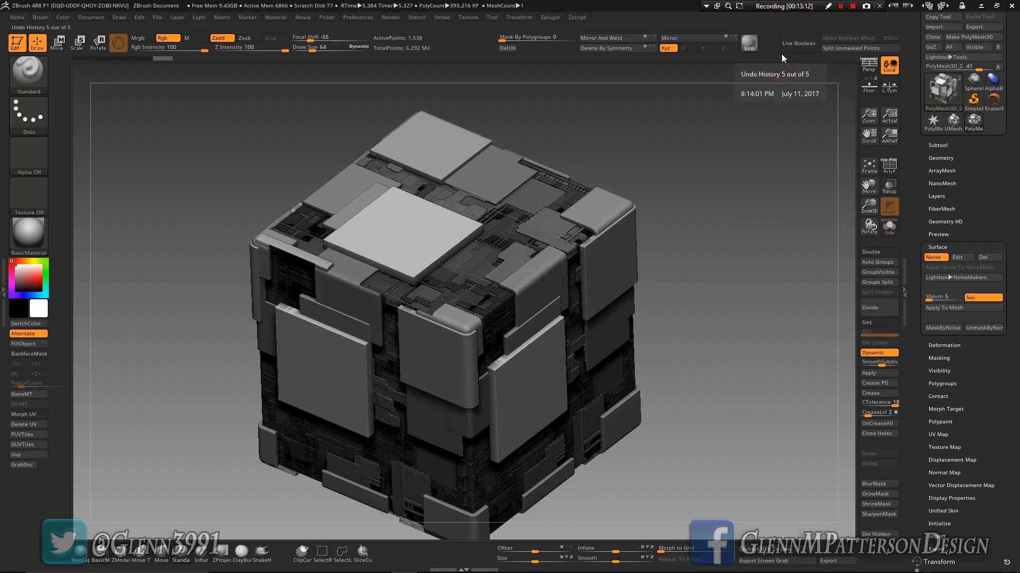
pyautogui.click(792, 43)
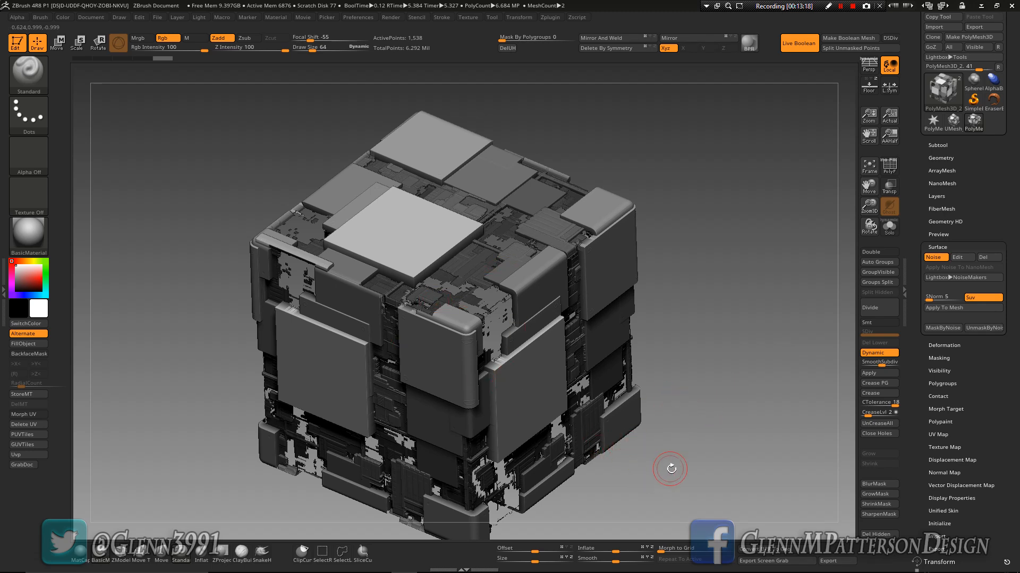
# - Inflate the subtractive subtool by -0.1 and repeat that deformation on it
pyautogui.click(611, 551)
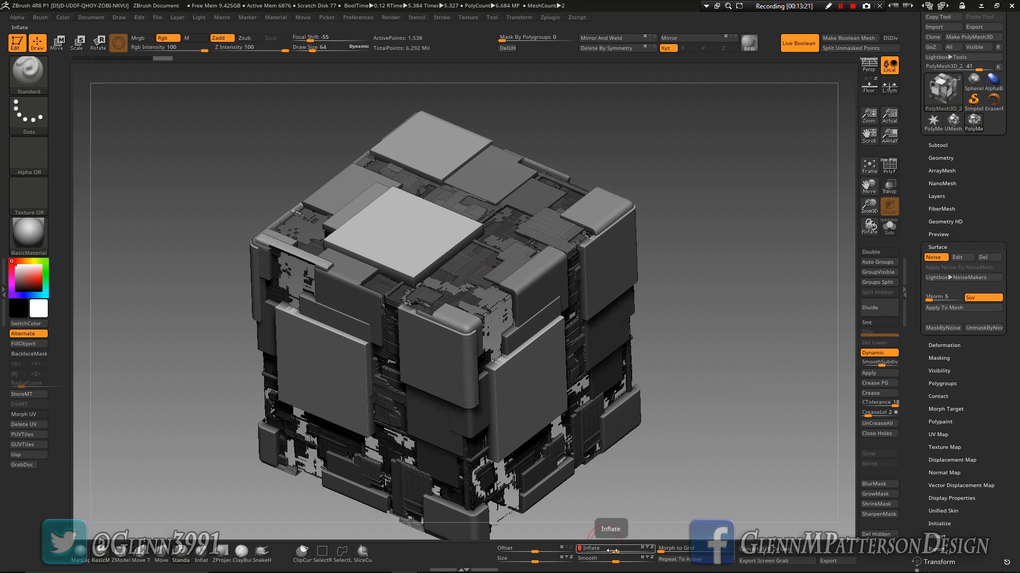
pyautogui.write('-.1')
pyautogui.press('Return')
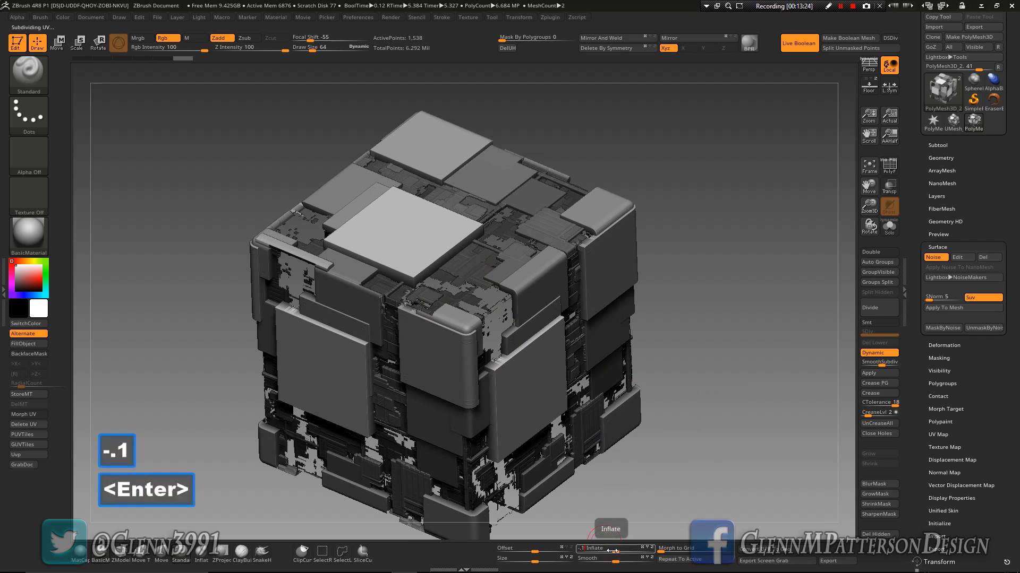
pyautogui.click(677, 560)
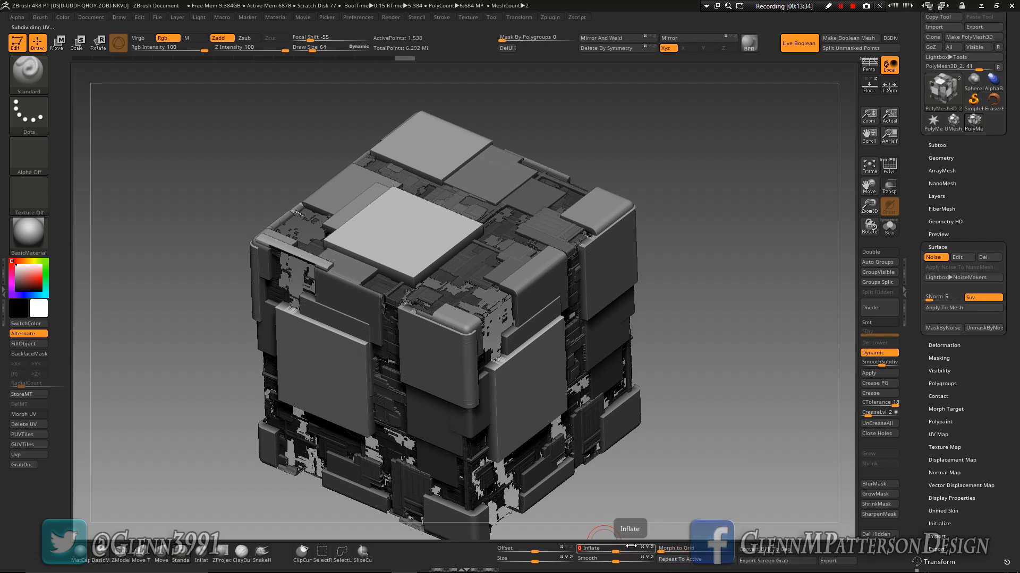
# - Inflate the subtractive subtool by 1 and repeat the deformation several times, checking the cut crevices up close
pyautogui.write('1')
pyautogui.press('Return')
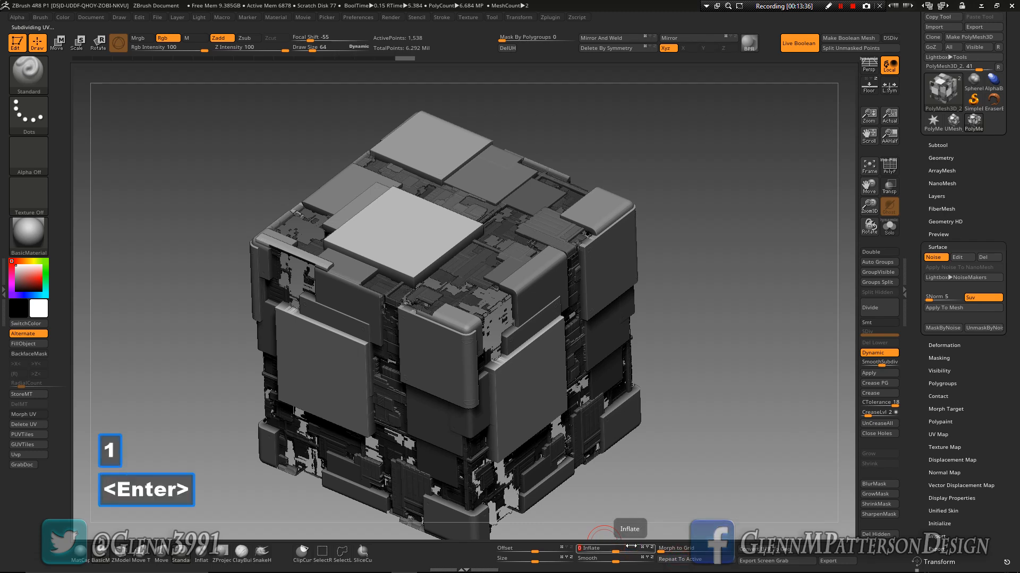
pyautogui.click(676, 560)
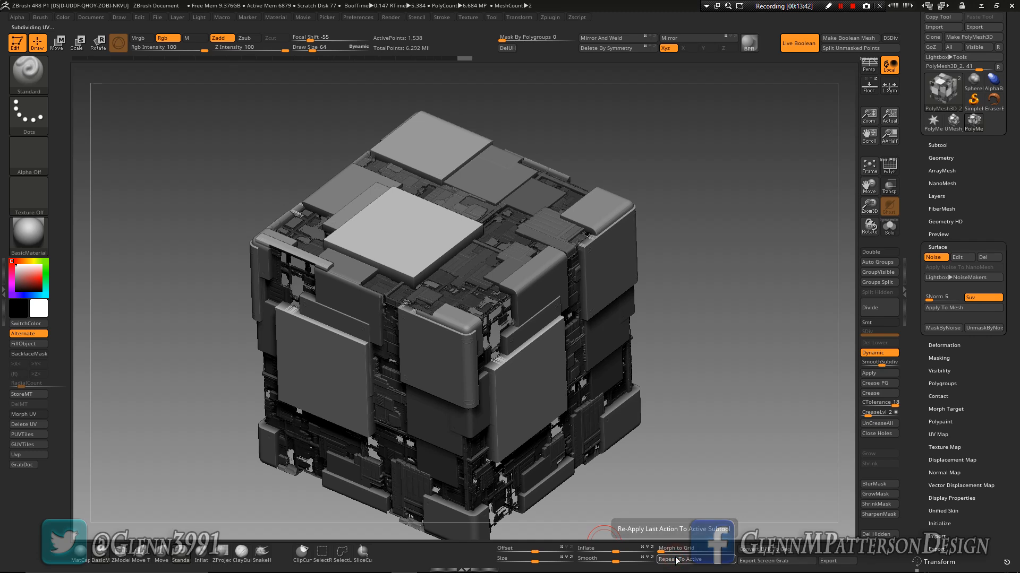
pyautogui.click(676, 559)
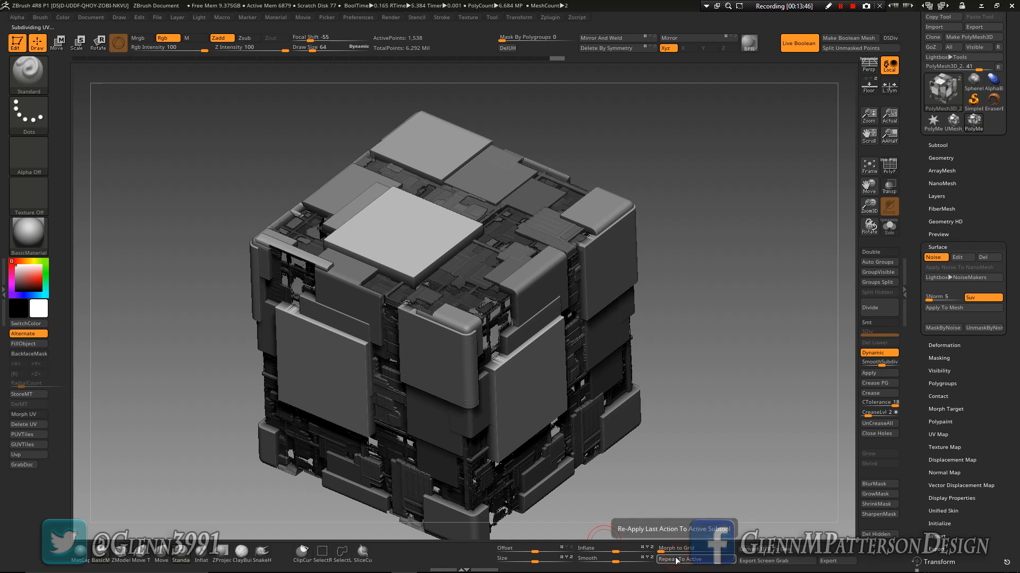
pyautogui.moveTo(683, 467); pyautogui.dragTo(761, 379)
pyautogui.moveTo(869, 205); pyautogui.dragTo(852, 288)
pyautogui.moveTo(581, 328)
pyautogui.mouseDown(button='right')
pyautogui.moveTo(552, 302)
pyautogui.moveTo(576, 314)
pyautogui.mouseUp(button='right')
pyautogui.click(685, 560)
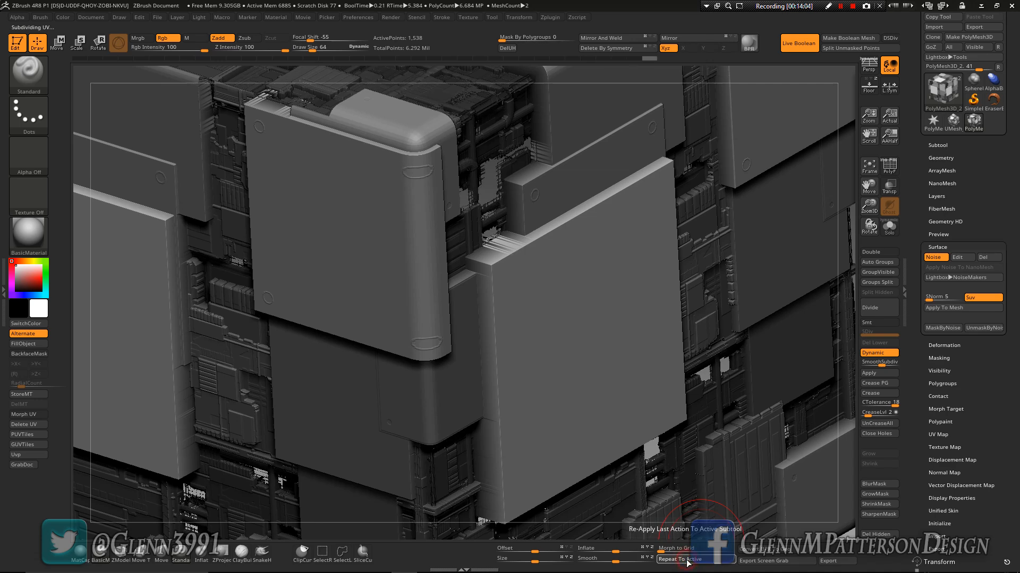
# - Frame the whole cube, isolate PolyMesh3D_2, and apply its dynamic subdivision as real geometry
pyautogui.click(869, 168)
pyautogui.moveTo(559, 341)
pyautogui.mouseDown()
pyautogui.moveTo(590, 331)
pyautogui.moveTo(547, 344)
pyautogui.mouseUp()
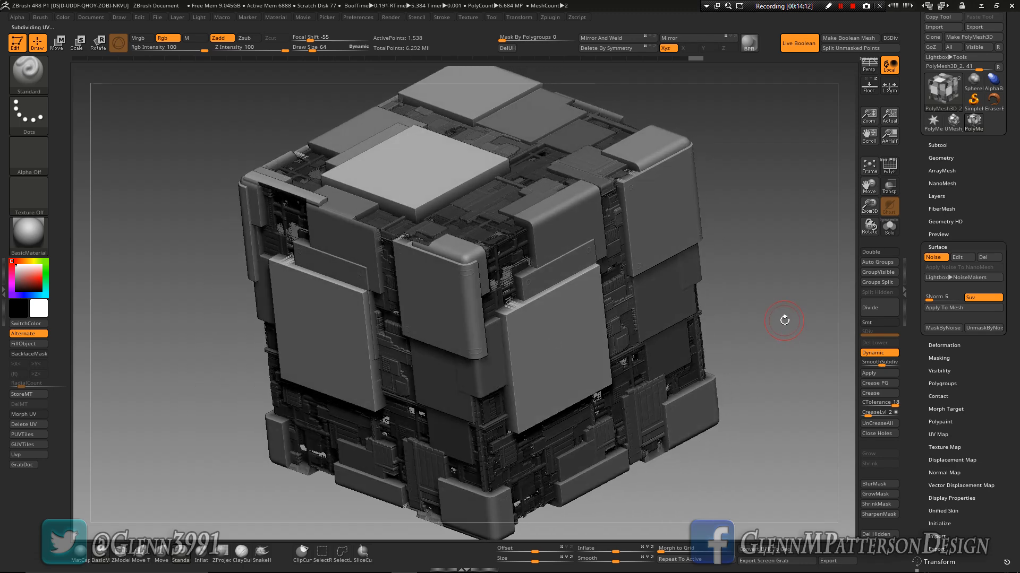
pyautogui.click(884, 228)
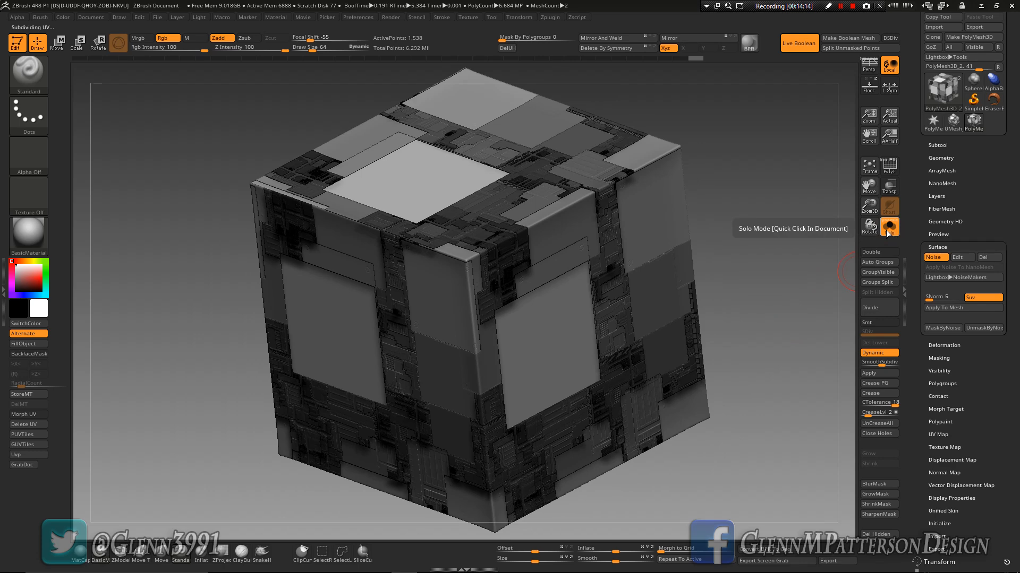
pyautogui.click(876, 374)
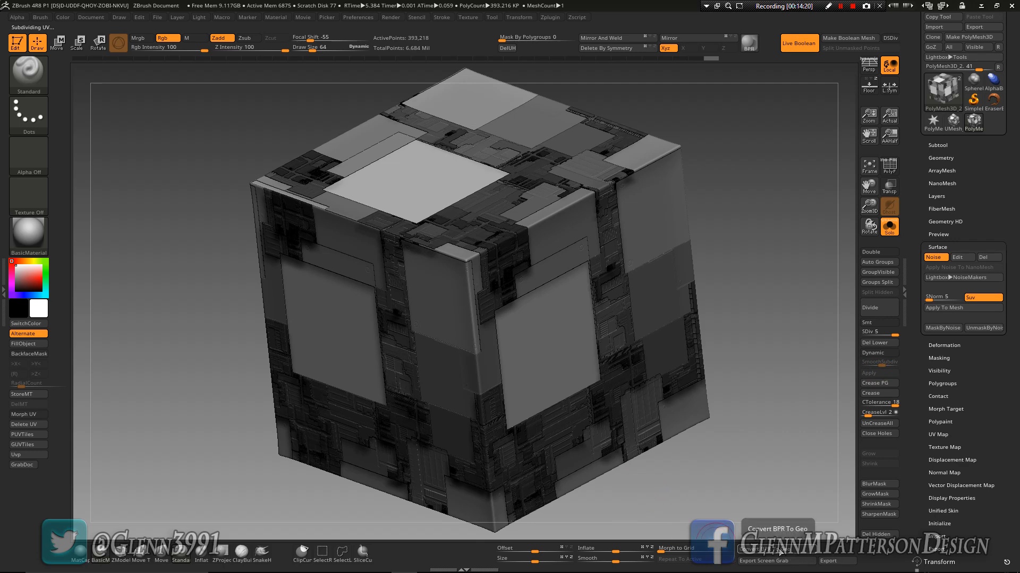
# - Show both subtools together with Solo off and undo the applied dynamic subdivision on PolyMesh3D_2
pyautogui.click(889, 234)
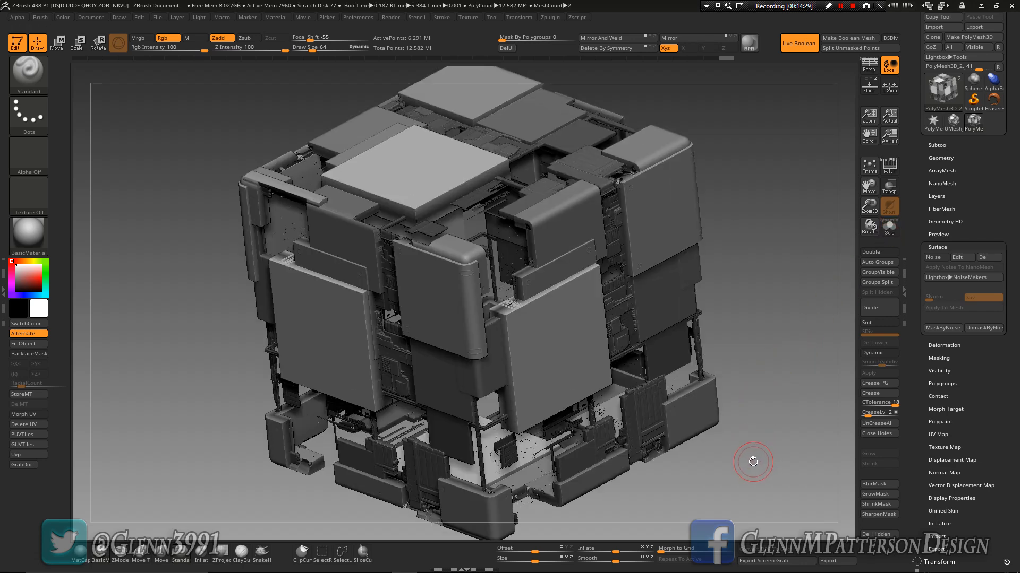
pyautogui.press('ctrl')
pyautogui.hotkey('ctrl', 'z')
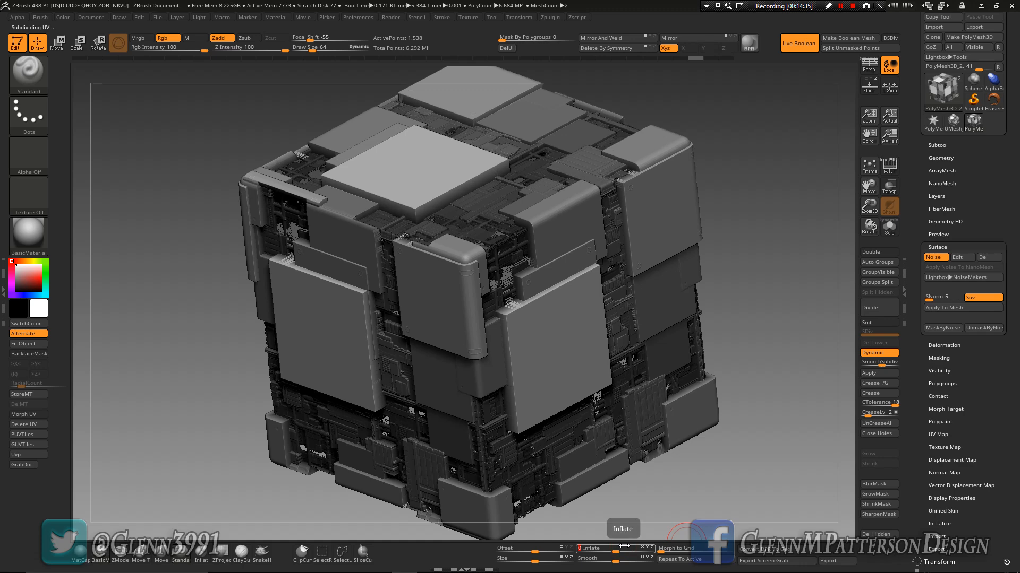
# - Inflate the subtractive subtool by -2, try applying its dynamic subdivision to judge the cut, and undo that application
pyautogui.write('-2')
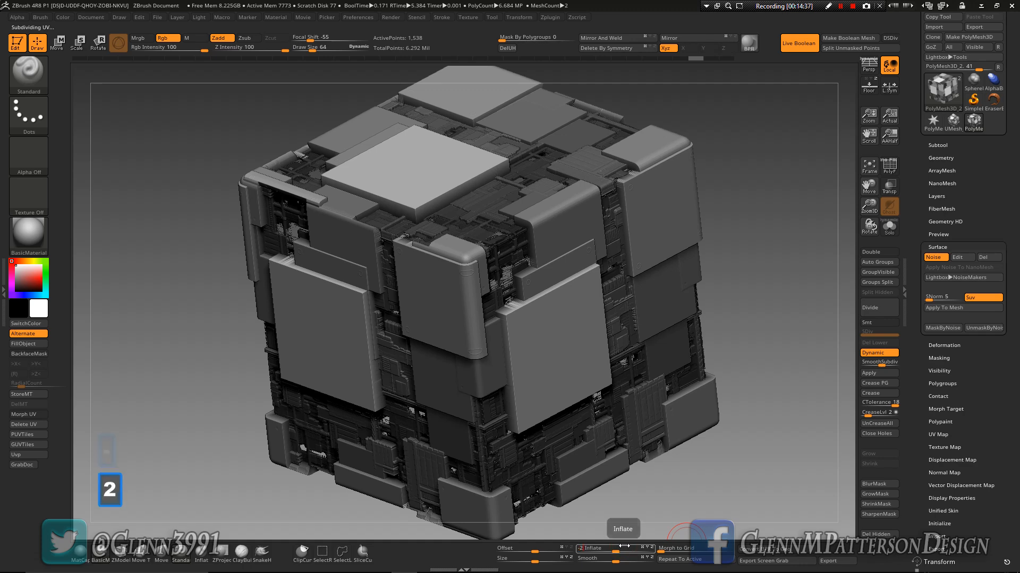
pyautogui.press('Return')
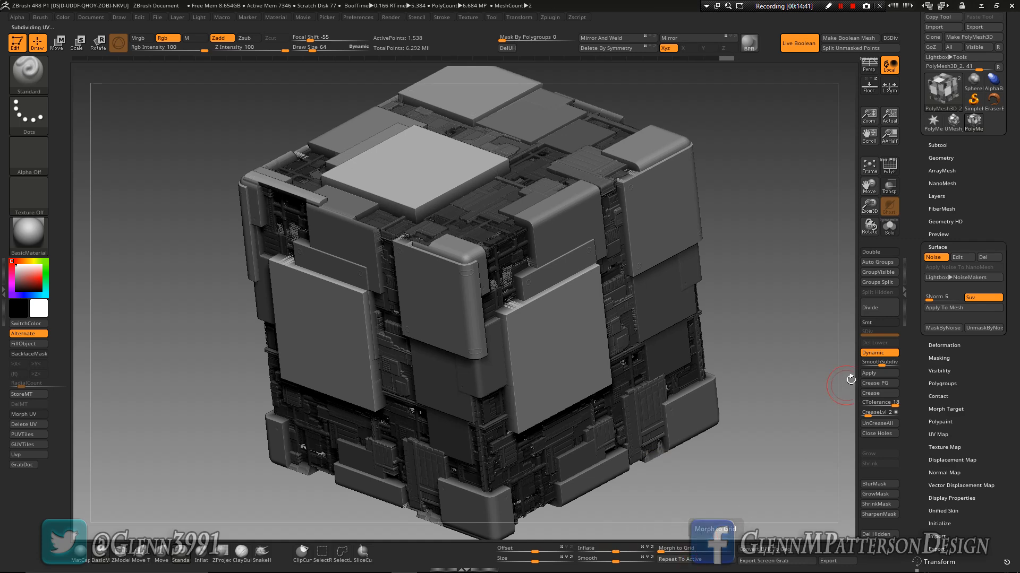
pyautogui.click(869, 372)
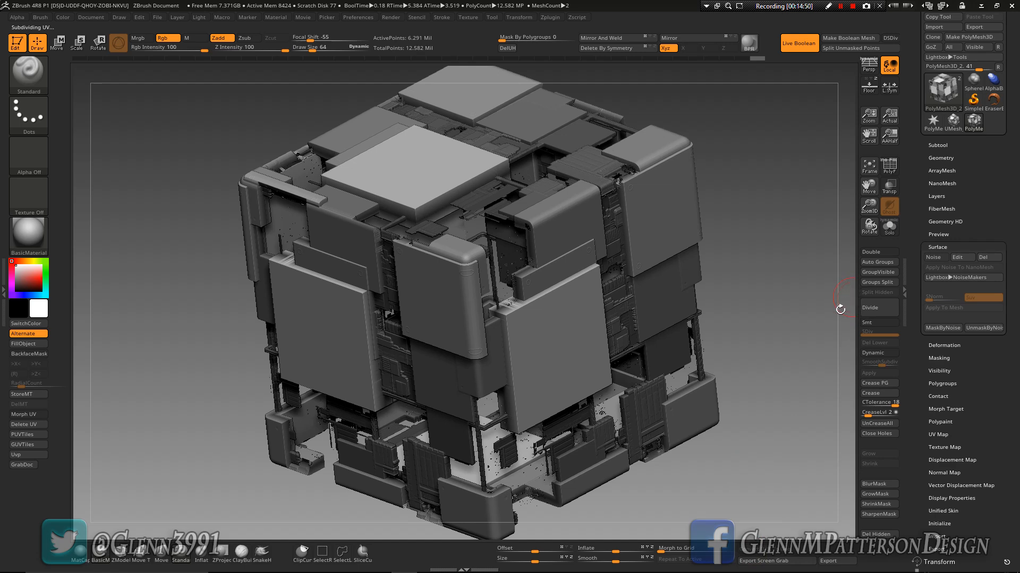
pyautogui.press('ctrl')
pyautogui.hotkey('ctrl', 'z')
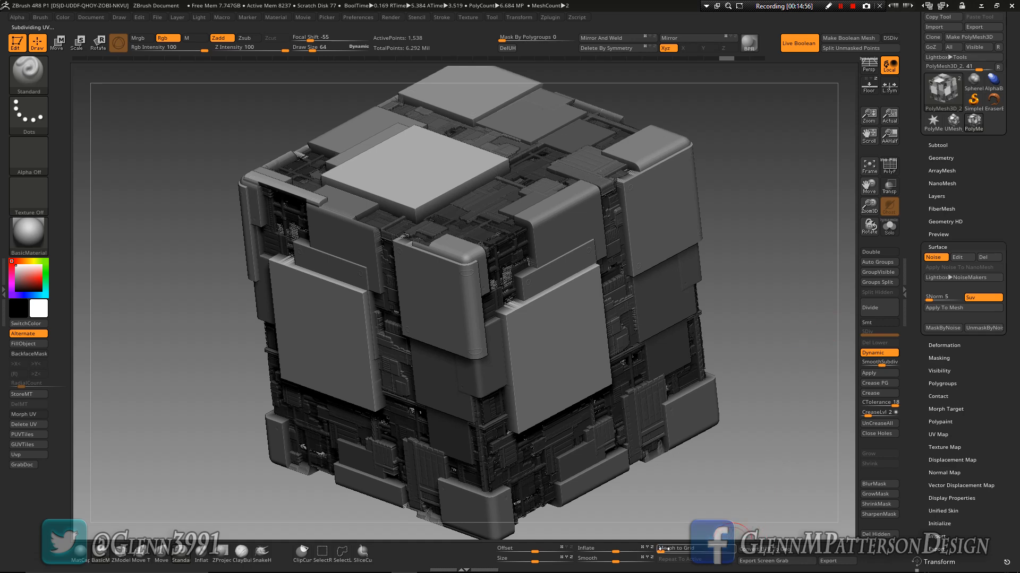
# - Inflate the subtractive subtool by -5 and repeat it, try applying dynamic subdivision again, and undo that application
pyautogui.write('-')
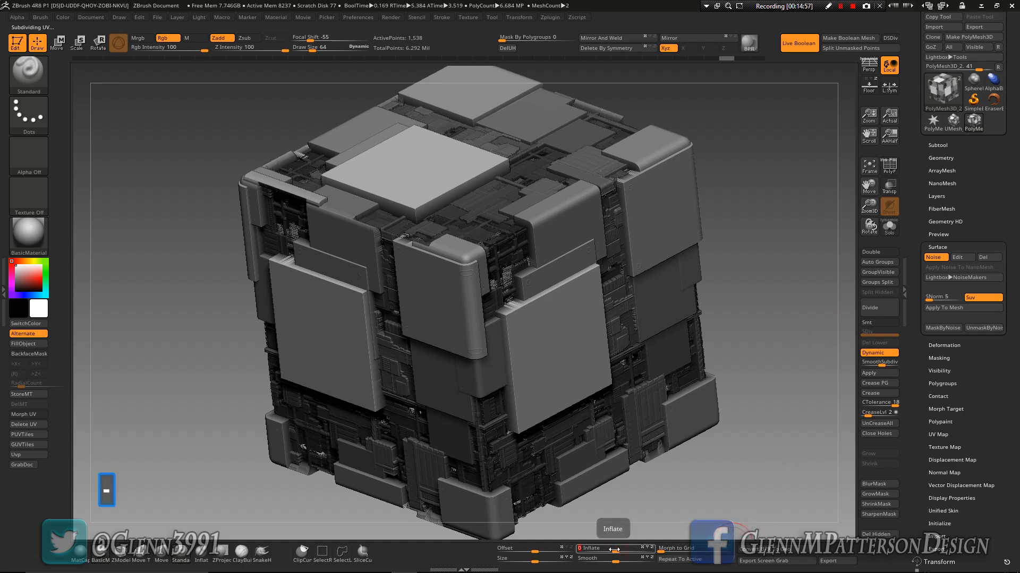
pyautogui.write('5')
pyautogui.press('Return')
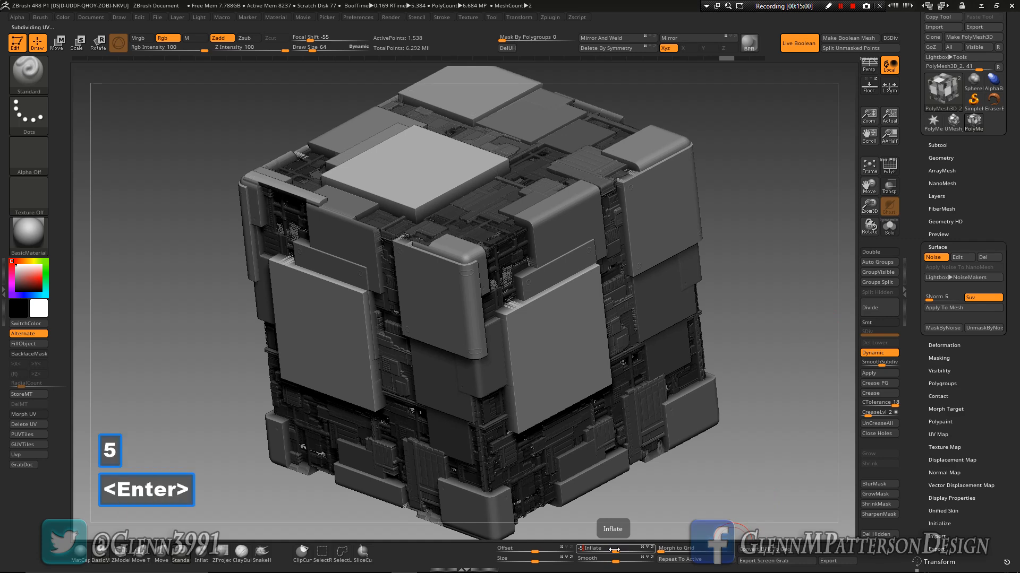
pyautogui.click(706, 562)
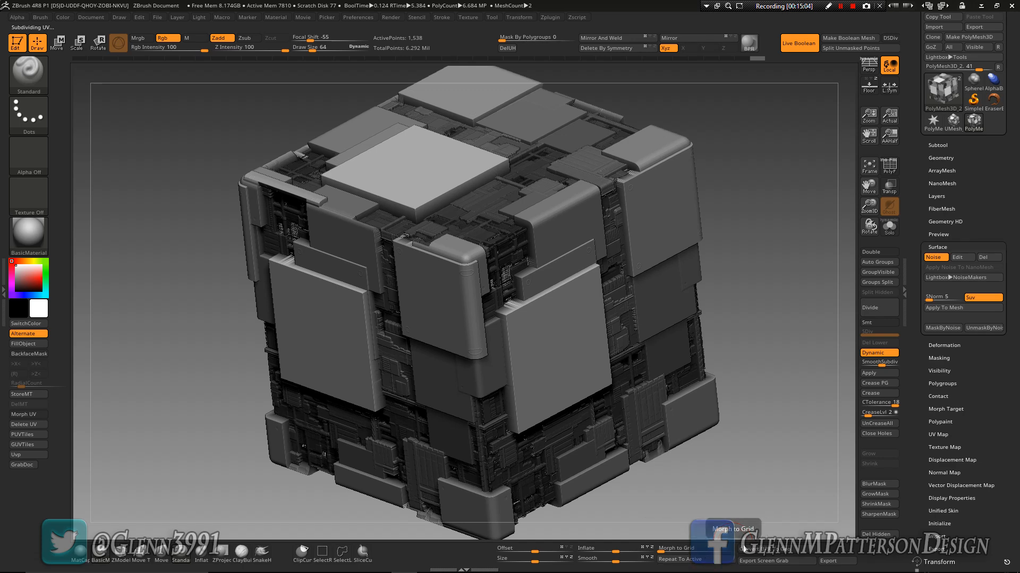
pyautogui.click(879, 373)
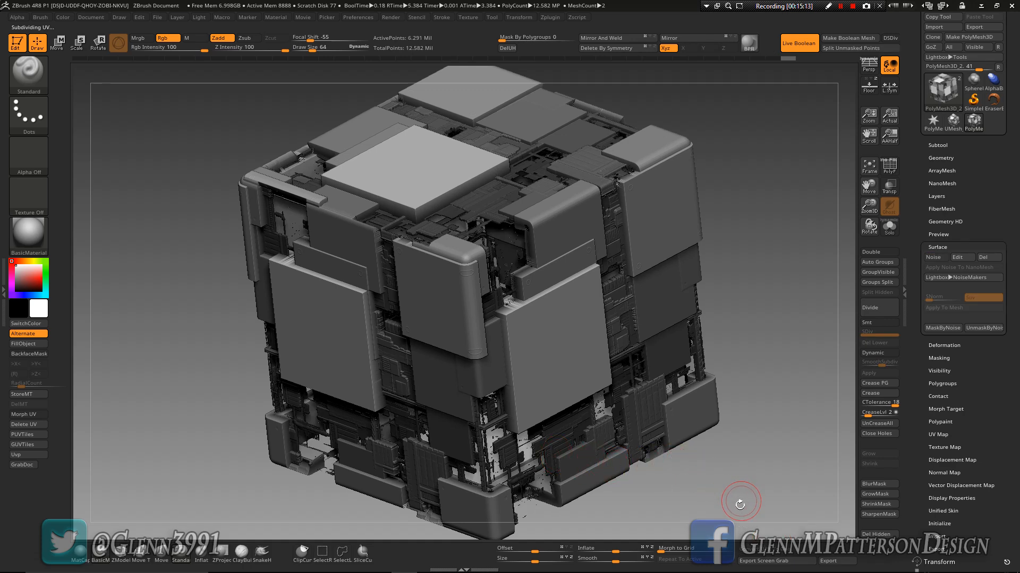
pyautogui.press('ctrl')
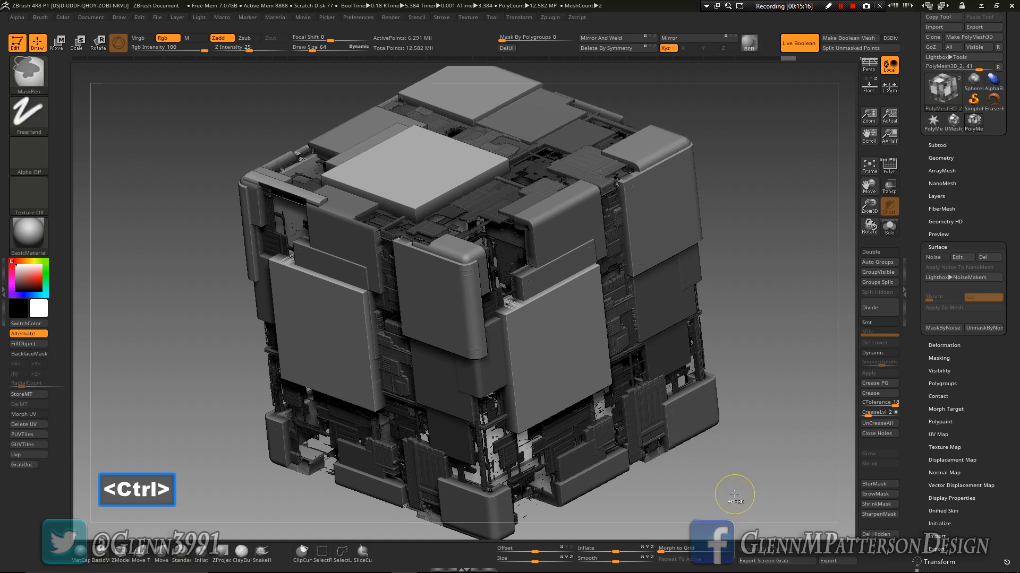
pyautogui.hotkey('ctrl', 'z')
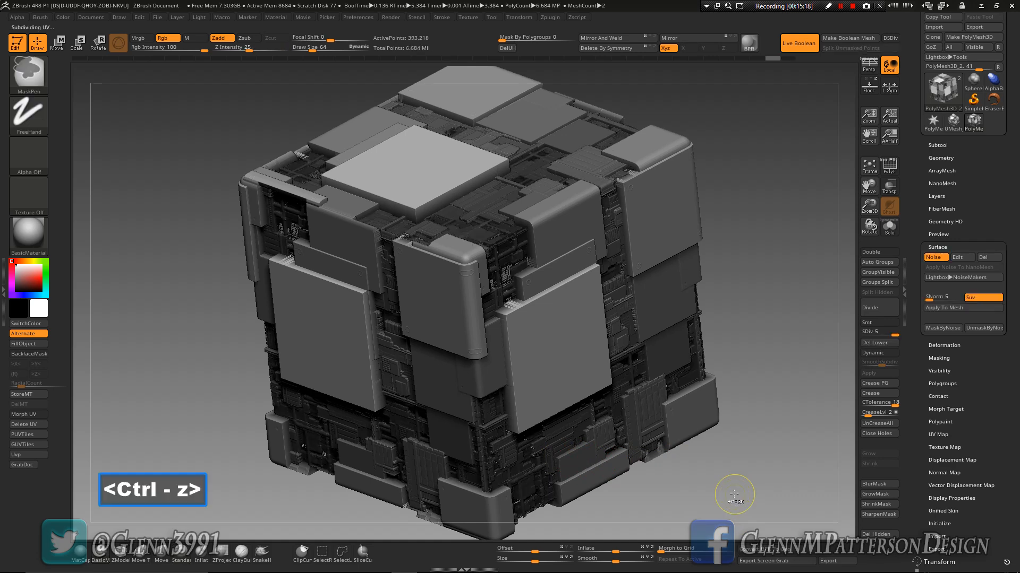
pyautogui.hotkey('ctrl', 'z')
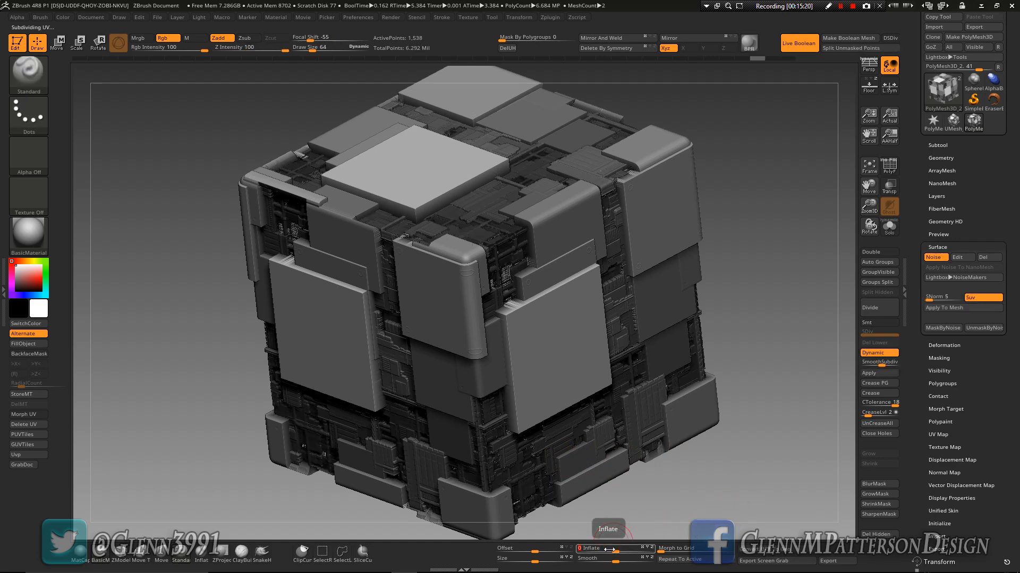
# - Inflate the subtractive subtool by -10 and apply its dynamic subdivision as real geometry
pyautogui.write('-10')
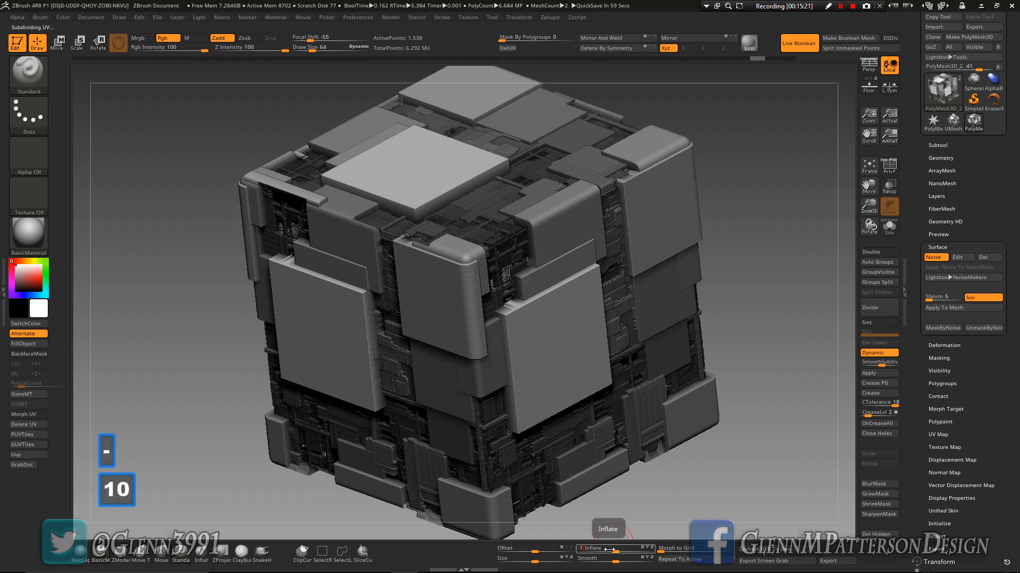
pyautogui.press('Return')
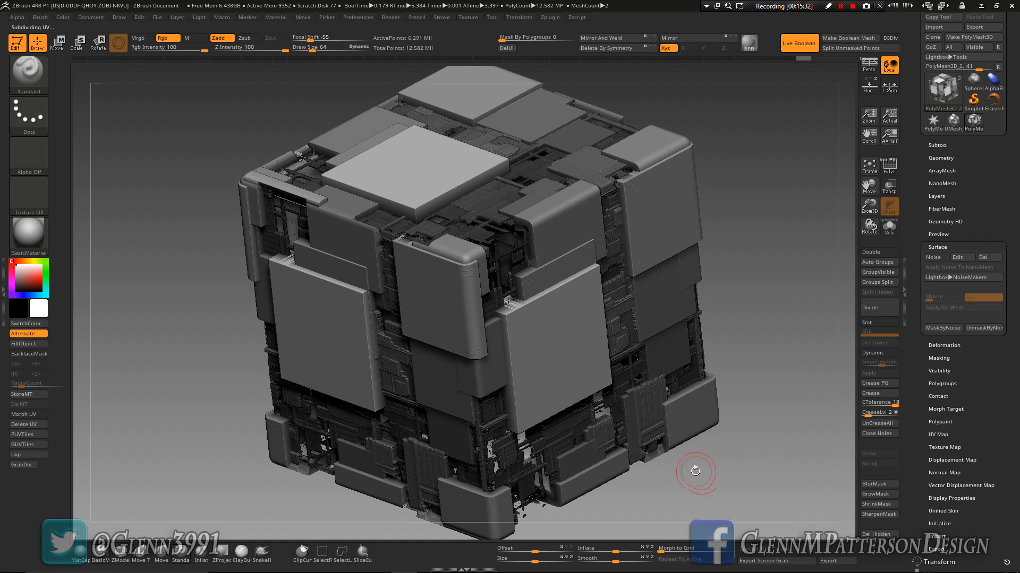
pyautogui.moveTo(556, 371)
pyautogui.mouseDown(button='right')
pyautogui.moveTo(650, 378)
pyautogui.moveTo(539, 358)
pyautogui.moveTo(505, 272)
pyautogui.moveTo(512, 339)
pyautogui.moveTo(528, 358)
pyautogui.moveTo(554, 354)
pyautogui.mouseUp(button='right')
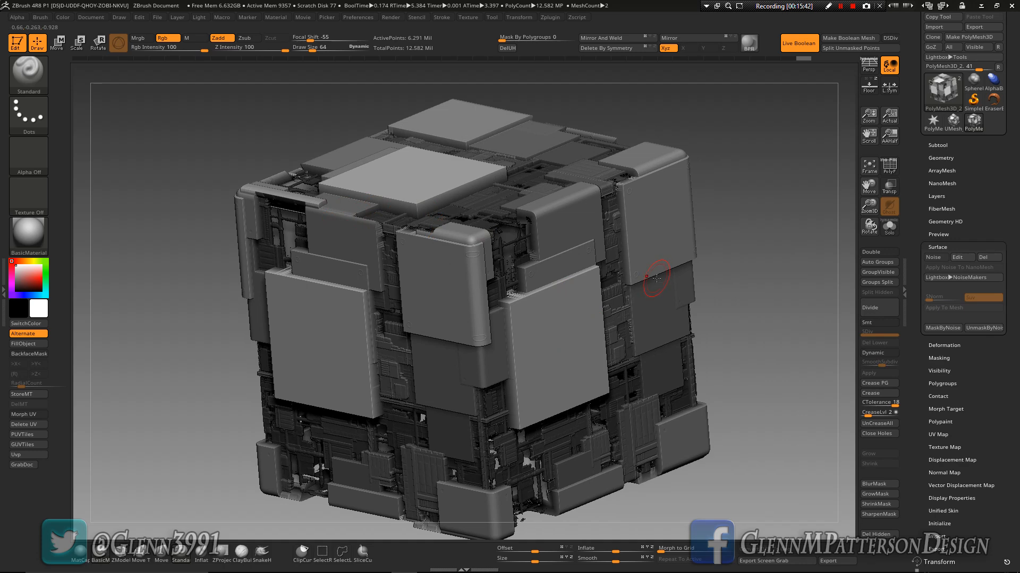
# - Make a Boolean mesh from the cube and its subtractive subtool and dismiss the completion note
pyautogui.click(842, 37)
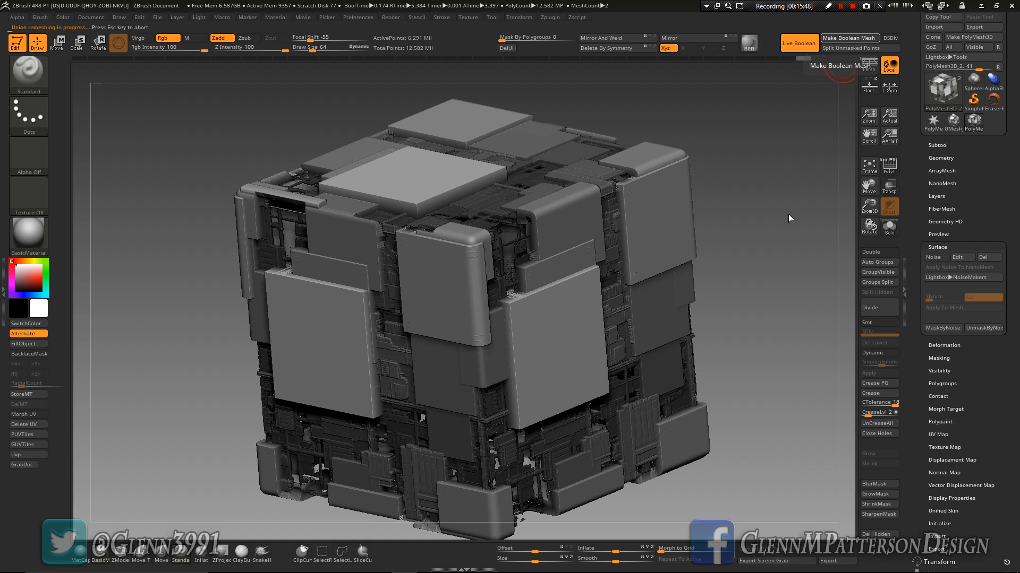
pyautogui.press('F9')
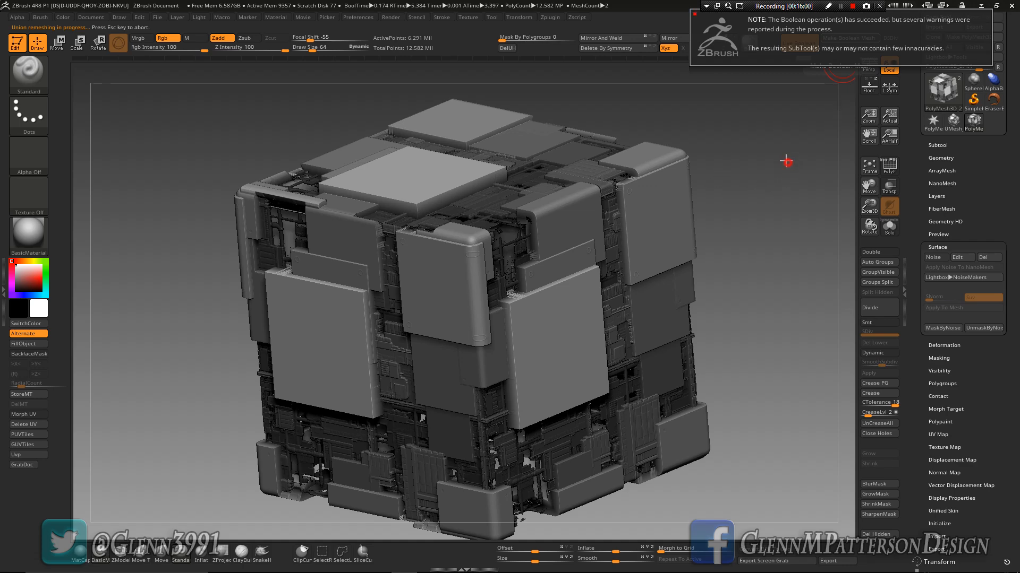
pyautogui.click(780, 205)
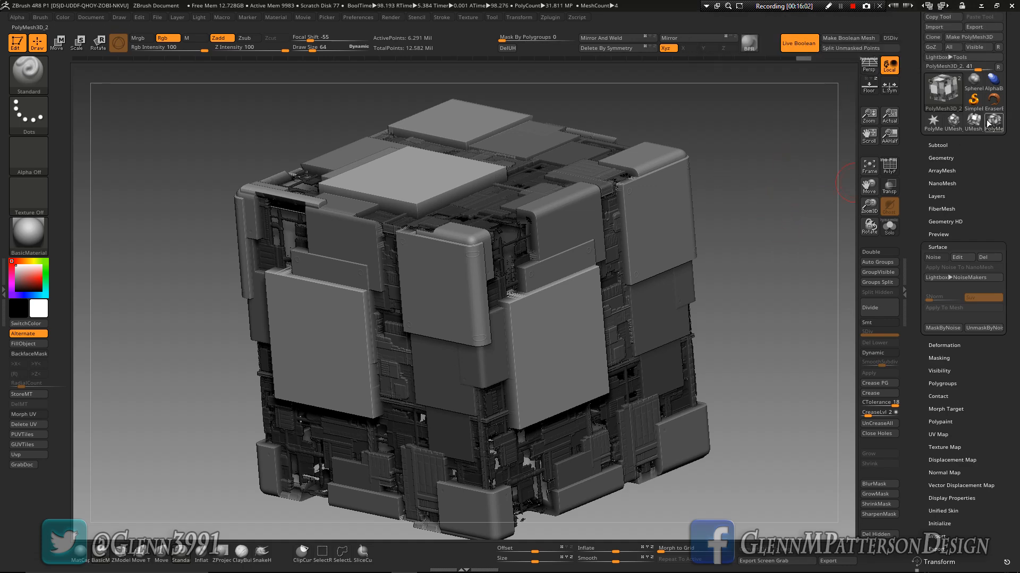
# - Switch to the resulting UMesh_PolyMesh3D_2 tool and inspect the Boolean cube
pyautogui.moveTo(972, 126)
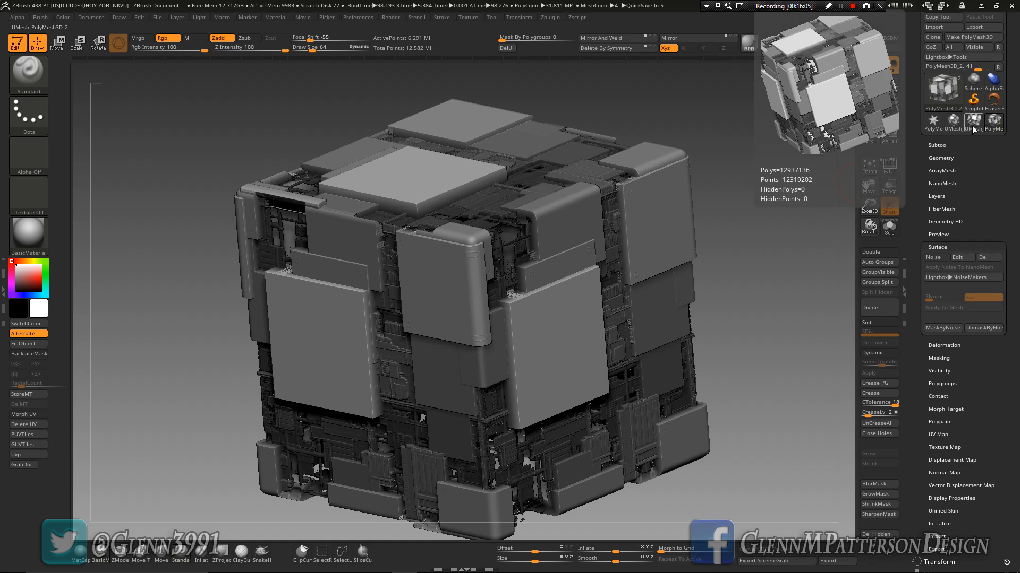
pyautogui.click(972, 127)
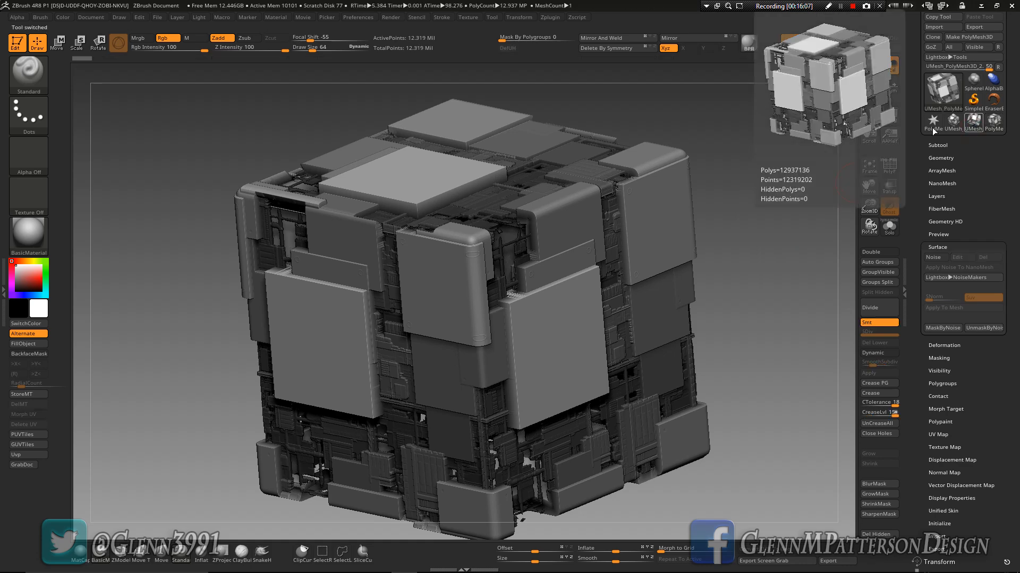
pyautogui.moveTo(738, 283)
pyautogui.mouseDown()
pyautogui.moveTo(772, 237)
pyautogui.moveTo(761, 168)
pyautogui.moveTo(747, 304)
pyautogui.moveTo(760, 319)
pyautogui.moveTo(733, 296)
pyautogui.moveTo(765, 254)
pyautogui.moveTo(741, 280)
pyautogui.mouseUp()
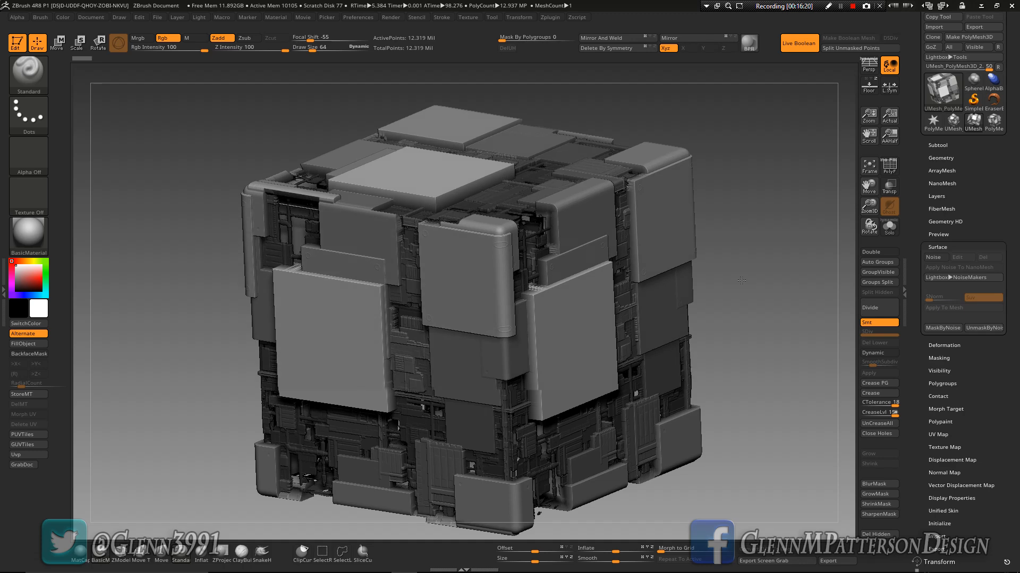
# - Switch back to the PolyMesh3D_2 tool and isolate its subtractive subtool to examine the noise detail around the cube
pyautogui.click(994, 130)
pyautogui.click(885, 233)
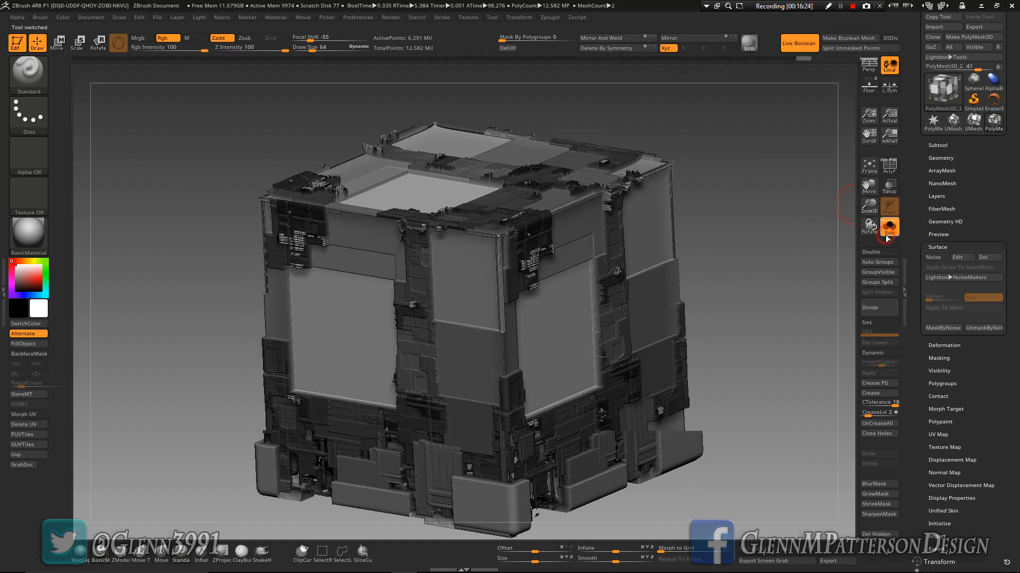
pyautogui.moveTo(751, 272)
pyautogui.mouseDown()
pyautogui.moveTo(751, 244)
pyautogui.moveTo(753, 267)
pyautogui.mouseUp()
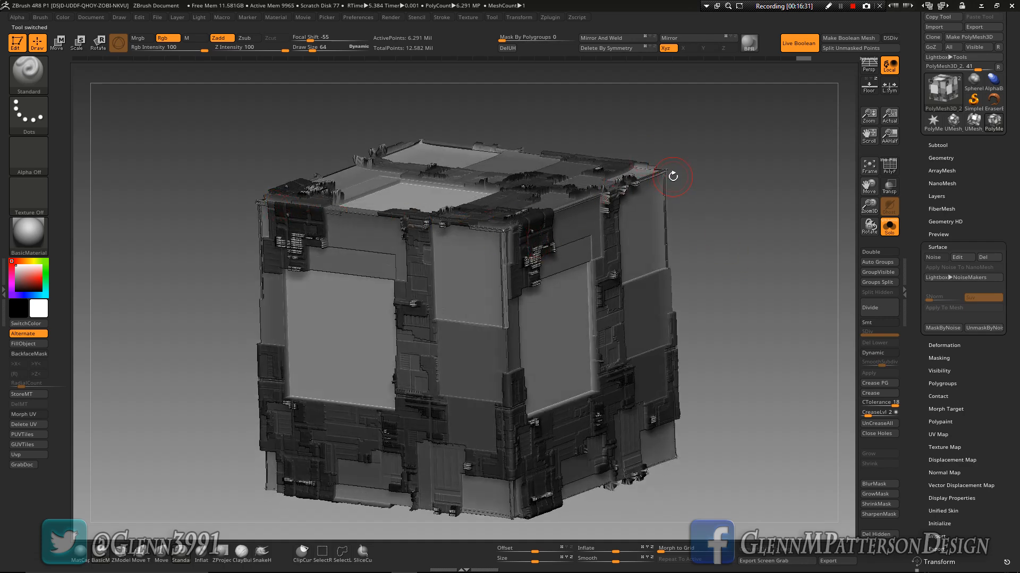
pyautogui.moveTo(548, 347); pyautogui.dragTo(441, 291, button='right')
pyautogui.moveTo(582, 307); pyautogui.dragTo(709, 279, button='right')
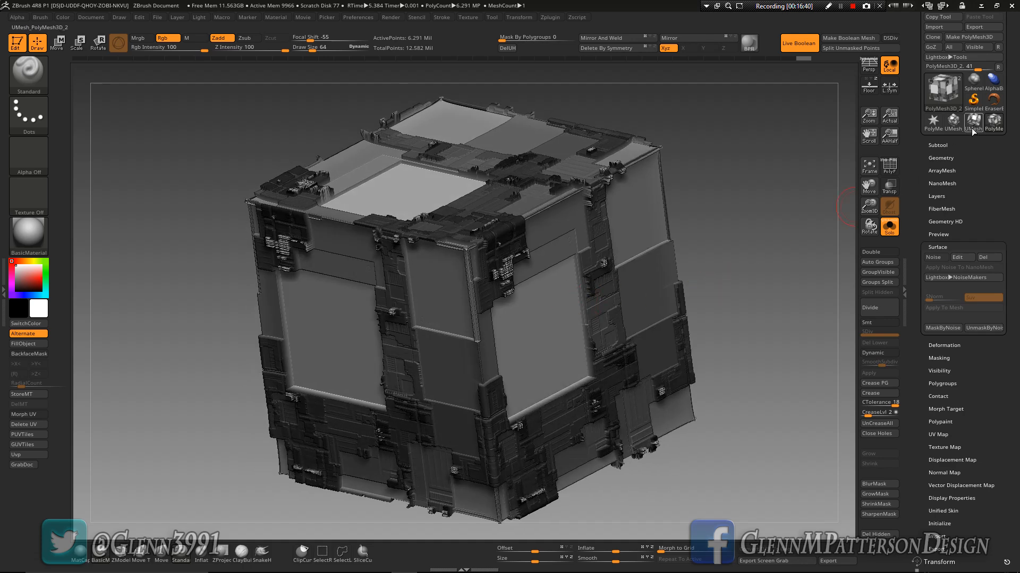
# - Hide a large corner section of the UMesh_PolyMesh3D_2 Boolean cube from a straight front view and enable Double display to expose the interior
pyautogui.moveTo(969, 127)
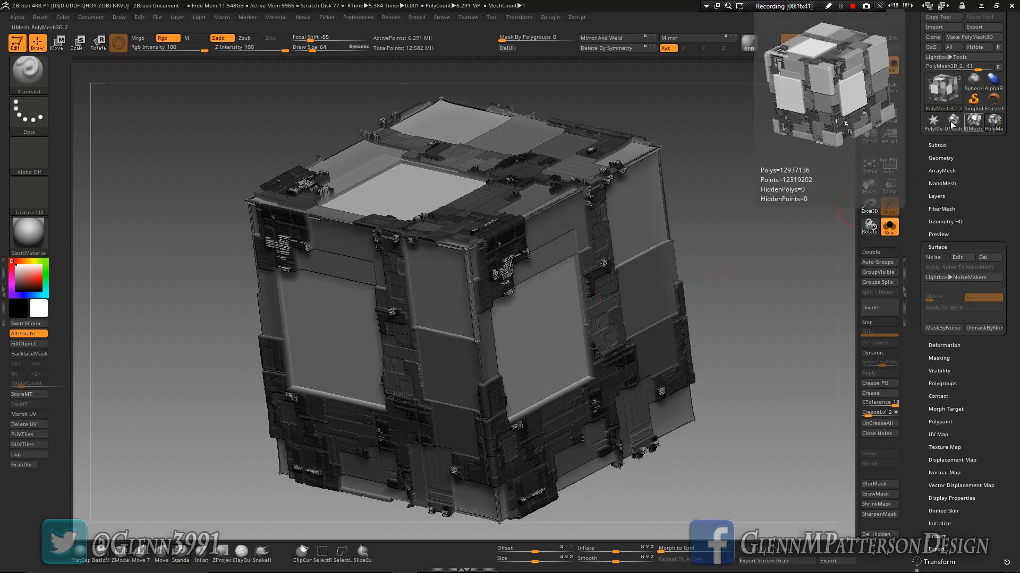
pyautogui.click(971, 126)
pyautogui.moveTo(760, 347); pyautogui.dragTo(775, 333)
pyautogui.press('ctrl')
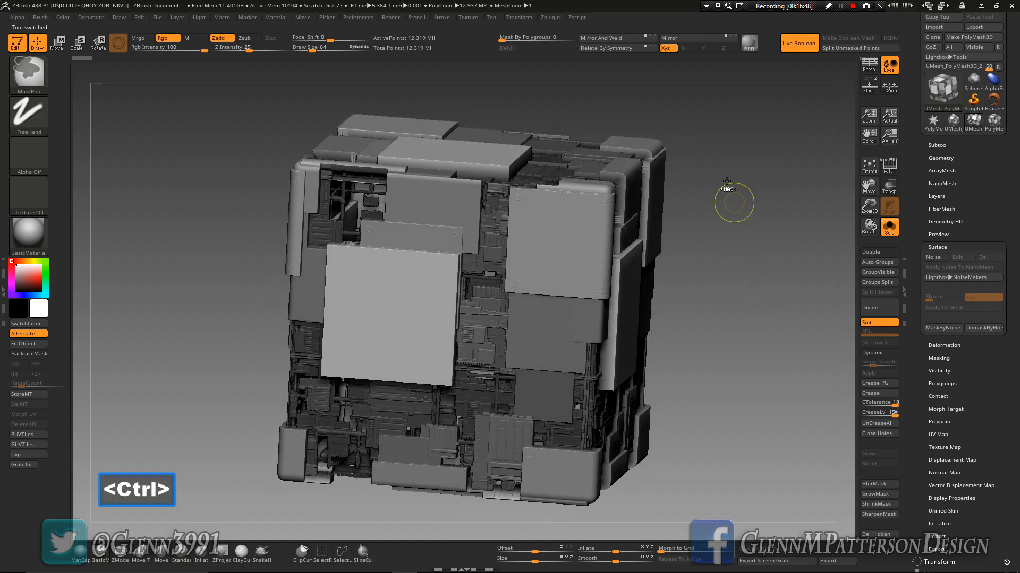
pyautogui.hotkey('ctrl', 'shift')
pyautogui.keyDown('shift'); pyautogui.moveTo(753, 207); pyautogui.dragTo(751, 207); pyautogui.keyUp('shift')
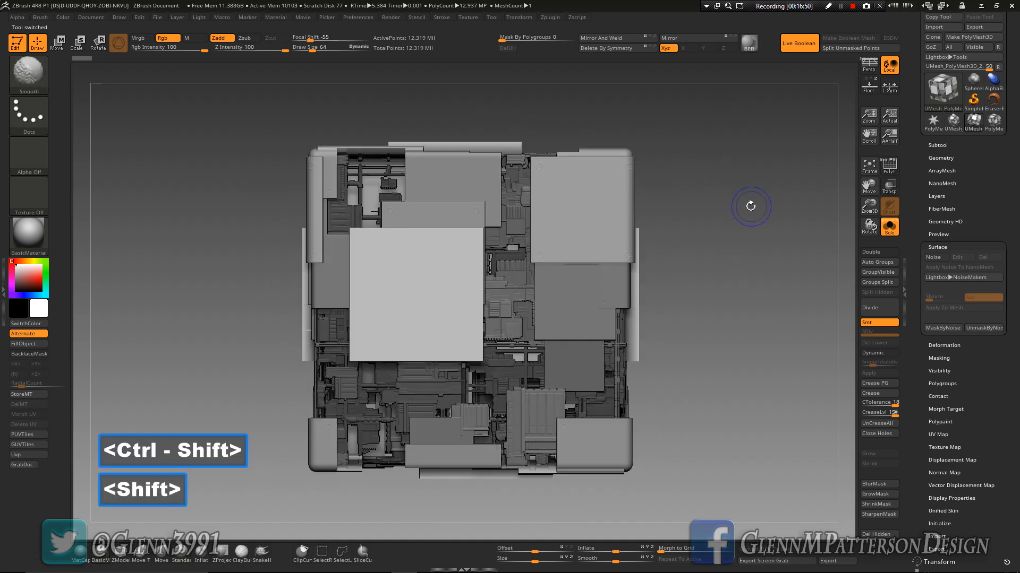
pyautogui.moveTo(714, 114)
pyautogui.keyDown('ctrl'); pyautogui.keyDown('alt'); pyautogui.keyDown('shift'); pyautogui.mouseDown()
pyautogui.moveTo(594, 231)
pyautogui.moveTo(471, 388)
pyautogui.mouseUp(); pyautogui.keyUp('shift'); pyautogui.keyUp('alt'); pyautogui.keyUp('ctrl')
pyautogui.click(871, 252)
pyautogui.moveTo(746, 284); pyautogui.dragTo(517, 372)
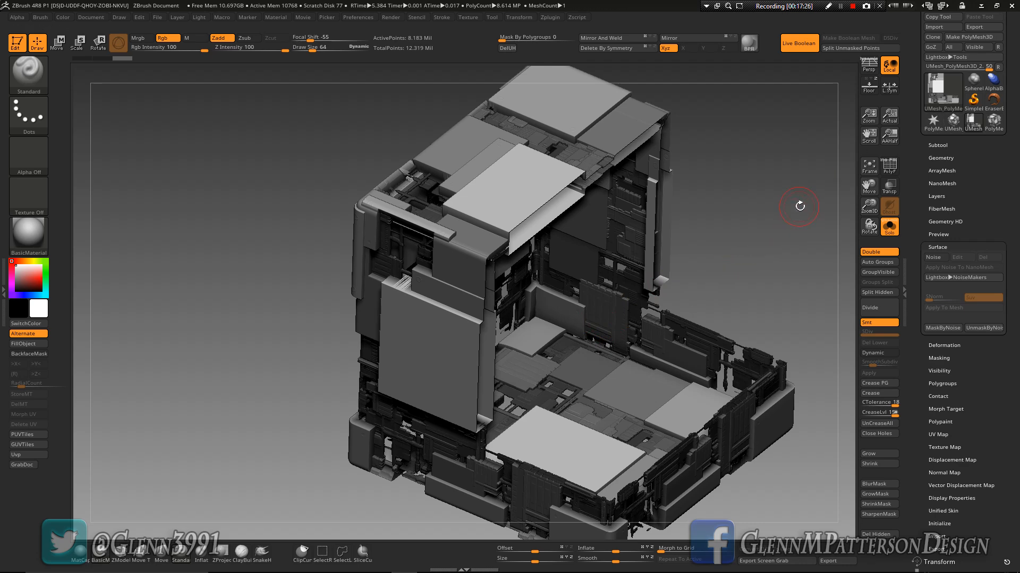
# - Switch to the default PolyMesh3D star, turn on the floor grid, and frame the star from the front
pyautogui.click(933, 123)
pyautogui.keyDown('shift'); pyautogui.moveTo(655, 439); pyautogui.dragTo(629, 437); pyautogui.keyUp('shift')
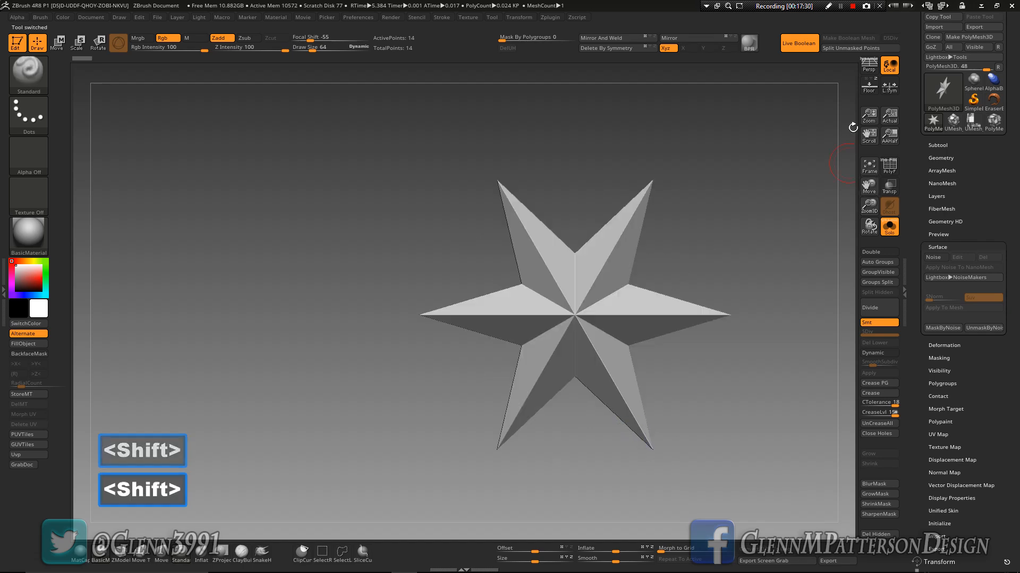
pyautogui.click(867, 87)
pyautogui.moveTo(719, 289); pyautogui.dragTo(732, 290)
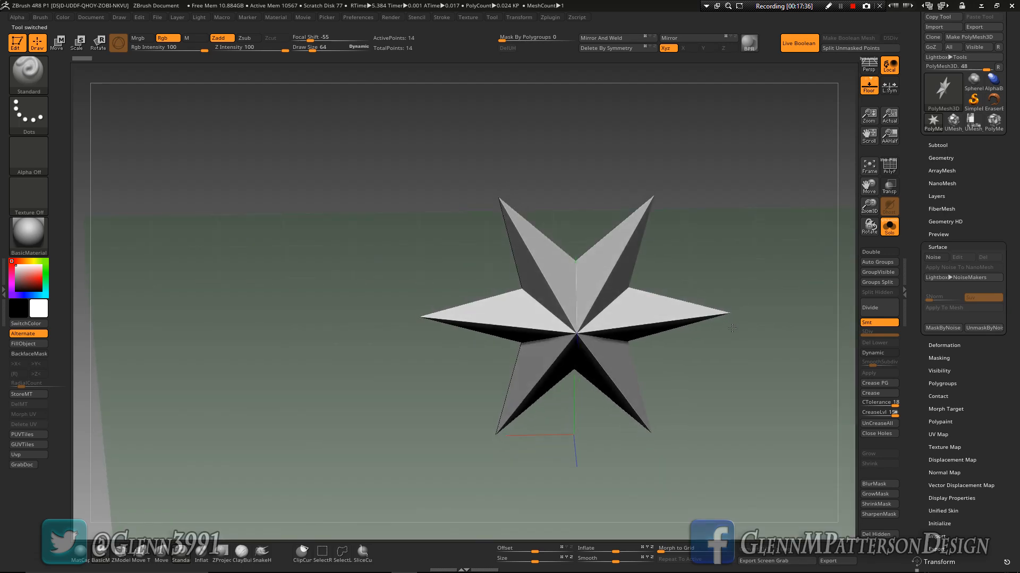
pyautogui.moveTo(737, 390); pyautogui.dragTo(740, 358)
pyautogui.click(868, 165)
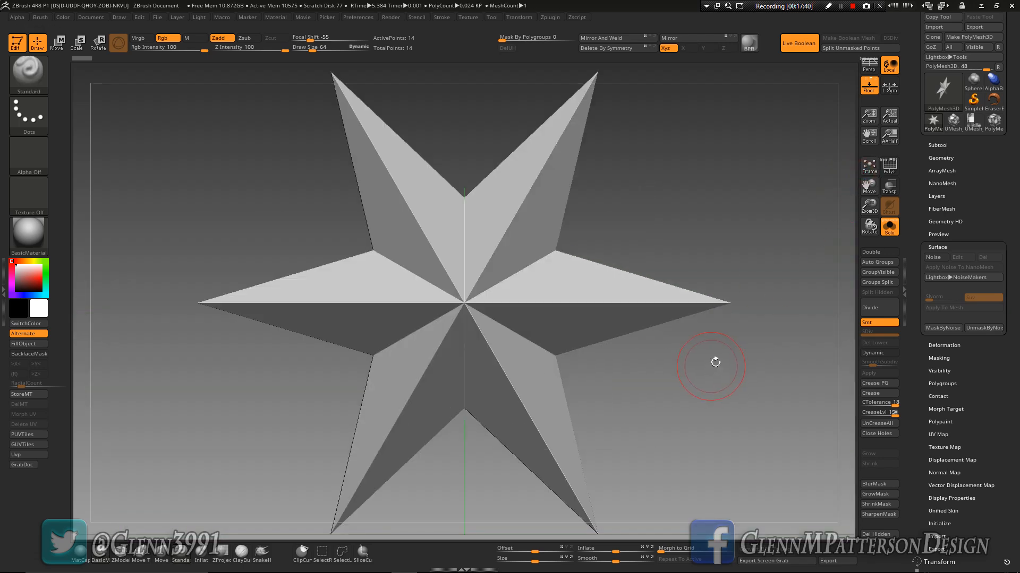
# - Replace the star with a Ring 3D primitive using the Gizmo's transform types
pyautogui.click(57, 43)
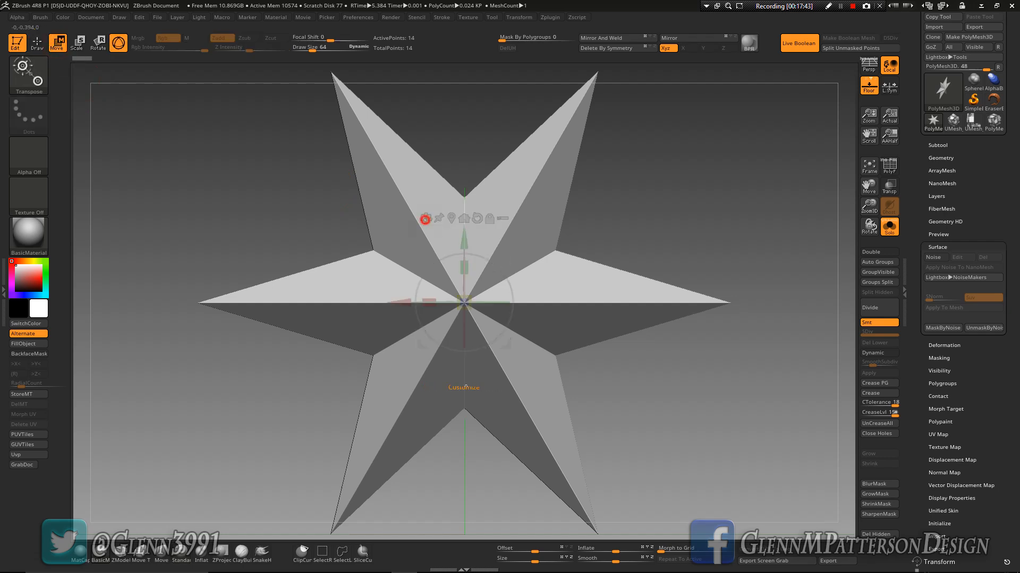
pyautogui.click(425, 218)
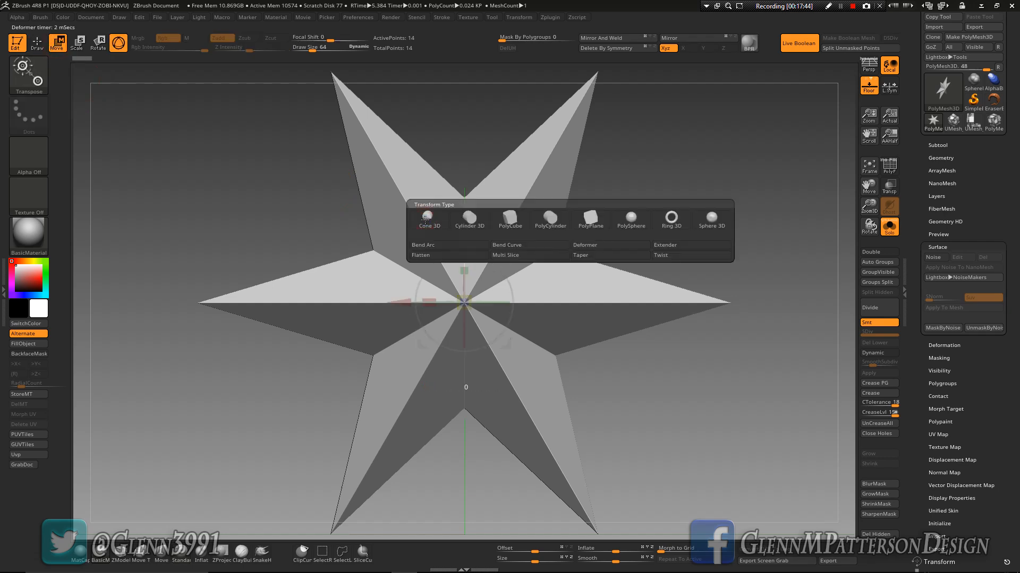
pyautogui.click(671, 224)
pyautogui.moveTo(619, 394); pyautogui.dragTo(643, 407)
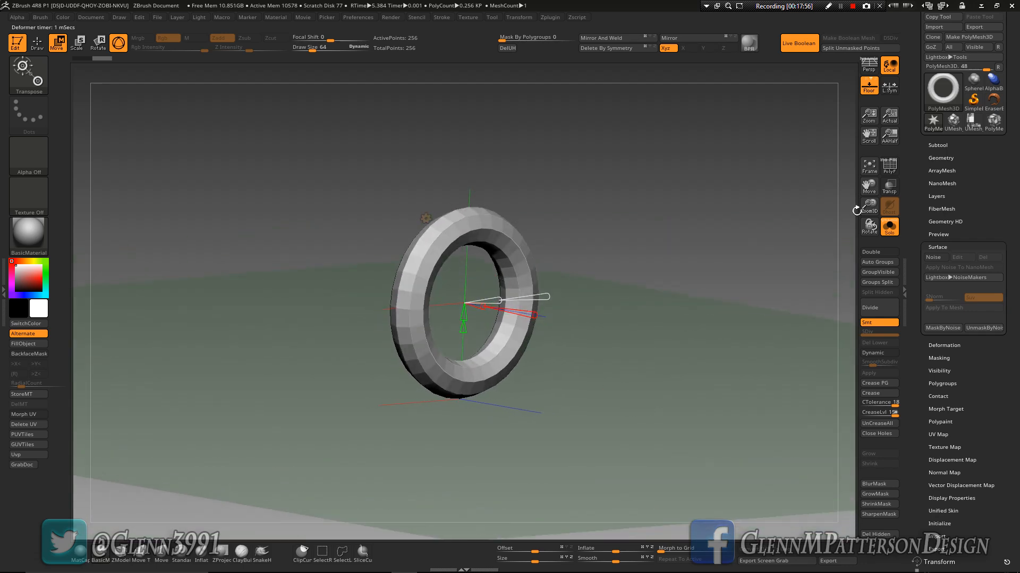
# - Frame the ring, raise its LDivide and SDivide counts, and thicken its tube to shrink the center hole
pyautogui.press('f')
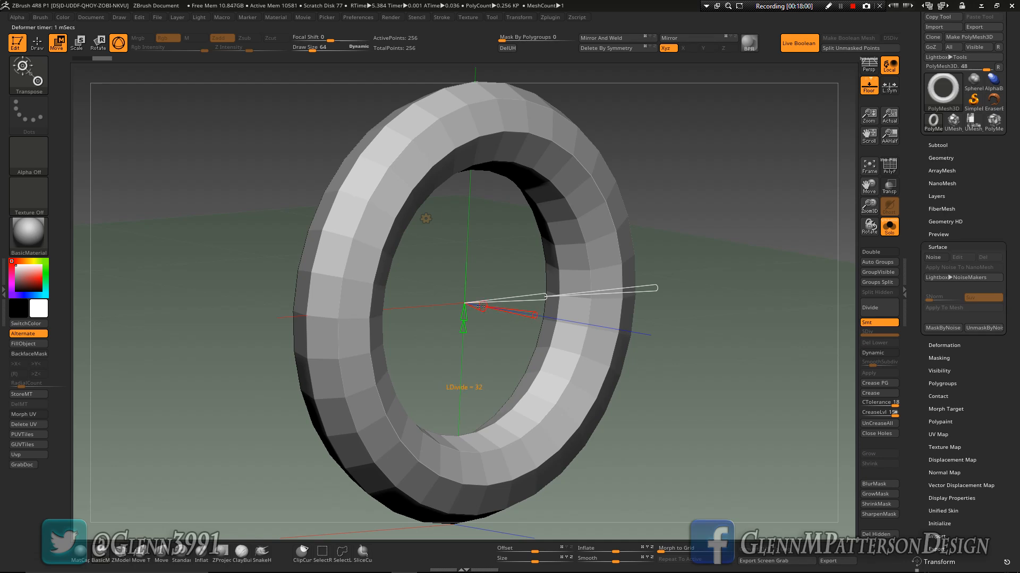
pyautogui.moveTo(480, 306); pyautogui.dragTo(491, 306)
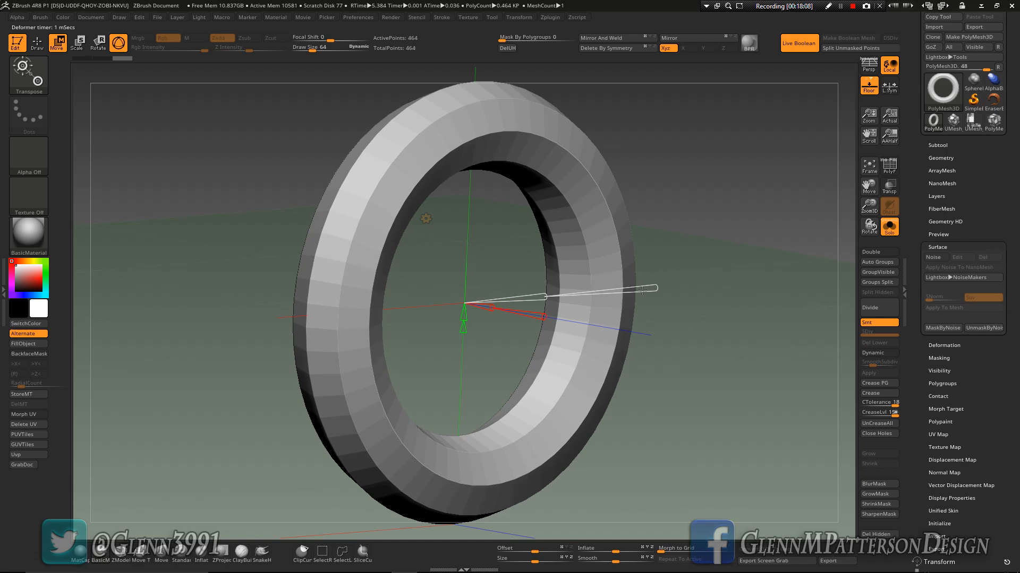
pyautogui.moveTo(534, 300)
pyautogui.mouseDown()
pyautogui.moveTo(547, 298)
pyautogui.moveTo(522, 298)
pyautogui.moveTo(531, 298)
pyautogui.mouseUp()
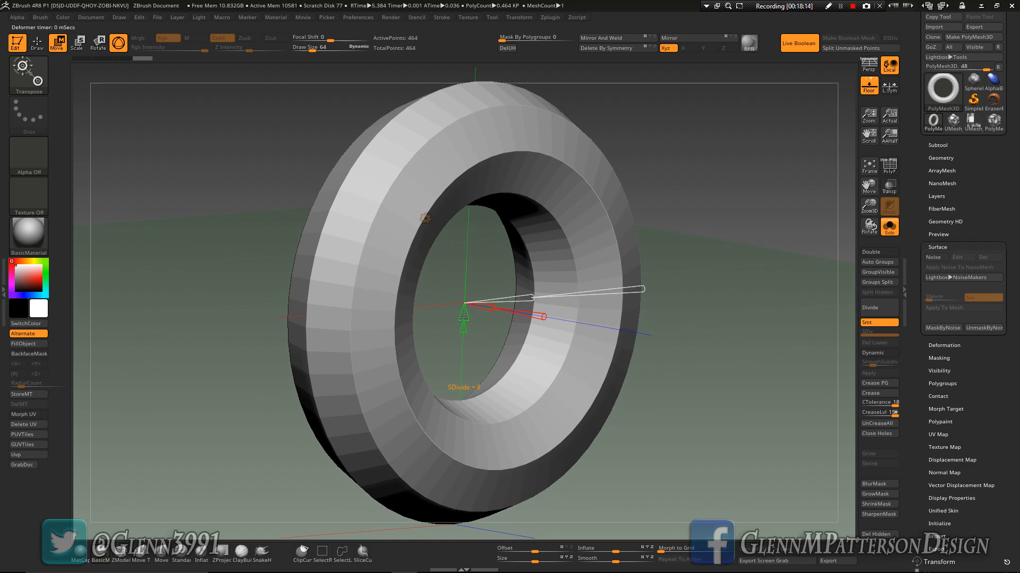
pyautogui.moveTo(463, 317); pyautogui.dragTo(461, 332)
pyautogui.moveTo(664, 429); pyautogui.dragTo(639, 414)
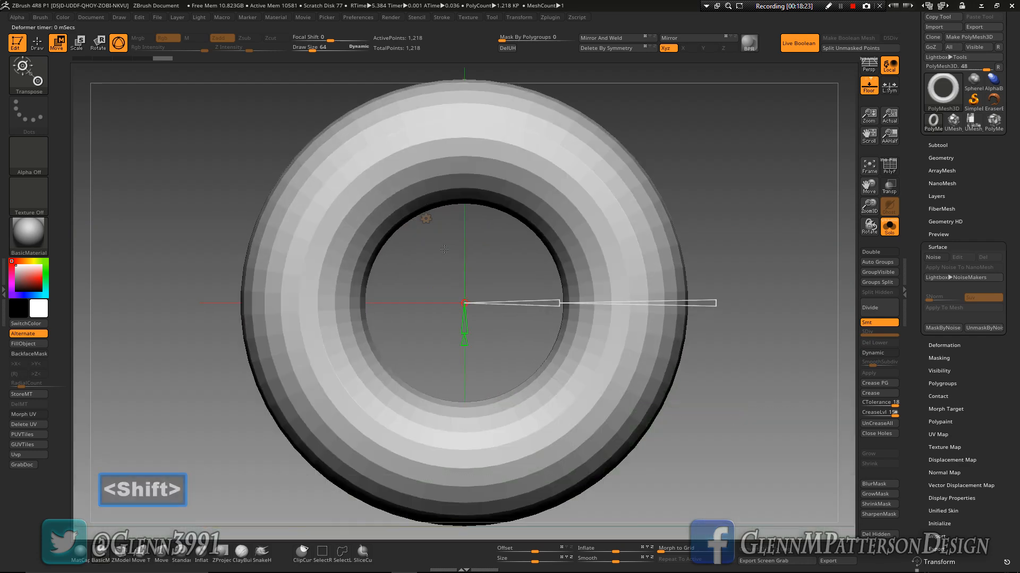
# - Leave the ring's primitive parameters and rotate the ring 90 degrees from a side view so it lies flat
pyautogui.click(426, 218)
pyautogui.click(419, 217)
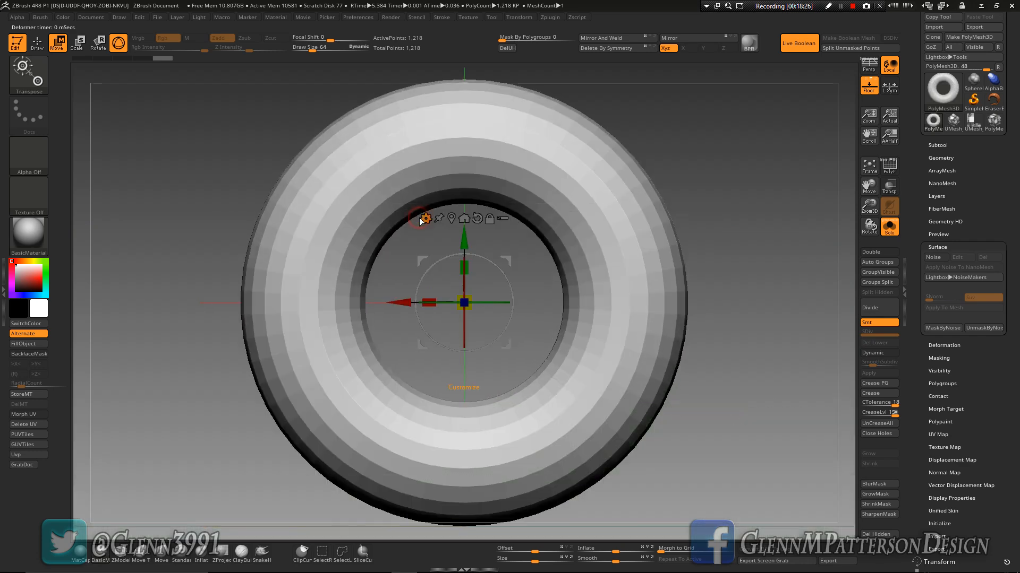
pyautogui.keyDown('shift'); pyautogui.moveTo(724, 413); pyautogui.dragTo(692, 419); pyautogui.keyUp('shift')
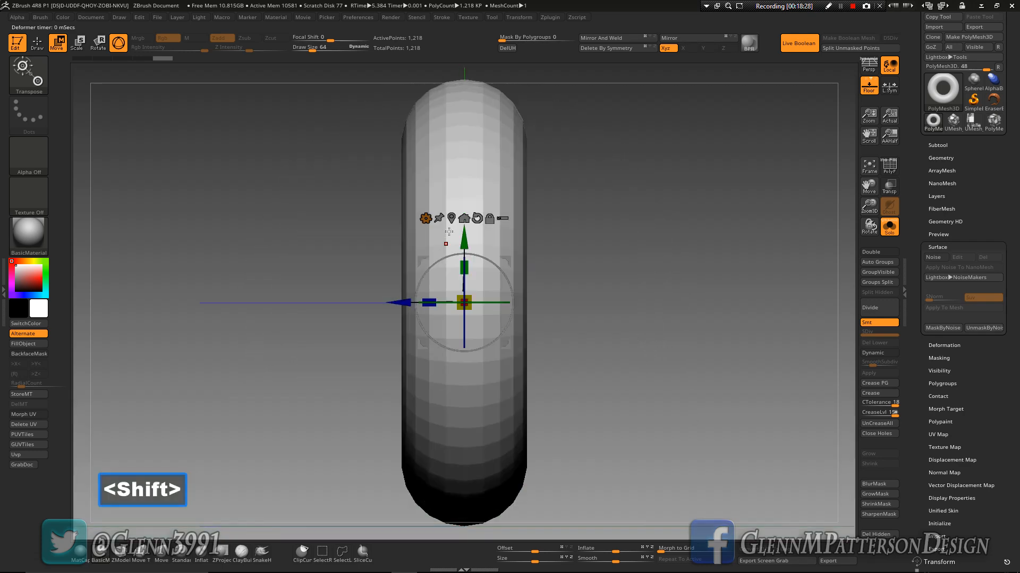
pyautogui.keyDown('shift'); pyautogui.moveTo(487, 260); pyautogui.dragTo(509, 327); pyautogui.keyUp('shift')
pyautogui.moveTo(278, 437); pyautogui.dragTo(392, 464)
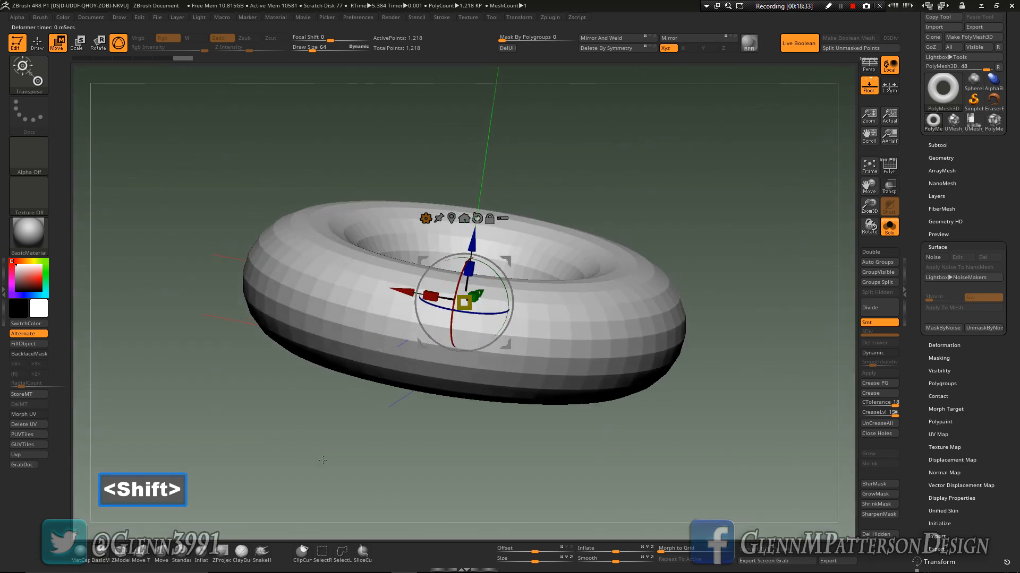
# - Frame the ring and reset the Gizmo's orientation to the unrotated axes
pyautogui.click(869, 166)
pyautogui.moveTo(549, 336); pyautogui.dragTo(525, 386, button='right')
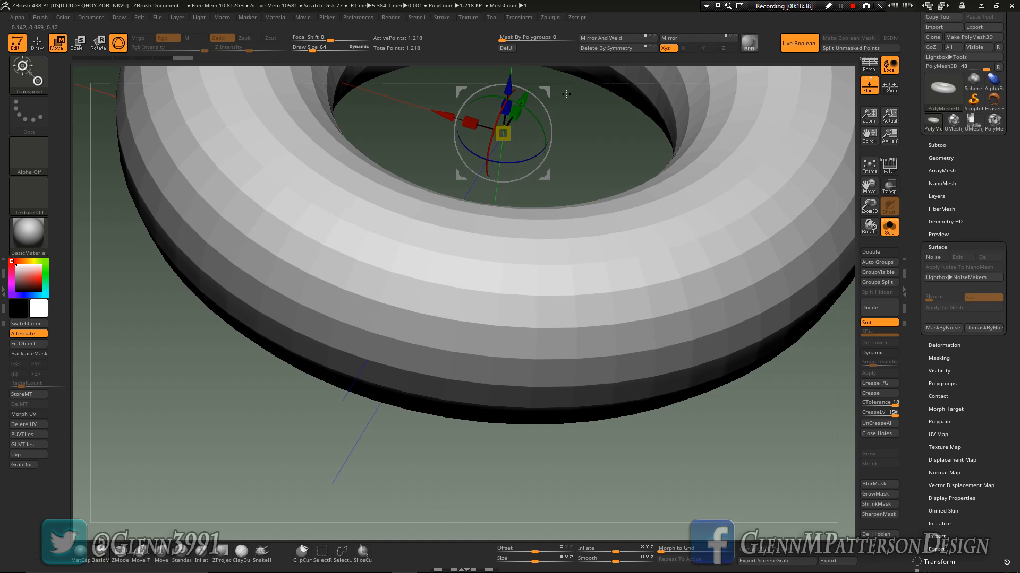
pyautogui.click(869, 166)
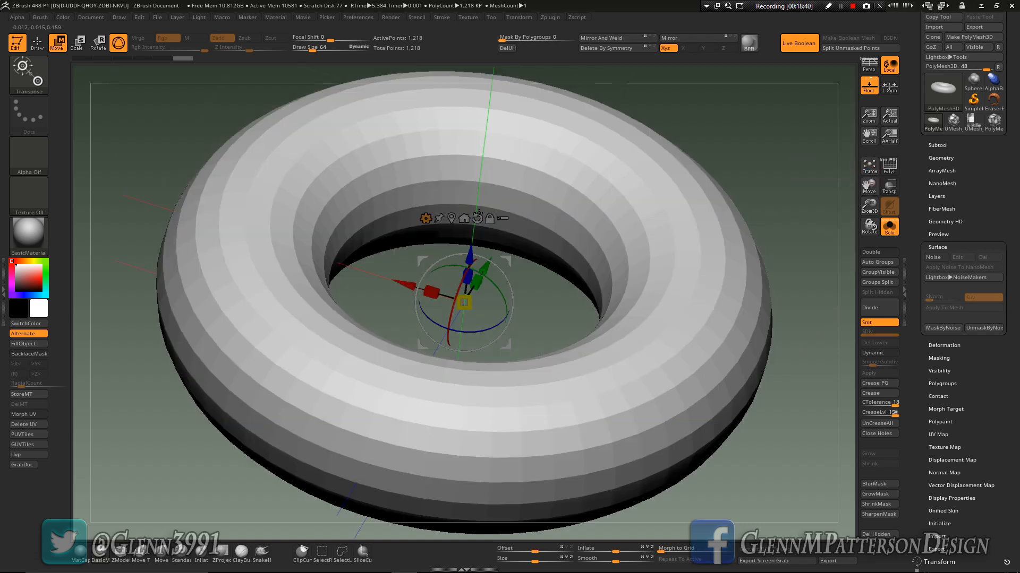
pyautogui.press('alt')
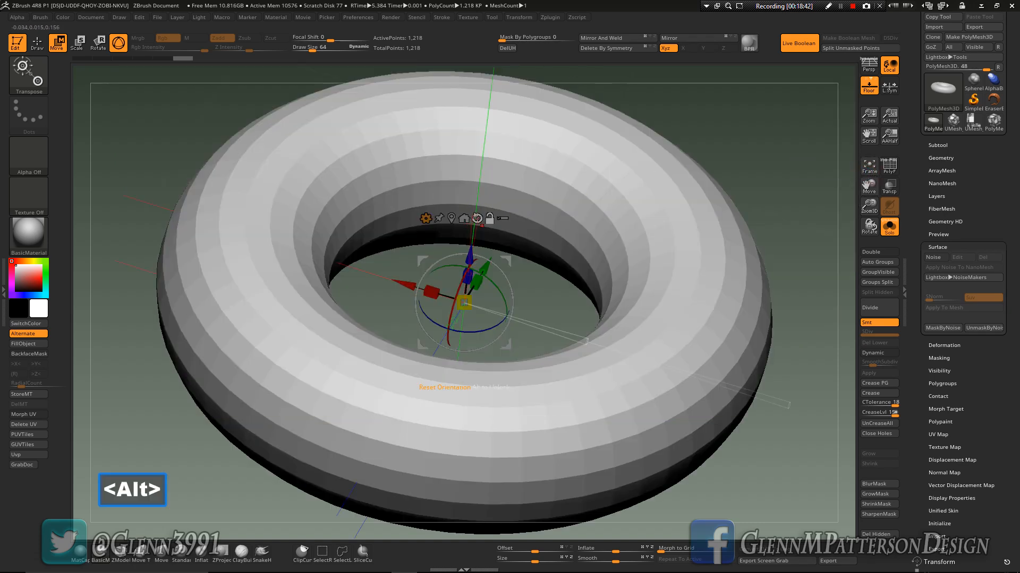
pyautogui.keyDown('alt'); pyautogui.click(477, 217); pyautogui.keyUp('alt')
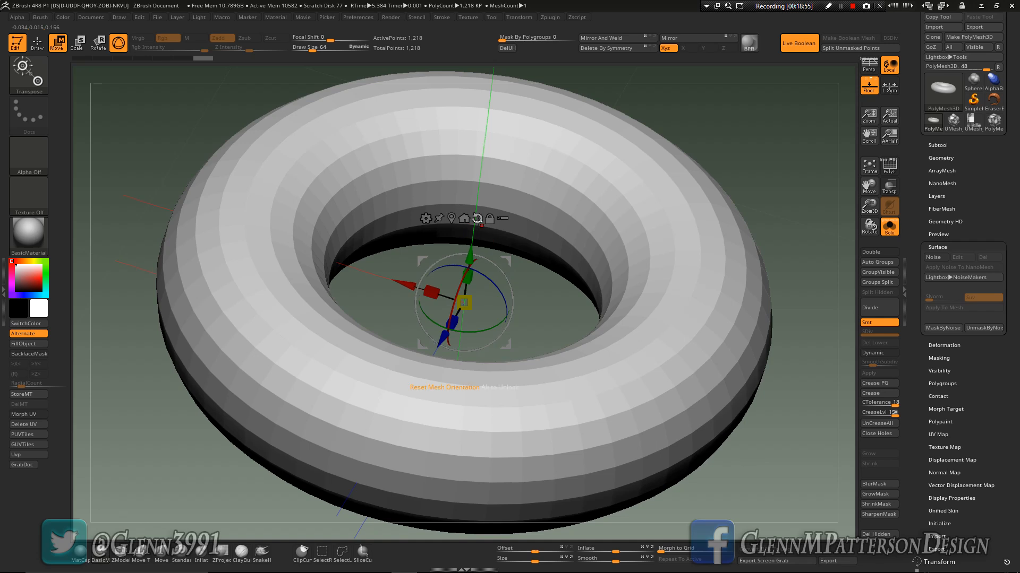
# - Frame the whole ring from a higher angle, switch to Draw mode, and turn off the floor grid
pyautogui.moveTo(592, 341); pyautogui.dragTo(563, 348)
pyautogui.click(868, 166)
pyautogui.moveTo(877, 207); pyautogui.dragTo(874, 173)
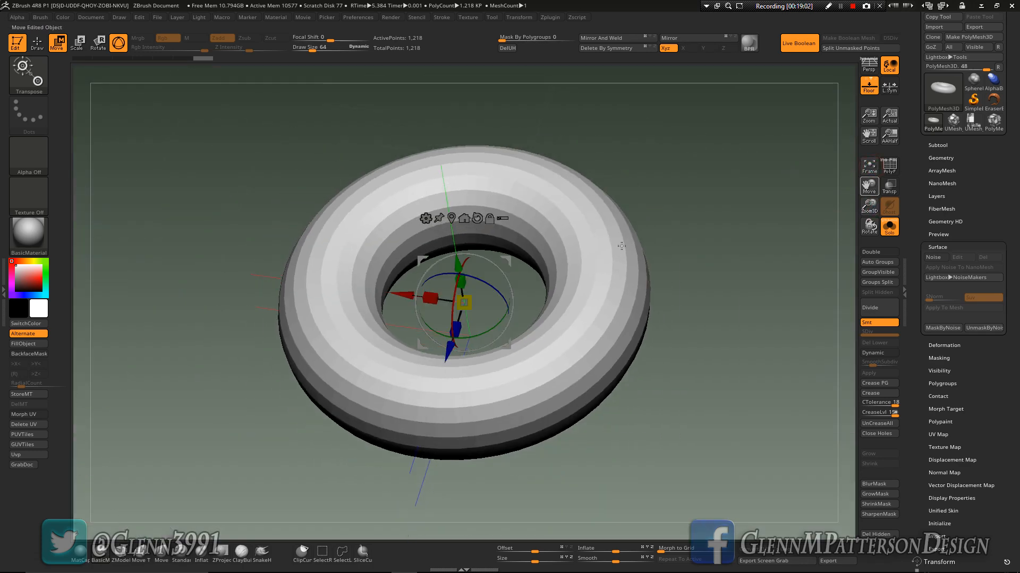
pyautogui.press('q')
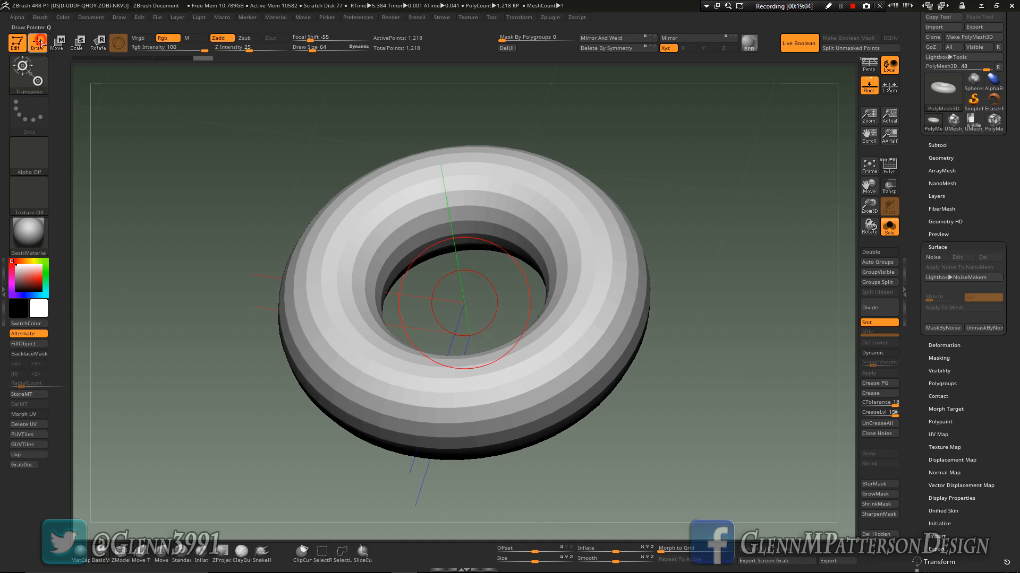
pyautogui.click(868, 86)
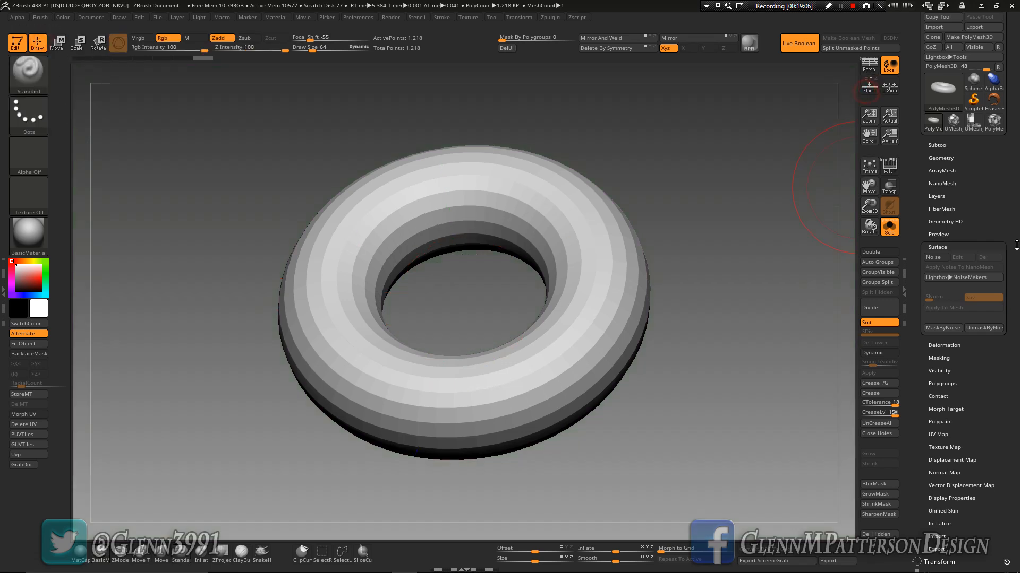
# - Add a UV-based surface noise to the ring with a horizontally flipped noise curve and the Depth image as alpha
pyautogui.click(935, 258)
pyautogui.click(904, 487)
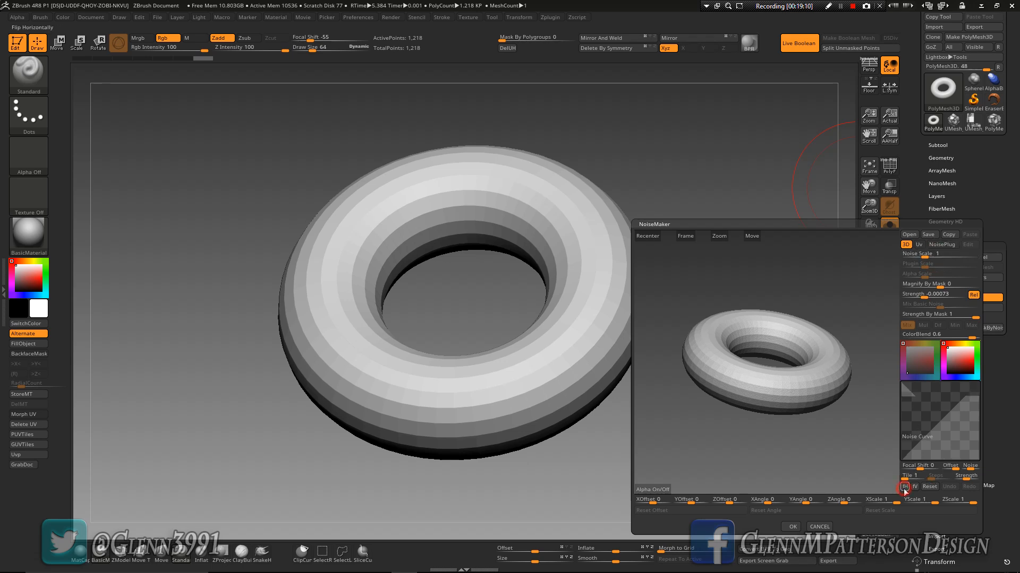
pyautogui.click(918, 245)
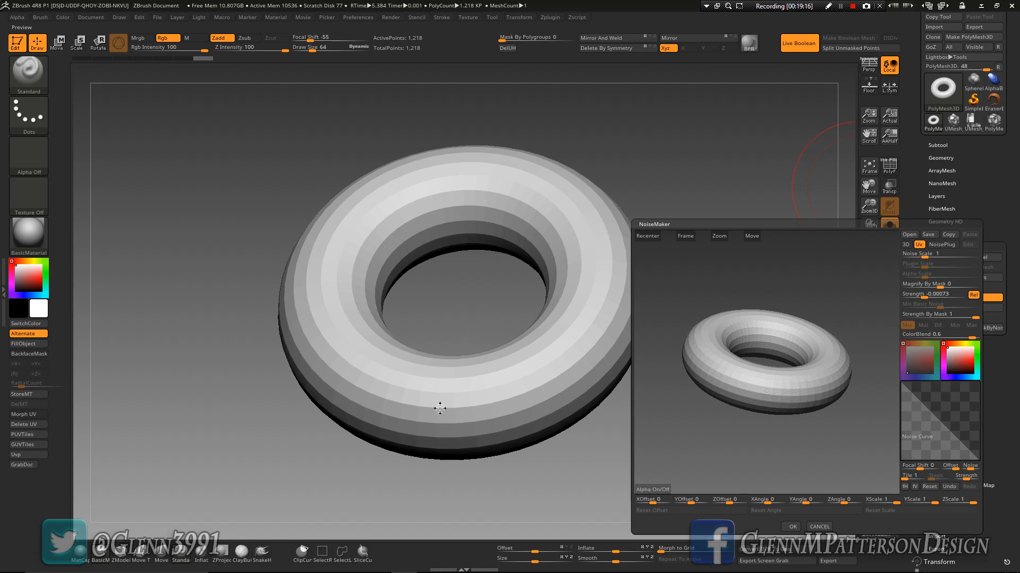
pyautogui.click(655, 494)
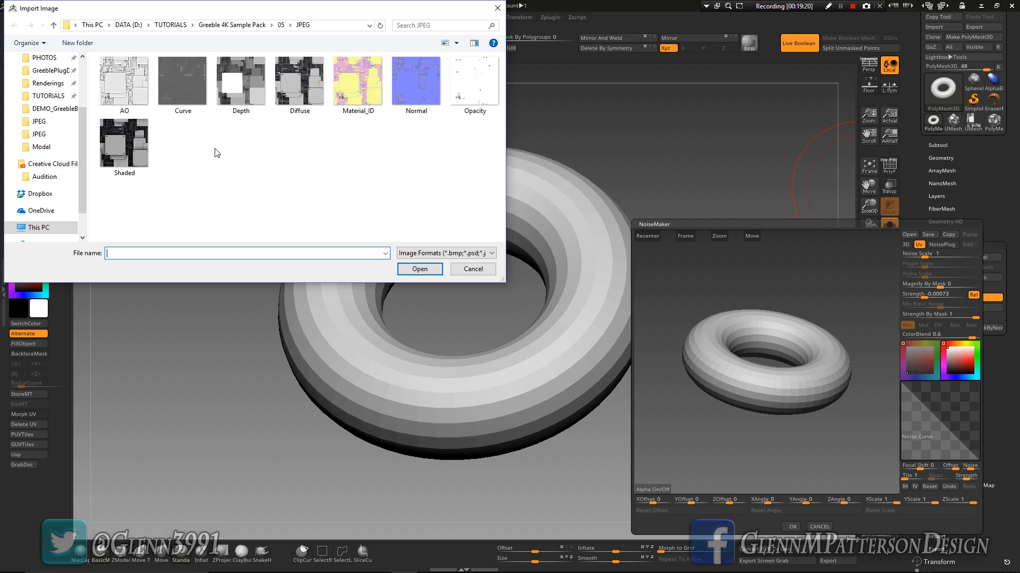
pyautogui.doubleClick(230, 80)
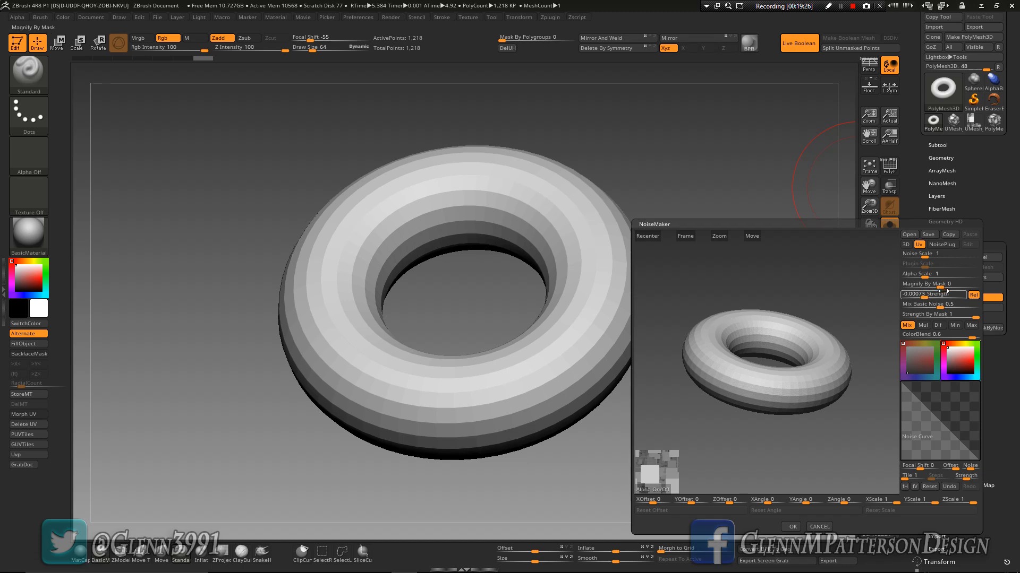
# - Set the noise's Mix Basic Noise to 0, Strength to 0.3 and ColorBlend to -1, and accept the noise
pyautogui.moveTo(942, 307)
pyautogui.mouseDown()
pyautogui.moveTo(903, 308)
pyautogui.moveTo(950, 297)
pyautogui.mouseUp()
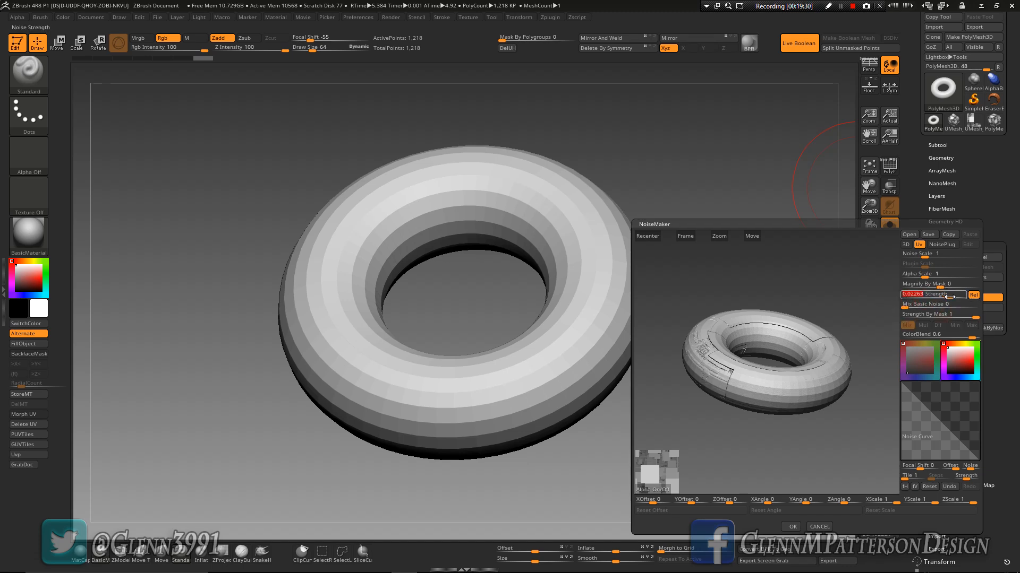
pyautogui.write('.2')
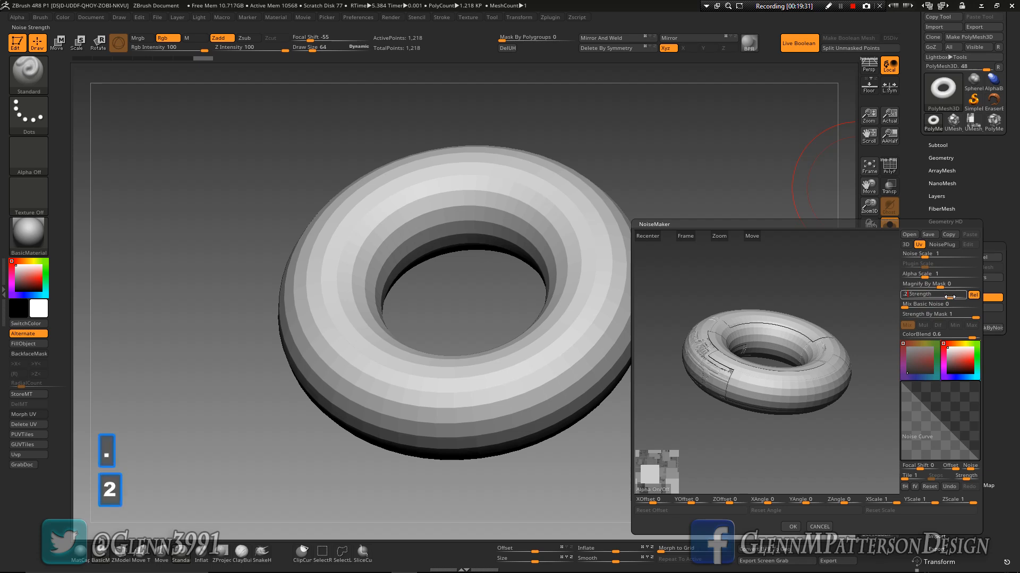
pyautogui.press('BackSpace')
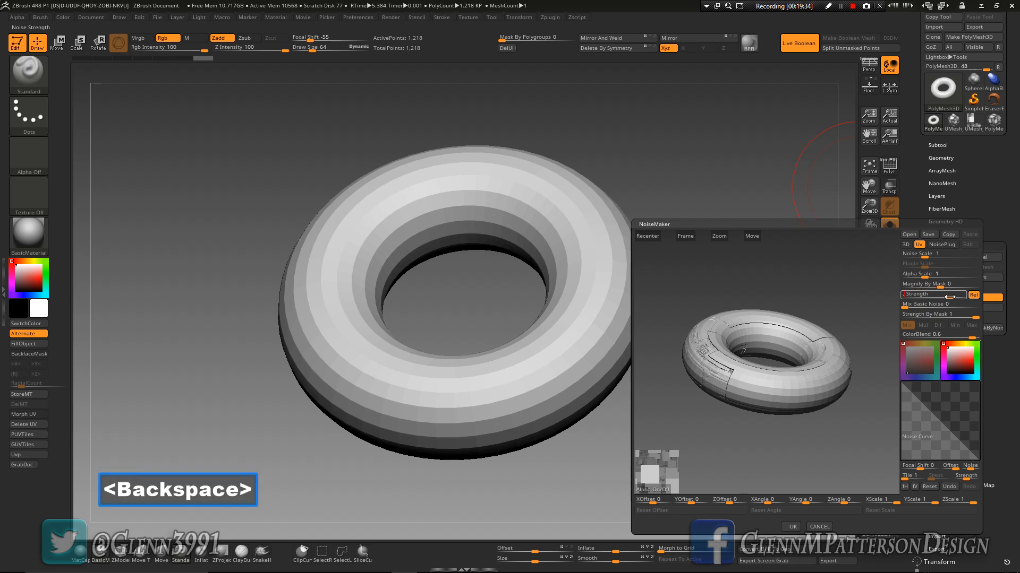
pyautogui.write('3')
pyautogui.press('Return')
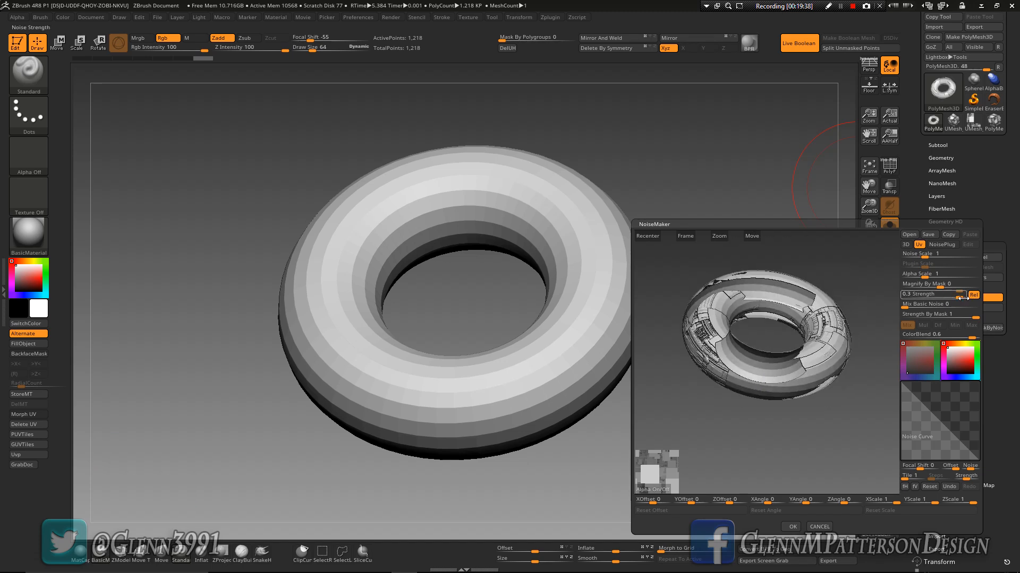
pyautogui.moveTo(949, 340); pyautogui.dragTo(883, 336)
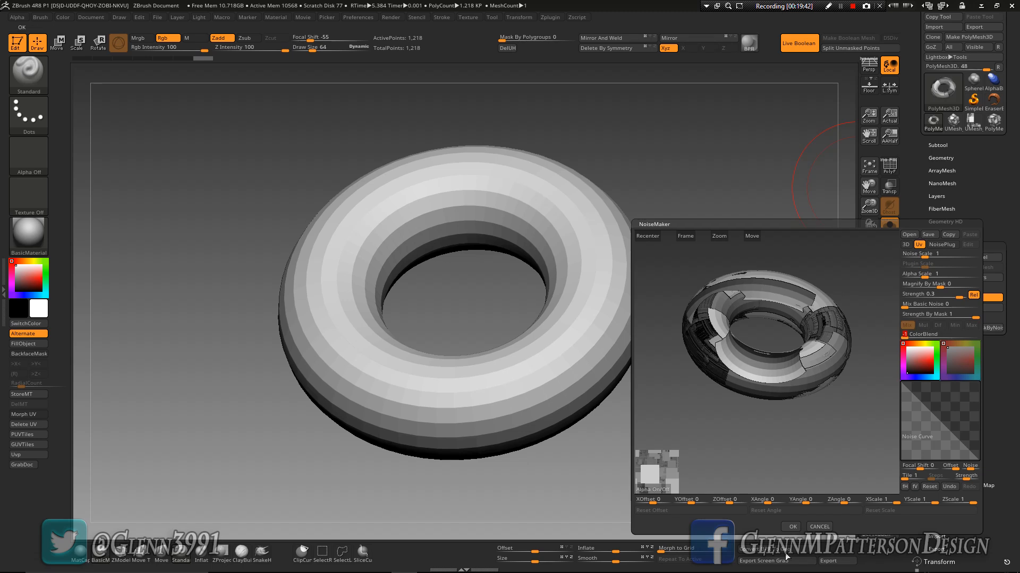
pyautogui.click(791, 528)
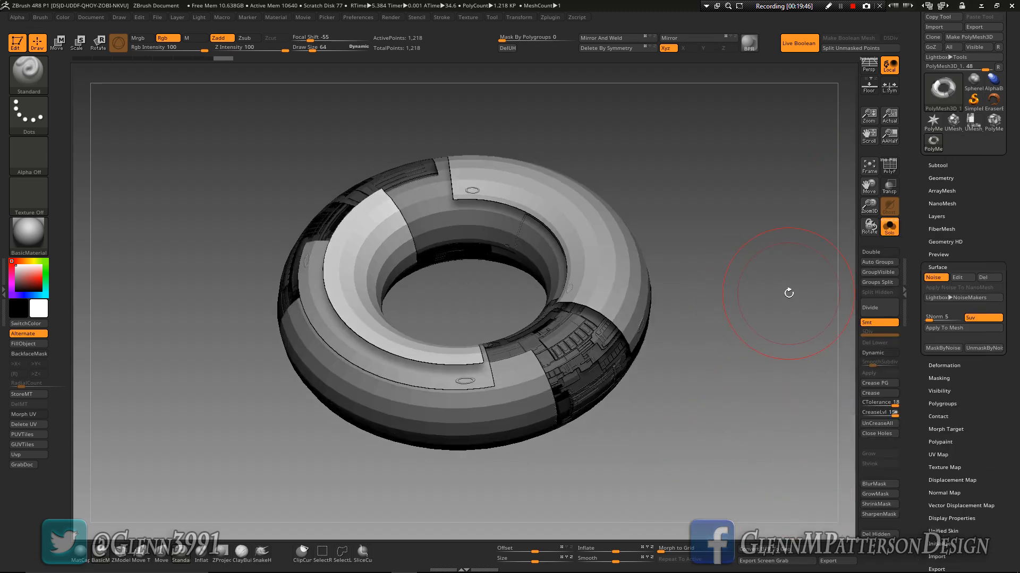
# - Enable Dynamic Subdivision on the ring with SmoothSubdiv 3 and set the noise's Alpha Scale to 0.5
pyautogui.press('d')
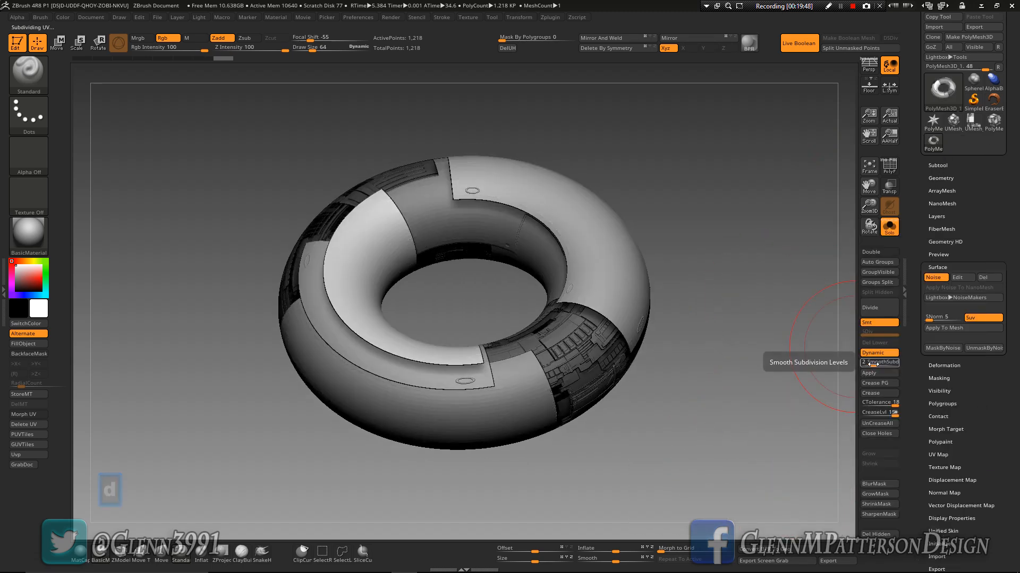
pyautogui.moveTo(873, 365); pyautogui.dragTo(877, 365)
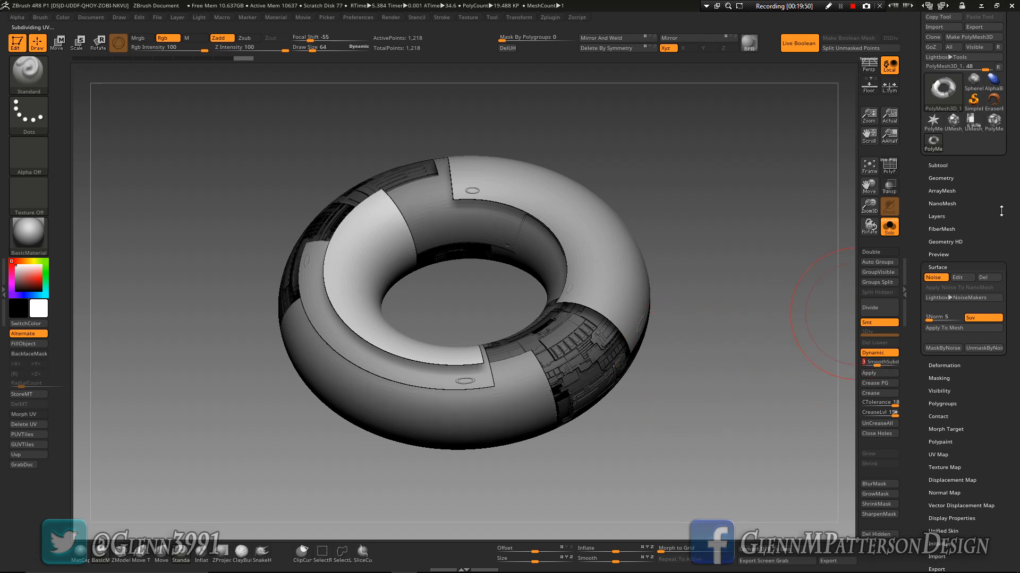
pyautogui.click(958, 278)
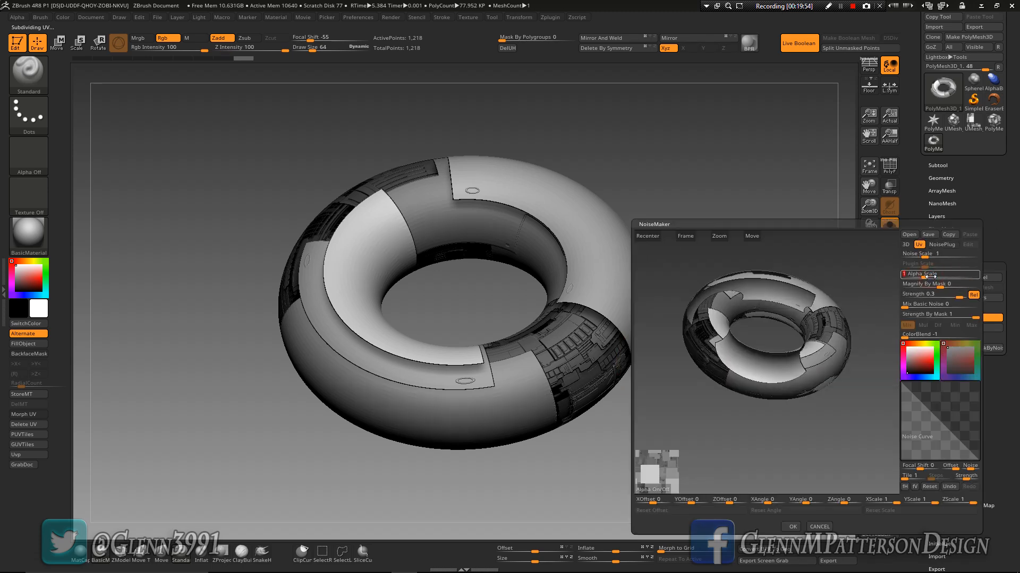
pyautogui.write('.5')
pyautogui.press('Return')
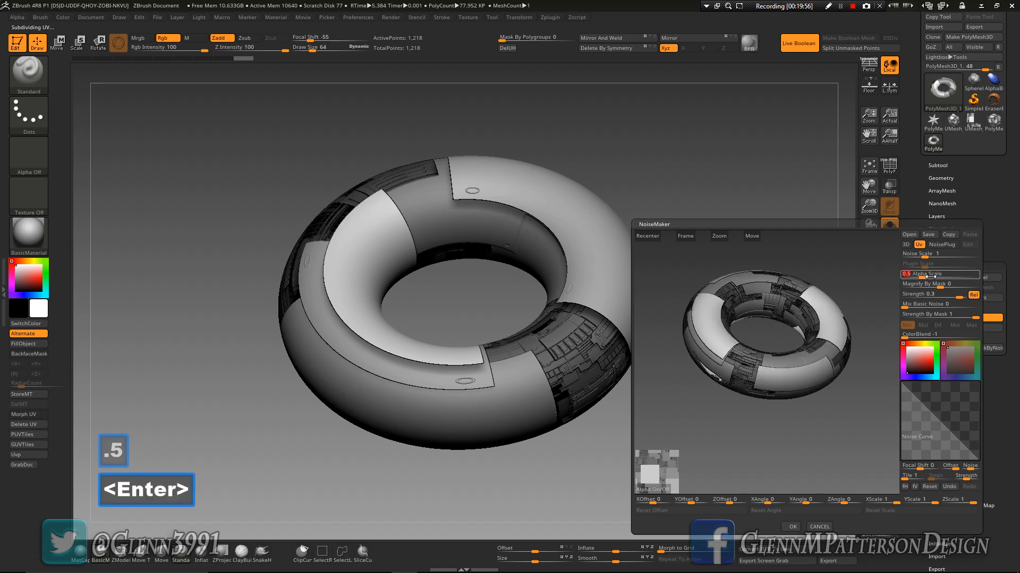
pyautogui.click(792, 527)
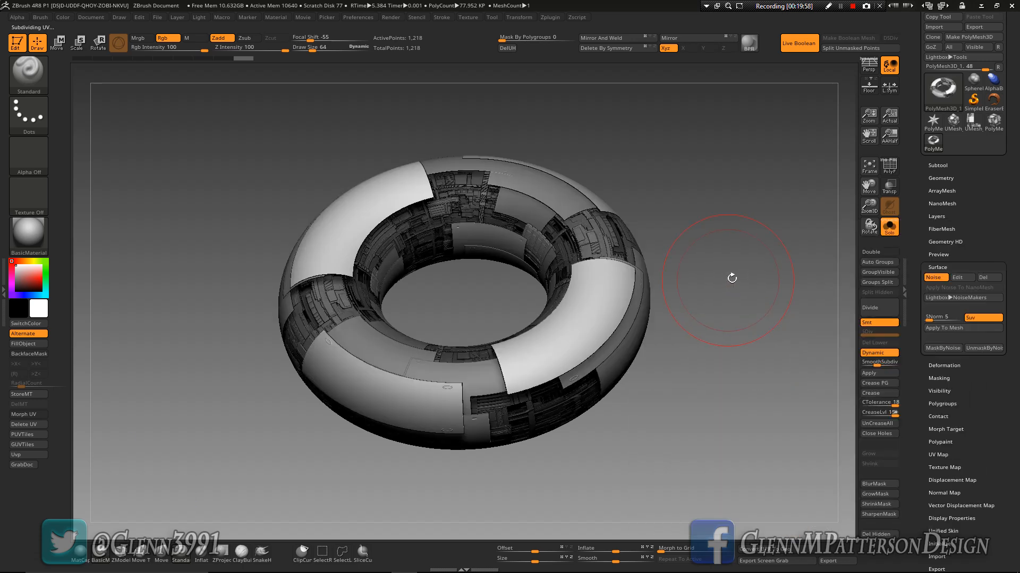
# - Turn off Live Boolean and make a BPR render of the noise-covered ring
pyautogui.moveTo(746, 382)
pyautogui.mouseDown()
pyautogui.moveTo(759, 329)
pyautogui.moveTo(755, 395)
pyautogui.mouseUp()
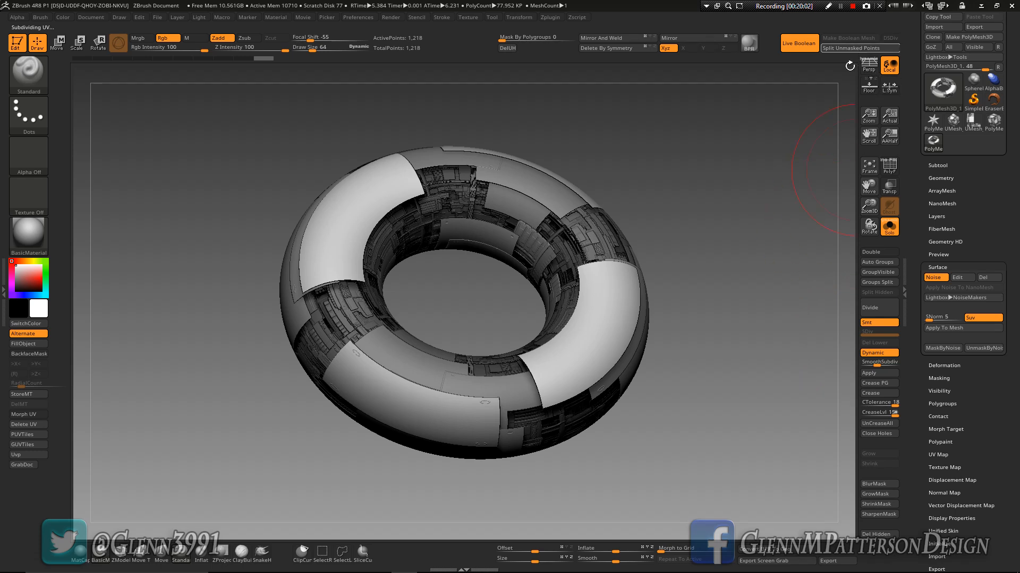
pyautogui.click(798, 43)
pyautogui.click(749, 45)
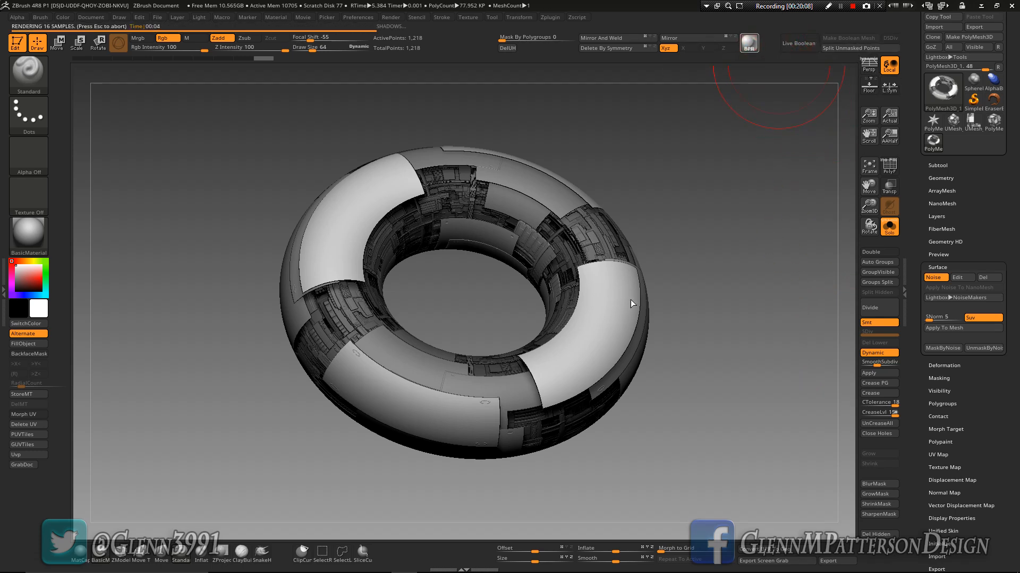
pyautogui.moveTo(670, 266); pyautogui.dragTo(670, 264)
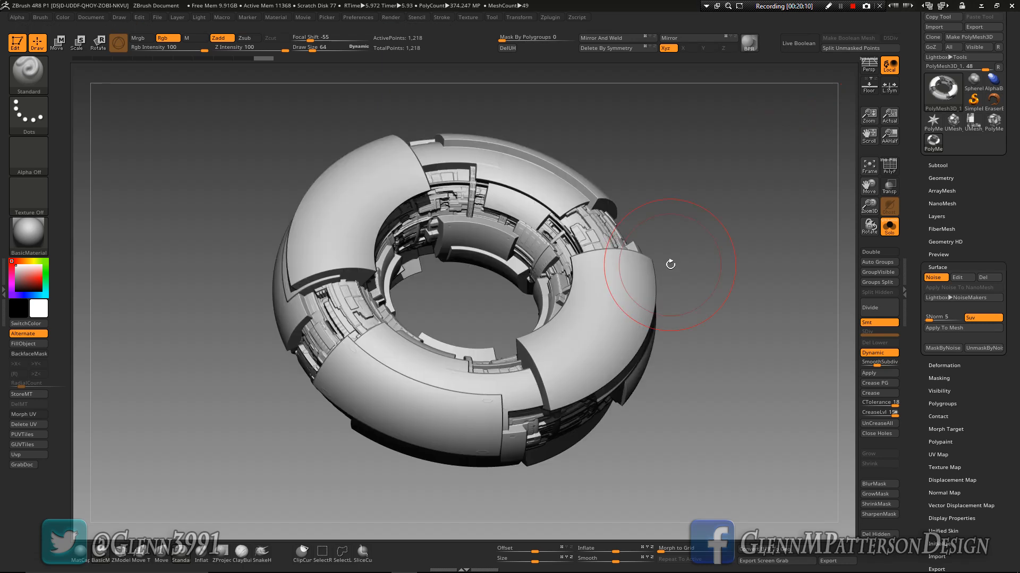
# - Tilt the ring to a lower viewing angle, check its subtool list, and make another BPR render
pyautogui.moveTo(750, 333); pyautogui.dragTo(830, 186)
pyautogui.click(936, 166)
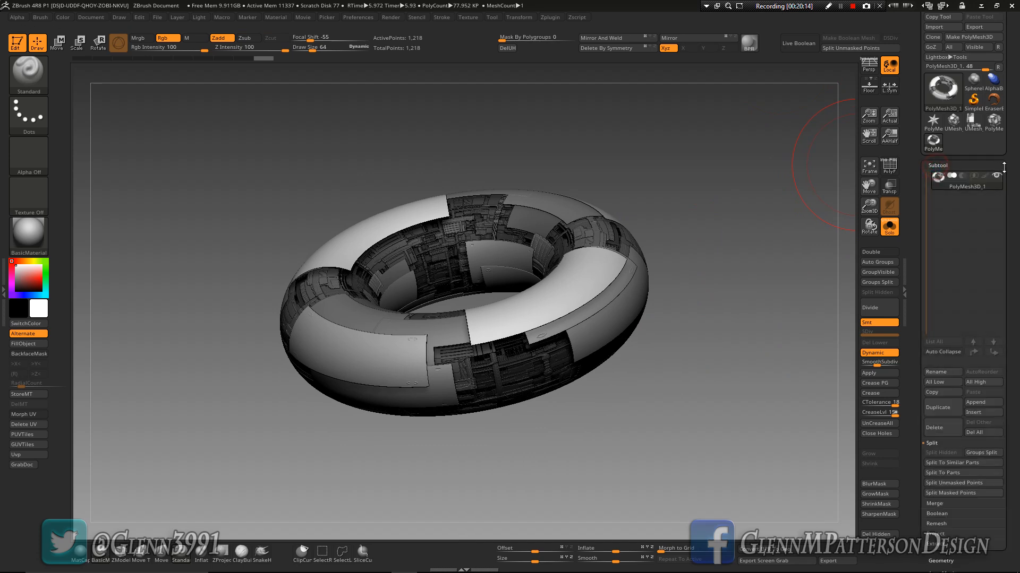
pyautogui.click(936, 165)
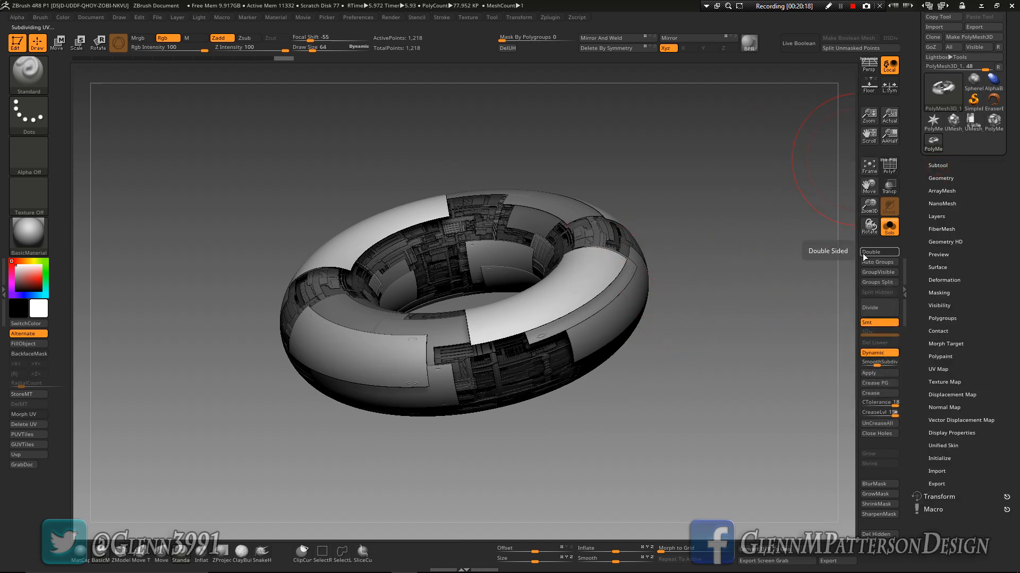
pyautogui.hotkey('shift', 'r')
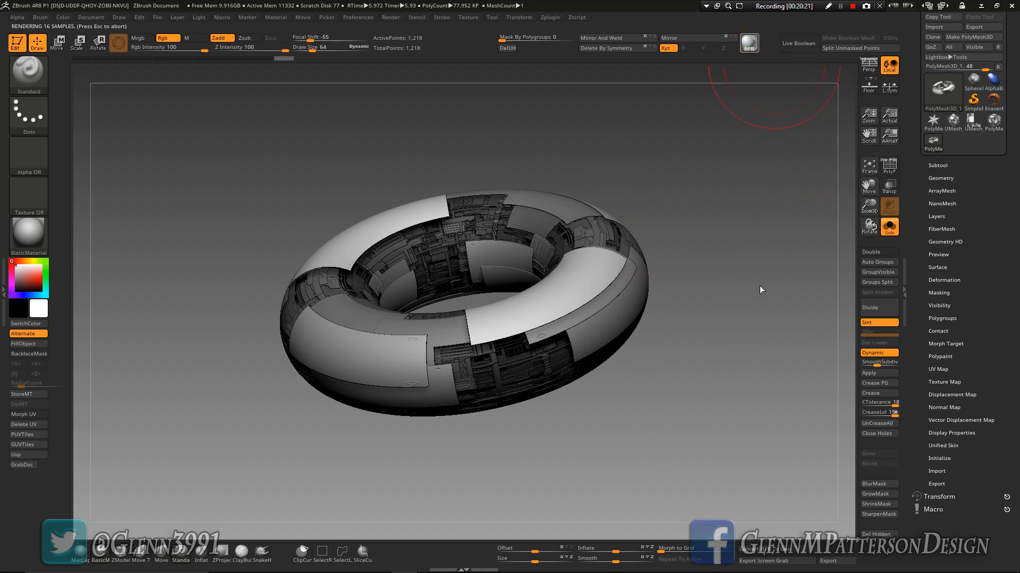
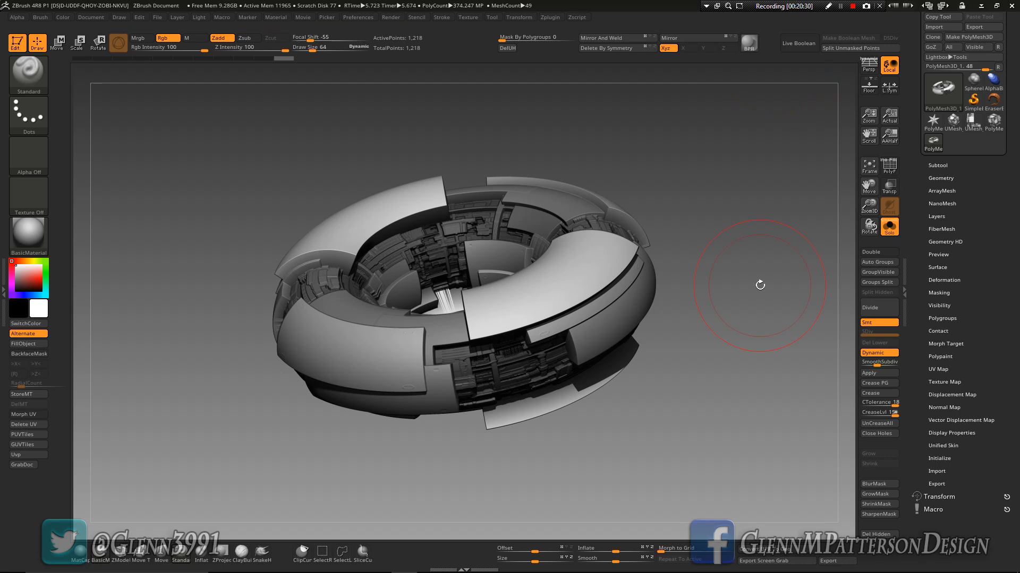
# - Try Mirror And Weld along X on the ring, and undo it
pyautogui.moveTo(737, 303); pyautogui.dragTo(749, 323)
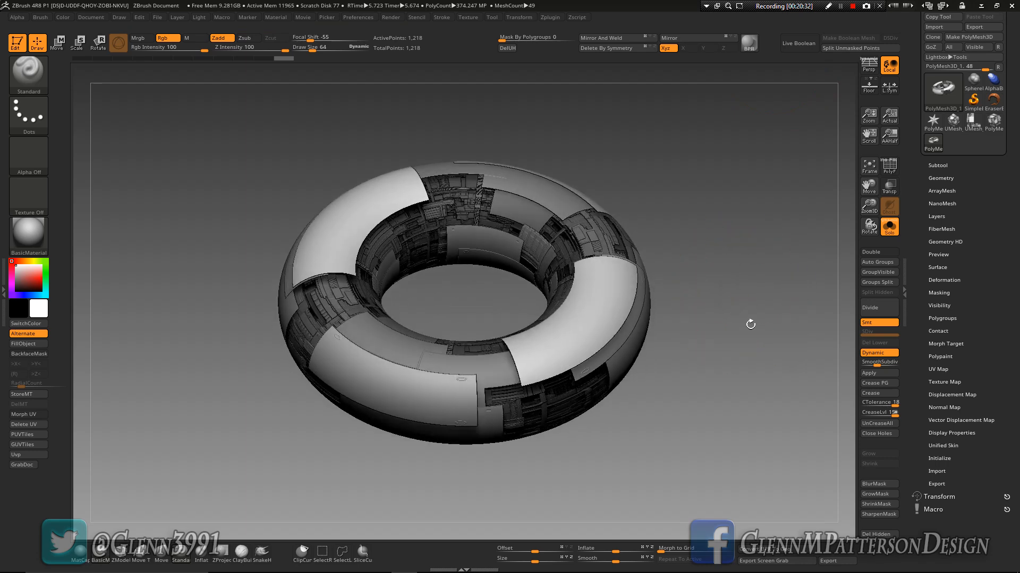
pyautogui.click(938, 179)
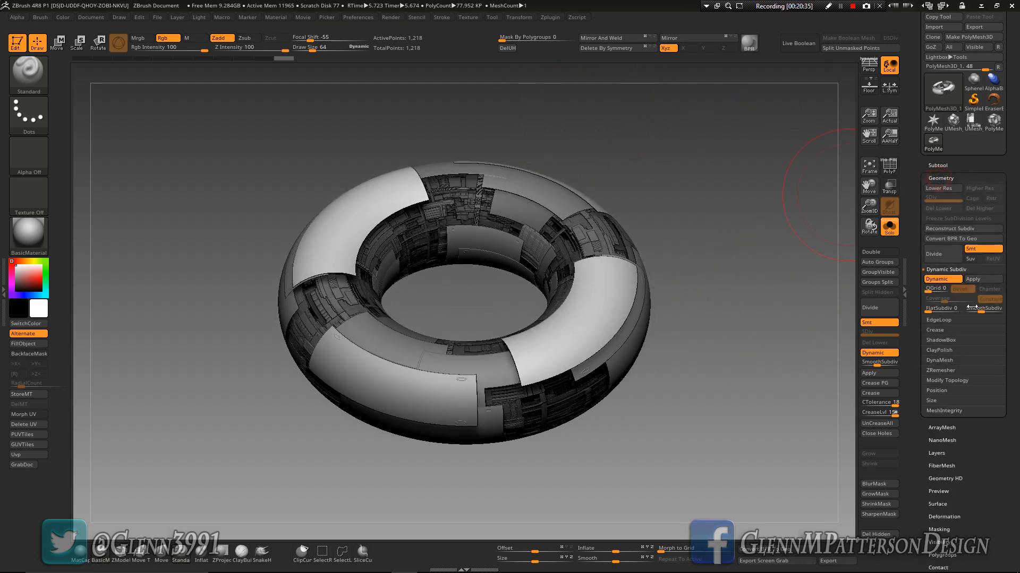
pyautogui.click(937, 379)
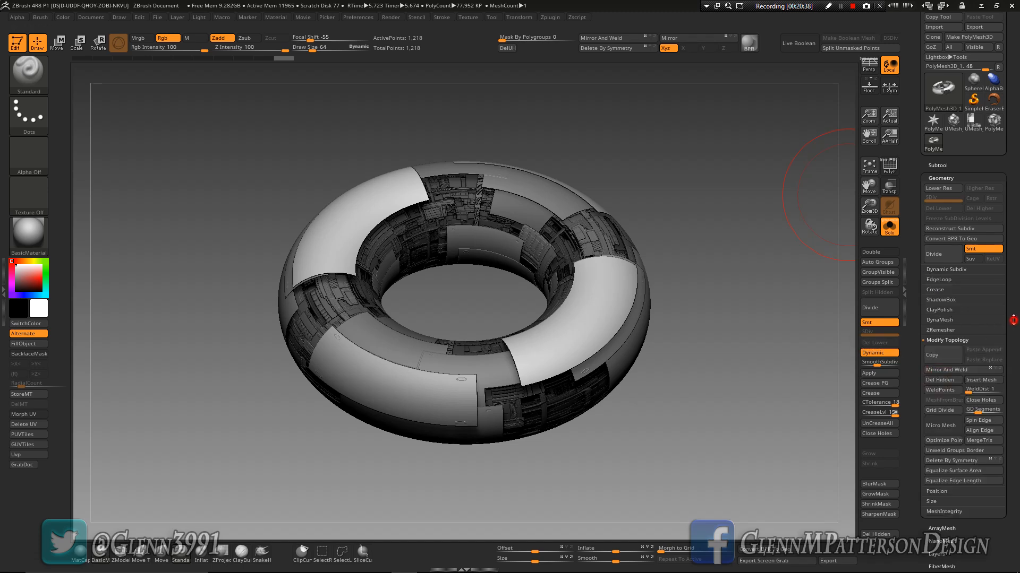
pyautogui.scroll(-3, 1013, 320)
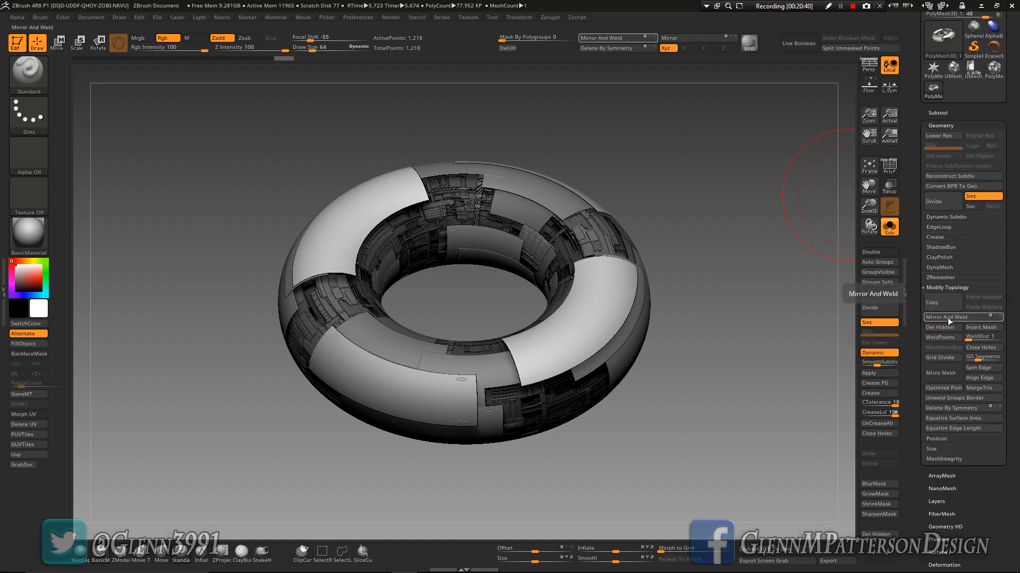
pyautogui.click(948, 318)
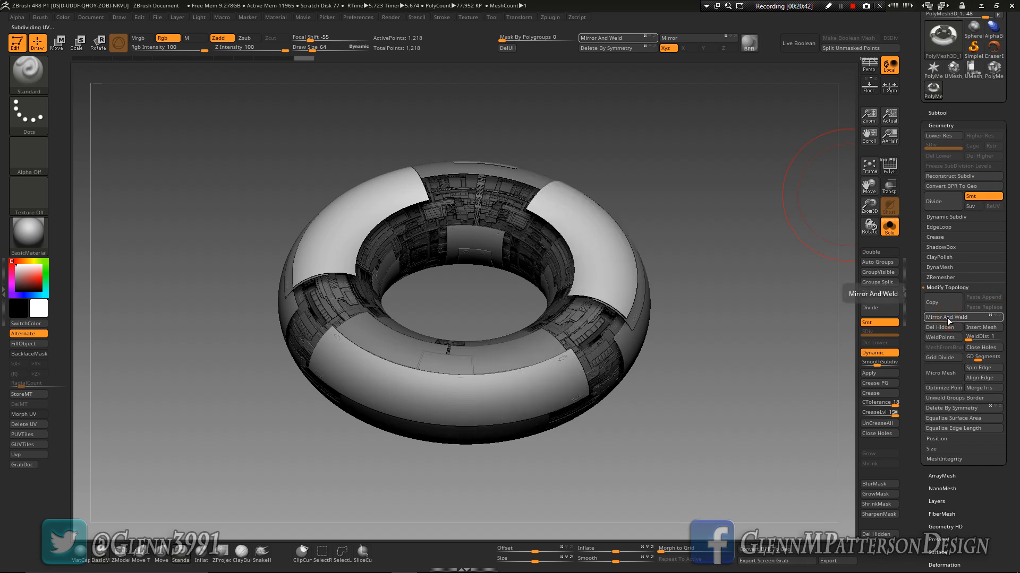
pyautogui.click(59, 47)
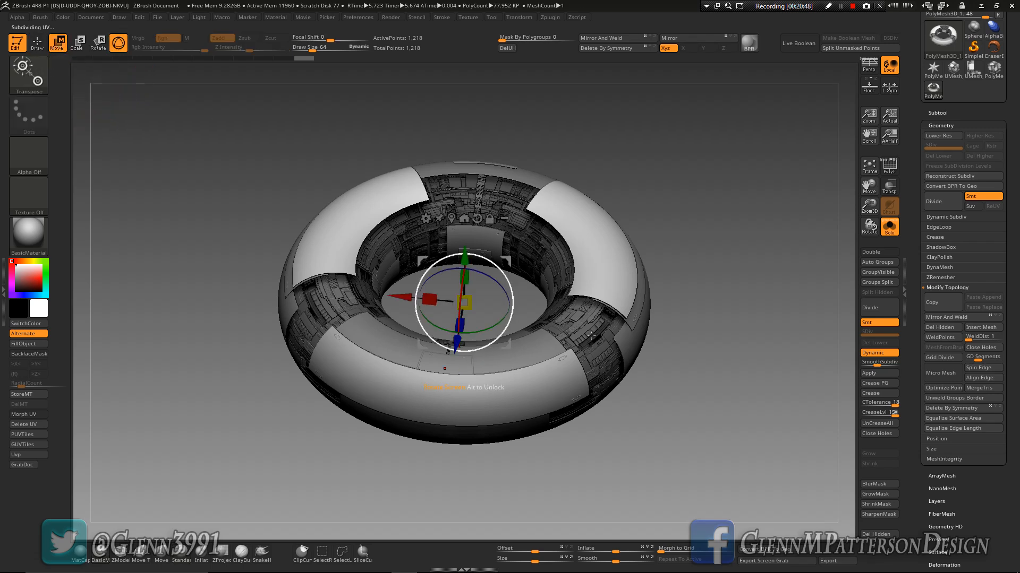
pyautogui.press('ctrl')
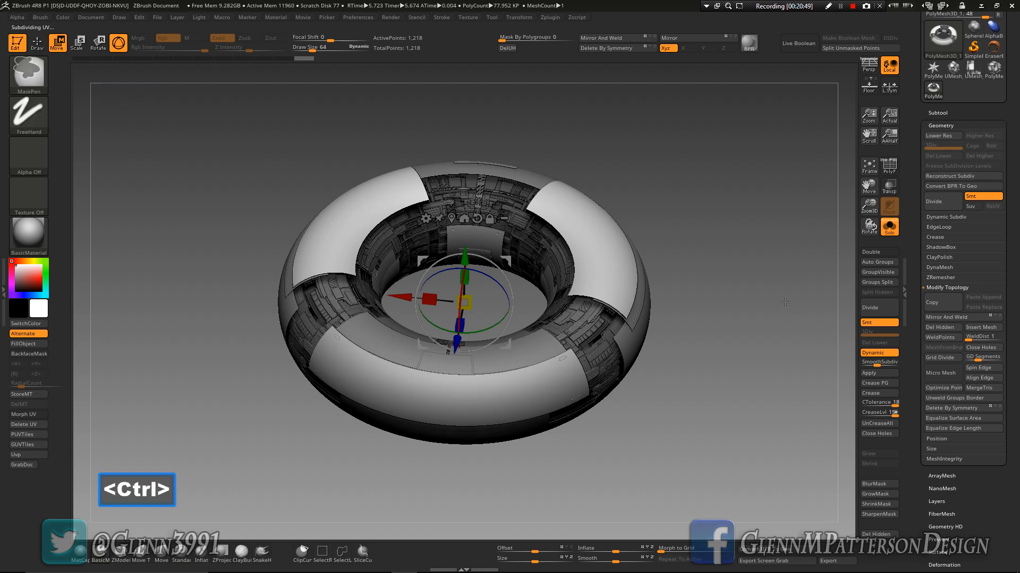
pyautogui.hotkey('ctrl', 'z')
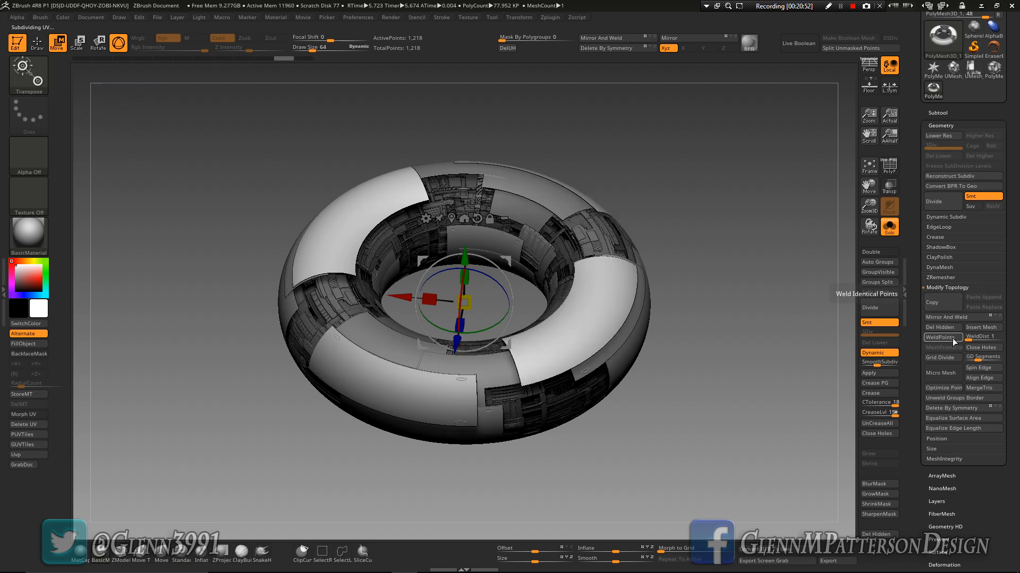
# - Flip the ring along X with the Mirror deformation
pyautogui.keyDown('shift'); pyautogui.click(940, 564); pyautogui.keyUp('shift')
pyautogui.moveTo(975, 525); pyautogui.dragTo(976, 431)
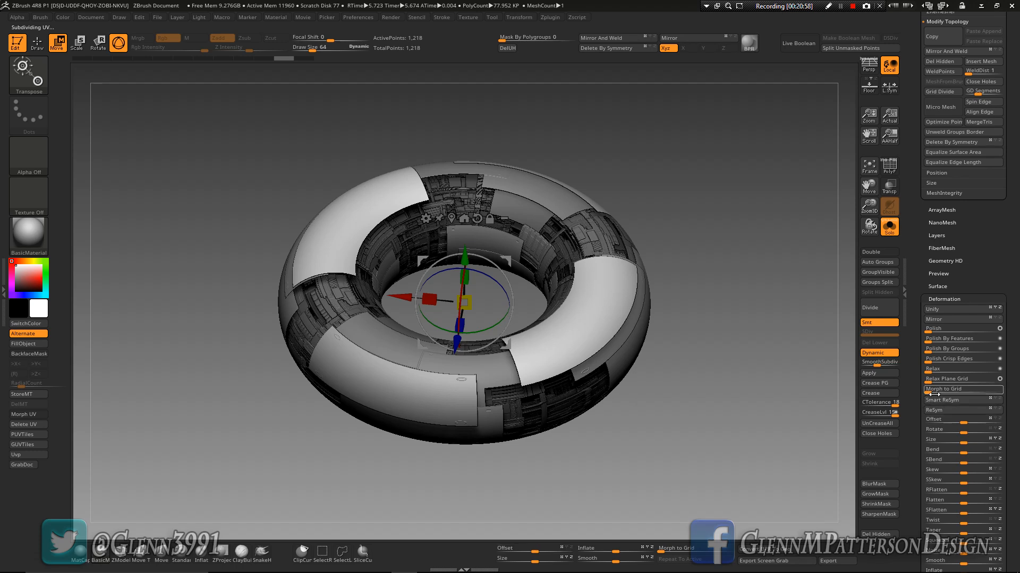
pyautogui.click(945, 323)
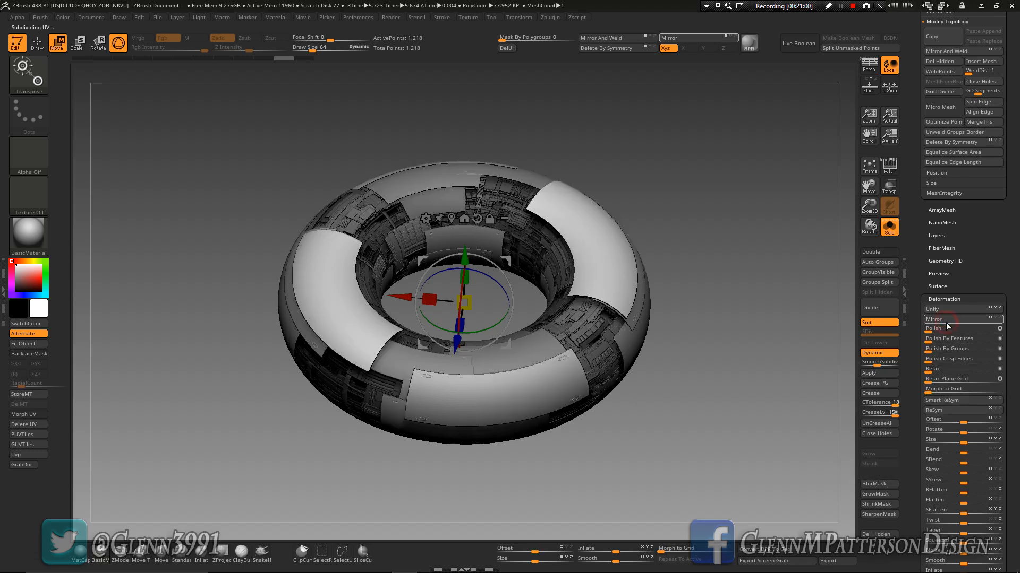
# - Try Mirror And Weld along X on the flipped ring, and undo it
pyautogui.click(953, 52)
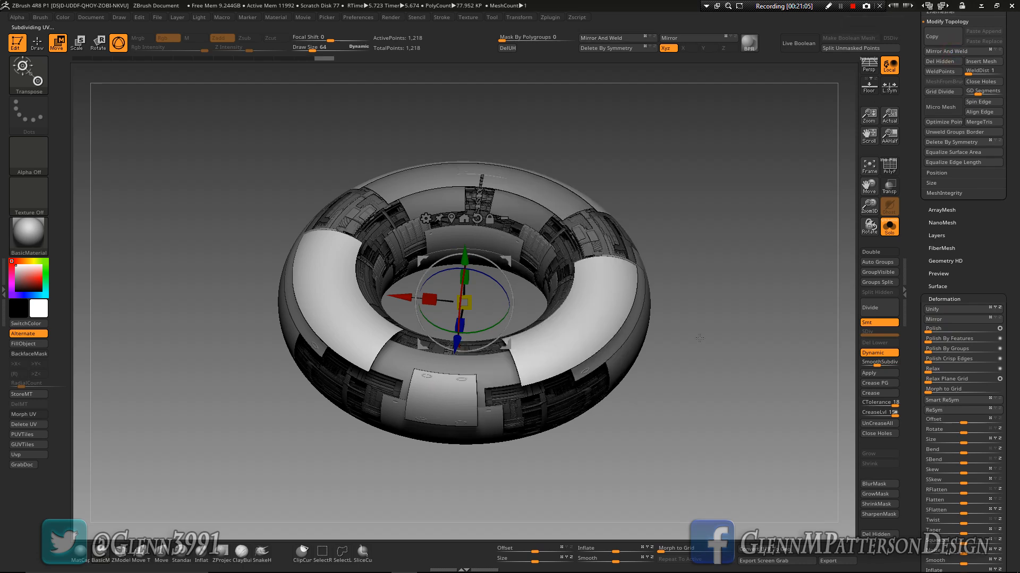
pyautogui.press('ctrl')
pyautogui.press('ctrl')
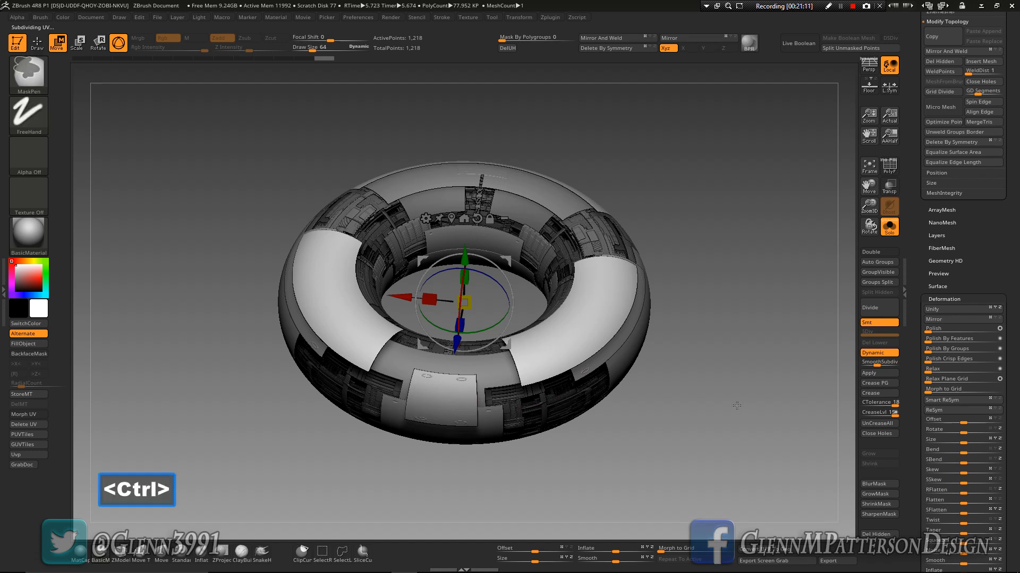
pyautogui.hotkey('ctrl', 'z')
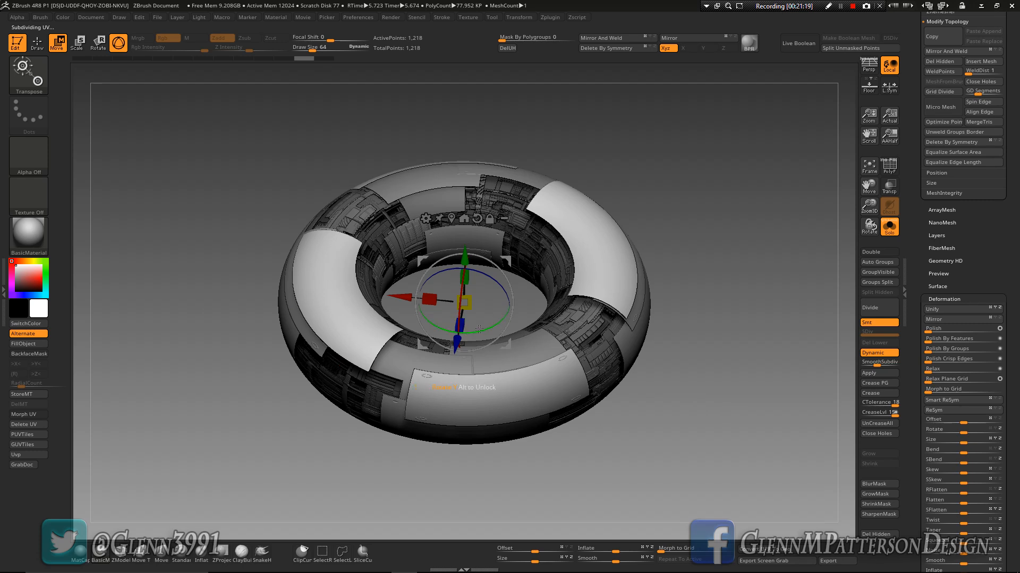
# - Rotate the ring about its Y axis in snapped increments, then try Mirror And Weld and undo only the weld
pyautogui.moveTo(476, 331); pyautogui.dragTo(507, 321)
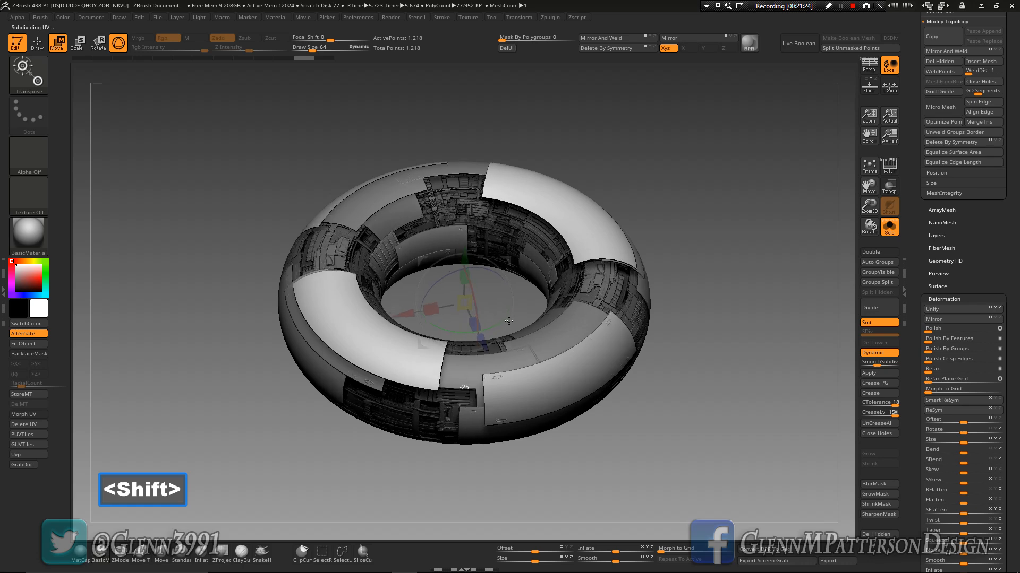
pyautogui.keyDown('shift'); pyautogui.moveTo(509, 321); pyautogui.dragTo(510, 321); pyautogui.keyUp('shift')
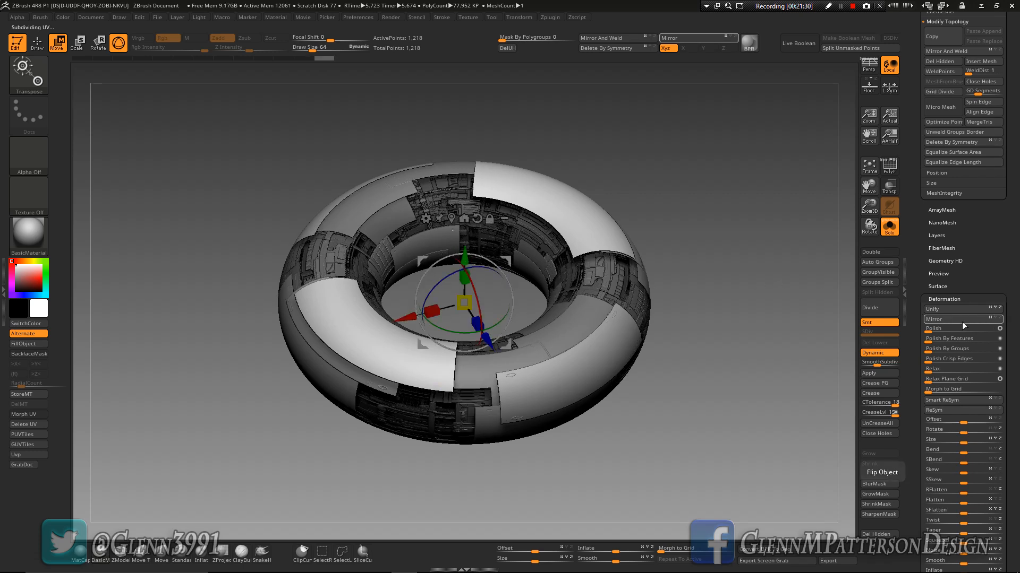
pyautogui.click(951, 51)
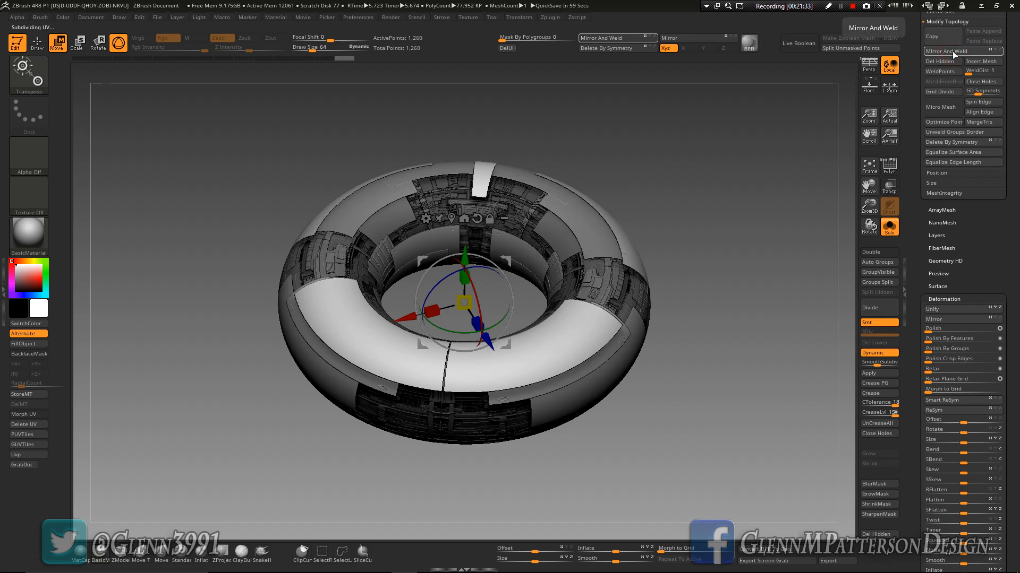
pyautogui.hotkey('ctrl', 'z')
# - Rotate the ring slightly back about its Y axis, apply Mirror And Weld along X, and inspect the seam from several angles
pyautogui.keyDown('shift'); pyautogui.moveTo(501, 319); pyautogui.dragTo(494, 321); pyautogui.keyUp('shift')
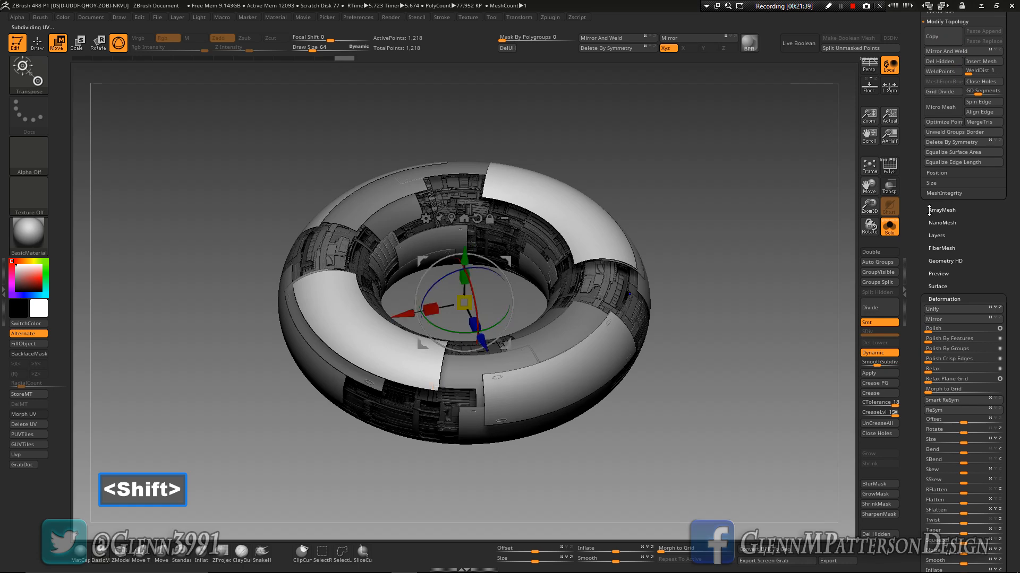
pyautogui.click(946, 52)
pyautogui.moveTo(674, 491); pyautogui.dragTo(693, 452)
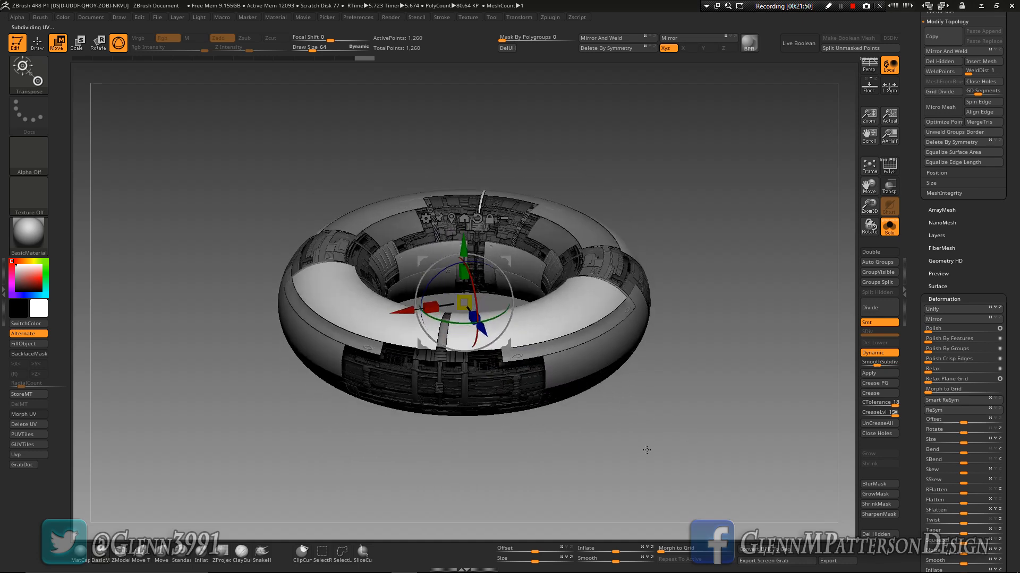
pyautogui.moveTo(657, 416)
pyautogui.mouseDown()
pyautogui.moveTo(675, 354)
pyautogui.moveTo(668, 412)
pyautogui.mouseUp()
pyautogui.moveTo(682, 370); pyautogui.dragTo(677, 379)
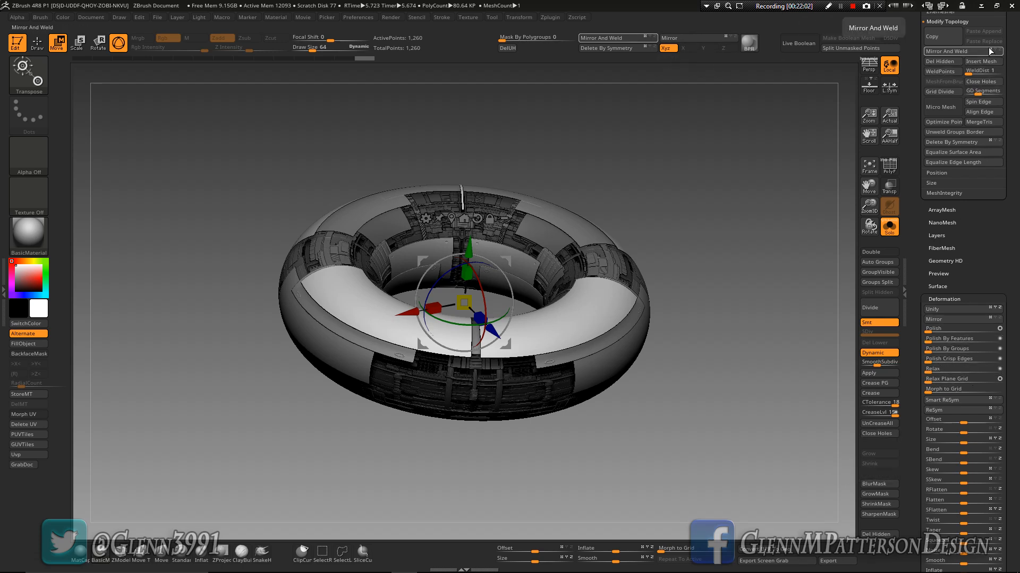
# - Apply Mirror And Weld along Y to the ring and make a BPR render of it
pyautogui.click(958, 52)
pyautogui.moveTo(767, 434)
pyautogui.mouseDown()
pyautogui.moveTo(745, 402)
pyautogui.moveTo(754, 440)
pyautogui.moveTo(761, 410)
pyautogui.moveTo(774, 496)
pyautogui.moveTo(769, 452)
pyautogui.mouseUp()
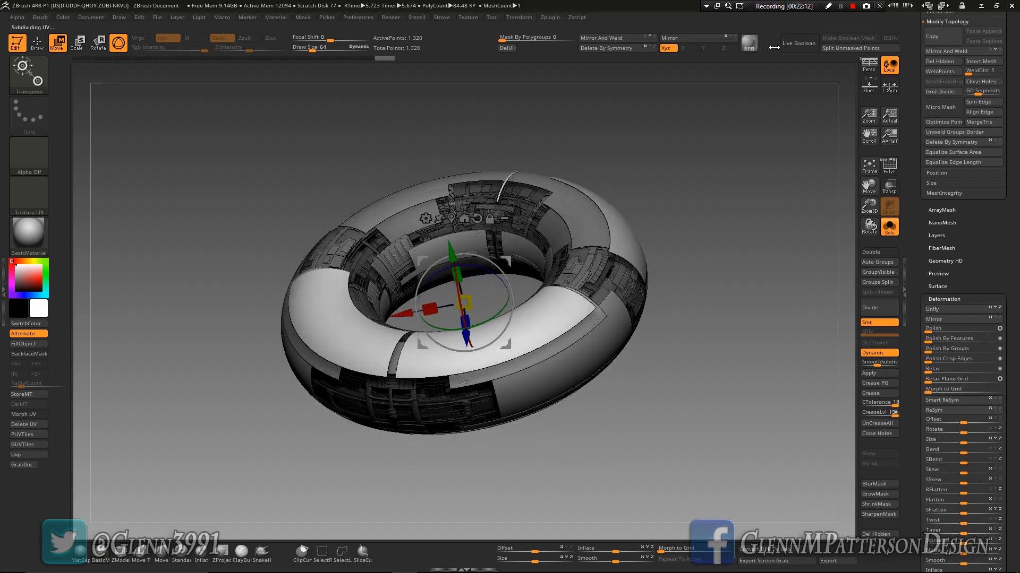
pyautogui.click(749, 43)
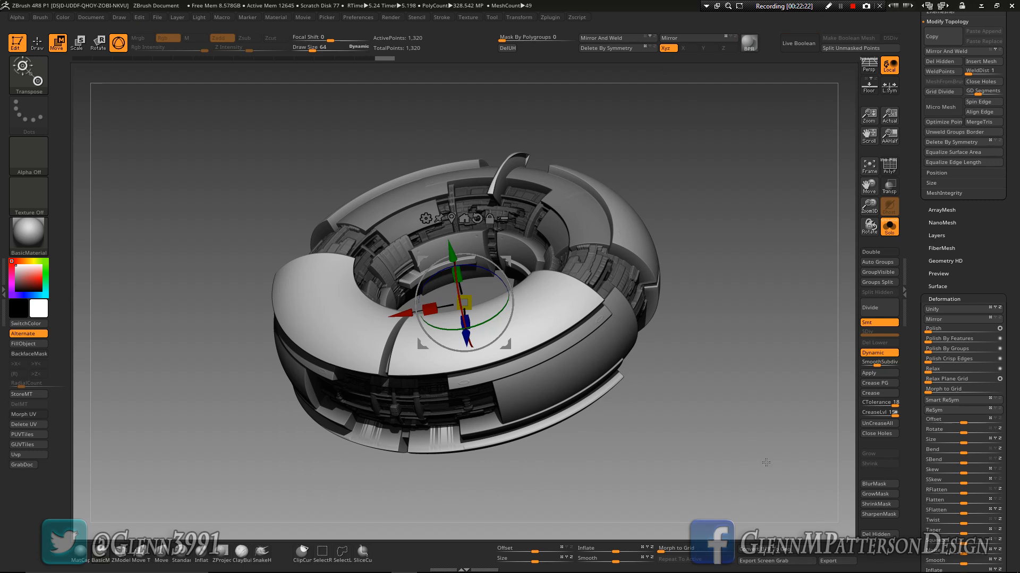
# - Undo both Mirror And Weld operations and the last small rotation of the ring
pyautogui.press('ctrl')
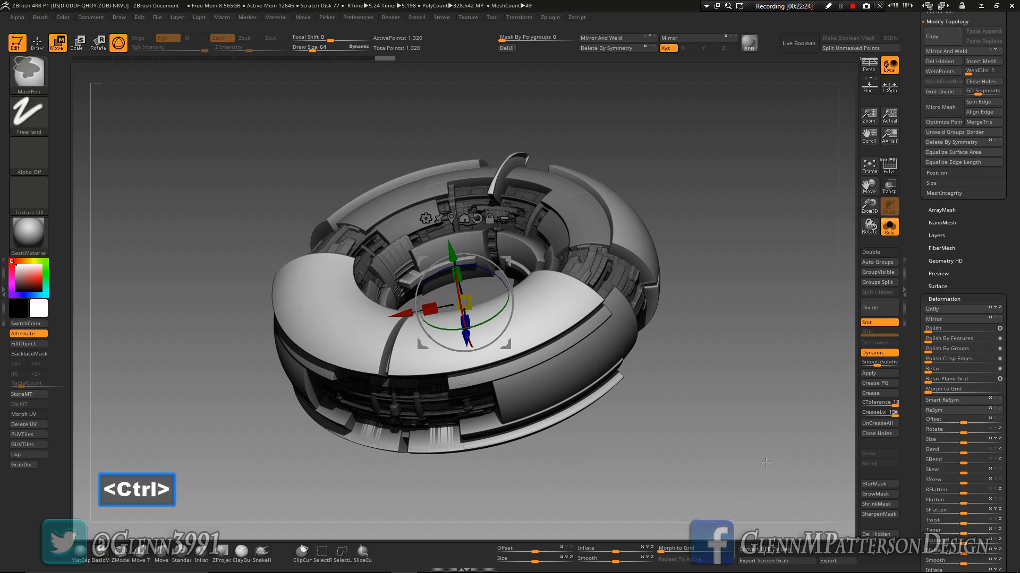
pyautogui.hotkey('ctrl', 'z')
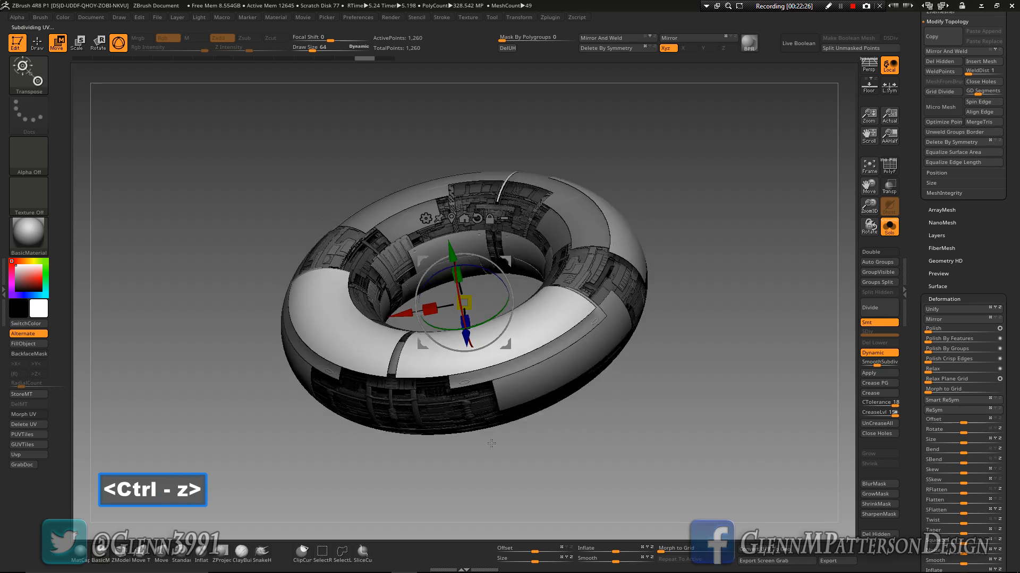
pyautogui.hotkey('ctrl', 'z')
pyautogui.hotkey('ctrl', 'z')
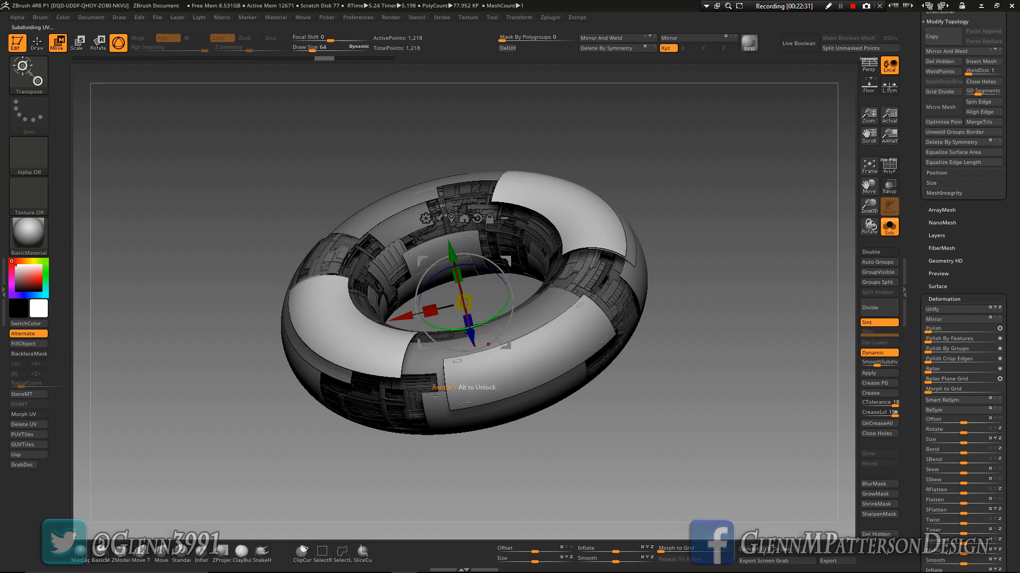
# - Rotate the ring a few degrees about its Y axis, undo a trial Y weld, and apply Mirror And Weld along X
pyautogui.press('shift')
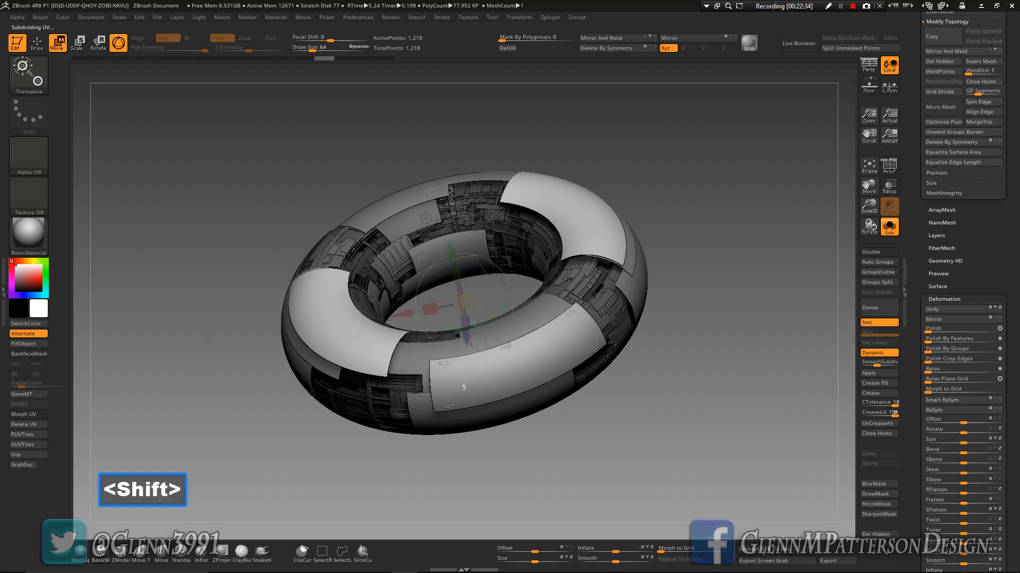
pyautogui.keyDown('shift'); pyautogui.moveTo(475, 325); pyautogui.dragTo(474, 324); pyautogui.keyUp('shift')
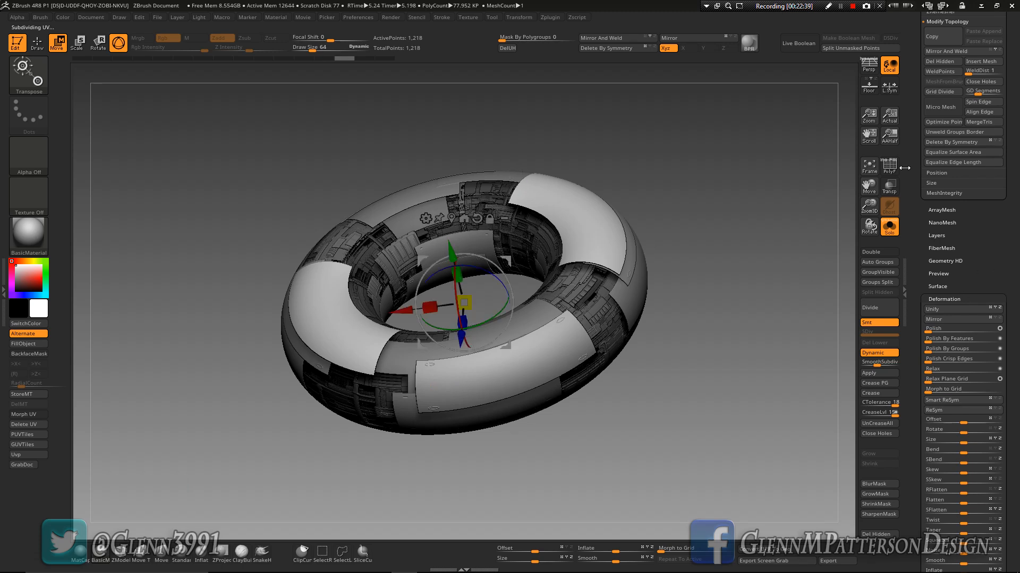
pyautogui.click(996, 51)
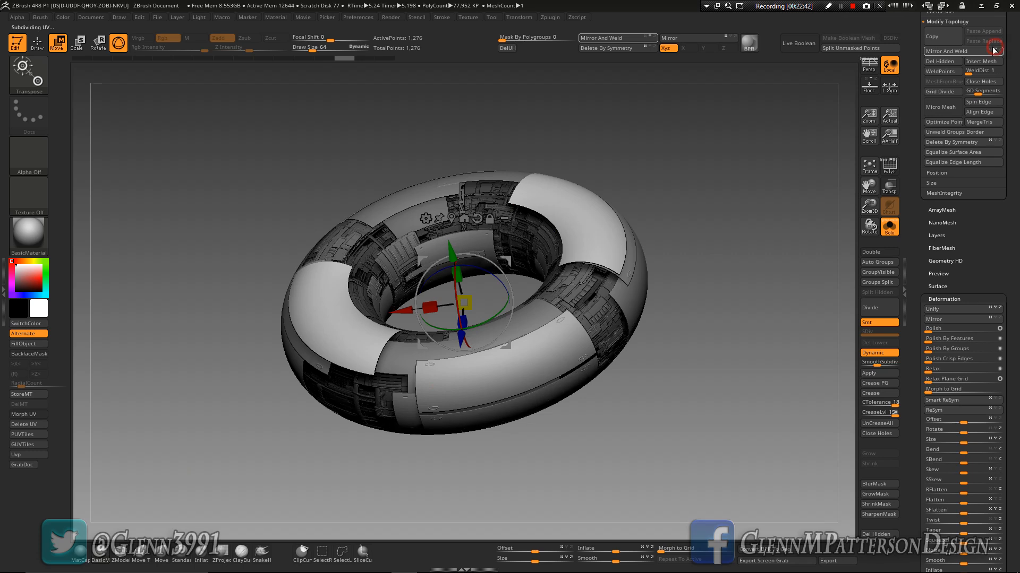
pyautogui.hotkey('ctrl', 'z')
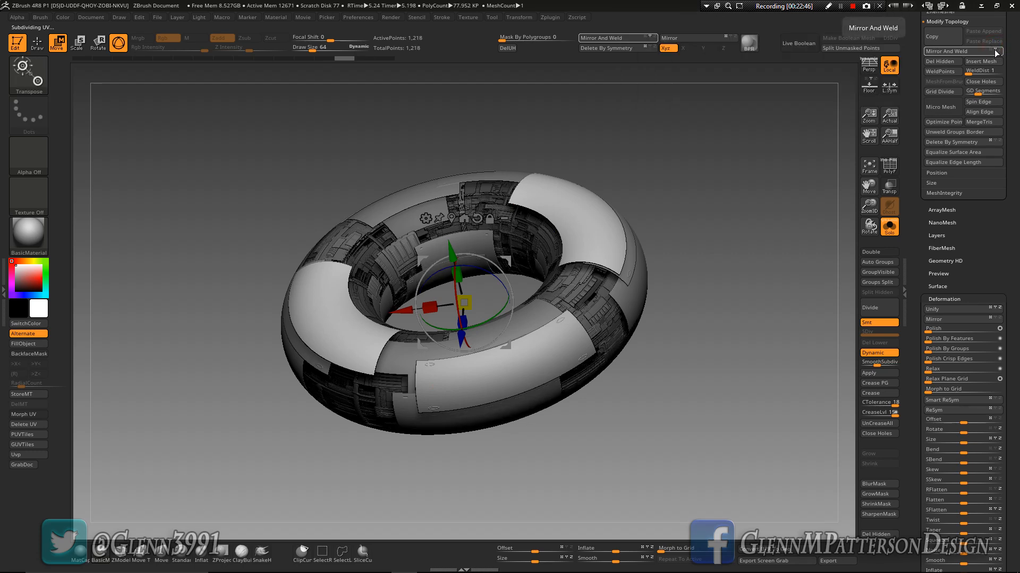
pyautogui.click(956, 52)
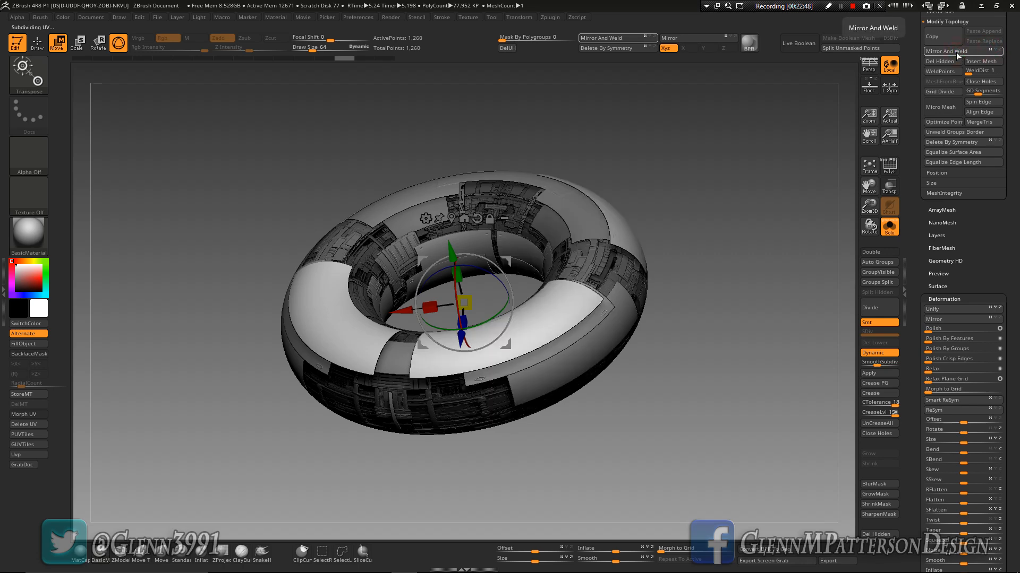
pyautogui.moveTo(709, 346); pyautogui.dragTo(731, 353)
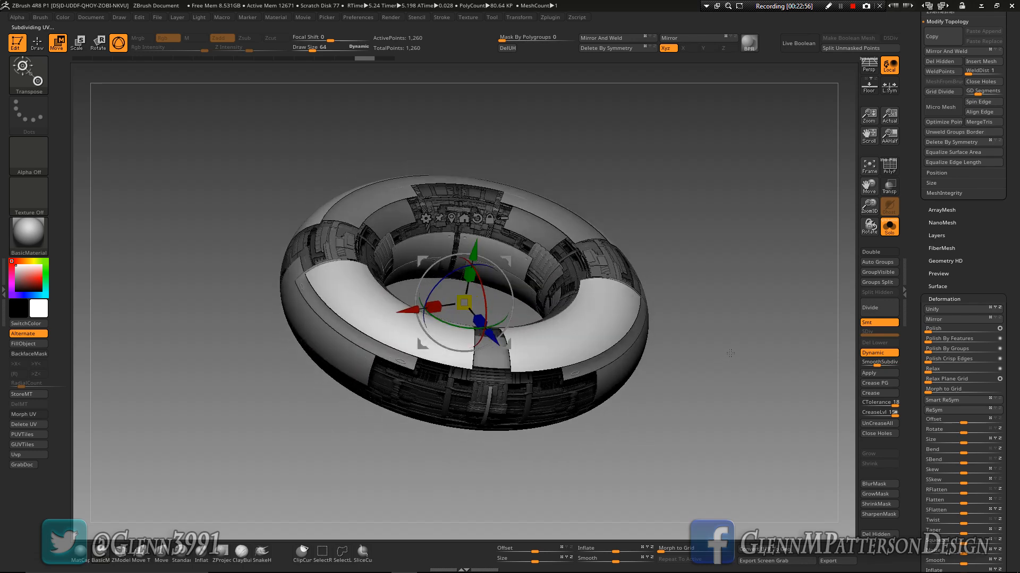
# - Edit the ring's surface noise, set its Strength to 0.2, and accept it
pyautogui.click(937, 286)
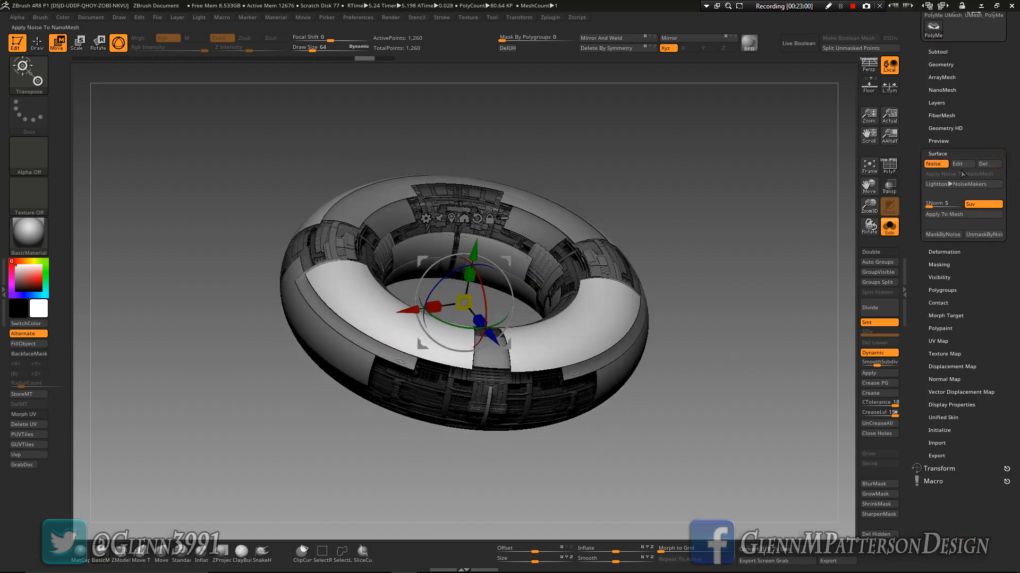
pyautogui.click(961, 164)
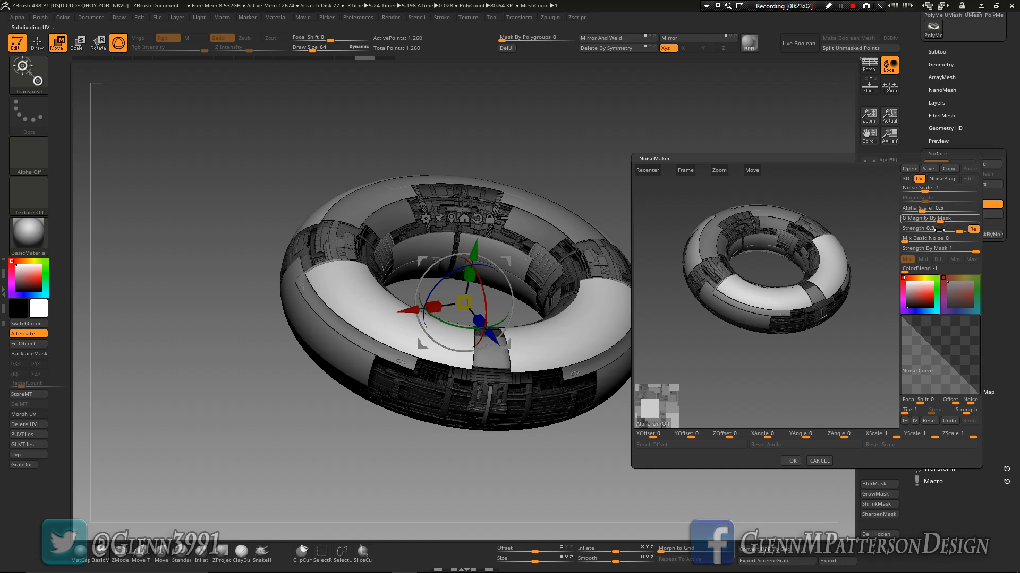
pyautogui.write('.2')
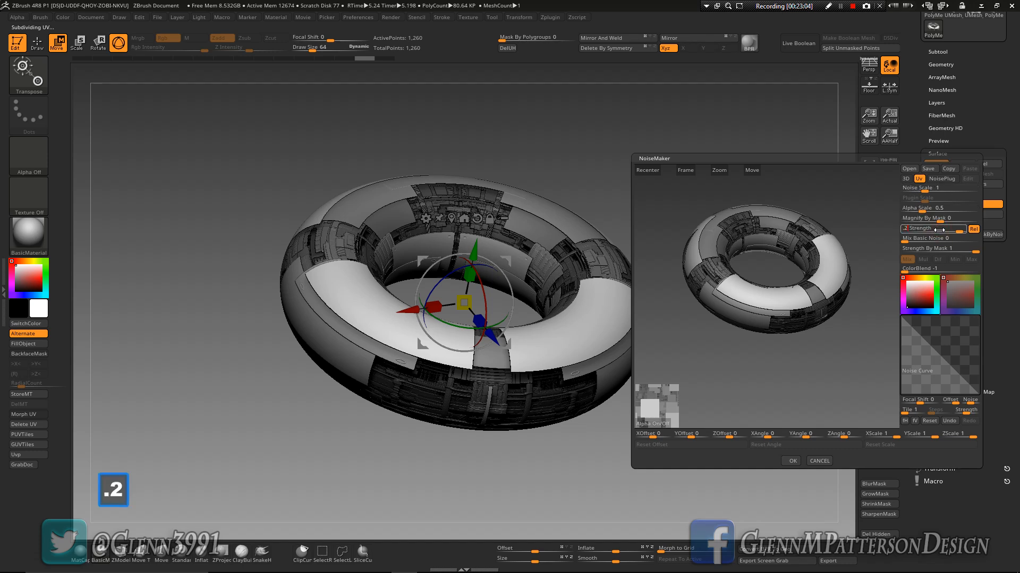
pyautogui.press('Return')
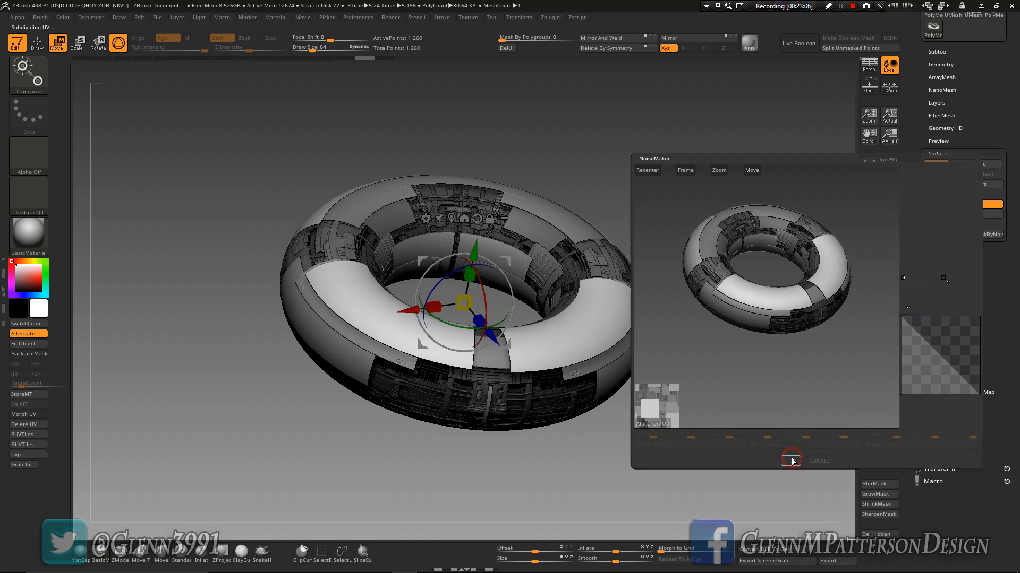
# - Accept the ring's surface noise, make a BPR render of it, and reset the gizmo's orientation
pyautogui.click(792, 461)
pyautogui.moveTo(715, 383); pyautogui.dragTo(772, 260)
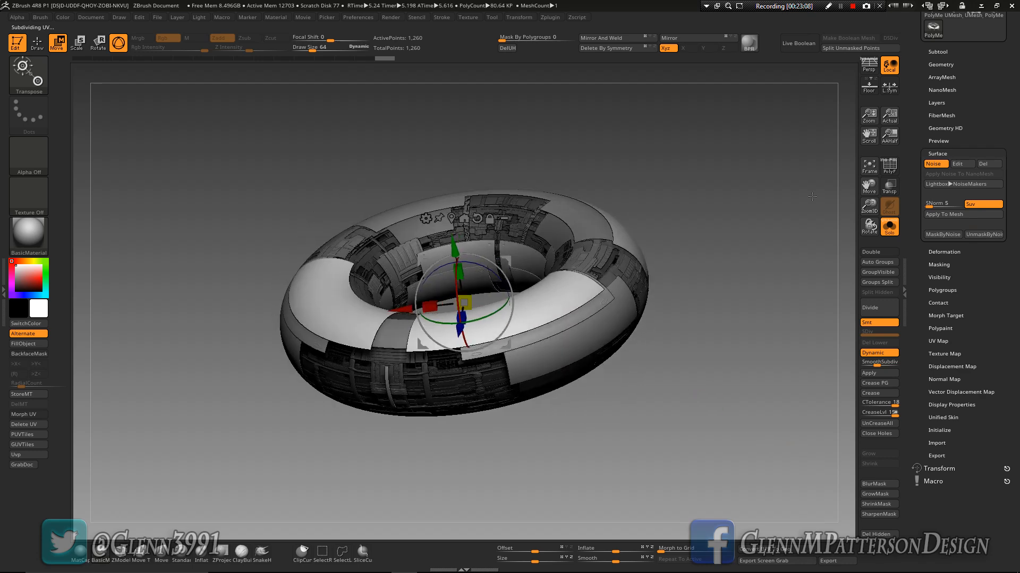
pyautogui.click(749, 47)
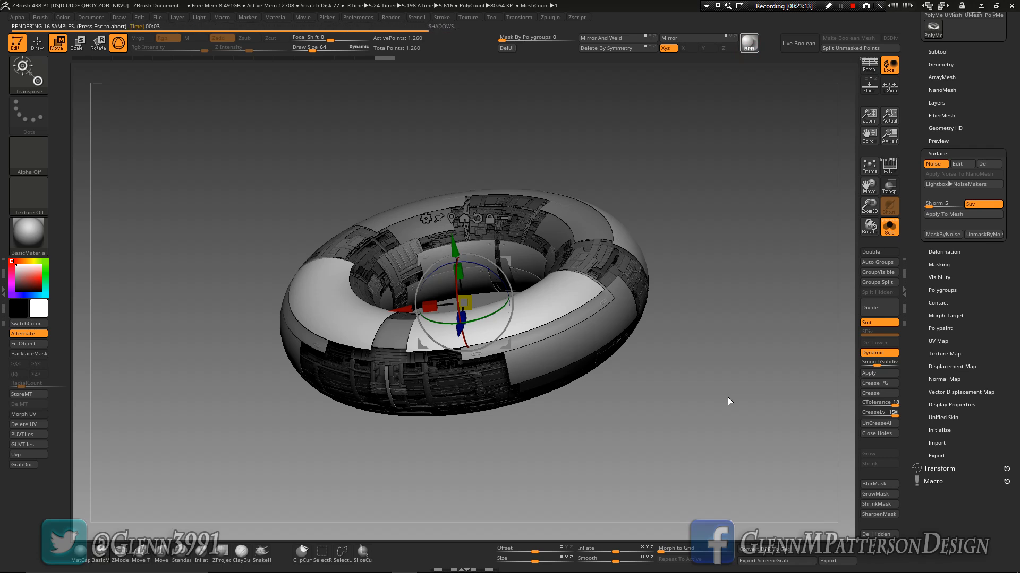
pyautogui.moveTo(728, 397); pyautogui.dragTo(600, 381)
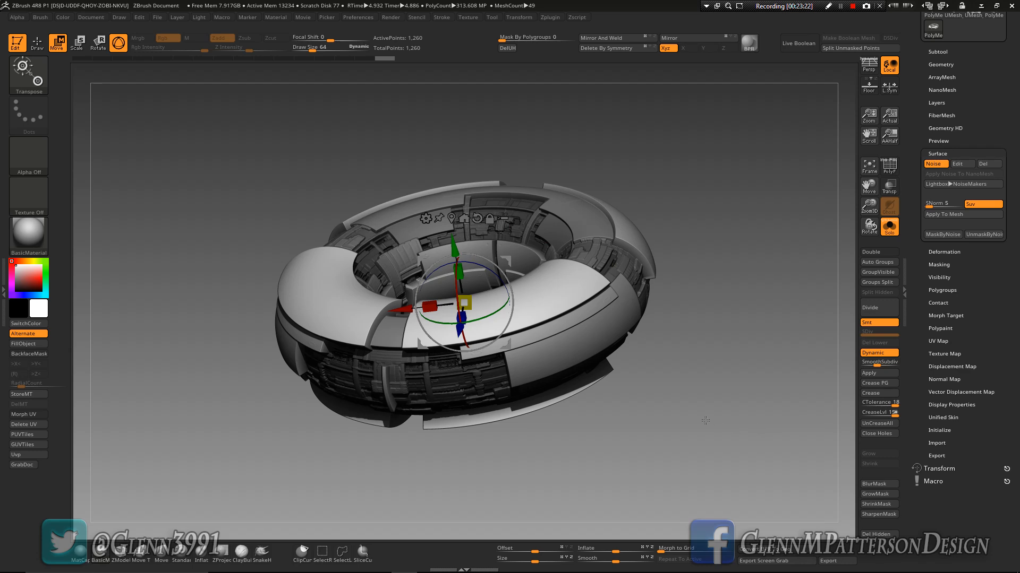
pyautogui.moveTo(686, 396); pyautogui.dragTo(690, 416)
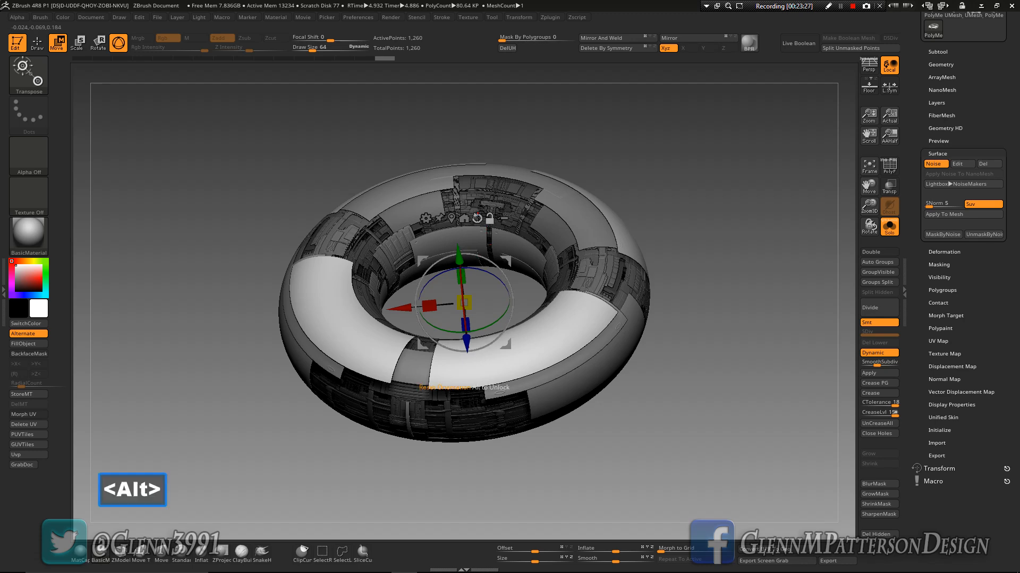
pyautogui.keyDown('alt'); pyautogui.click(476, 217); pyautogui.keyUp('alt')
# - Duplicate the ring subtool and delete the surface noise from the copy
pyautogui.moveTo(652, 432); pyautogui.dragTo(673, 421)
pyautogui.click(936, 51)
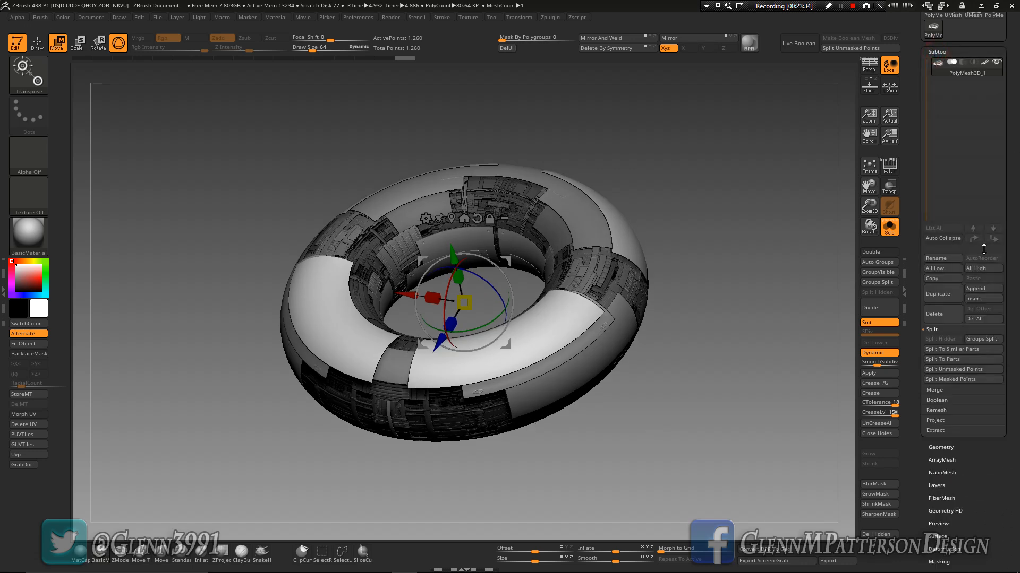
pyautogui.click(948, 295)
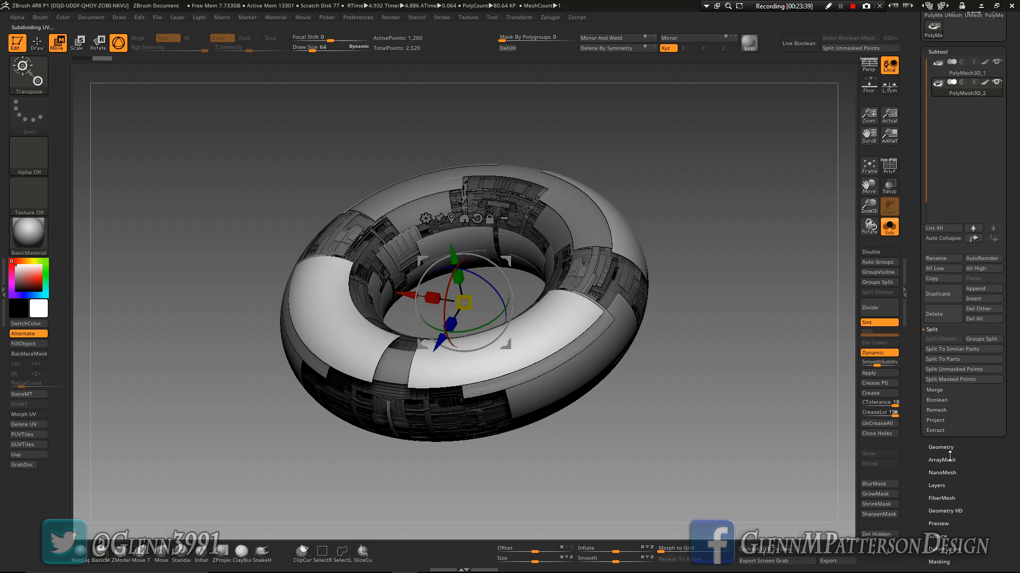
pyautogui.click(937, 537)
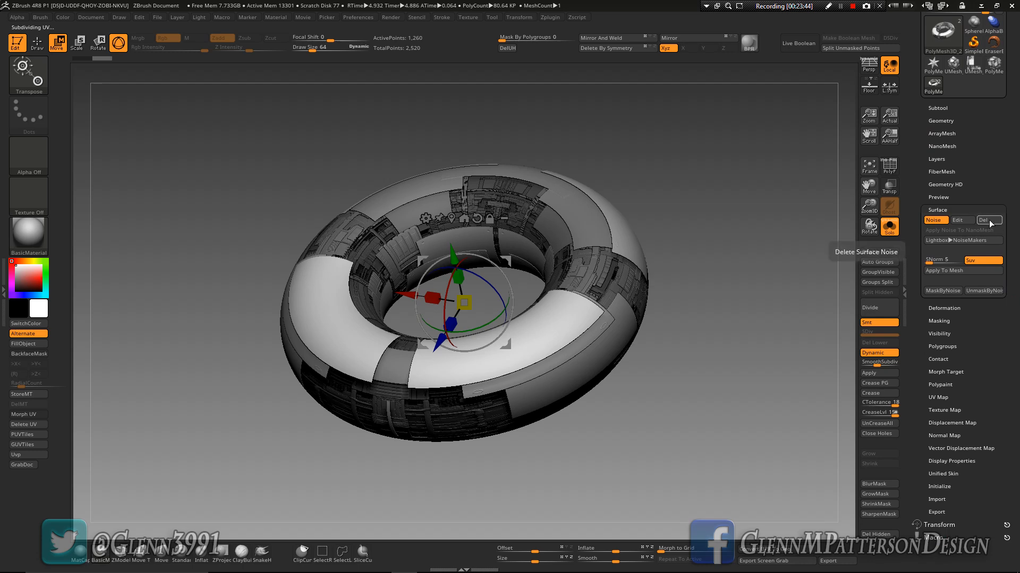
pyautogui.click(986, 220)
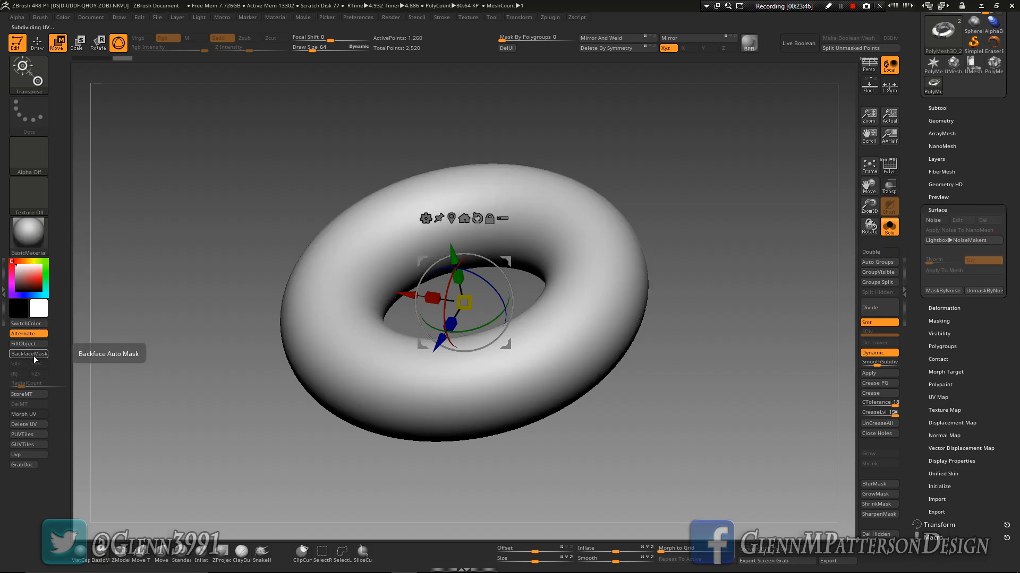
# - Switch the active colours and fill the plain ring copy with dark grey, RGB 75, 75, 75
pyautogui.click(30, 323)
pyautogui.click(32, 308)
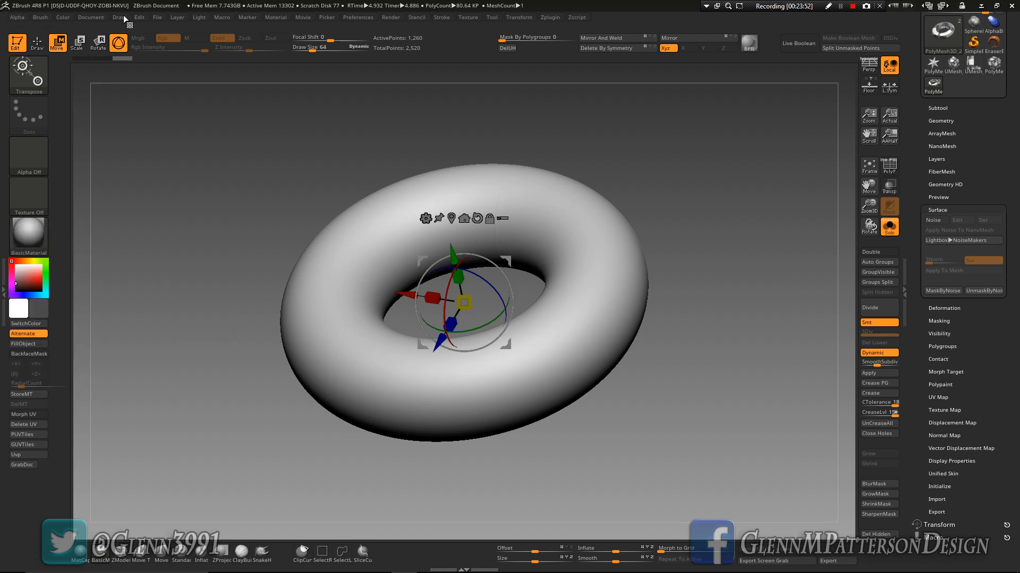
pyautogui.click(63, 17)
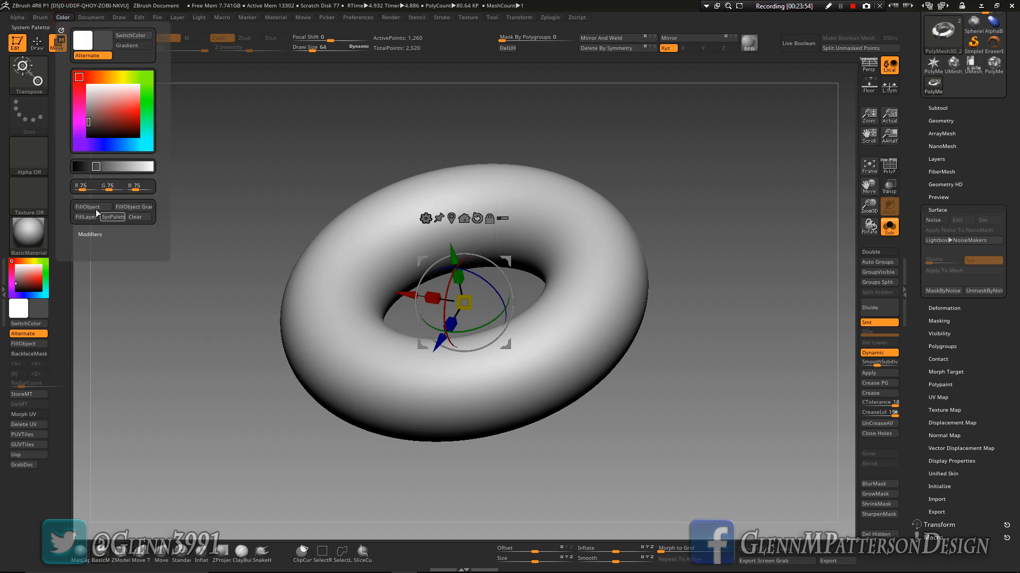
pyautogui.click(91, 207)
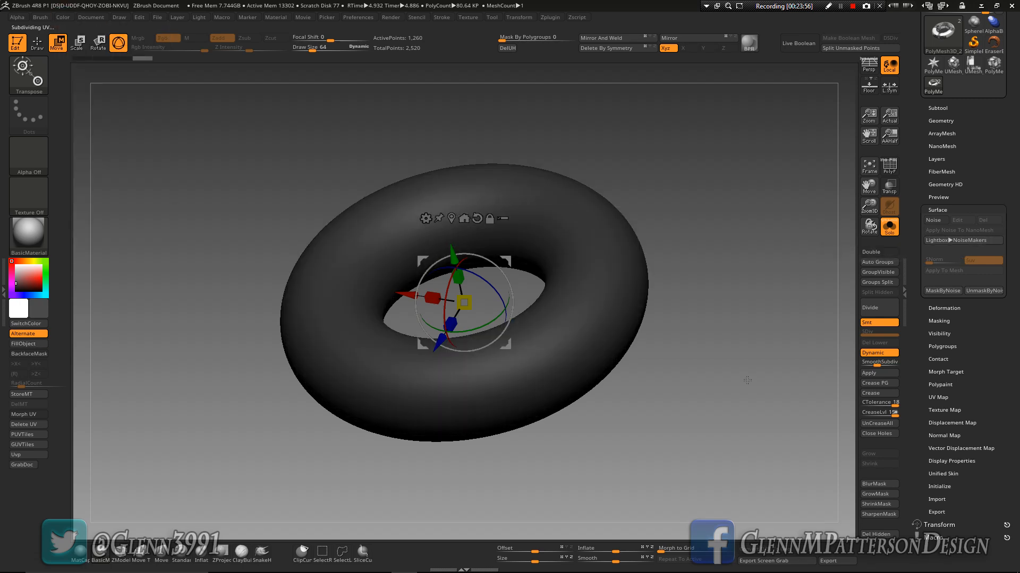
# - Select the original noise-covered ring, PolyMesh3D_1, and apply its dynamic subdivision to turn it into real geometry
pyautogui.click(937, 108)
pyautogui.click(993, 131)
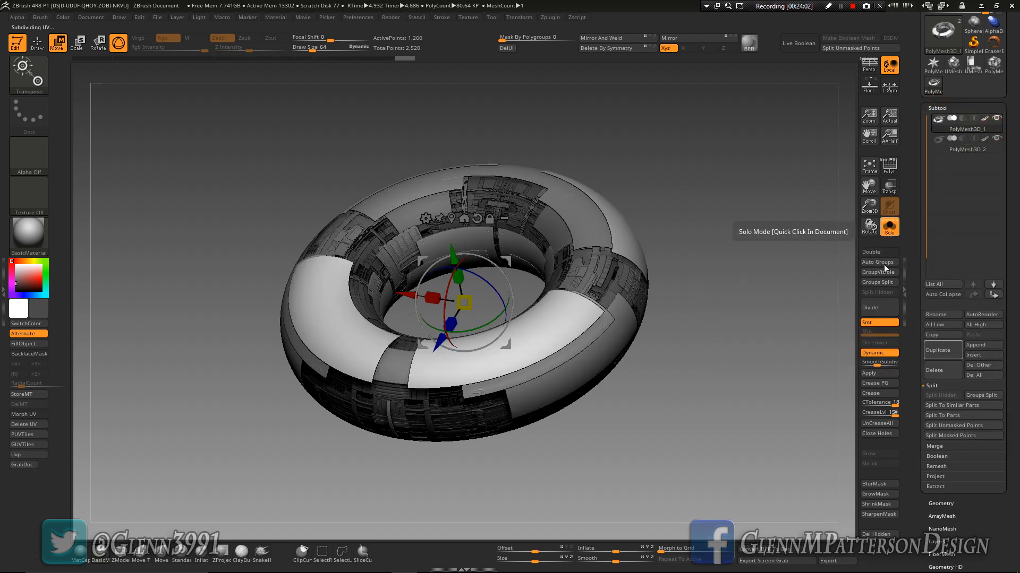
pyautogui.click(872, 378)
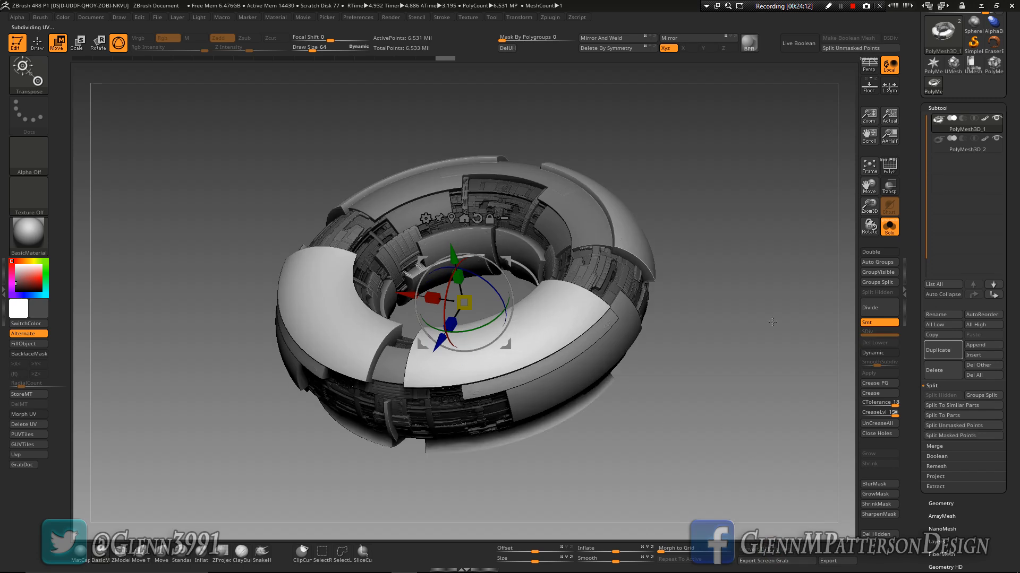
# - Set the dark ring copy, PolyMesh3D_2, to subtract and show both rings with Live Boolean on and Solo off
pyautogui.click(987, 148)
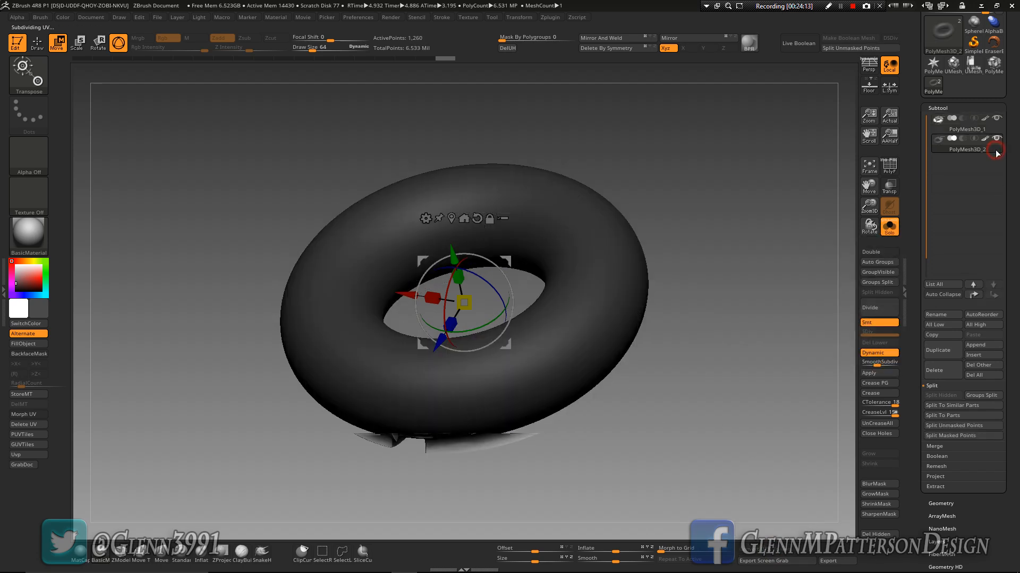
pyautogui.click(962, 140)
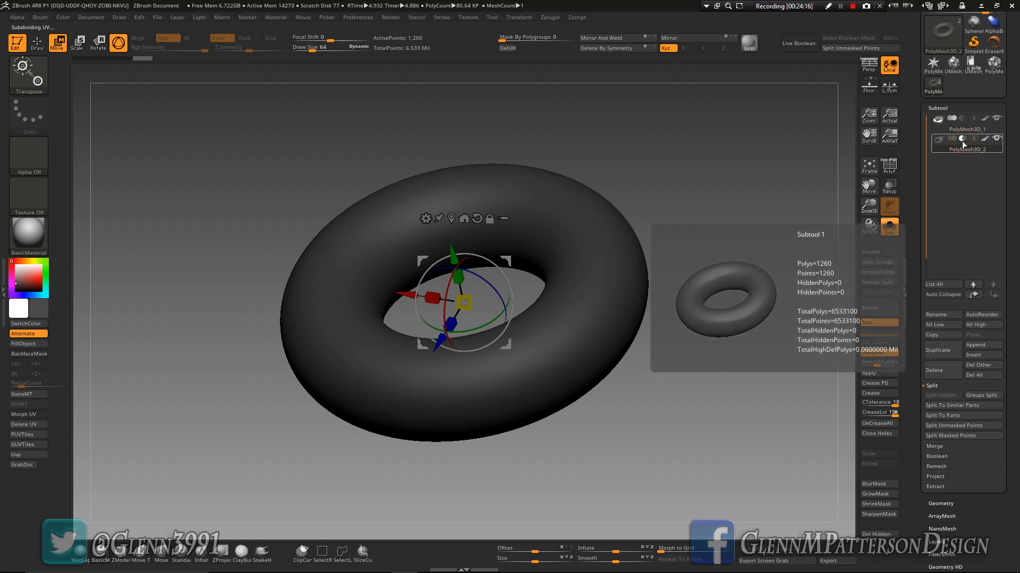
pyautogui.click(799, 45)
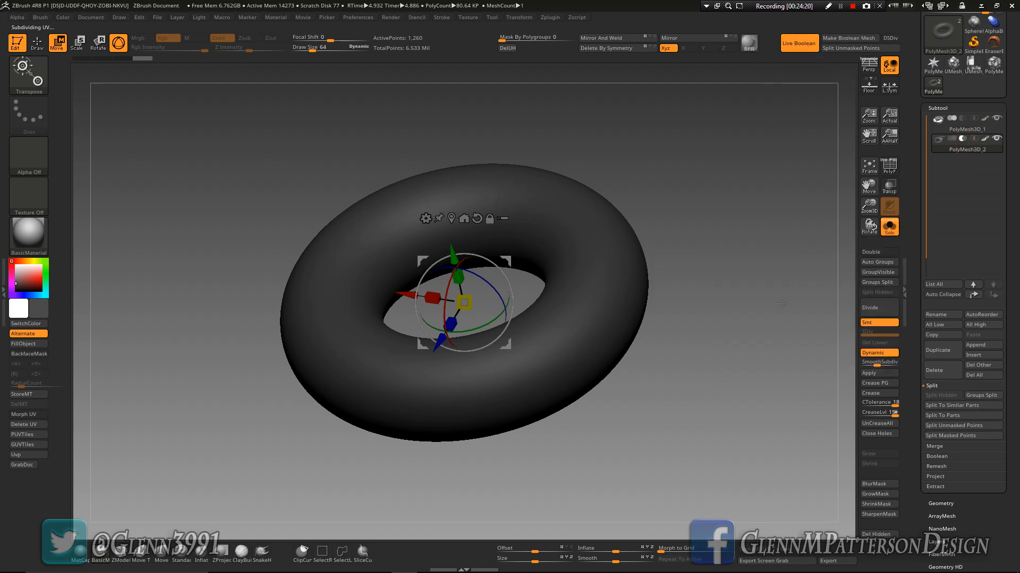
pyautogui.click(889, 228)
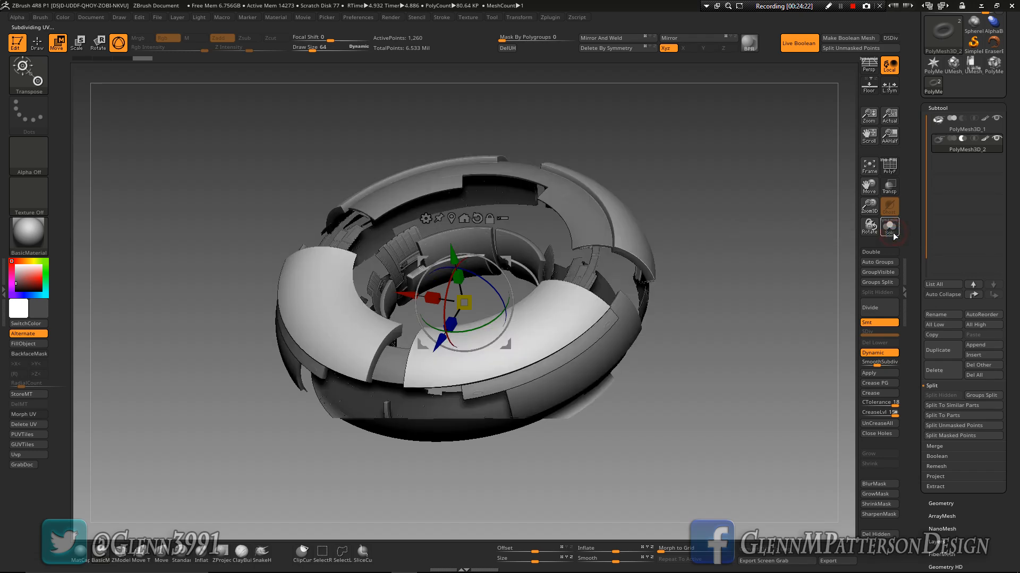
# - Deform the subtracting ring with an Inflate value of -1
pyautogui.moveTo(713, 431); pyautogui.dragTo(622, 539)
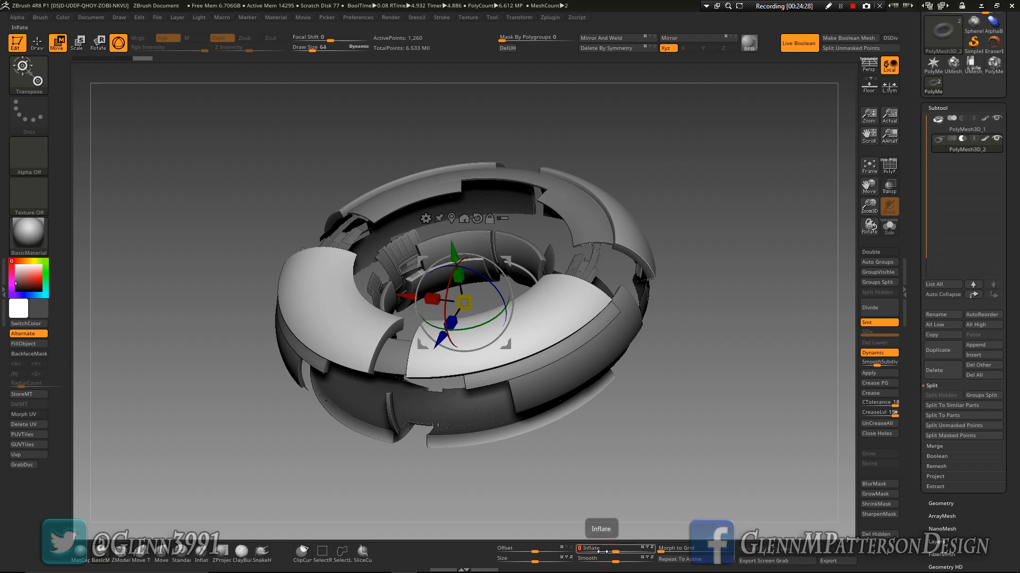
pyautogui.write('-1')
pyautogui.press('Return')
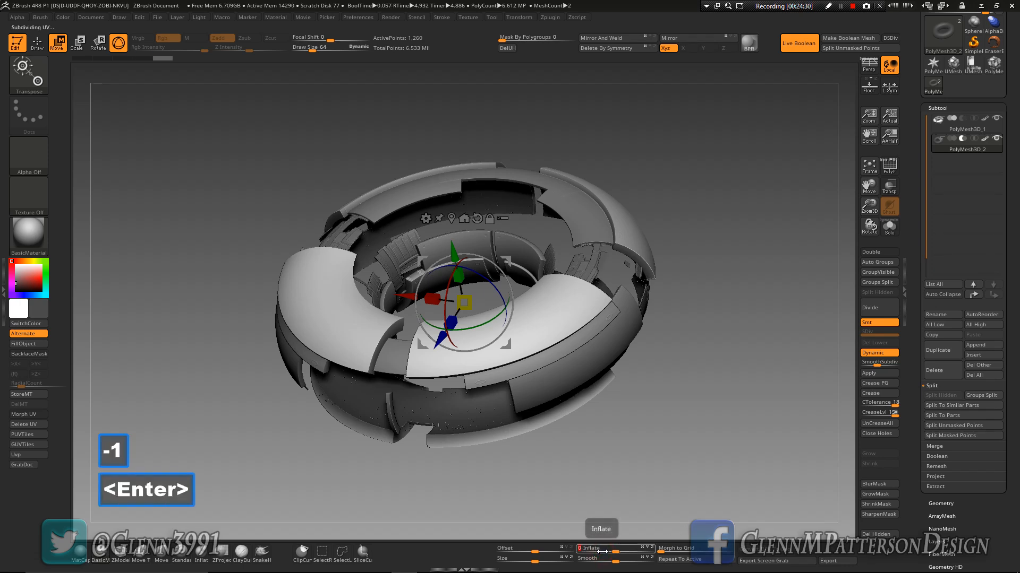
pyautogui.moveTo(863, 211); pyautogui.dragTo(916, 101)
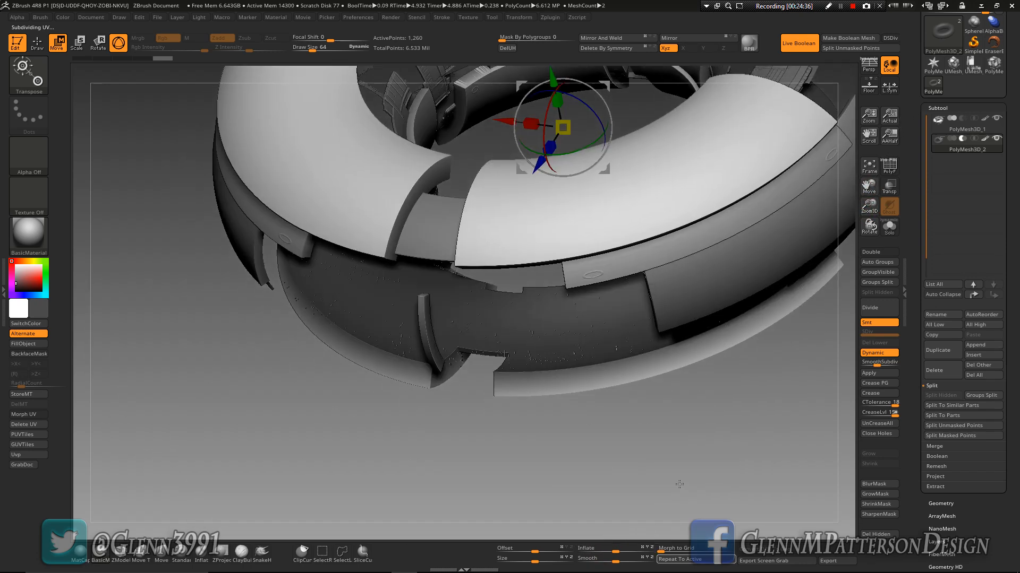
pyautogui.moveTo(701, 460)
pyautogui.mouseDown()
pyautogui.moveTo(706, 444)
pyautogui.moveTo(696, 456)
pyautogui.mouseUp()
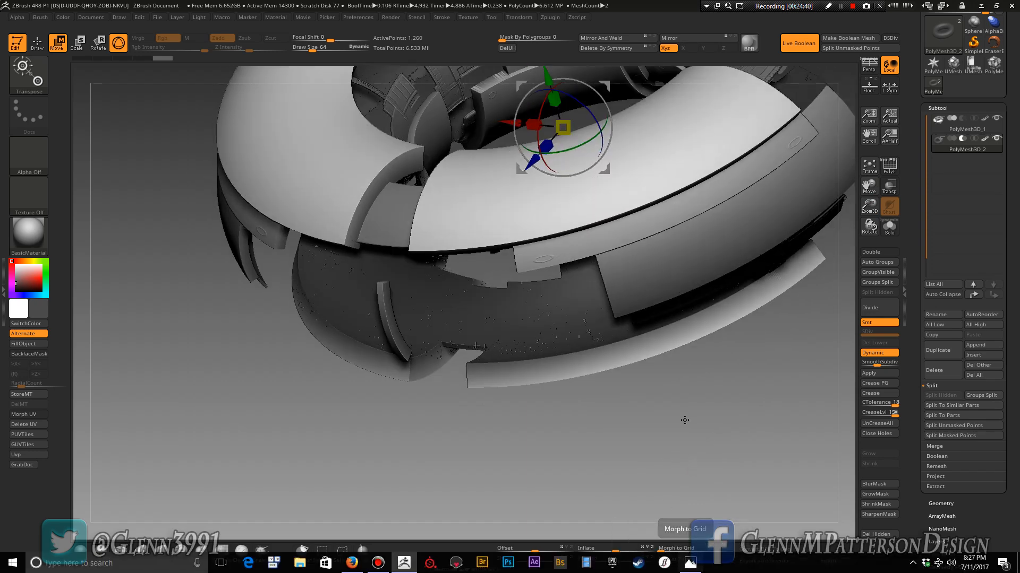
# - Re-apply the last inflate to the subtracting ring repeatedly until the recessed greebles emerge, and fit the model to the view
pyautogui.click(687, 561)
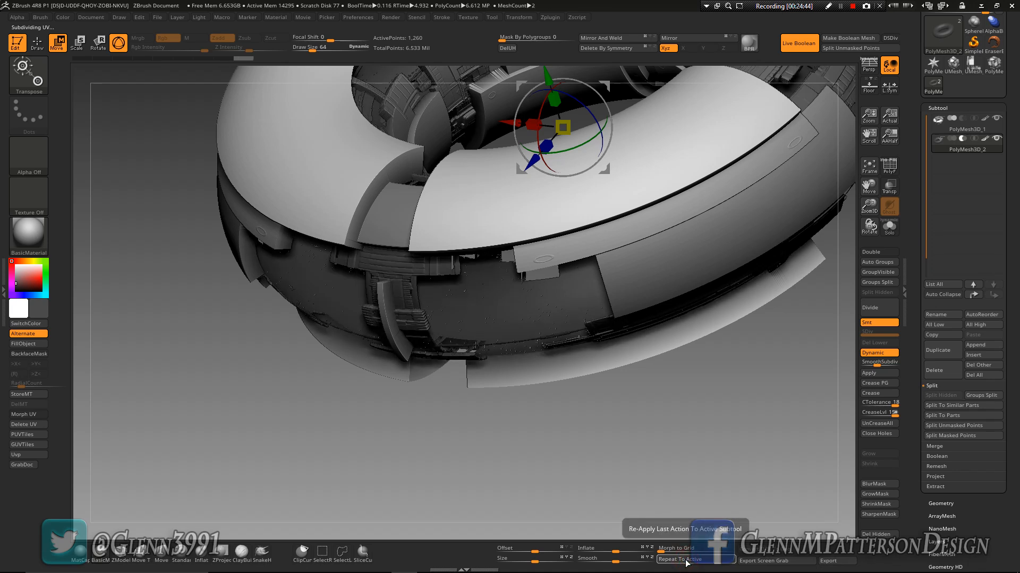
pyautogui.click(685, 562)
pyautogui.click(685, 561)
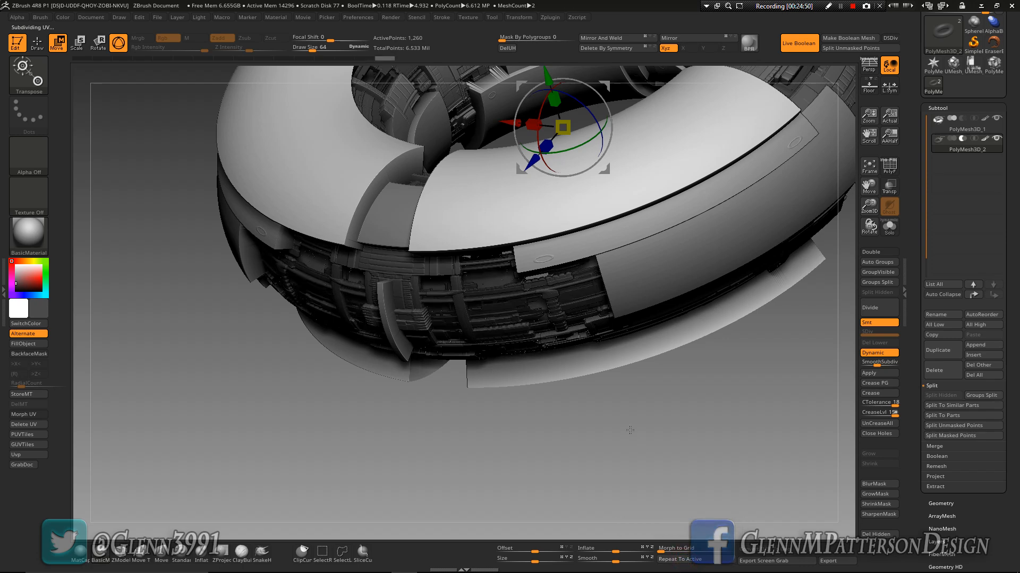
pyautogui.moveTo(611, 417); pyautogui.dragTo(635, 408)
pyautogui.click(868, 167)
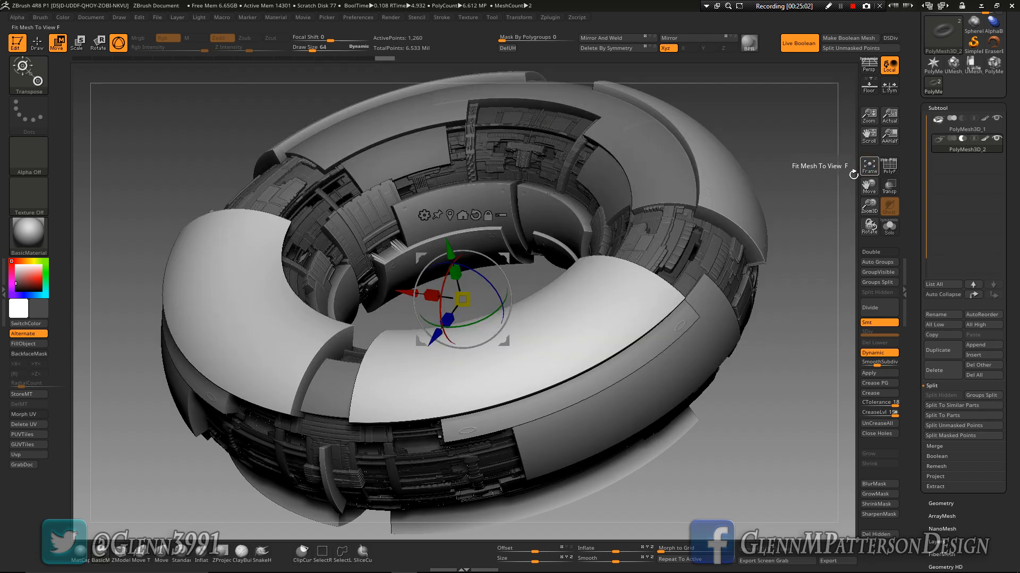
# - Make a Boolean mesh from the two rings with DSDiv left off
pyautogui.moveTo(1015, 175); pyautogui.dragTo(1017, 256)
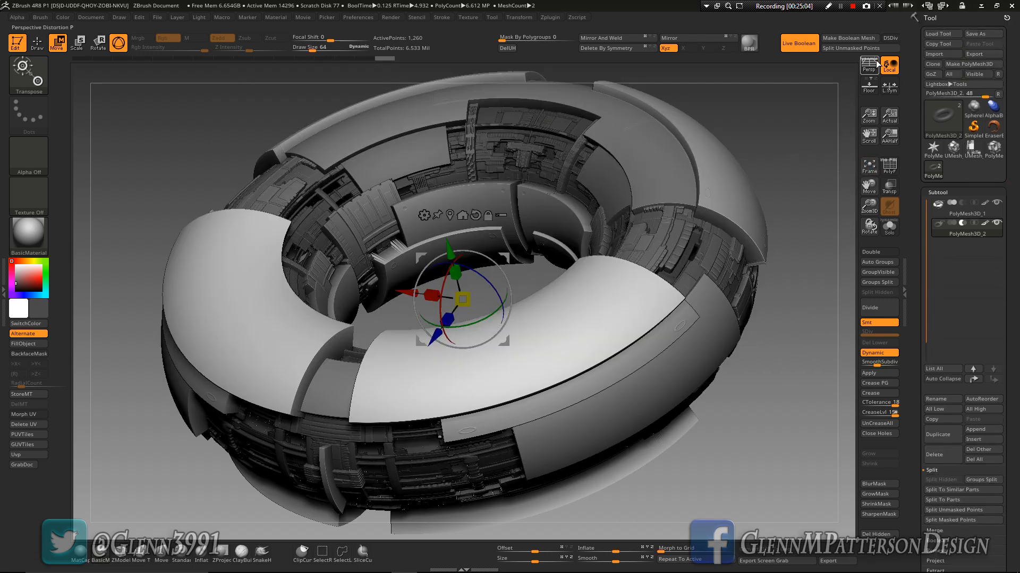
pyautogui.click(852, 38)
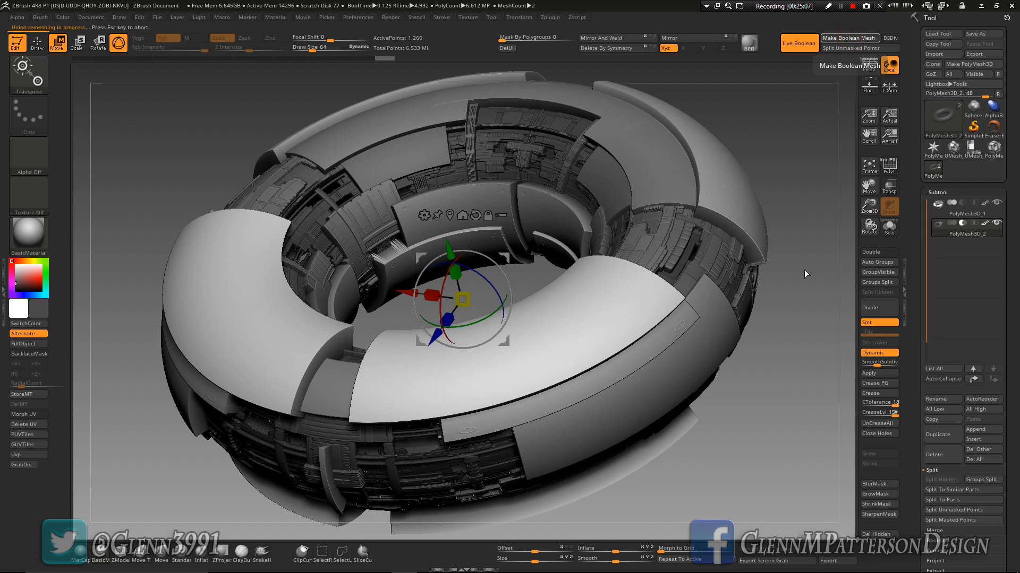
pyautogui.press('F9')
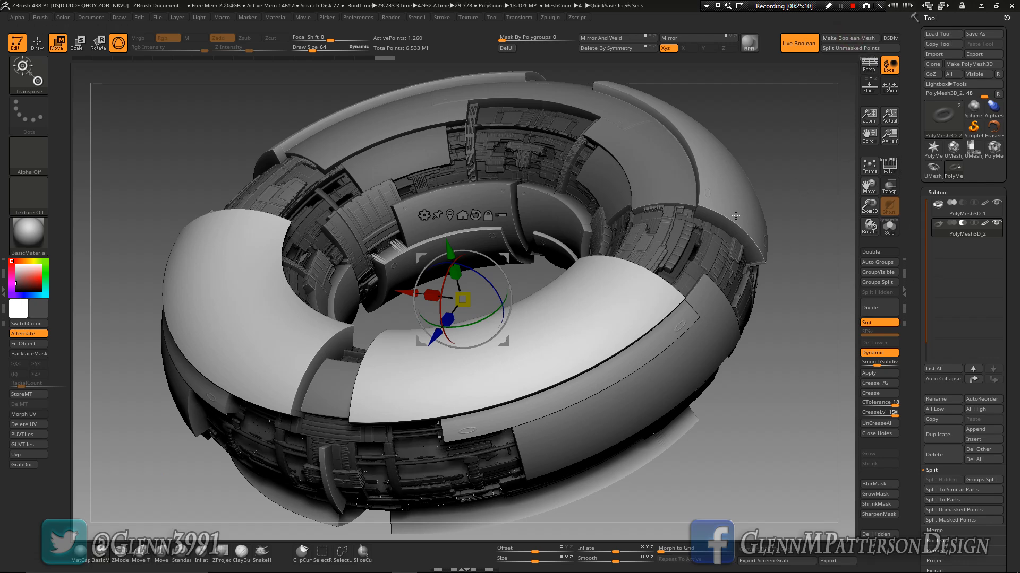
# - Turn on DSDiv and make a new Boolean mesh from the two rings
pyautogui.click(888, 38)
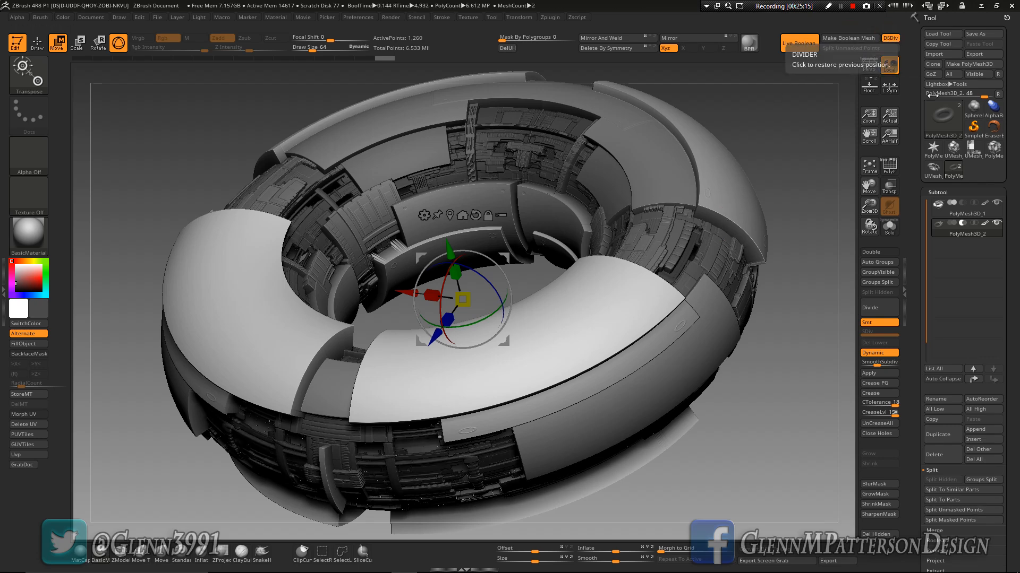
pyautogui.moveTo(947, 236)
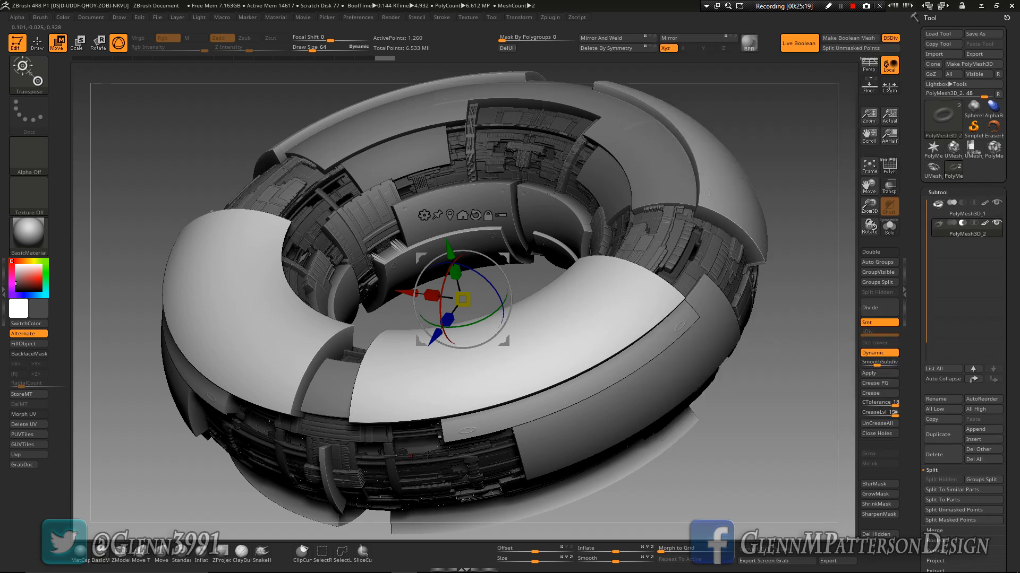
pyautogui.click(845, 37)
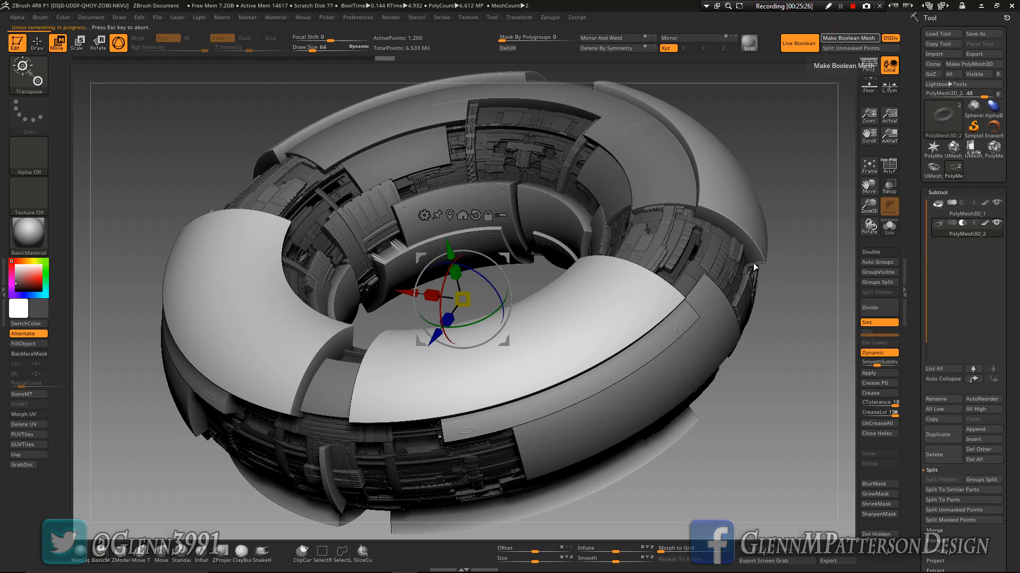
pyautogui.press('F9')
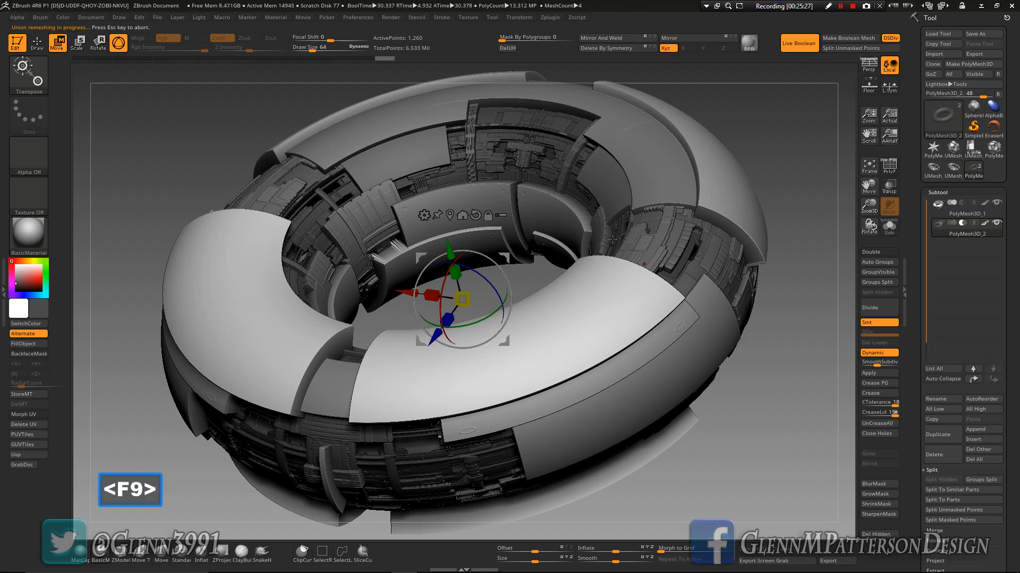
# - Switch to the newly made Boolean mesh and inspect its greeble panels and openings up close and as a whole
pyautogui.click(954, 178)
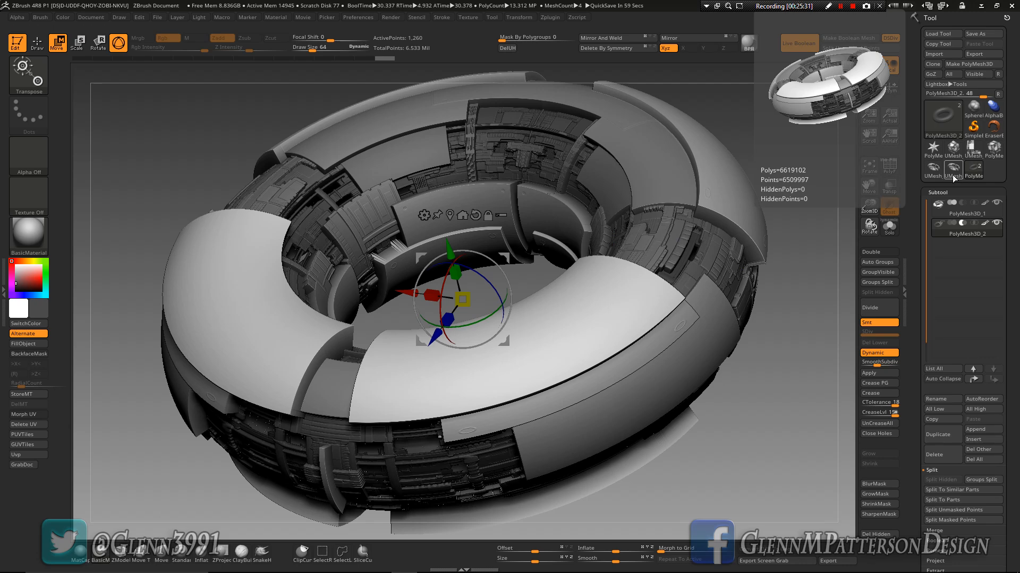
pyautogui.moveTo(547, 409); pyautogui.dragTo(580, 356, button='right')
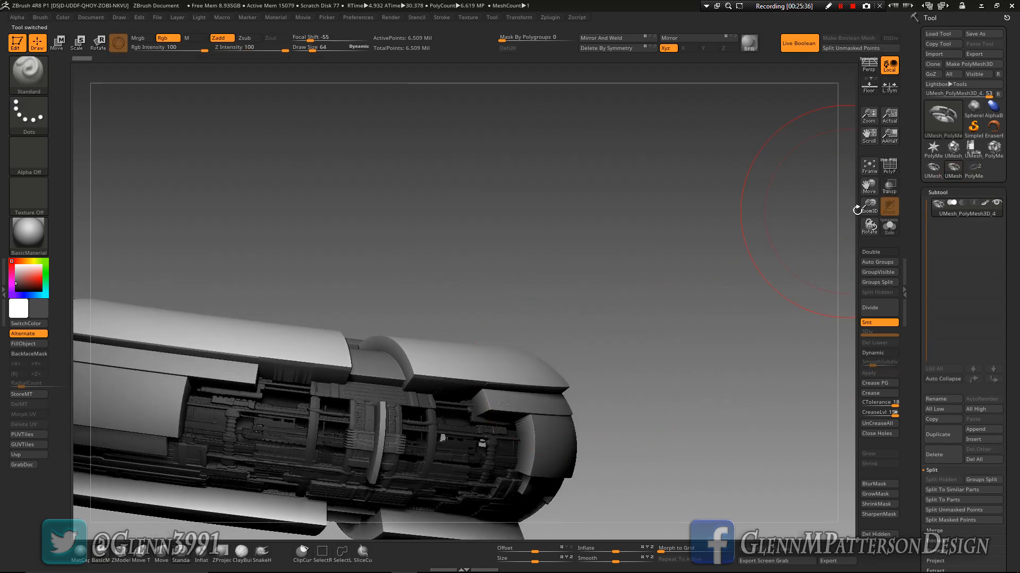
pyautogui.moveTo(871, 206); pyautogui.dragTo(610, 391)
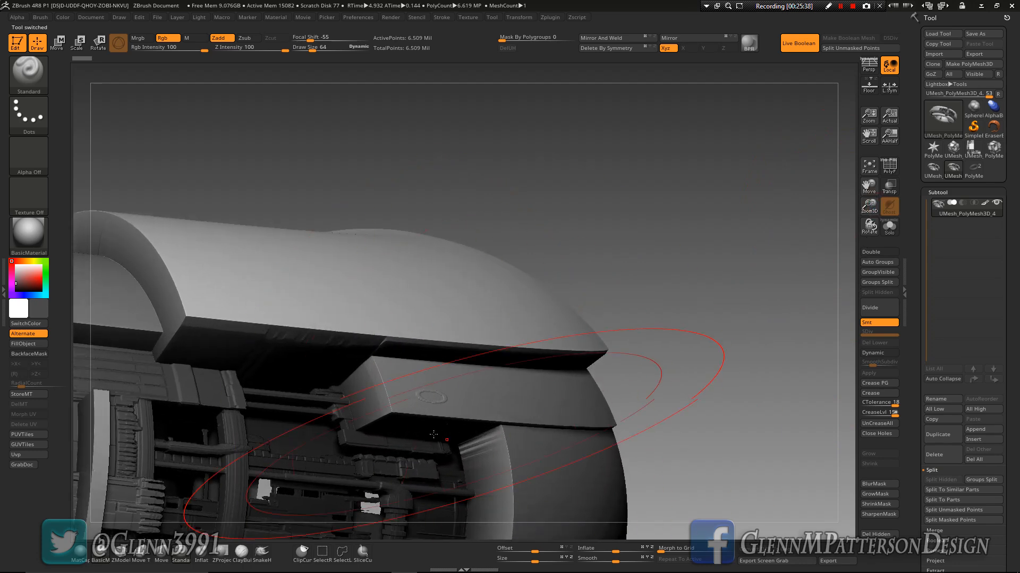
pyautogui.moveTo(397, 423); pyautogui.dragTo(432, 431, button='right')
pyautogui.click(866, 168)
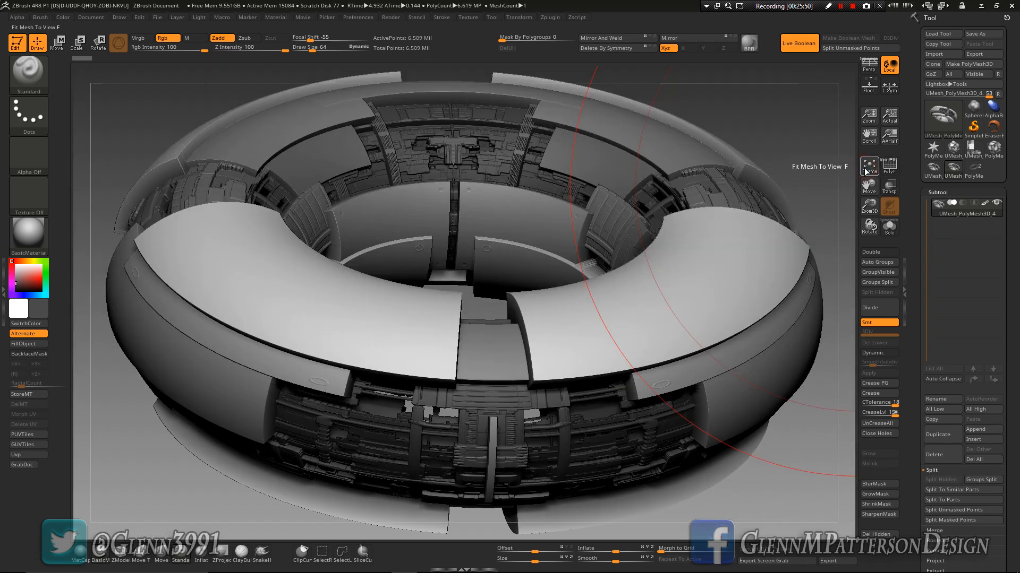
# - Return to the two-ring tool, select the outer ring PolyMesh3D_1 and isolate it in Solo mode
pyautogui.moveTo(475, 396)
pyautogui.mouseDown(button='right')
pyautogui.moveTo(406, 366)
pyautogui.moveTo(478, 392)
pyautogui.moveTo(494, 425)
pyautogui.moveTo(539, 450)
pyautogui.moveTo(486, 406)
pyautogui.moveTo(479, 378)
pyautogui.moveTo(486, 425)
pyautogui.moveTo(482, 399)
pyautogui.mouseUp(button='right')
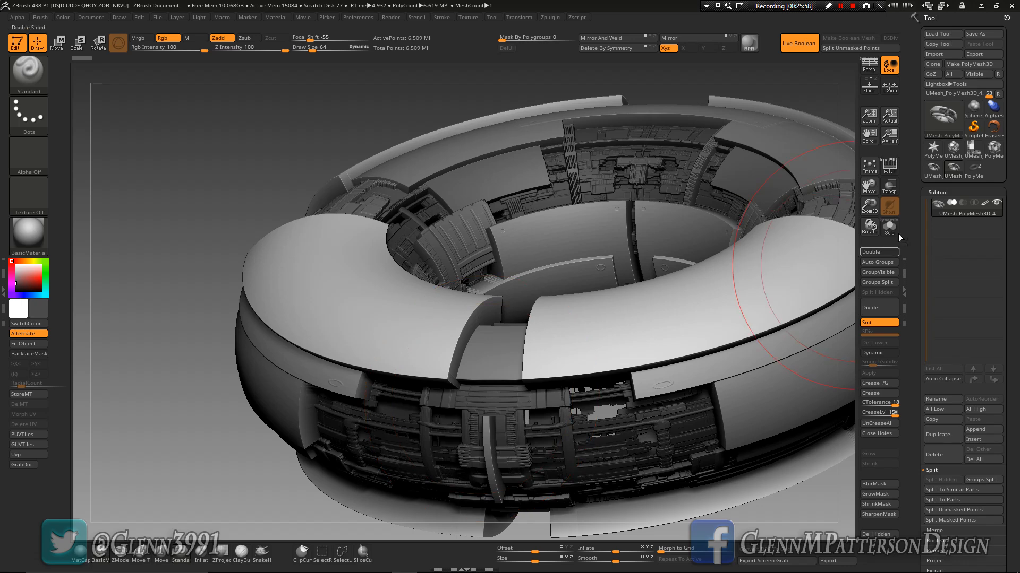
pyautogui.click(974, 176)
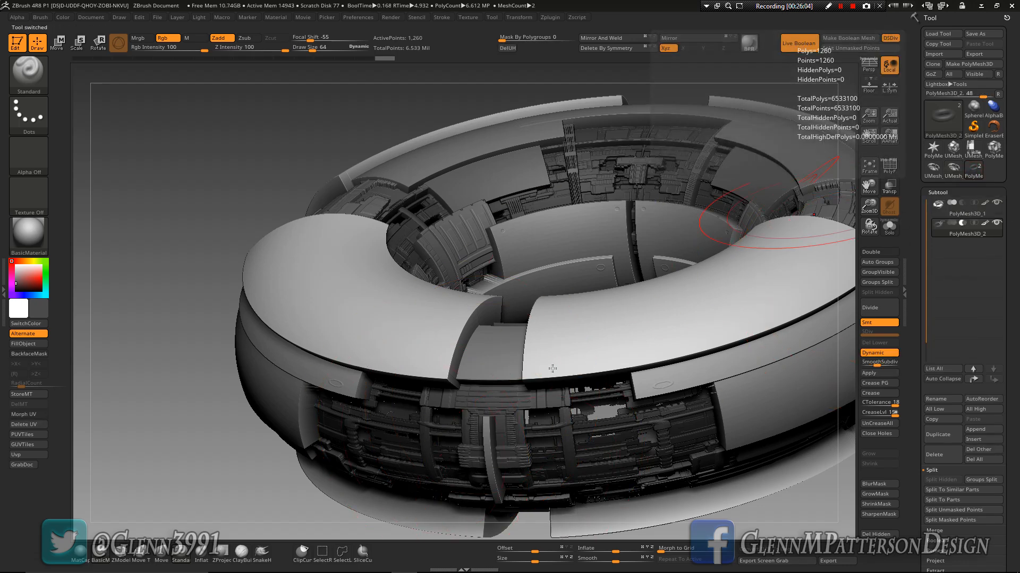
pyautogui.click(868, 165)
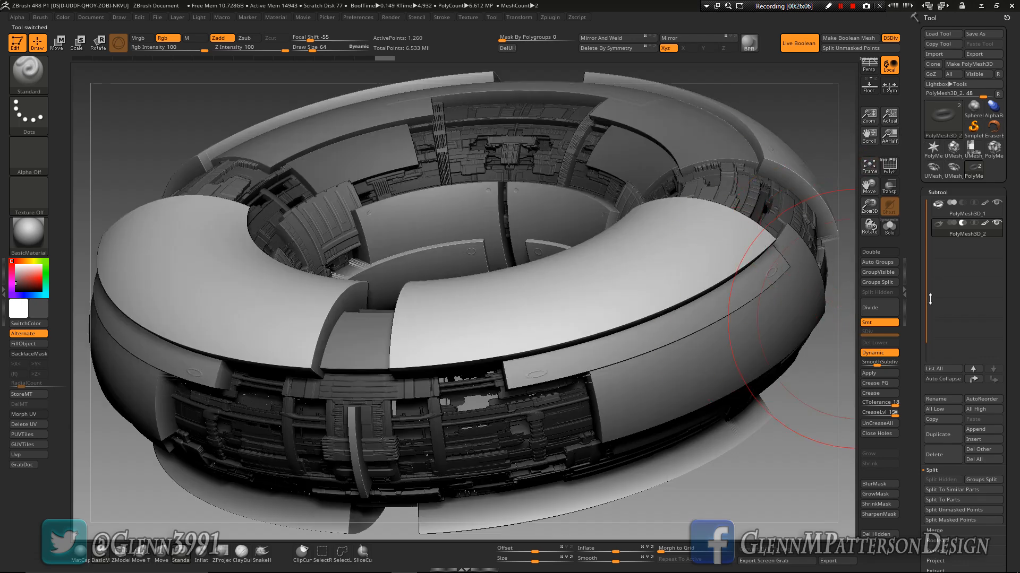
pyautogui.press('Up')
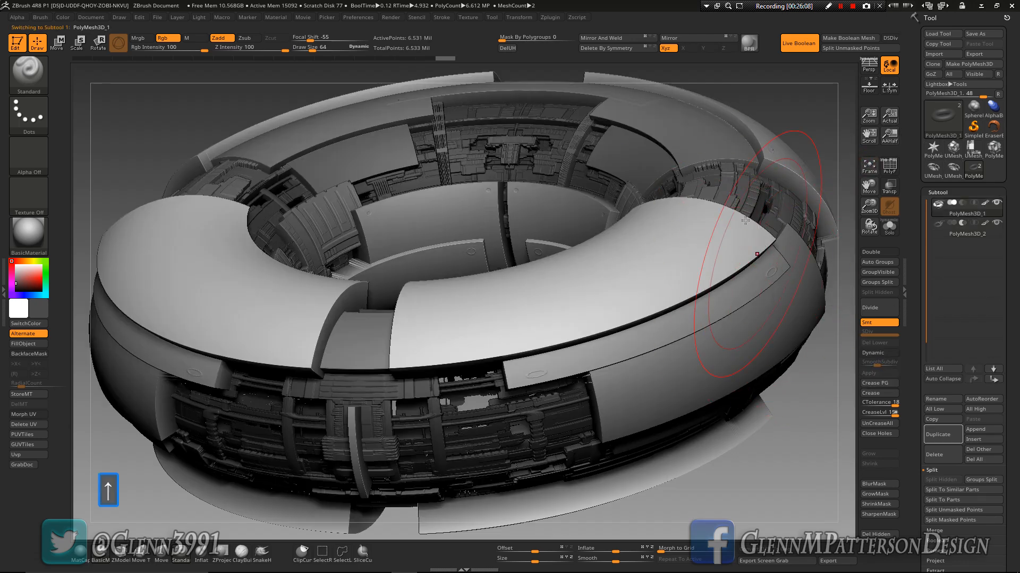
pyautogui.click(889, 234)
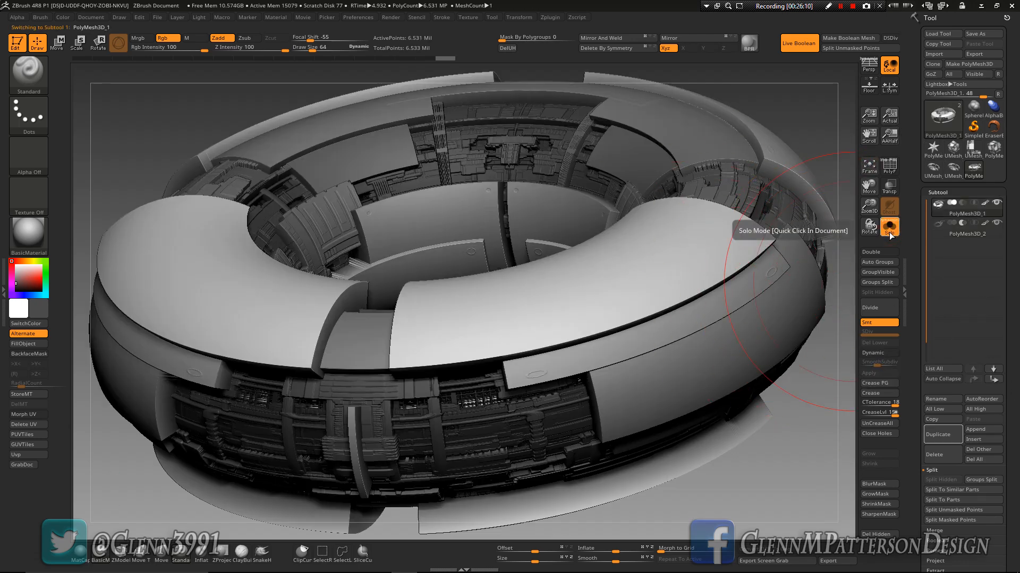
# - Turn on surface noise for the outer ring and set the noise strength to 0 in NoiseMaker
pyautogui.scroll(-5, 1015, 505)
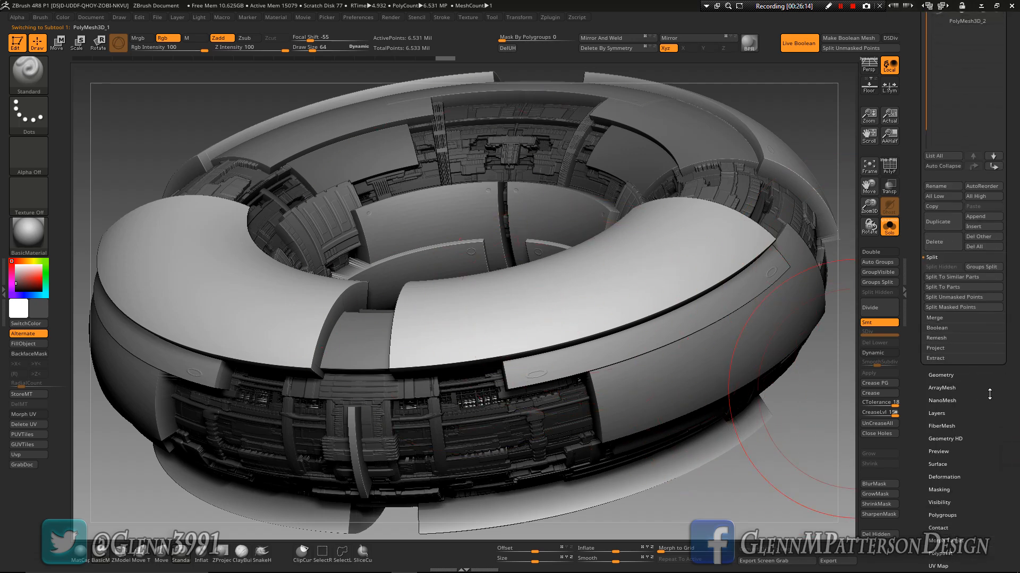
pyautogui.click(938, 465)
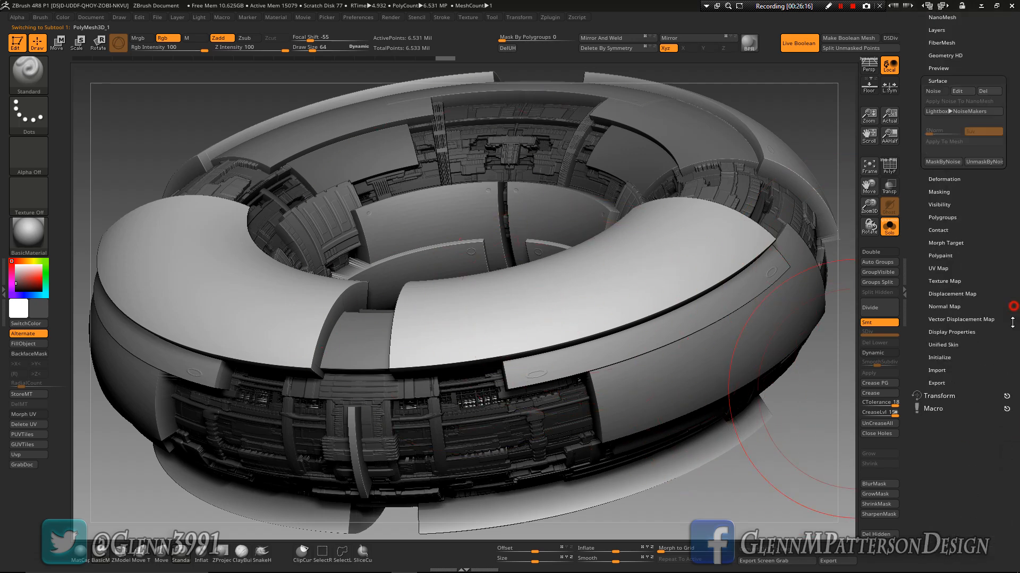
pyautogui.click(936, 304)
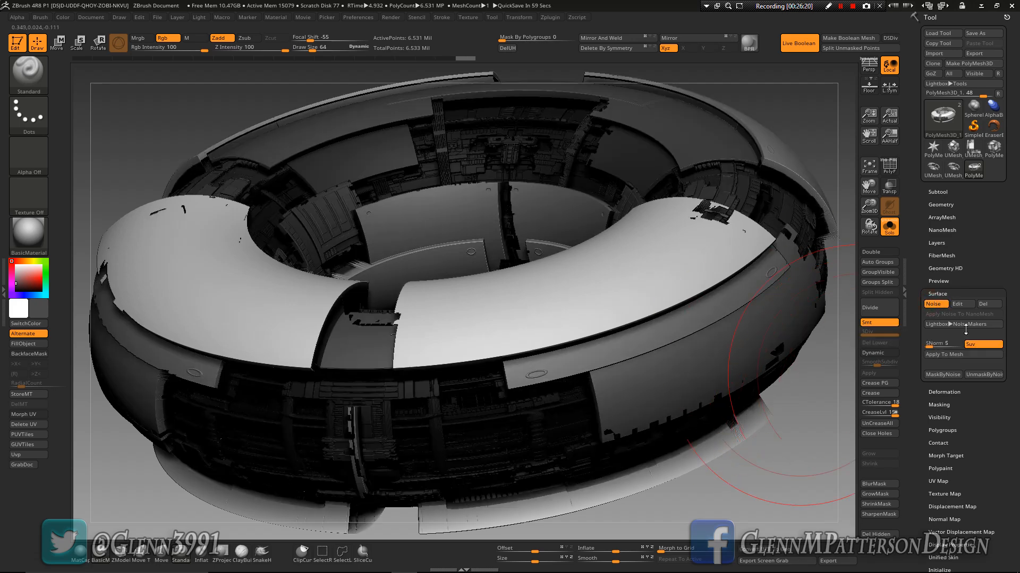
pyautogui.click(960, 304)
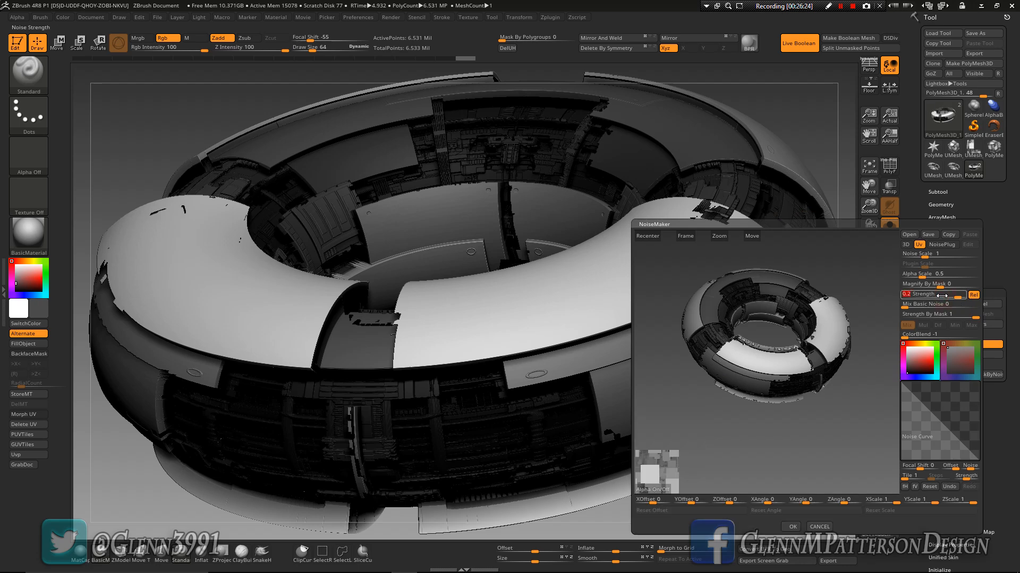
pyautogui.write('0')
pyautogui.press('Return')
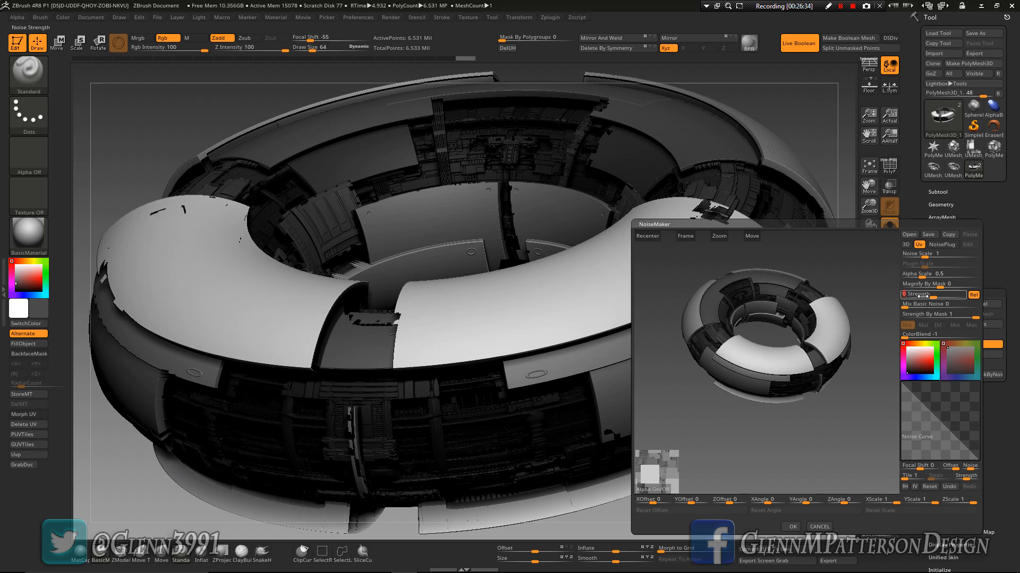
# - Replace the noise alpha with the Diffuse image from folder 02 of the Greeble 4K Sample Pack
pyautogui.click(652, 489)
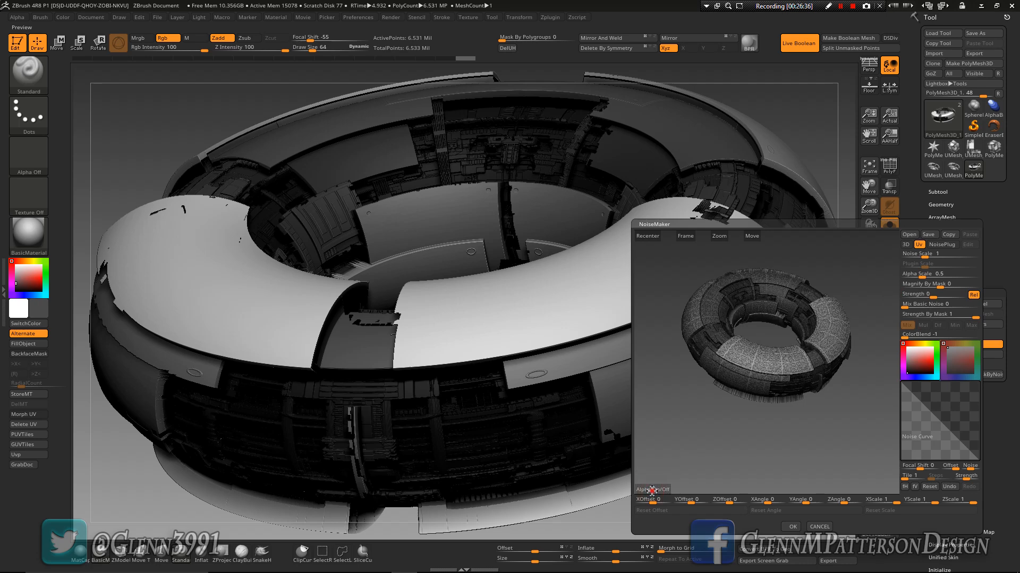
pyautogui.click(652, 490)
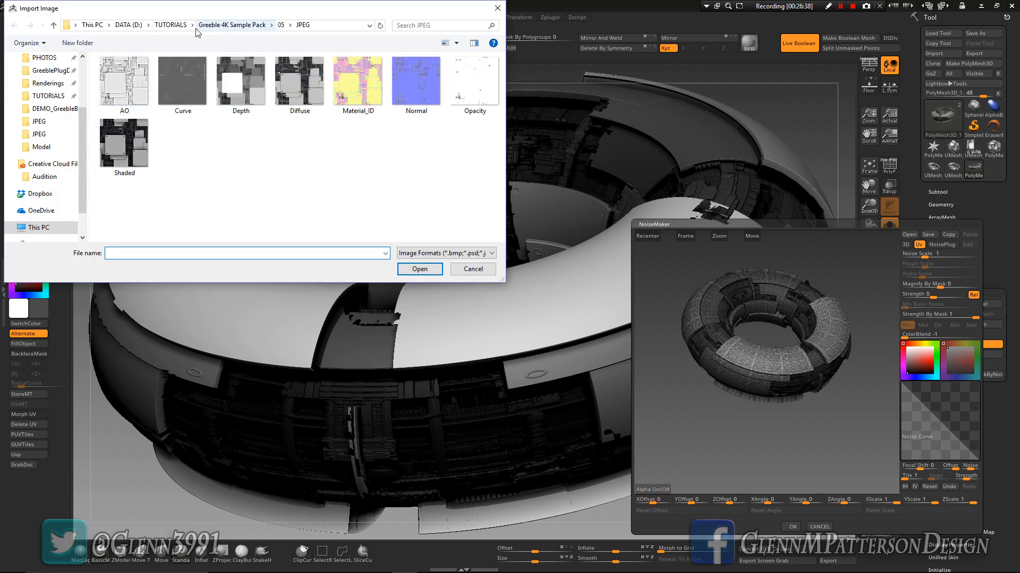
pyautogui.click(271, 24)
pyautogui.click(279, 43)
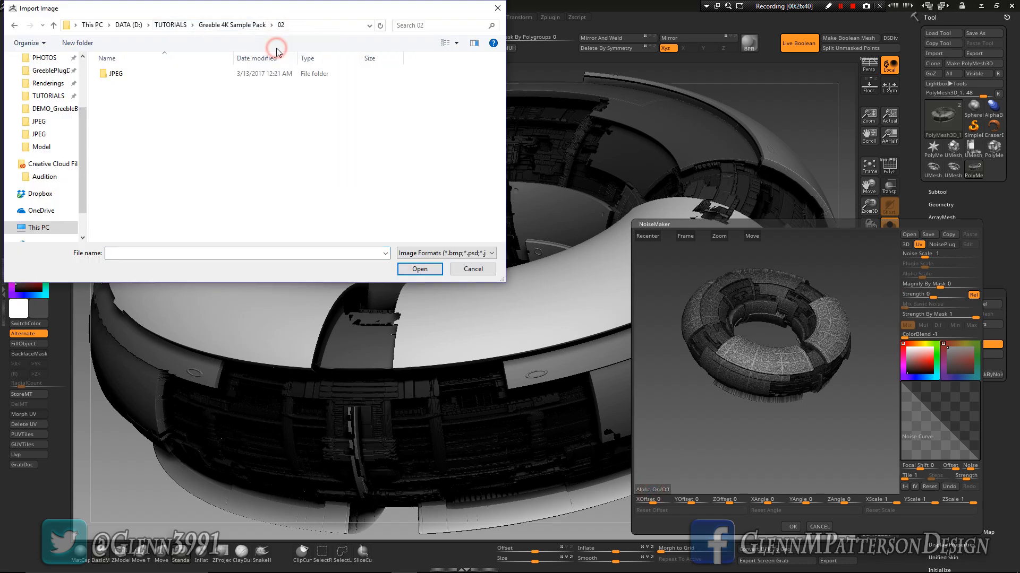
pyautogui.doubleClick(102, 74)
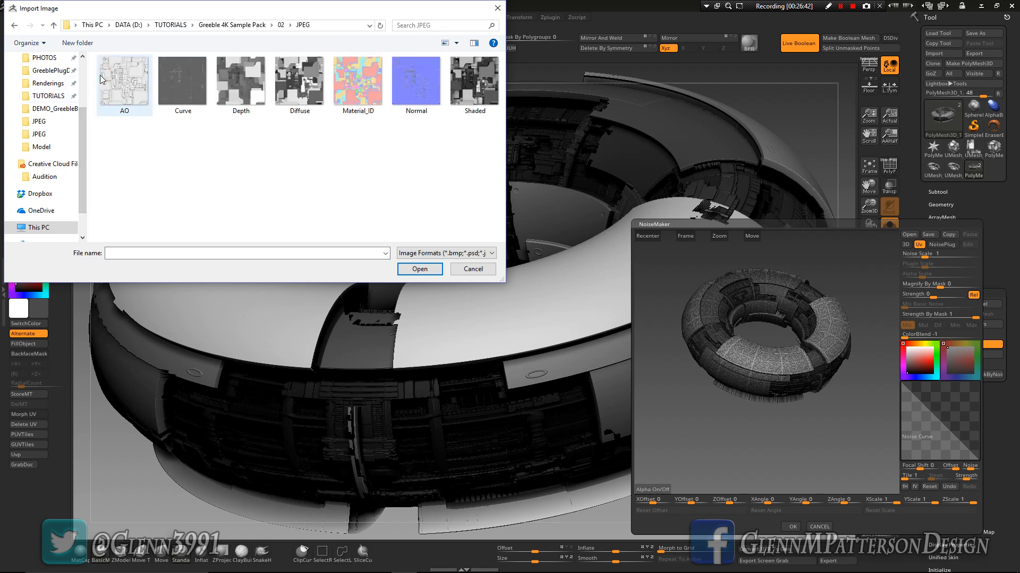
pyautogui.doubleClick(298, 92)
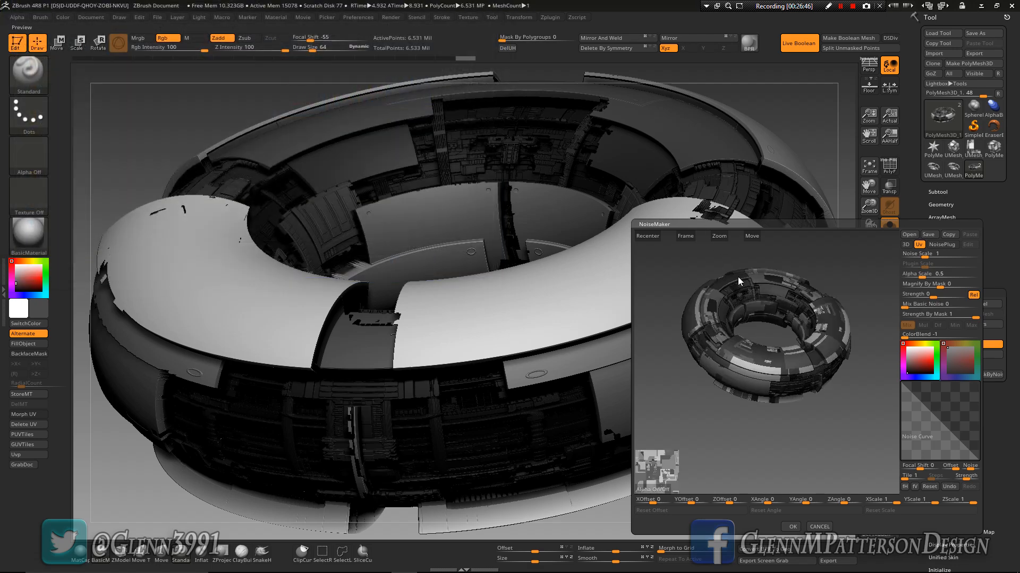
# - Set the noise ColorBlend to about -0.12 for a subtle pattern on the panels
pyautogui.moveTo(799, 423)
pyautogui.mouseDown()
pyautogui.moveTo(798, 435)
pyautogui.moveTo(792, 426)
pyautogui.mouseUp()
pyautogui.moveTo(791, 416); pyautogui.dragTo(791, 422)
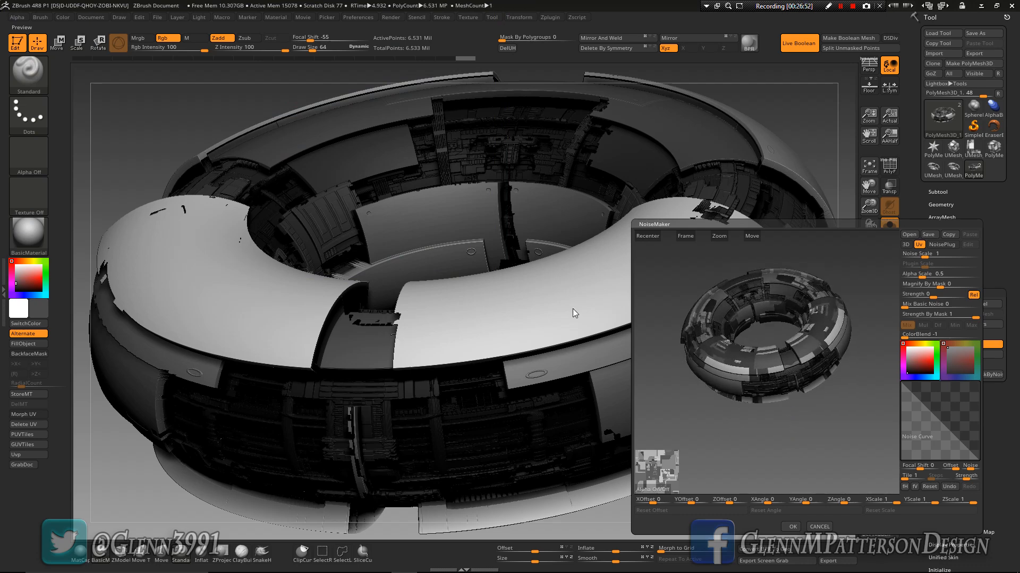
pyautogui.moveTo(905, 335); pyautogui.dragTo(917, 337)
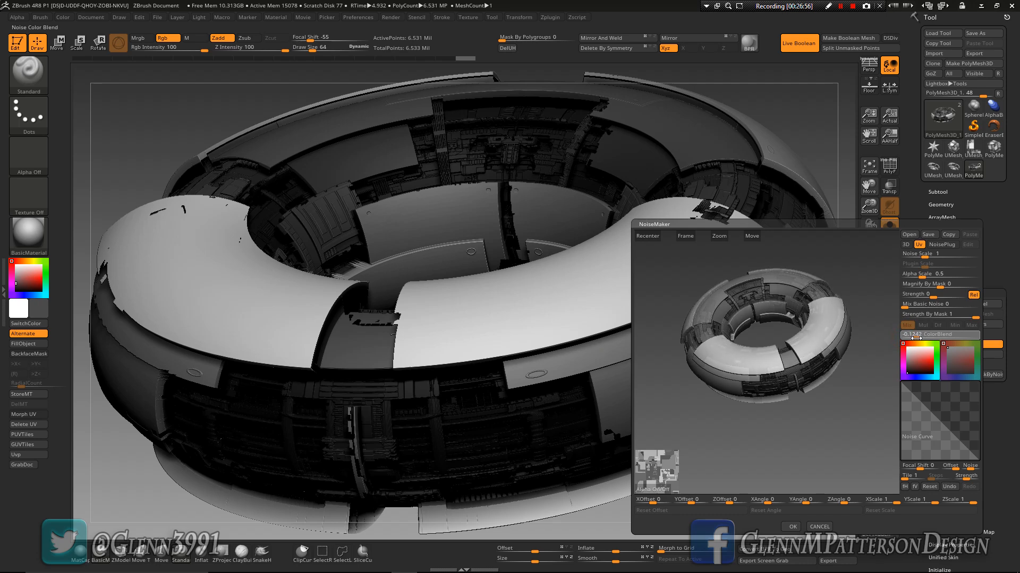
# - Set the noise Alpha Scale to about 0.62, accept the noise settings and apply the noise to the mesh
pyautogui.moveTo(922, 278); pyautogui.dragTo(925, 276)
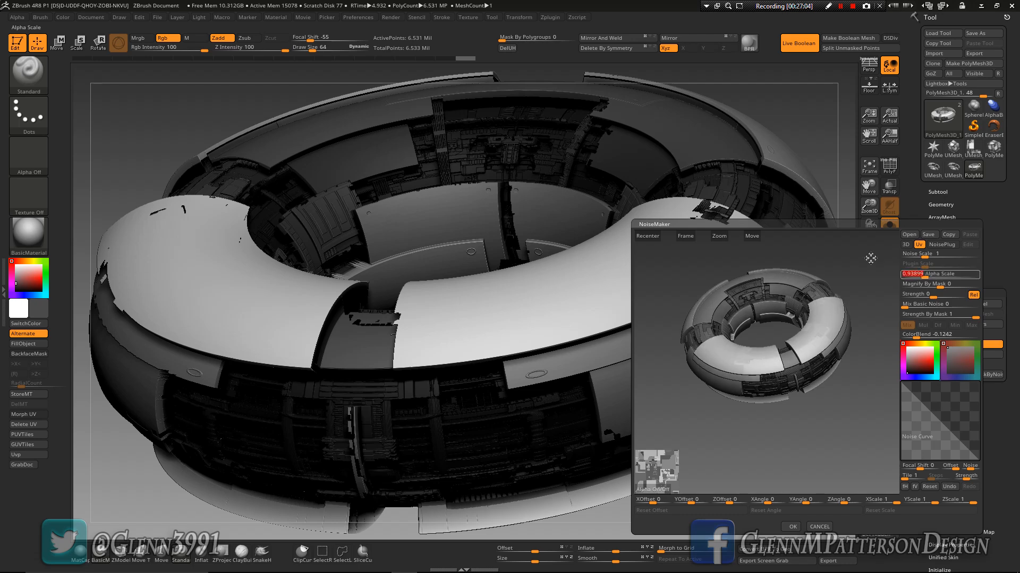
pyautogui.click(687, 236)
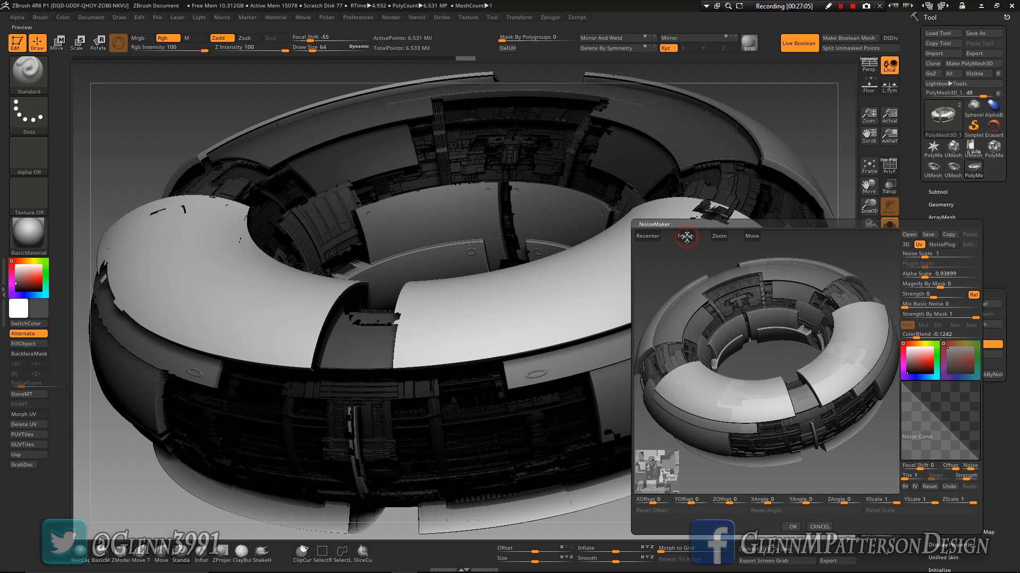
pyautogui.click(924, 274)
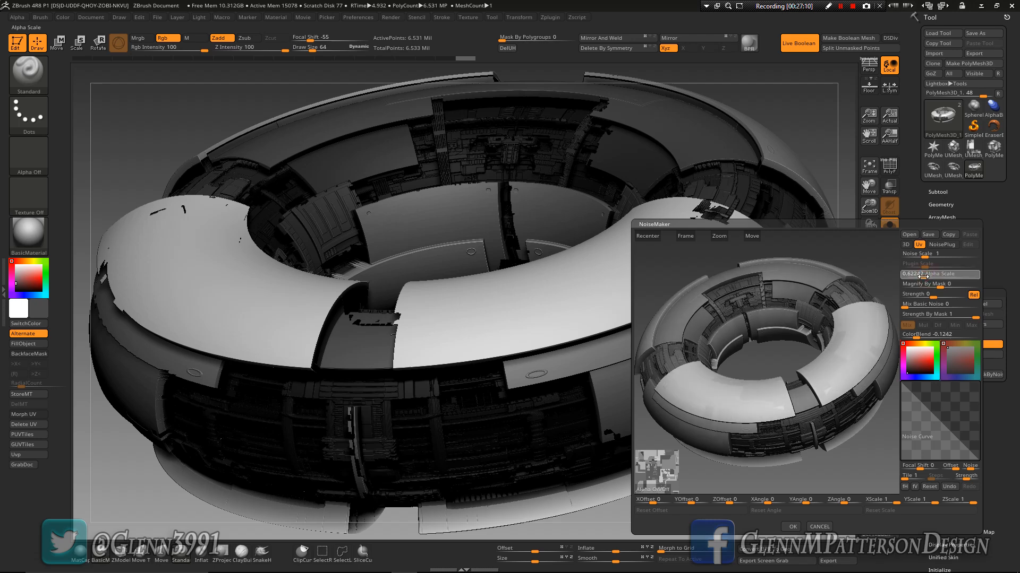
pyautogui.moveTo(923, 277); pyautogui.dragTo(921, 272)
pyautogui.click(921, 273)
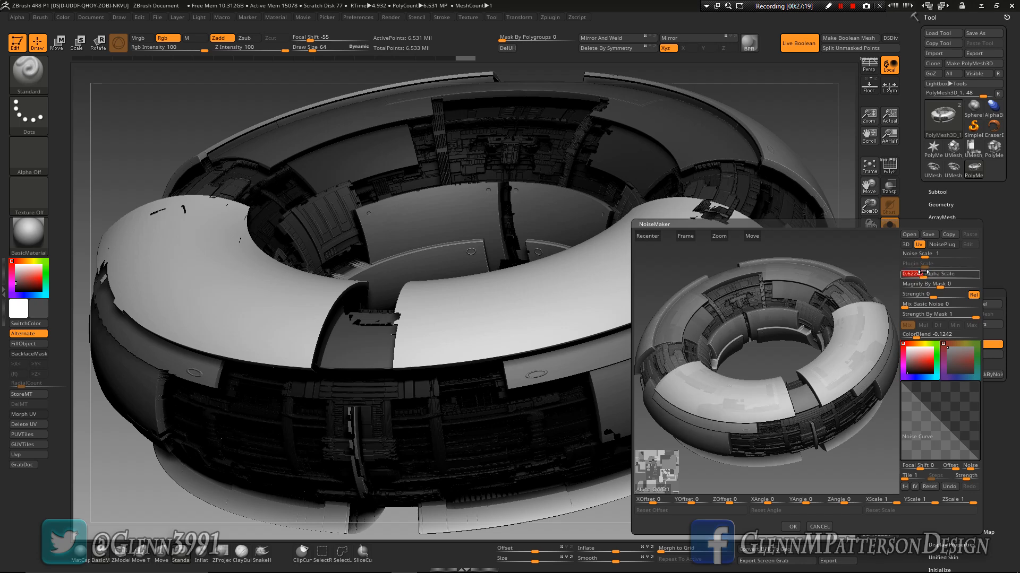
pyautogui.click(791, 528)
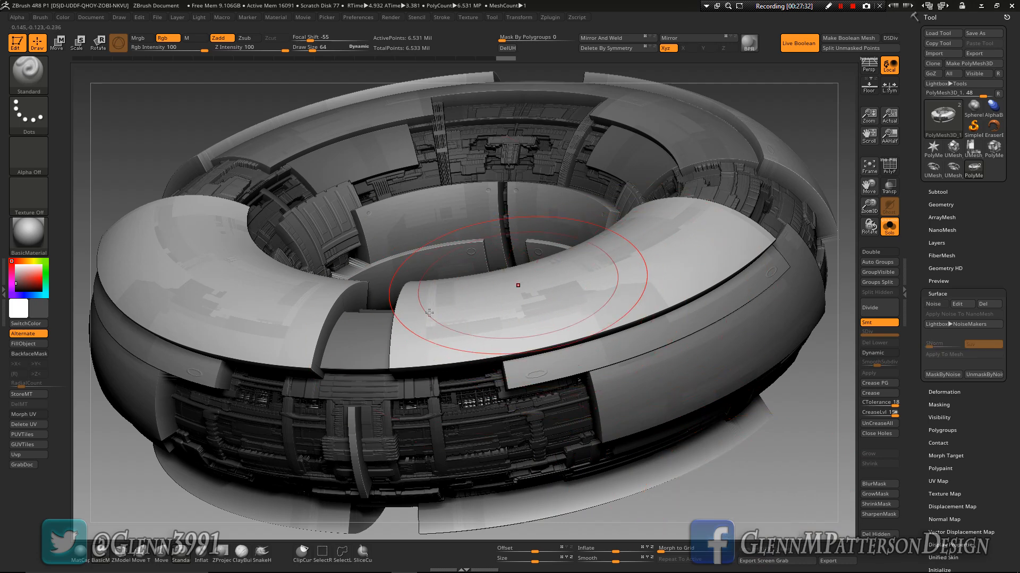
# - Leave Solo mode and make another Boolean mesh from the coloured ring and its subtracting copy with DSDiv on
pyautogui.moveTo(571, 304)
pyautogui.mouseDown(button='right')
pyautogui.moveTo(575, 340)
pyautogui.moveTo(582, 341)
pyautogui.moveTo(595, 290)
pyautogui.moveTo(653, 372)
pyautogui.moveTo(640, 365)
pyautogui.moveTo(674, 355)
pyautogui.mouseUp(button='right')
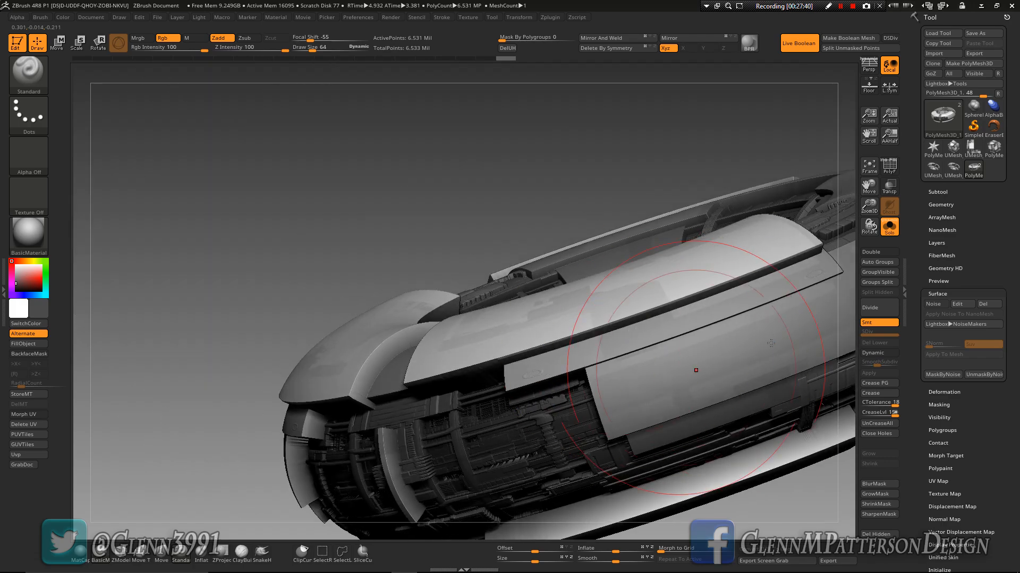
pyautogui.click(869, 169)
pyautogui.moveTo(558, 287); pyautogui.dragTo(549, 322, button='right')
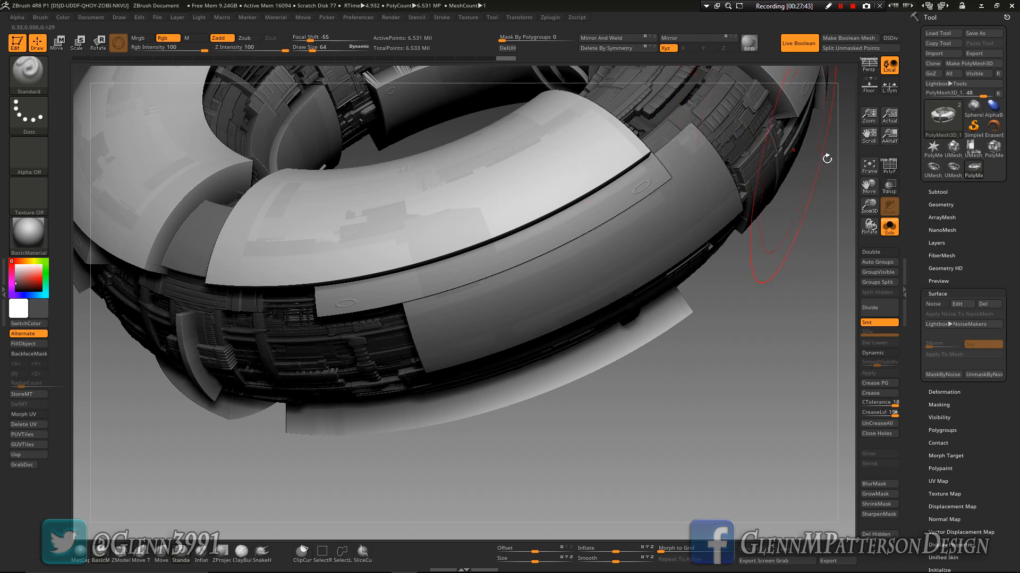
pyautogui.click(863, 170)
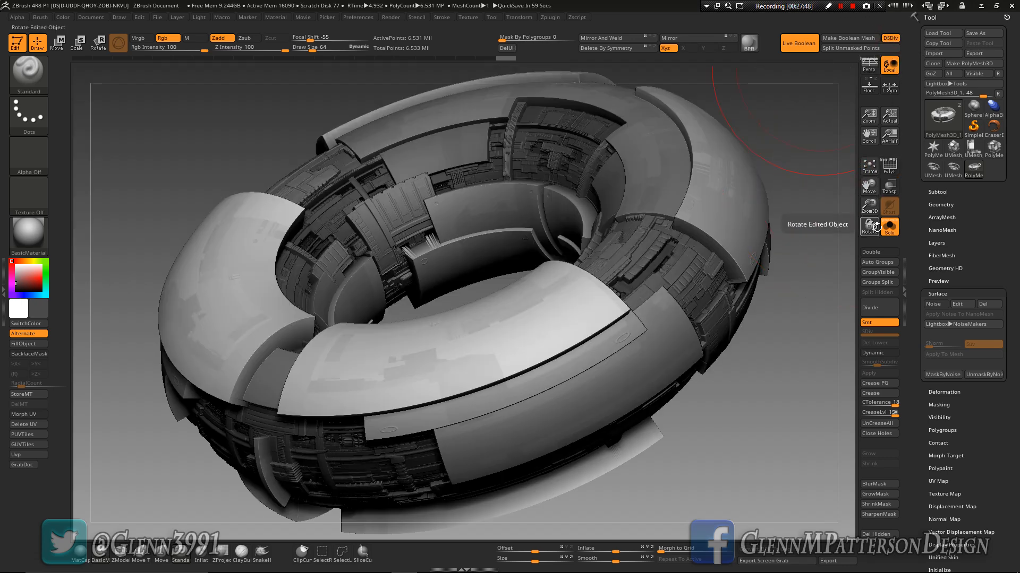
pyautogui.click(888, 234)
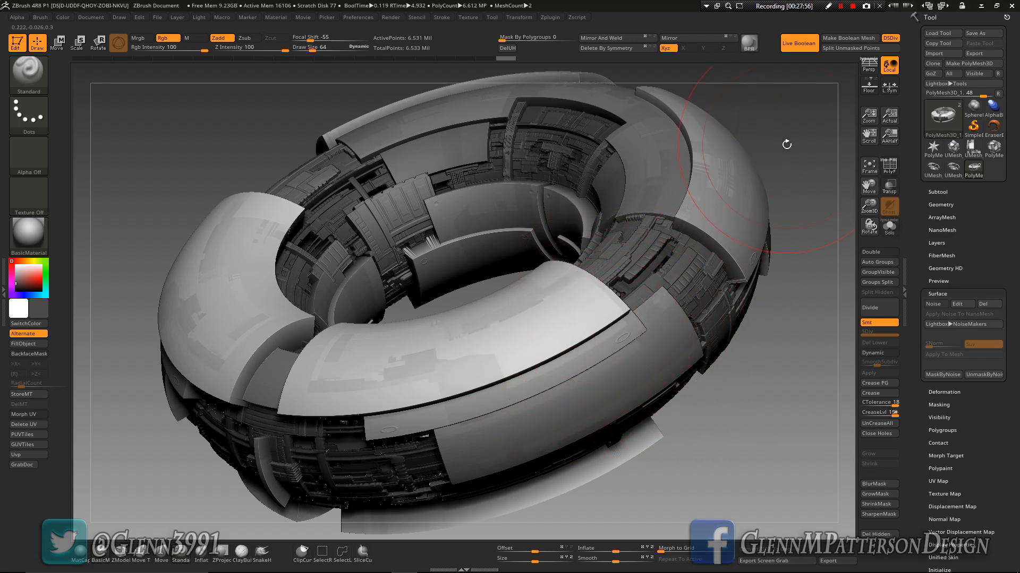
pyautogui.click(841, 39)
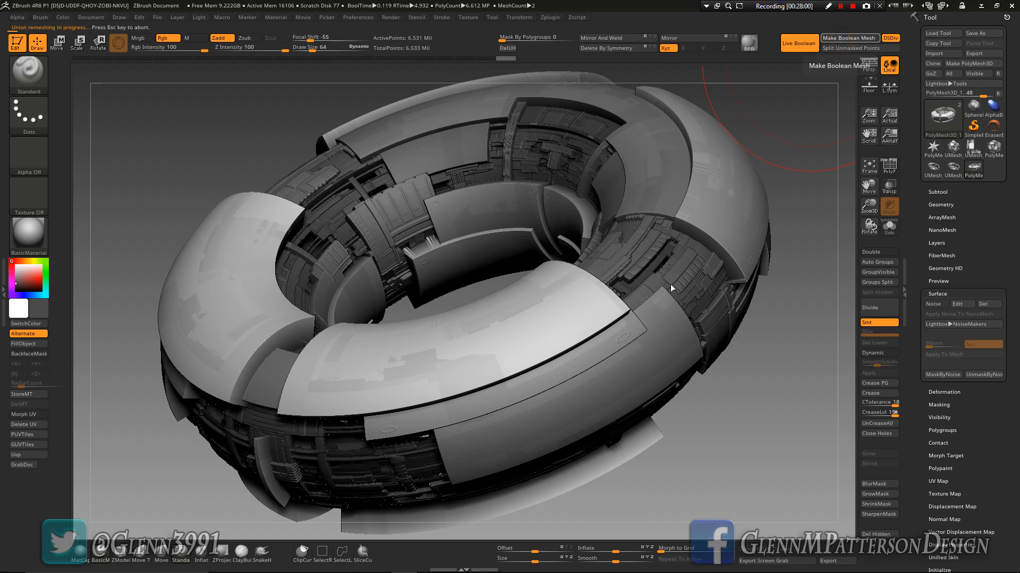
pyautogui.press('F9')
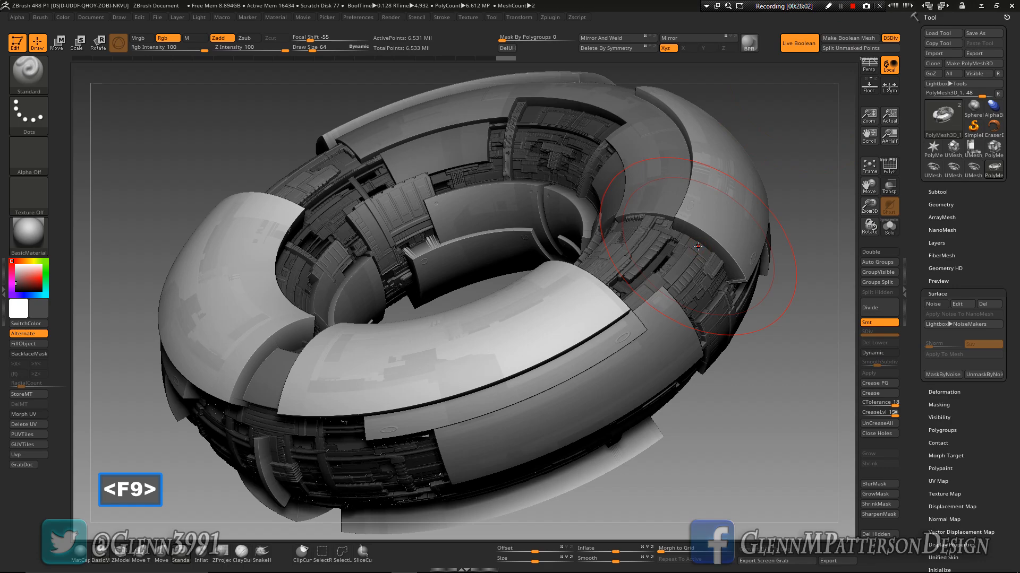
# - Switch to the Boolean mesh made from the coloured ring and inspect its panel pattern and openings from several angles
pyautogui.moveTo(799, 249)
pyautogui.mouseDown()
pyautogui.moveTo(797, 164)
pyautogui.moveTo(791, 183)
pyautogui.moveTo(815, 254)
pyautogui.mouseUp()
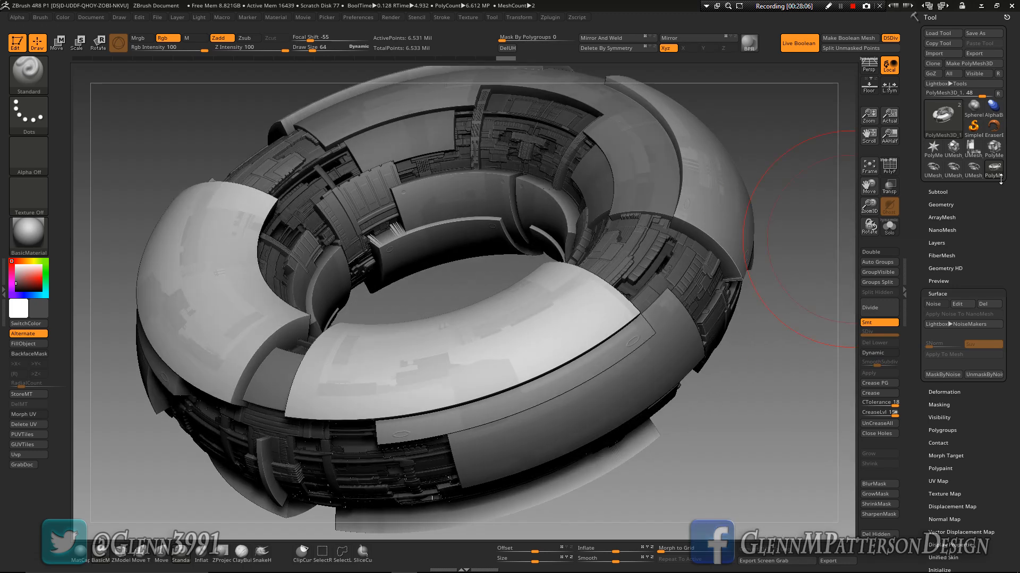
pyautogui.click(974, 176)
pyautogui.moveTo(515, 311); pyautogui.dragTo(401, 419, button='right')
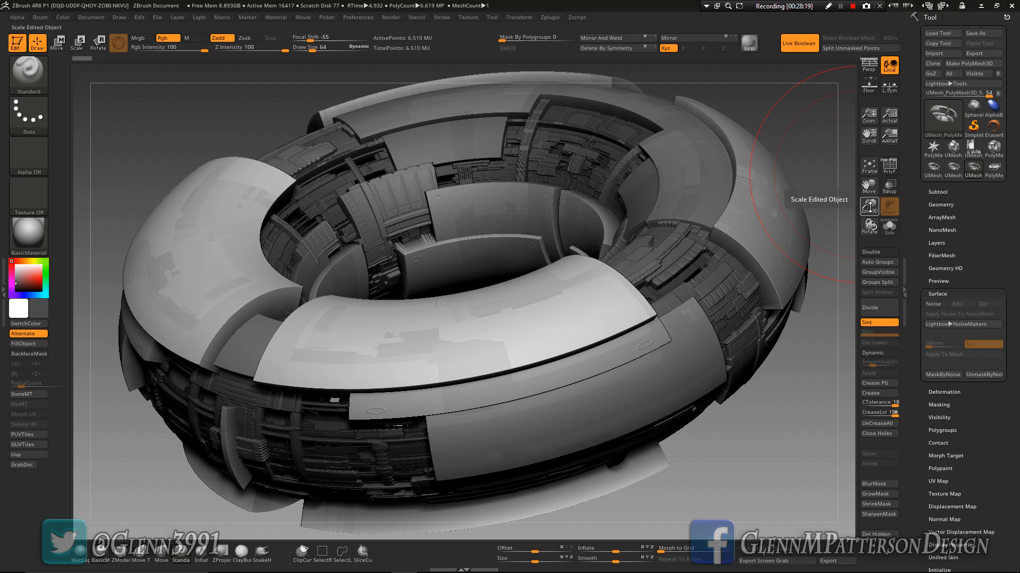
pyautogui.moveTo(869, 205); pyautogui.dragTo(879, 172)
pyautogui.moveTo(610, 272)
pyautogui.mouseDown(button='right')
pyautogui.moveTo(592, 295)
pyautogui.moveTo(583, 292)
pyautogui.moveTo(595, 297)
pyautogui.moveTo(614, 276)
pyautogui.mouseUp(button='right')
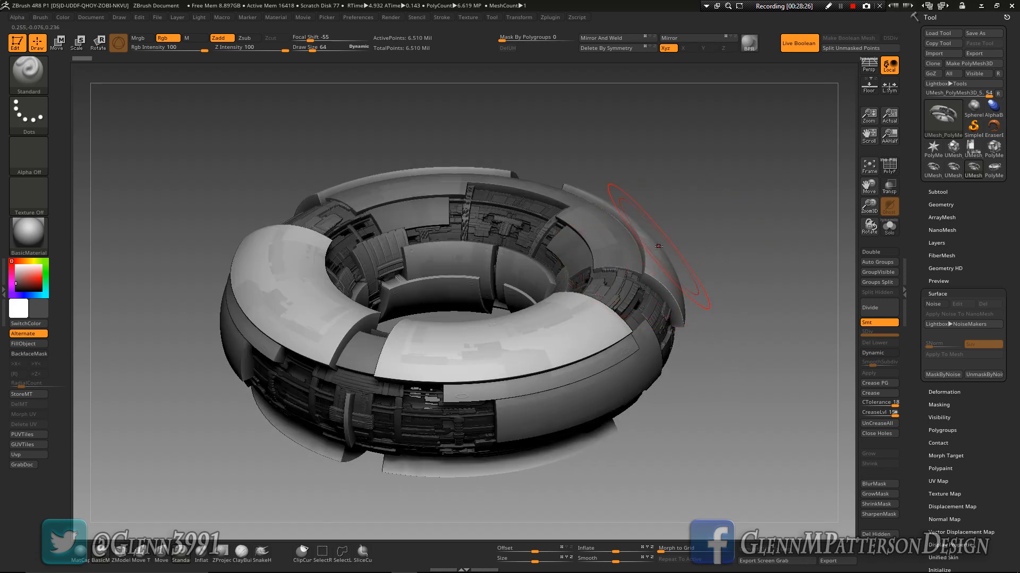
pyautogui.moveTo(627, 286); pyautogui.dragTo(727, 275, button='right')
# - Switch to the PolyMesh3D star, swap the main and secondary colours and fit the star to the view
pyautogui.click(934, 150)
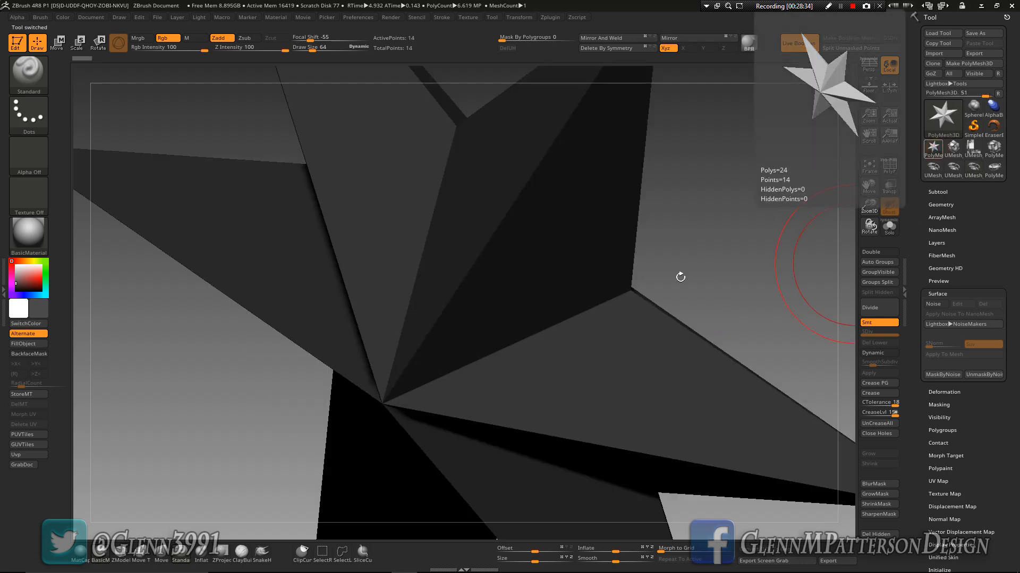
pyautogui.click(34, 325)
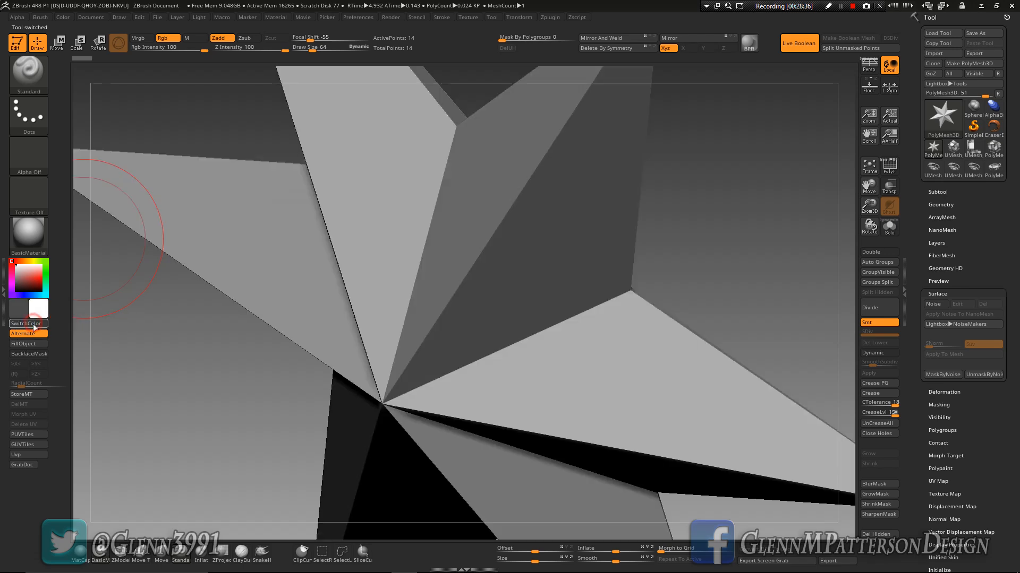
pyautogui.click(870, 171)
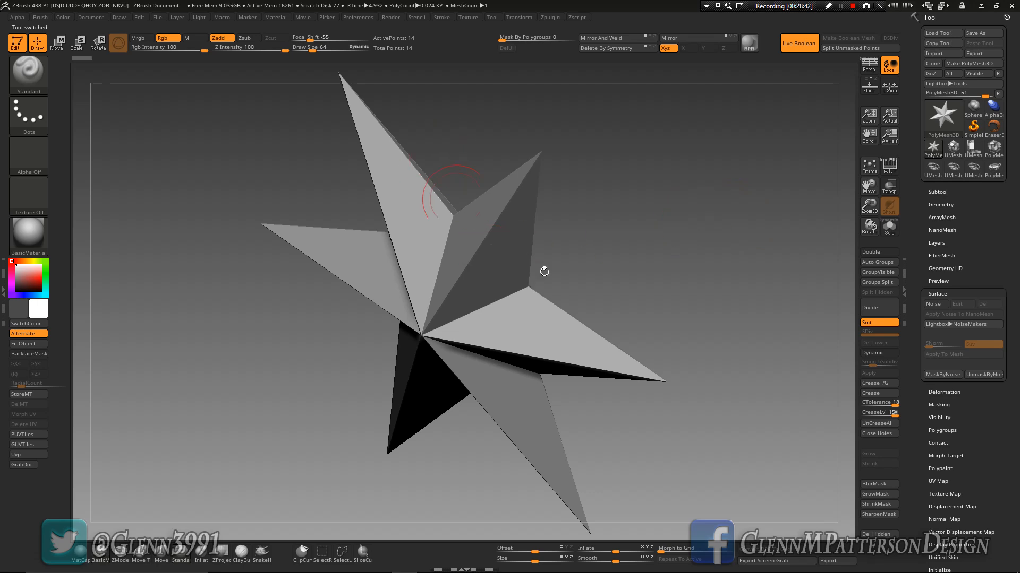
# - Replace the star mesh with a Ring 3D primitive through the transform gizmo and finish customizing it
pyautogui.click(56, 42)
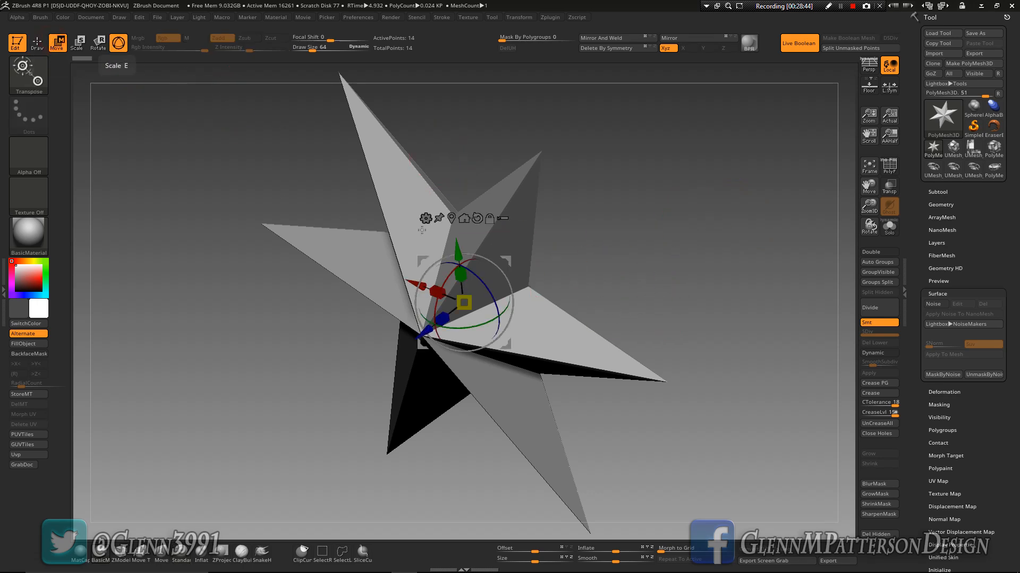
pyautogui.click(432, 217)
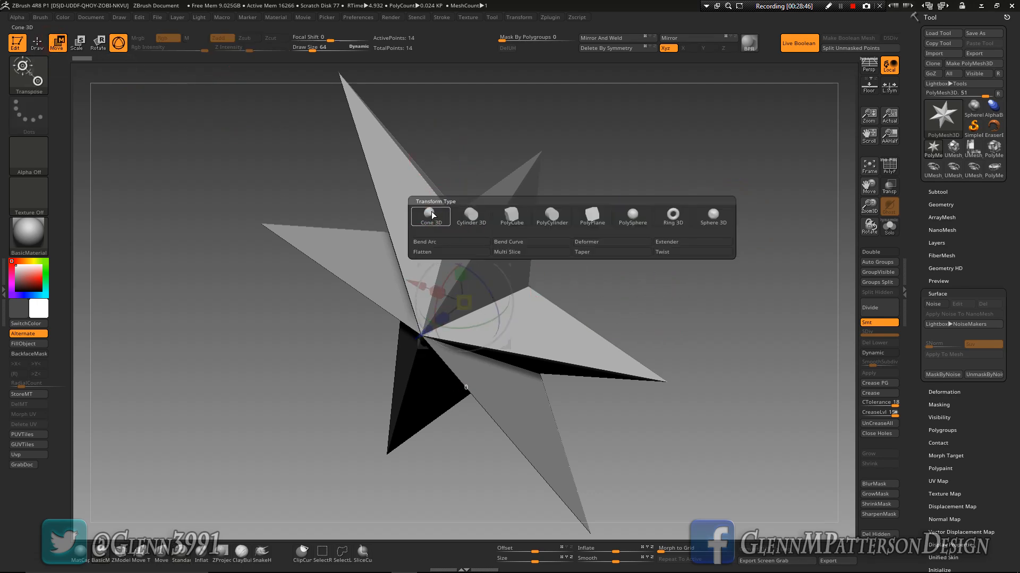
pyautogui.click(667, 223)
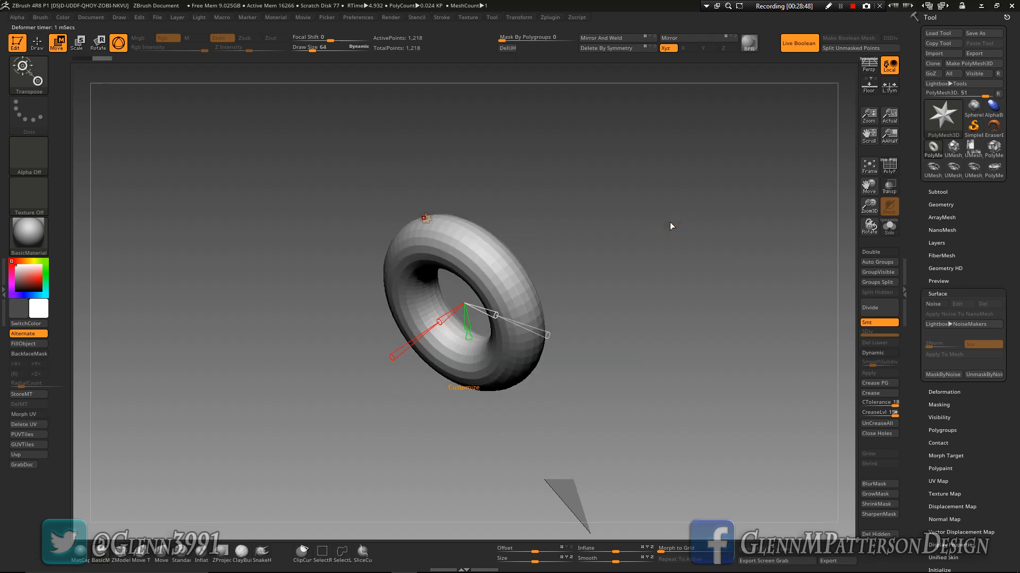
pyautogui.click(426, 218)
pyautogui.click(413, 220)
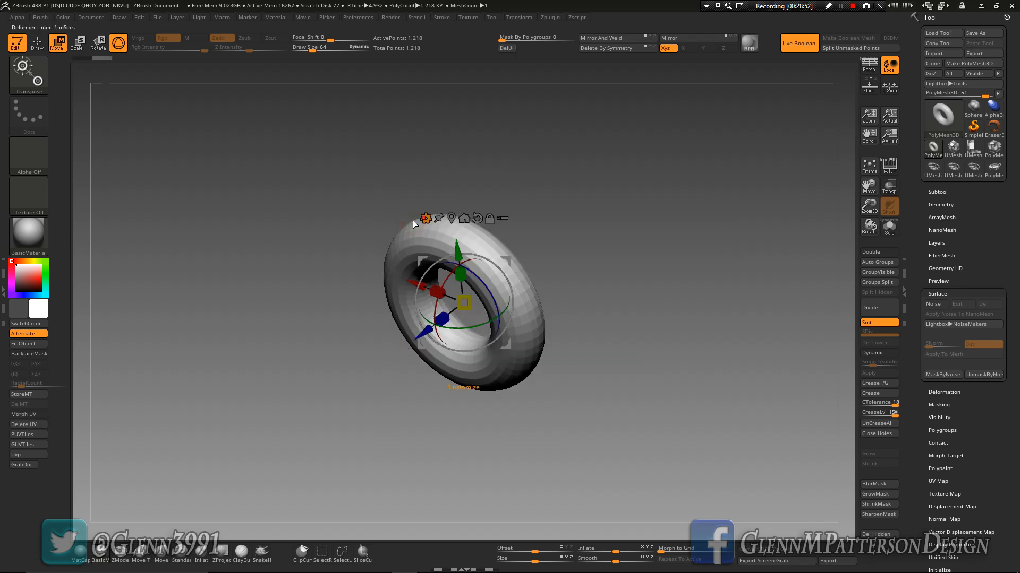
pyautogui.keyDown('shift'); pyautogui.moveTo(465, 263); pyautogui.dragTo(622, 220); pyautogui.keyUp('shift')
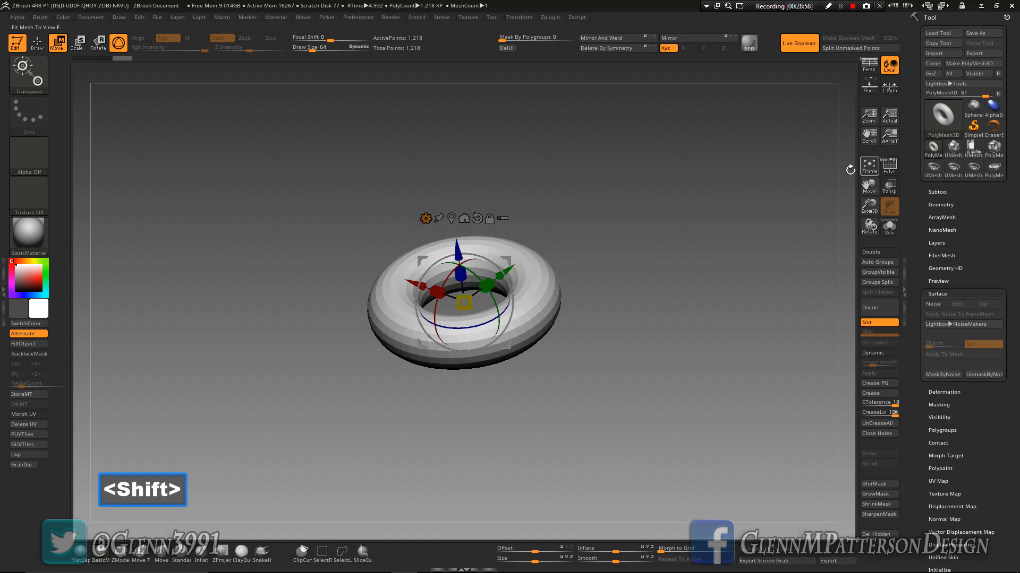
# - Return to Draw mode, display the polyframe on the ring and select the ZModeler brush
pyautogui.click(37, 42)
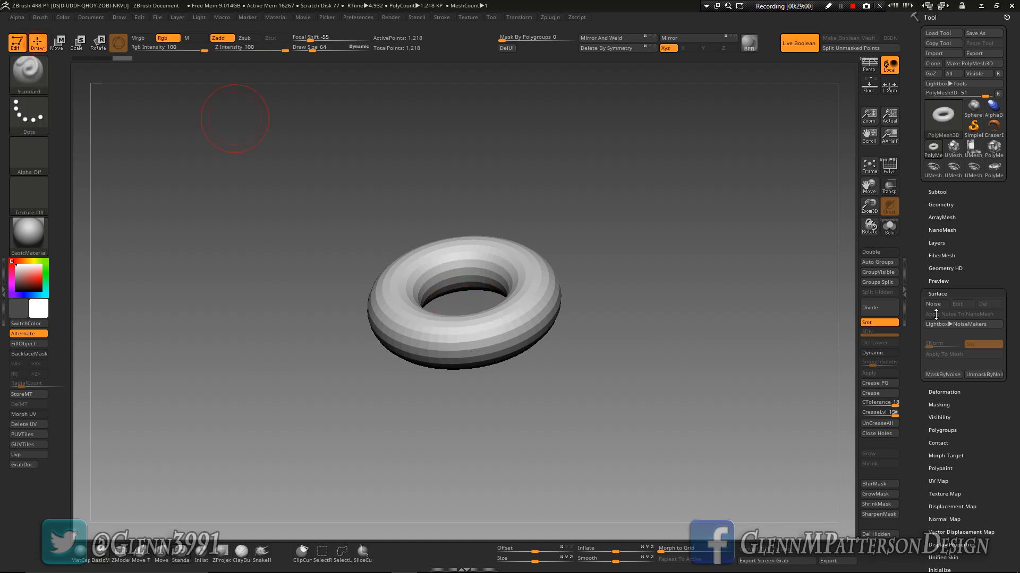
pyautogui.moveTo(866, 226); pyautogui.dragTo(867, 290)
pyautogui.moveTo(601, 409); pyautogui.dragTo(690, 396, button='right')
pyautogui.click(889, 167)
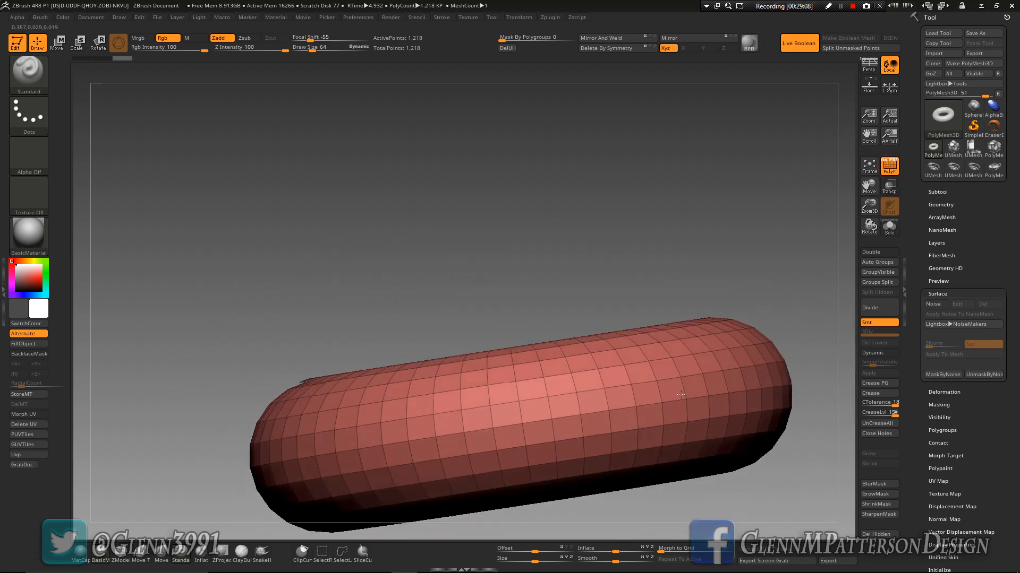
pyautogui.click(122, 552)
pyautogui.press('b')
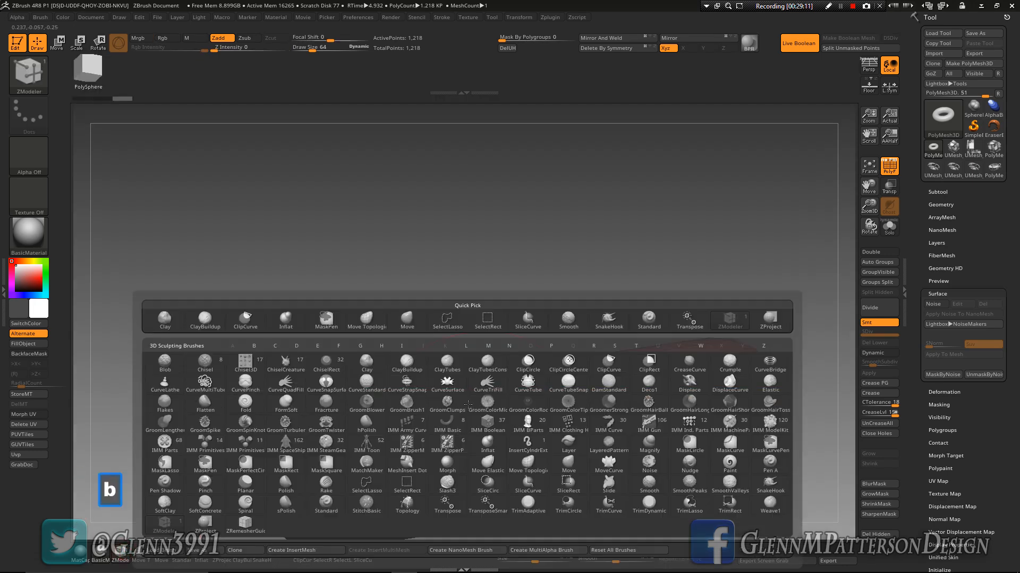
pyautogui.press('z')
pyautogui.press('m')
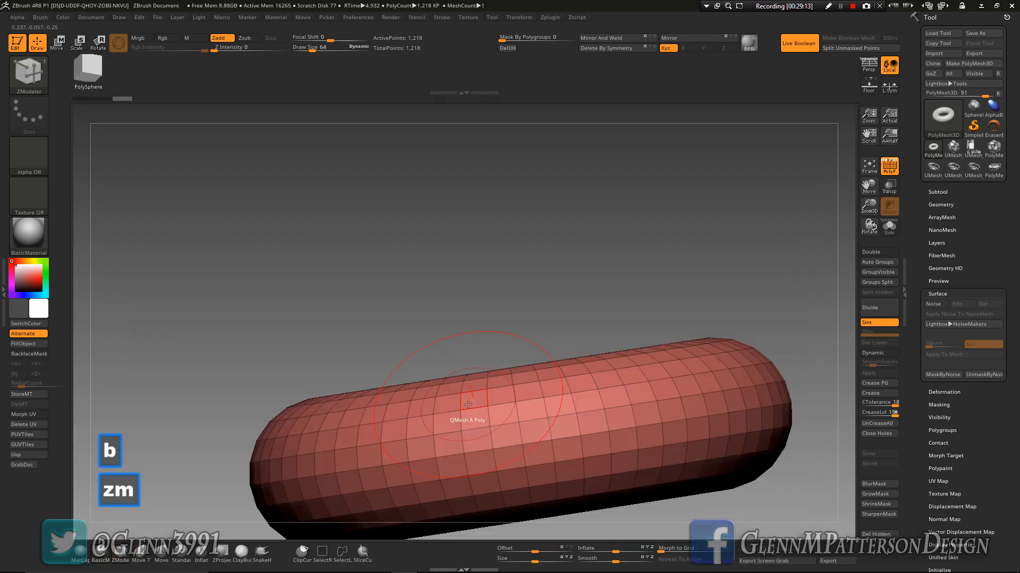
# - Assign two adjacent polyloops around the ring's outer side to a separate polygroup with the ZModeler PolyGroup action and Polyloop target
pyautogui.rightClick(615, 420)
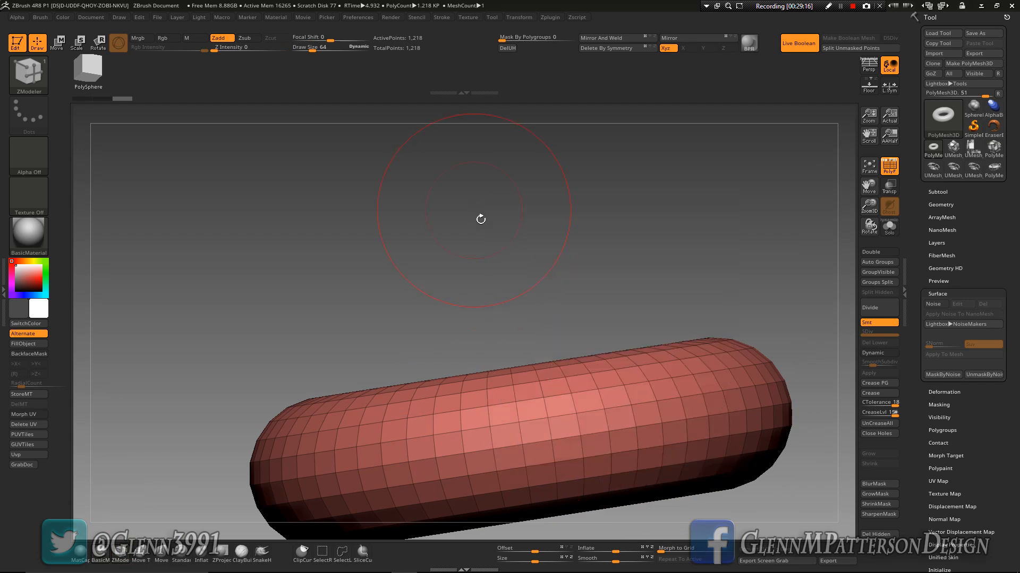
pyautogui.rightClick(622, 418)
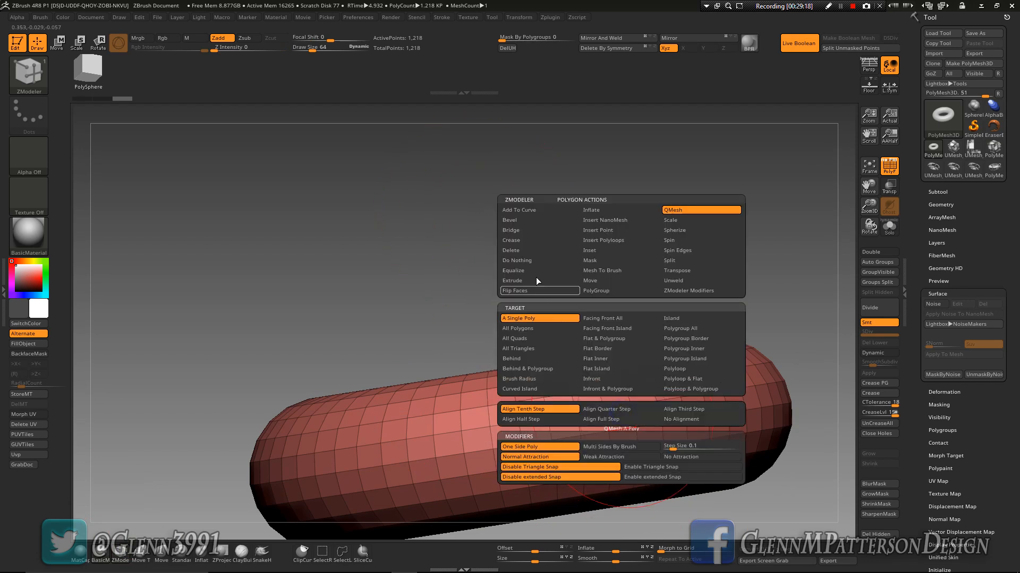
pyautogui.click(631, 291)
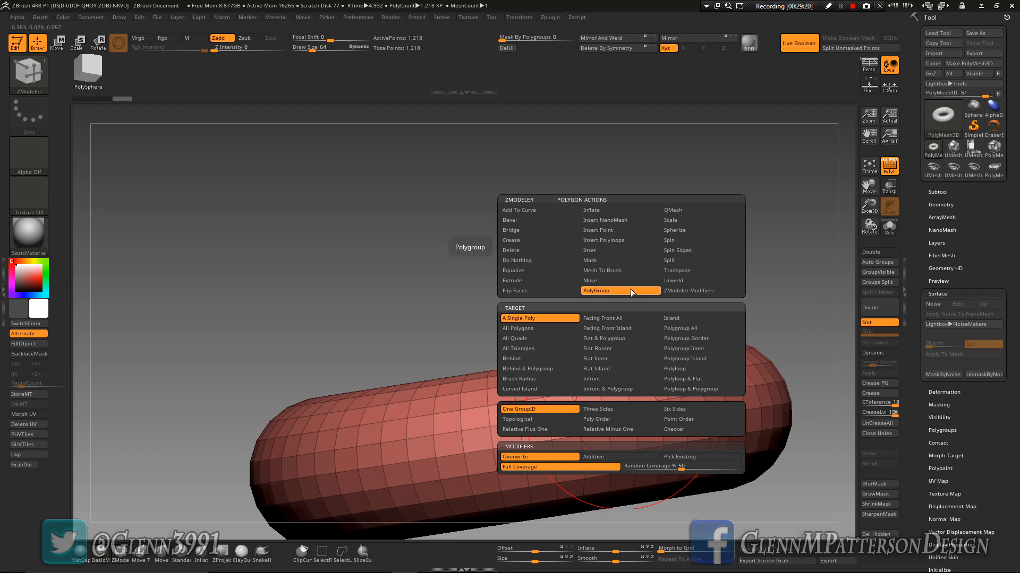
pyautogui.click(685, 369)
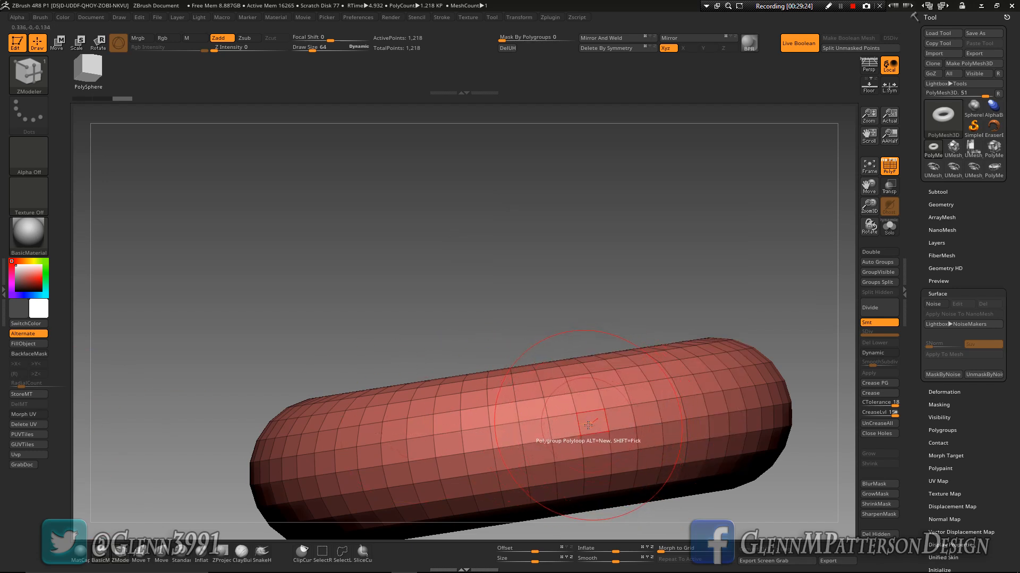
pyautogui.click(588, 425)
pyautogui.click(593, 413)
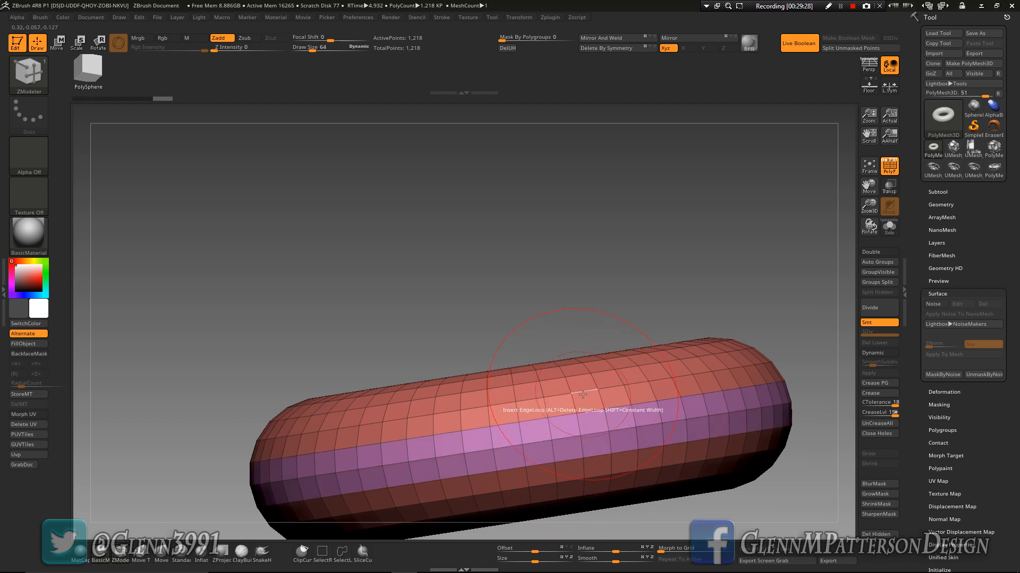
# - Slide the complete edge loops above and below the purple band towards the band's borders with the ZModeler Slide action
pyautogui.press('space')
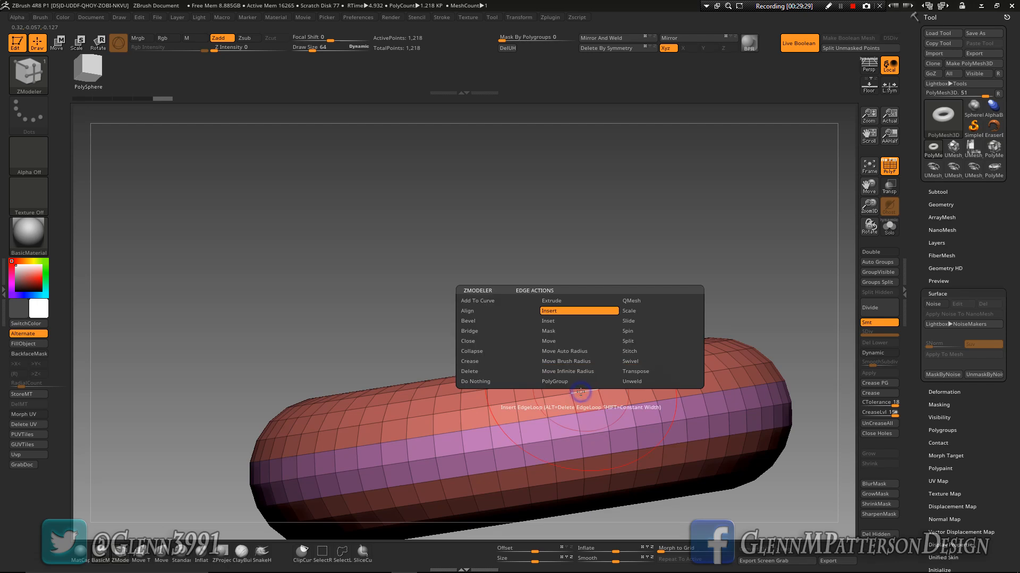
pyautogui.click(635, 321)
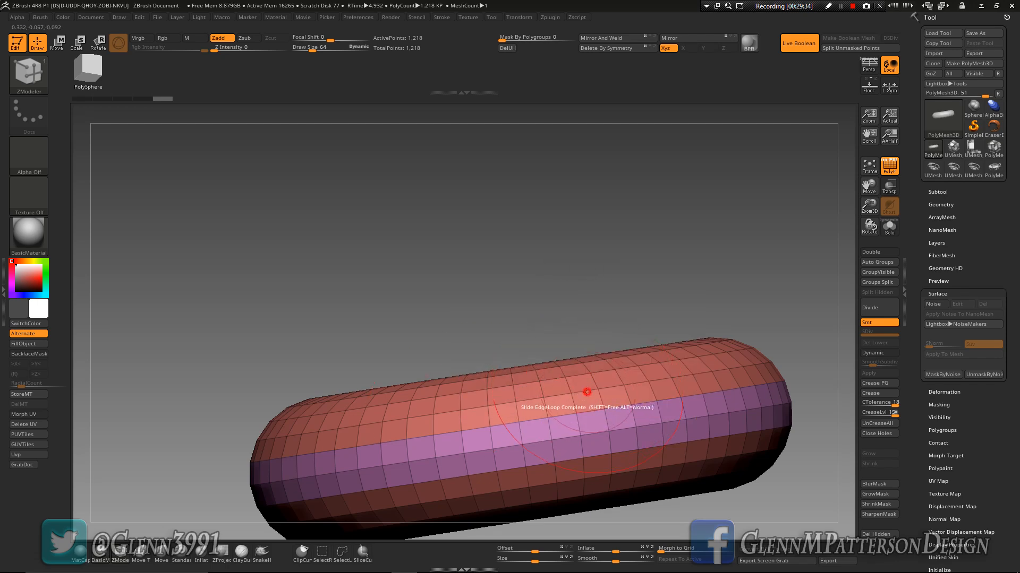
pyautogui.moveTo(590, 407); pyautogui.dragTo(592, 419)
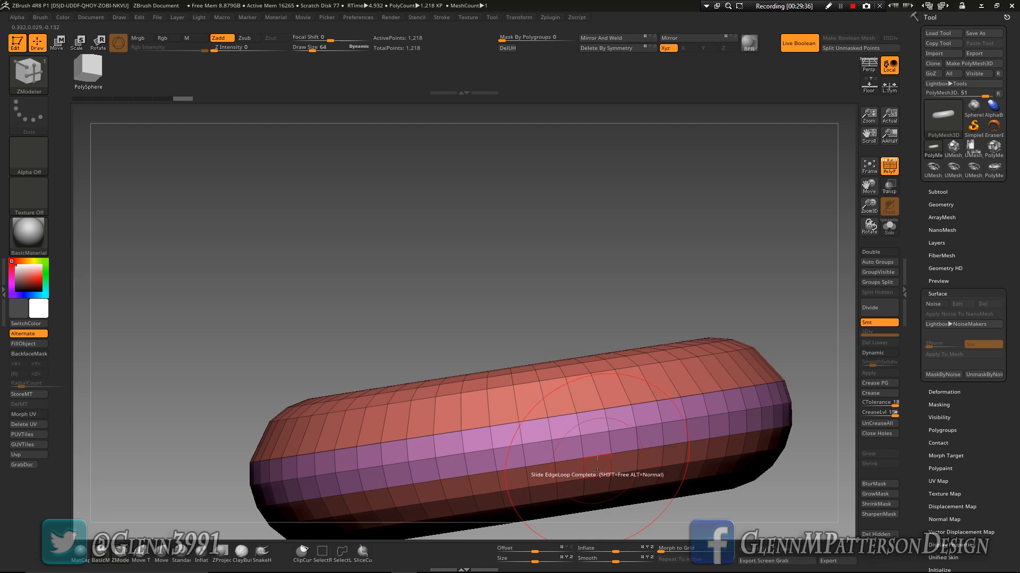
pyautogui.moveTo(598, 474); pyautogui.dragTo(600, 445)
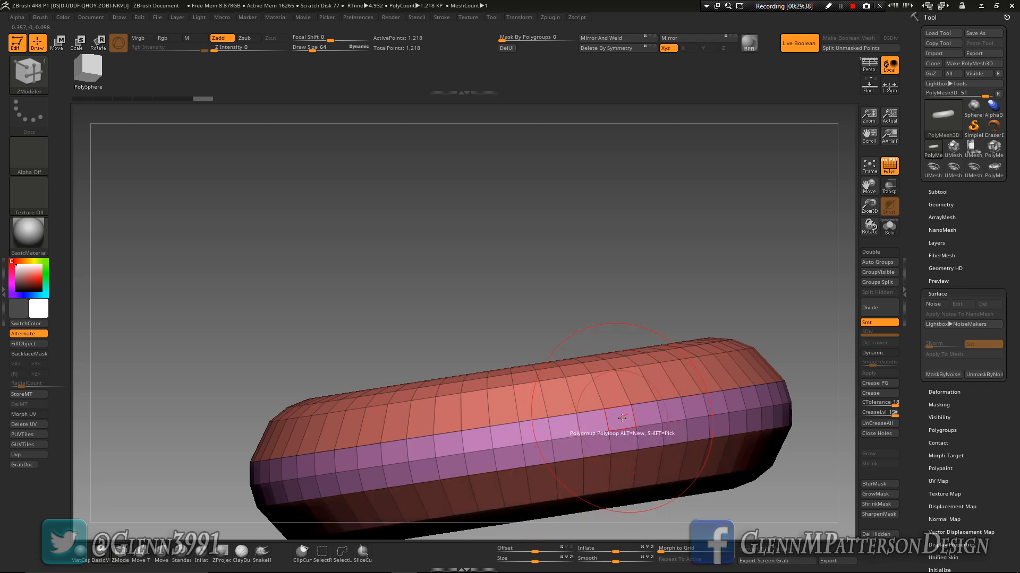
# - Push the purple band inward as a groove around the ring with the ZModeler Inflate action targeting Polygroup All
pyautogui.moveTo(622, 418); pyautogui.dragTo(635, 420, button='right')
pyautogui.press('space')
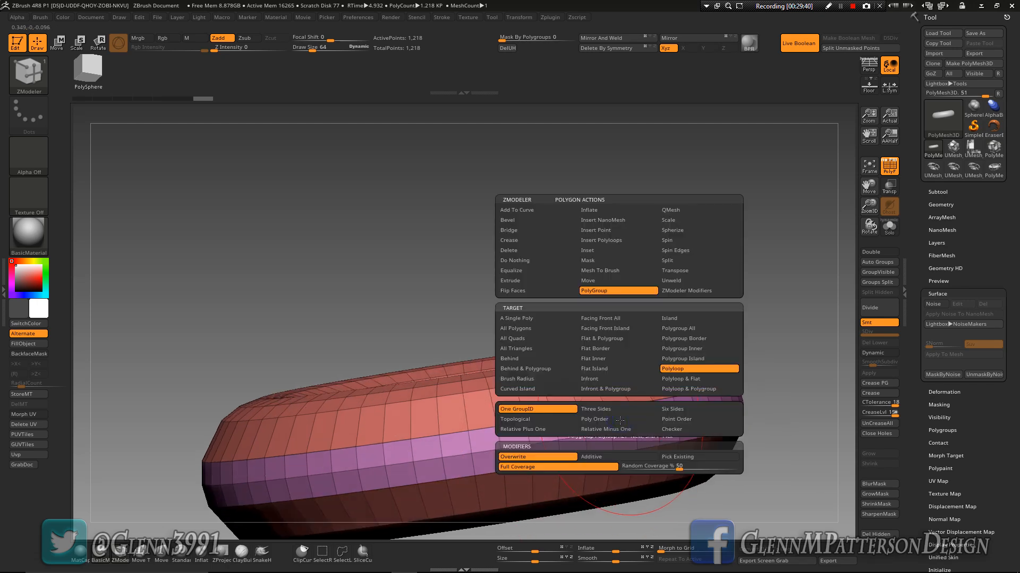
pyautogui.click(594, 211)
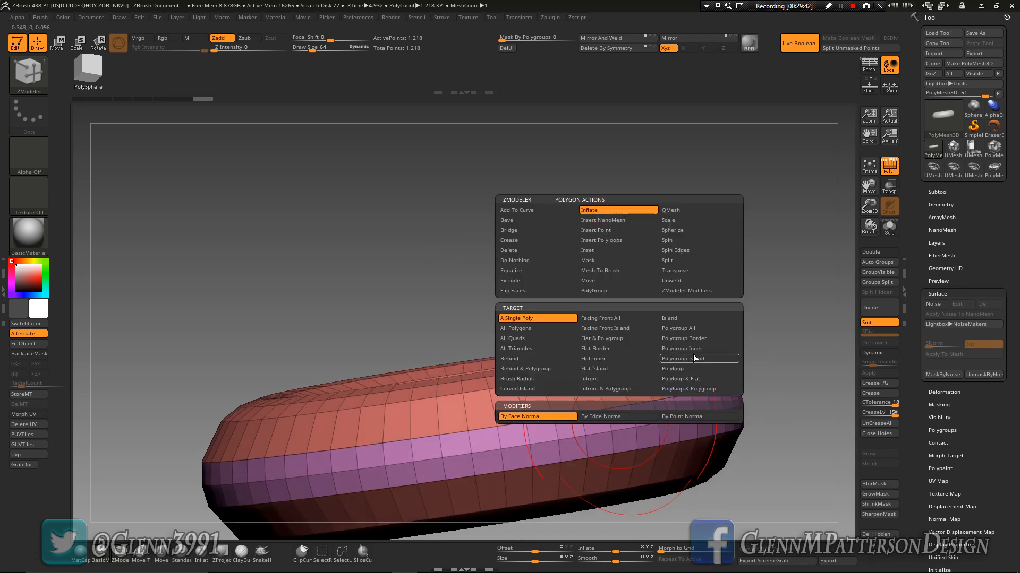
pyautogui.click(695, 329)
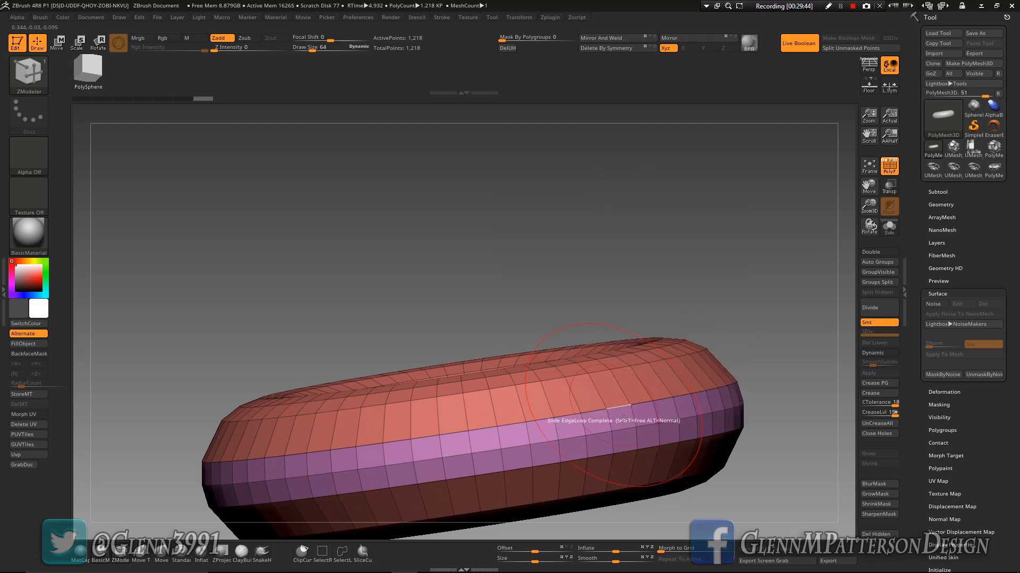
pyautogui.moveTo(612, 428); pyautogui.dragTo(564, 437)
pyautogui.moveTo(480, 440)
pyautogui.mouseDown(button='right')
pyautogui.moveTo(496, 380)
pyautogui.moveTo(477, 391)
pyautogui.moveTo(486, 437)
pyautogui.mouseUp(button='right')
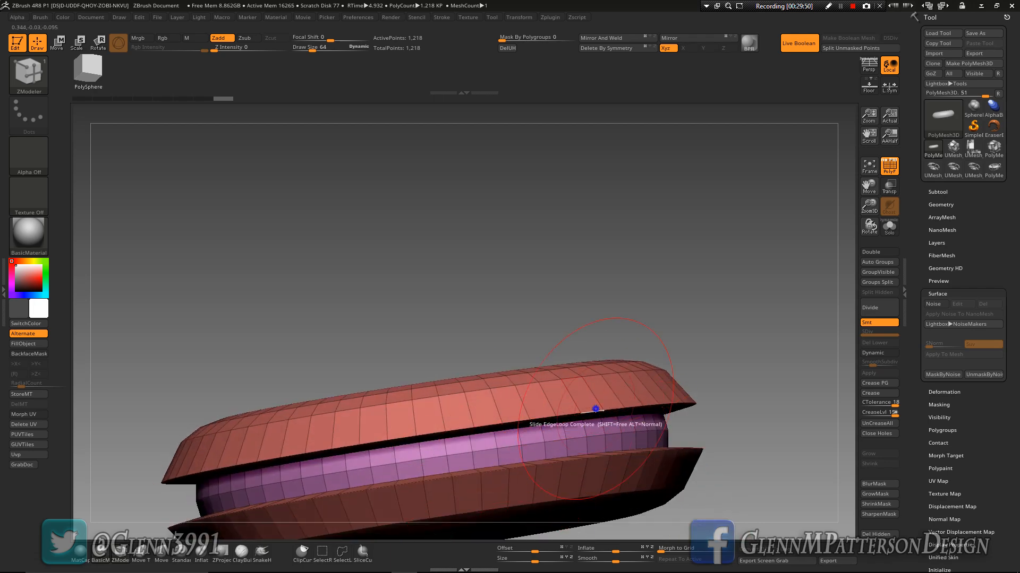
# - Crease the complete edge loops bordering the purple groove with the ZModeler Crease action
pyautogui.moveTo(611, 430); pyautogui.dragTo(600, 463, button='right')
pyautogui.press('space')
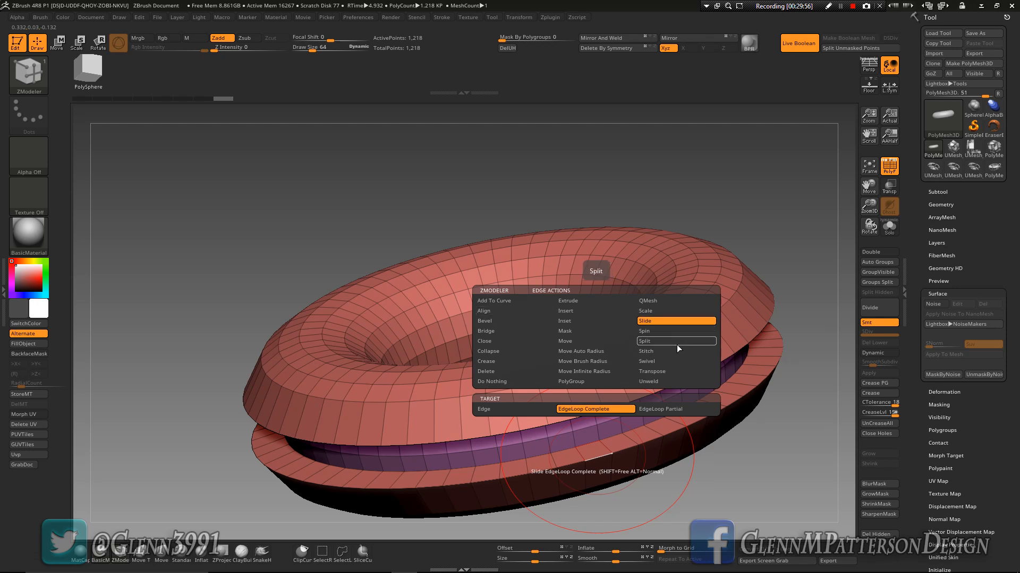
pyautogui.click(500, 361)
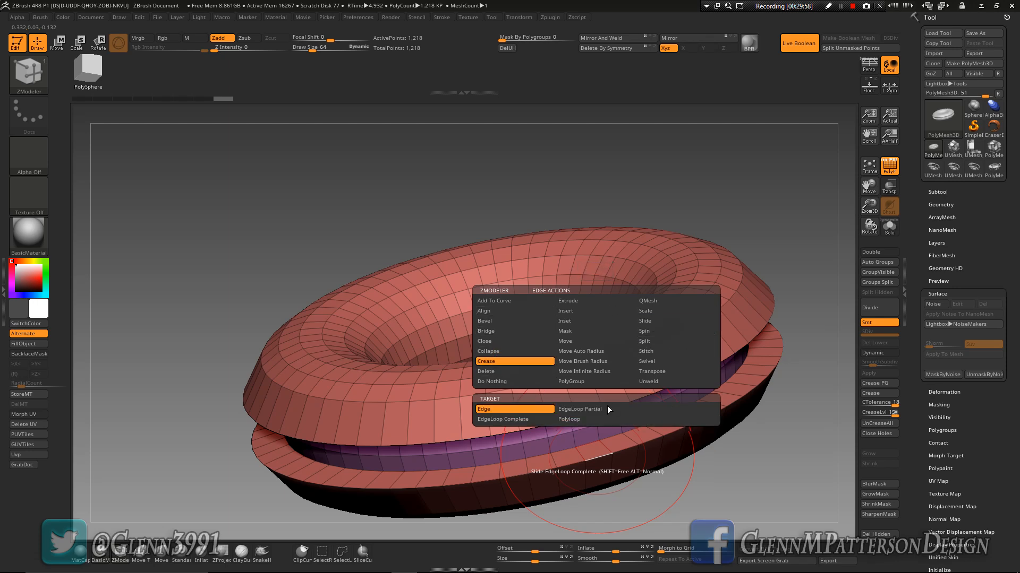
pyautogui.click(588, 412)
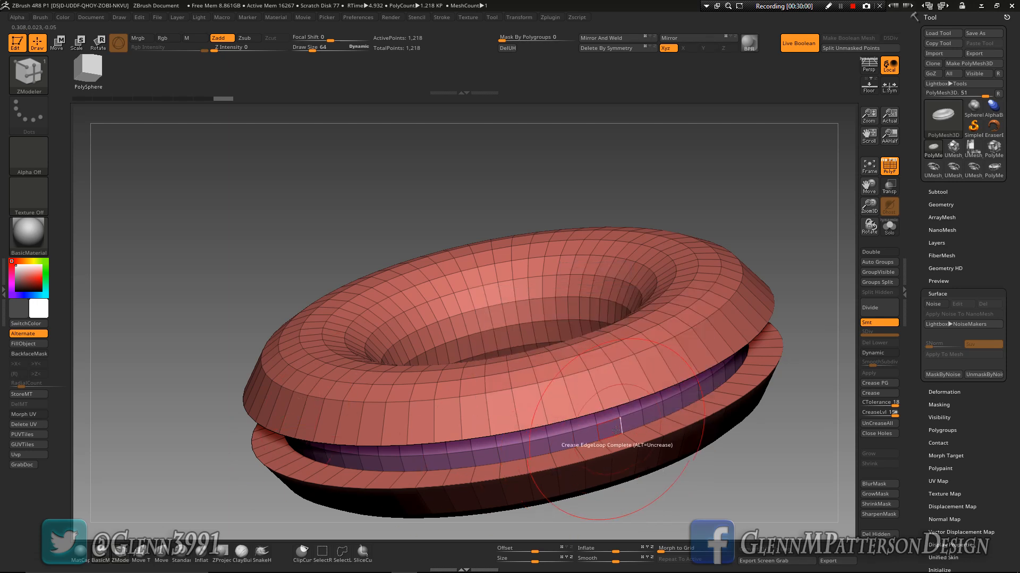
pyautogui.click(609, 435)
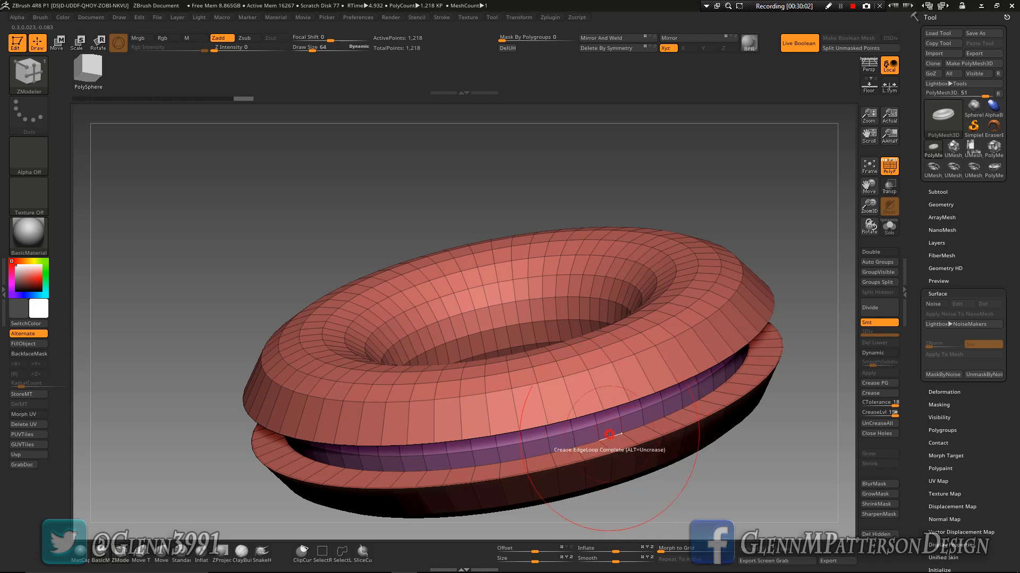
pyautogui.moveTo(610, 433)
pyautogui.mouseDown(button='right')
pyautogui.moveTo(604, 405)
pyautogui.moveTo(645, 422)
pyautogui.mouseUp(button='right')
pyautogui.click(604, 405)
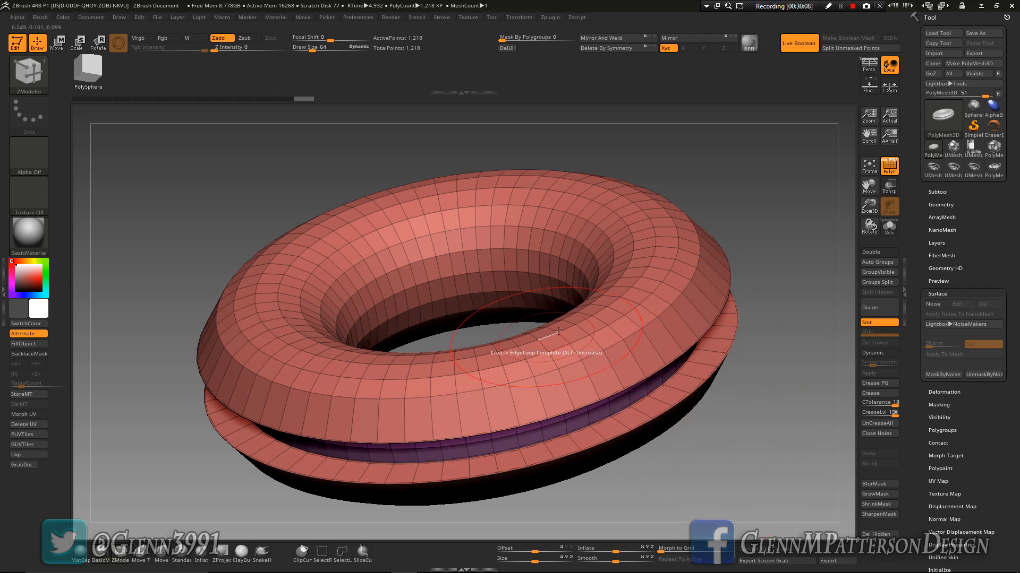
# - View the finished detailed ring tool for reference and return to the plain grooved ring
pyautogui.click(997, 177)
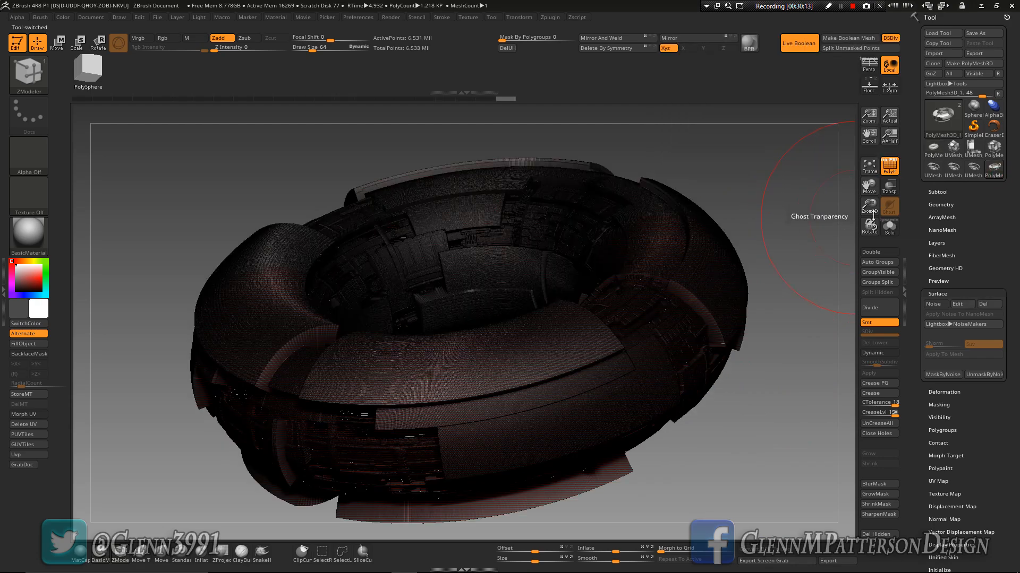
pyautogui.click(933, 148)
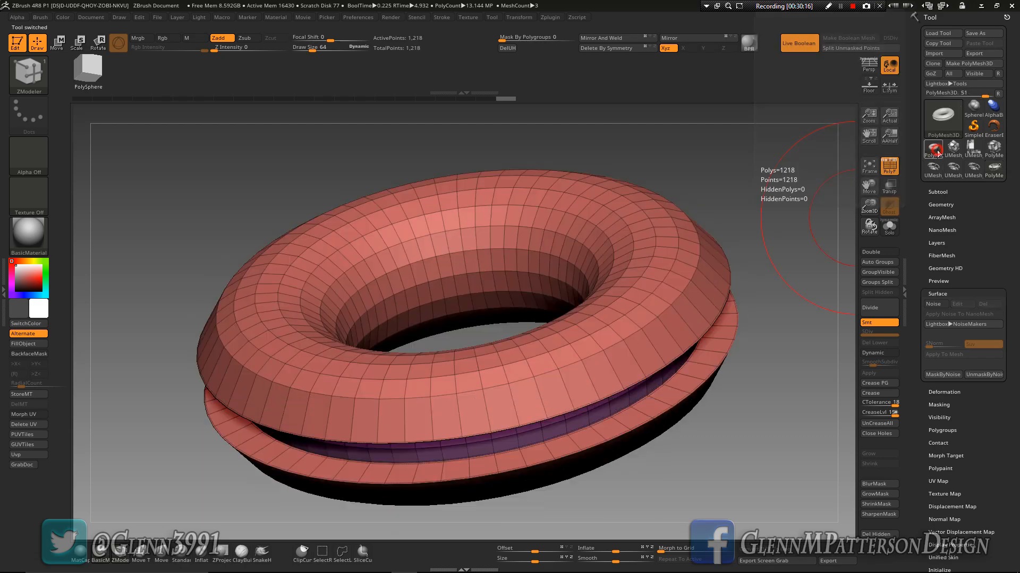
# - Hide the ring's polyframe, enable dynamic subdivision and set SmoothSubdiv to 4
pyautogui.keyDown('shift'); pyautogui.moveTo(626, 360); pyautogui.dragTo(615, 322, button='right'); pyautogui.keyUp('shift')
pyautogui.keyDown('shift'); pyautogui.moveTo(530, 308); pyautogui.dragTo(547, 425, button='right'); pyautogui.keyUp('shift')
pyautogui.click(869, 166)
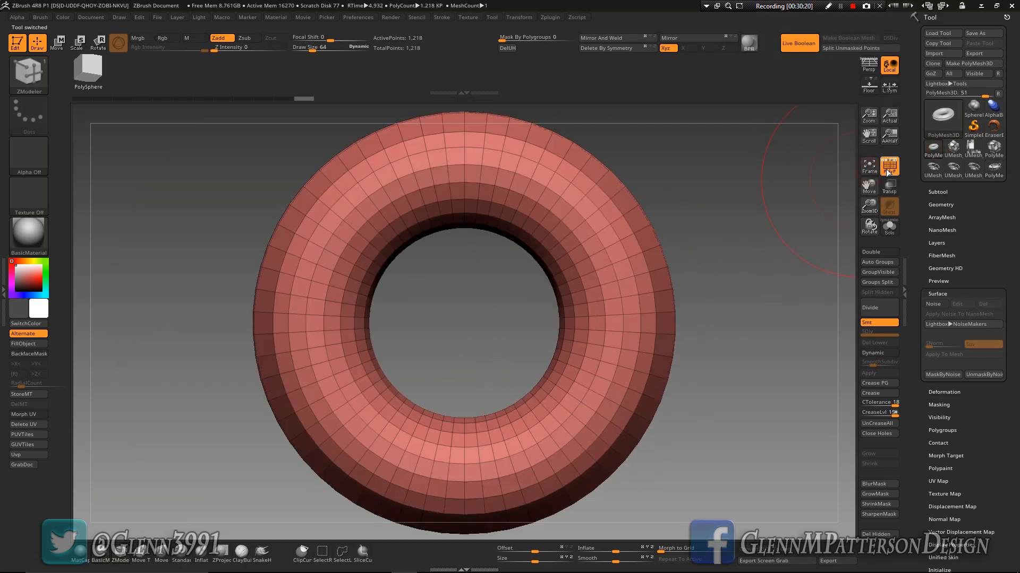
pyautogui.click(890, 166)
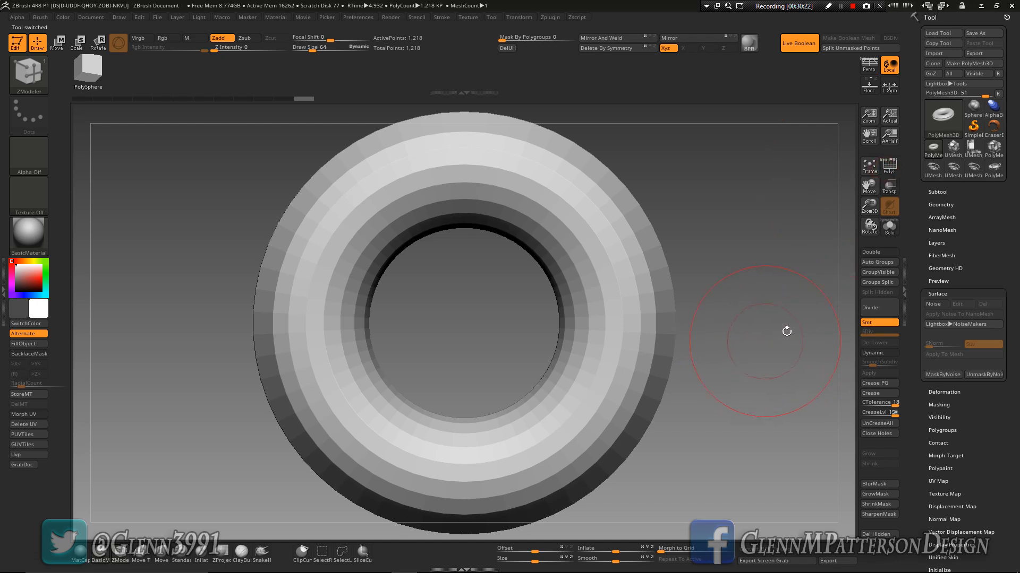
pyautogui.press('d')
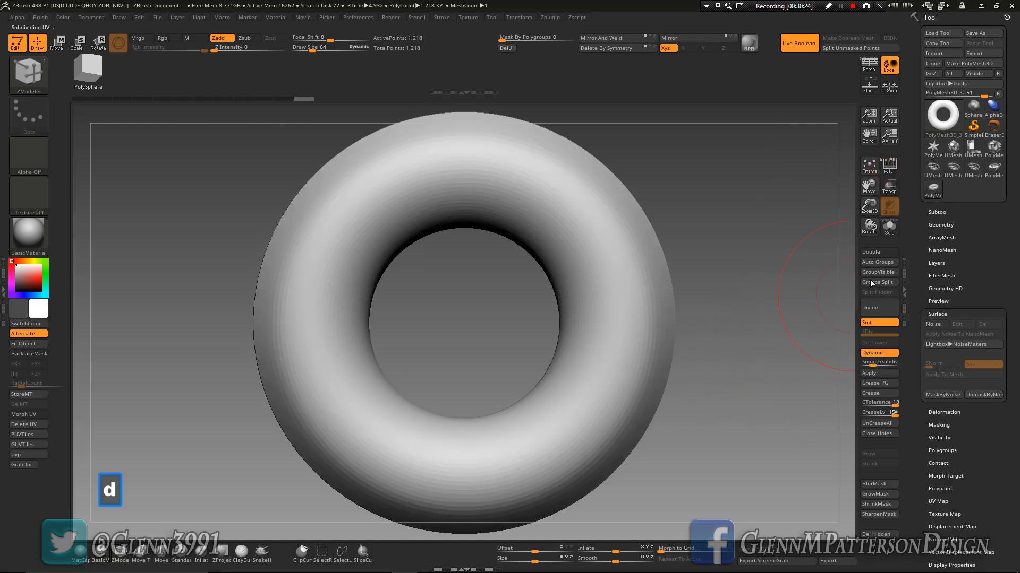
pyautogui.moveTo(870, 365); pyautogui.dragTo(881, 364)
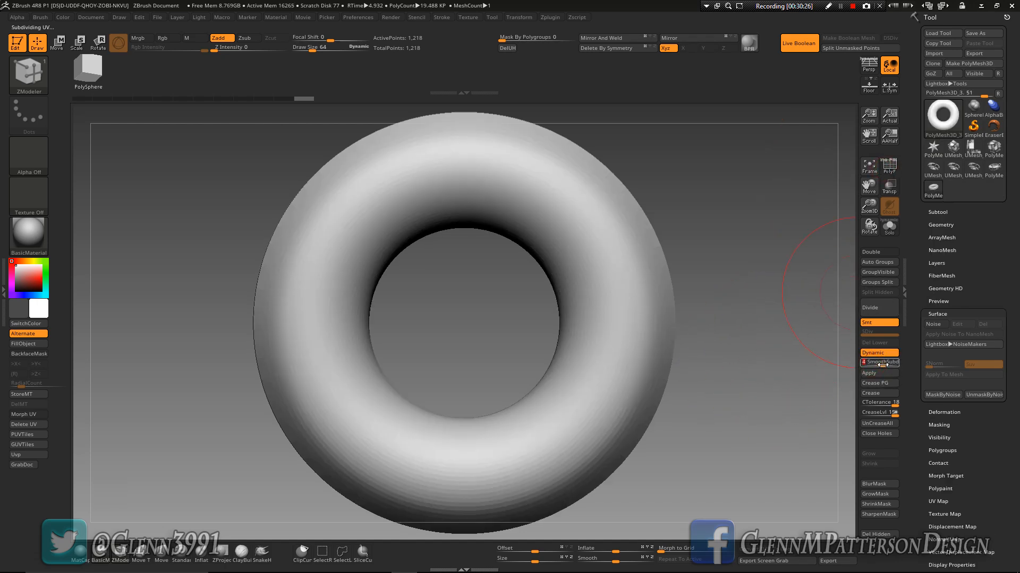
# - Apply the Greeble01.ZNM NoiseMaker preset from LightBox to the ring's surface
pyautogui.moveTo(748, 408); pyautogui.dragTo(743, 370)
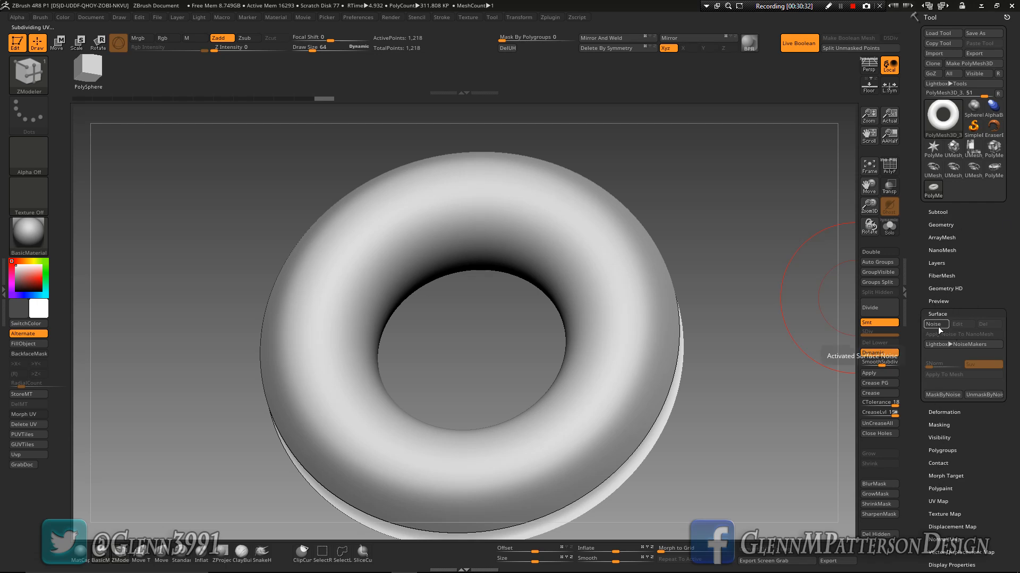
pyautogui.click(963, 344)
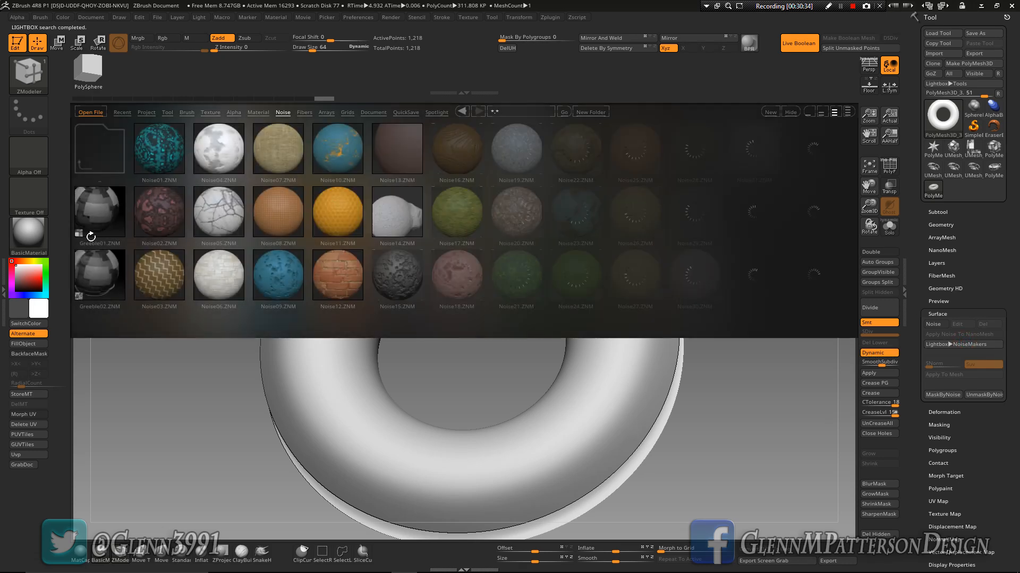
pyautogui.doubleClick(107, 215)
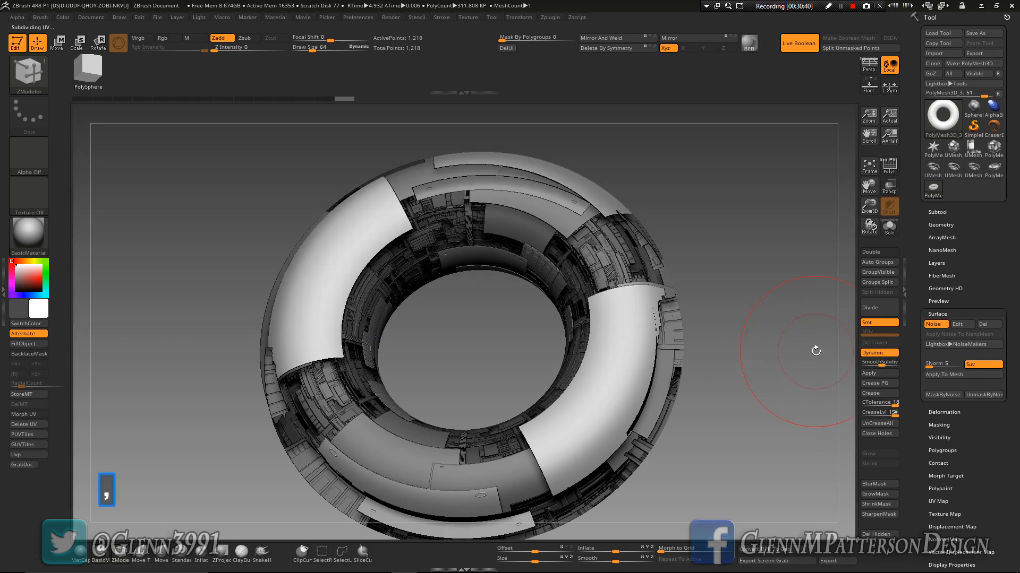
pyautogui.moveTo(721, 436); pyautogui.dragTo(773, 345)
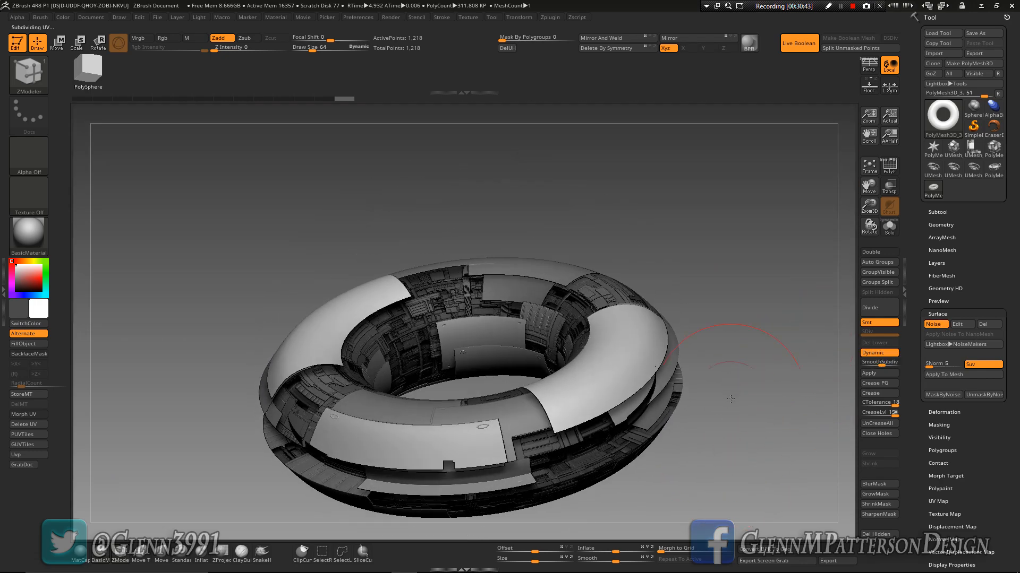
# - Examine the greeble paneling across the ring from several angles and distances
pyautogui.click(938, 227)
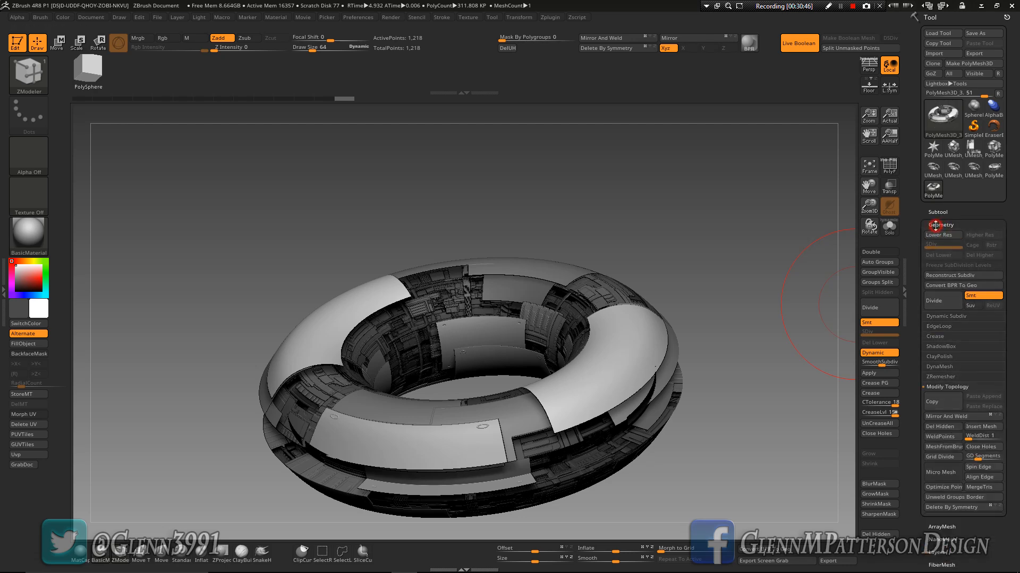
pyautogui.click(938, 225)
pyautogui.click(936, 328)
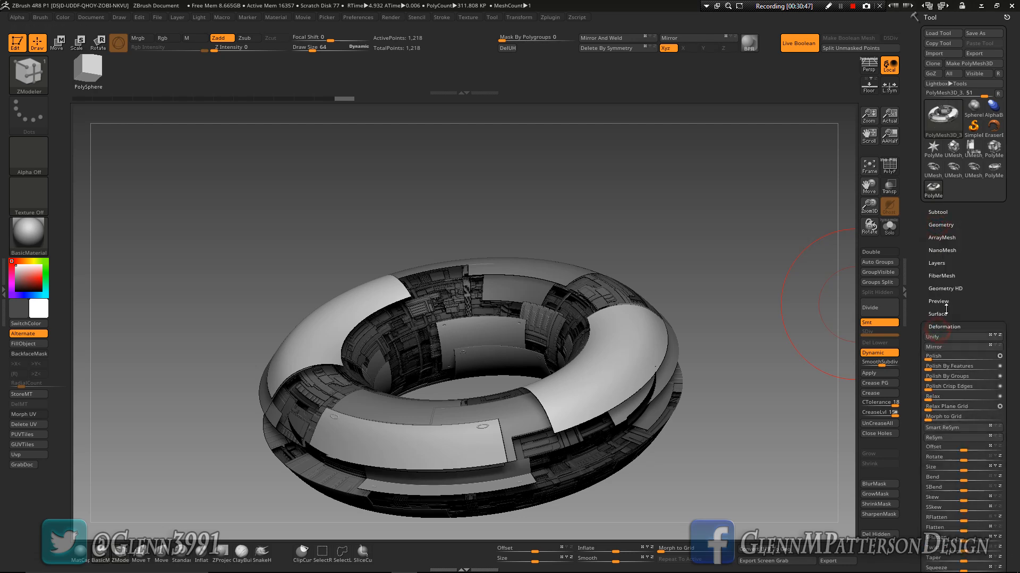
pyautogui.click(946, 337)
pyautogui.click(870, 165)
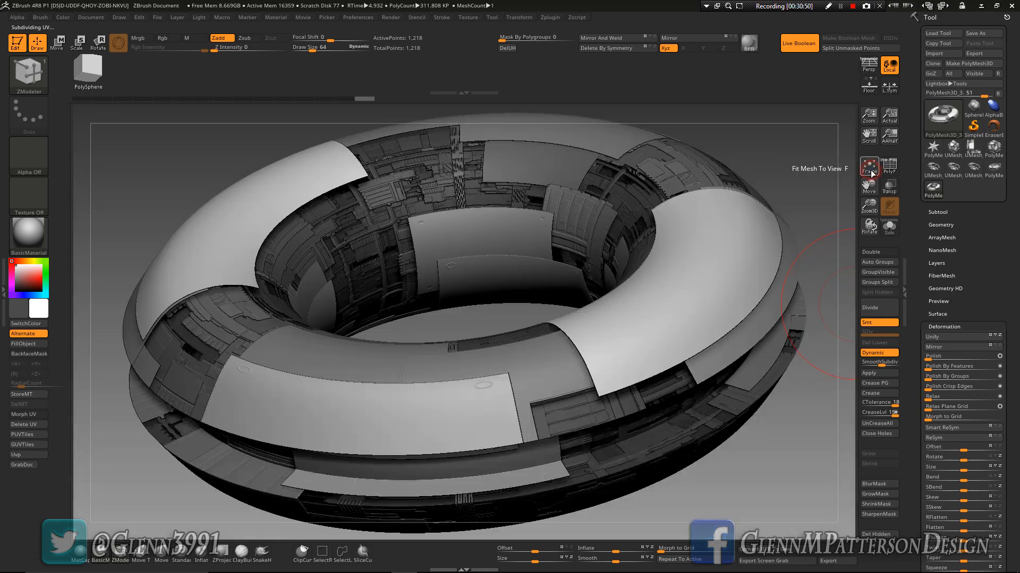
pyautogui.moveTo(753, 463); pyautogui.dragTo(754, 484)
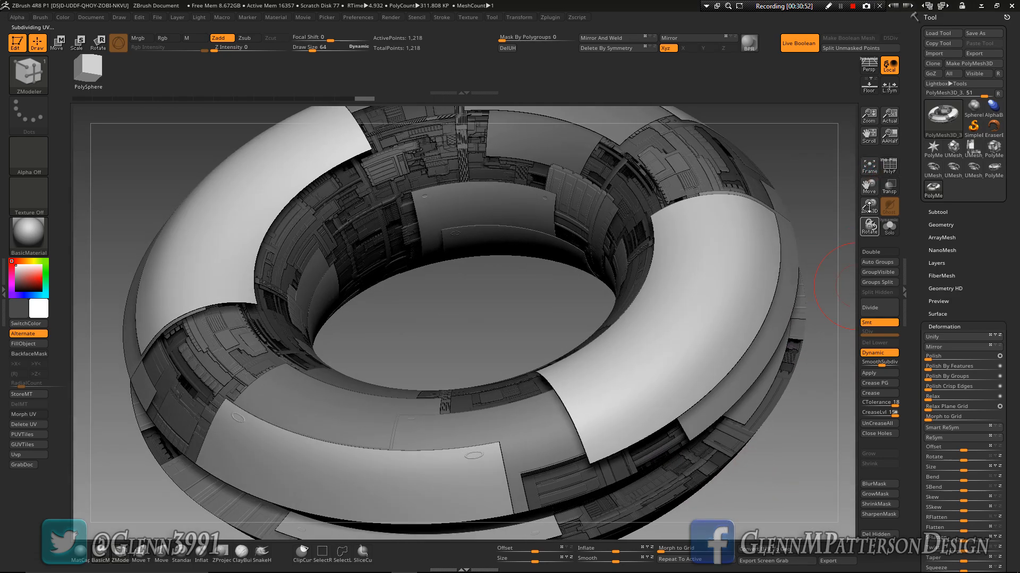
pyautogui.click(869, 166)
pyautogui.moveTo(869, 208); pyautogui.dragTo(870, 190)
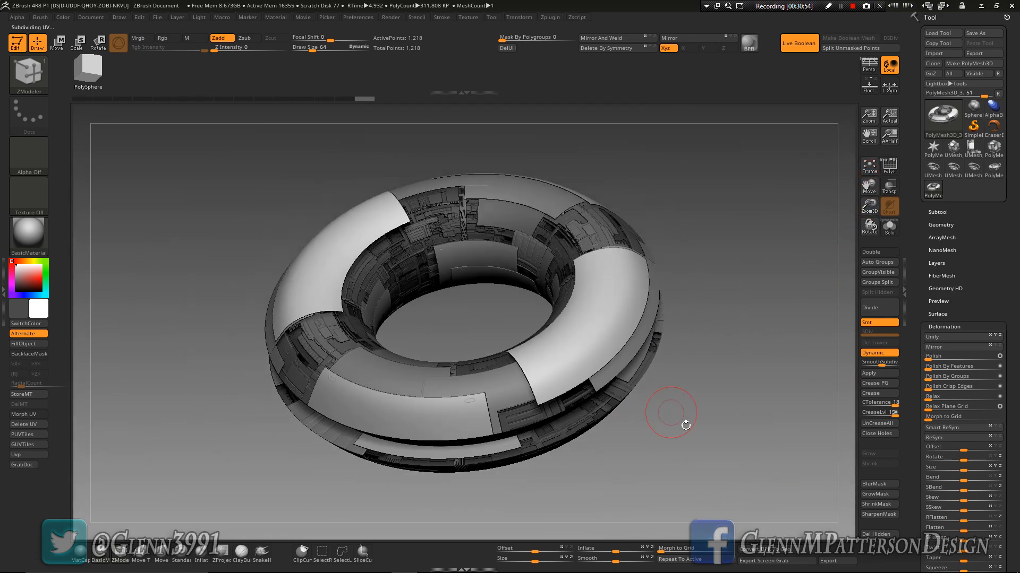
pyautogui.moveTo(698, 446); pyautogui.dragTo(703, 455)
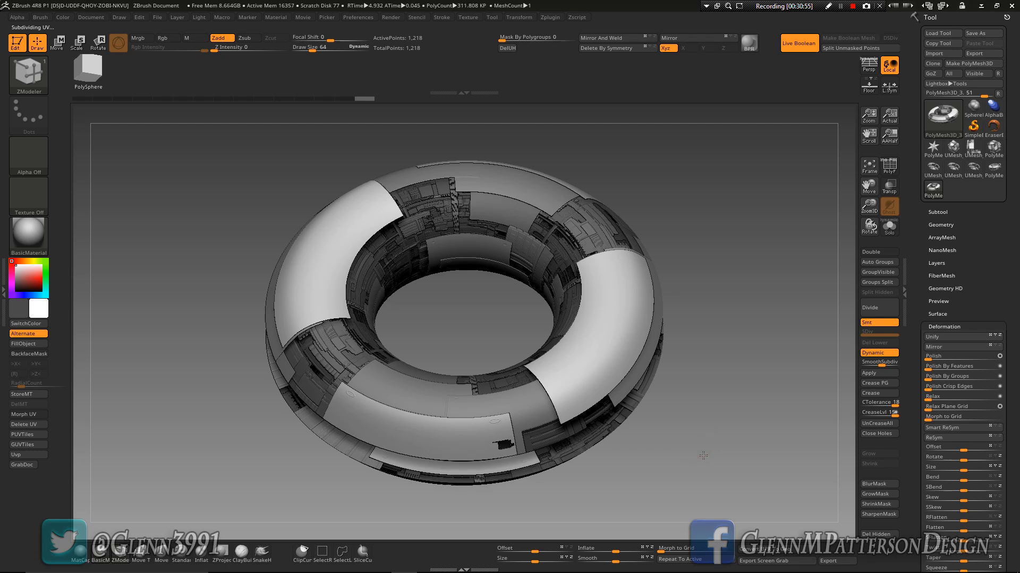
# - Try Mirror And Weld on the paneled ring and undo it
pyautogui.click(623, 37)
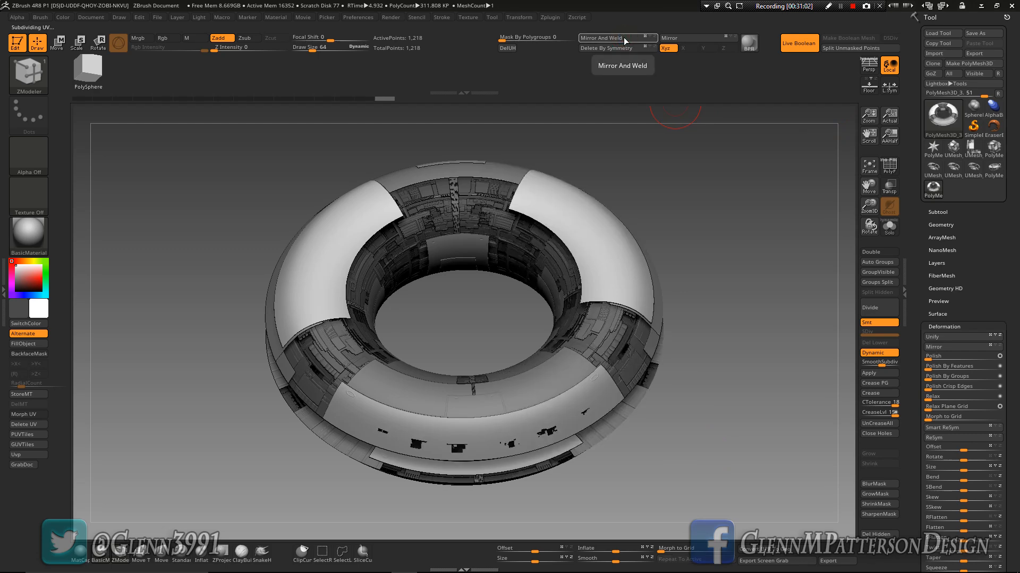
pyautogui.hotkey('ctrl', 'z')
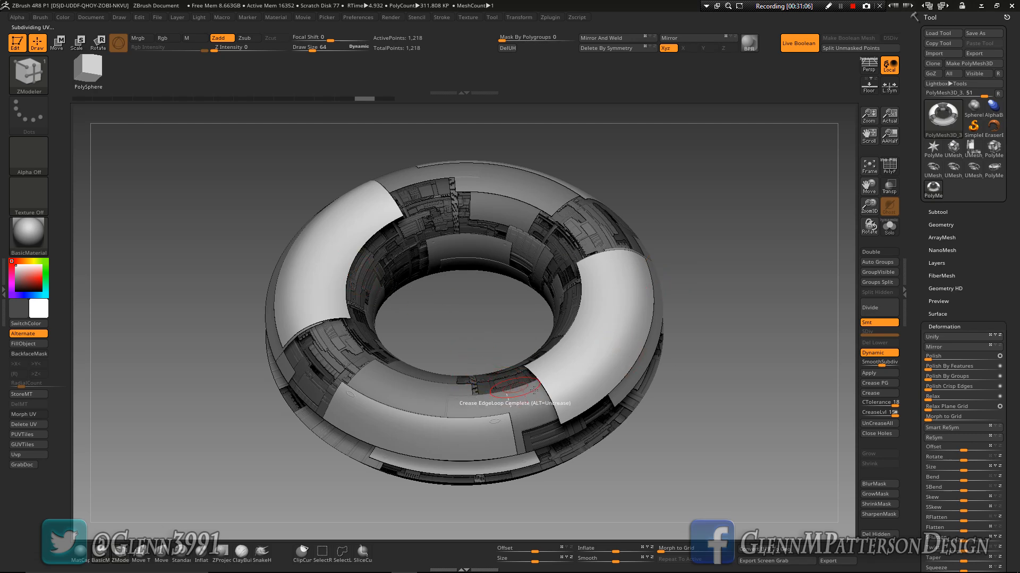
pyautogui.moveTo(685, 462)
pyautogui.mouseDown()
pyautogui.moveTo(684, 437)
pyautogui.moveTo(690, 473)
pyautogui.moveTo(695, 446)
pyautogui.mouseUp()
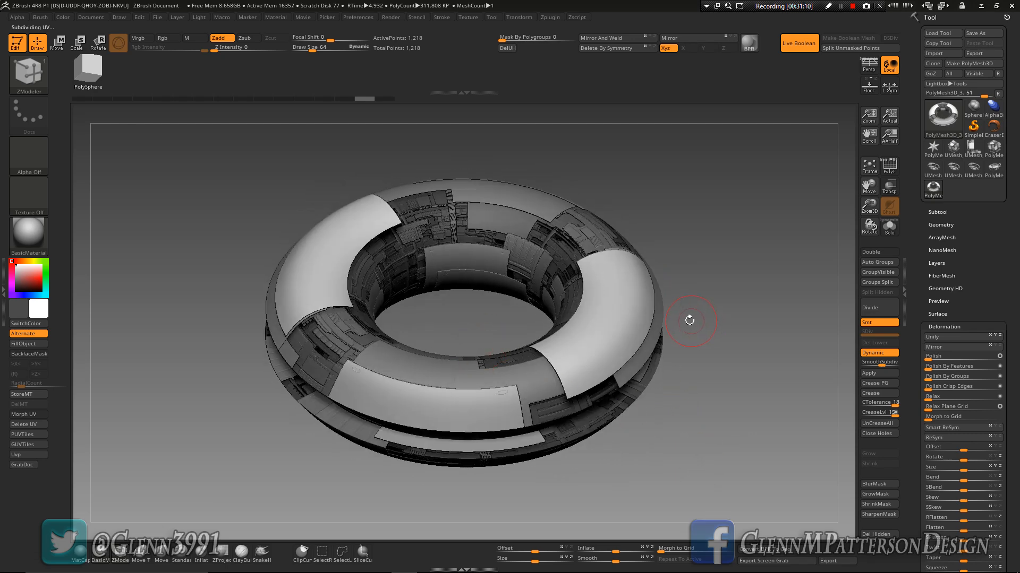
# - Bring up the transform gizmo on the ring and reset its orientation
pyautogui.press('w')
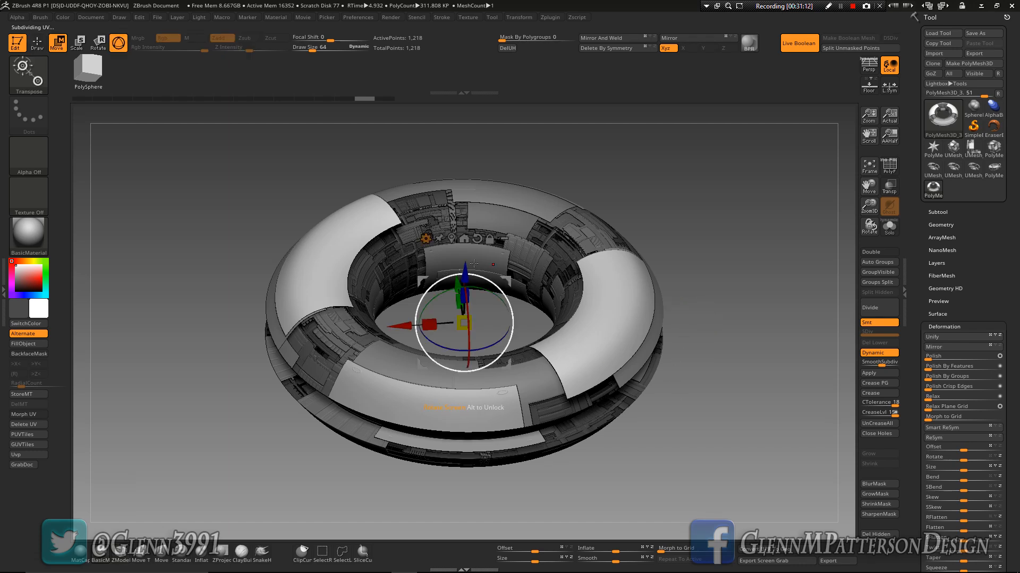
pyautogui.press('alt')
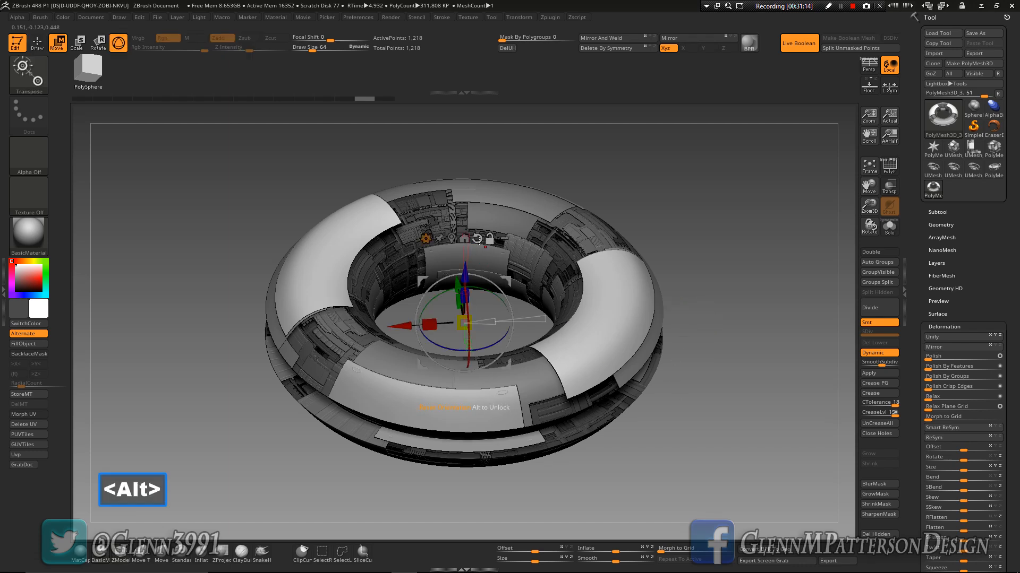
pyautogui.keyDown('alt'); pyautogui.click(478, 239); pyautogui.keyUp('alt')
pyautogui.moveTo(687, 395); pyautogui.dragTo(685, 406)
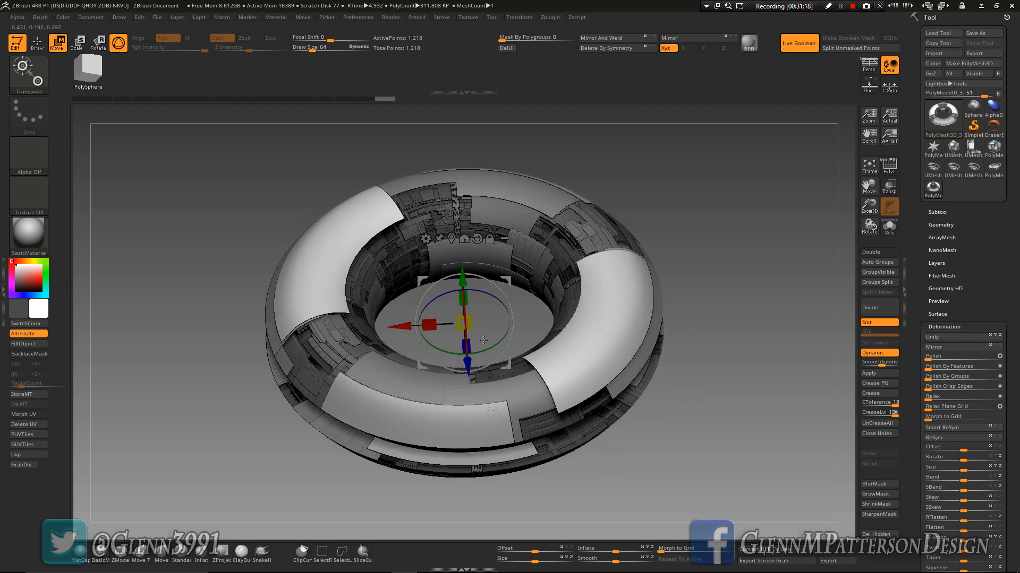
# - Rotate the ring around its central axis and apply Mirror And Weld to make the paneling symmetrical
pyautogui.moveTo(484, 339); pyautogui.dragTo(547, 325)
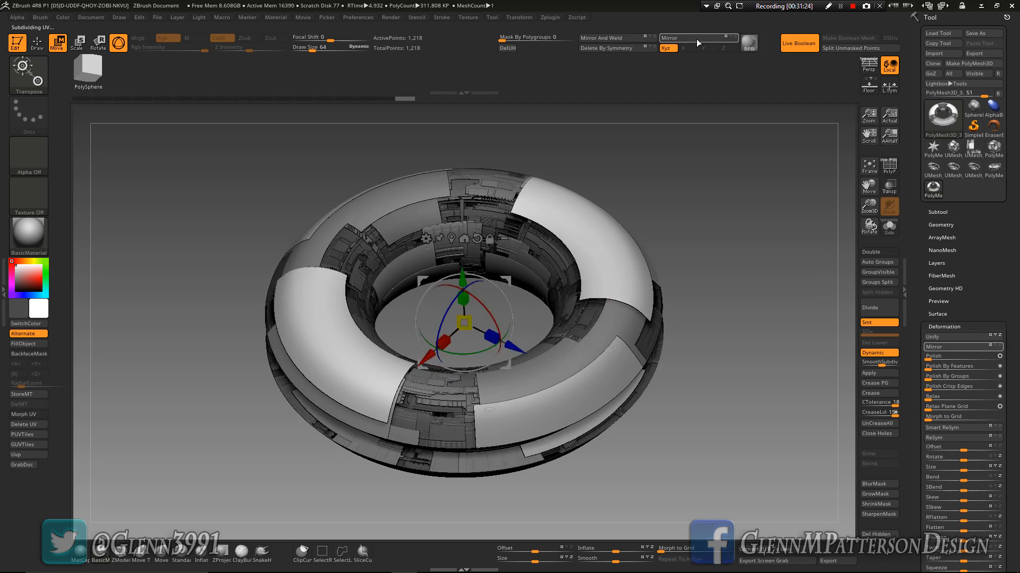
pyautogui.hotkey('ctrl', 'z')
pyautogui.moveTo(479, 323); pyautogui.dragTo(550, 310)
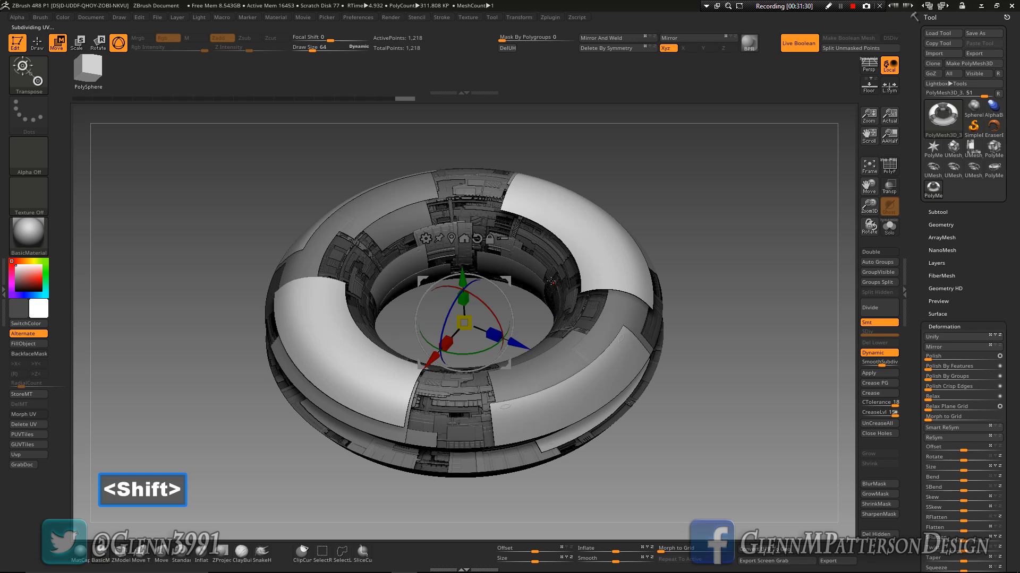
pyautogui.click(621, 39)
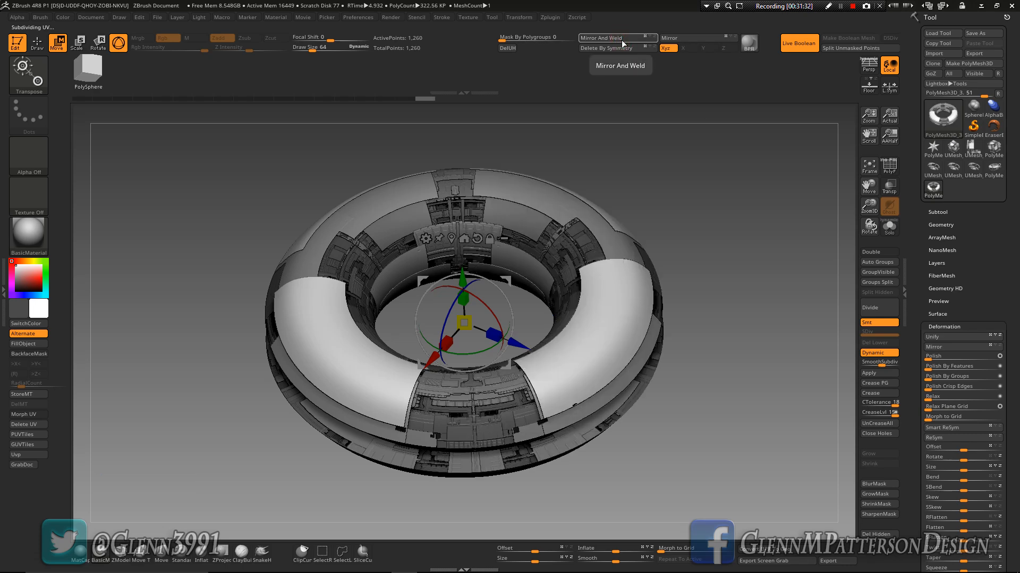
# - Reset the gizmo's orientation on the mirrored ring
pyautogui.moveTo(475, 414); pyautogui.dragTo(594, 296, button='right')
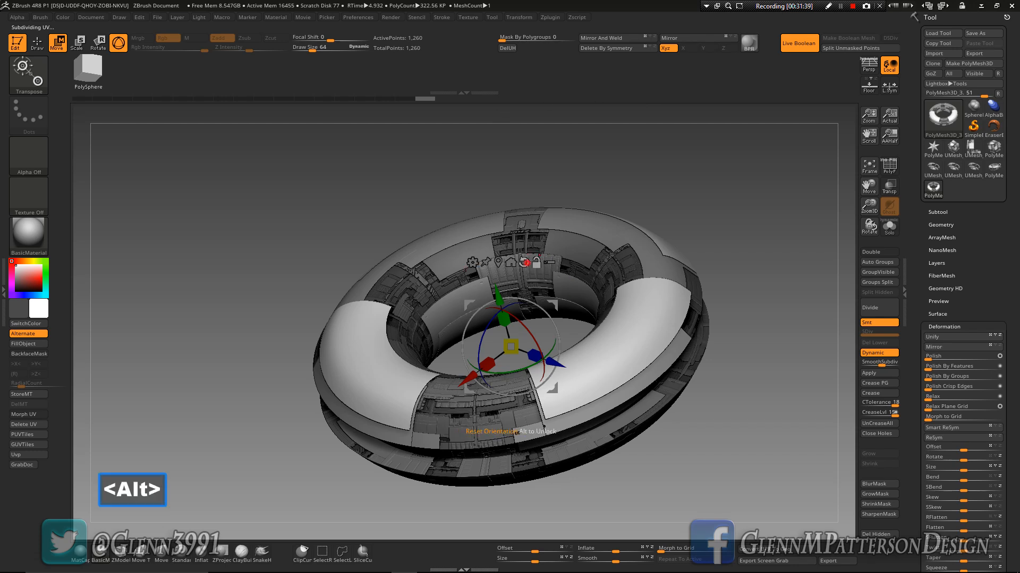
pyautogui.keyDown('alt'); pyautogui.click(524, 263); pyautogui.keyUp('alt')
pyautogui.moveTo(646, 283); pyautogui.dragTo(685, 276, button='right')
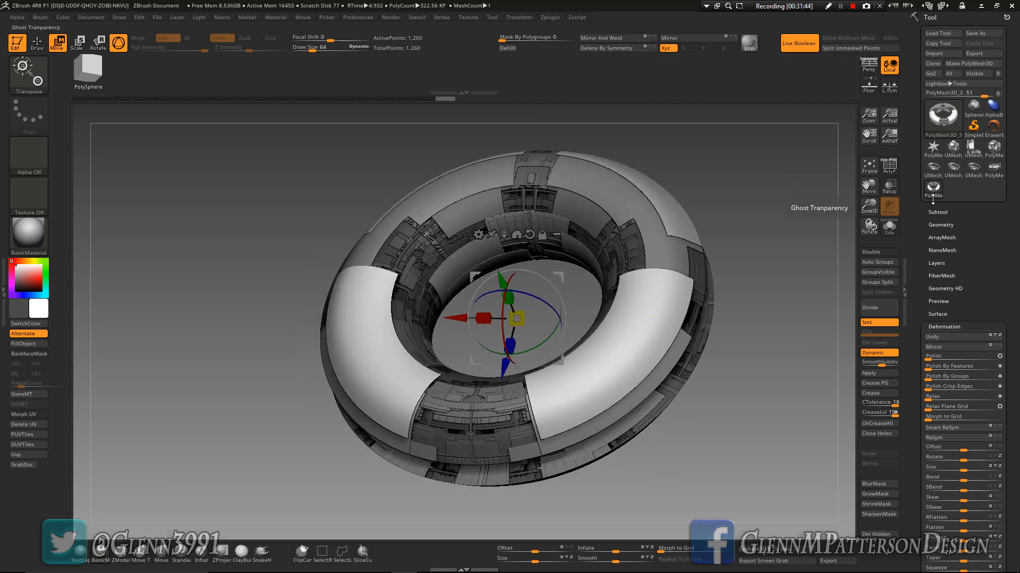
# - Turn off Live Boolean and render the ring with BPR
pyautogui.click(937, 212)
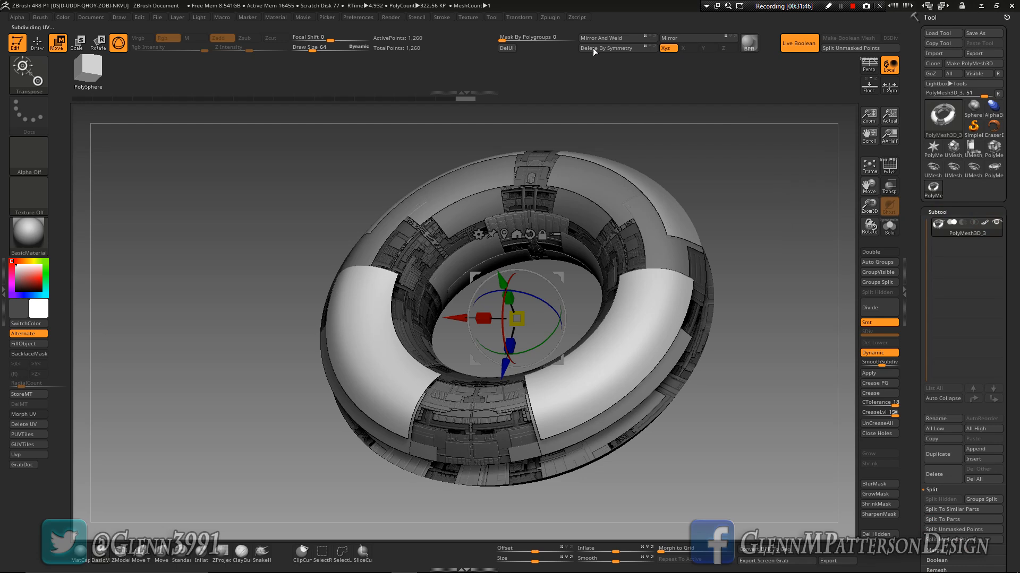
pyautogui.click(796, 43)
pyautogui.click(746, 50)
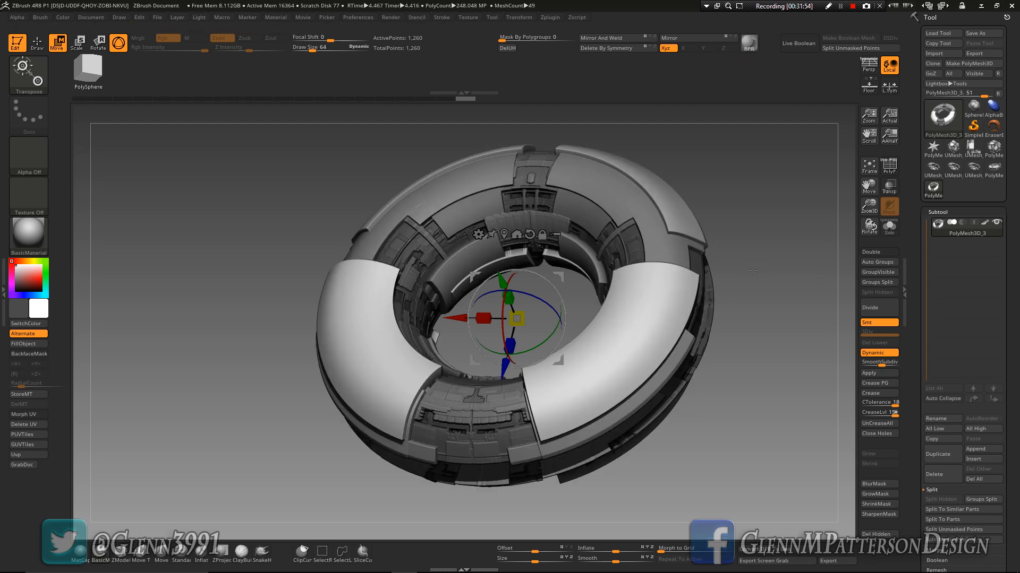
# - Review the ring's noise Strength in NoiseMaker, accept the settings, and render the ring again with BPR
pyautogui.scroll(-5, 936, 354)
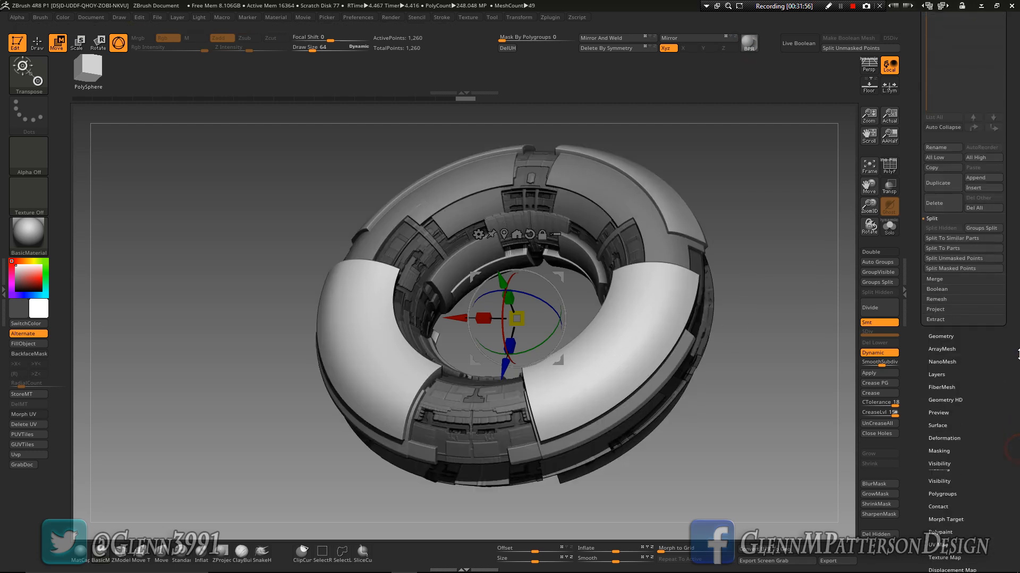
pyautogui.click(936, 426)
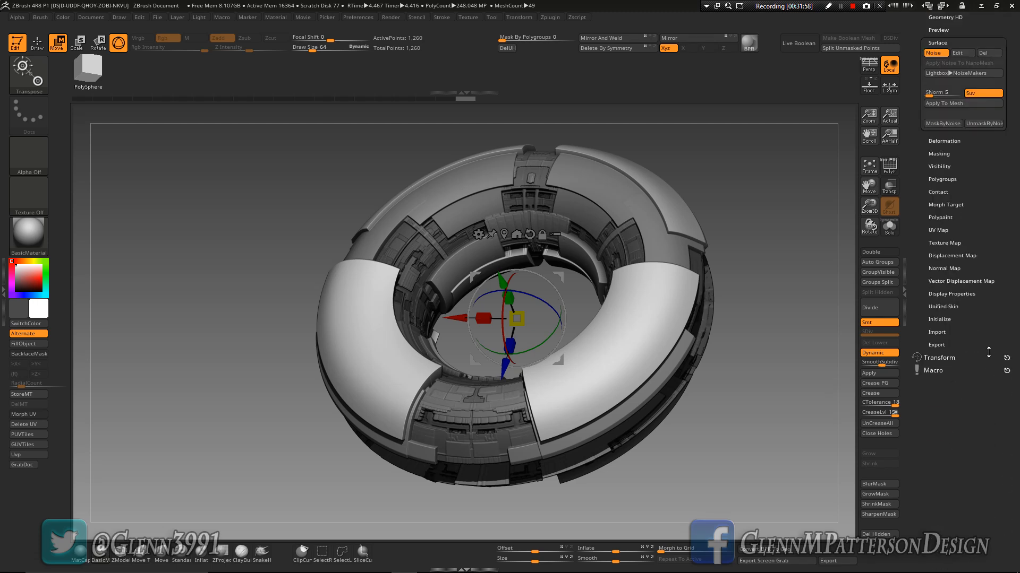
pyautogui.click(961, 212)
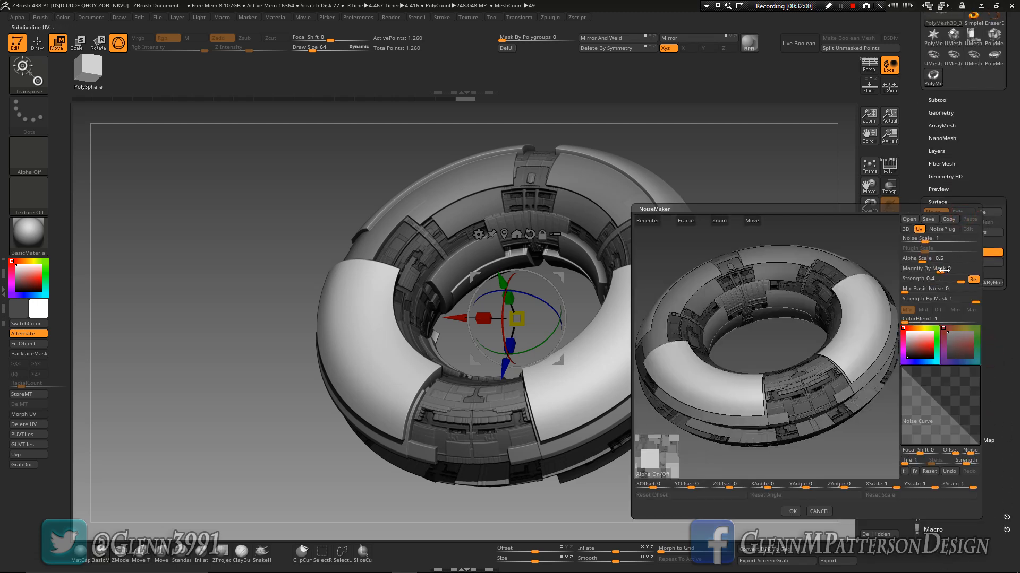
pyautogui.click(960, 282)
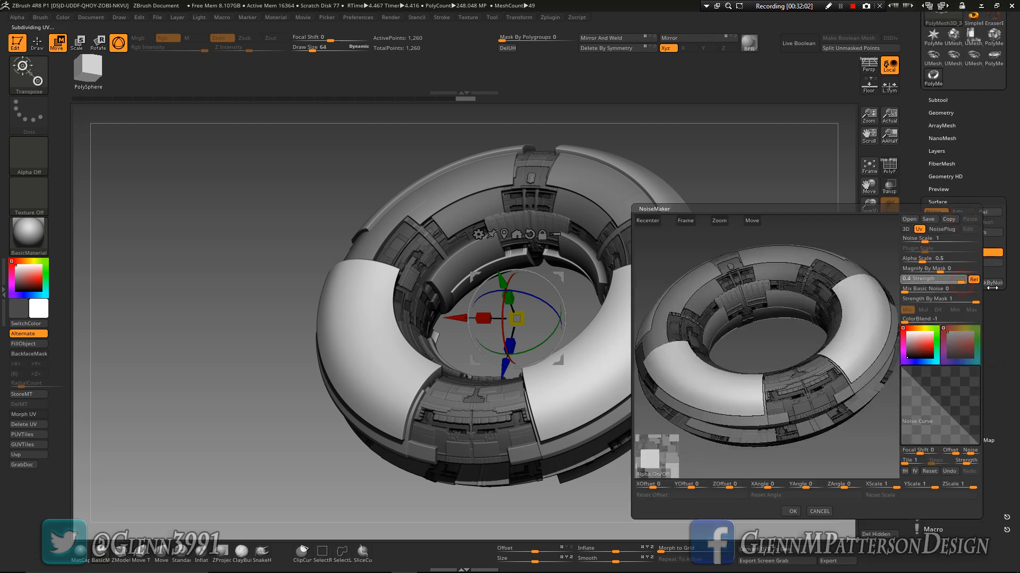
pyautogui.click(789, 512)
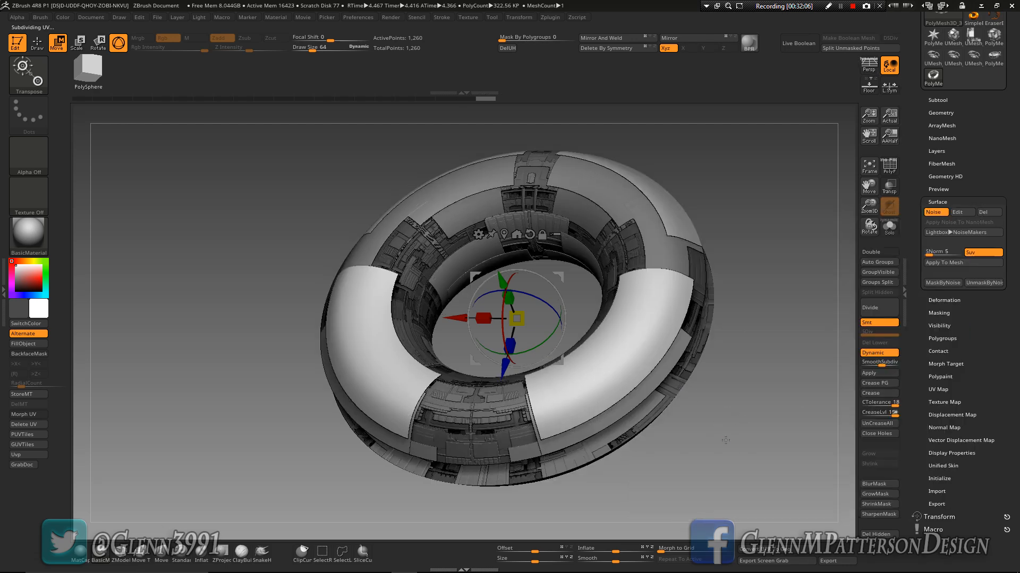
pyautogui.moveTo(725, 441); pyautogui.dragTo(723, 428)
pyautogui.click(749, 44)
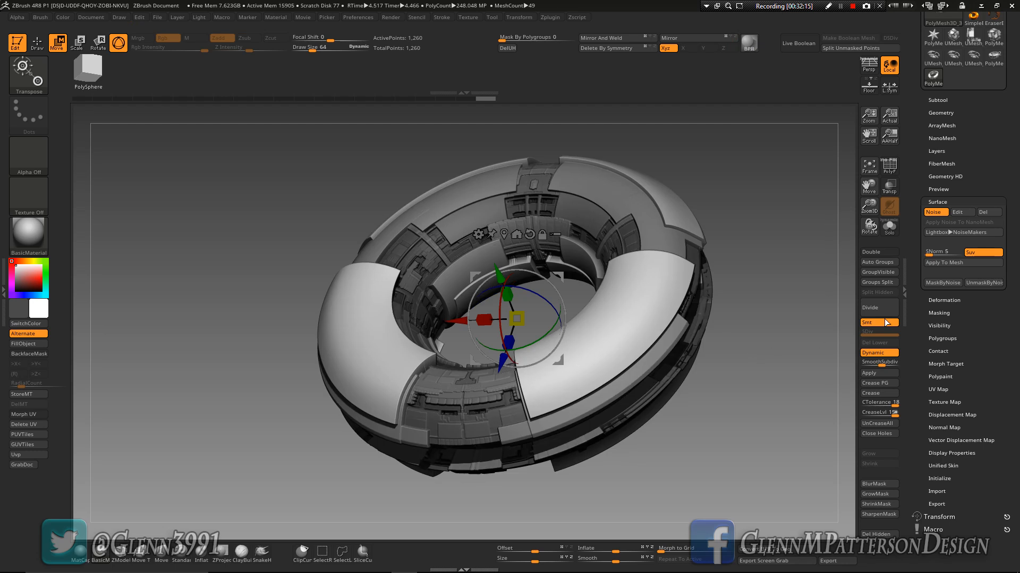
# - Turn off Rel and set the surface noise Strength to 0.5 in NoiseMaker
pyautogui.click(962, 212)
pyautogui.click(973, 280)
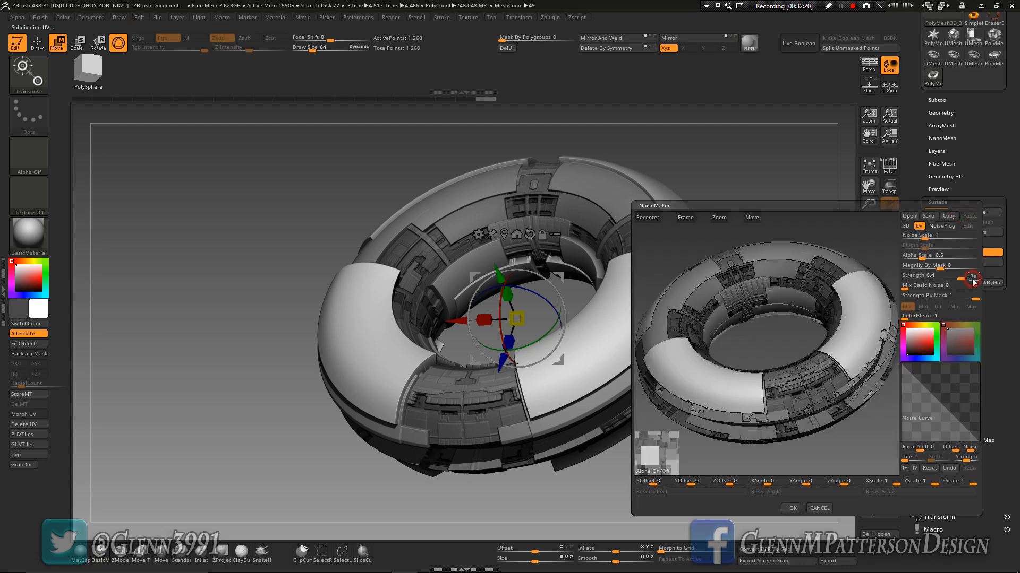
pyautogui.moveTo(960, 279); pyautogui.dragTo(974, 279)
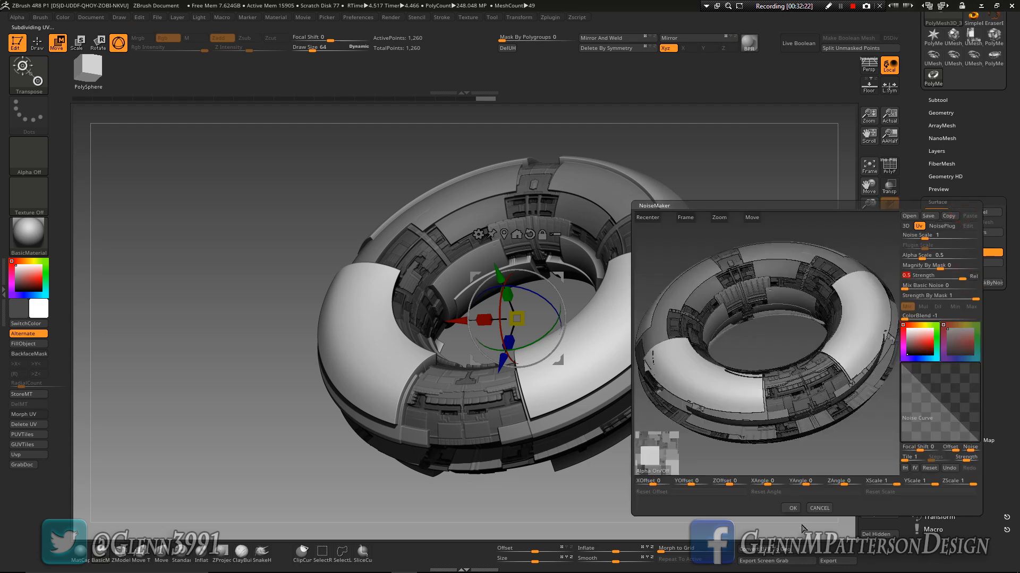
pyautogui.click(793, 508)
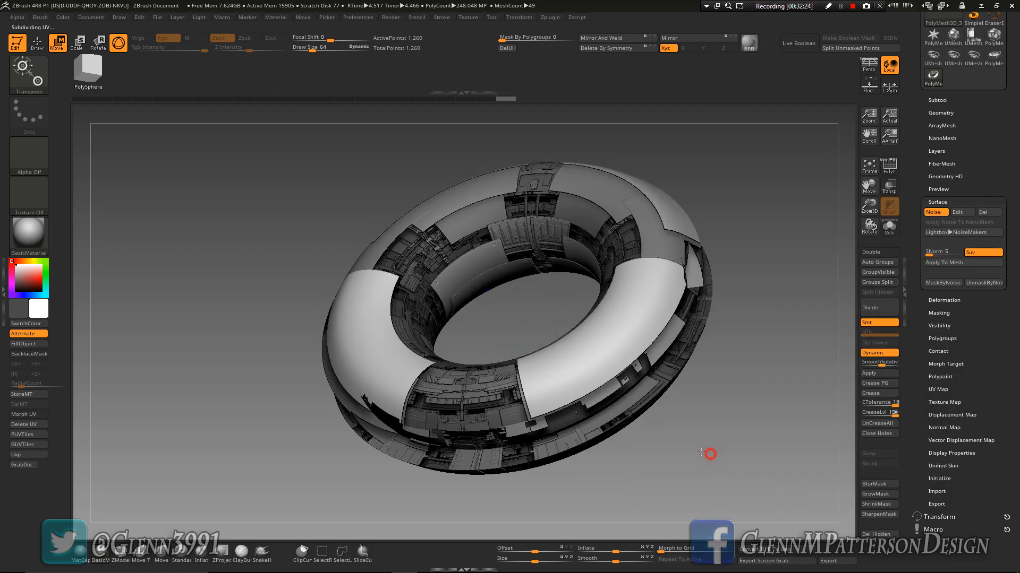
# - Render the ring with BPR from a steeper angle and lower the noise Strength in NoiseMaker
pyautogui.moveTo(708, 455); pyautogui.dragTo(831, 245)
pyautogui.click(750, 45)
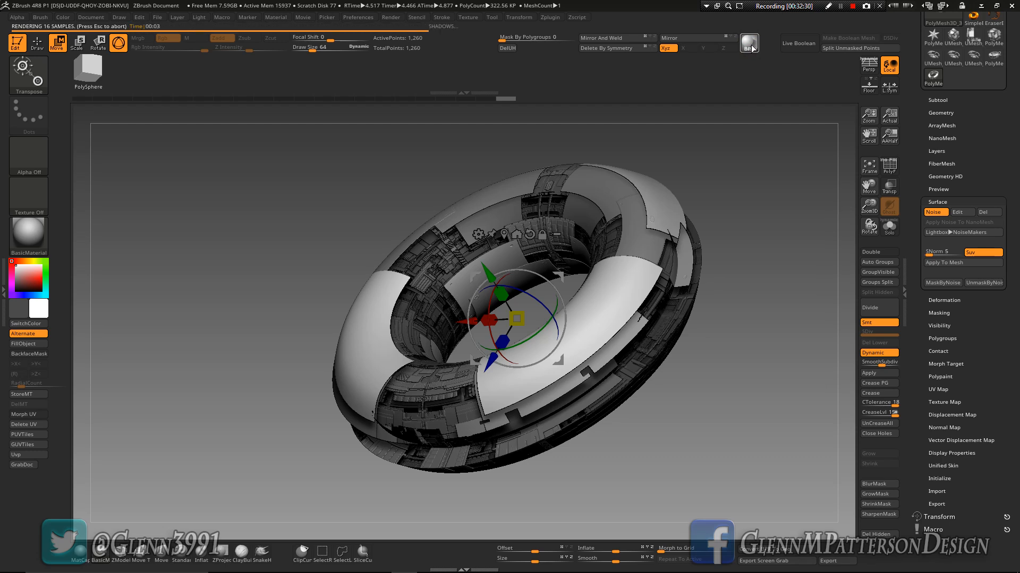
pyautogui.click(957, 212)
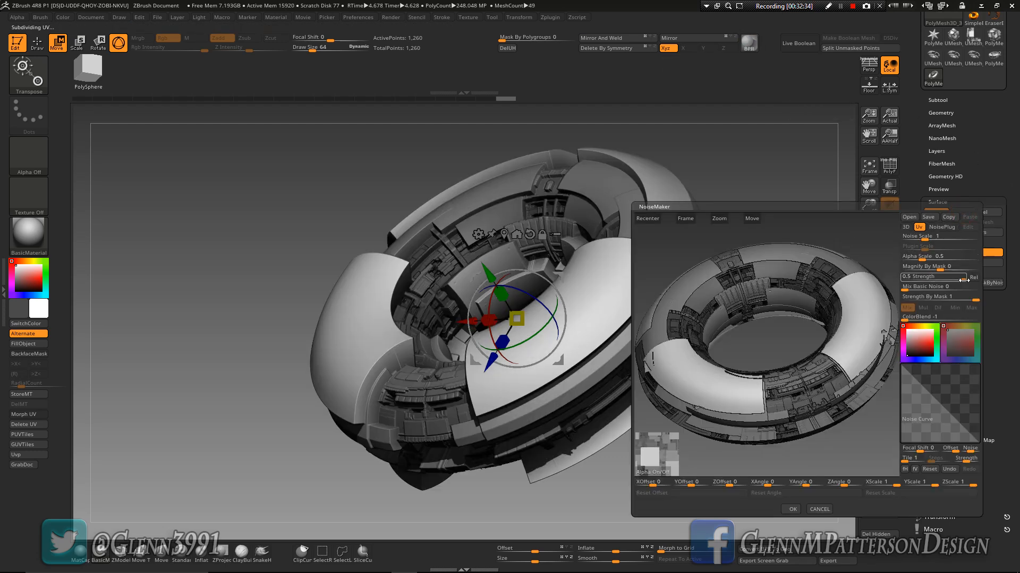
pyautogui.click(792, 510)
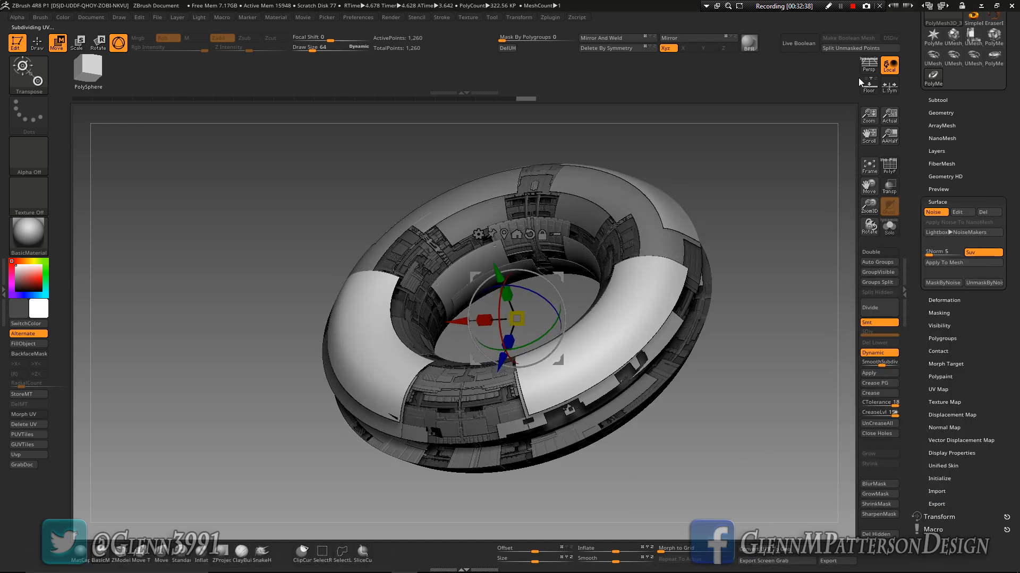
# - Render the ring with BPR and duplicate its subtool
pyautogui.click(749, 44)
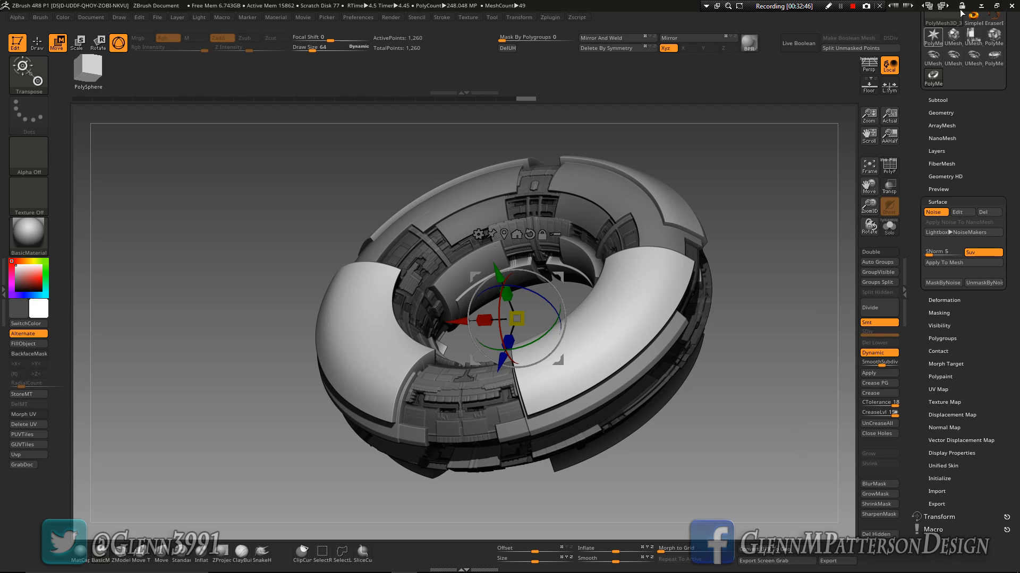
pyautogui.click(937, 99)
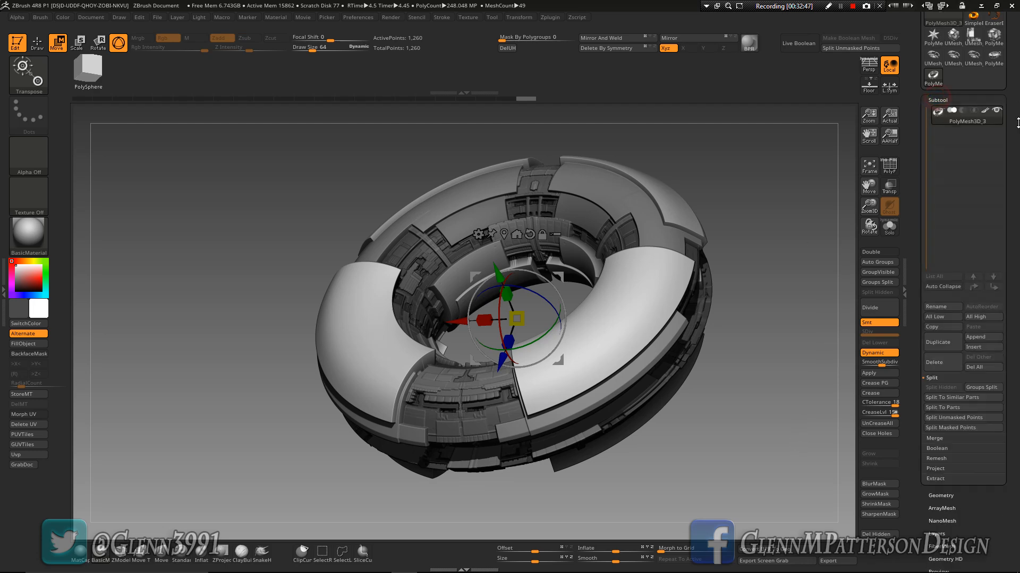
pyautogui.click(937, 344)
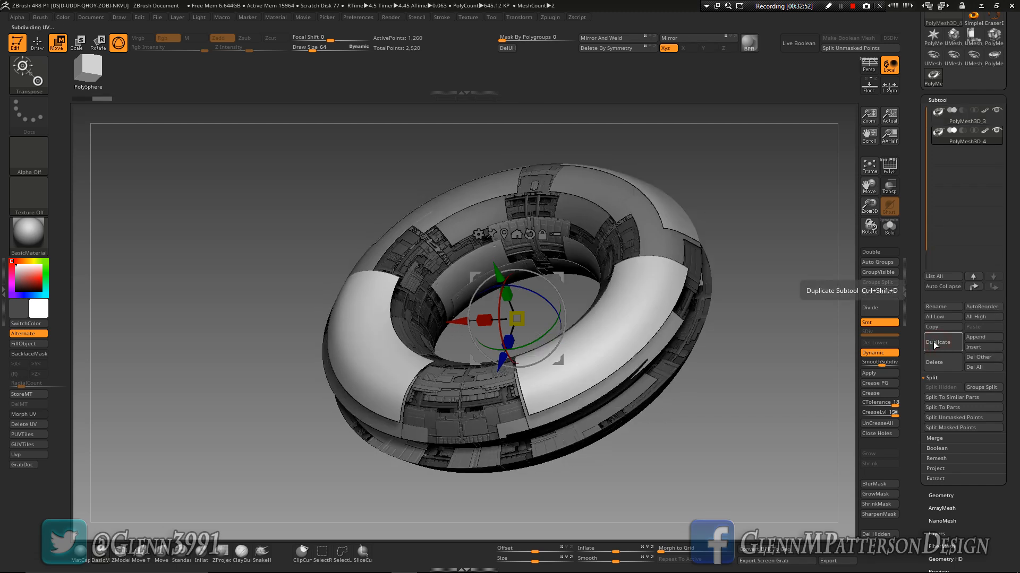
# - Delete the surface noise from the duplicate ring, isolate it with Solo and fill it with the dark secondary color
pyautogui.scroll(-3, 961, 409)
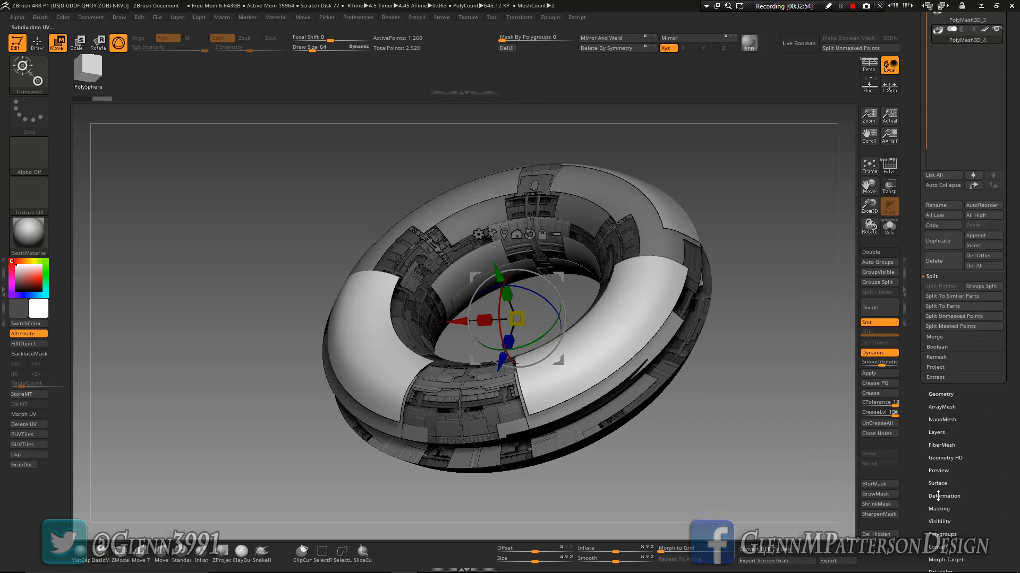
pyautogui.click(936, 483)
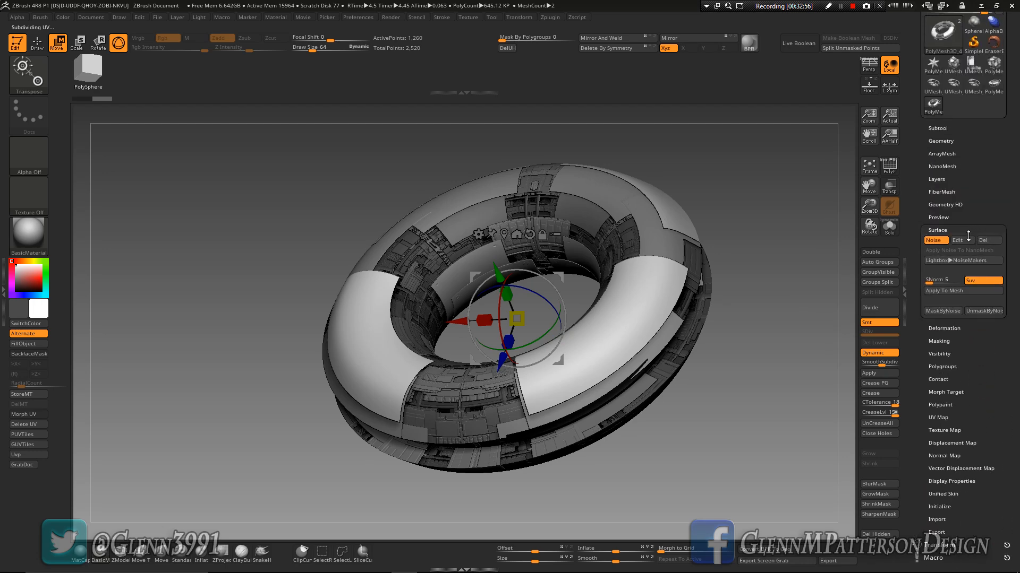
pyautogui.click(984, 244)
pyautogui.click(889, 227)
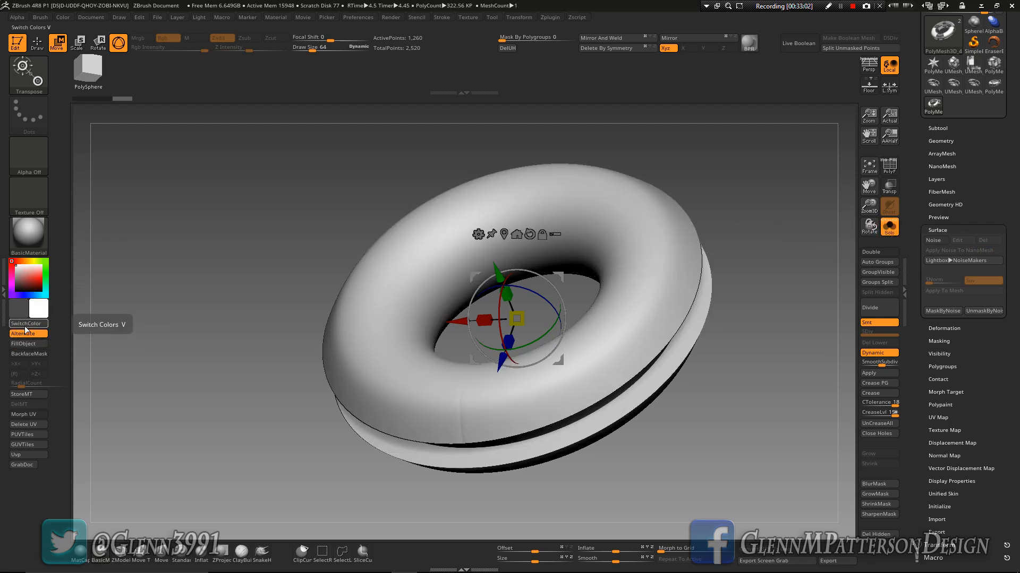
pyautogui.click(25, 327)
pyautogui.click(24, 344)
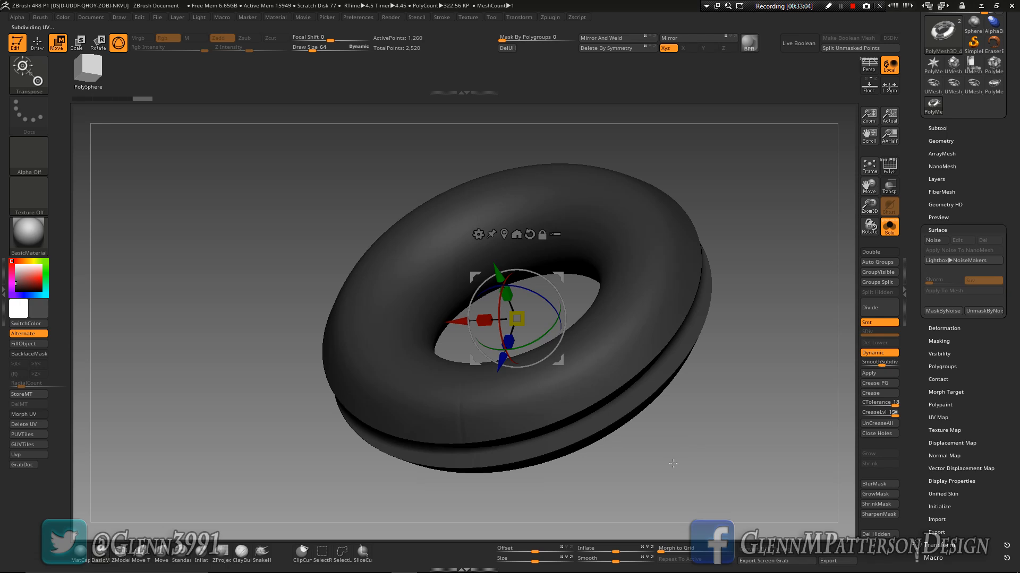
pyautogui.moveTo(673, 463); pyautogui.dragTo(721, 246)
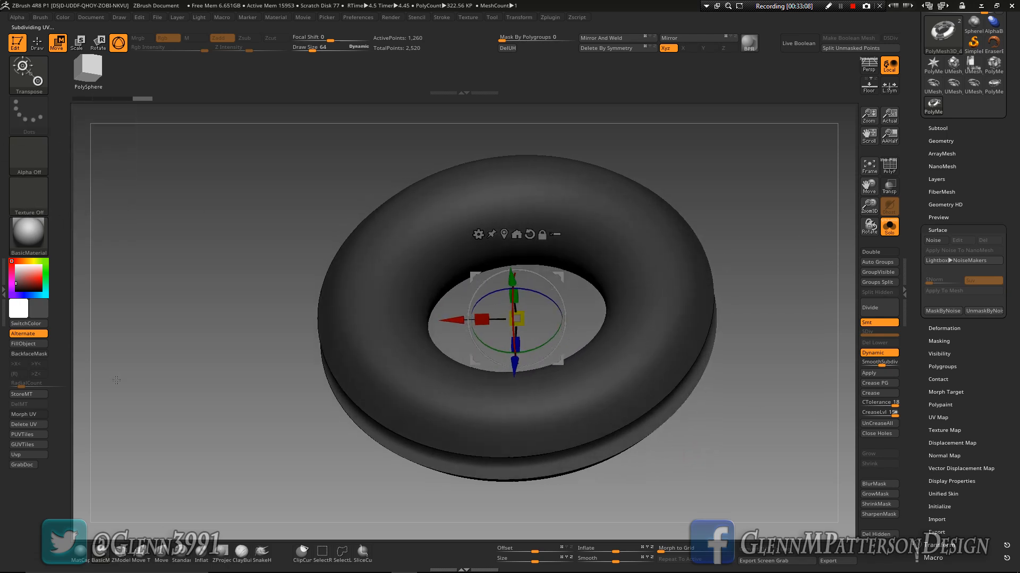
# - Set the smooth duplicate subtool to Boolean subtraction and turn off Solo to show both rings
pyautogui.click(938, 128)
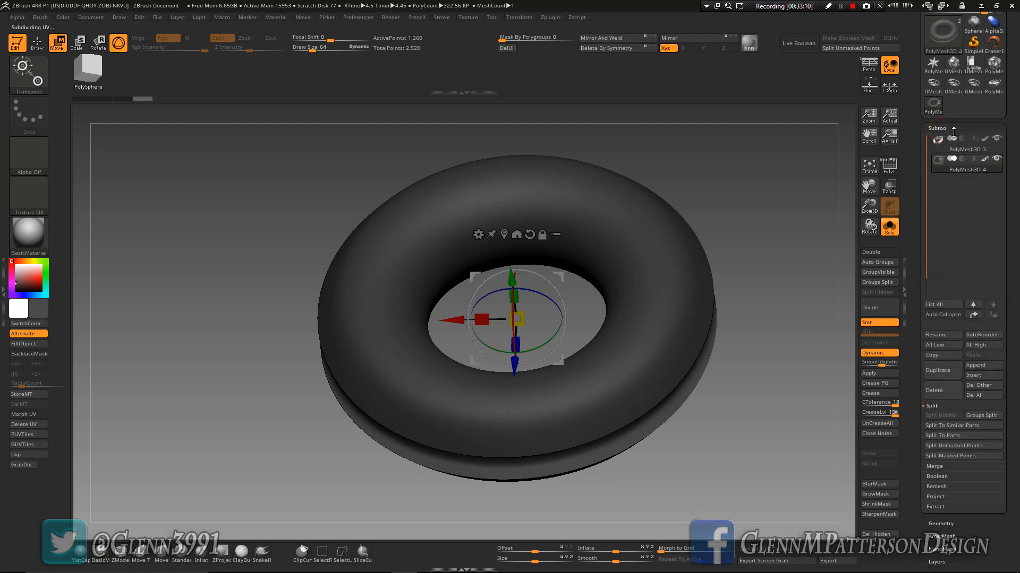
pyautogui.moveTo(964, 164)
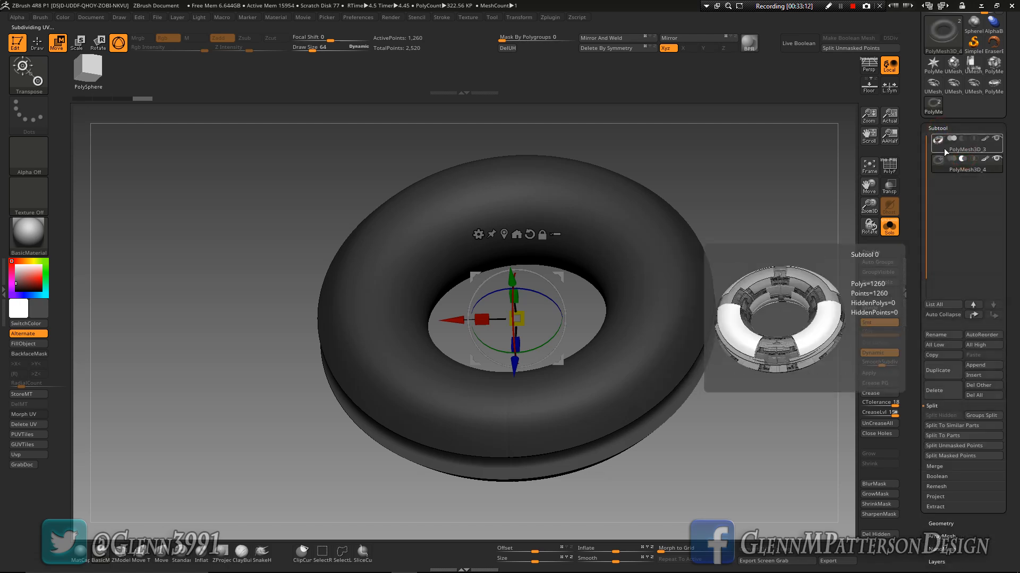
pyautogui.click(889, 227)
pyautogui.moveTo(724, 446); pyautogui.dragTo(704, 443)
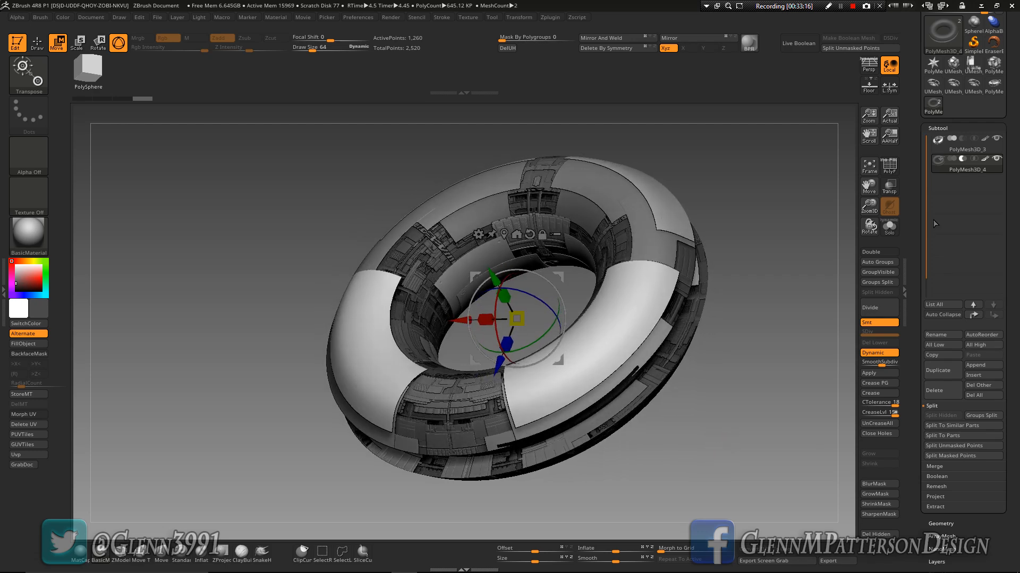
# - Convert the original ring's subdivision and surface noise into real geometry, and turn on Live Boolean
pyautogui.click(990, 150)
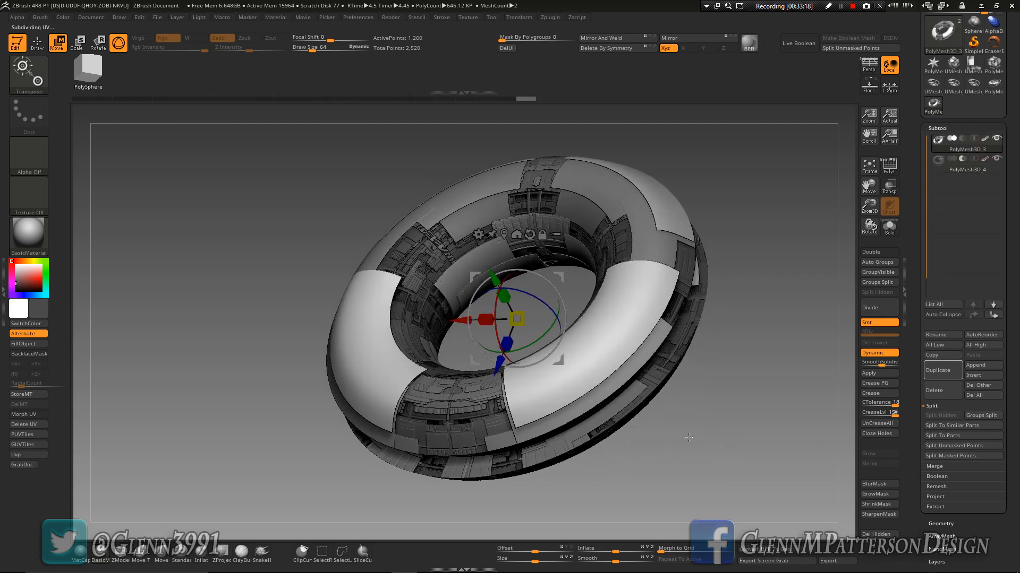
pyautogui.click(877, 374)
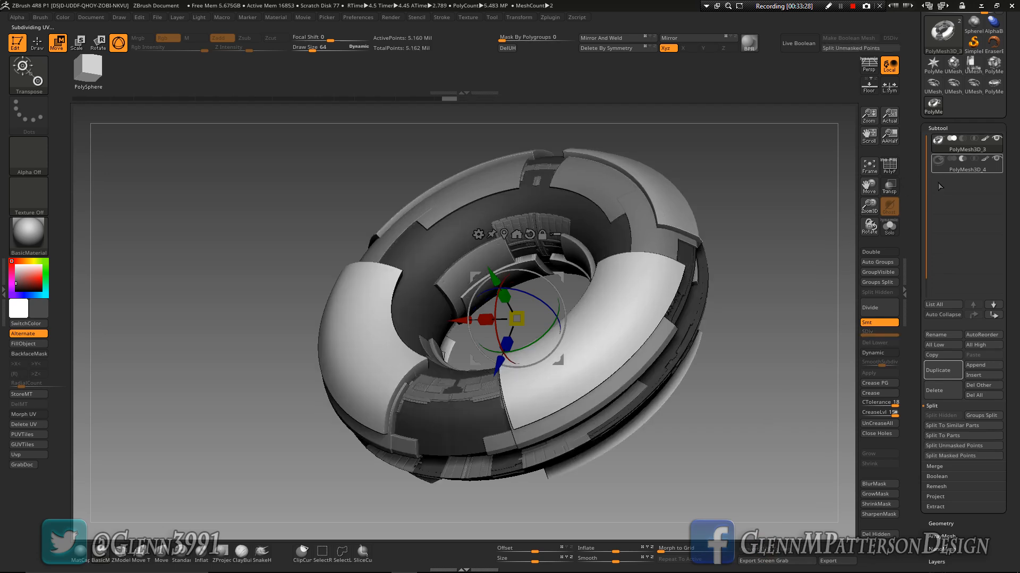
pyautogui.click(795, 44)
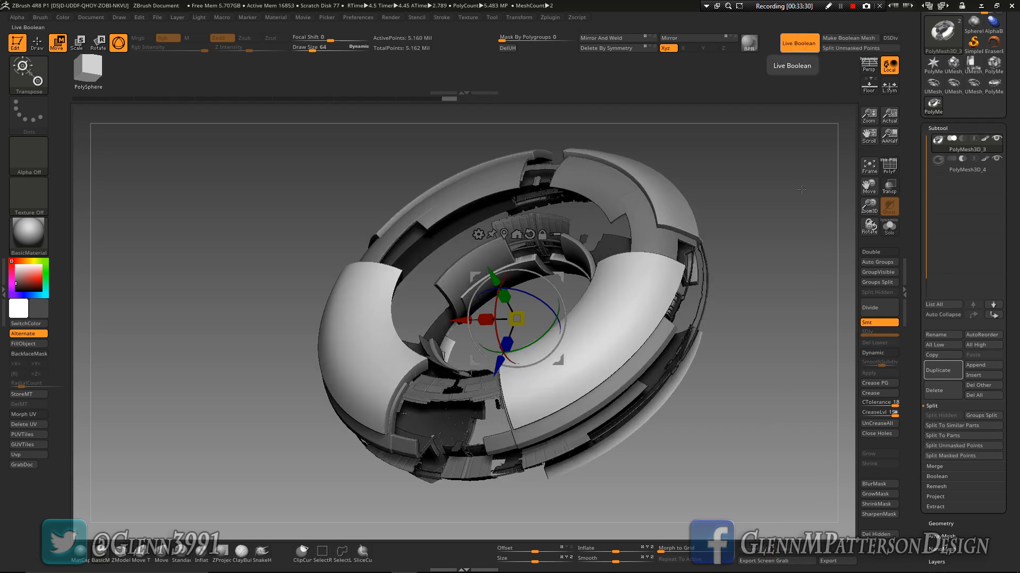
# - Select the subtractive duplicate ring and deflate it inward with the gizmo so it cuts only the recessed paneling
pyautogui.click(995, 169)
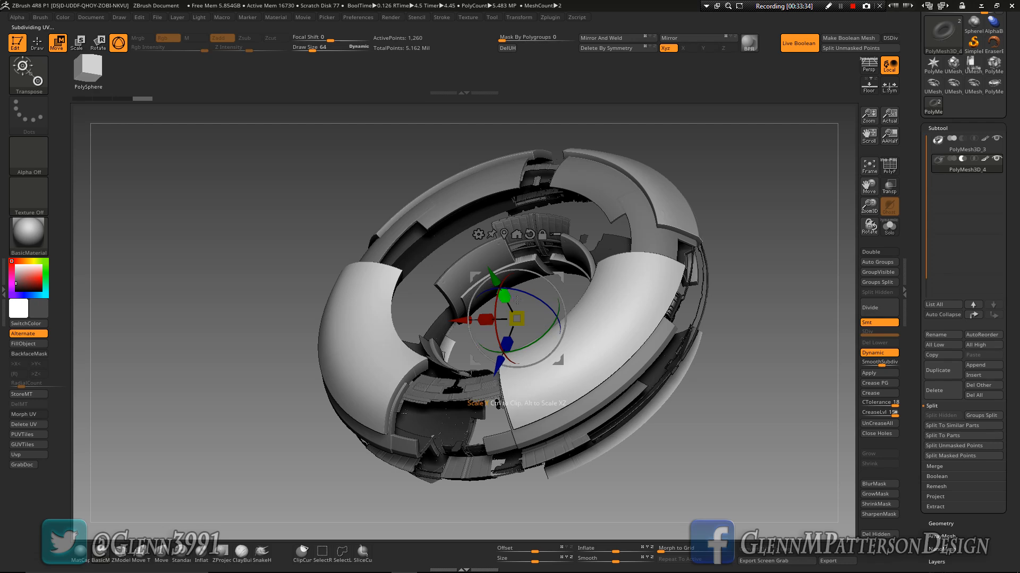
pyautogui.moveTo(869, 206); pyautogui.dragTo(860, 236)
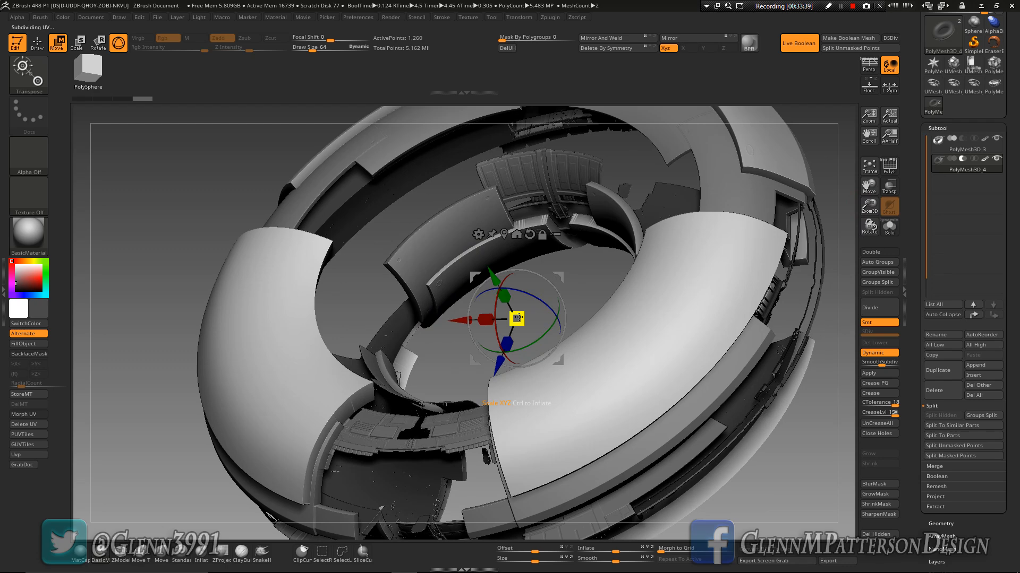
pyautogui.press('ctrl')
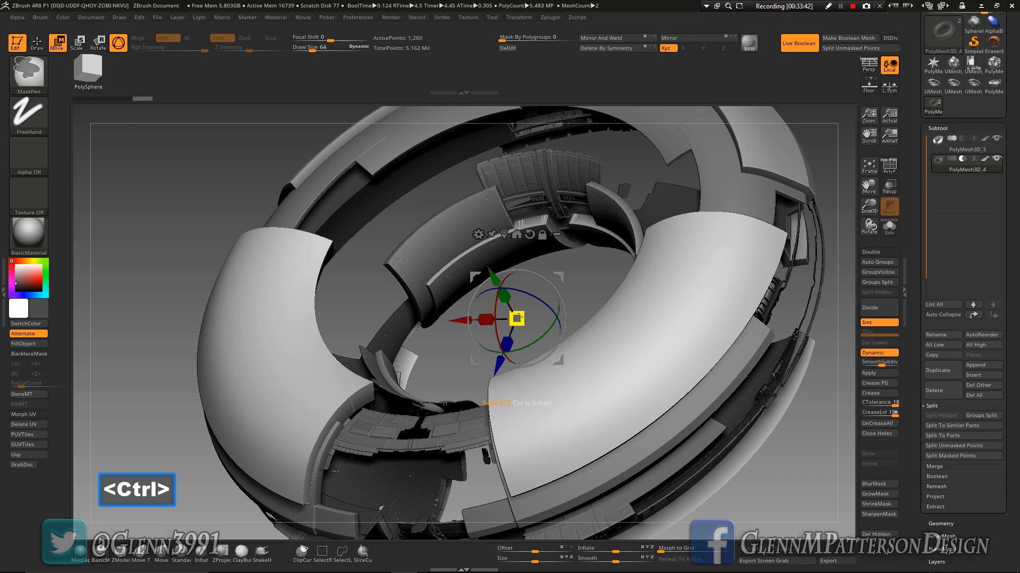
pyautogui.keyDown('ctrl'); pyautogui.moveTo(517, 318); pyautogui.dragTo(517, 318); pyautogui.keyUp('ctrl')
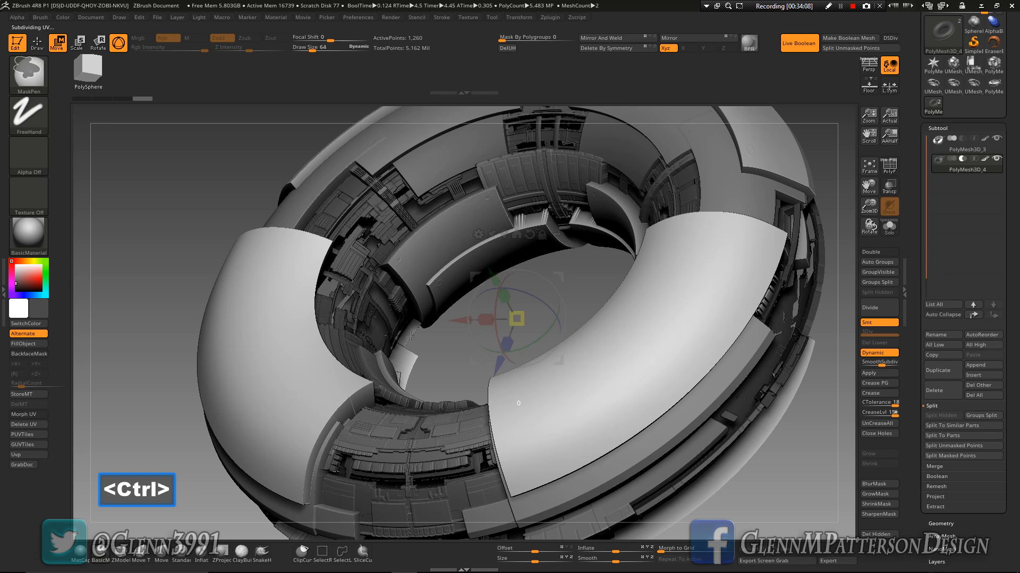
# - Fine-tune the subtractive ring's inflation with the gizmo while checking the cut from steeper angles
pyautogui.press('ctrl')
pyautogui.moveTo(798, 473); pyautogui.dragTo(806, 422)
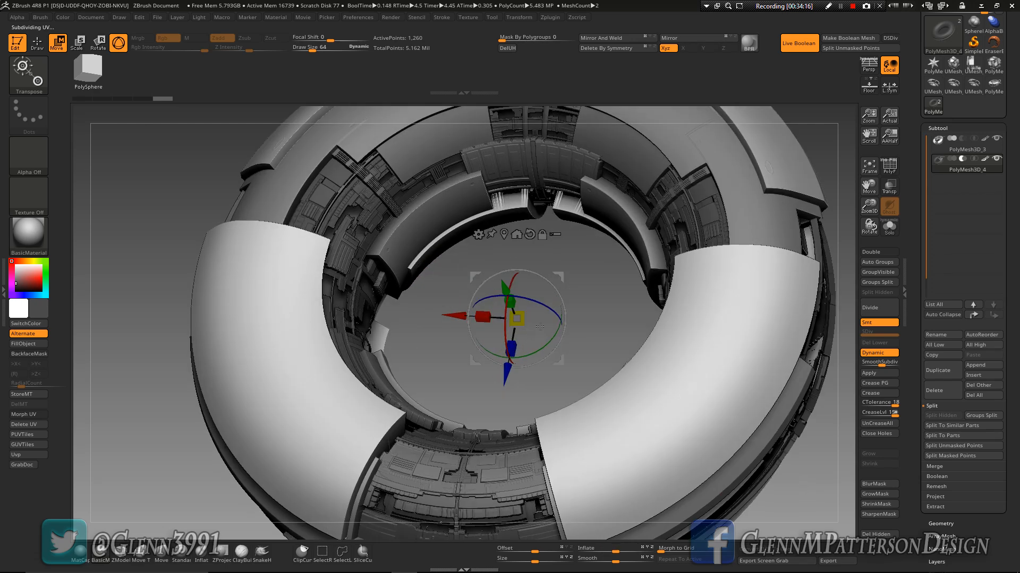
pyautogui.moveTo(602, 331); pyautogui.dragTo(583, 328)
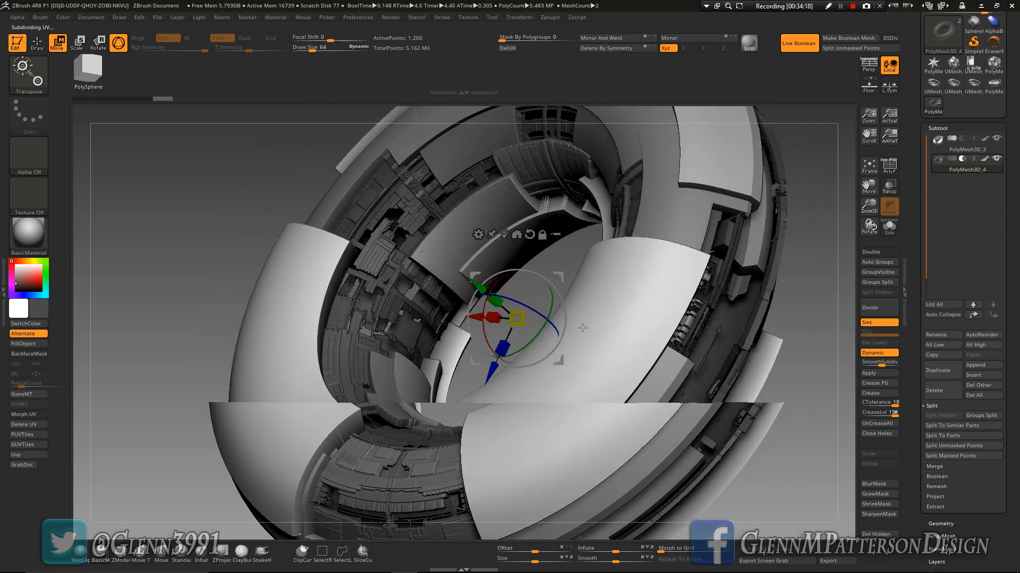
pyautogui.press('ctrl')
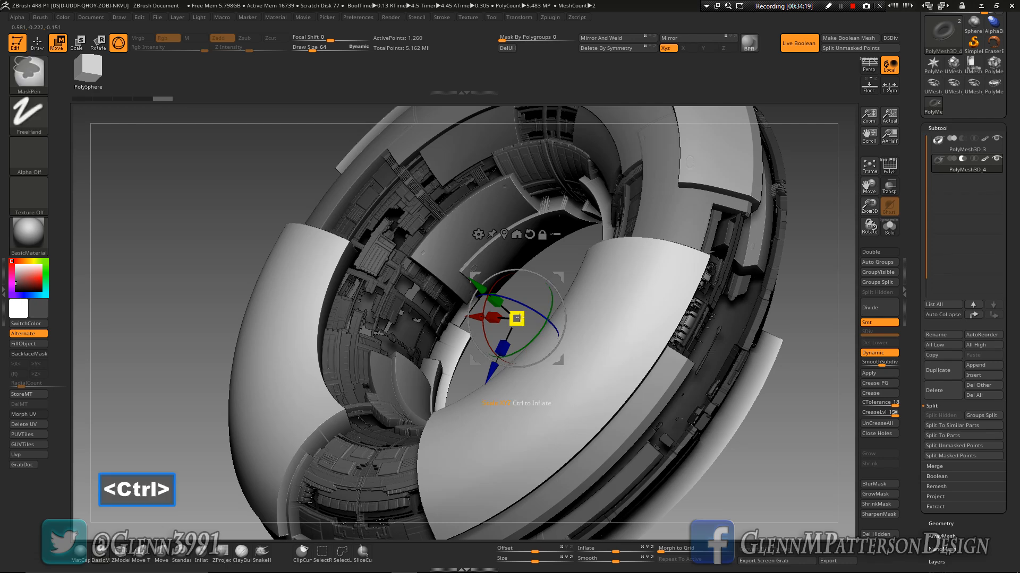
pyautogui.keyDown('ctrl'); pyautogui.moveTo(518, 318); pyautogui.dragTo(467, 305); pyautogui.keyUp('ctrl')
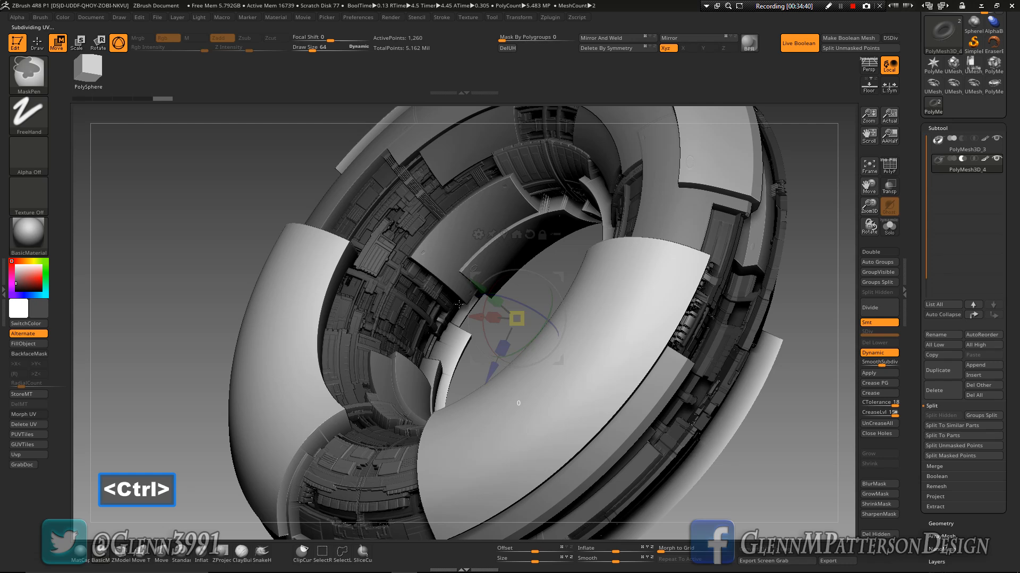
pyautogui.moveTo(492, 319)
pyautogui.mouseDown(button='right')
pyautogui.moveTo(457, 304)
pyautogui.moveTo(574, 319)
pyautogui.moveTo(608, 306)
pyautogui.mouseUp(button='right')
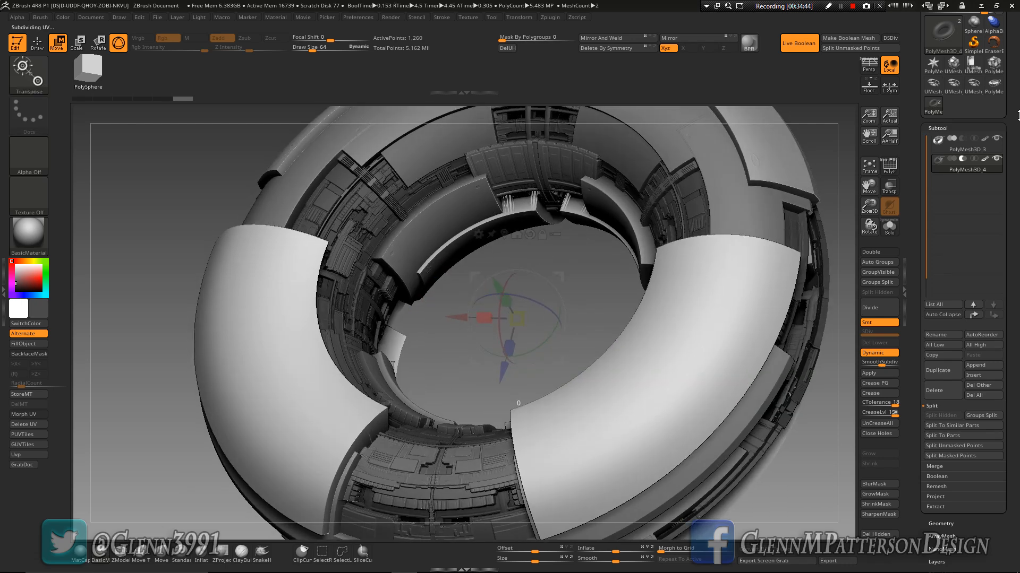
pyautogui.click(869, 166)
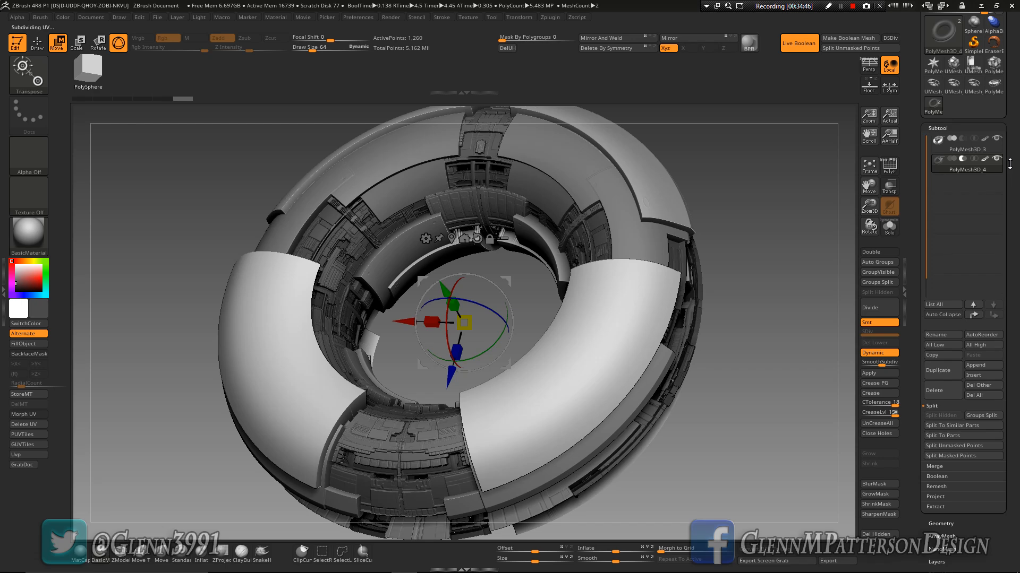
# - Apply the Greeble02 NoiseMaker preset to the original detailed ring PolyMesh3D_3 and convert the noise to geometry
pyautogui.click(977, 148)
pyautogui.scroll(-4, 947, 399)
pyautogui.click(938, 411)
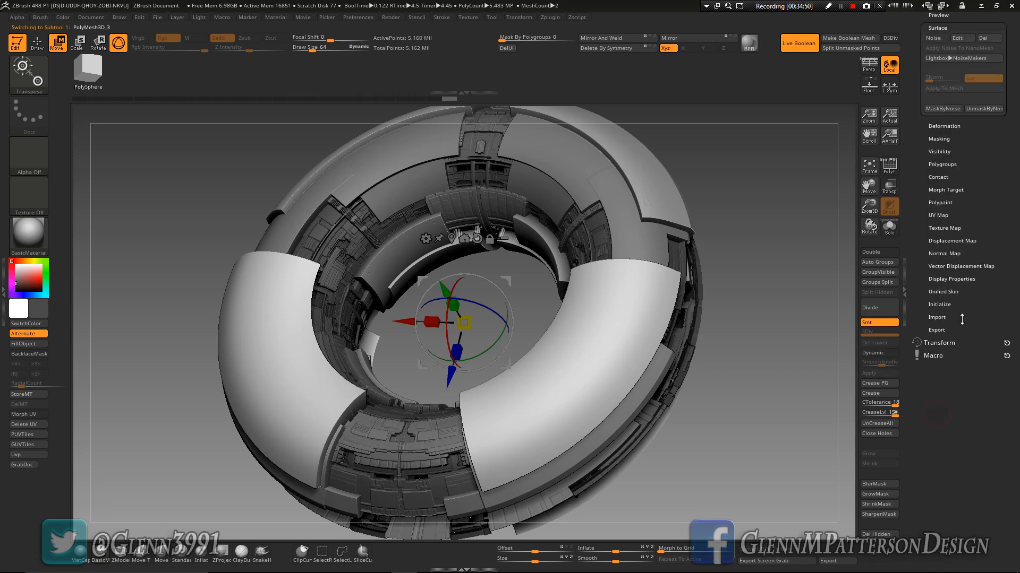
pyautogui.moveTo(982, 215); pyautogui.dragTo(982, 369)
pyautogui.click(933, 192)
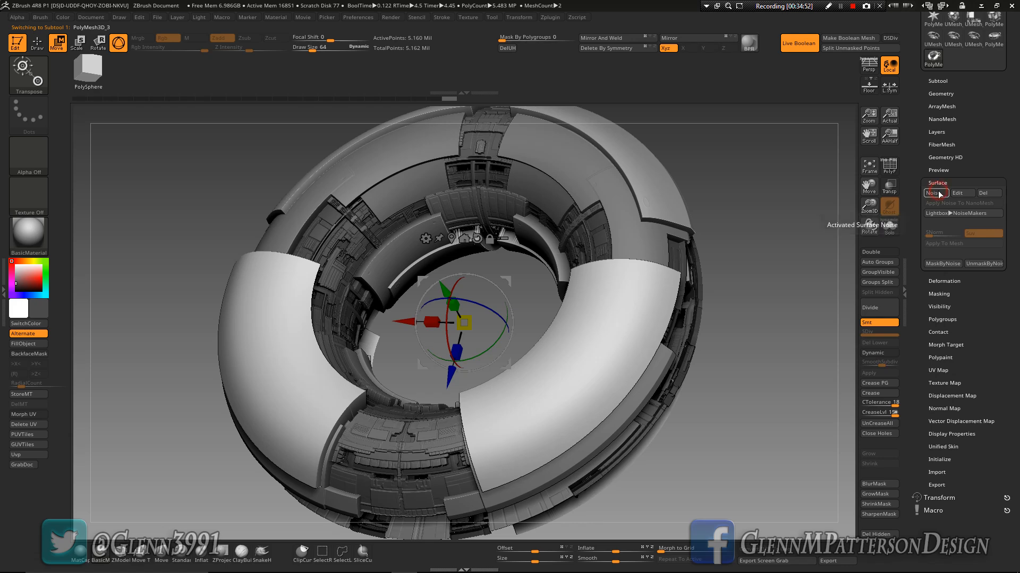
pyautogui.click(952, 215)
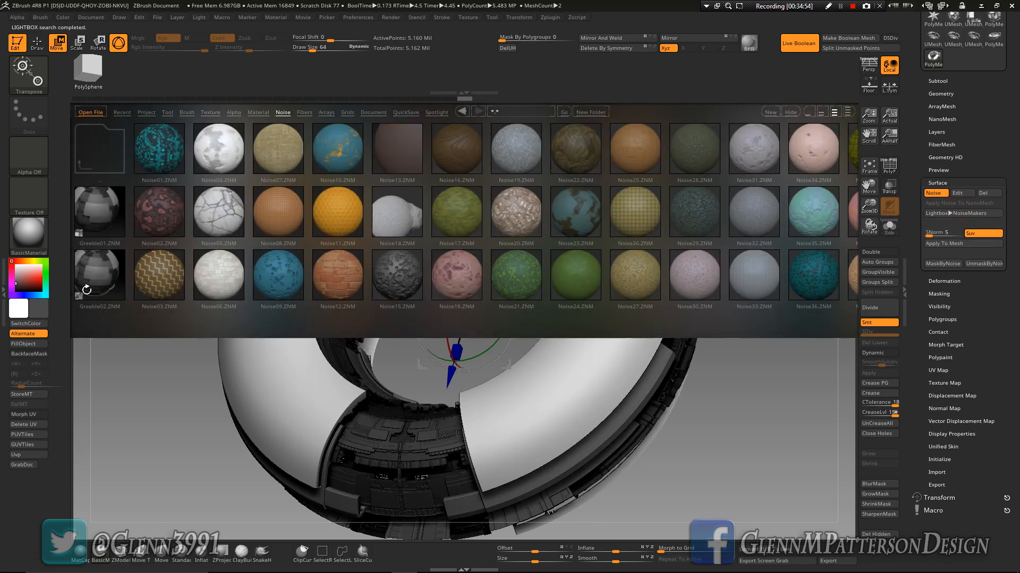
pyautogui.doubleClick(93, 287)
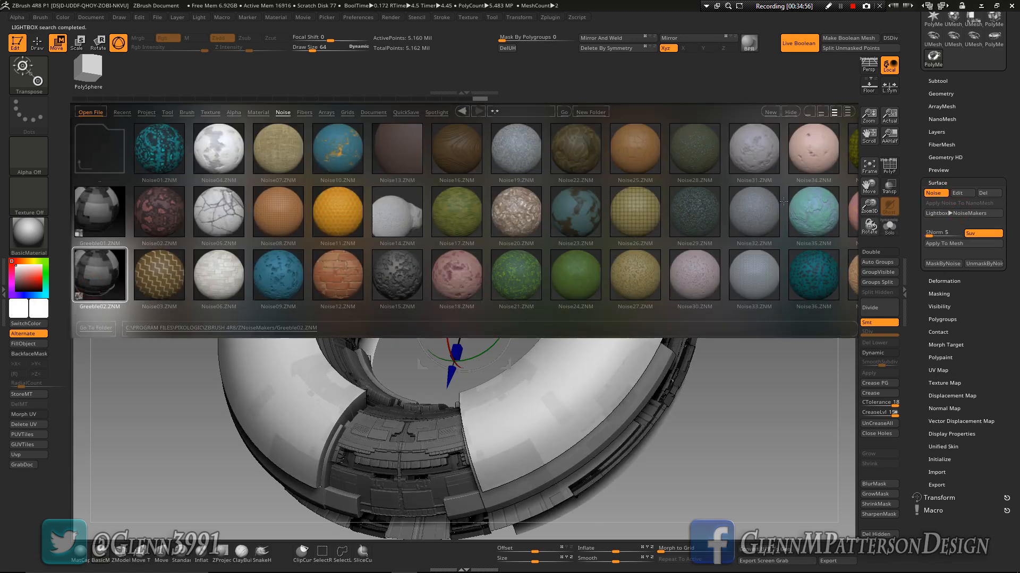
pyautogui.press(',')
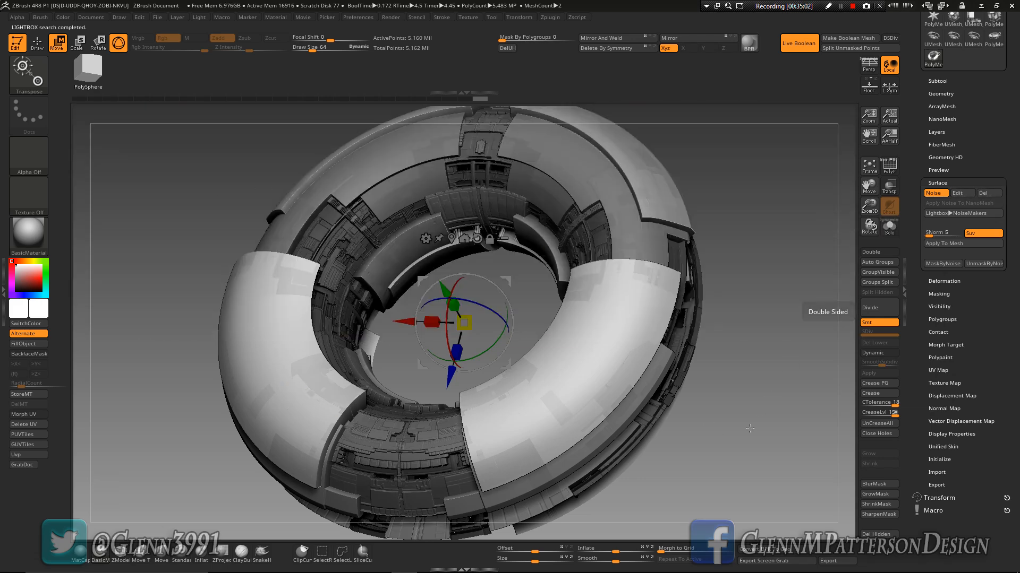
pyautogui.moveTo(771, 553)
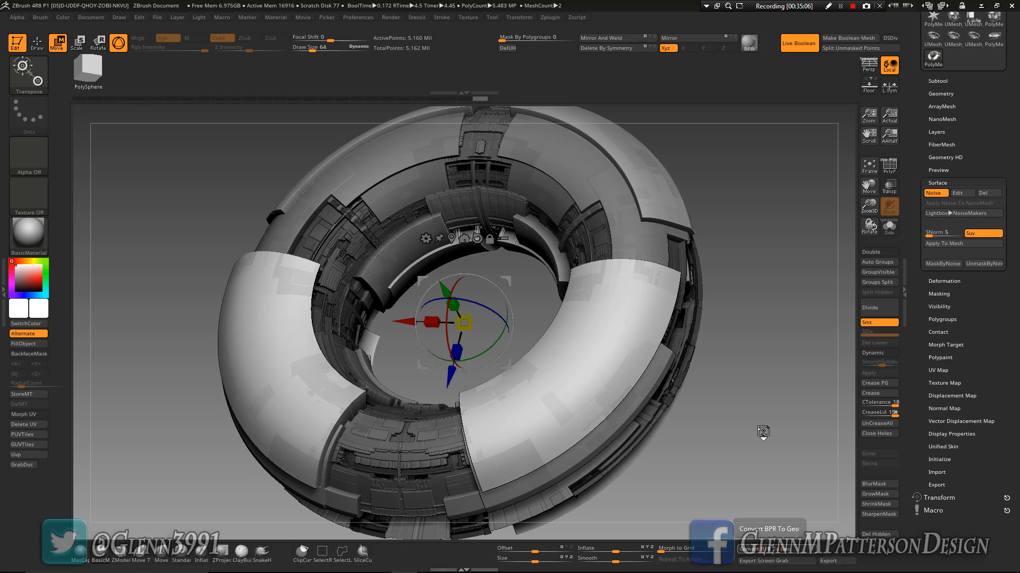
pyautogui.click(933, 193)
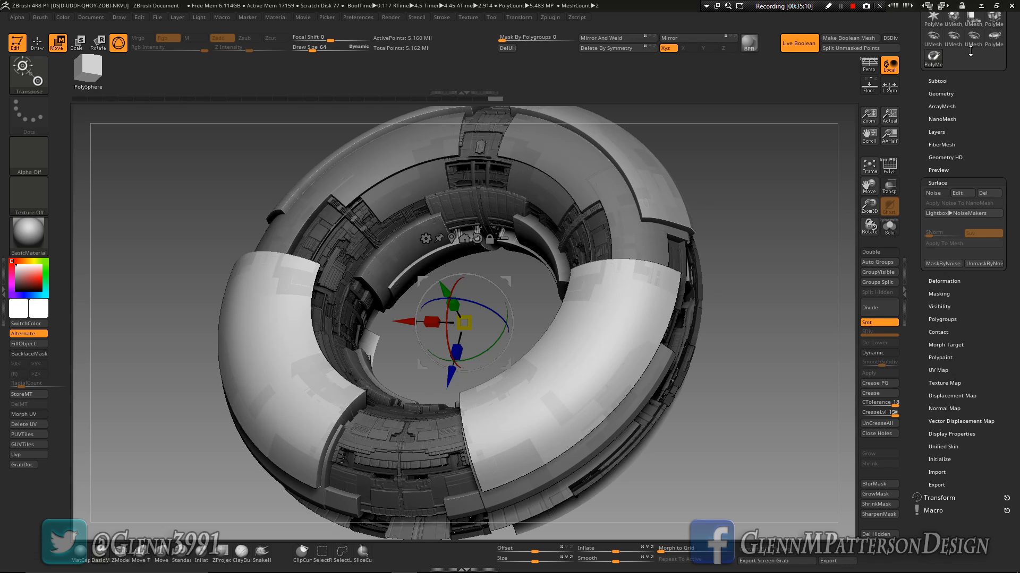
# - Enable DSDiv, make the Boolean mesh from the two rings, and switch to the resulting tool
pyautogui.click(890, 38)
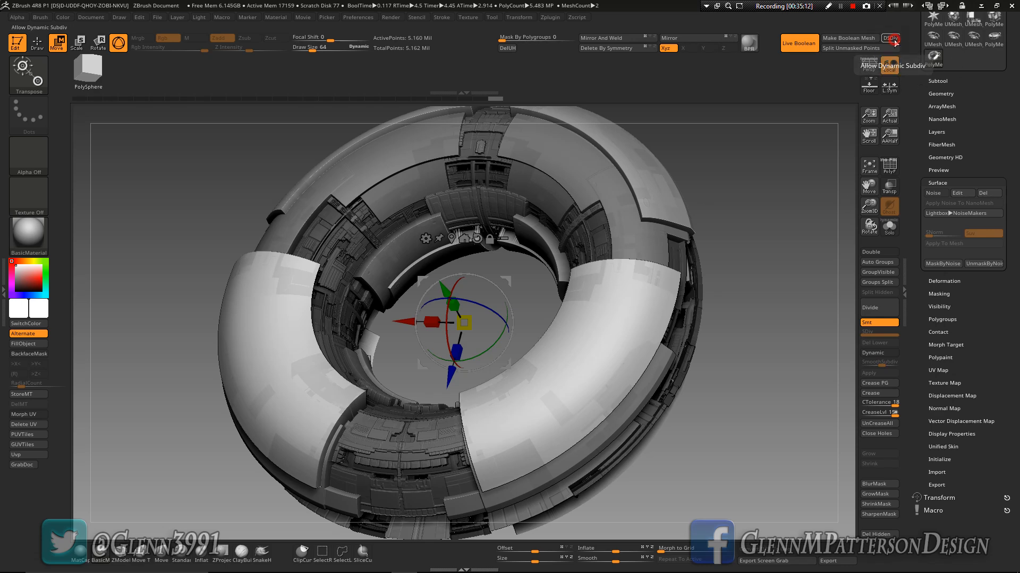
pyautogui.click(844, 38)
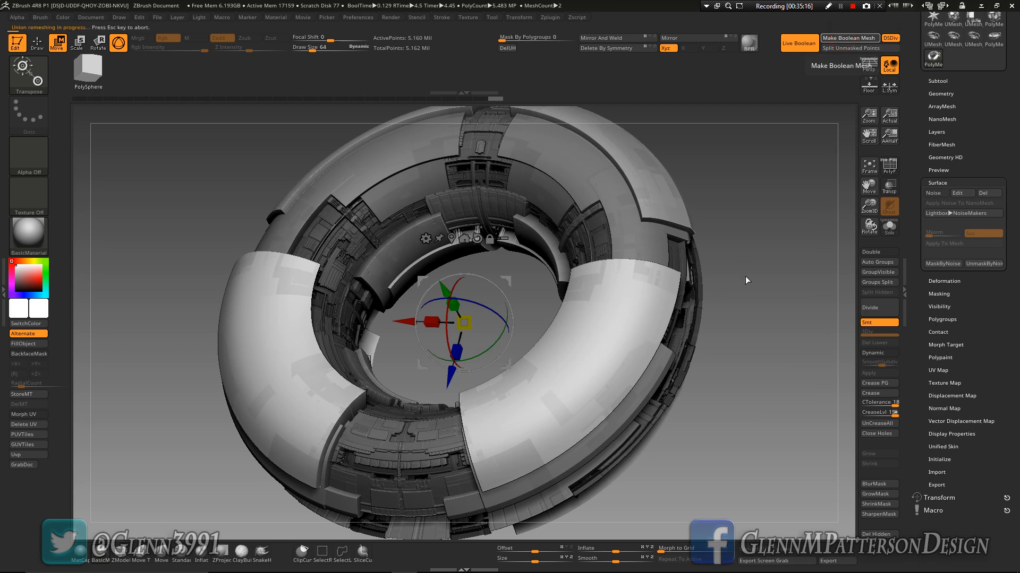
pyautogui.press('F9')
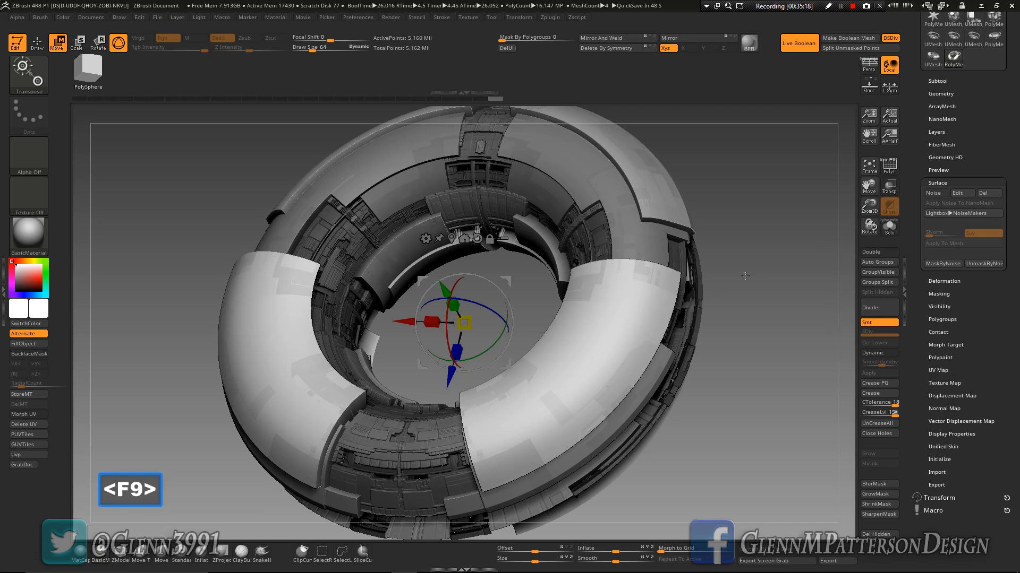
pyautogui.click(934, 67)
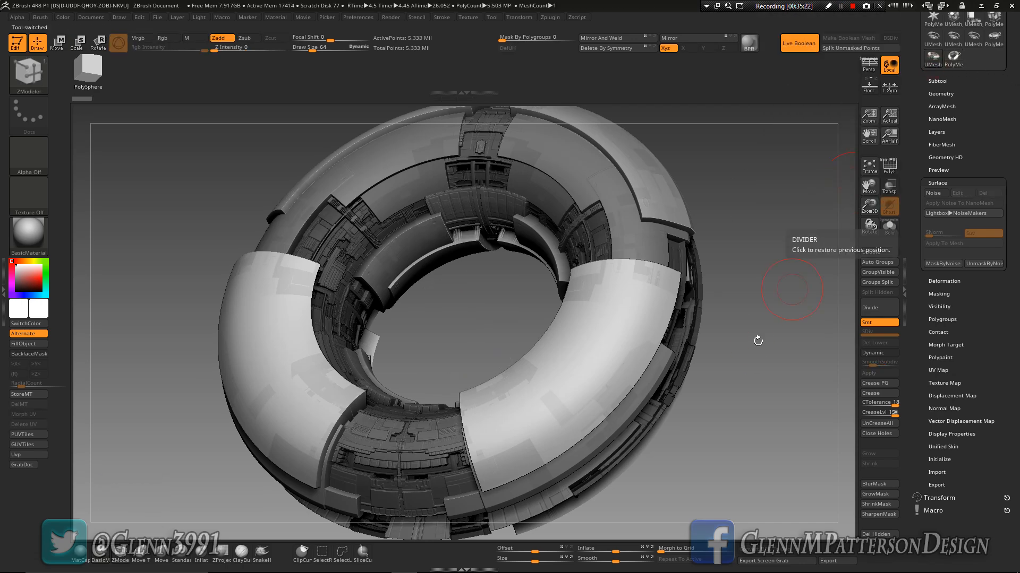
# - Insert the PolyMesh3D star as a new subtool below the Boolean ring
pyautogui.moveTo(750, 378)
pyautogui.mouseDown()
pyautogui.moveTo(720, 329)
pyautogui.moveTo(794, 258)
pyautogui.moveTo(795, 301)
pyautogui.mouseUp()
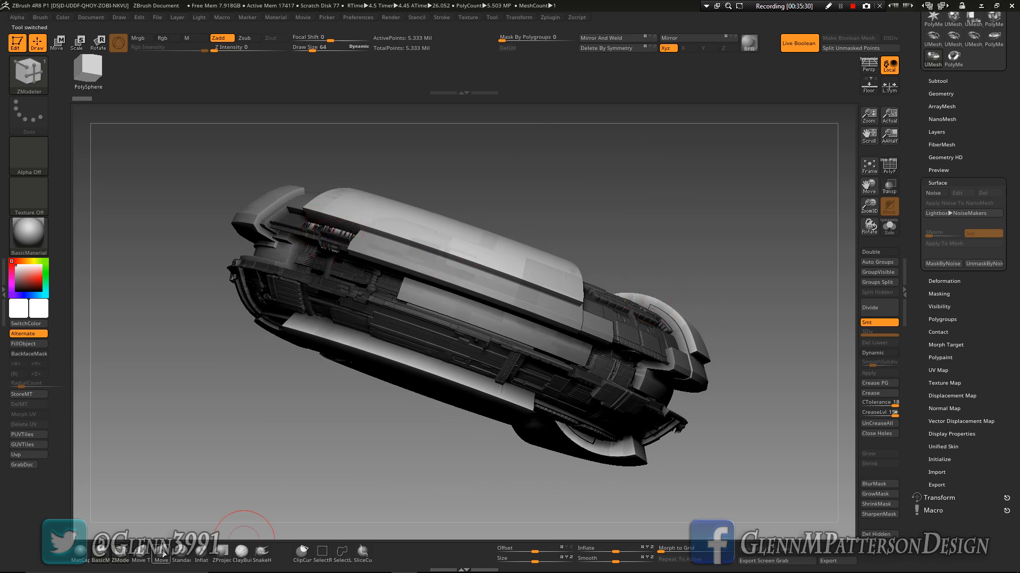
pyautogui.click(180, 552)
pyautogui.moveTo(718, 371)
pyautogui.mouseDown()
pyautogui.moveTo(746, 383)
pyautogui.moveTo(743, 442)
pyautogui.mouseUp()
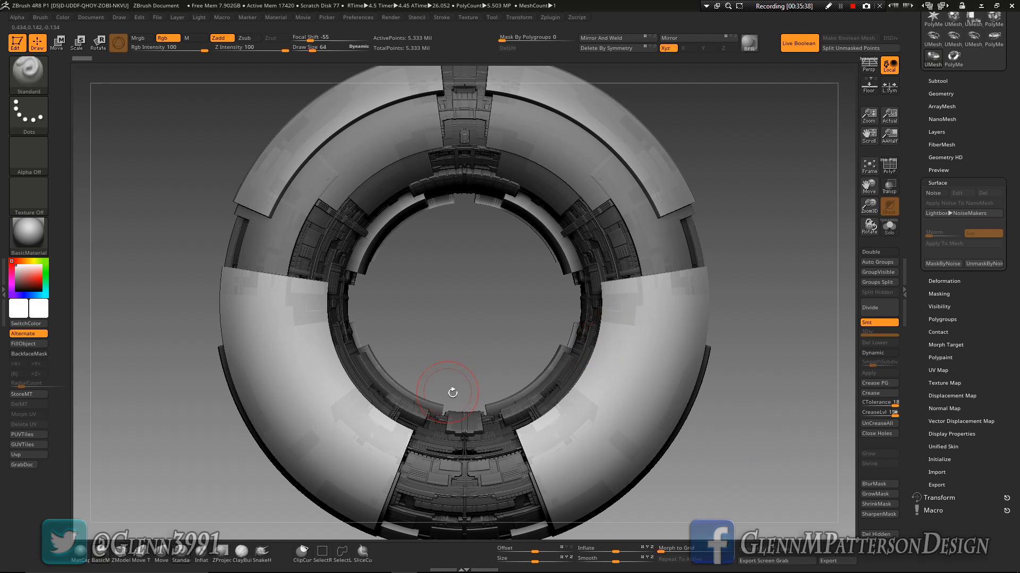
pyautogui.click(868, 166)
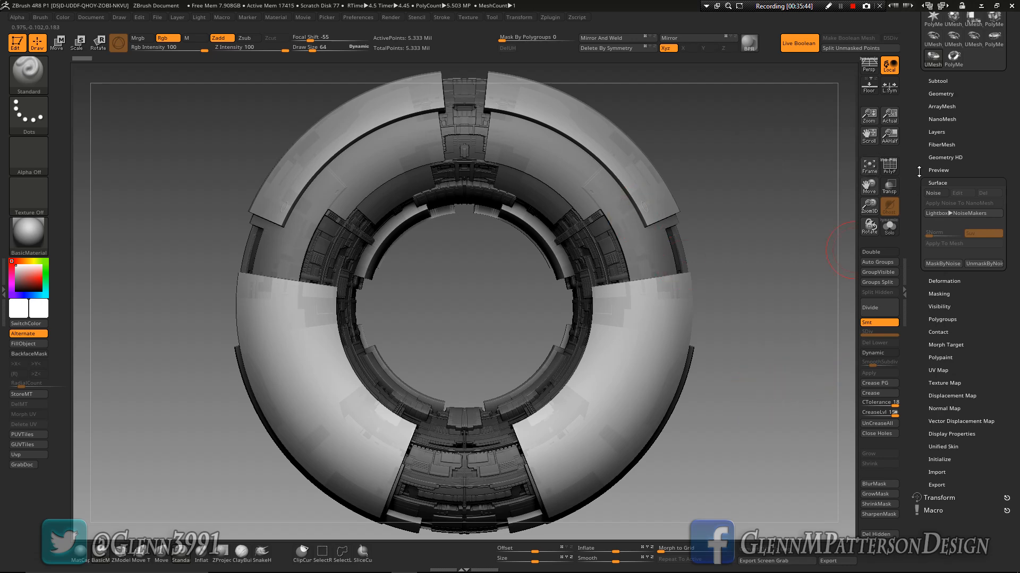
pyautogui.click(937, 81)
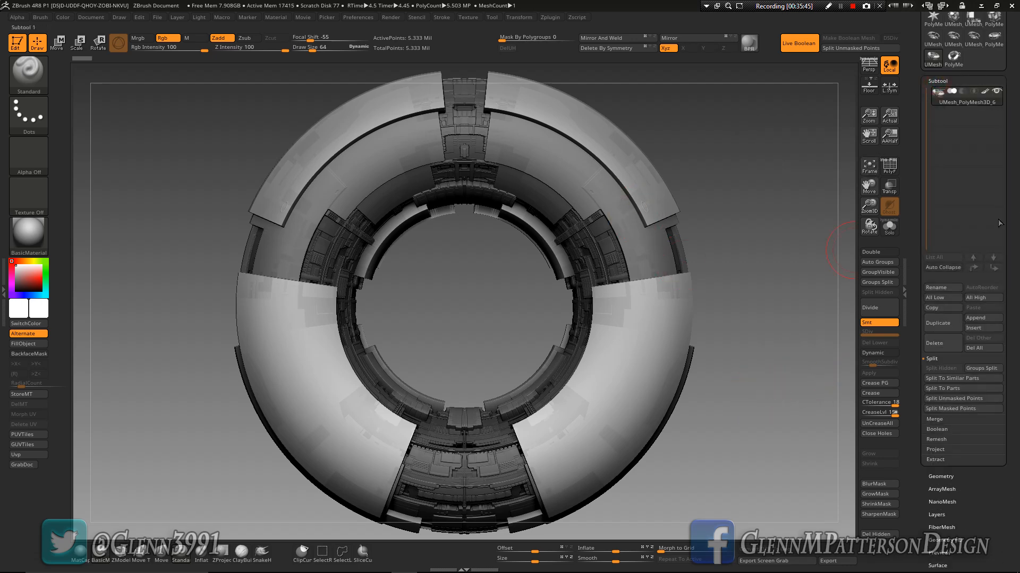
pyautogui.click(980, 327)
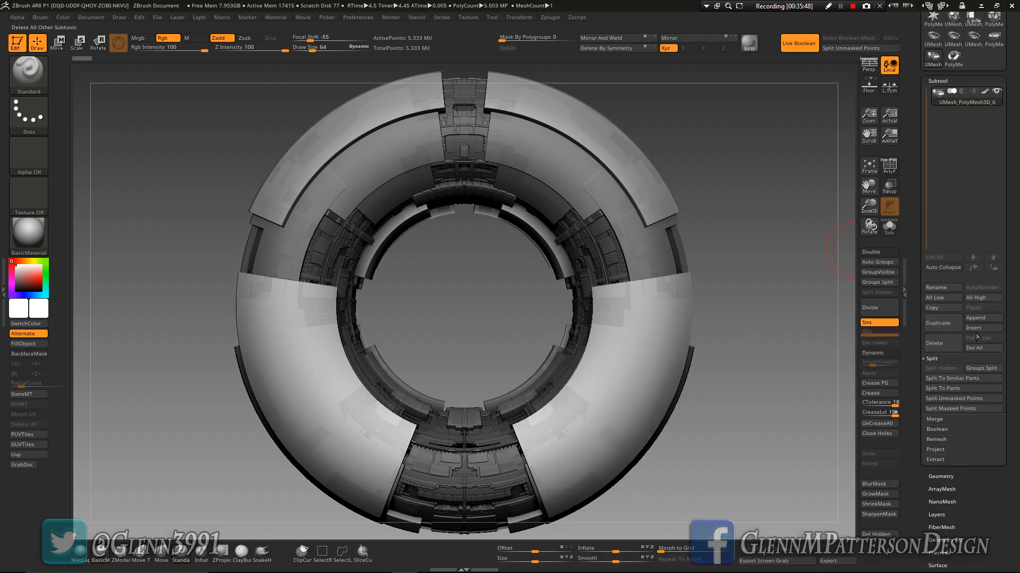
pyautogui.click(970, 331)
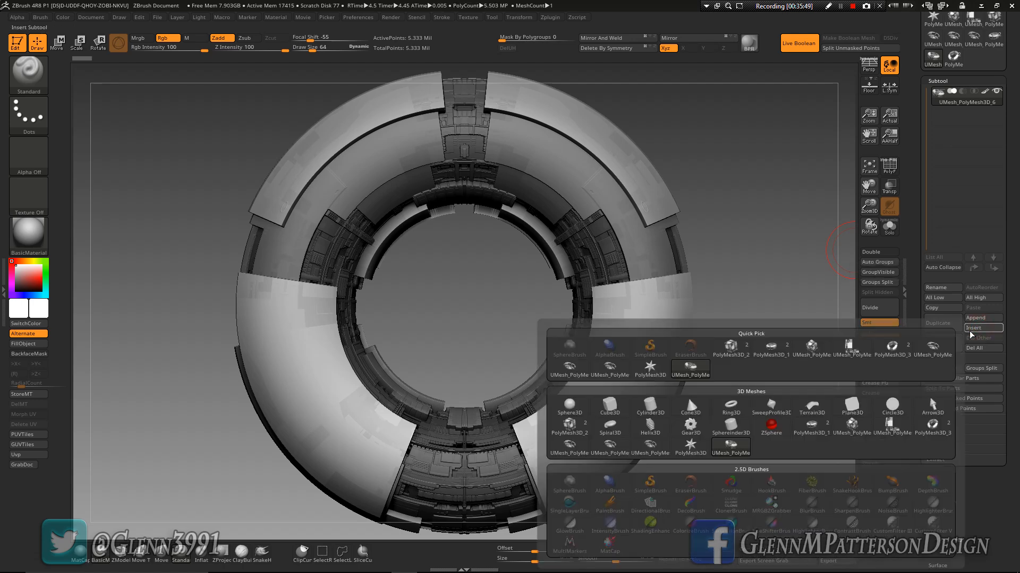
pyautogui.click(651, 368)
# - Convert the inserted star into a parametric Ring 3D primitive through the gizmo's transform types
pyautogui.moveTo(774, 412); pyautogui.dragTo(93, 81)
pyautogui.click(60, 42)
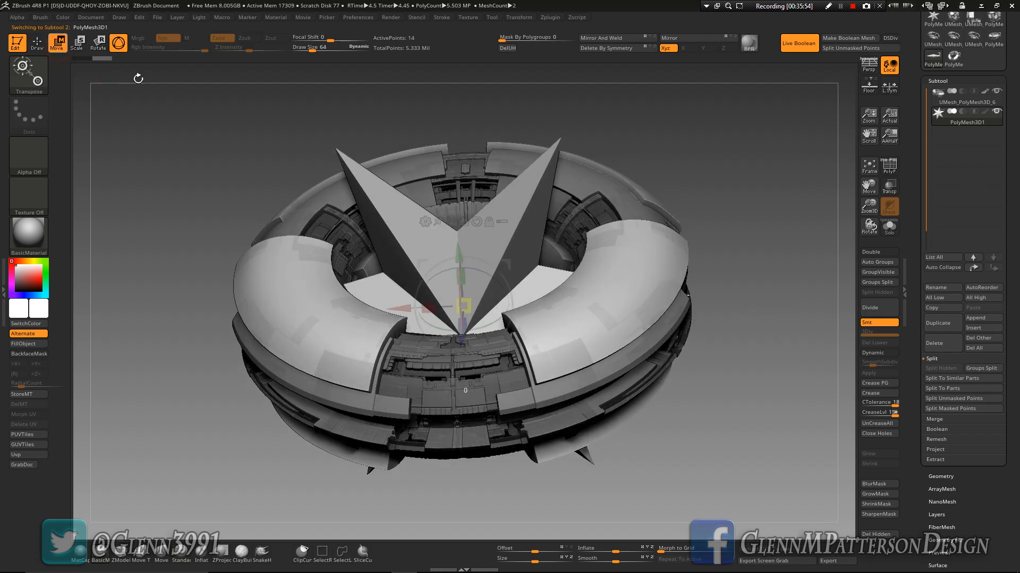
pyautogui.click(425, 221)
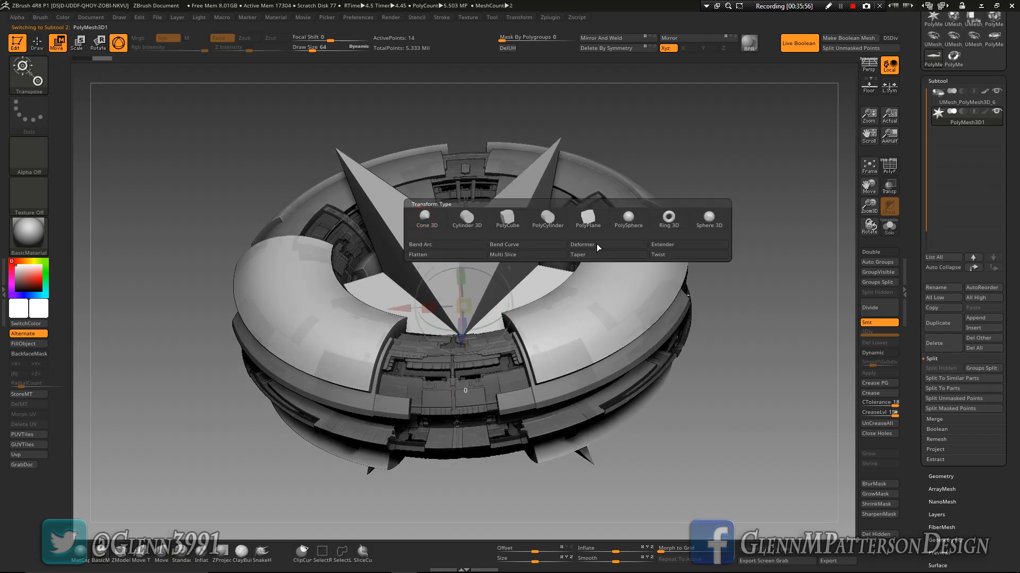
pyautogui.click(670, 221)
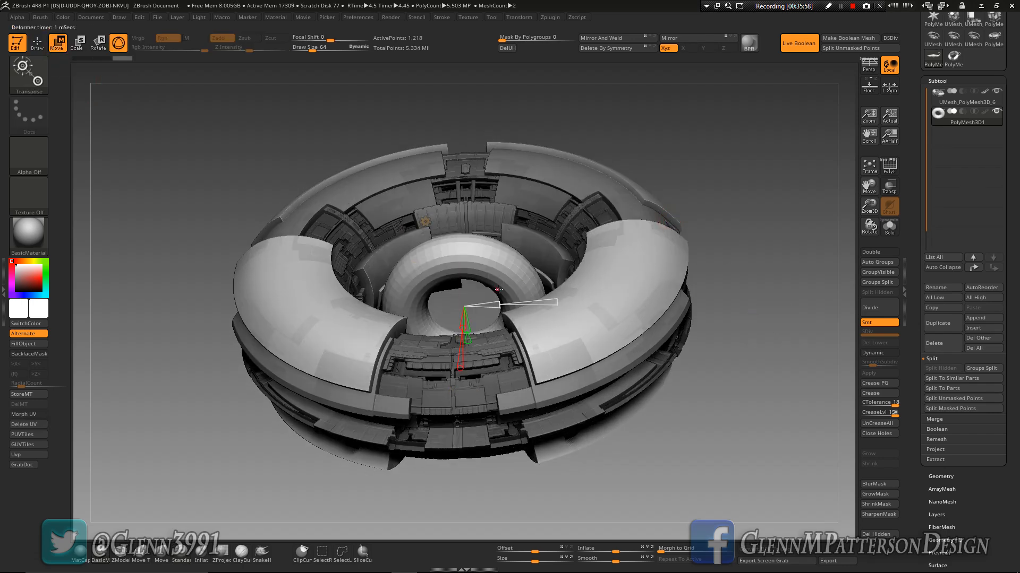
# - Switch the inserted ring's transform type to Gizmo 3D and back to its Ring 3D controls
pyautogui.click(425, 221)
pyautogui.click(443, 225)
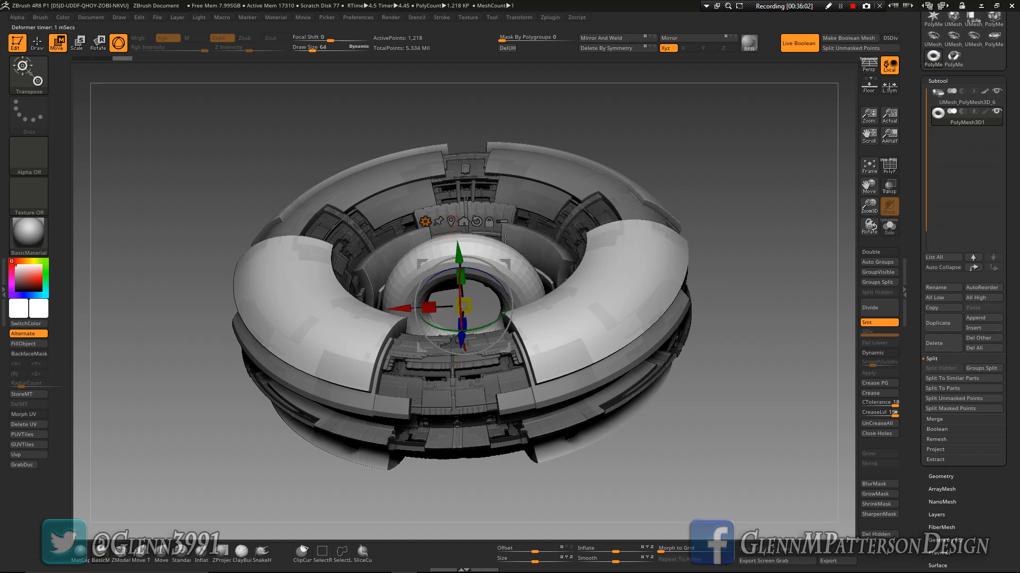
pyautogui.click(425, 221)
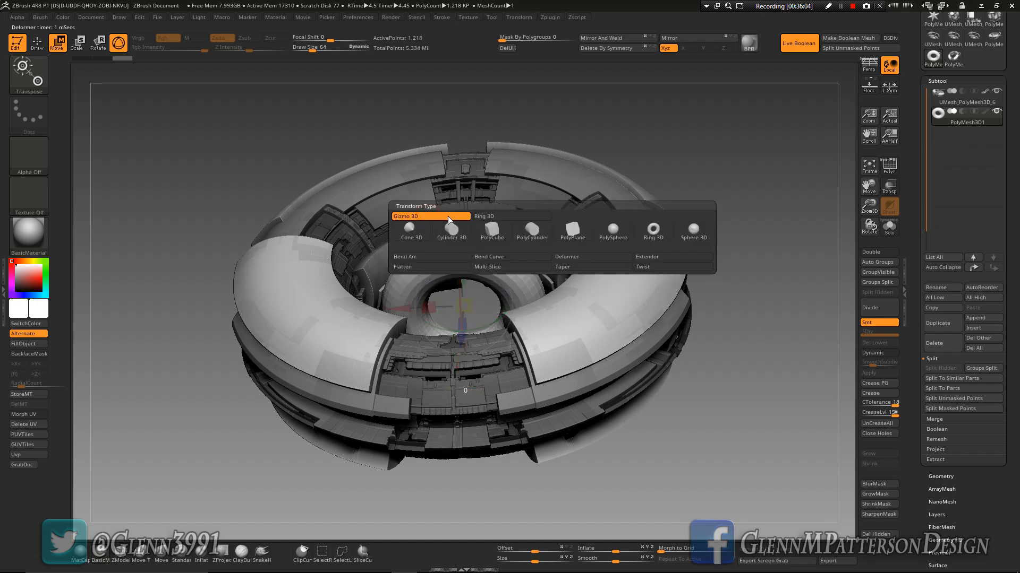
pyautogui.click(486, 217)
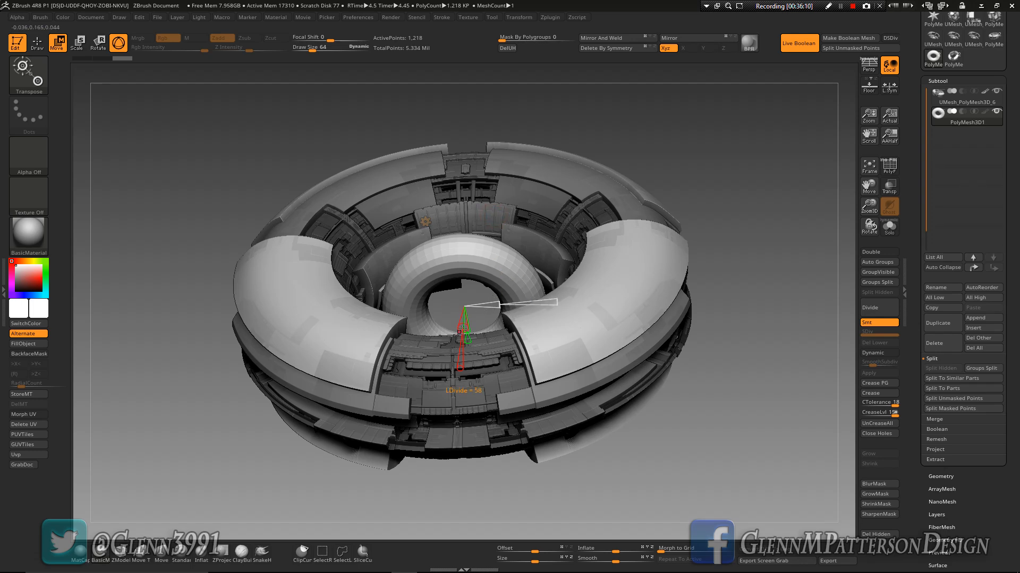
# - Thin the inserted ring's tube to an SRadius of 0.05 while it is isolated from the paneled ring
pyautogui.moveTo(690, 434); pyautogui.dragTo(704, 435)
pyautogui.click(885, 232)
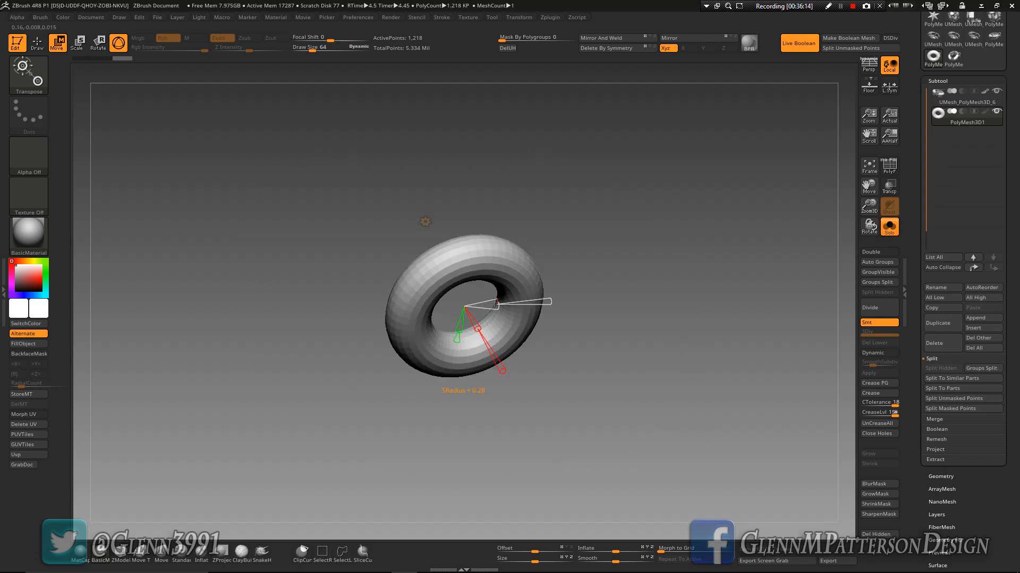
pyautogui.moveTo(495, 302); pyautogui.dragTo(515, 302)
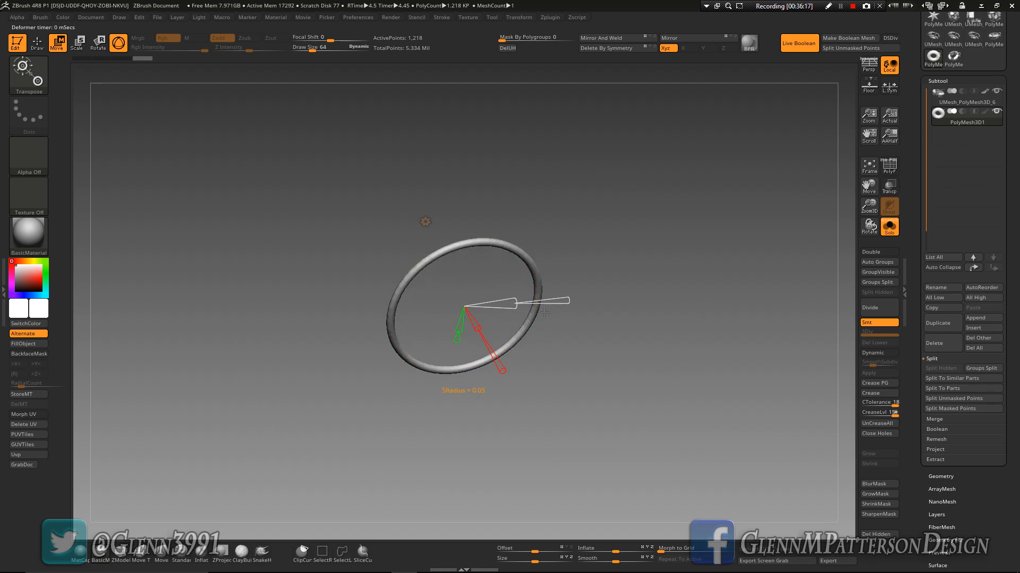
pyautogui.moveTo(631, 388); pyautogui.dragTo(596, 370)
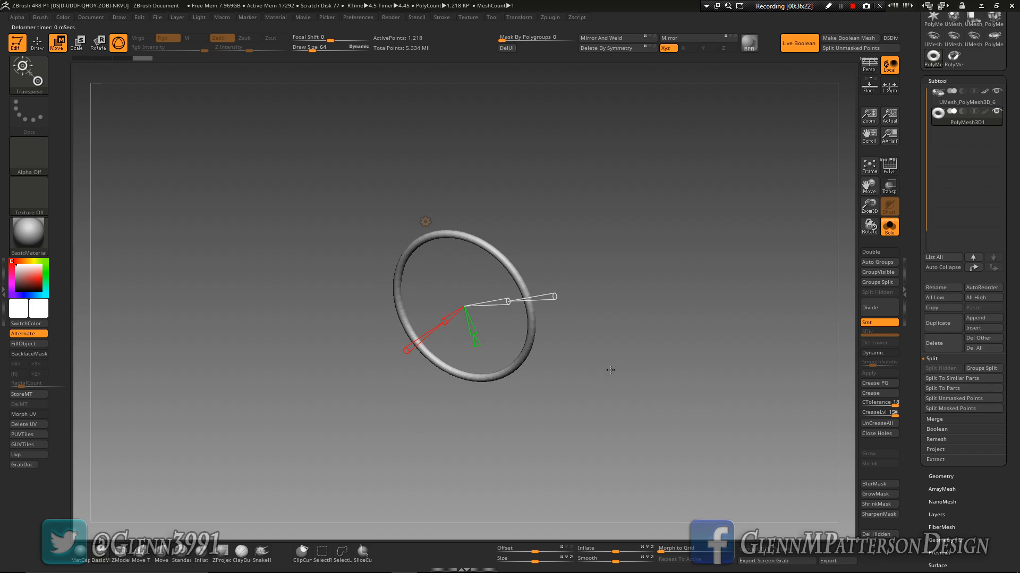
pyautogui.click(897, 225)
pyautogui.click(897, 229)
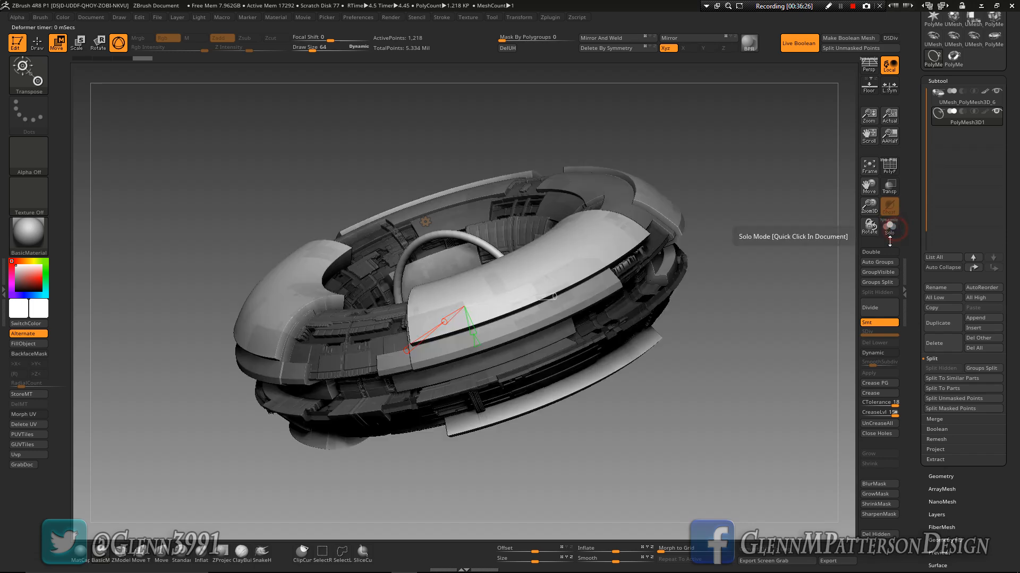
# - With transparency on and Gizmo 3D active, rotate the thin ring flat to match the paneled ring and scale it up into the body
pyautogui.moveTo(718, 370); pyautogui.dragTo(726, 395)
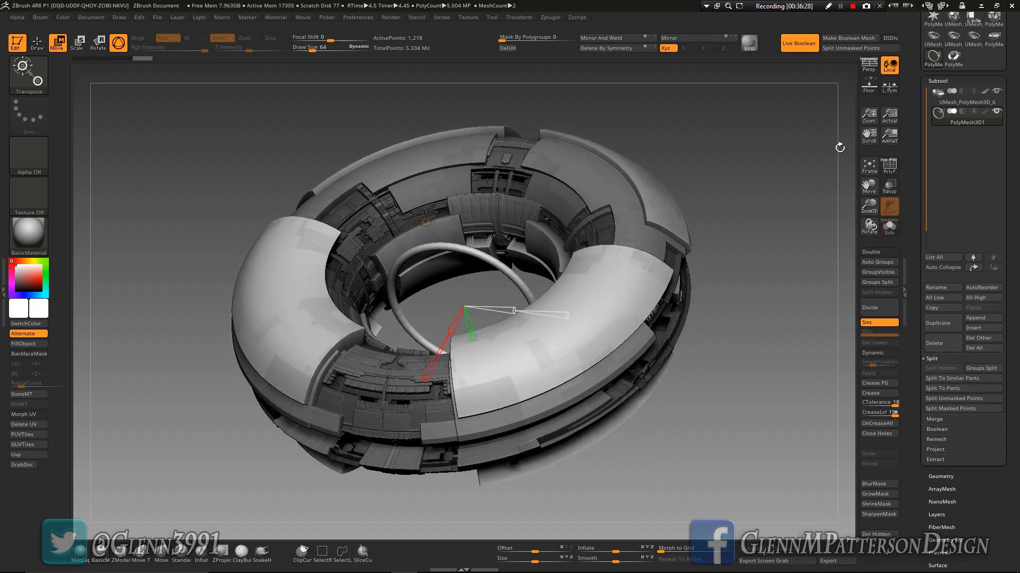
pyautogui.click(889, 186)
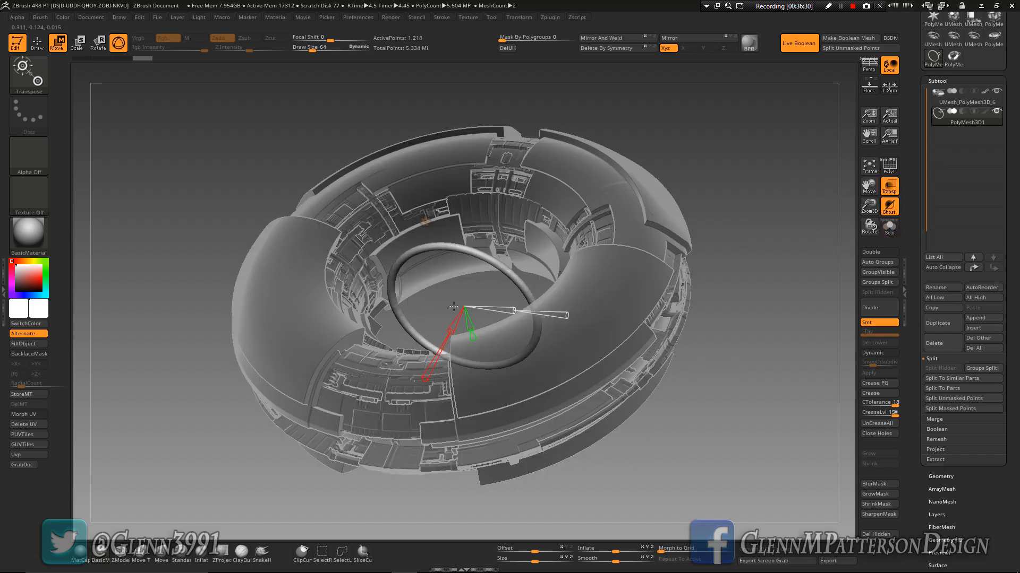
pyautogui.click(424, 222)
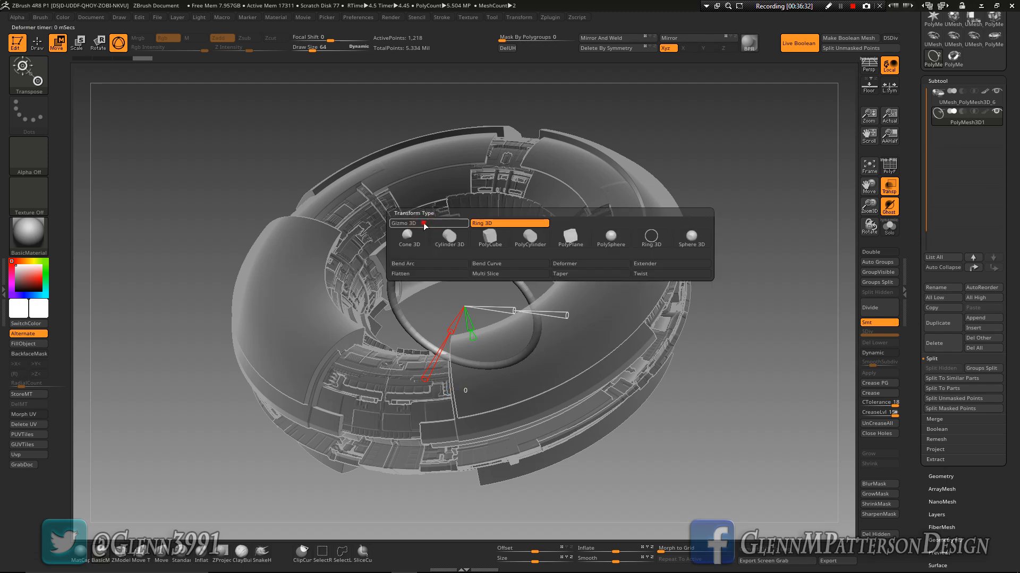
pyautogui.click(423, 224)
pyautogui.moveTo(455, 256); pyautogui.dragTo(504, 213)
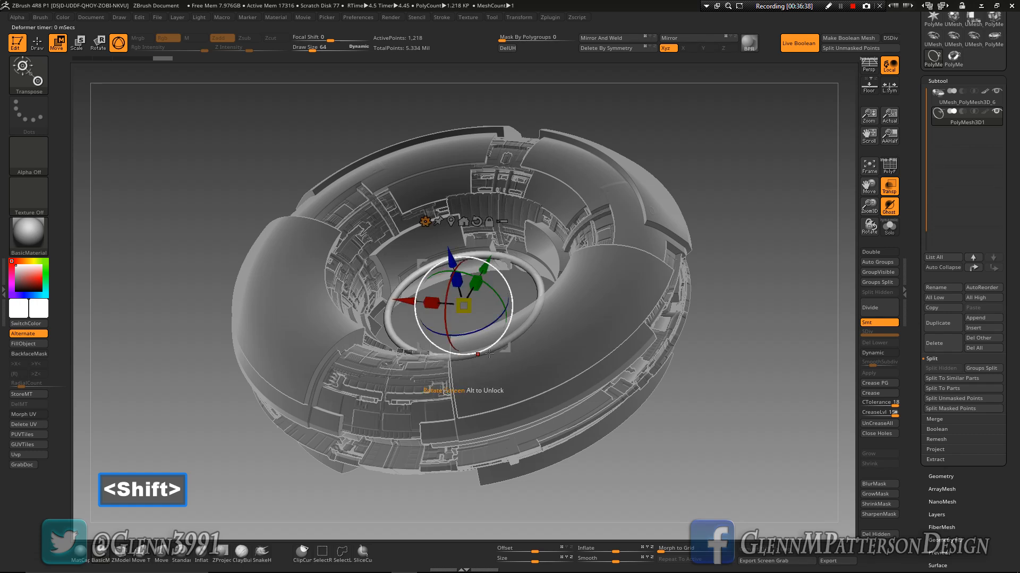
pyautogui.moveTo(466, 304); pyautogui.dragTo(638, 303)
# - Raise the thin ring into the body's upper paneling and place a duplicate of it lower down
pyautogui.moveTo(747, 442); pyautogui.dragTo(743, 382)
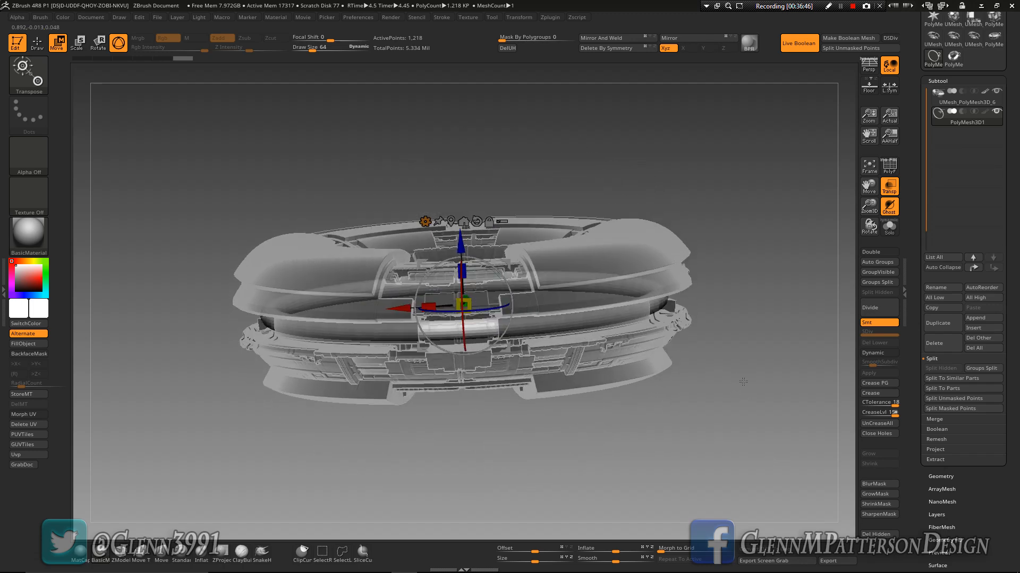
pyautogui.moveTo(460, 239); pyautogui.dragTo(461, 204)
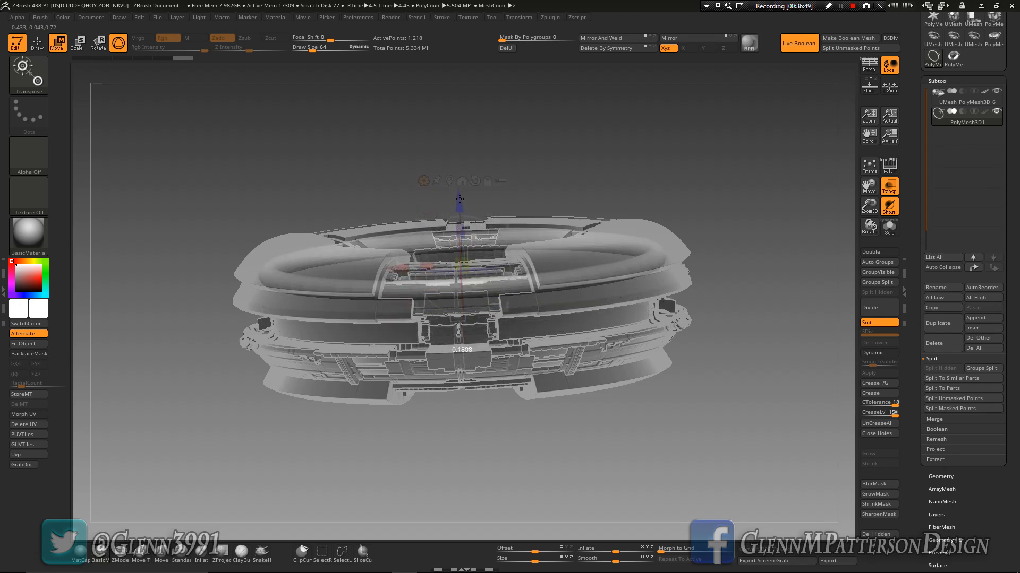
pyautogui.moveTo(459, 199); pyautogui.dragTo(459, 199)
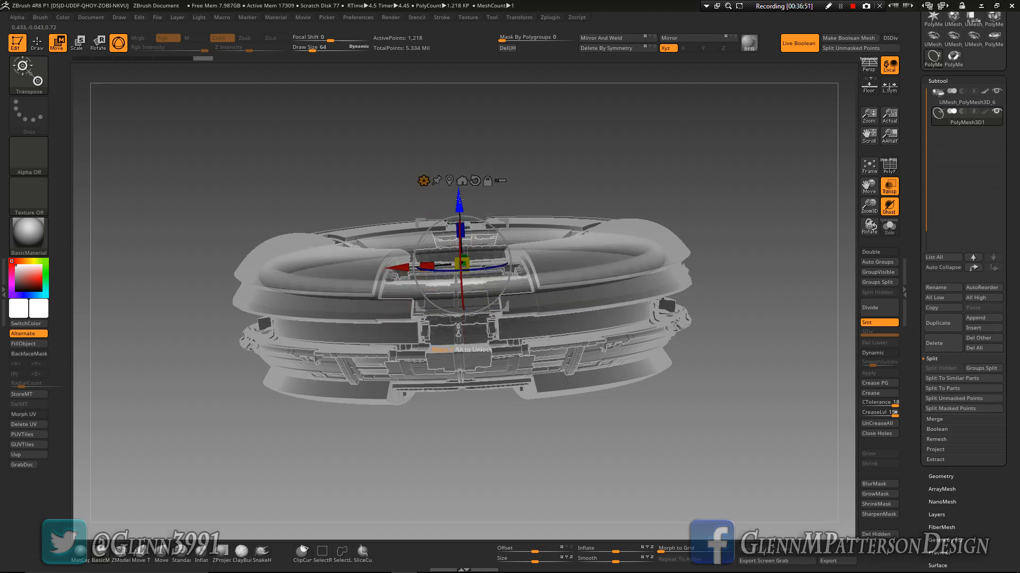
pyautogui.press('ctrl')
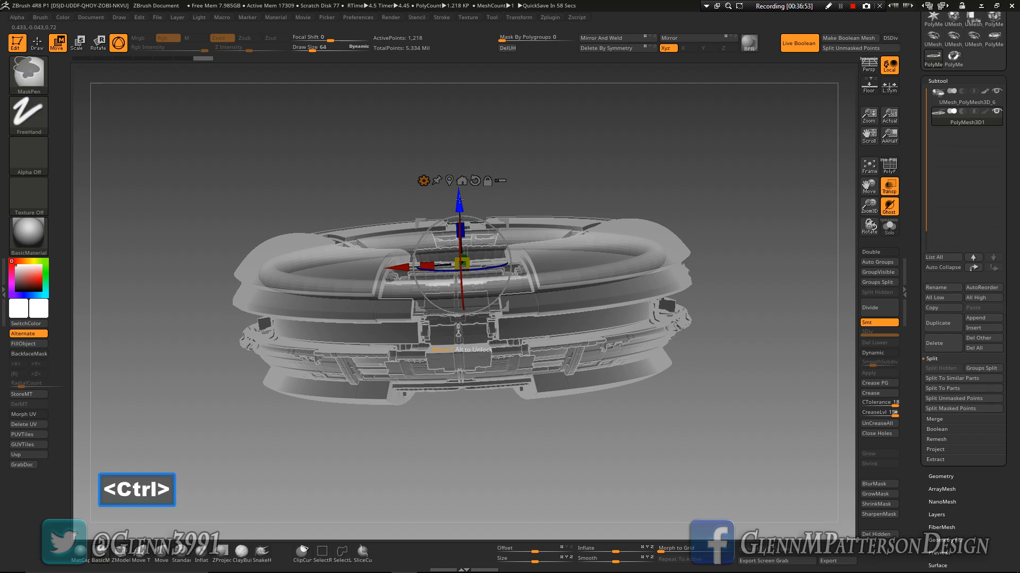
pyautogui.keyDown('ctrl'); pyautogui.moveTo(460, 199); pyautogui.dragTo(446, 277); pyautogui.keyUp('ctrl')
pyautogui.moveTo(734, 413); pyautogui.dragTo(690, 382)
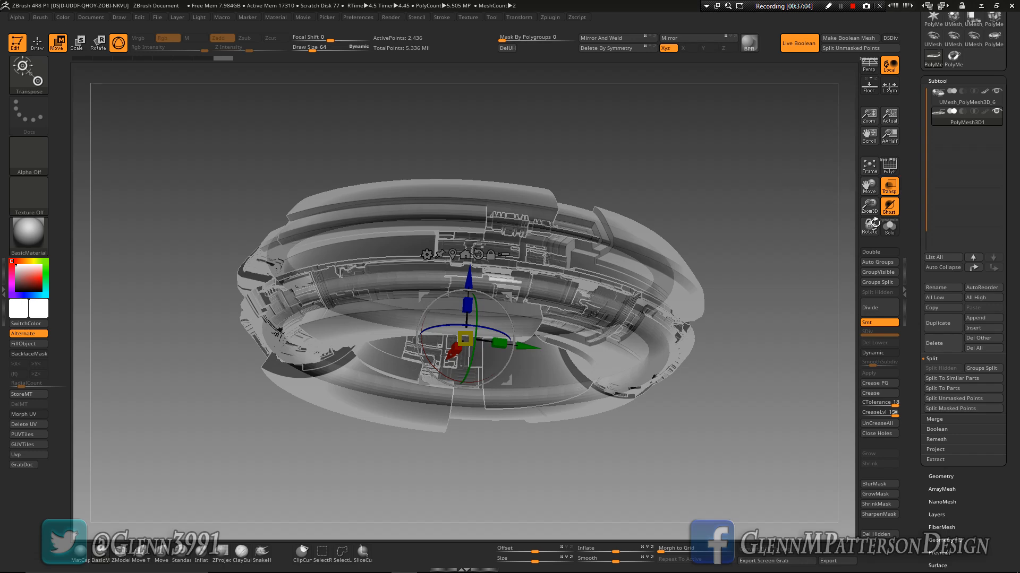
pyautogui.click(895, 192)
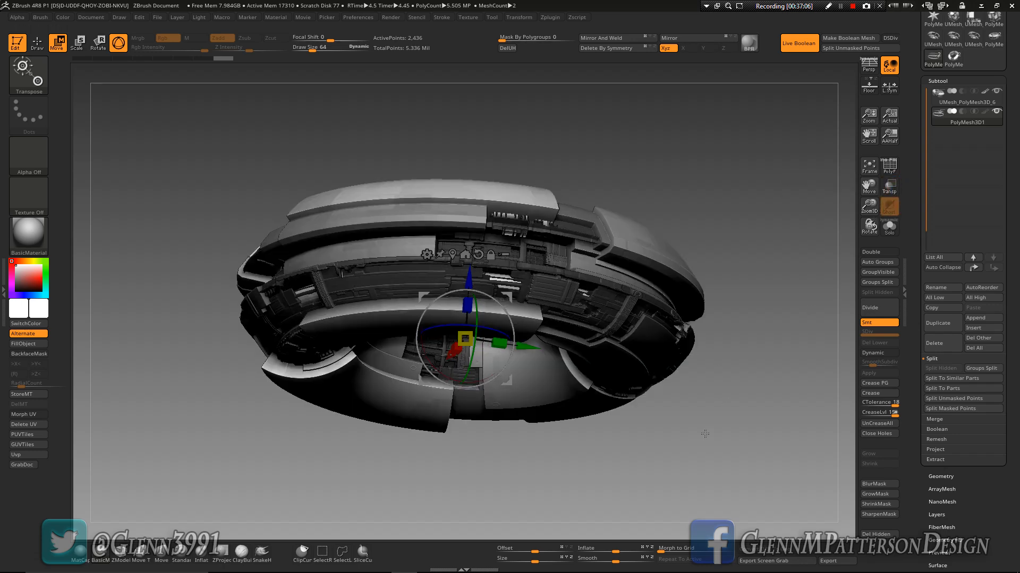
# - Taper the Boolean ring into a teardrop shape with the Taper deformation and repeat it on the thin rings' subtool
pyautogui.moveTo(730, 393)
pyautogui.mouseDown()
pyautogui.moveTo(731, 492)
pyautogui.moveTo(734, 408)
pyautogui.mouseUp()
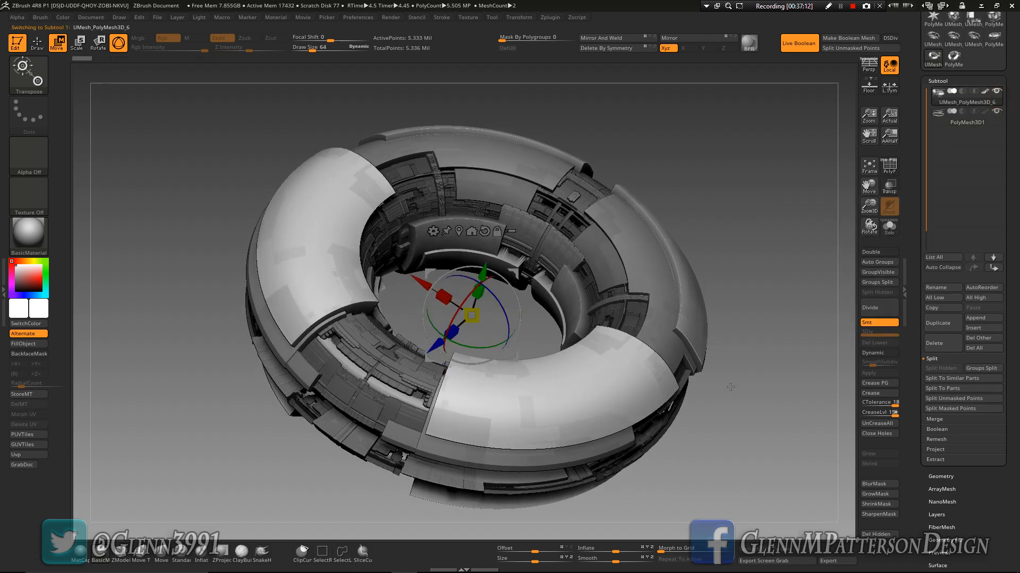
pyautogui.keyDown('shift'); pyautogui.moveTo(712, 405); pyautogui.dragTo(707, 458); pyautogui.keyUp('shift')
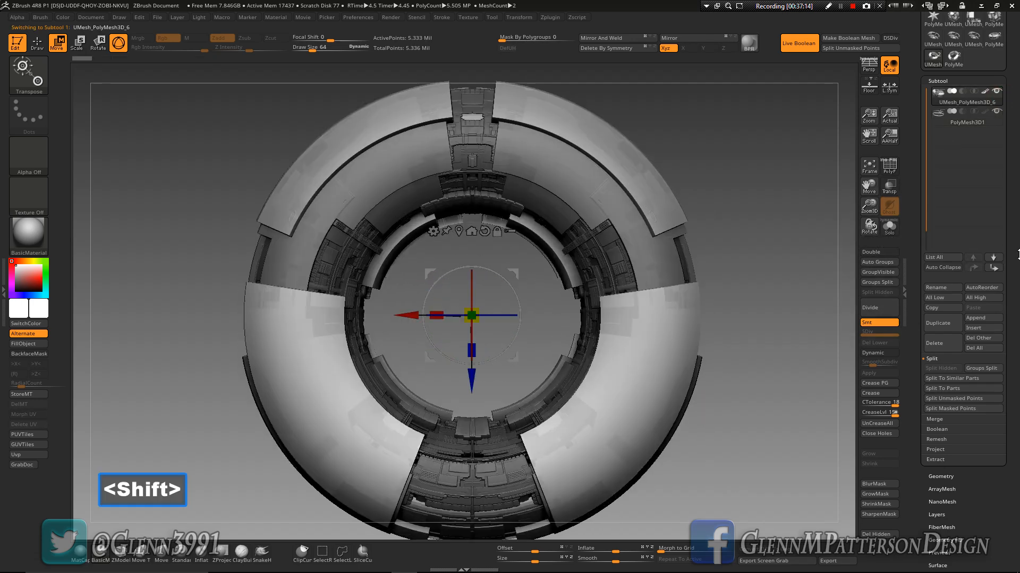
pyautogui.moveTo(1015, 289); pyautogui.dragTo(999, 217)
pyautogui.click(944, 301)
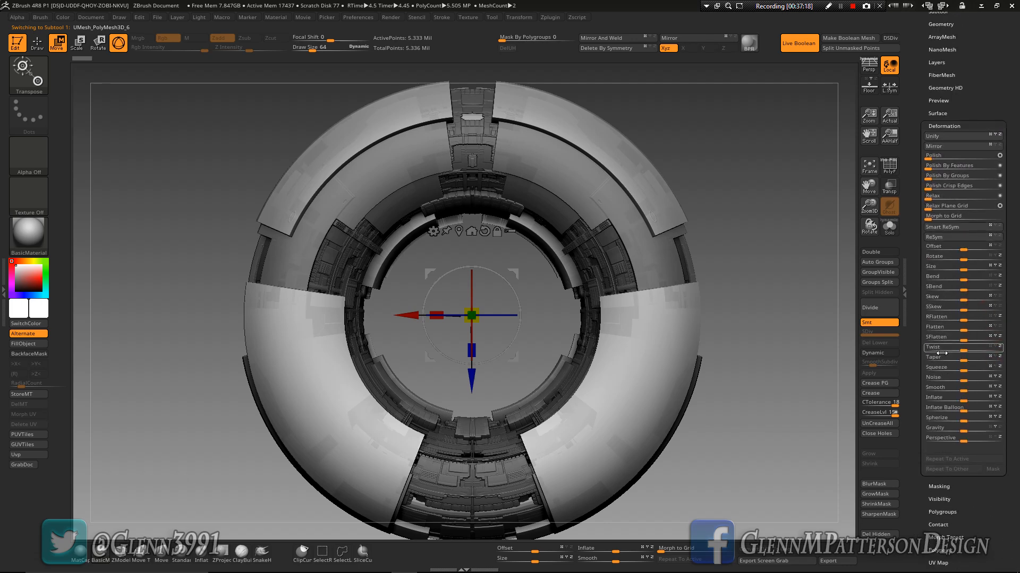
pyautogui.click(991, 359)
pyautogui.moveTo(965, 359); pyautogui.dragTo(990, 354)
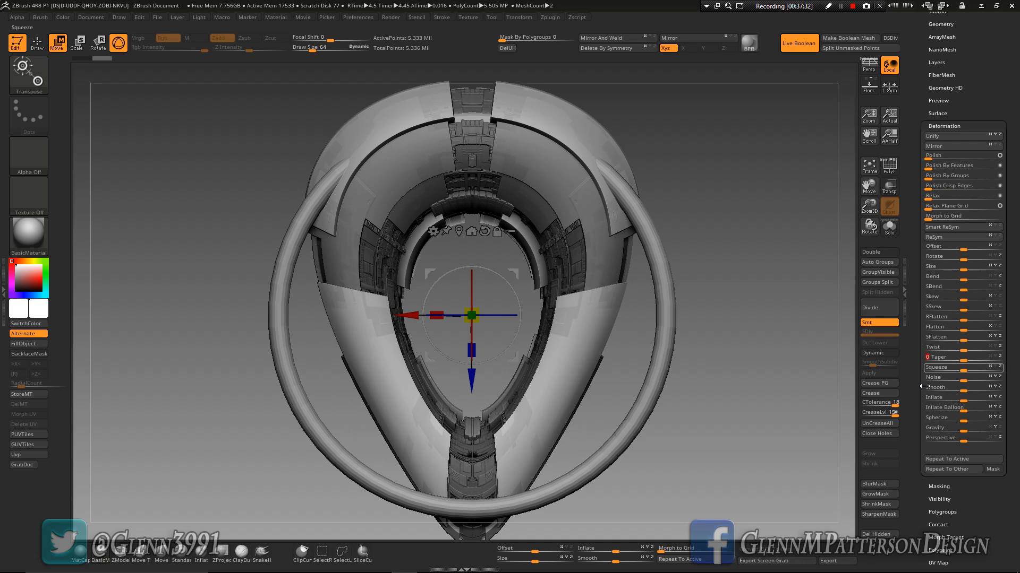
pyautogui.click(950, 470)
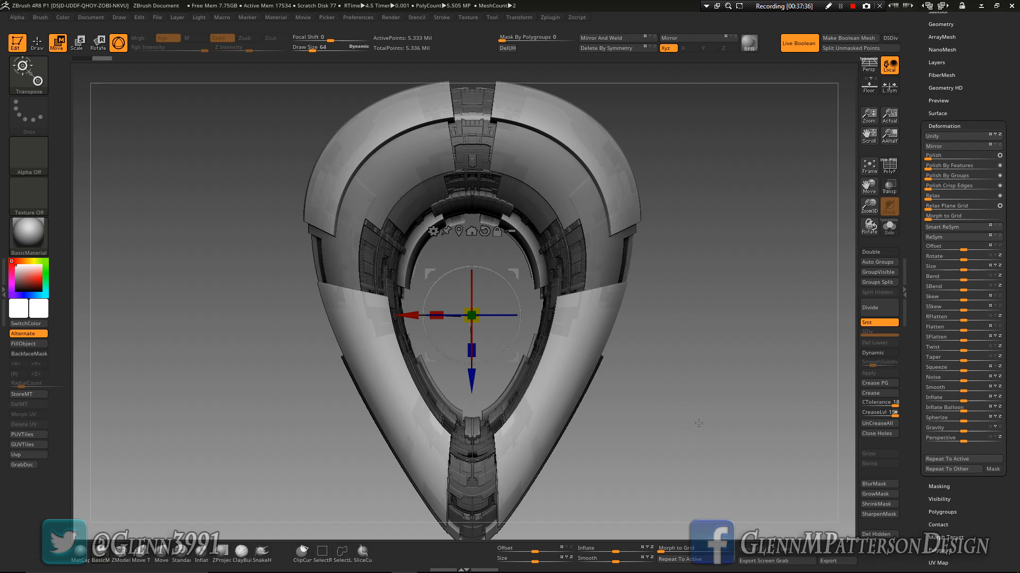
# - Select the thin rings' subtool and briefly isolate it to check the tapered shape
pyautogui.moveTo(699, 416); pyautogui.dragTo(696, 363)
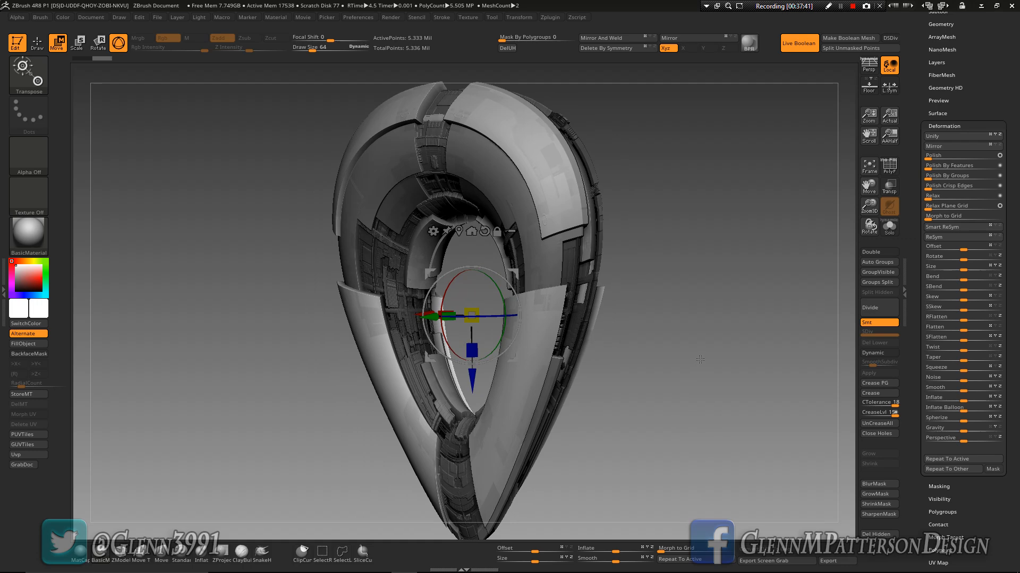
pyautogui.press('Down')
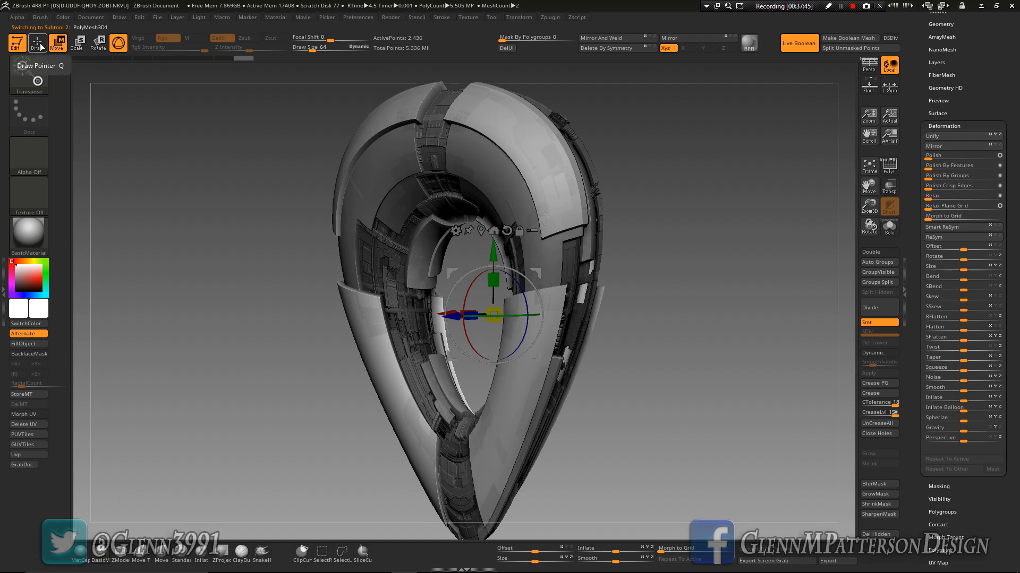
pyautogui.click(889, 229)
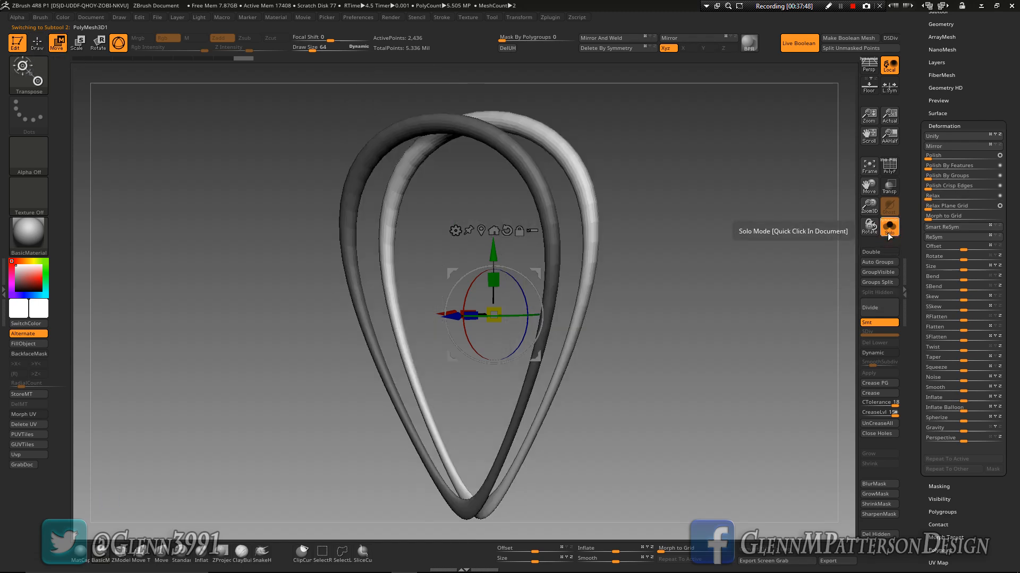
pyautogui.click(889, 234)
pyautogui.press('ctrl')
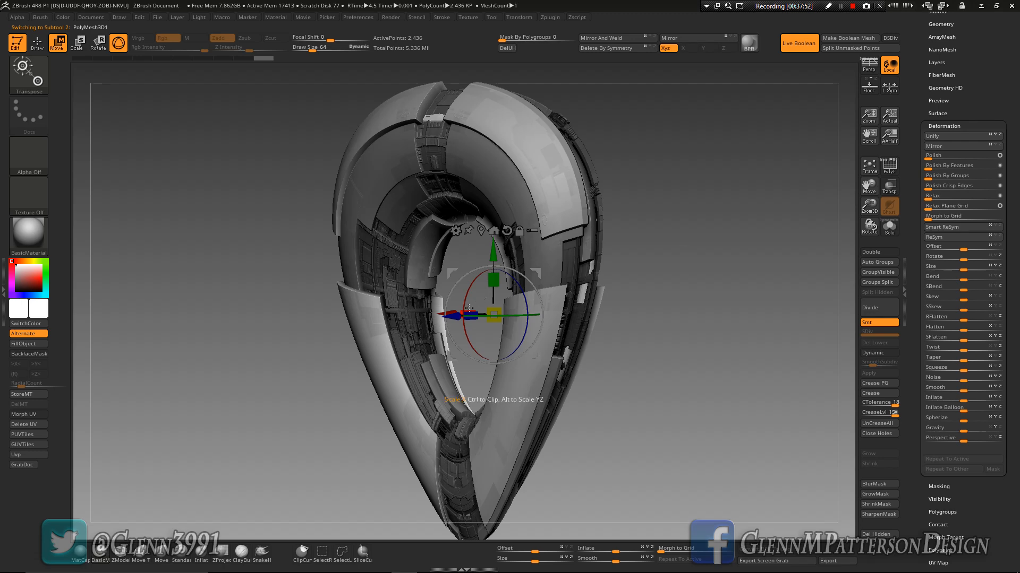
# - Scale the thin rings slightly narrower along X so they sit inside the paneled body
pyautogui.moveTo(468, 314); pyautogui.dragTo(485, 311)
pyautogui.moveTo(739, 409); pyautogui.dragTo(701, 410)
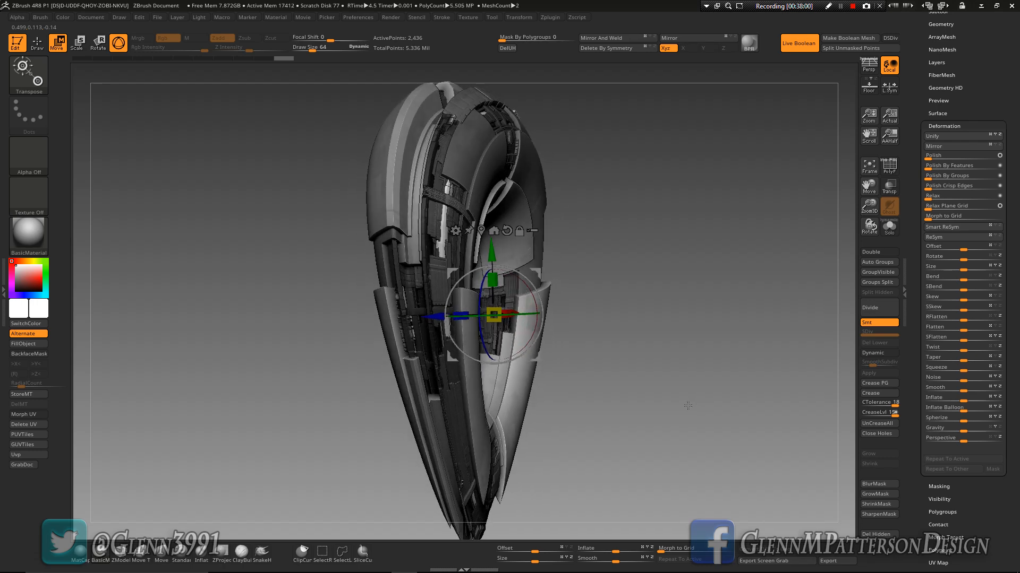
pyautogui.moveTo(646, 335); pyautogui.dragTo(632, 359)
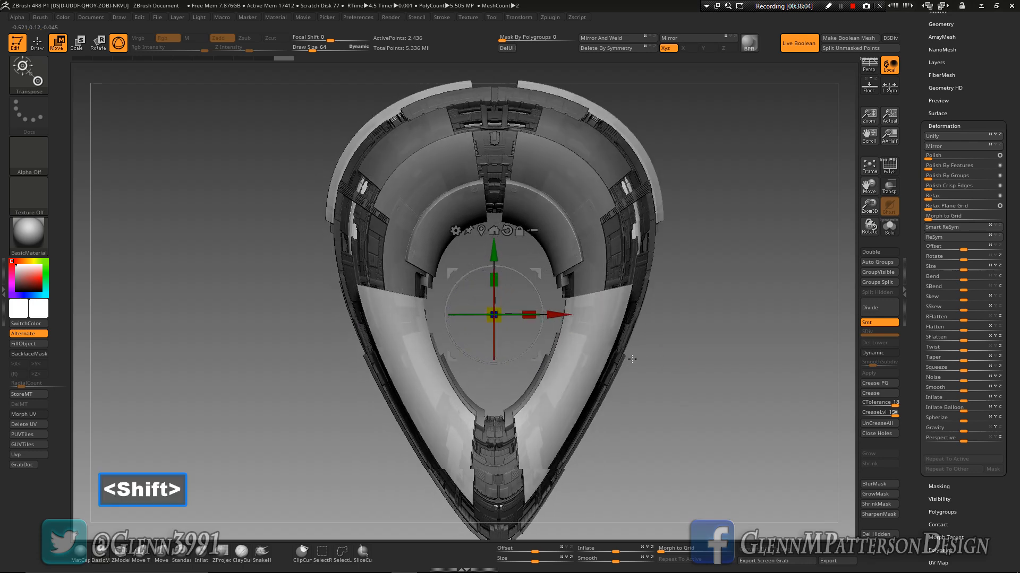
pyautogui.moveTo(528, 312); pyautogui.dragTo(523, 311)
pyautogui.moveTo(769, 328); pyautogui.dragTo(662, 226)
pyautogui.moveTo(724, 418); pyautogui.dragTo(648, 414)
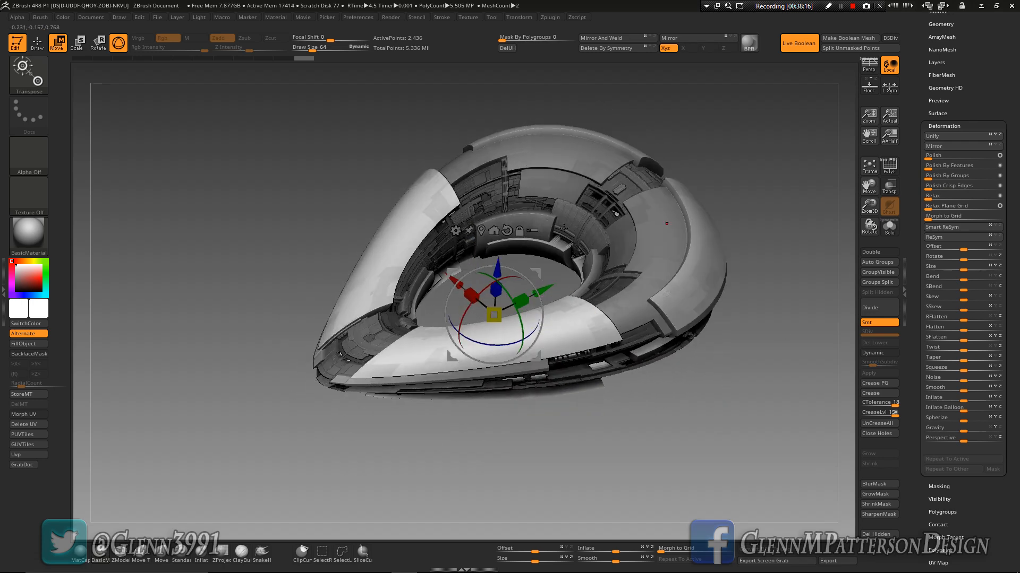
# - Insert a PolyMesh3D star as a new subtool and turn it into a Ring 3D primitive
pyautogui.moveTo(1010, 100); pyautogui.dragTo(1007, 147)
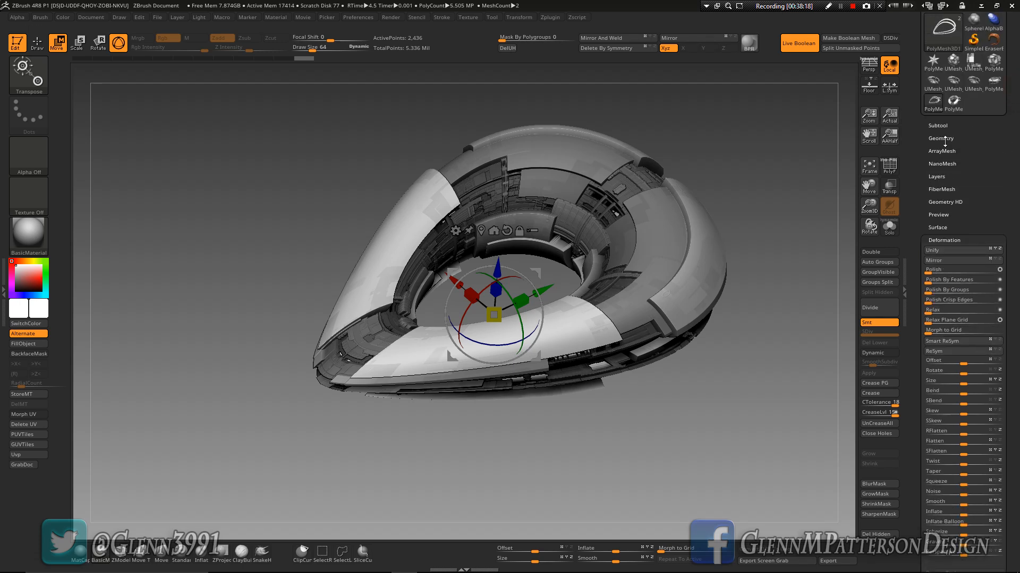
pyautogui.click(939, 126)
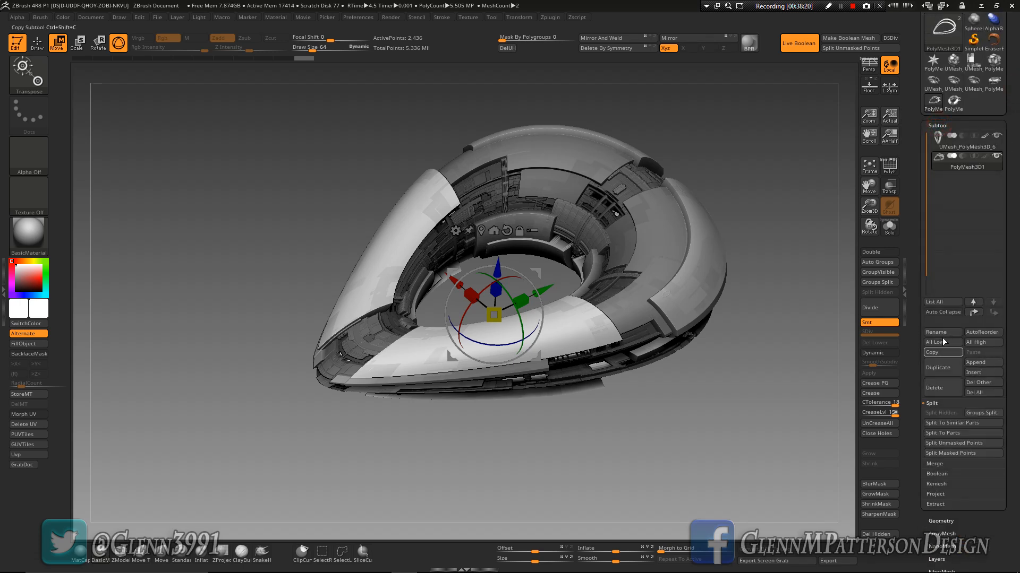
pyautogui.click(974, 373)
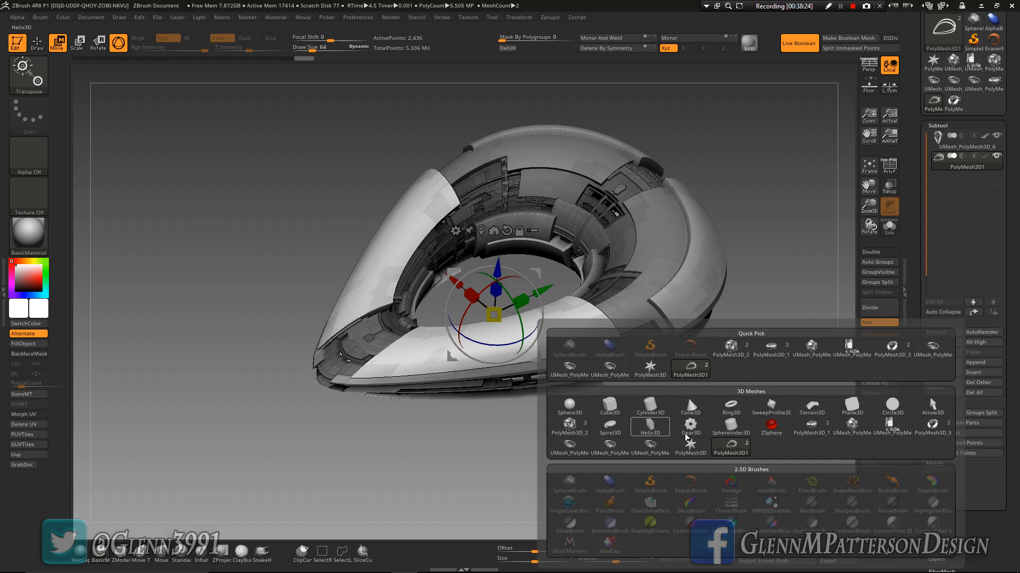
pyautogui.click(649, 371)
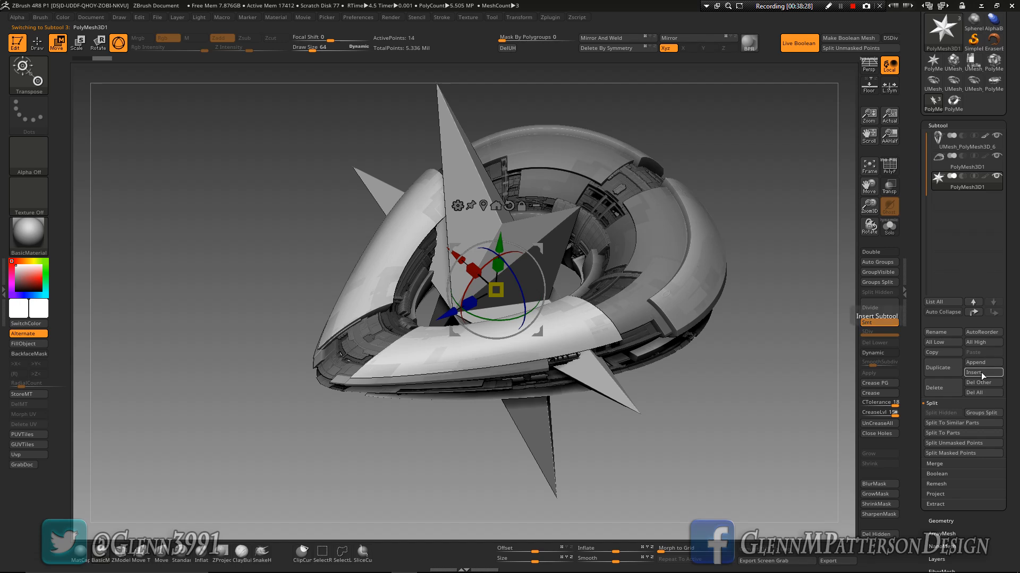
pyautogui.moveTo(978, 195)
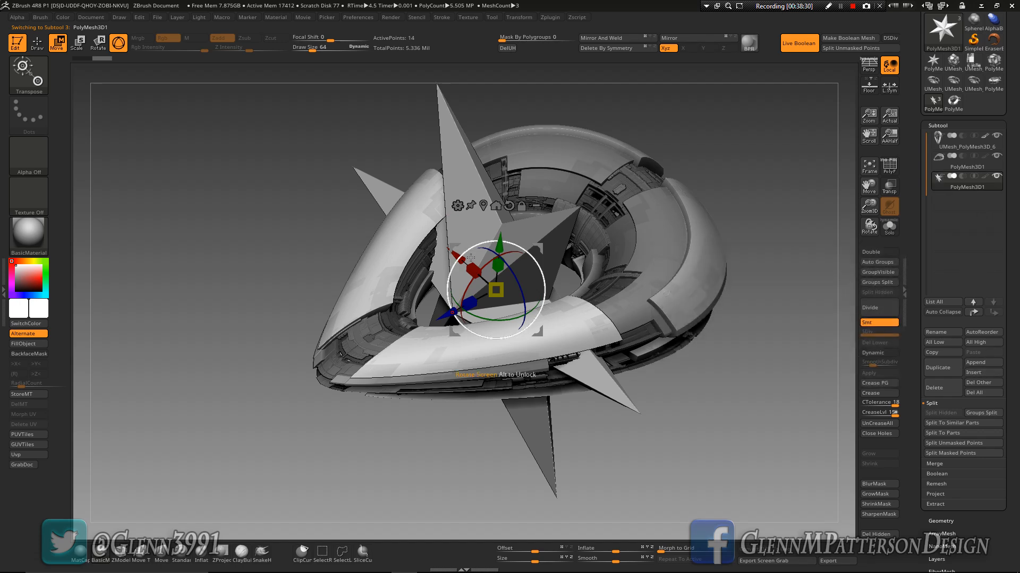
pyautogui.click(457, 206)
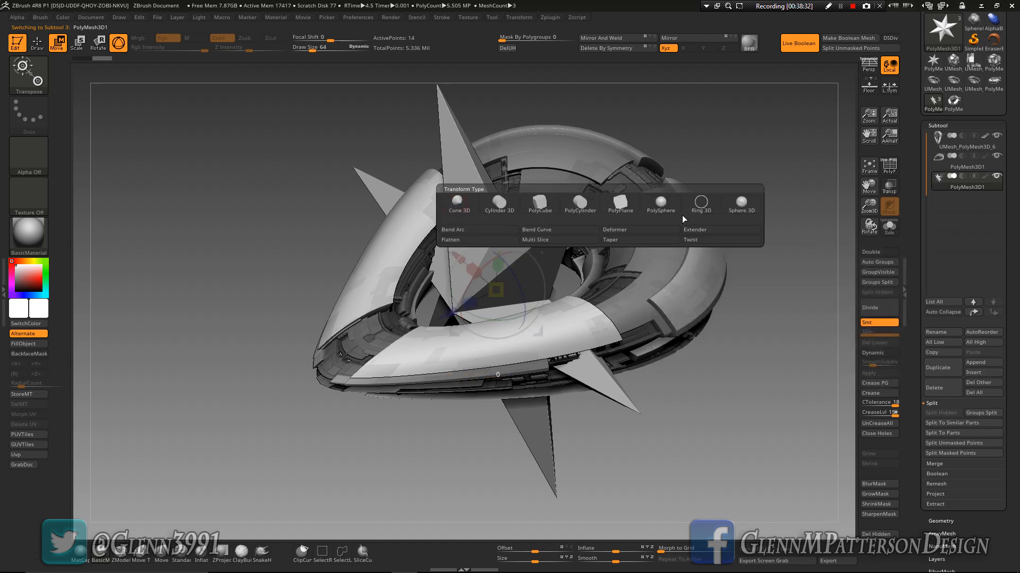
pyautogui.click(700, 210)
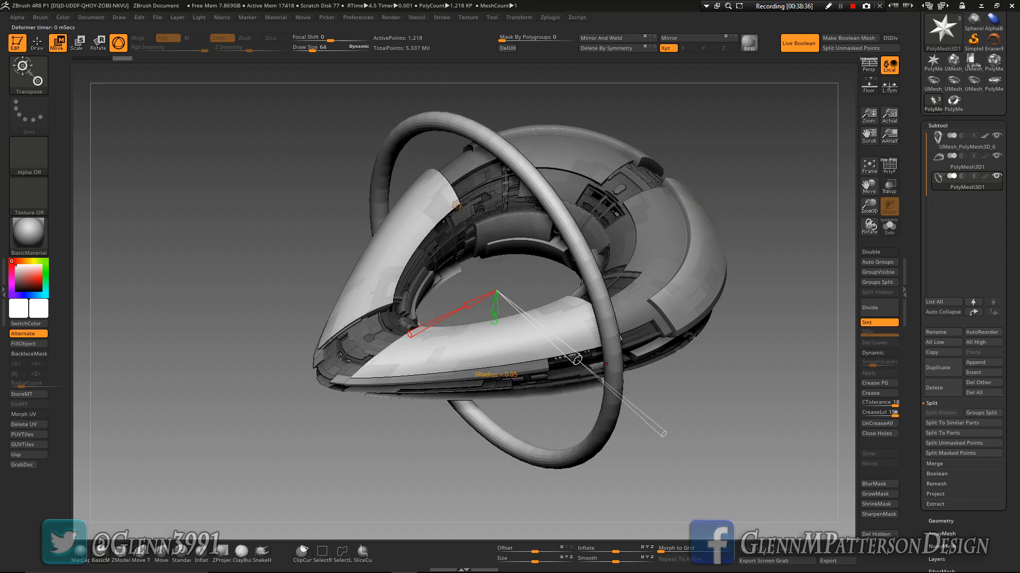
# - Shape the new ring into a thick half ring and switch back to Gizmo 3D
pyautogui.moveTo(576, 359); pyautogui.dragTo(556, 342)
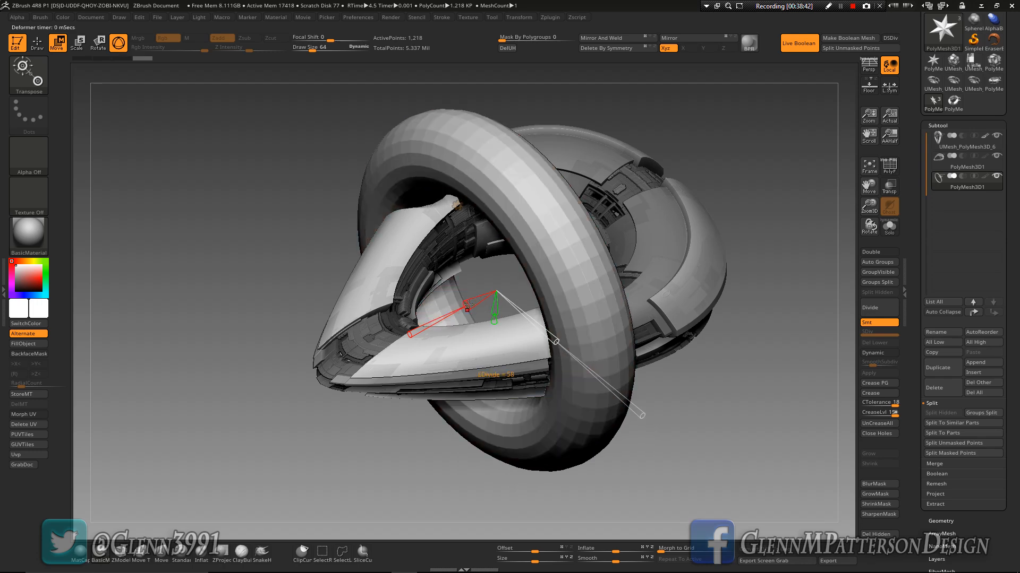
pyautogui.moveTo(412, 336); pyautogui.dragTo(441, 323)
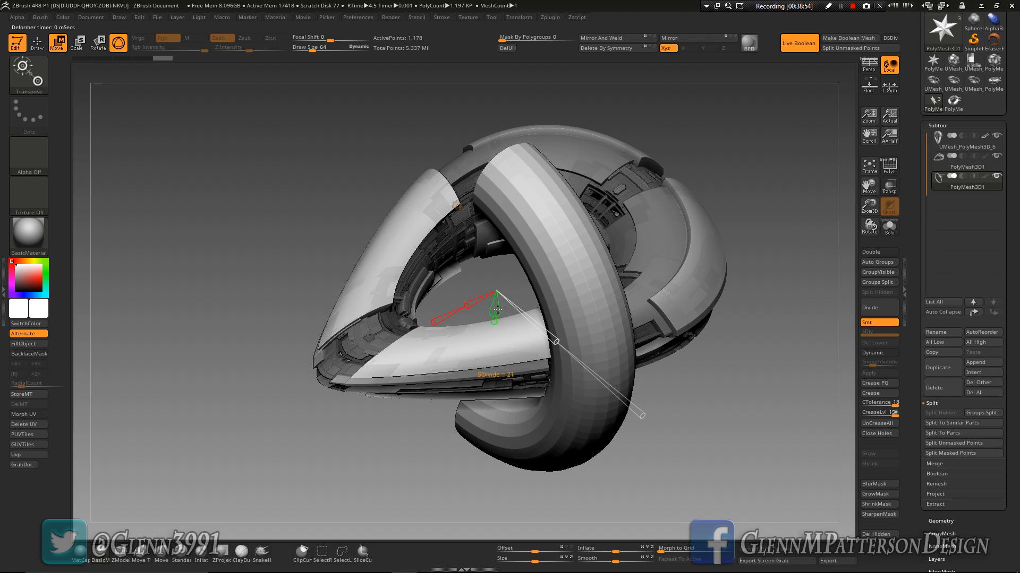
pyautogui.click(456, 207)
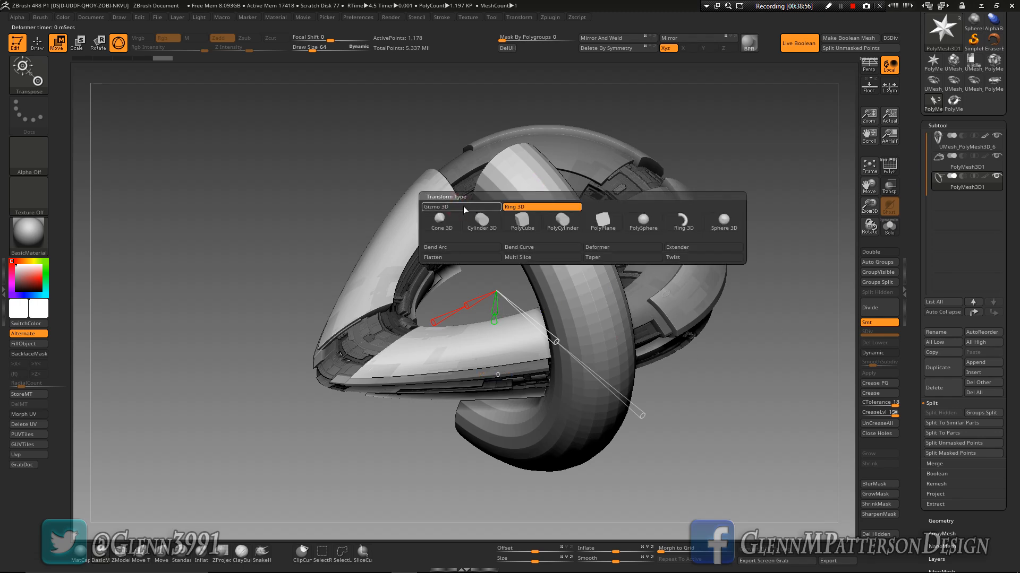
pyautogui.click(468, 209)
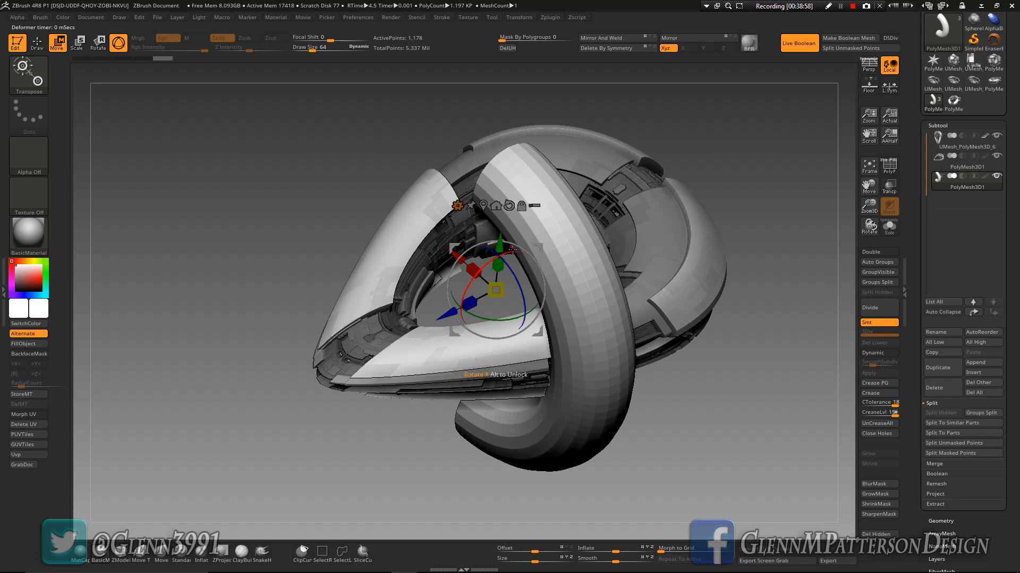
# - Rotate the half ring flat around the body's wide end and squash its height into a thin plate
pyautogui.keyDown('shift'); pyautogui.moveTo(508, 253); pyautogui.dragTo(634, 240); pyautogui.keyUp('shift')
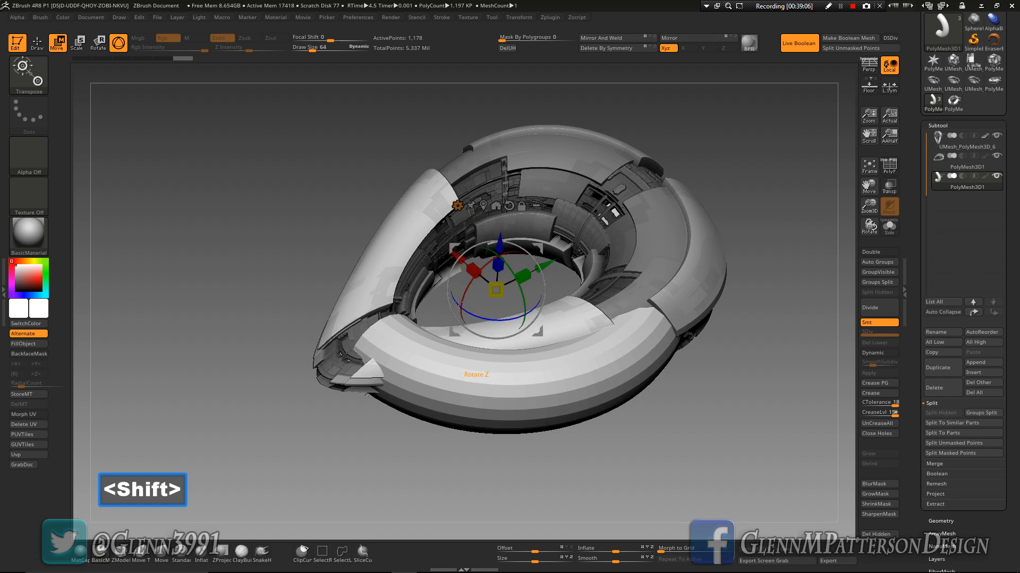
pyautogui.keyDown('shift'); pyautogui.moveTo(472, 314); pyautogui.dragTo(579, 321); pyautogui.keyUp('shift')
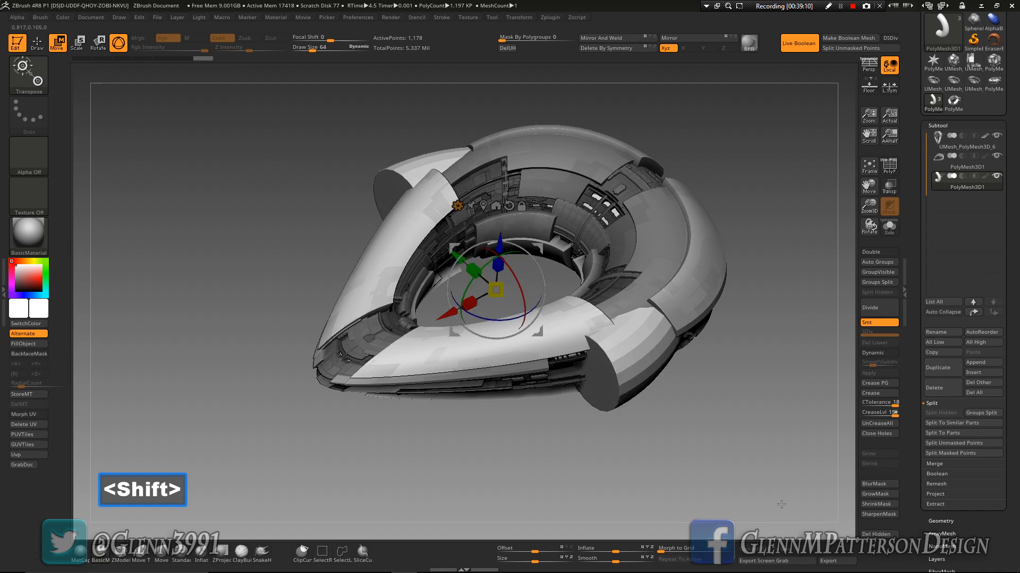
pyautogui.keyDown('shift'); pyautogui.moveTo(750, 471); pyautogui.dragTo(724, 427); pyautogui.keyUp('shift')
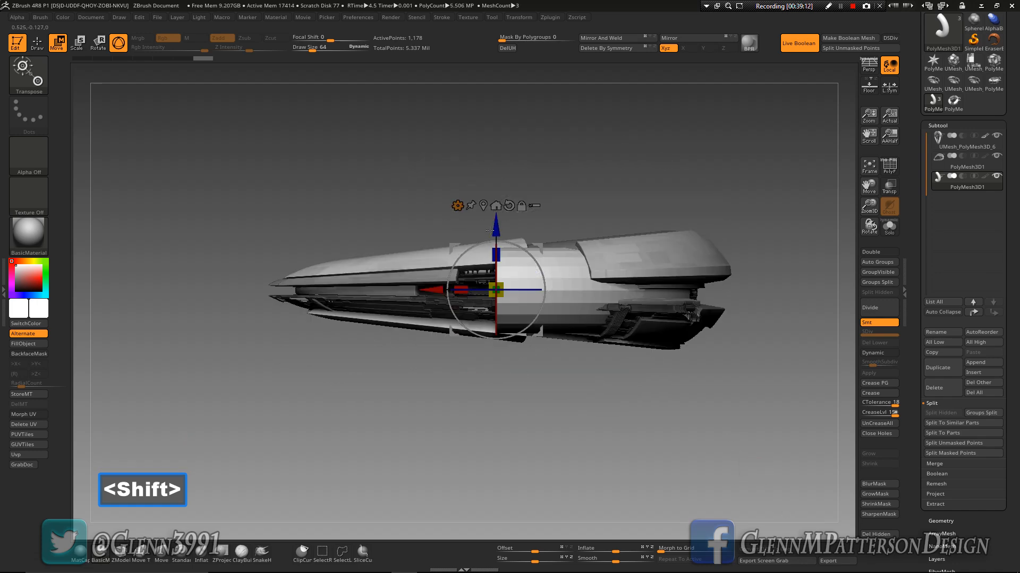
pyautogui.moveTo(493, 253); pyautogui.dragTo(478, 336)
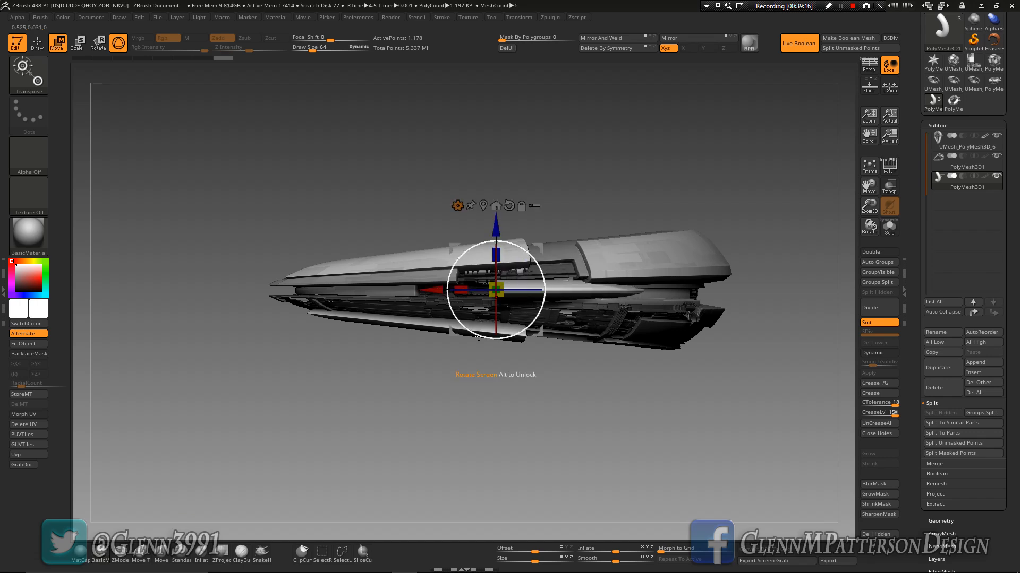
# - Slide the half ring toward the body's wide end and scale it well past the outline, with transparency on
pyautogui.moveTo(430, 290); pyautogui.dragTo(485, 298)
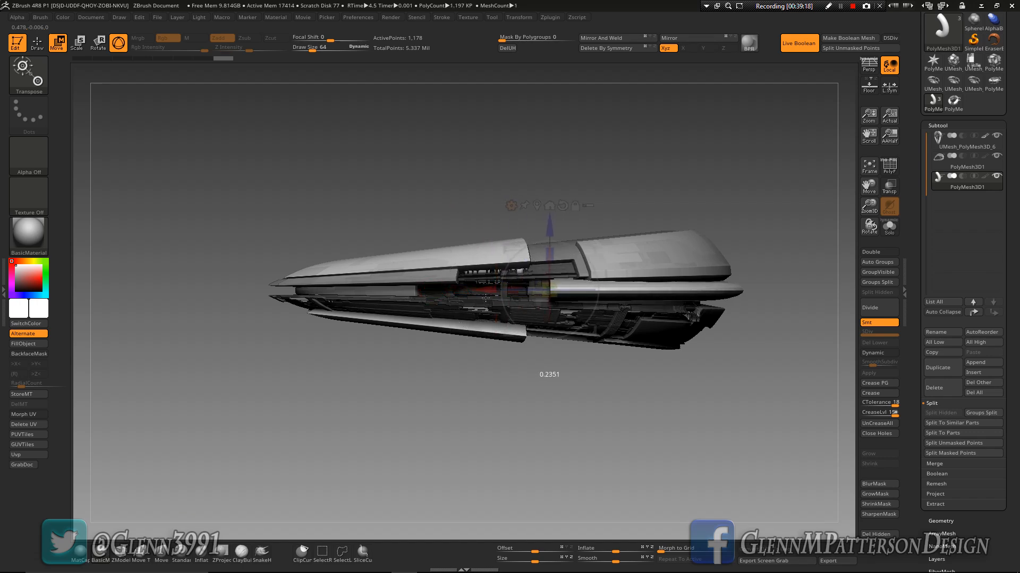
pyautogui.moveTo(622, 410); pyautogui.dragTo(622, 514)
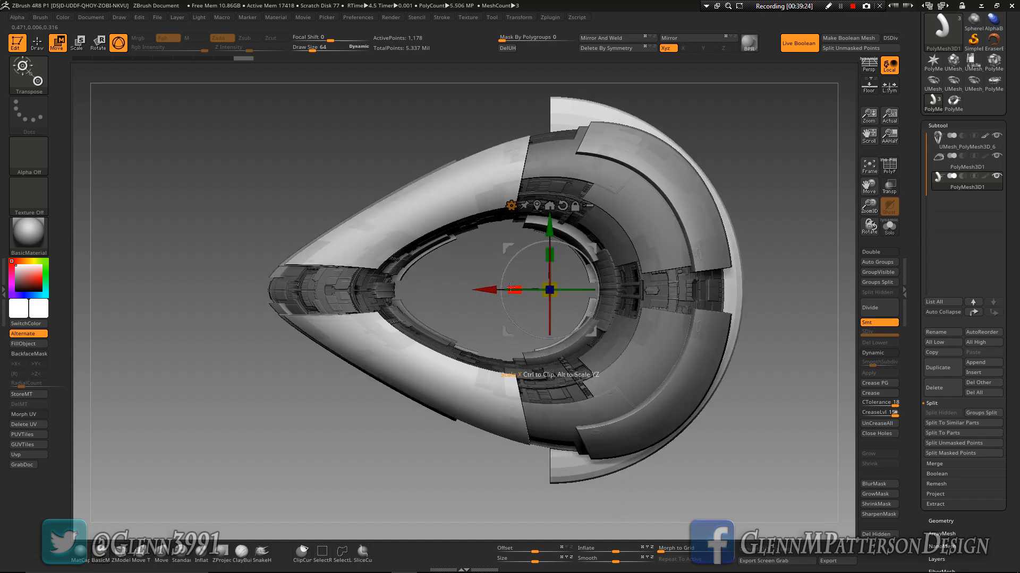
pyautogui.moveTo(511, 289); pyautogui.dragTo(706, 296)
pyautogui.click(890, 189)
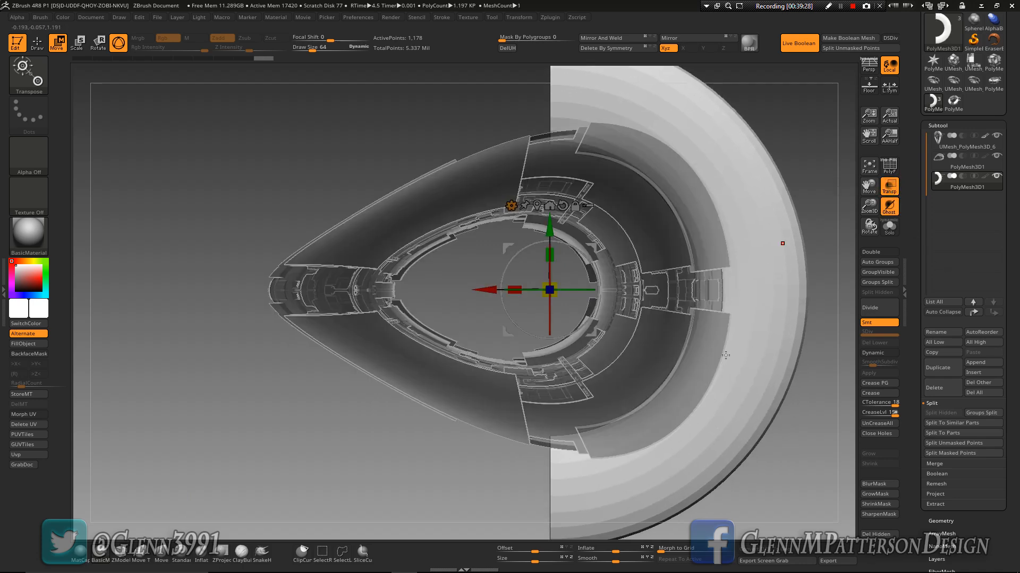
# - Set the Taper deformation's axis to X and narrow the half ring around the body's wide end
pyautogui.moveTo(636, 461); pyautogui.dragTo(729, 212)
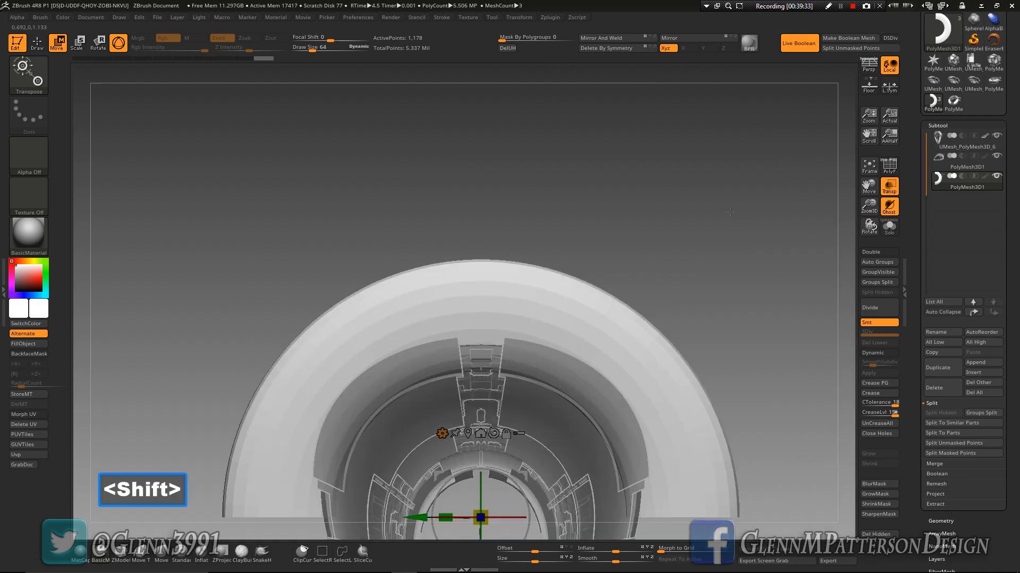
pyautogui.click(874, 174)
pyautogui.click(876, 171)
pyautogui.moveTo(984, 526); pyautogui.dragTo(982, 407)
pyautogui.click(955, 451)
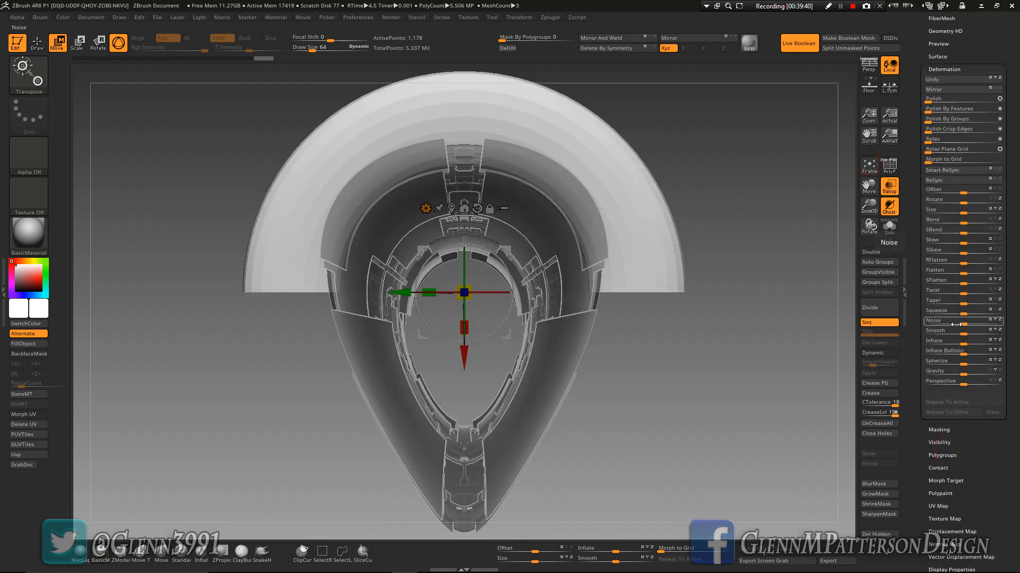
pyautogui.click(991, 301)
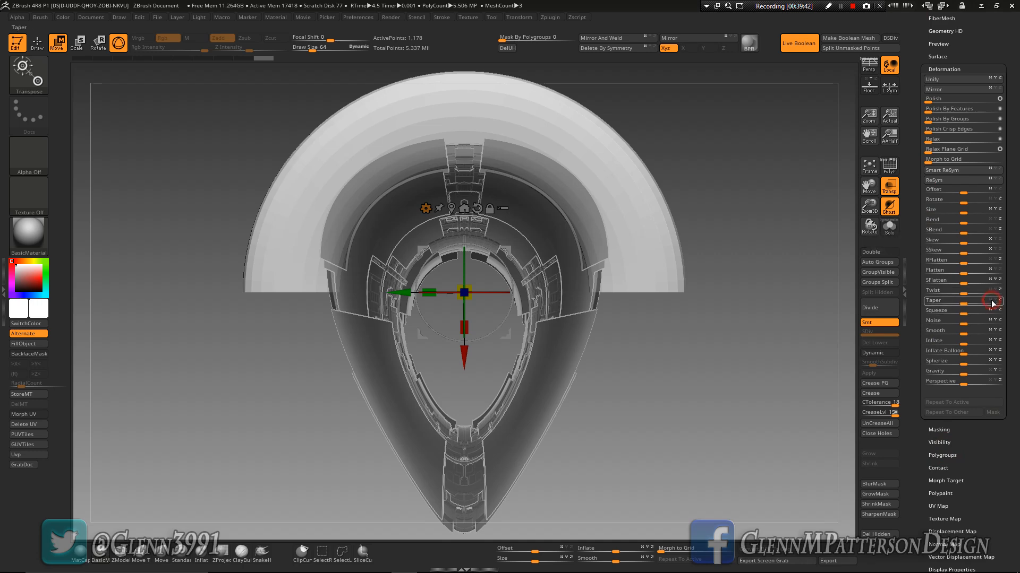
pyautogui.moveTo(965, 304); pyautogui.dragTo(977, 304)
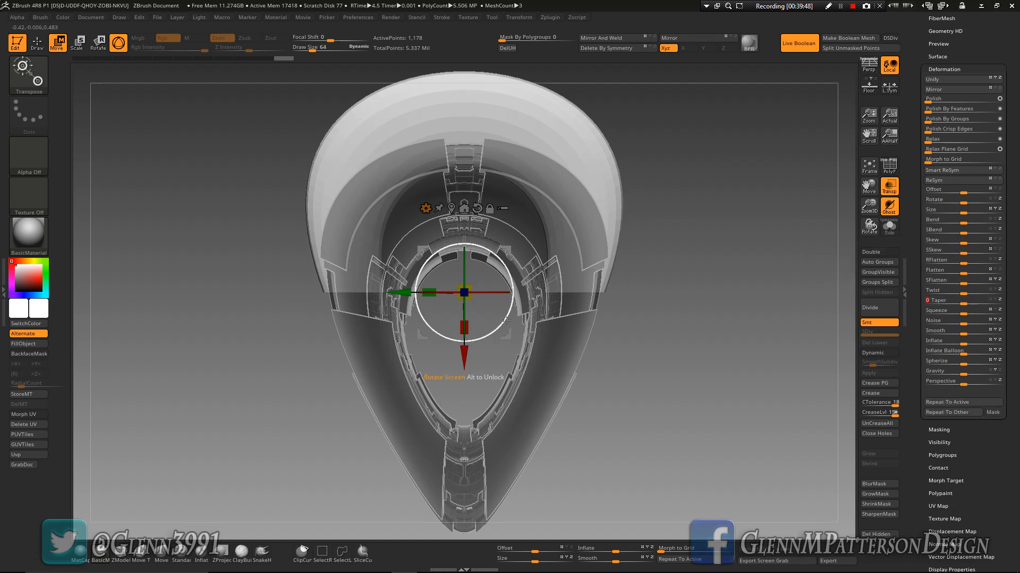
# - Rotate the half ring 180 degrees, flare it with an opposite Taper, and rotate it back around the wide end
pyautogui.moveTo(505, 322); pyautogui.dragTo(252, 148)
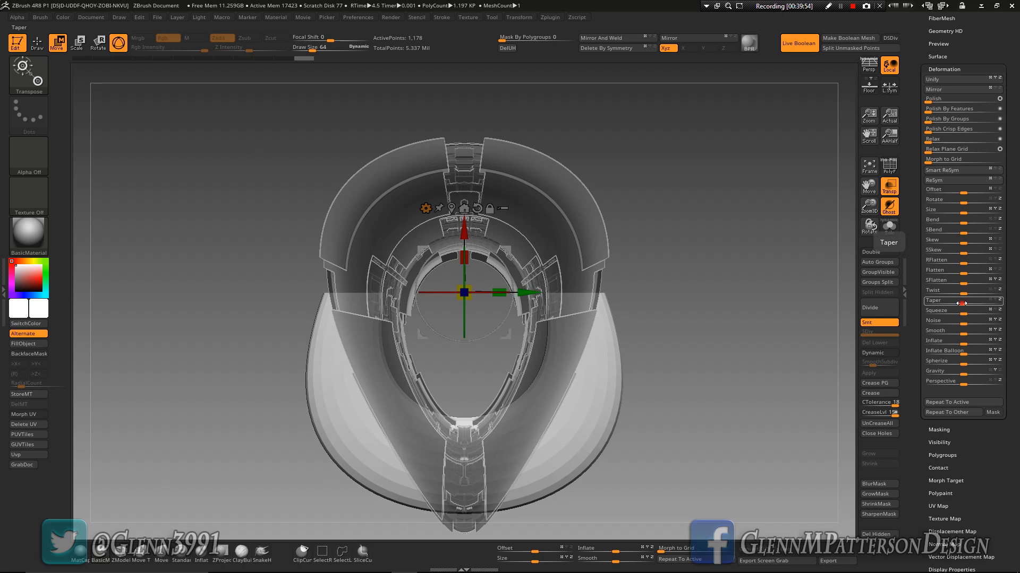
pyautogui.moveTo(962, 301); pyautogui.dragTo(897, 314)
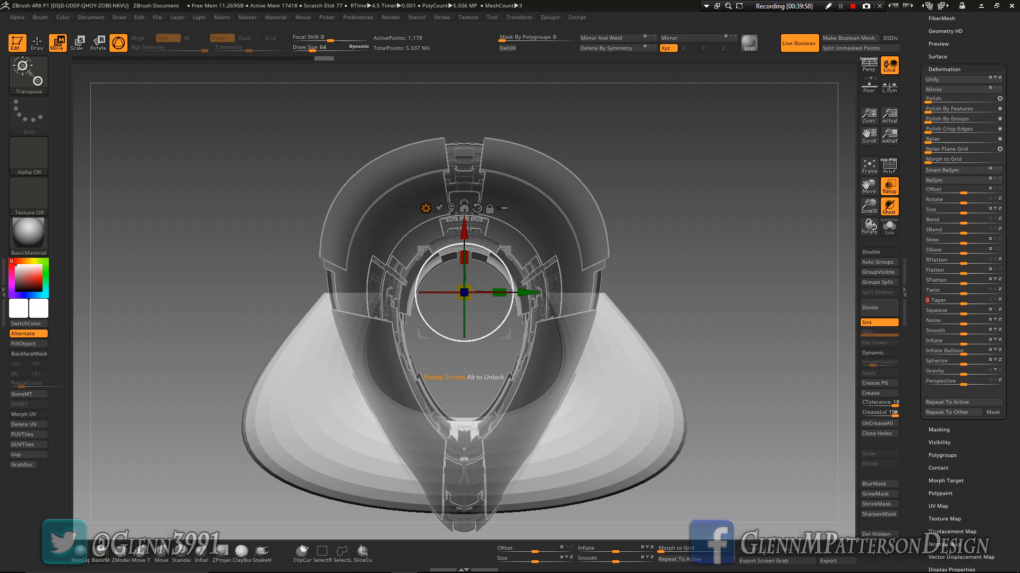
pyautogui.moveTo(501, 318); pyautogui.dragTo(356, 214)
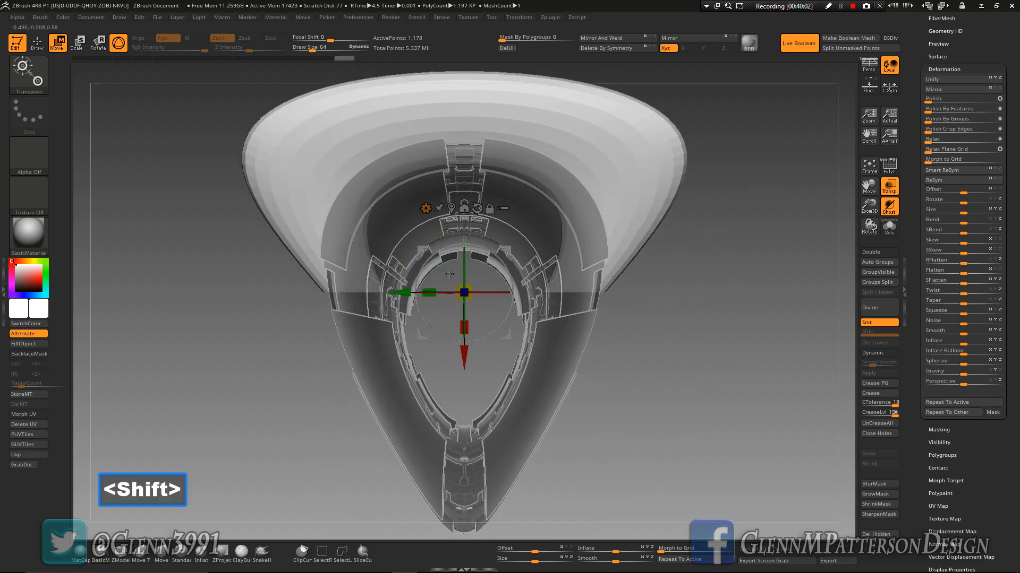
# - Turn transparency off, check the flared half ring from several angles, and return to Draw mode
pyautogui.moveTo(704, 412); pyautogui.dragTo(582, 200)
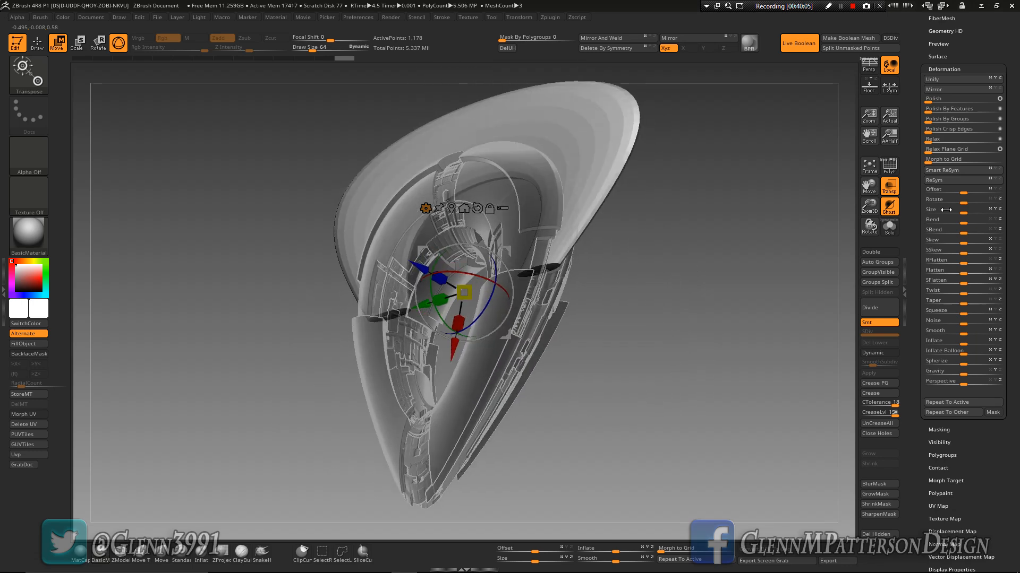
pyautogui.click(886, 197)
pyautogui.moveTo(658, 382); pyautogui.dragTo(676, 273)
pyautogui.moveTo(654, 249); pyautogui.dragTo(689, 383)
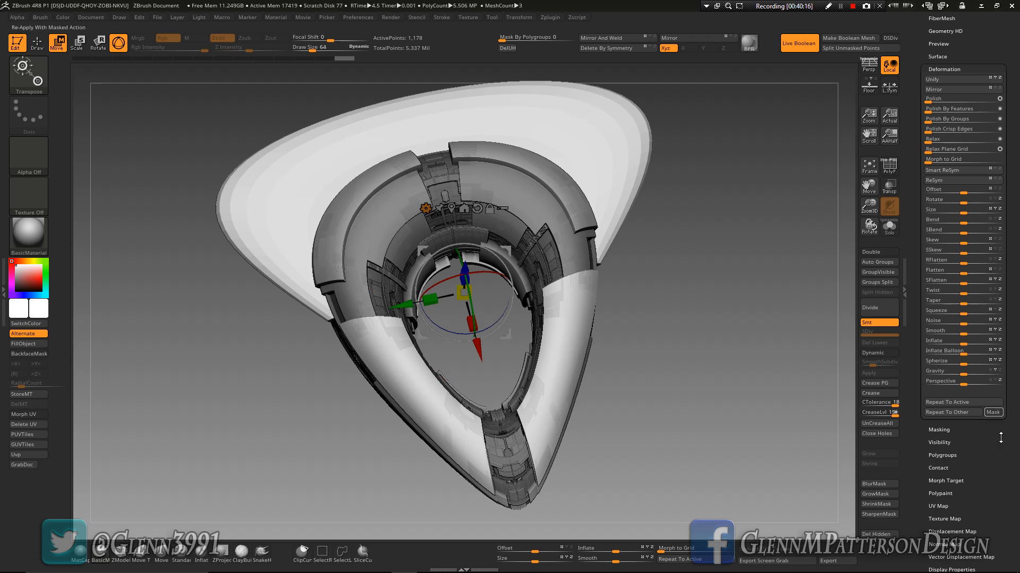
pyautogui.click(37, 42)
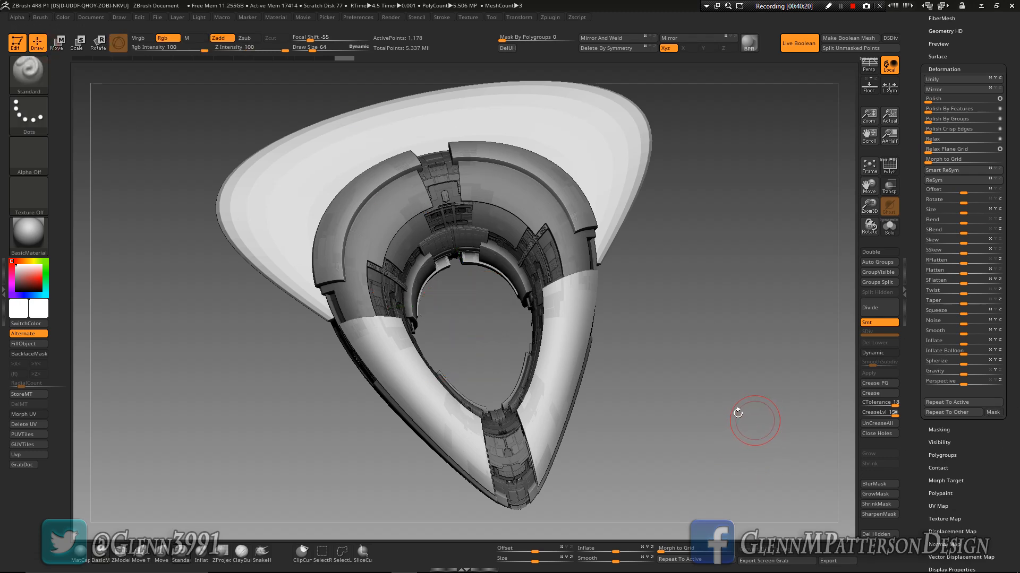
# - Turn on dynamic subdivision for the half ring, raise its SmoothSubdiv level and load the Greeble01 NoiseMaker preset onto it
pyautogui.press('d')
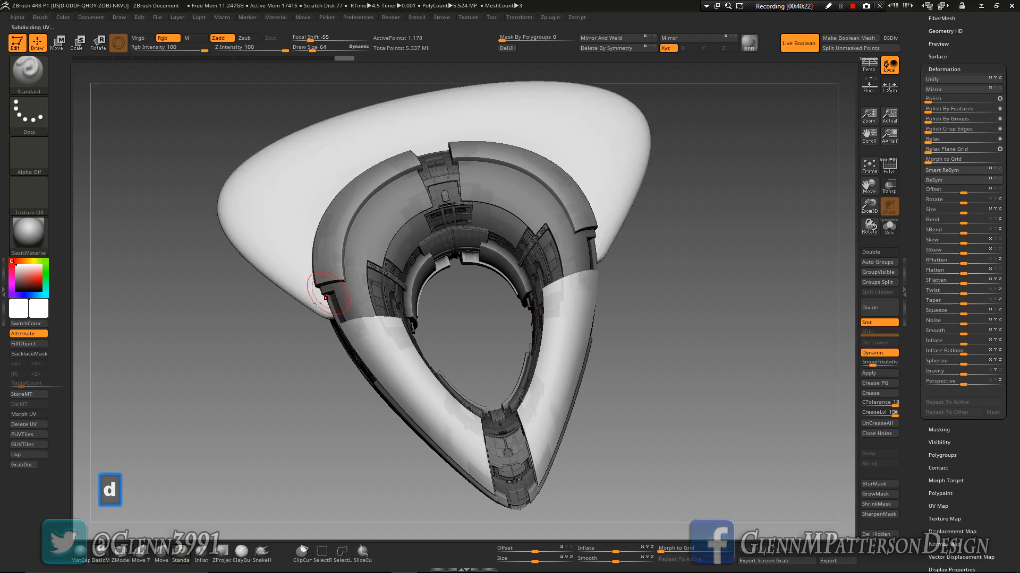
pyautogui.moveTo(870, 366); pyautogui.dragTo(879, 365)
pyautogui.moveTo(1000, 477); pyautogui.dragTo(951, 265)
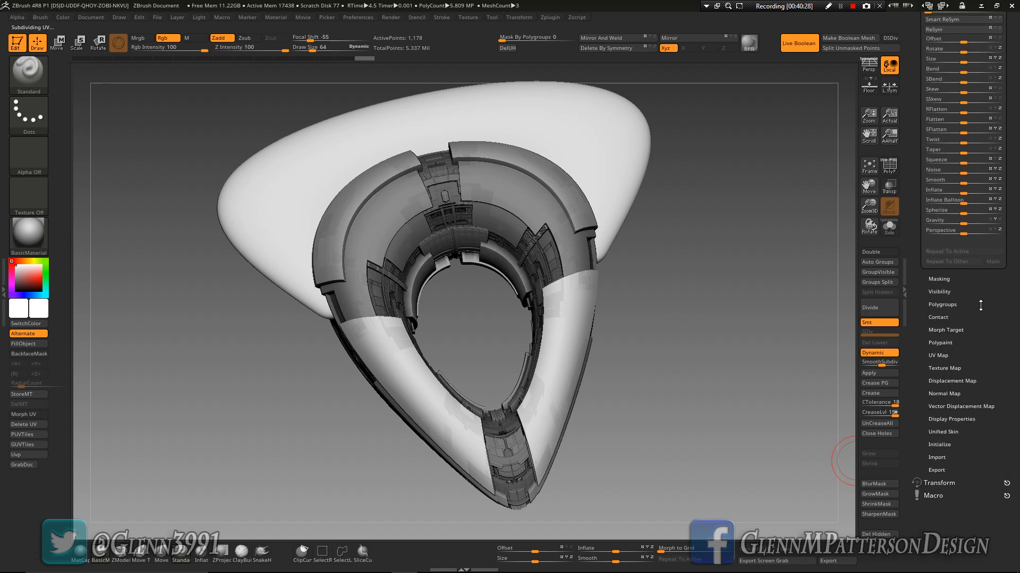
pyautogui.scroll(10, 980, 309)
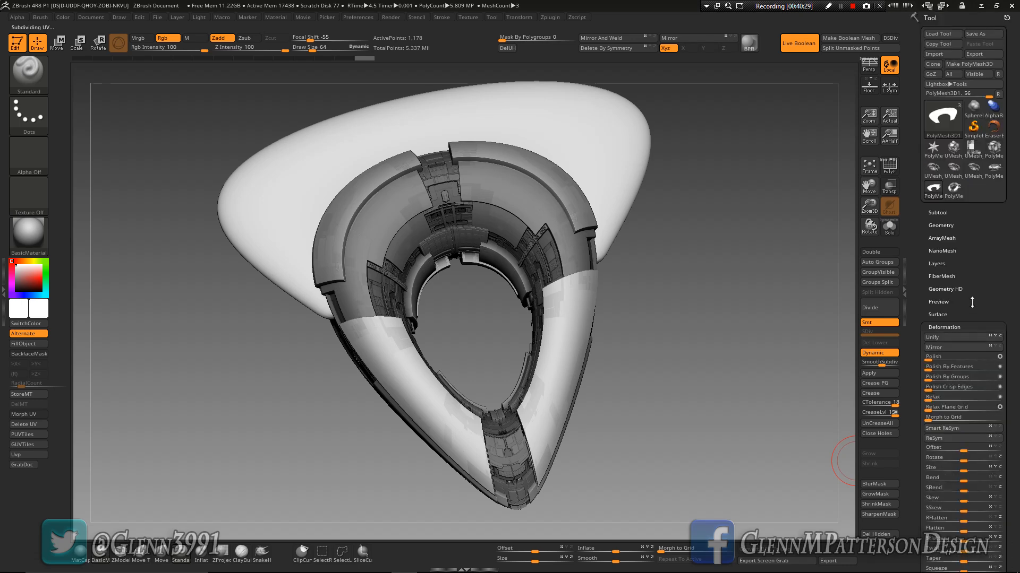
pyautogui.click(942, 314)
pyautogui.click(963, 346)
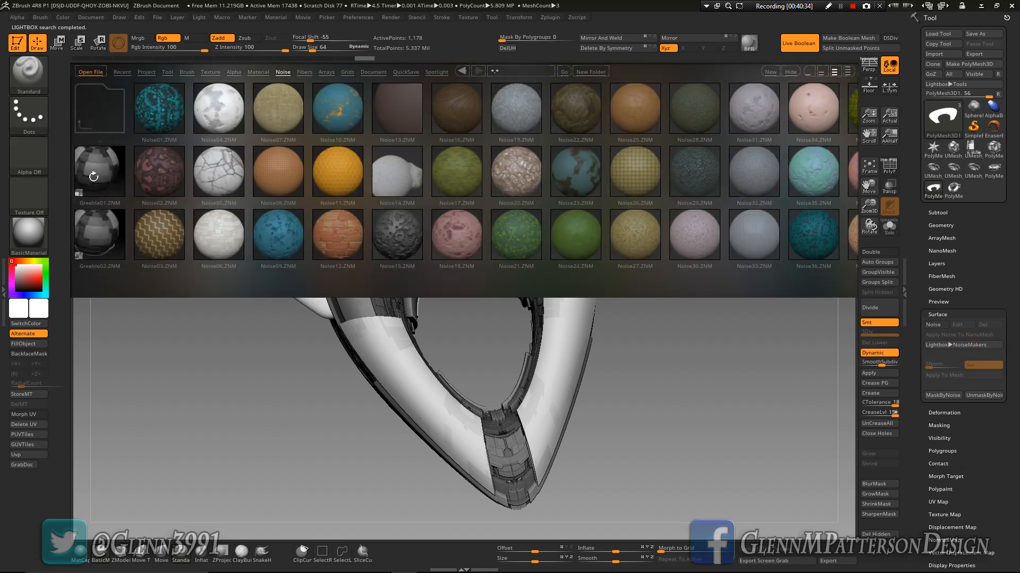
pyautogui.doubleClick(93, 177)
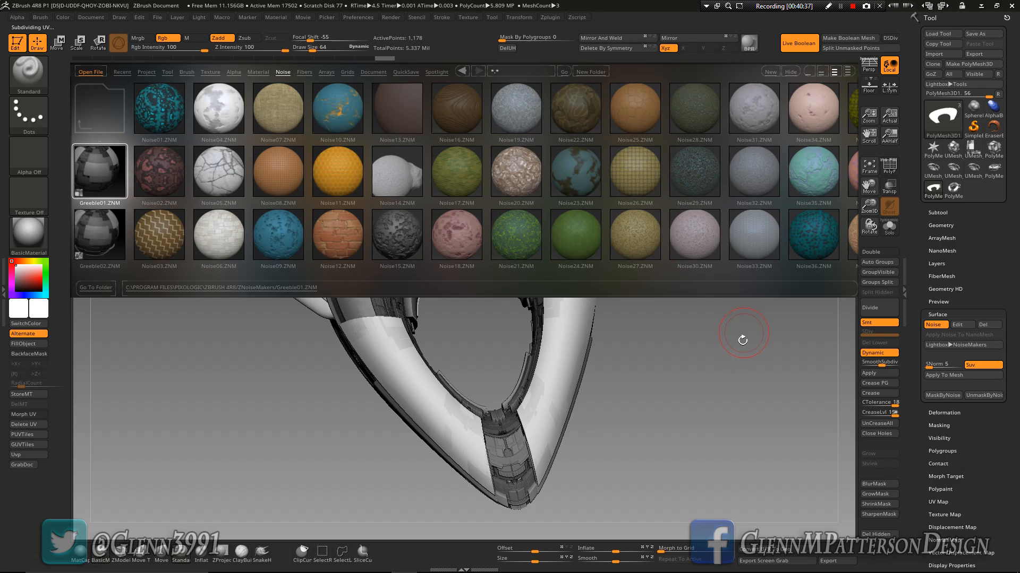
pyautogui.press(',')
# - Mirror and weld the half ring so its greeble panels match on both sides
pyautogui.moveTo(705, 352); pyautogui.dragTo(799, 300)
pyautogui.click(868, 168)
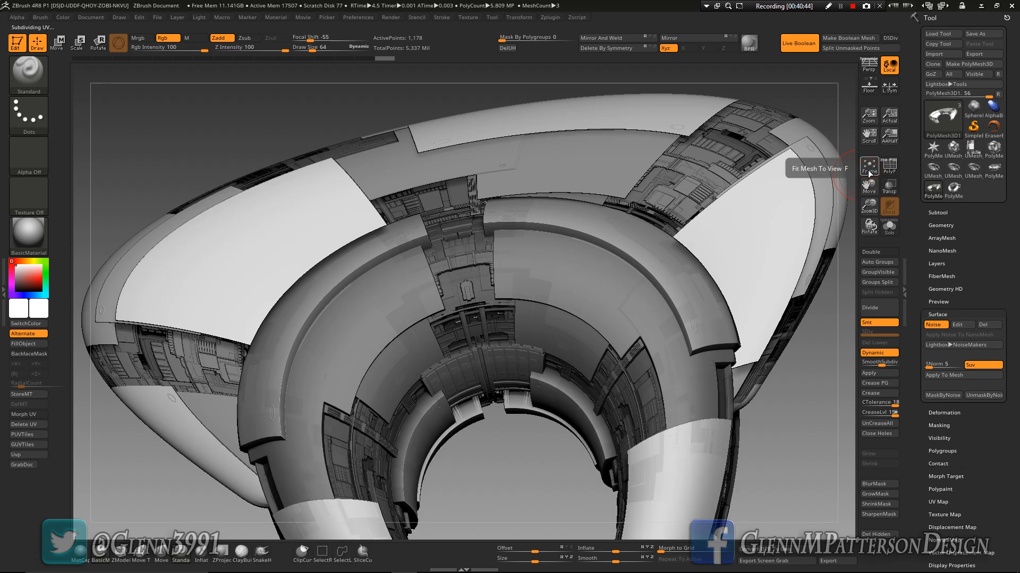
pyautogui.click(689, 37)
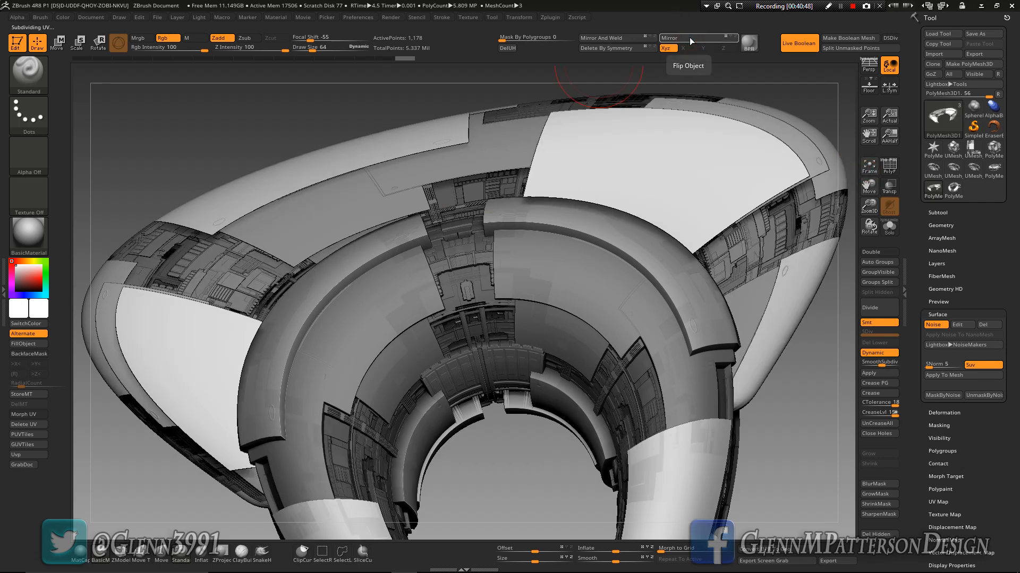
pyautogui.click(689, 37)
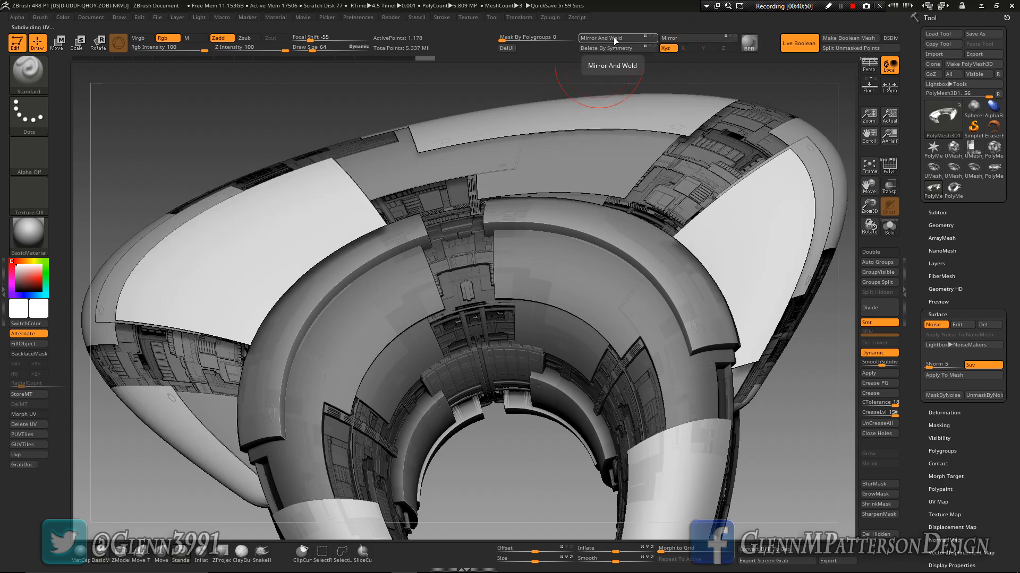
pyautogui.click(613, 38)
# - Turn off Live Boolean and run a BPR render of the ship from an angled view
pyautogui.moveTo(738, 252); pyautogui.dragTo(736, 206, button='right')
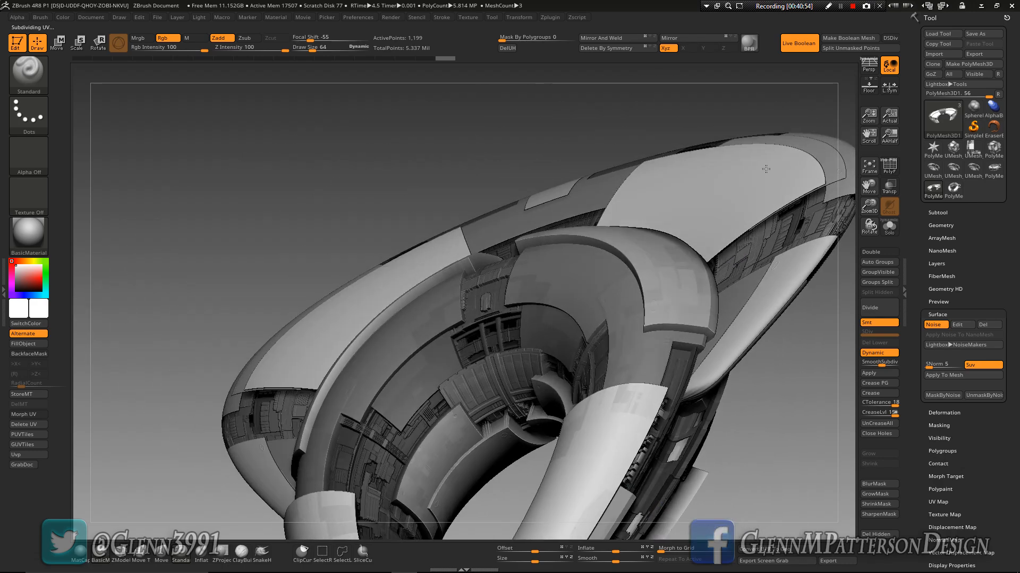
pyautogui.click(798, 50)
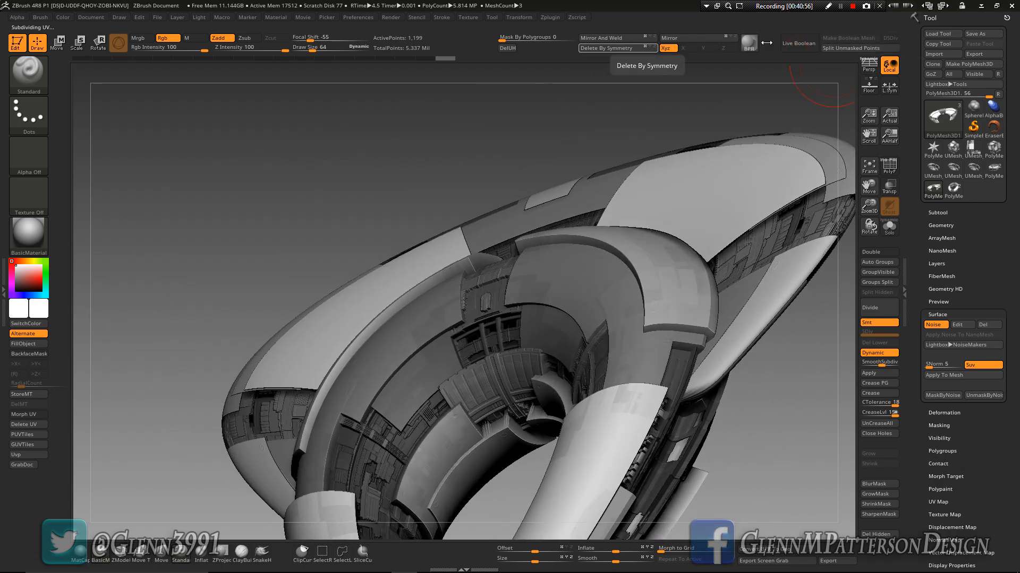
pyautogui.click(749, 45)
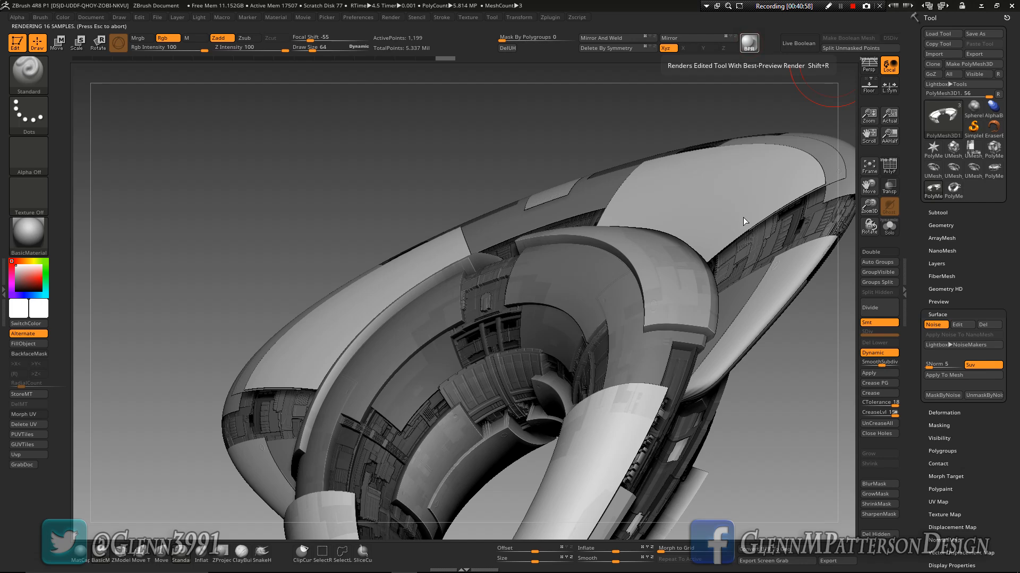
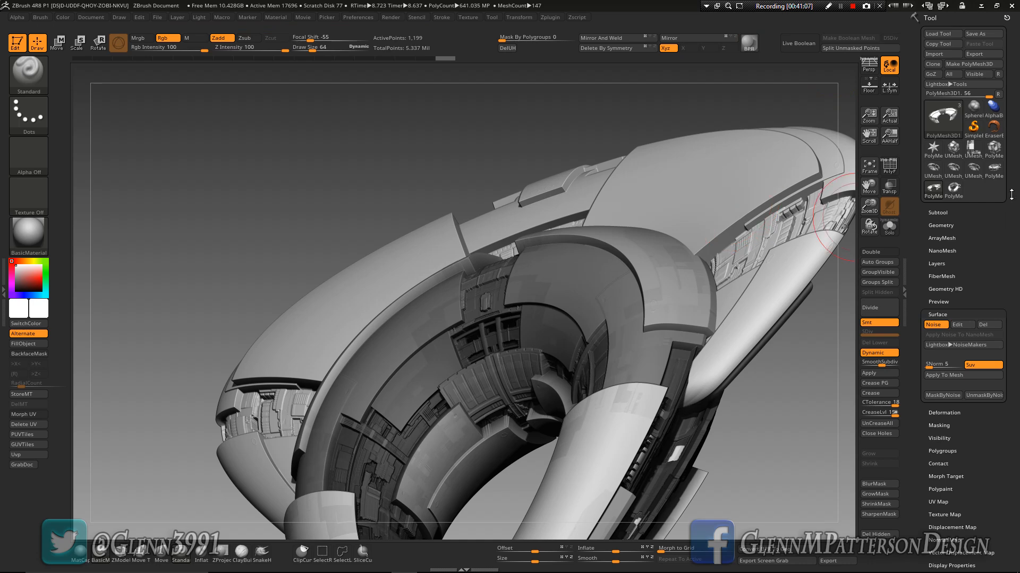
# - Turn on polypaint for the half ring subtool and frame the whole ship from the front
pyautogui.click(937, 212)
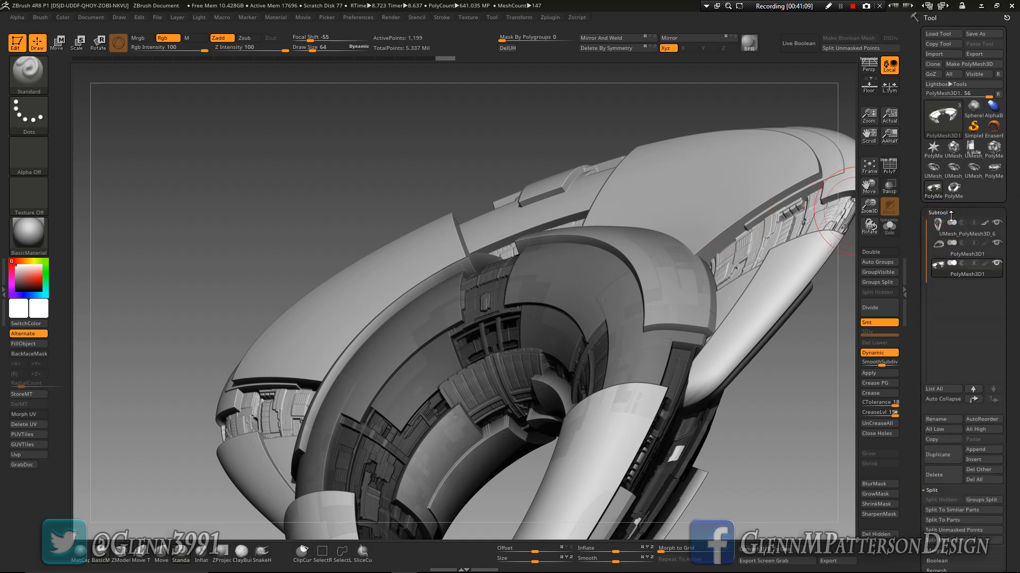
pyautogui.click(988, 264)
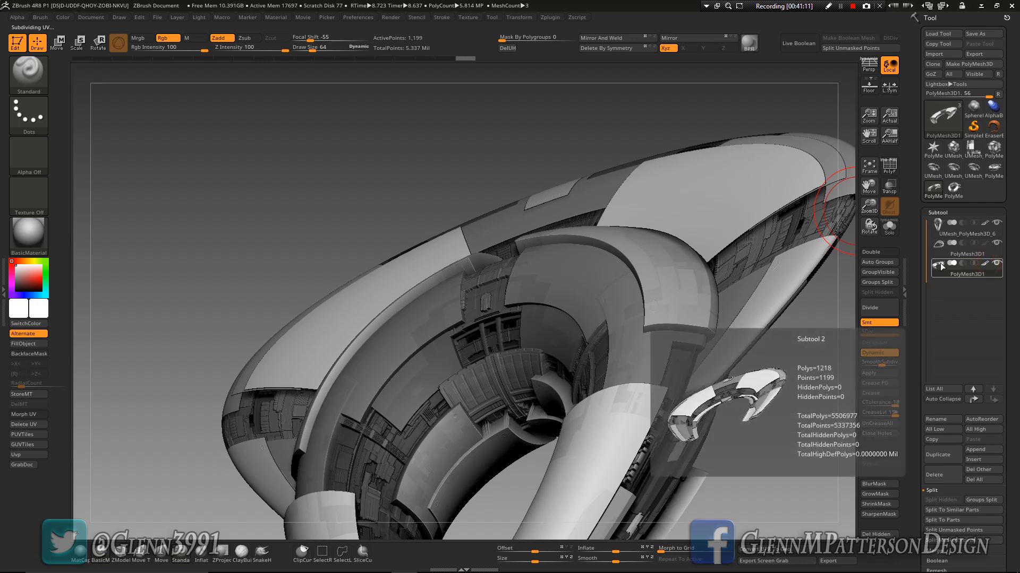
pyautogui.moveTo(575, 314)
pyautogui.mouseDown(button='right')
pyautogui.moveTo(589, 348)
pyautogui.moveTo(651, 354)
pyautogui.mouseUp(button='right')
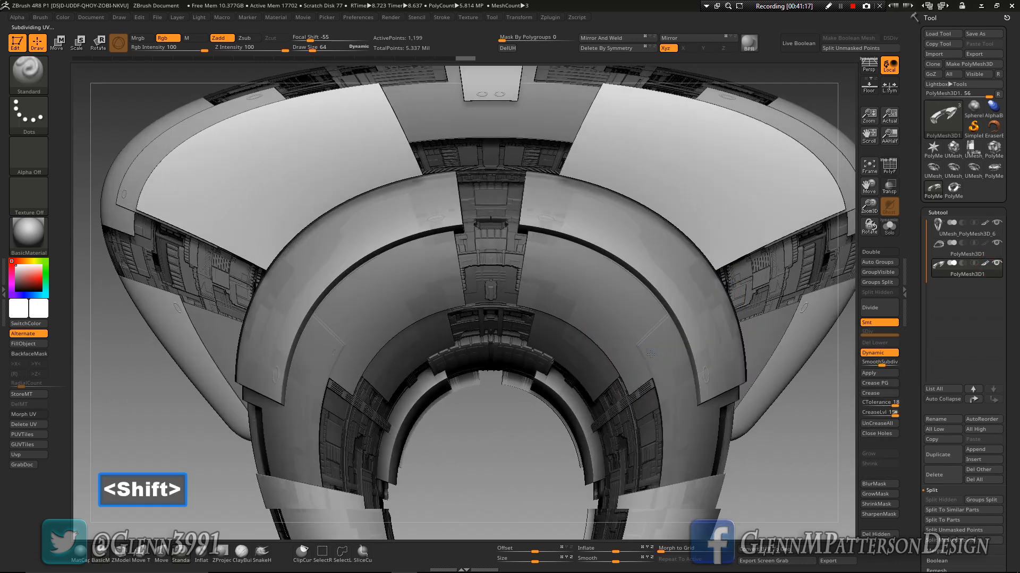
pyautogui.click(863, 170)
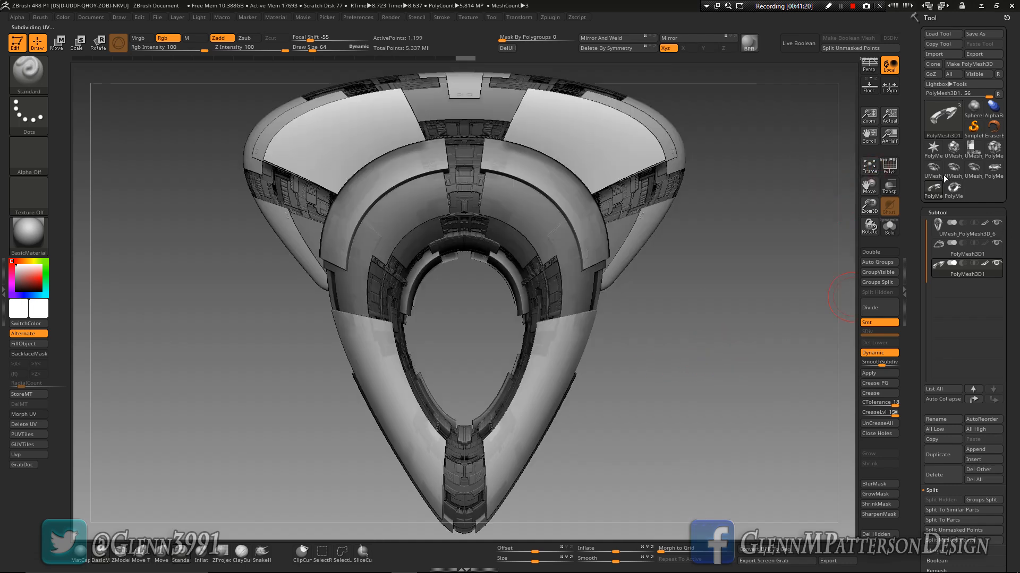
# - Isolate the half ring, clone it as a separate tool and switch to that clone
pyautogui.click(885, 234)
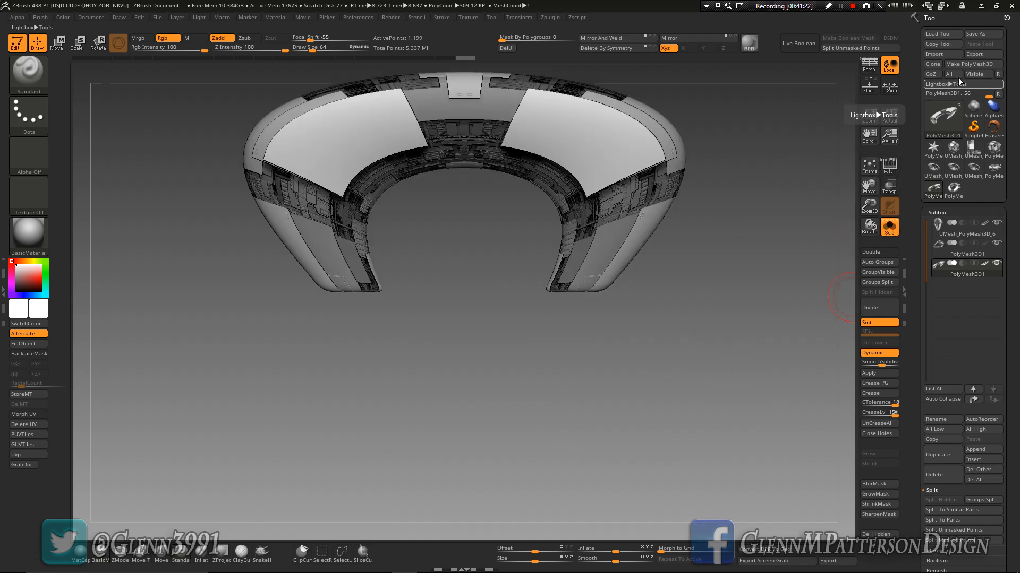
pyautogui.click(932, 64)
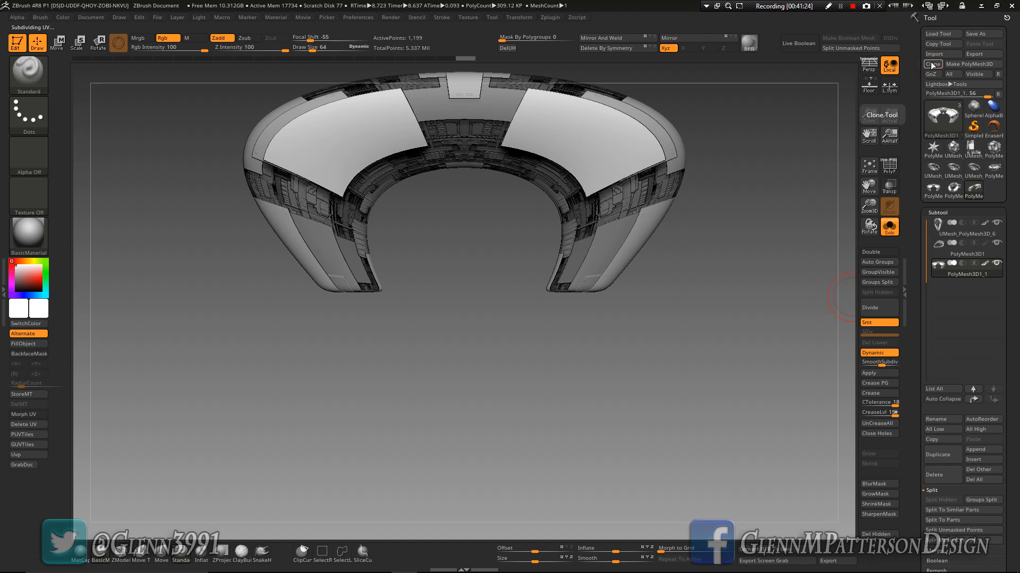
pyautogui.moveTo(971, 195)
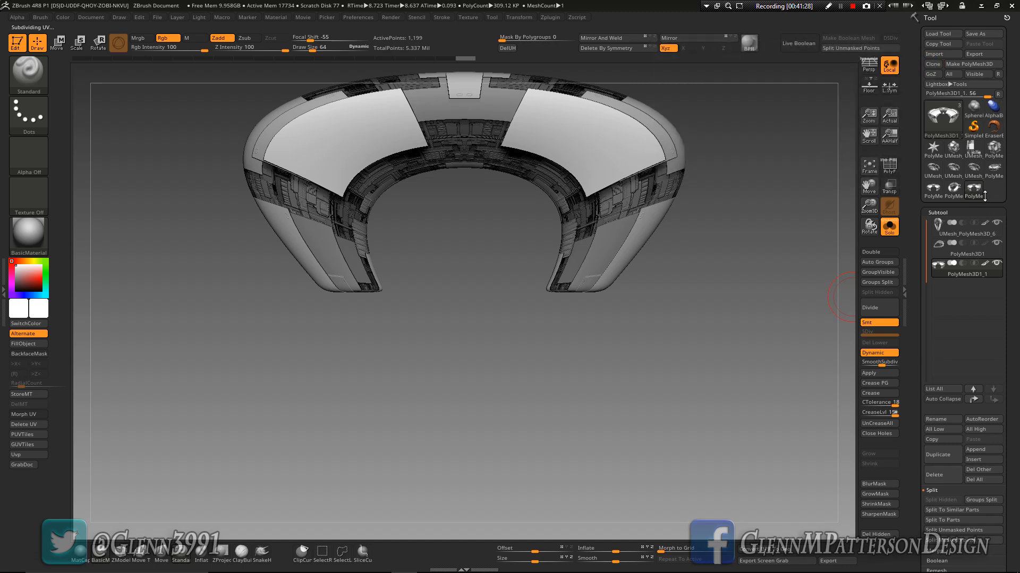
pyautogui.click(934, 198)
# - Duplicate the cloned half ring's subtool and delete the surface noise from the duplicate
pyautogui.moveTo(653, 392); pyautogui.dragTo(728, 287)
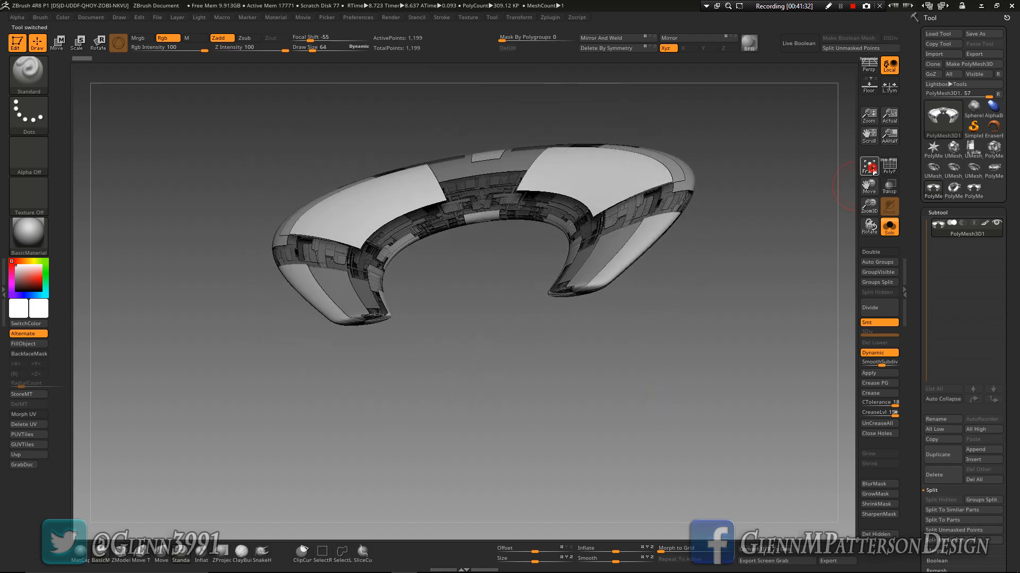
pyautogui.click(869, 167)
pyautogui.moveTo(653, 239); pyautogui.dragTo(773, 345)
pyautogui.click(942, 454)
pyautogui.moveTo(1007, 406); pyautogui.dragTo(1013, 346)
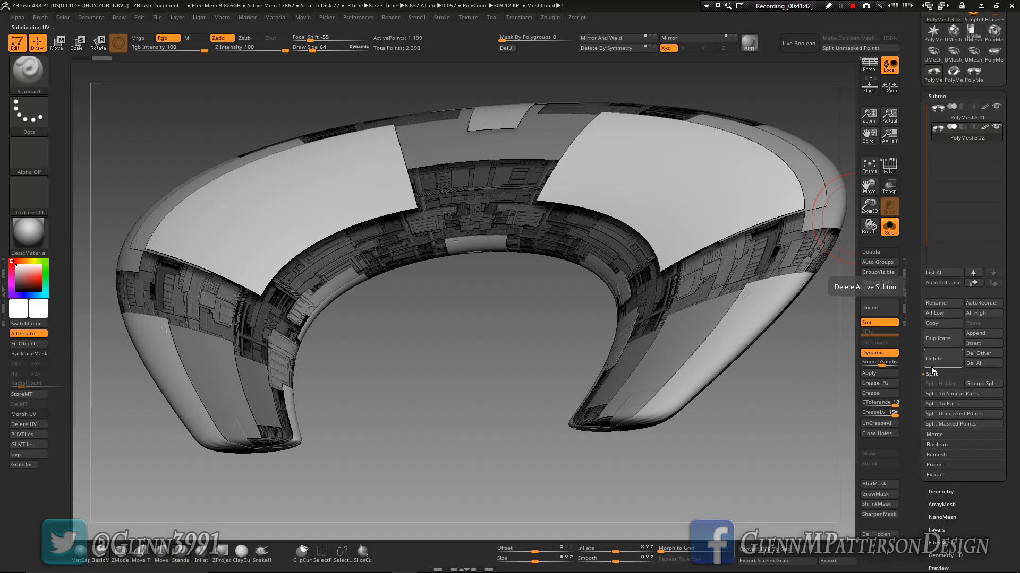
pyautogui.moveTo(977, 520); pyautogui.dragTo(979, 445)
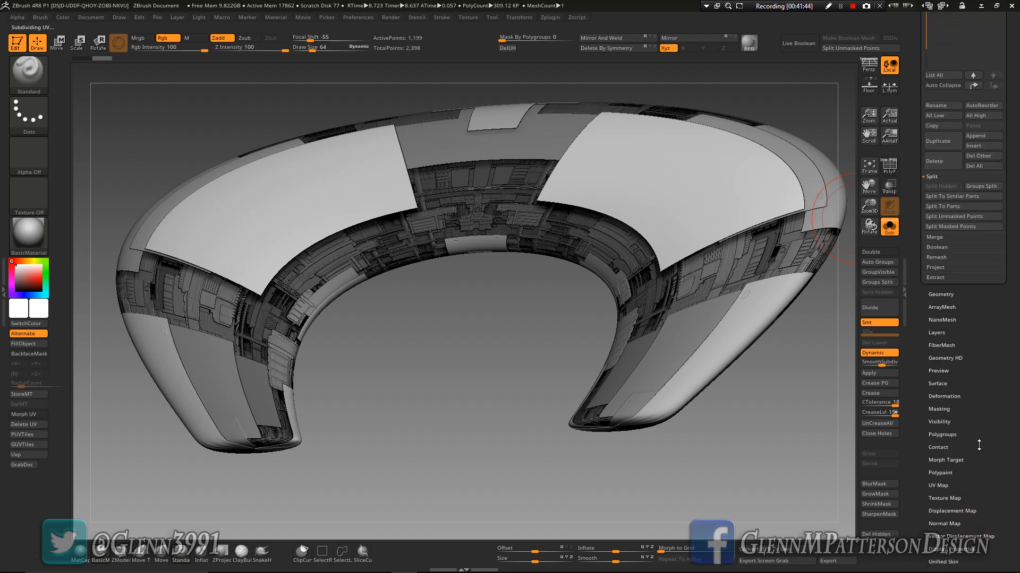
pyautogui.moveTo(959, 371); pyautogui.dragTo(984, 465)
pyautogui.moveTo(980, 399); pyautogui.dragTo(978, 347)
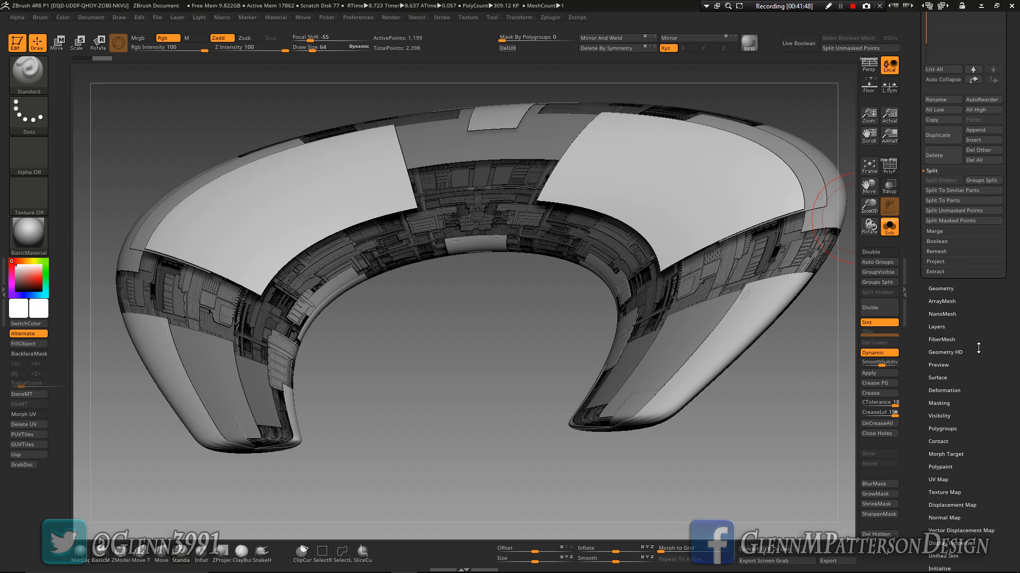
pyautogui.click(937, 377)
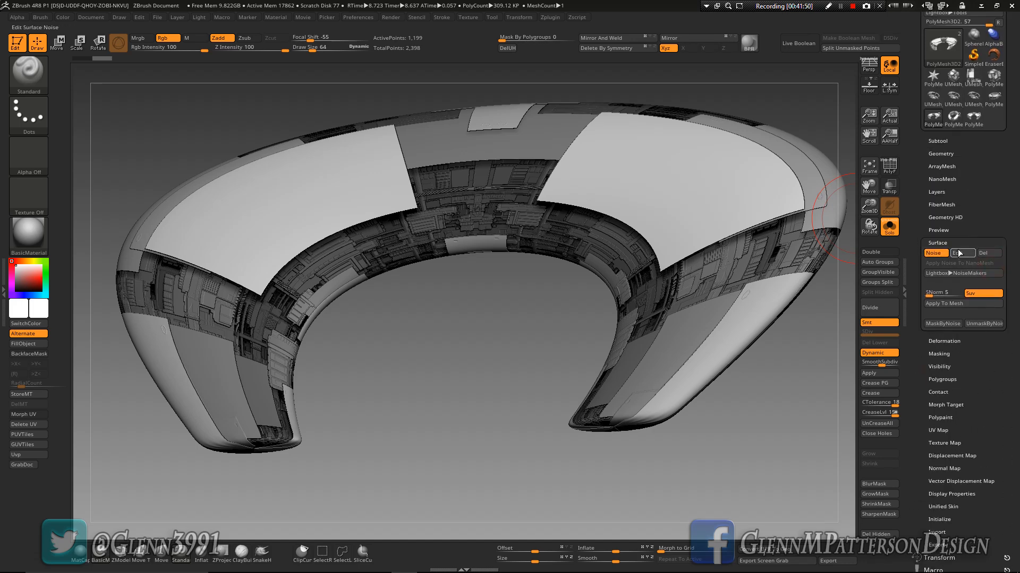
pyautogui.click(986, 257)
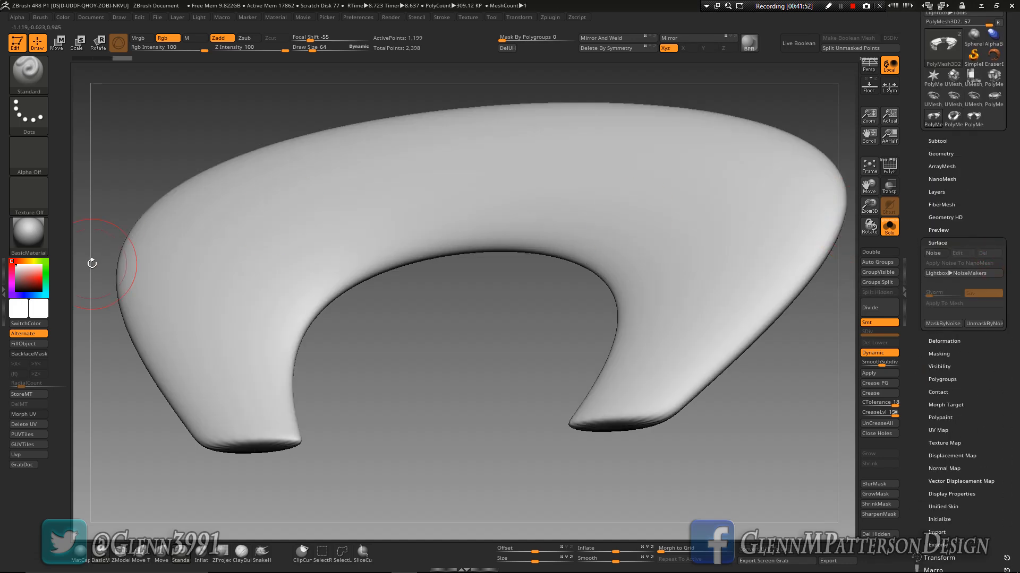
# - Set the main color to dark grey (RGB 95, 95, 95) and fill the plain half ring with it
pyautogui.click(33, 316)
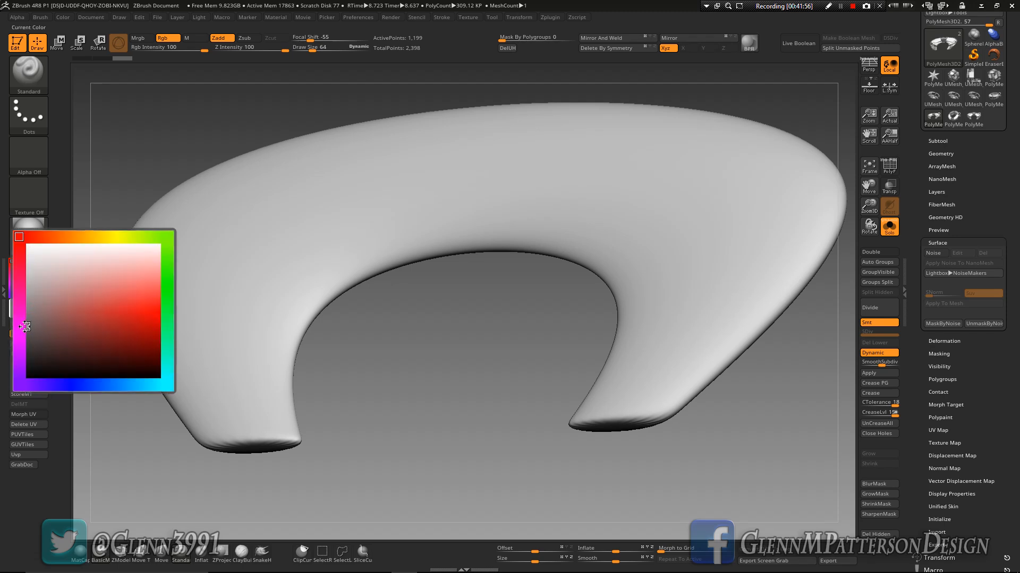
pyautogui.click(26, 326)
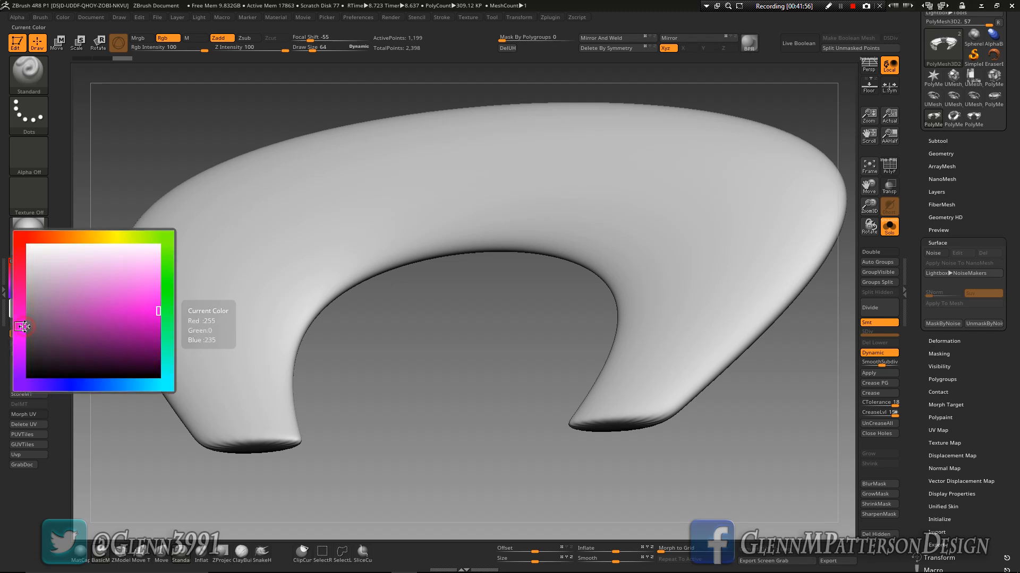
pyautogui.click(18, 255)
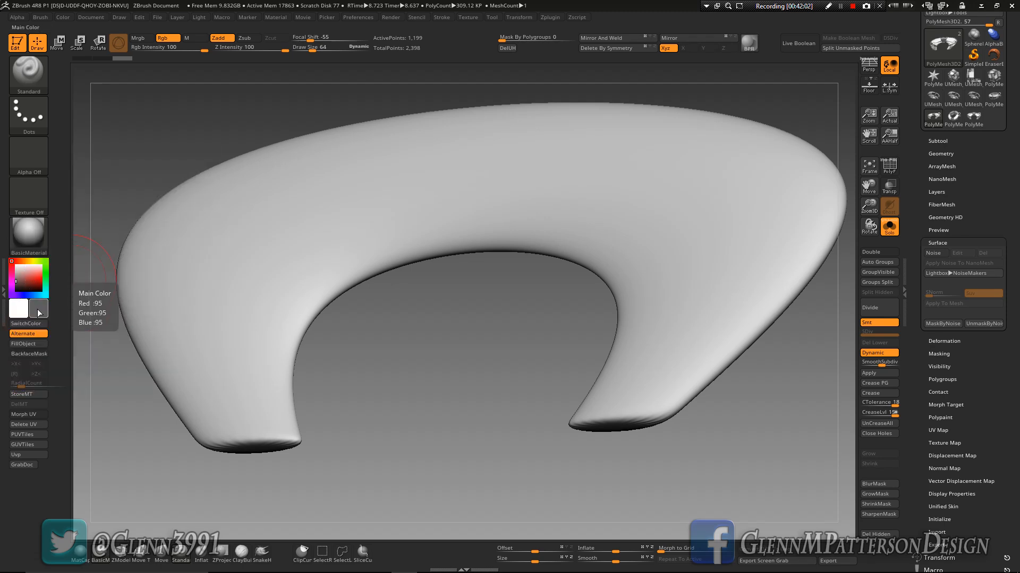
pyautogui.click(23, 343)
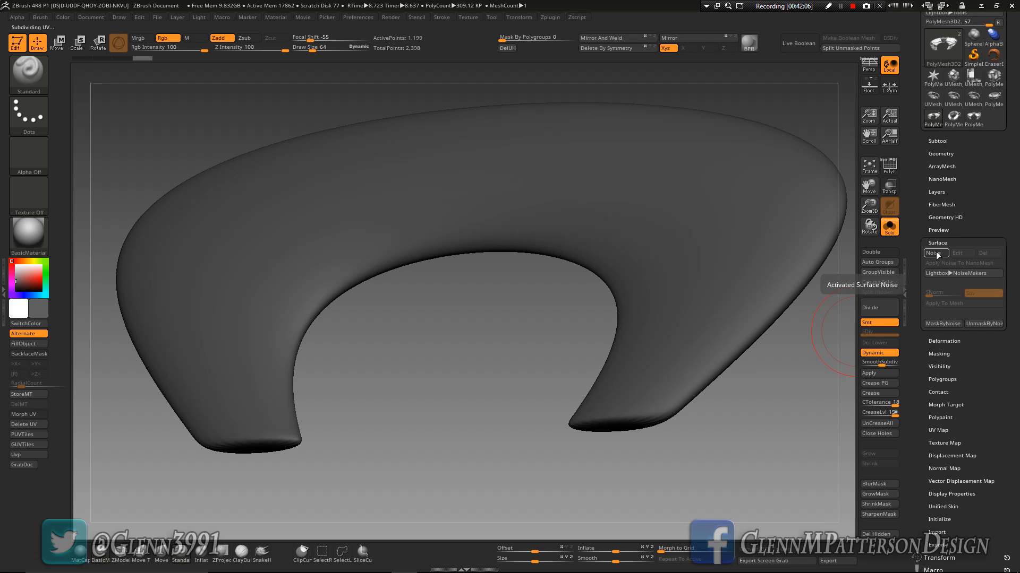
# - Show both half rings, select the greebled one and apply its dynamic subdivision to convert the noise into real geometry
pyautogui.click(884, 233)
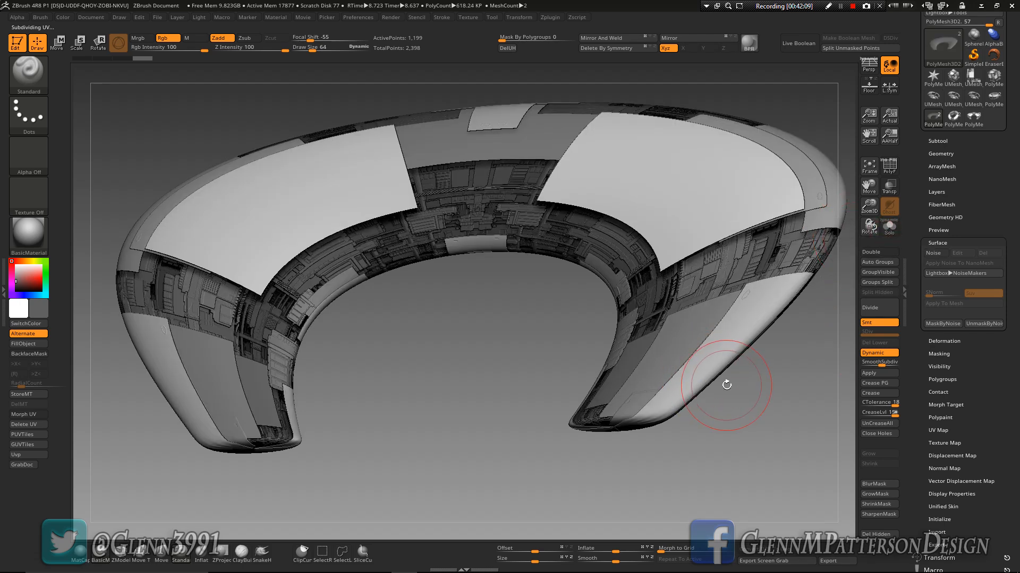
pyautogui.press('Up')
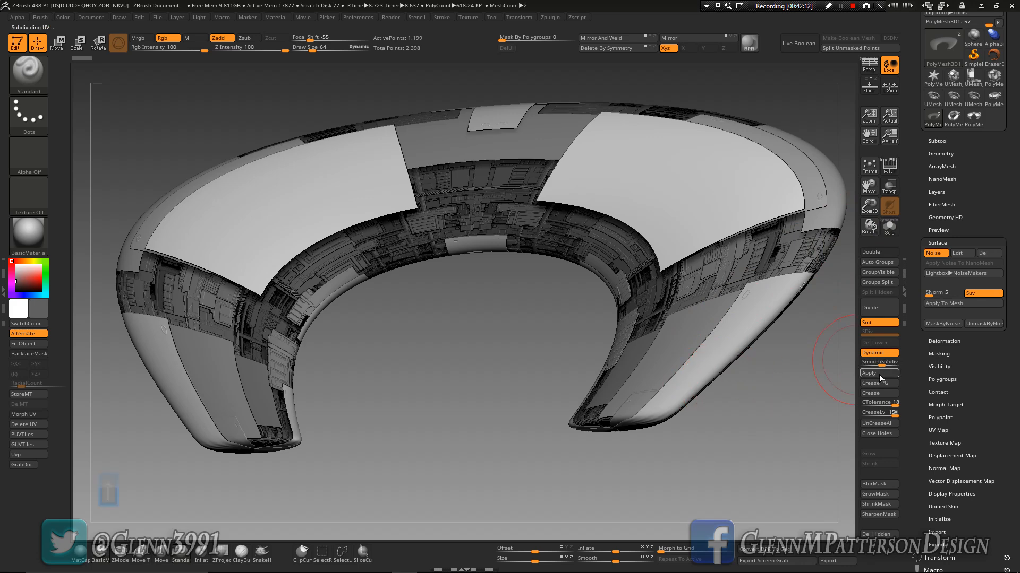
pyautogui.click(878, 373)
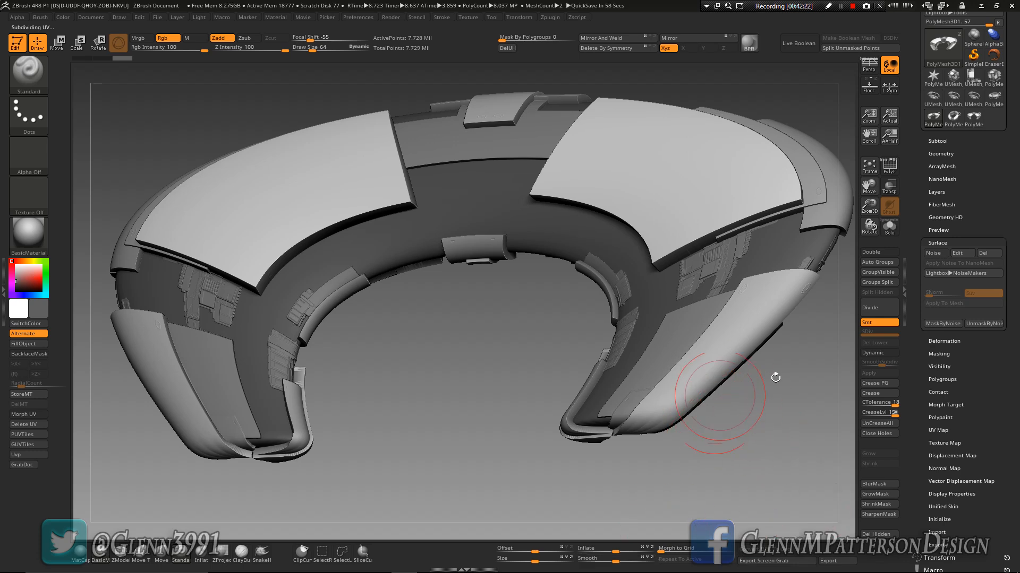
# - Select the plain dark duplicate and set its subtool to Boolean subtraction
pyautogui.press('Down')
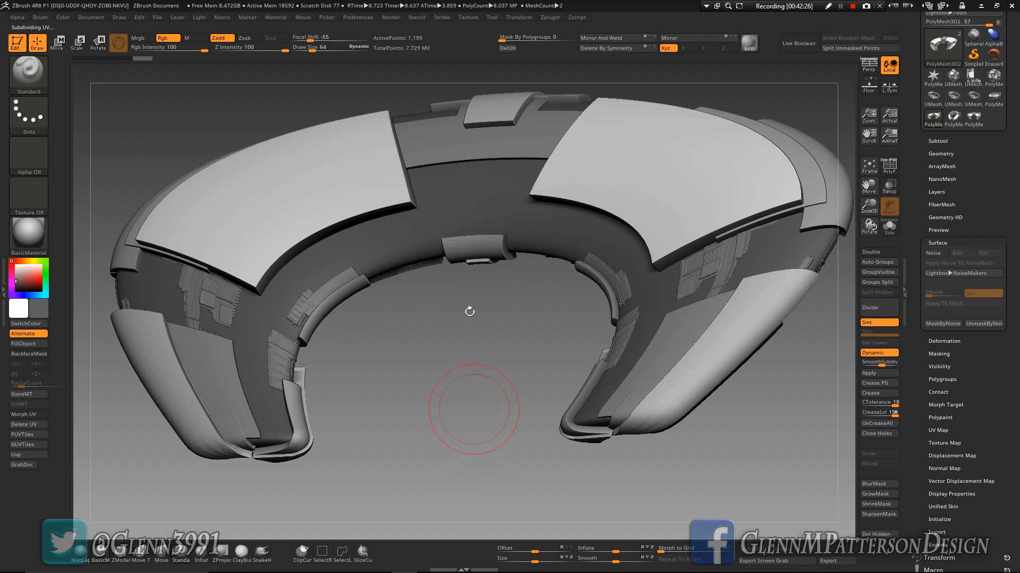
pyautogui.click(937, 140)
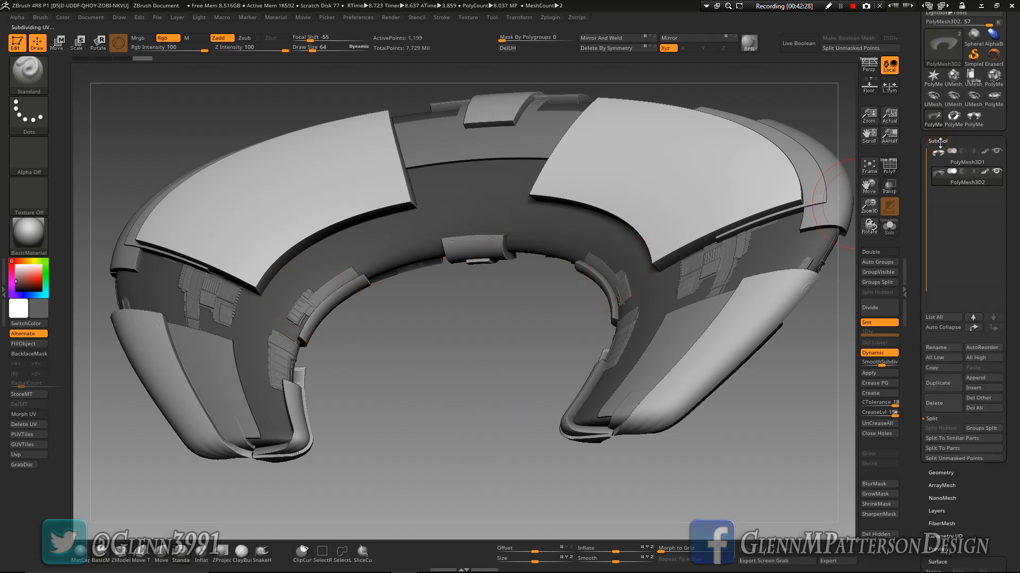
pyautogui.click(963, 172)
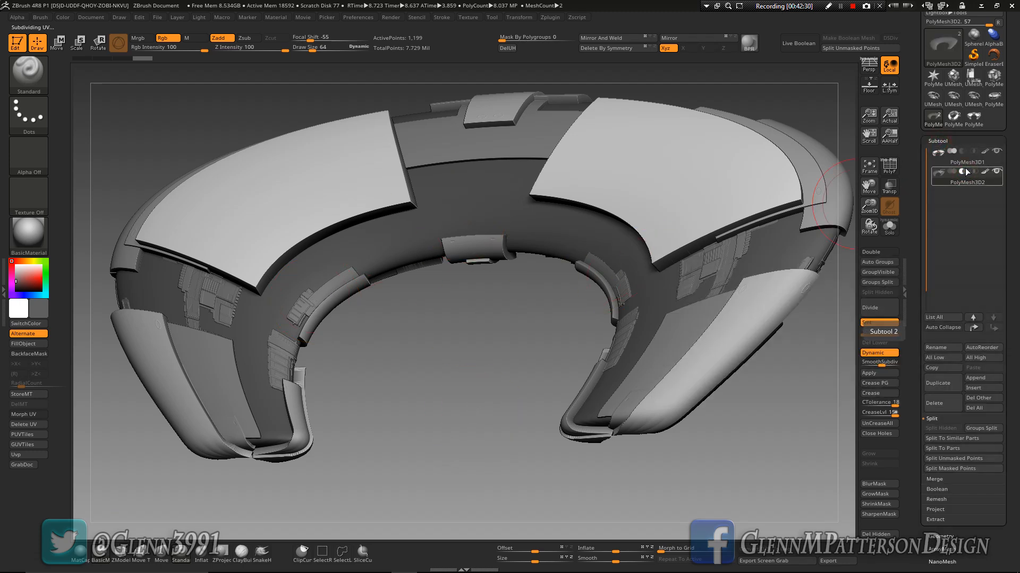
# - Turn on Live Boolean and deflate the subtracted plain half ring with the gizmo to preserve more of the recessed greeble detail
pyautogui.click(799, 44)
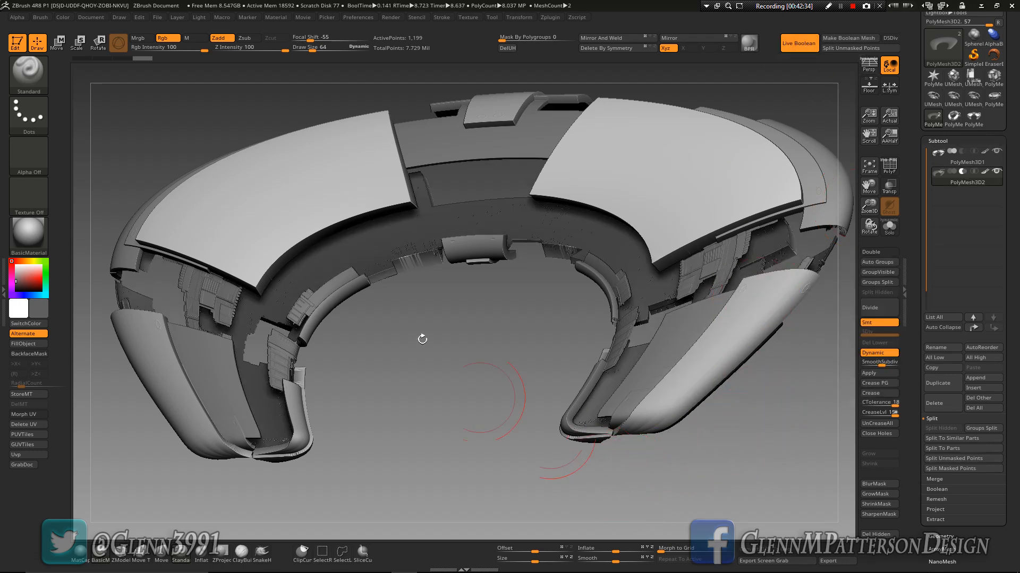
pyautogui.click(66, 45)
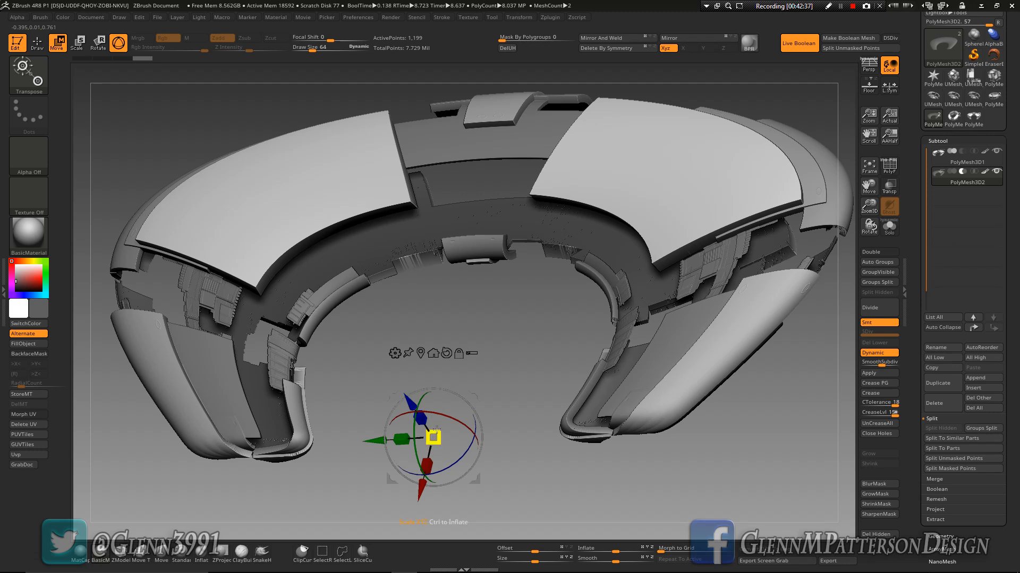
pyautogui.press('ctrl')
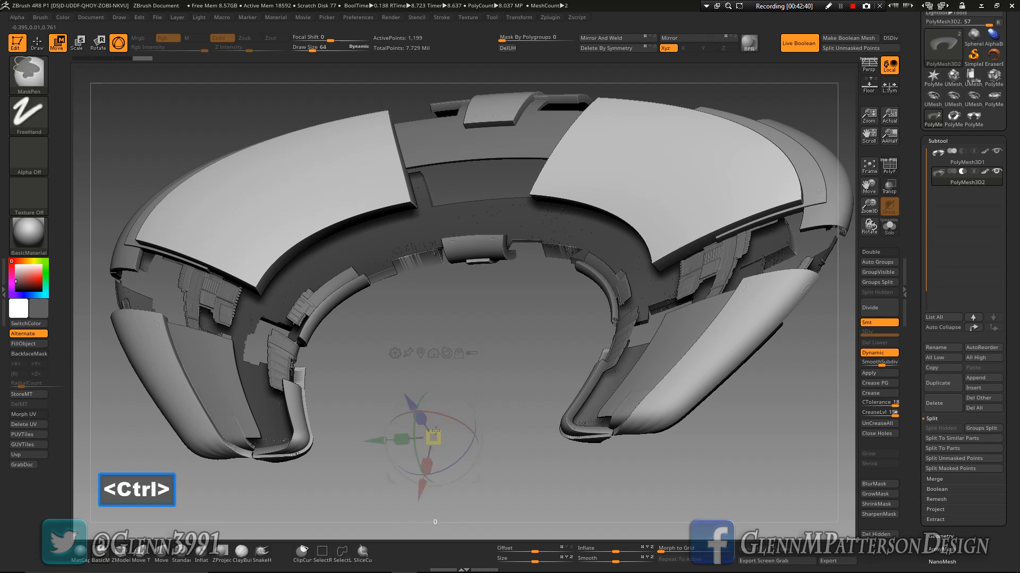
pyautogui.keyDown('ctrl'); pyautogui.moveTo(424, 434); pyautogui.dragTo(292, 454); pyautogui.keyUp('ctrl')
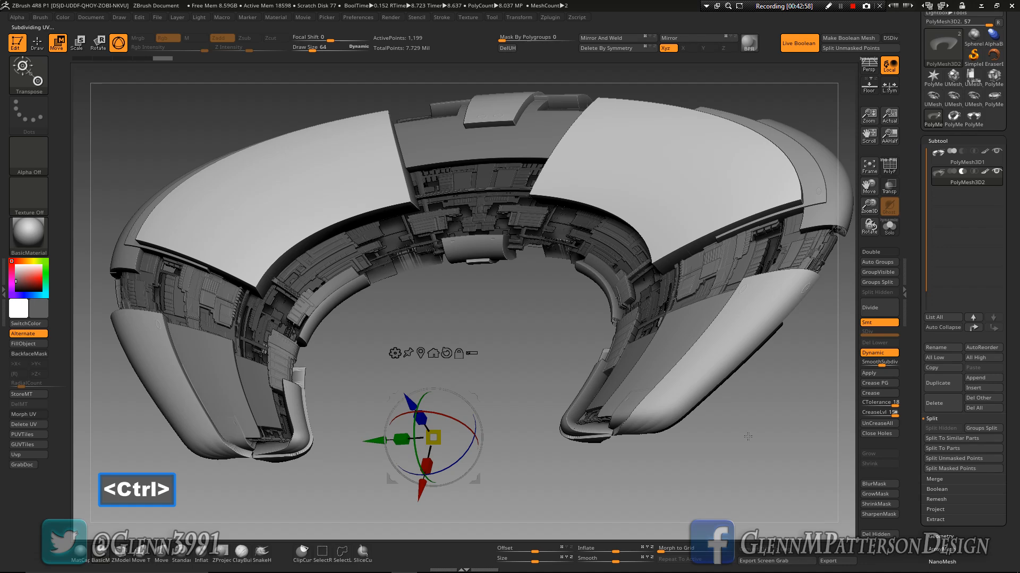
pyautogui.moveTo(763, 437)
pyautogui.mouseDown()
pyautogui.moveTo(704, 336)
pyautogui.moveTo(745, 458)
pyautogui.mouseUp()
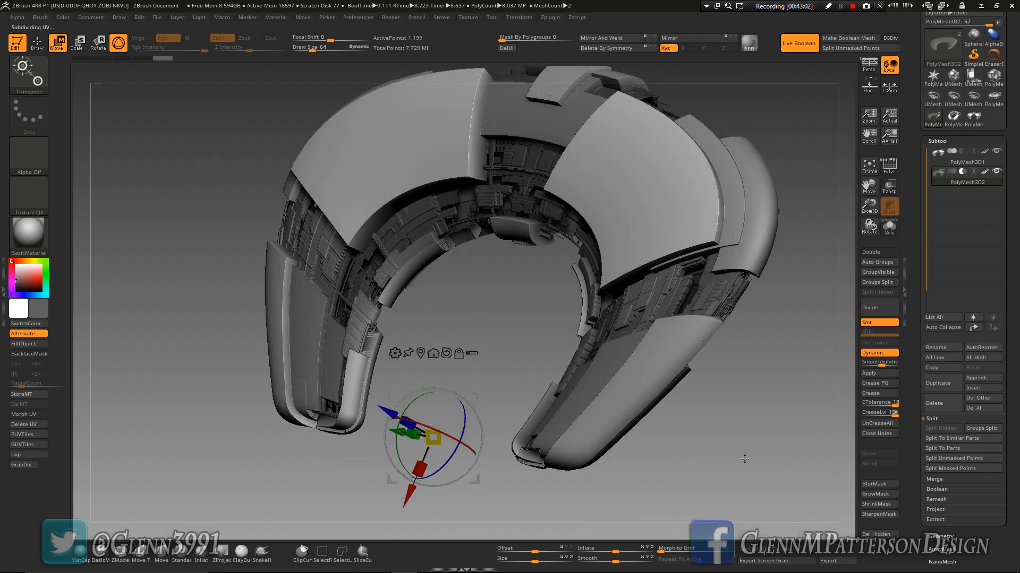
# - Enable DSDiv and make the Boolean mesh from the two half rings
pyautogui.click(890, 39)
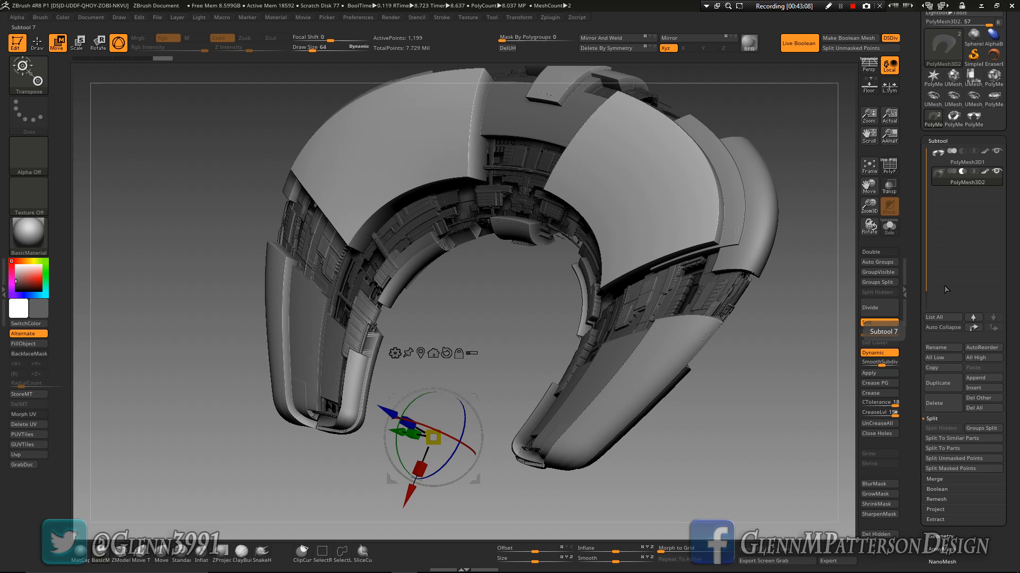
pyautogui.click(844, 37)
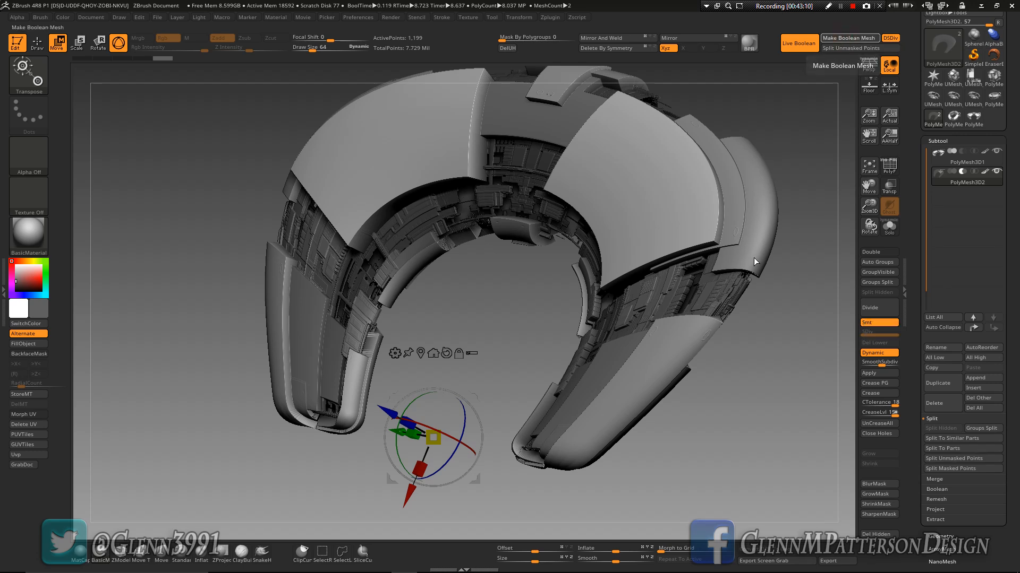
pyautogui.press('F9')
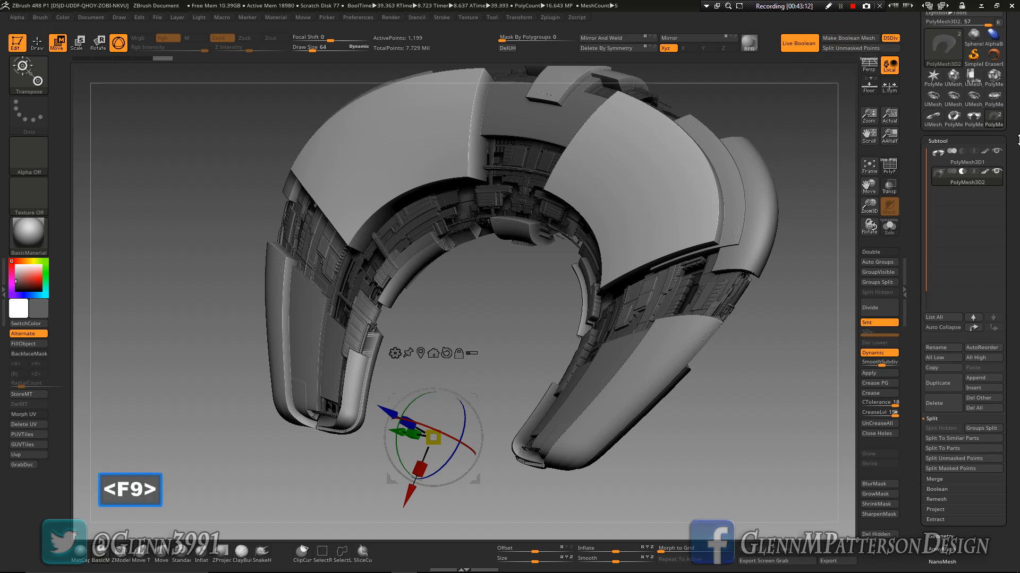
# - Switch to the generated Boolean half-ring mesh and rename its subtool as Wing
pyautogui.moveTo(976, 124)
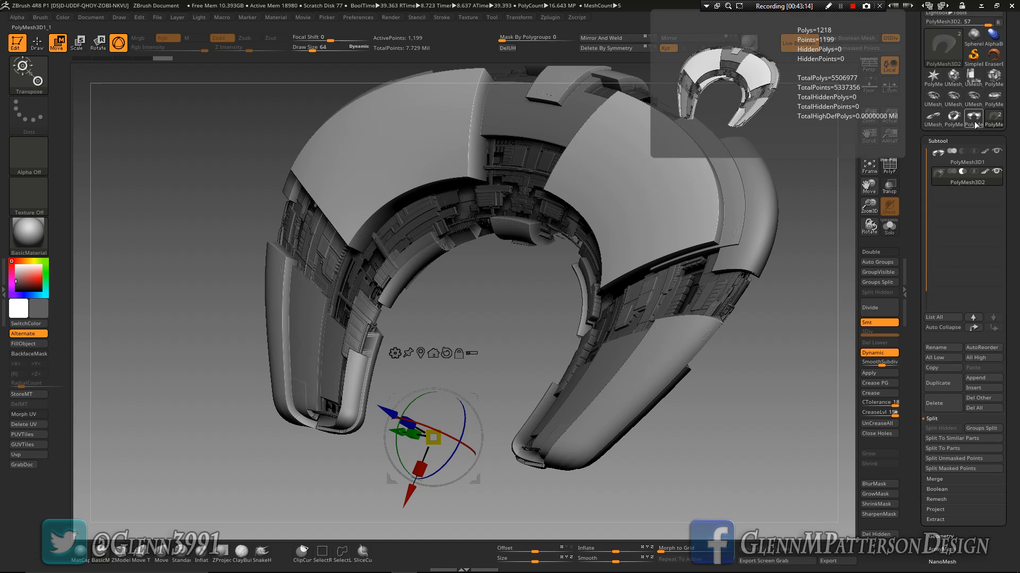
pyautogui.click(973, 119)
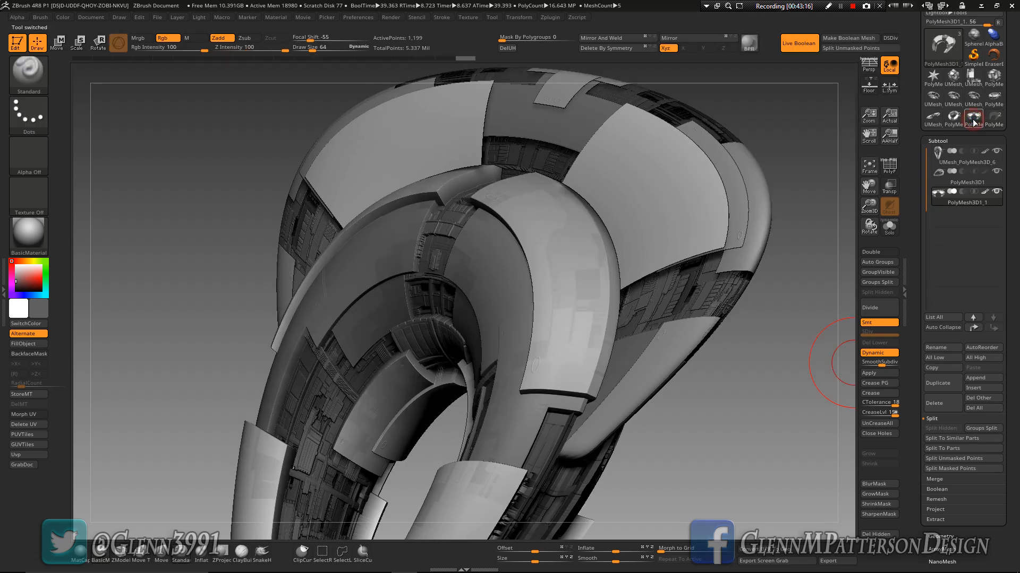
pyautogui.moveTo(933, 124)
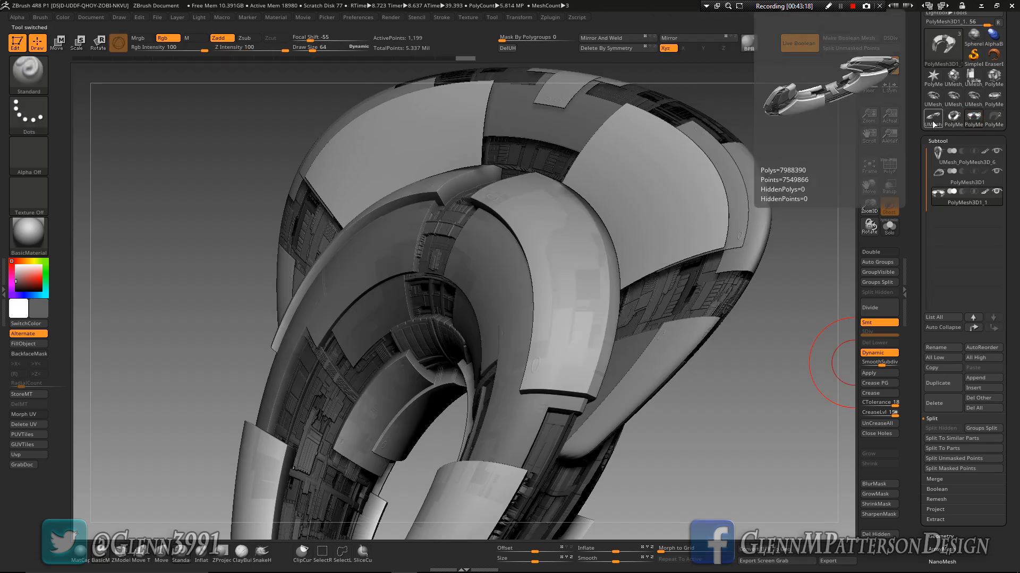
pyautogui.click(933, 124)
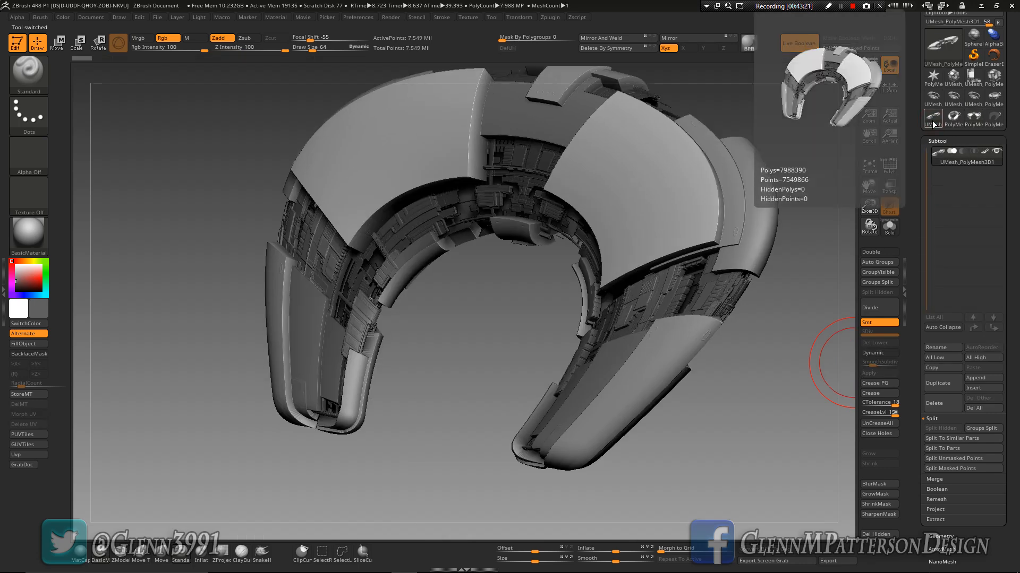
pyautogui.moveTo(632, 292)
pyautogui.mouseDown(button='right')
pyautogui.moveTo(672, 209)
pyautogui.moveTo(674, 179)
pyautogui.moveTo(627, 305)
pyautogui.mouseUp(button='right')
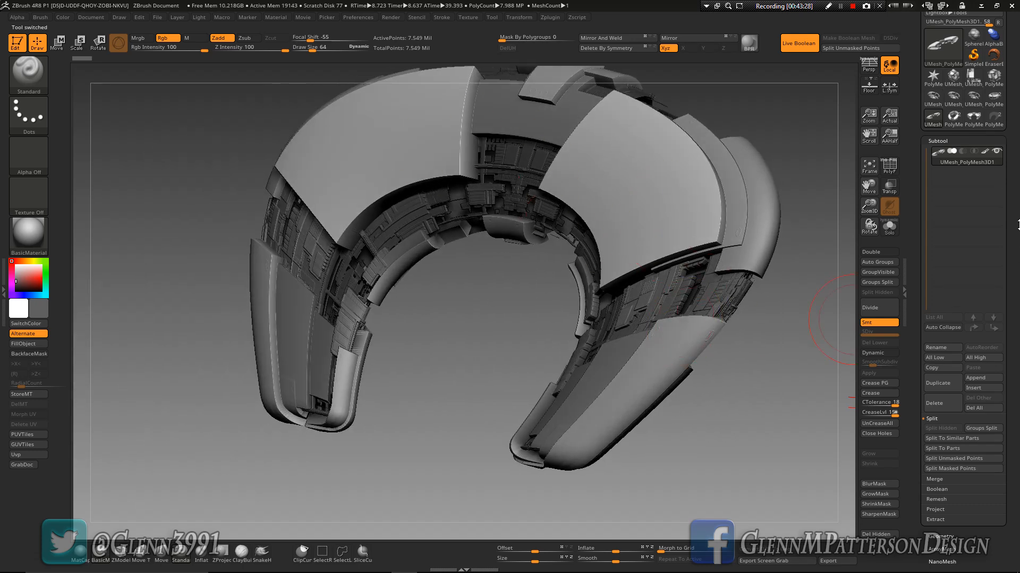
pyautogui.click(939, 348)
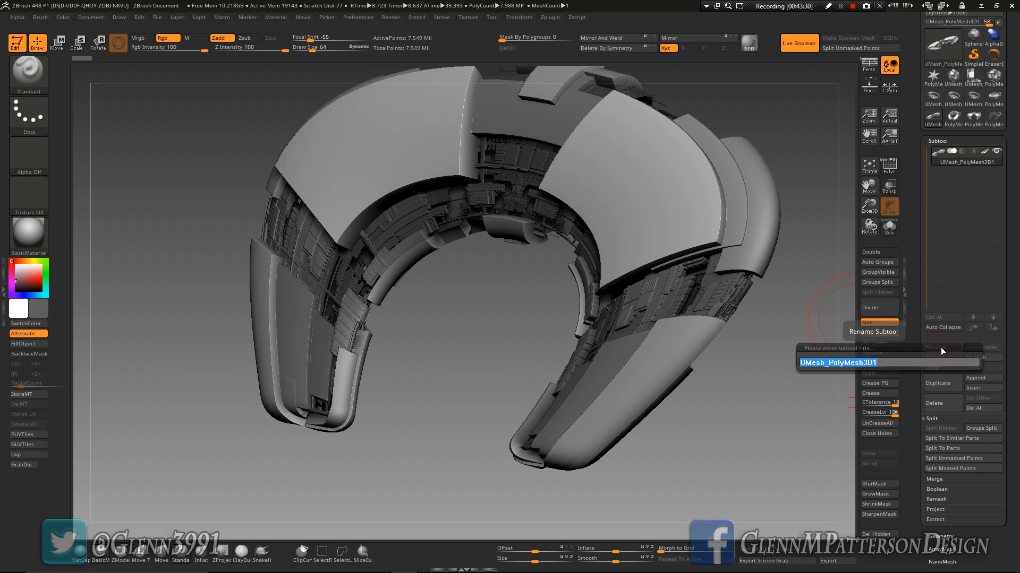
pyautogui.write('Wing')
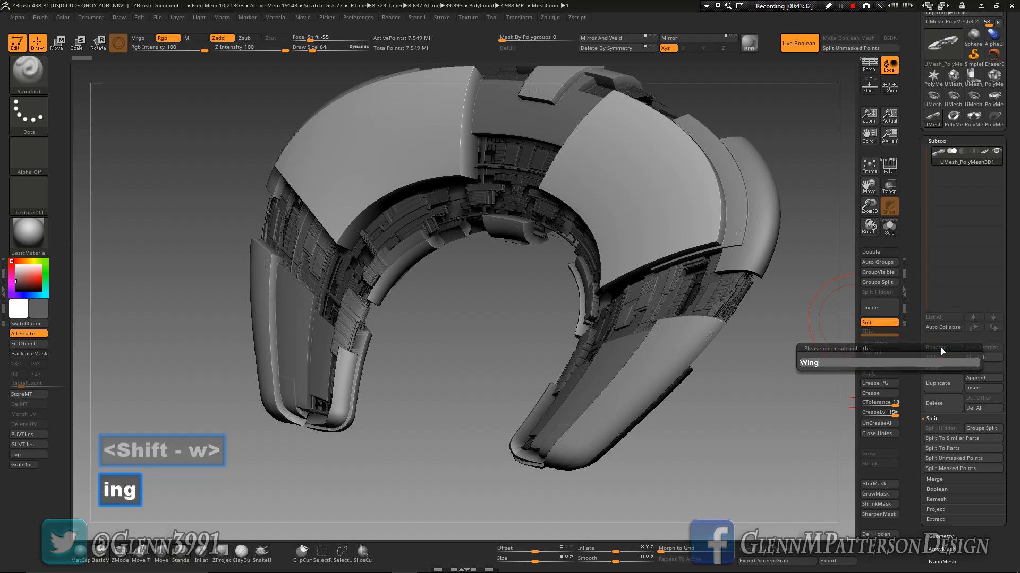
pyautogui.press('Return')
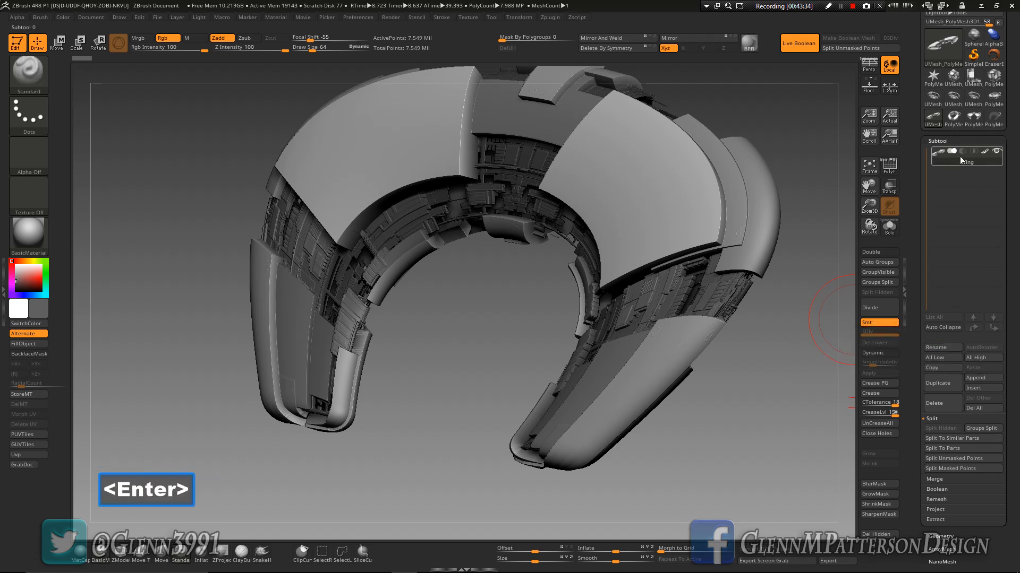
# - Return to the full ship tool, delete its old half-ring subtool and insert the Wing mesh in its place
pyautogui.moveTo(954, 123)
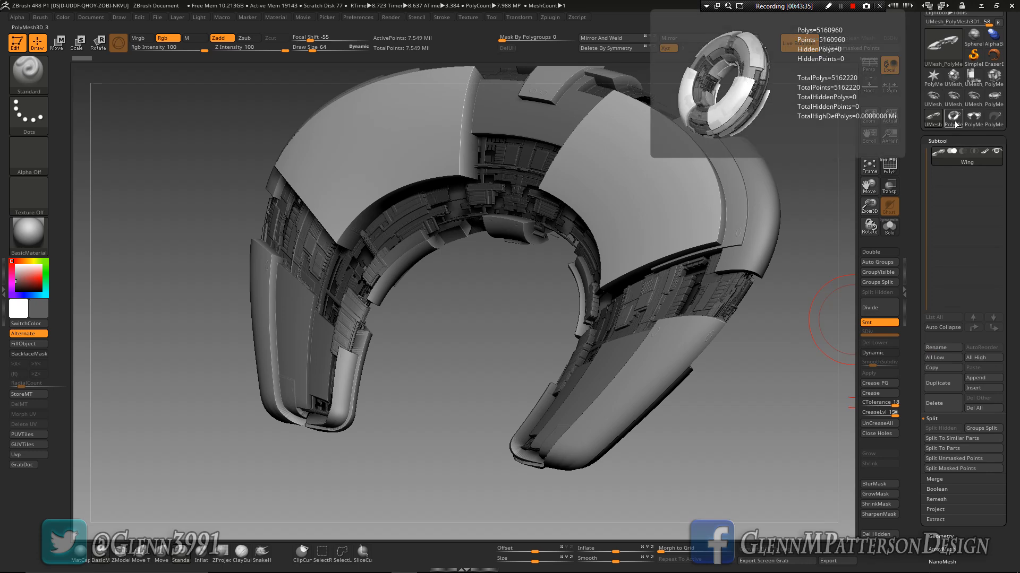
pyautogui.click(971, 125)
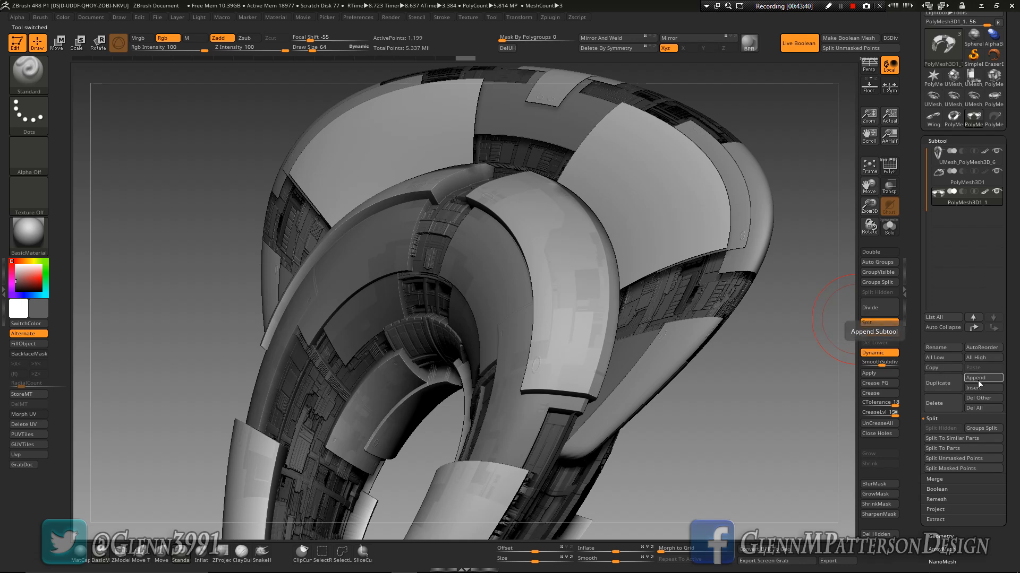
pyautogui.click(944, 408)
pyautogui.click(843, 426)
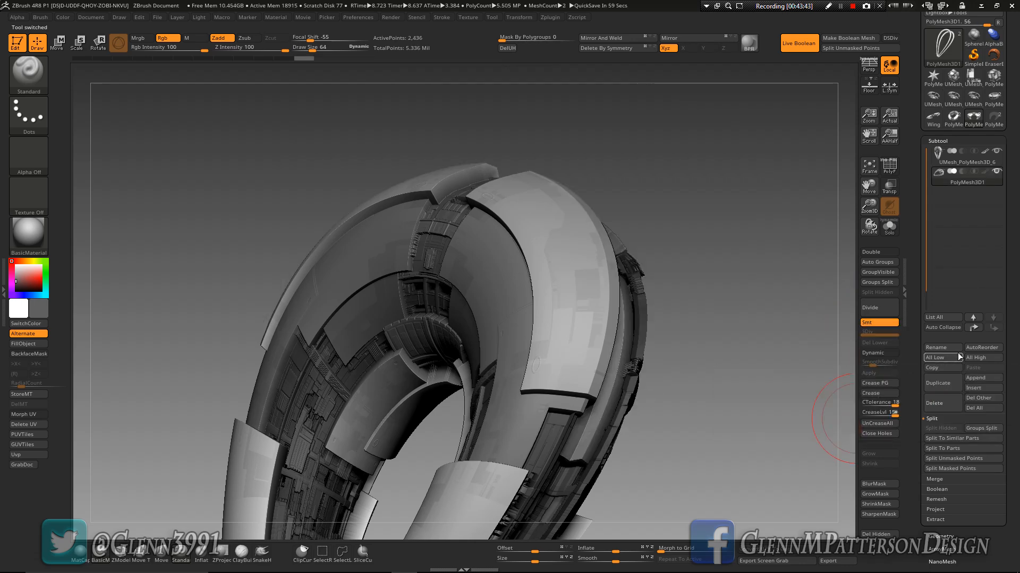
pyautogui.click(985, 388)
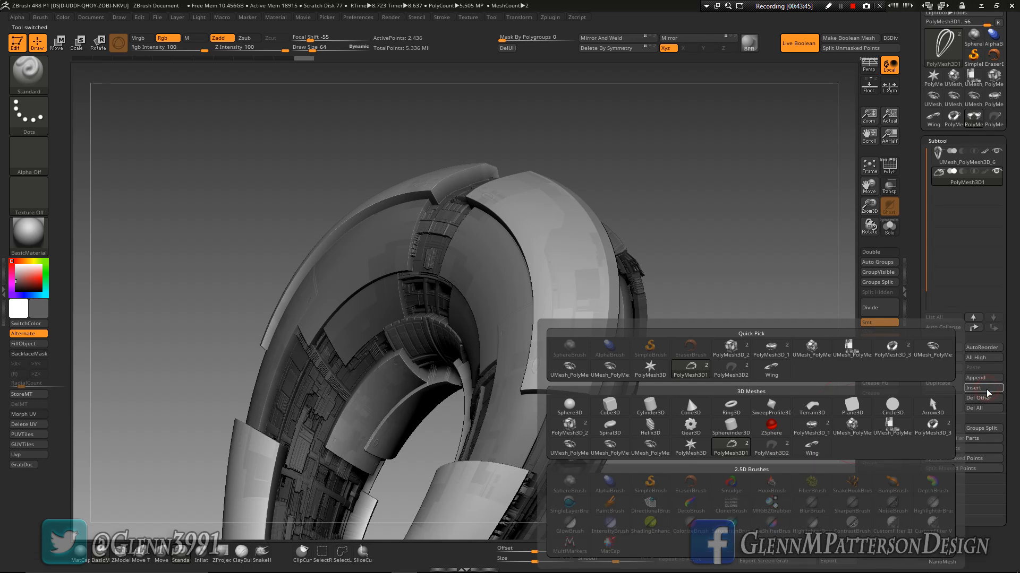
pyautogui.click(768, 368)
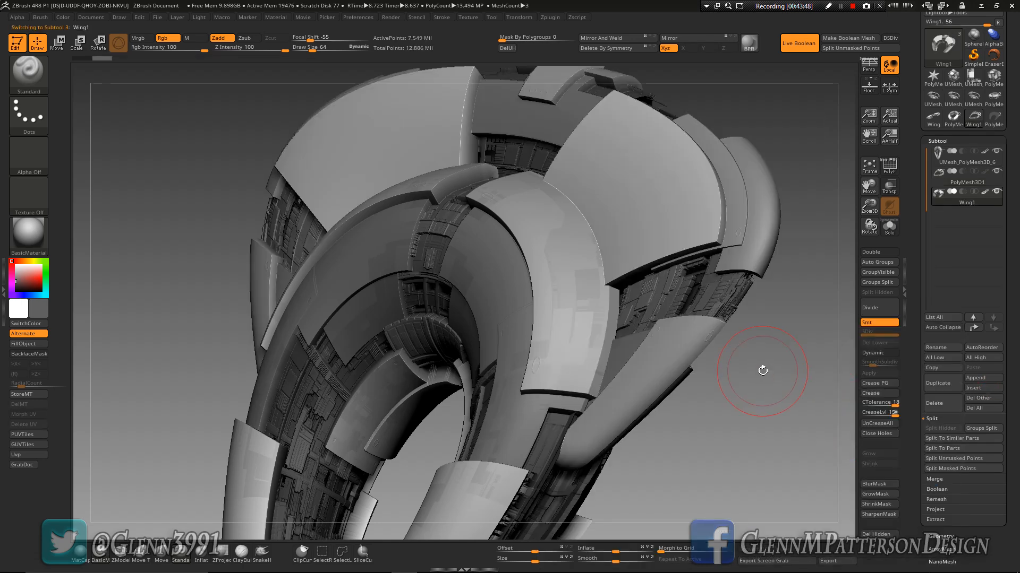
# - Center the Move gizmo on the inserted wing's unmasked mesh and flatten the wing along its Y axis
pyautogui.moveTo(724, 449)
pyautogui.mouseDown()
pyautogui.moveTo(763, 358)
pyautogui.moveTo(719, 425)
pyautogui.mouseUp()
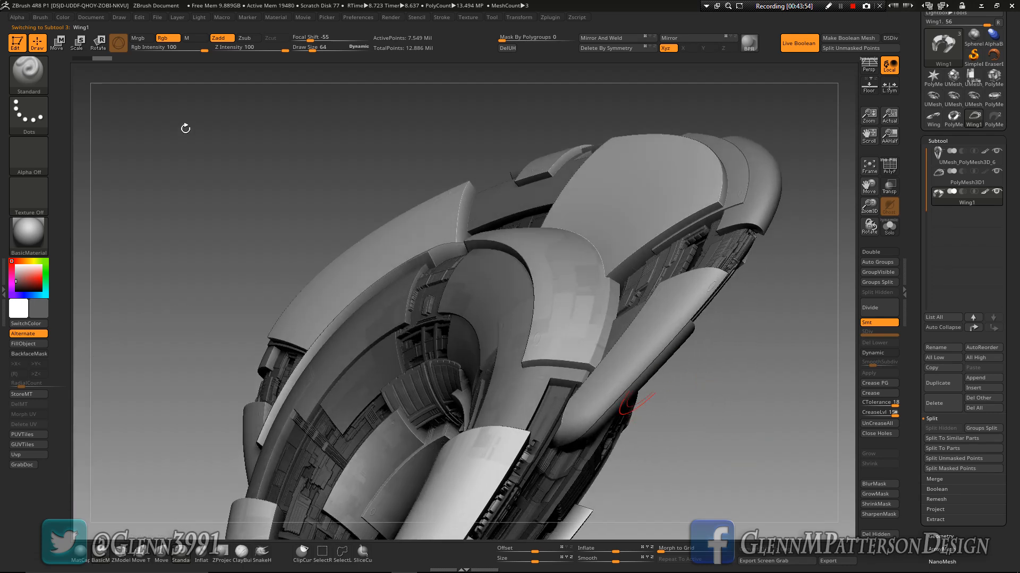
pyautogui.click(58, 43)
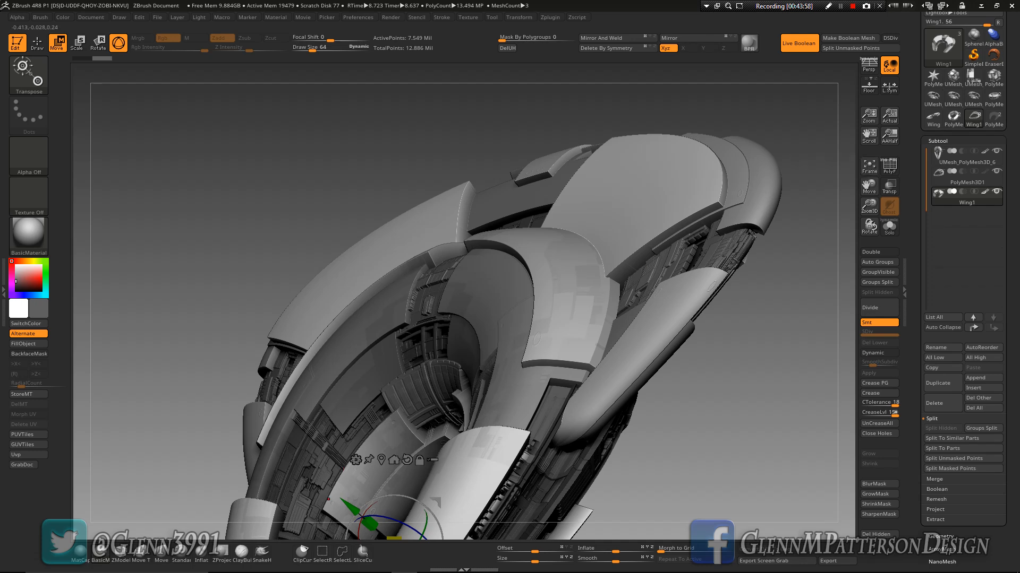
pyautogui.press('alt')
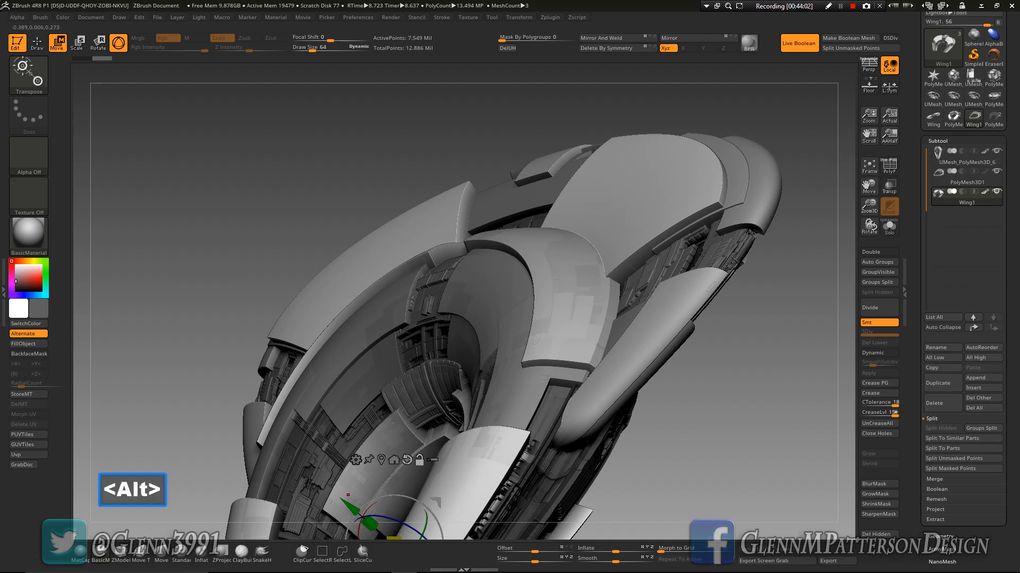
pyautogui.click(869, 164)
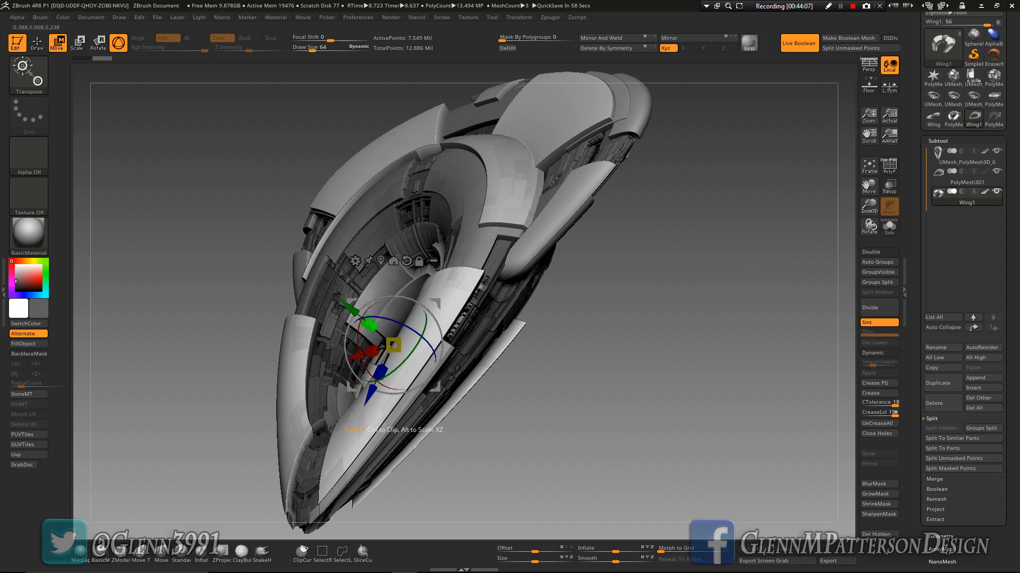
pyautogui.press('alt')
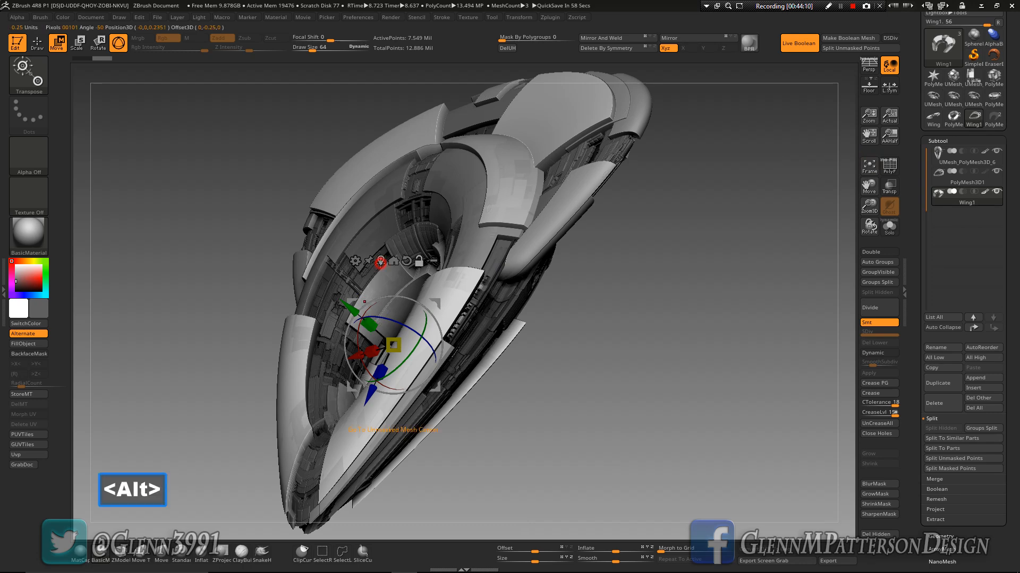
pyautogui.keyDown('alt'); pyautogui.click(380, 260); pyautogui.keyUp('alt')
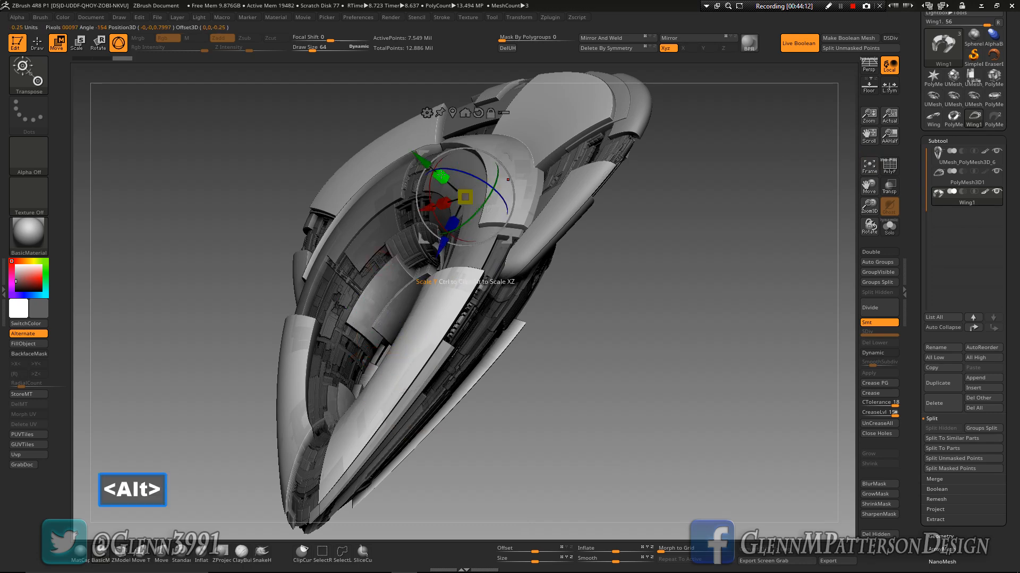
pyautogui.moveTo(441, 175); pyautogui.dragTo(499, 229)
pyautogui.moveTo(627, 364)
pyautogui.mouseDown()
pyautogui.moveTo(587, 371)
pyautogui.moveTo(618, 362)
pyautogui.mouseUp()
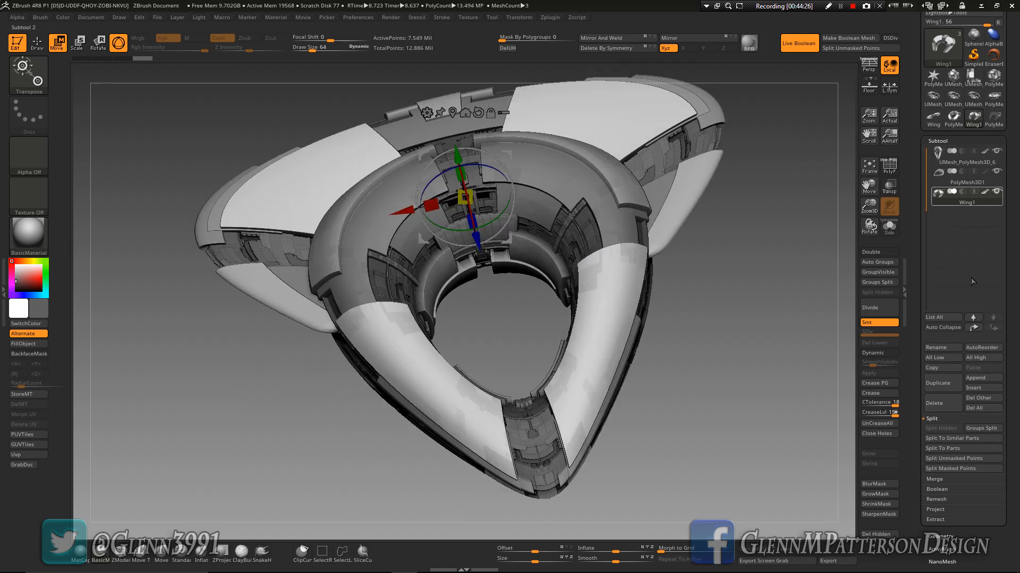
# - Select the teardrop tube subtool above the wing and rename it as Lights
pyautogui.press('Up')
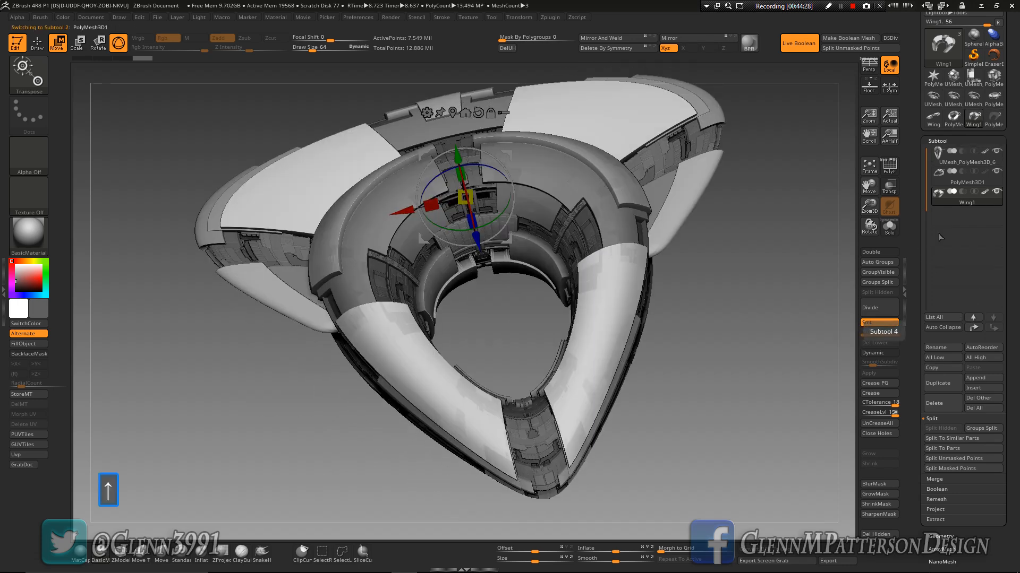
pyautogui.click(937, 346)
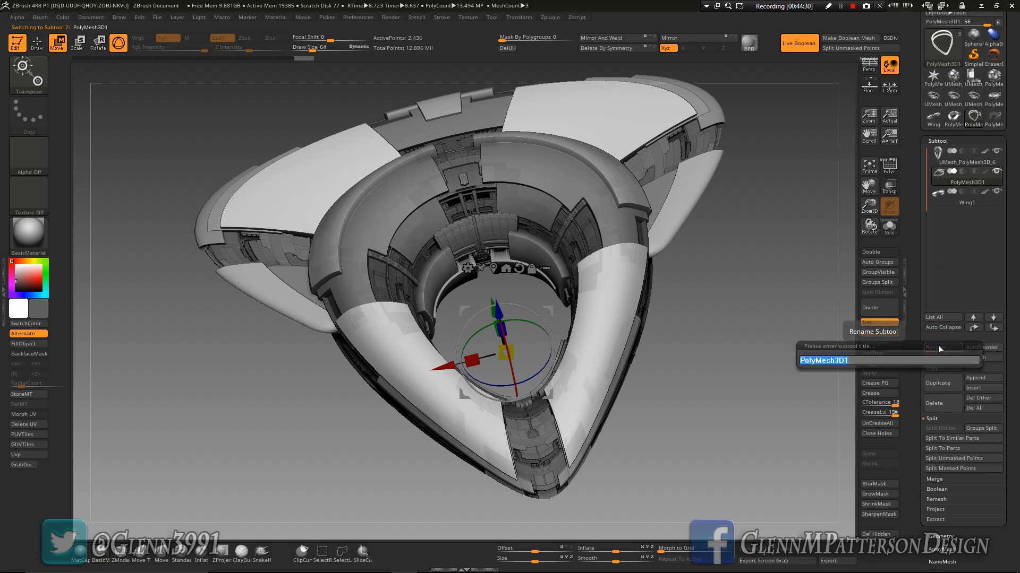
pyautogui.write('Iights')
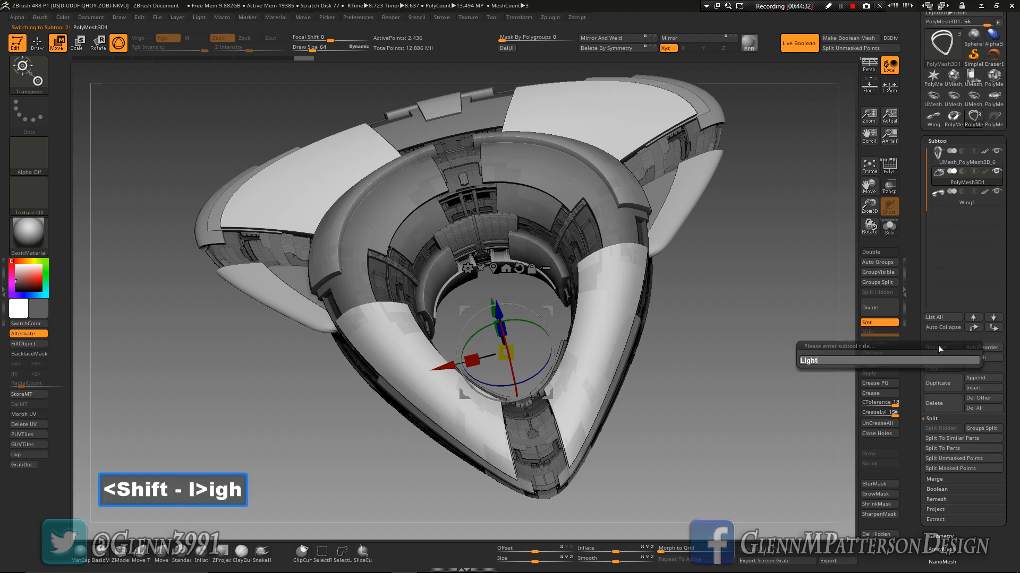
pyautogui.press('Return')
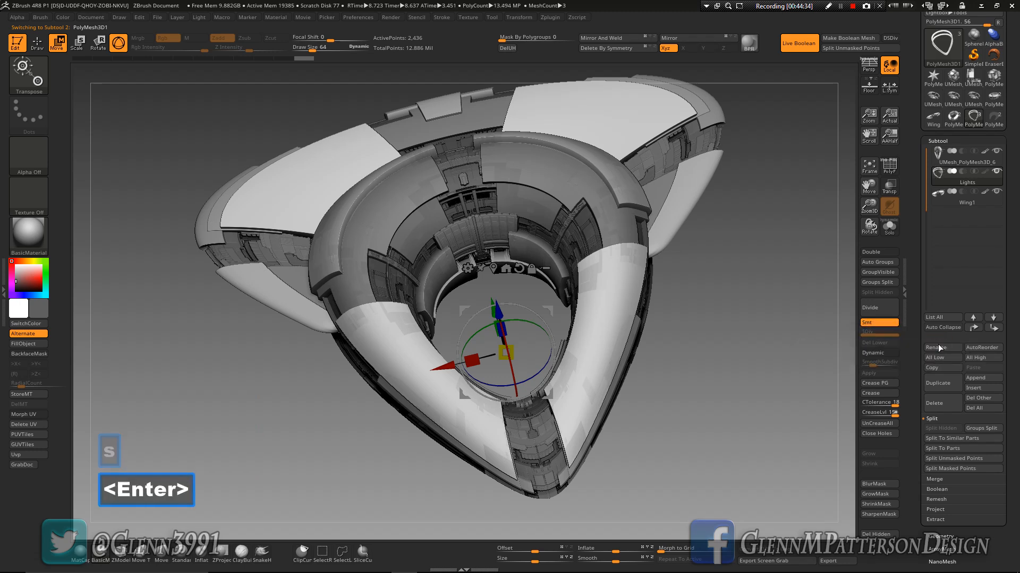
# - Isolate the Lights subtool in Solo mode and swap the active color to white
pyautogui.click(888, 227)
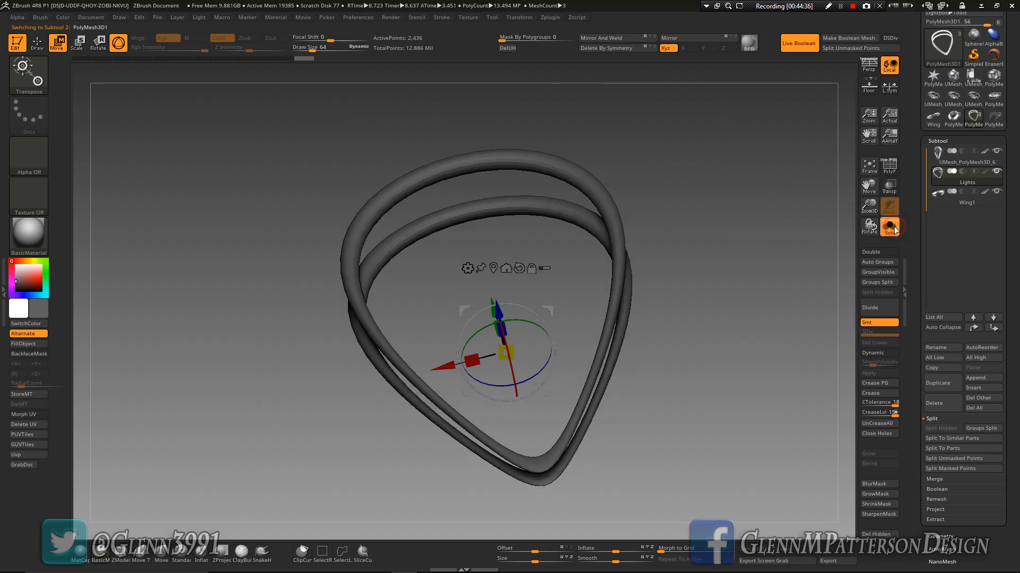
pyautogui.press('ctrl')
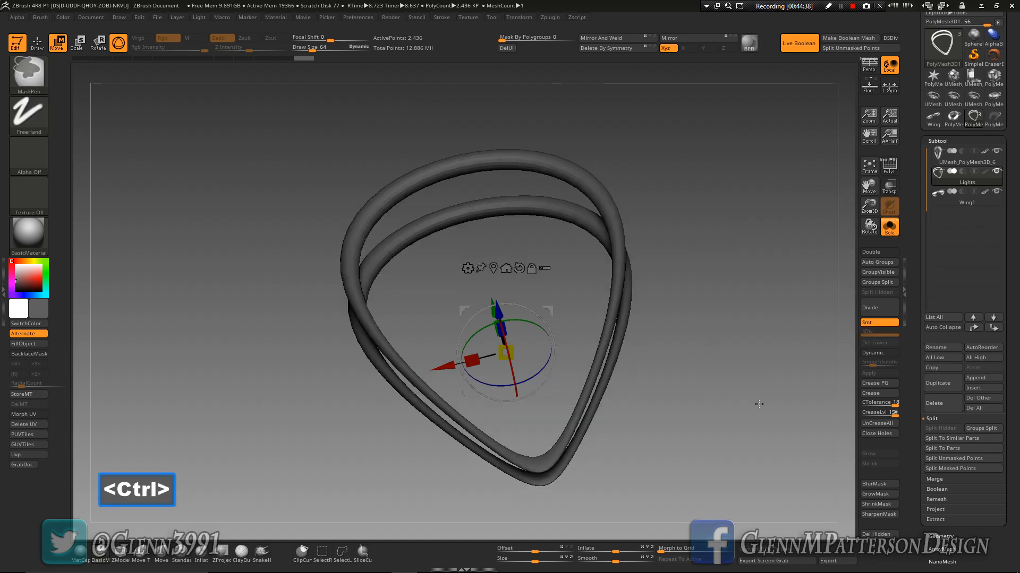
pyautogui.click(25, 324)
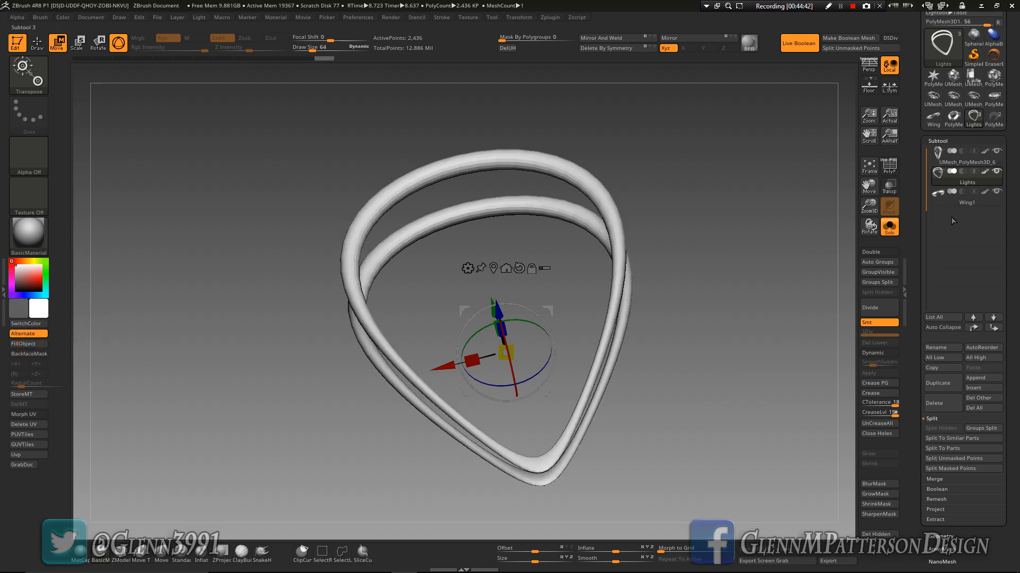
# - Show the polyframe, auto-group the two light rings and split the Lights subtool by polygroups into separate subtools
pyautogui.click(889, 166)
pyautogui.click(866, 266)
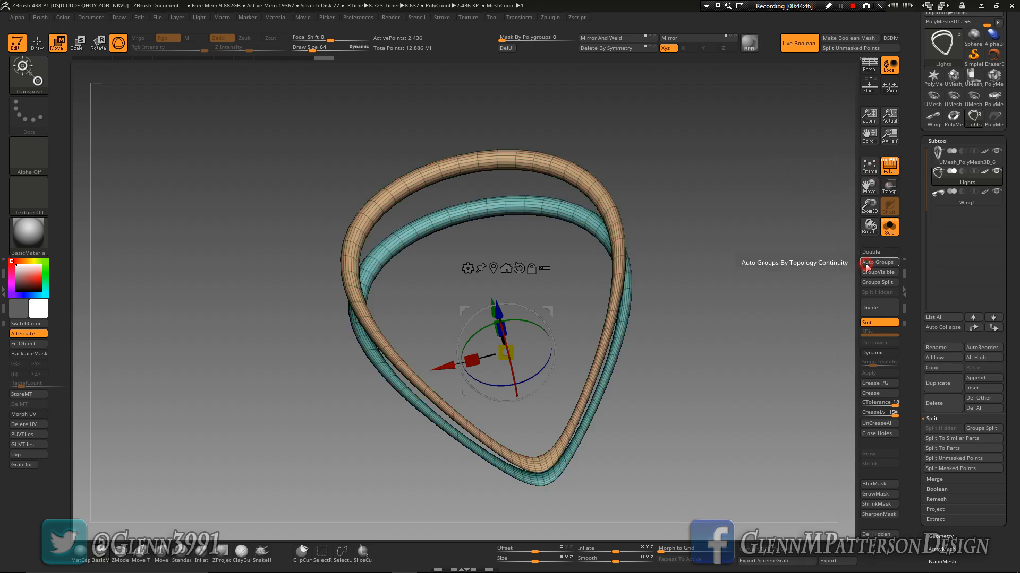
pyautogui.scroll(-10, 956, 409)
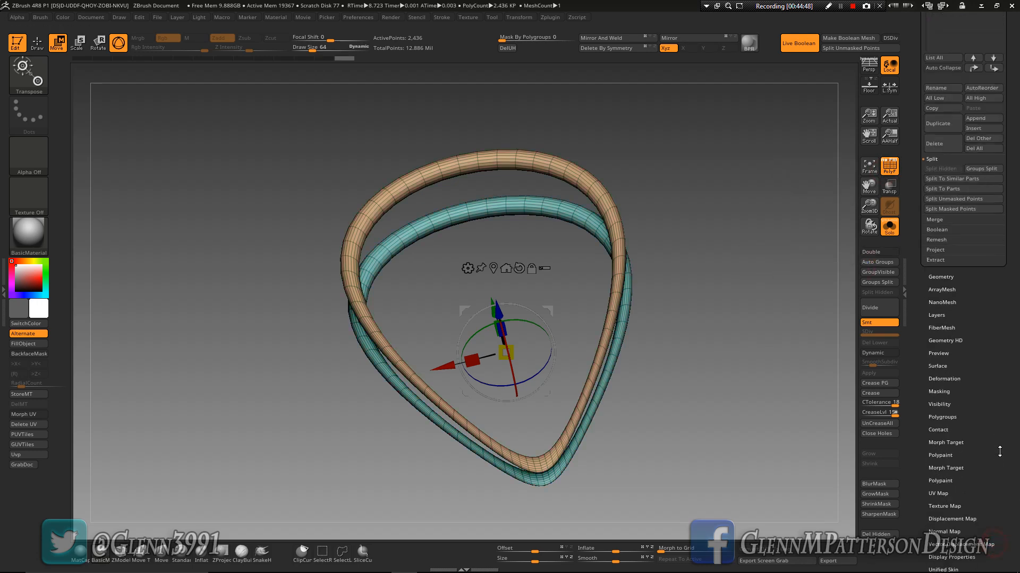
pyautogui.moveTo(988, 363); pyautogui.dragTo(990, 391)
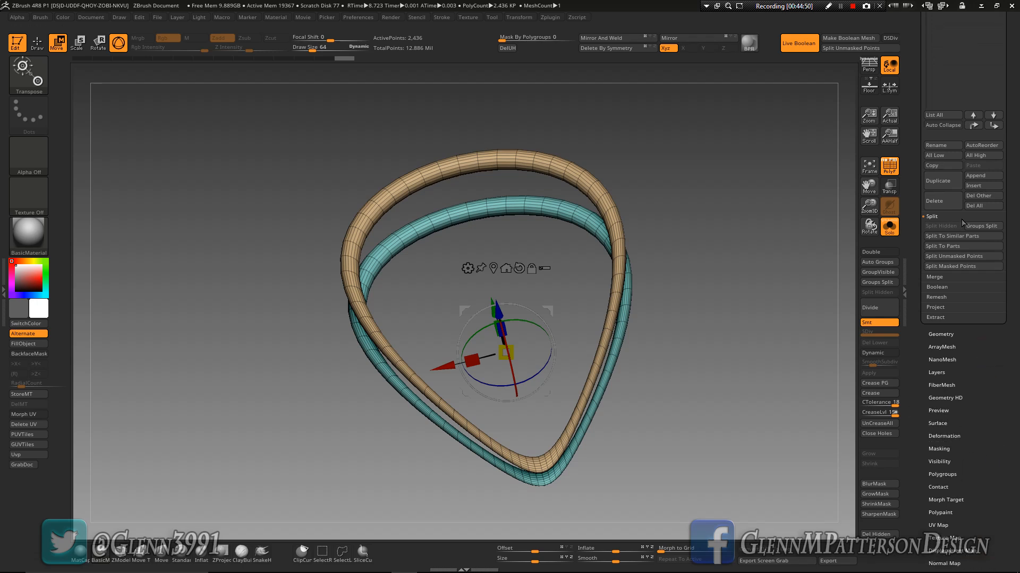
pyautogui.moveTo(1015, 195); pyautogui.dragTo(1004, 303)
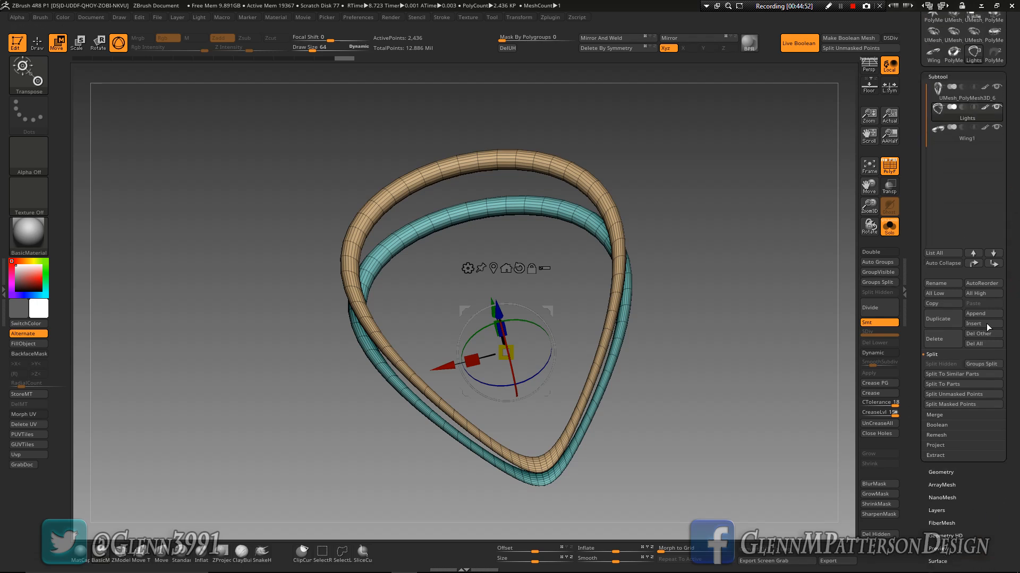
pyautogui.click(983, 363)
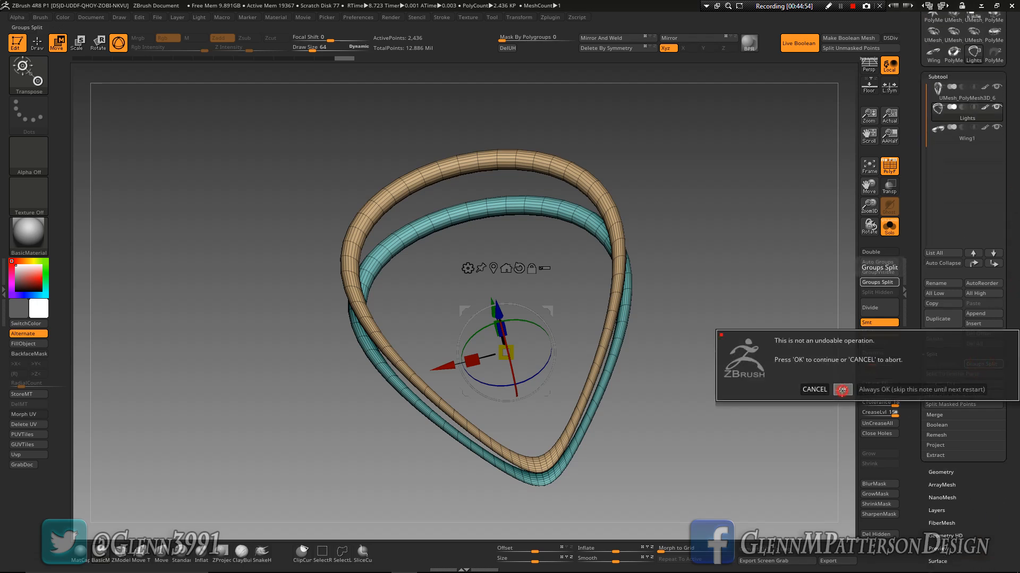
pyautogui.click(842, 390)
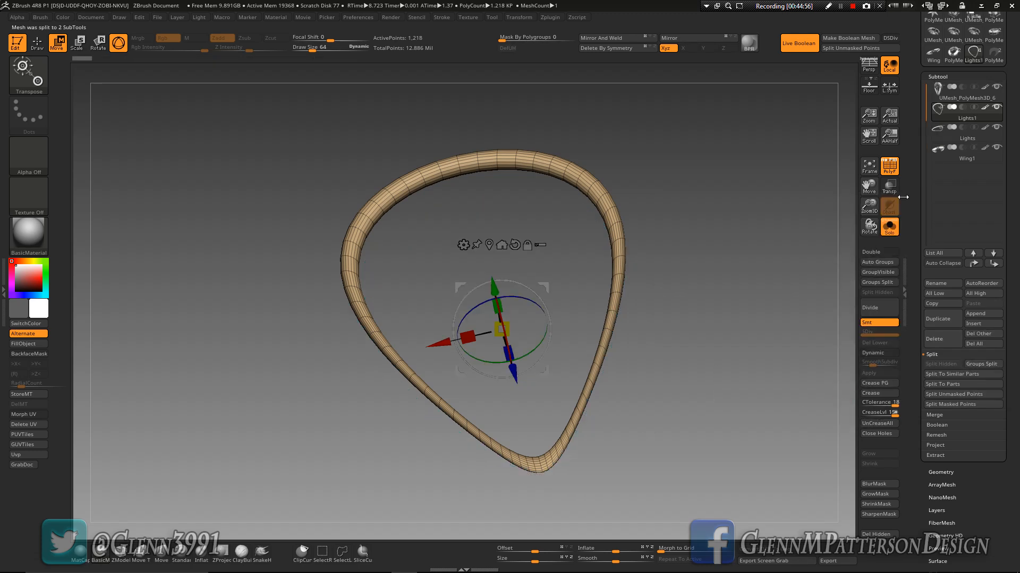
# - Select the paneled main hull subtool, turn off its polyframe display and rename it as Ship
pyautogui.press('Up')
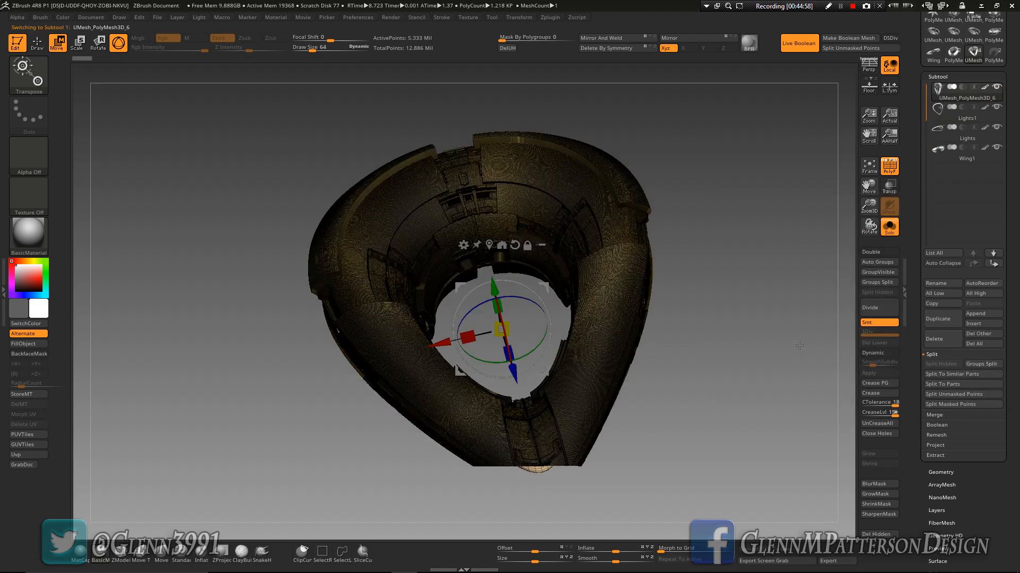
pyautogui.click(889, 166)
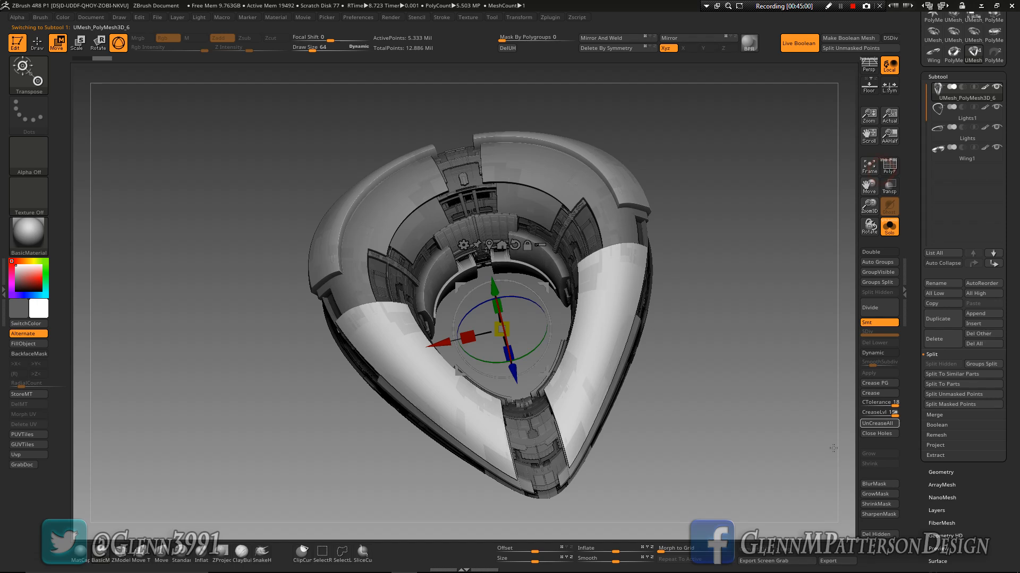
pyautogui.click(948, 283)
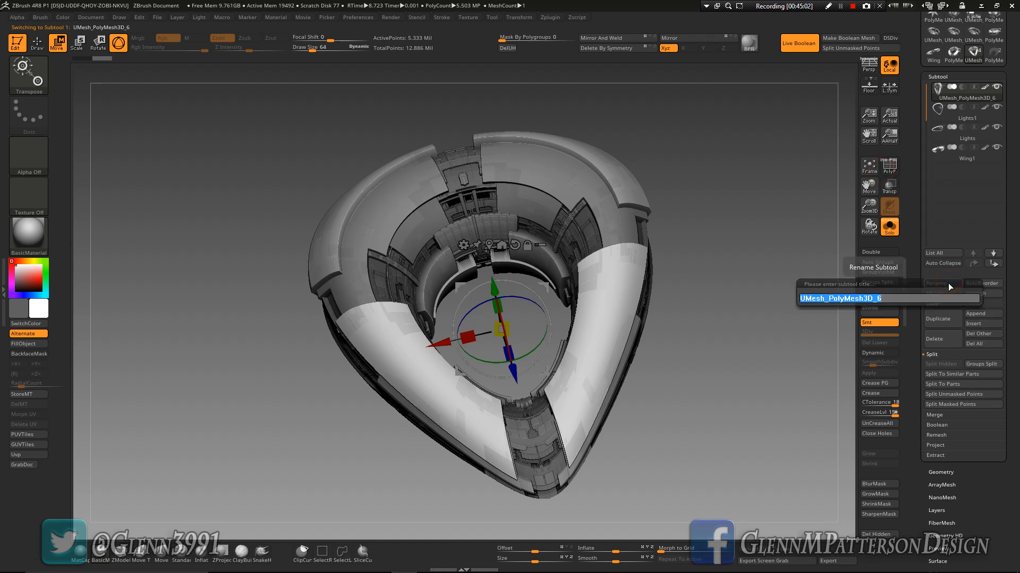
pyautogui.write('Ship')
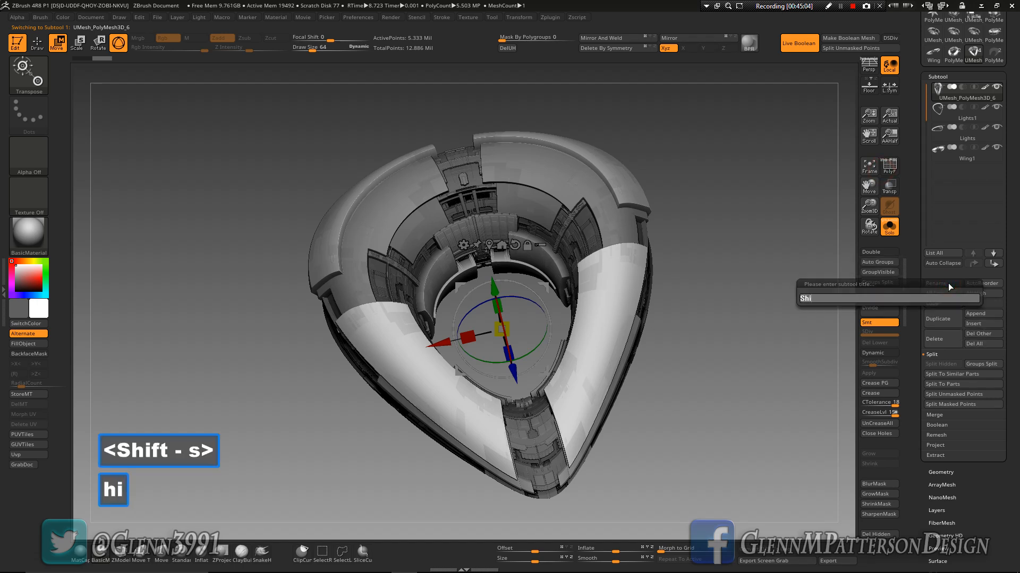
pyautogui.press('Return')
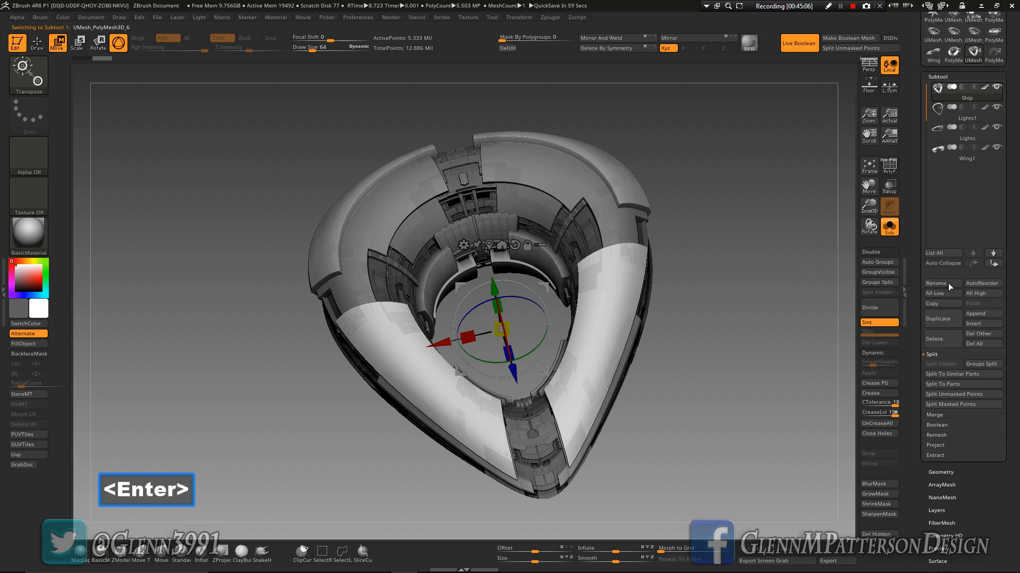
# - Turn off Solo mode and move the Wing1 subtool up the list to sit directly below Ship
pyautogui.click(989, 157)
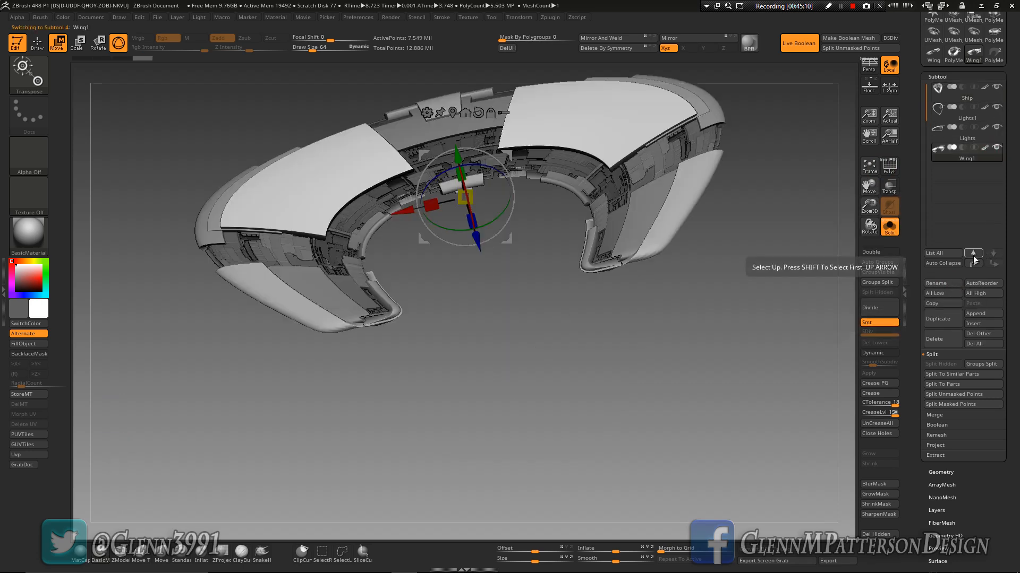
pyautogui.click(884, 229)
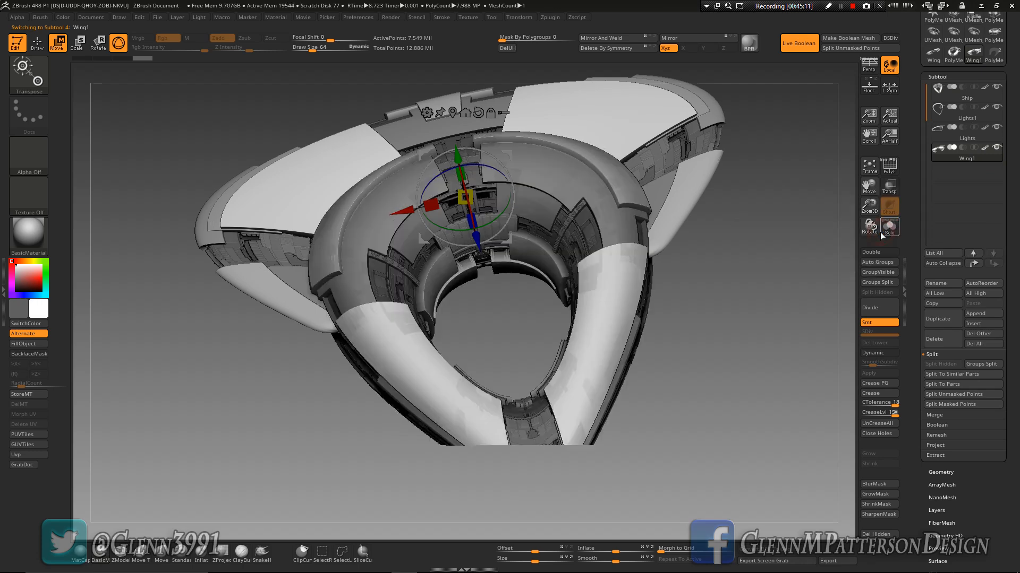
pyautogui.click(974, 254)
pyautogui.click(974, 254)
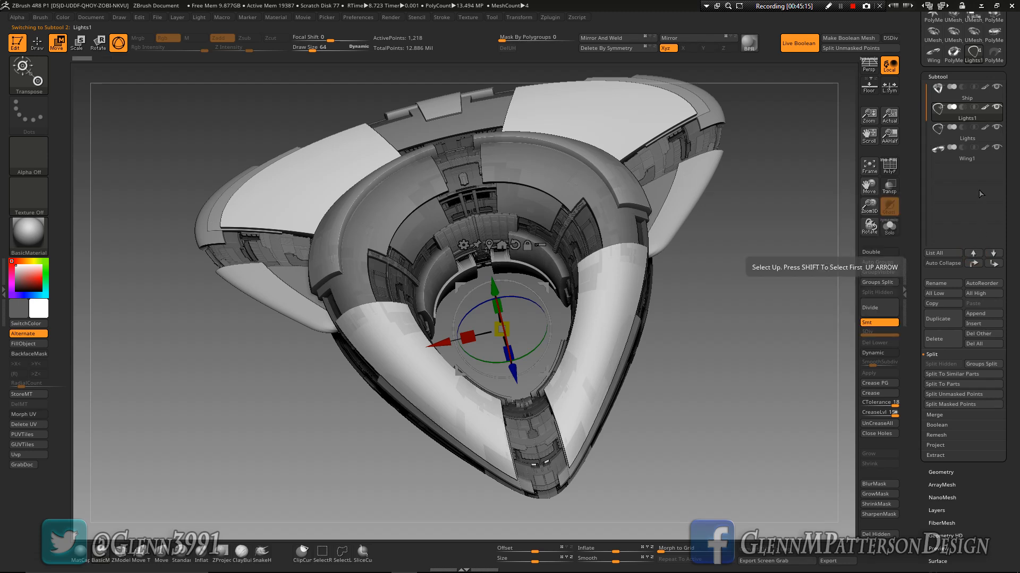
pyautogui.click(983, 153)
pyautogui.click(974, 255)
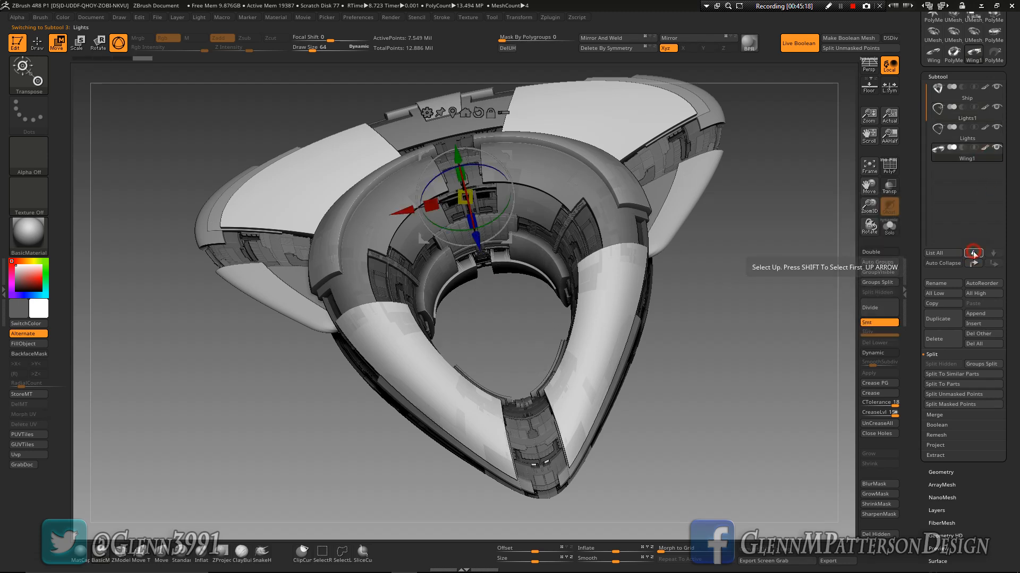
pyautogui.click(974, 254)
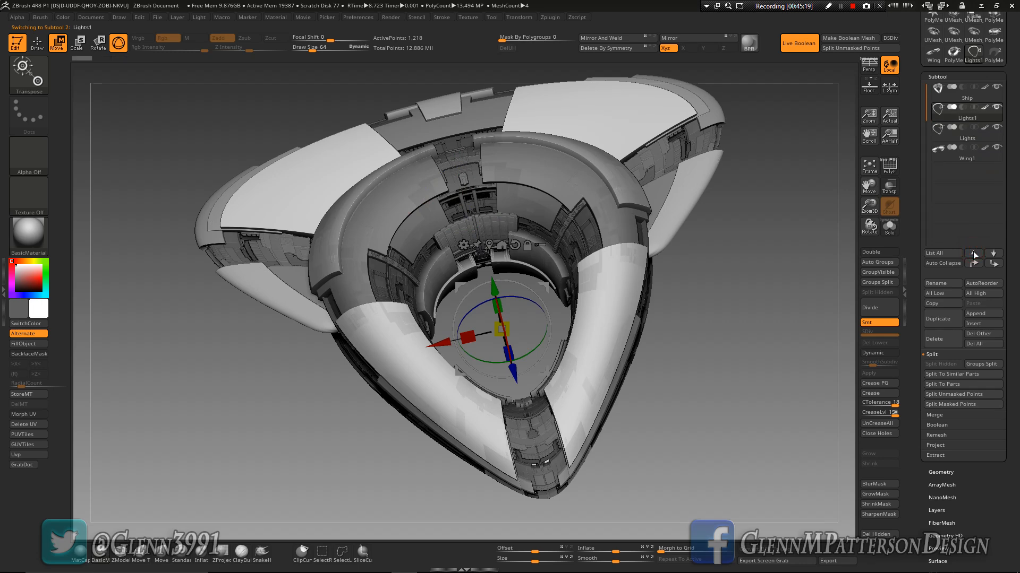
pyautogui.click(990, 162)
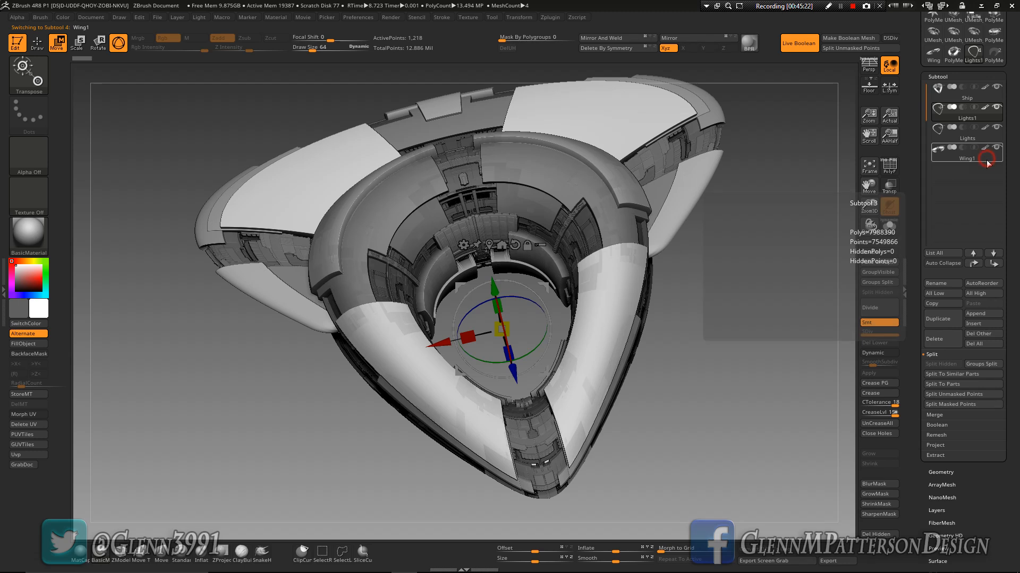
pyautogui.click(974, 263)
pyautogui.click(974, 263)
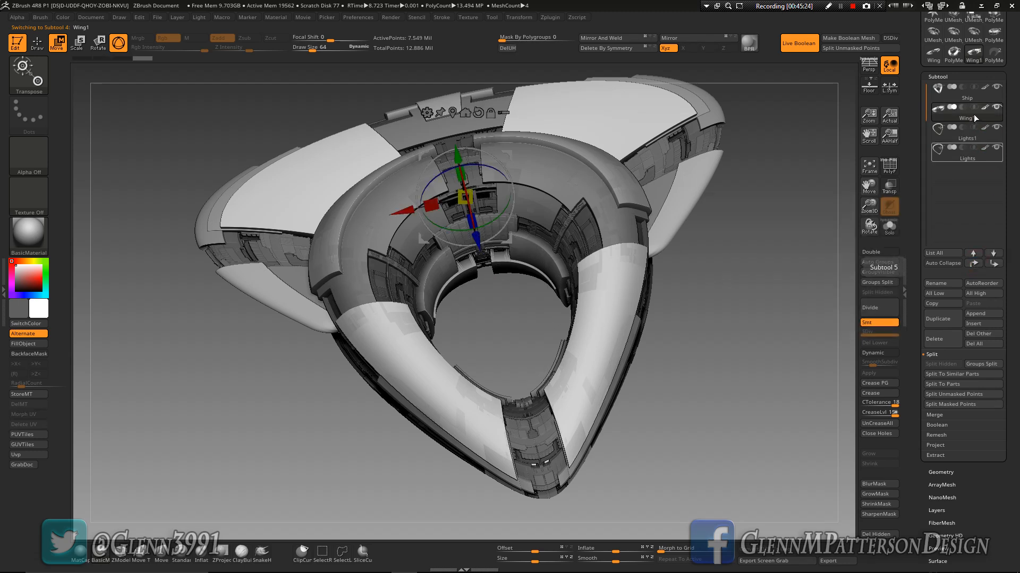
# - Merge the Ship subtool down with the Wing1 subtool and accept that the operation cannot be undone
pyautogui.click(964, 91)
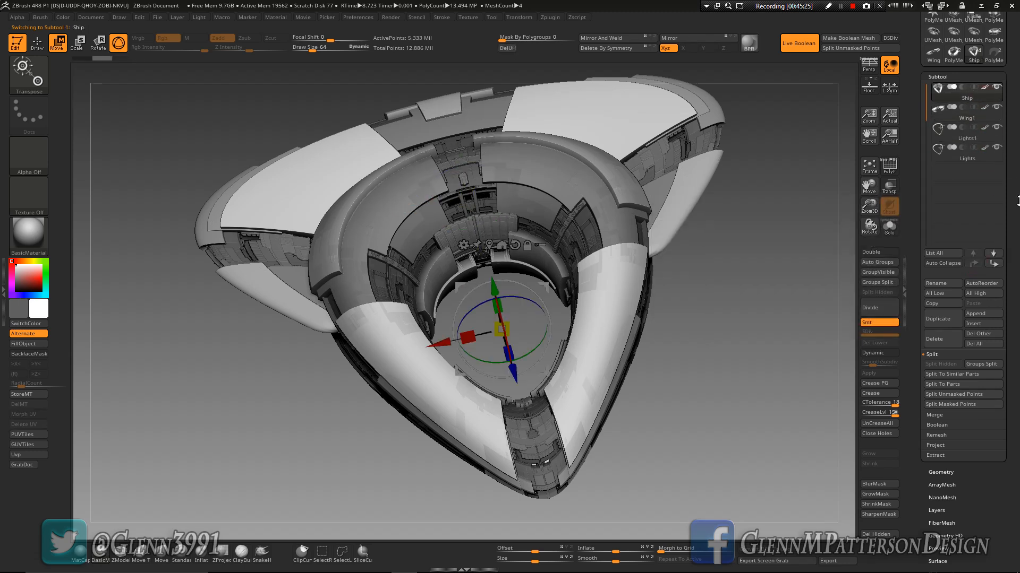
pyautogui.scroll(-2, 928, 345)
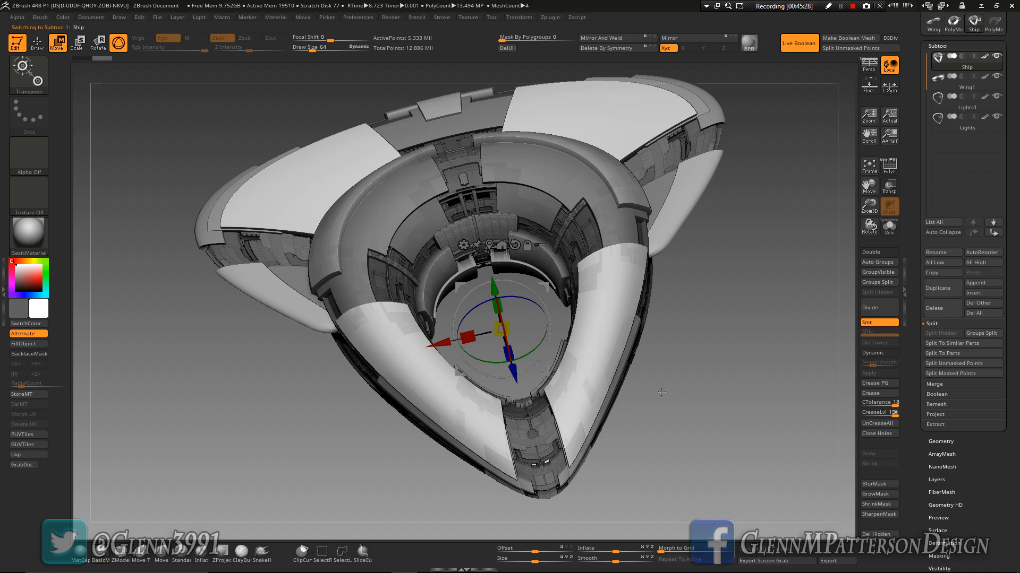
pyautogui.moveTo(662, 421); pyautogui.dragTo(515, 311)
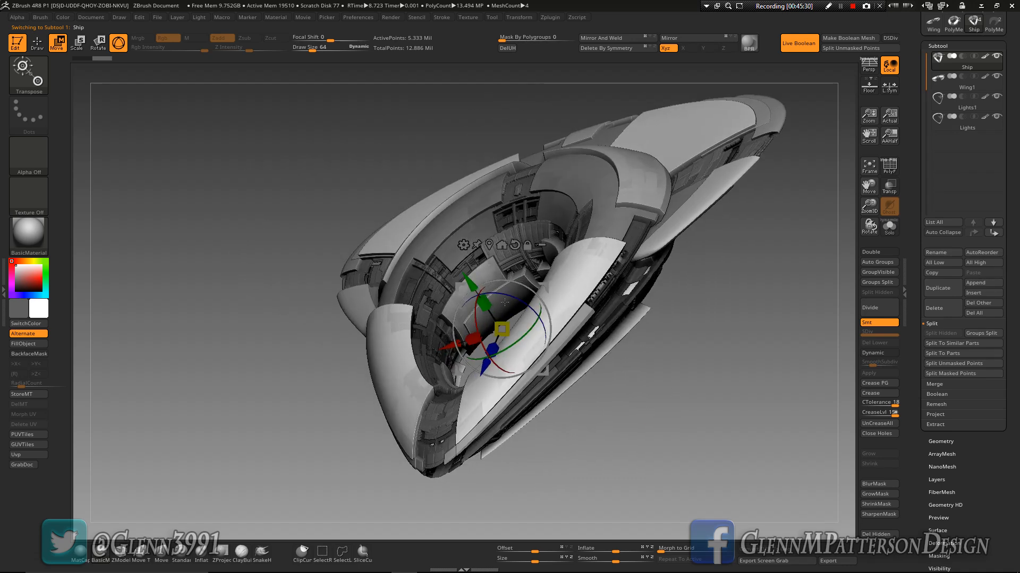
pyautogui.moveTo(714, 319); pyautogui.dragTo(578, 320)
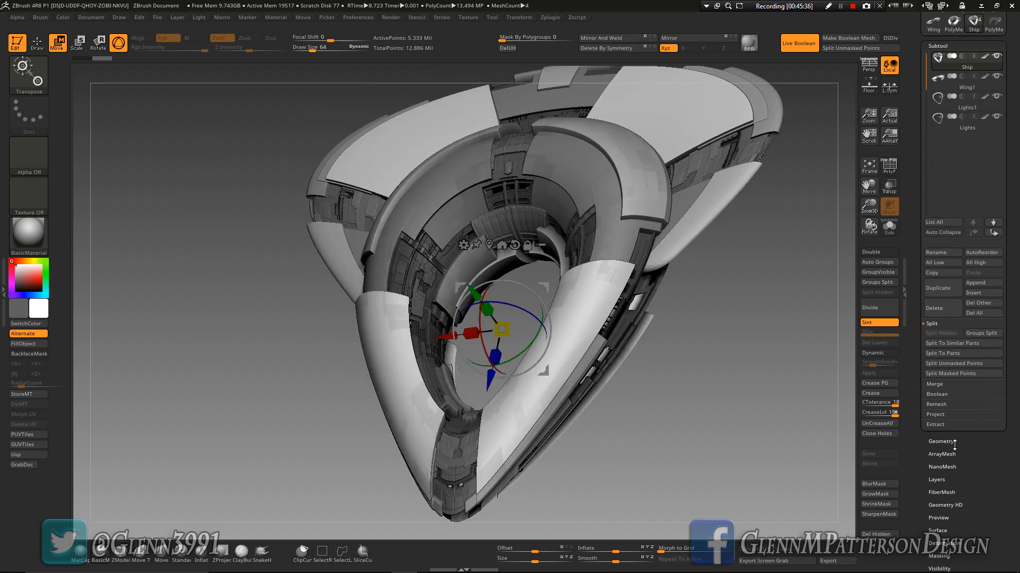
pyautogui.click(934, 384)
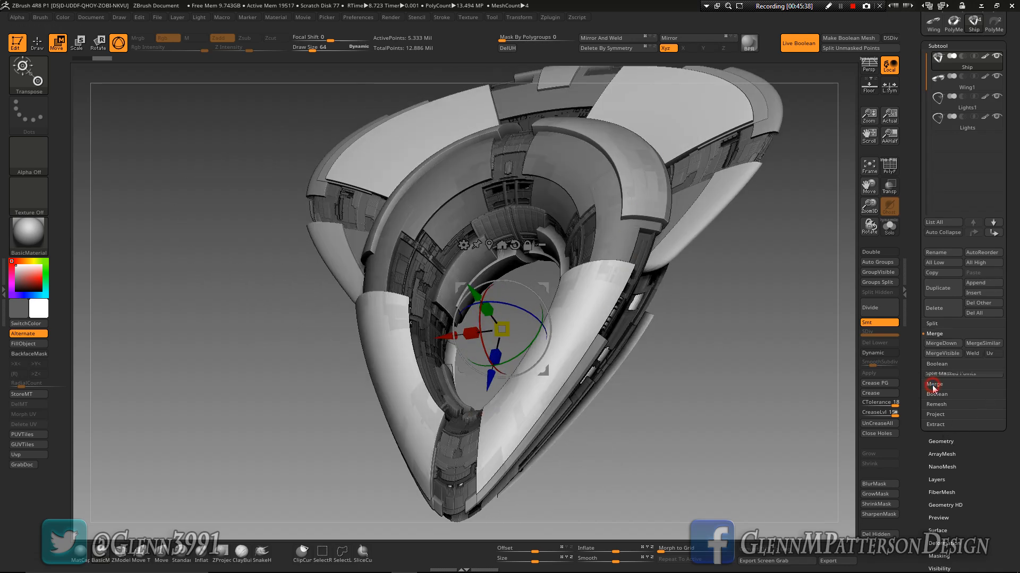
pyautogui.click(943, 344)
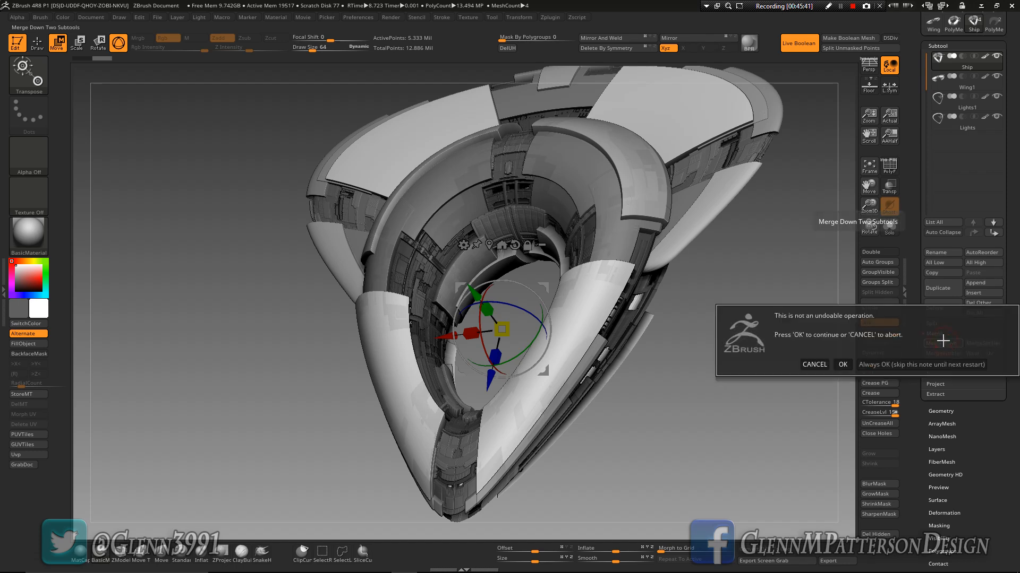
pyautogui.click(843, 365)
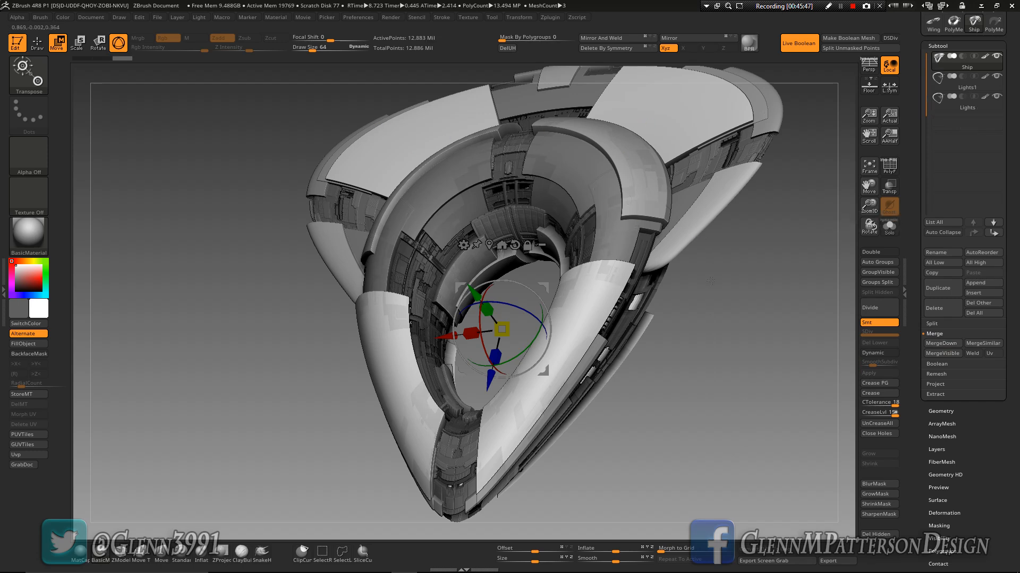
# - Turn off Live Boolean, open the external renderer settings with KeyShot enabled and send the ship to KeyShot with a BPR render
pyautogui.moveTo(992, 80)
pyautogui.click(797, 40)
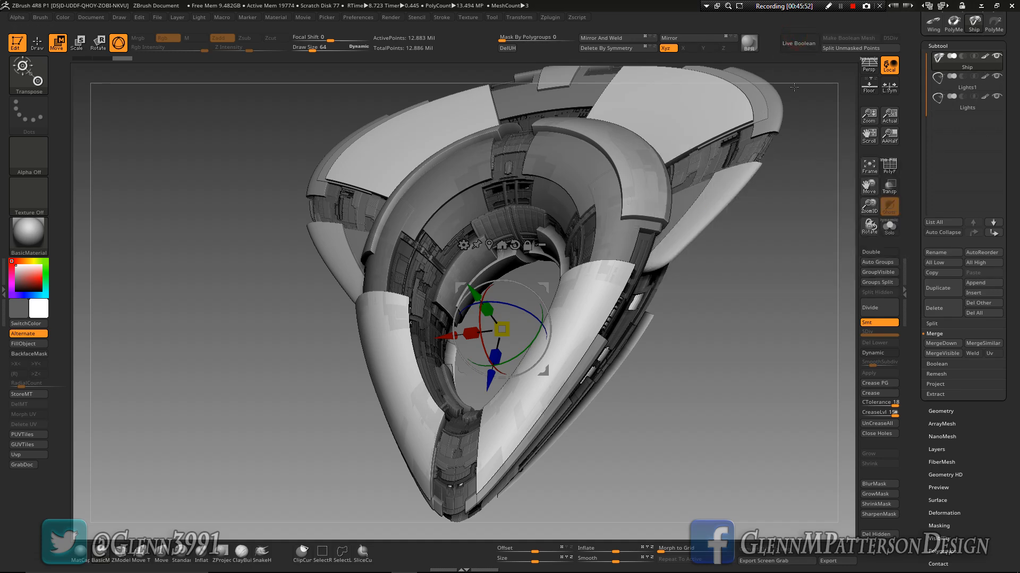
pyautogui.click(389, 17)
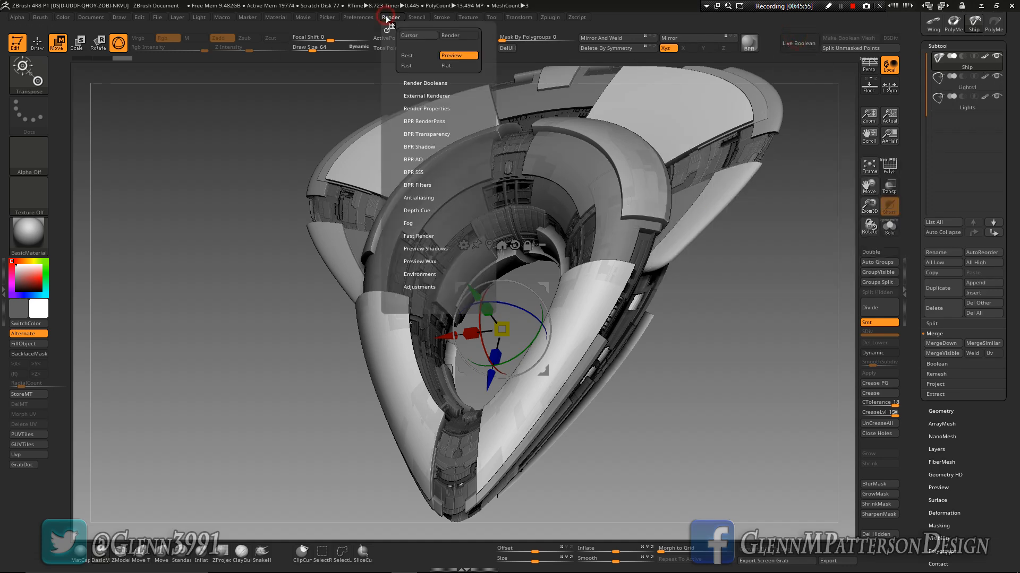
pyautogui.click(414, 83)
pyautogui.click(414, 83)
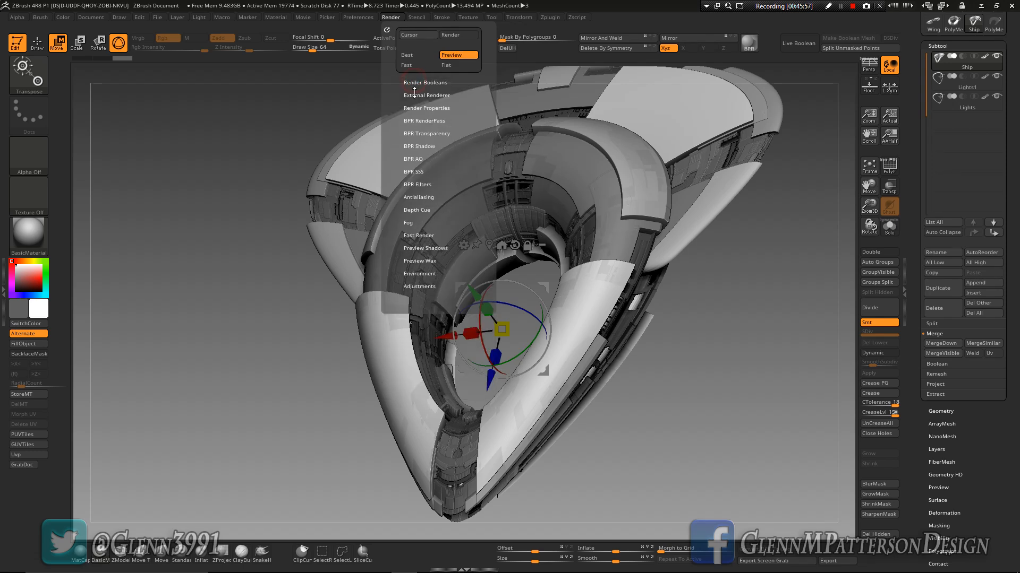
pyautogui.click(415, 95)
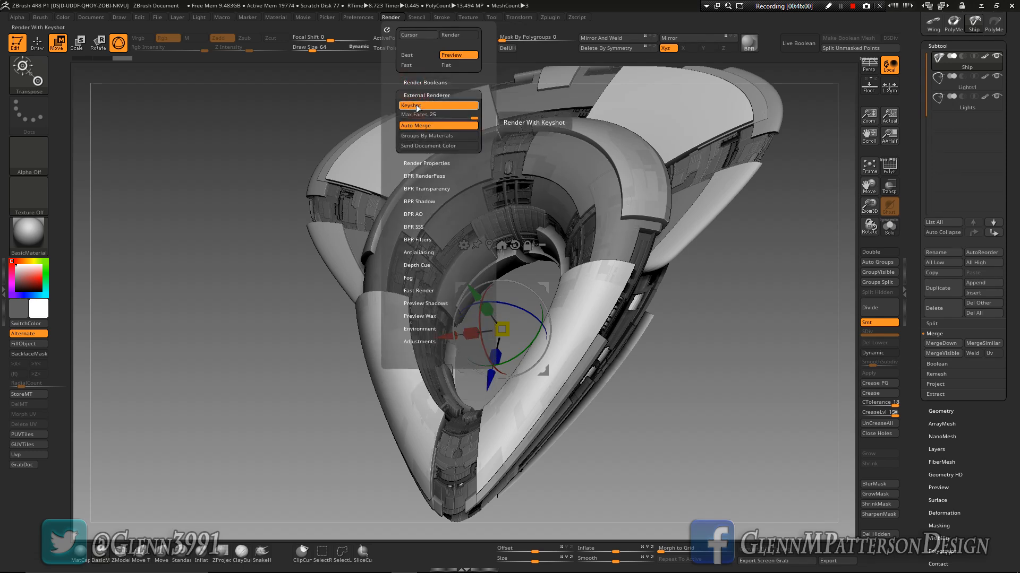
pyautogui.click(749, 47)
pyautogui.press('F9')
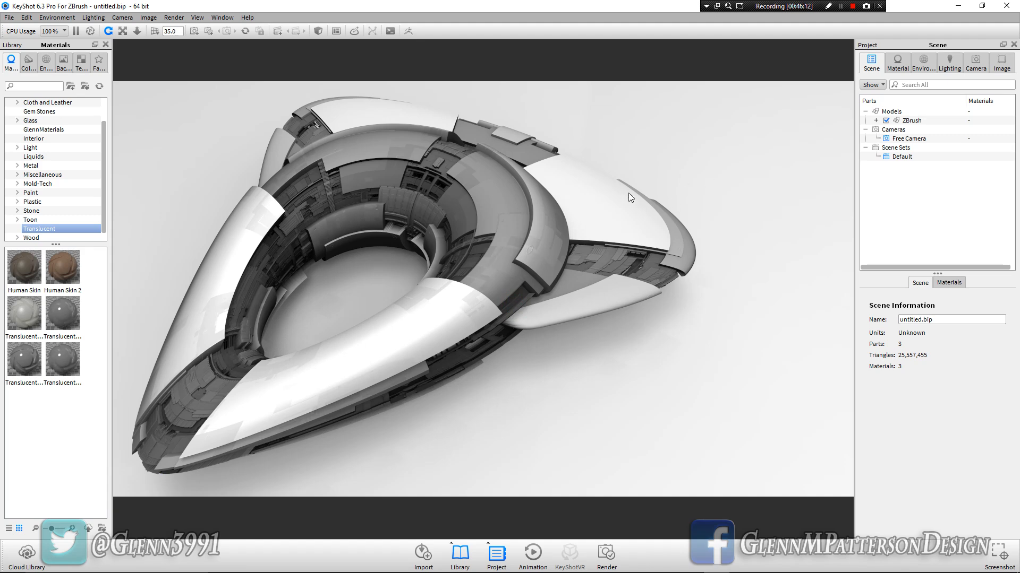
# - Unlink the materials of the imported ZBrush model group in the KeyShot scene
pyautogui.click(937, 121)
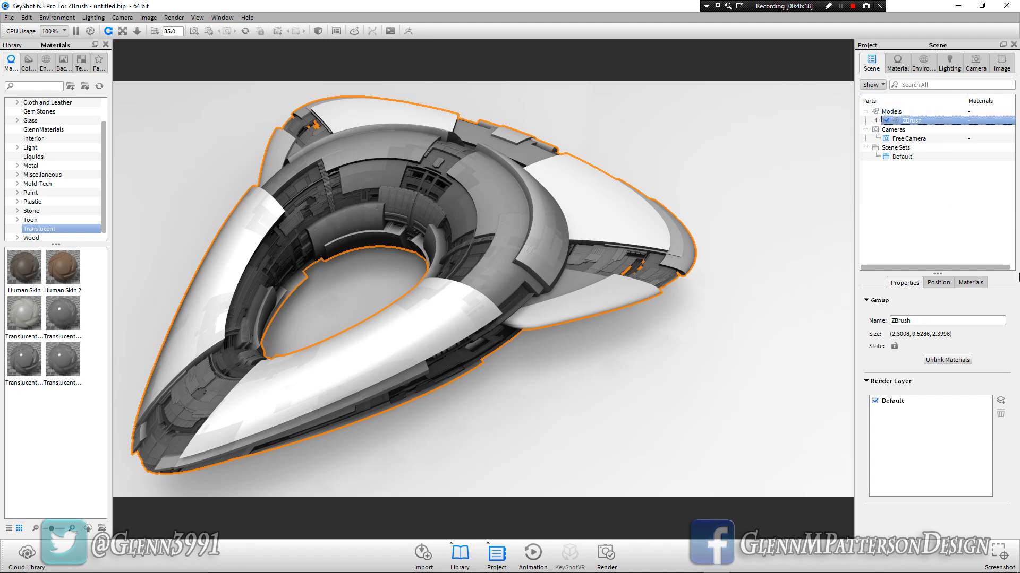
pyautogui.click(949, 361)
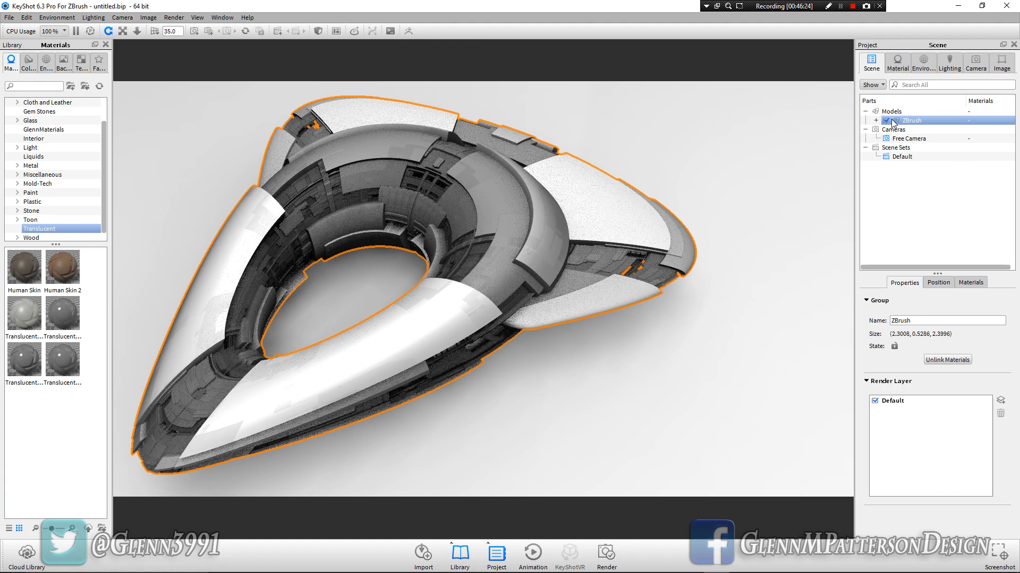
# - Open the ship material's Material Graph and spread the Texture Map and Advanced nodes far apart
pyautogui.doubleClick(624, 216)
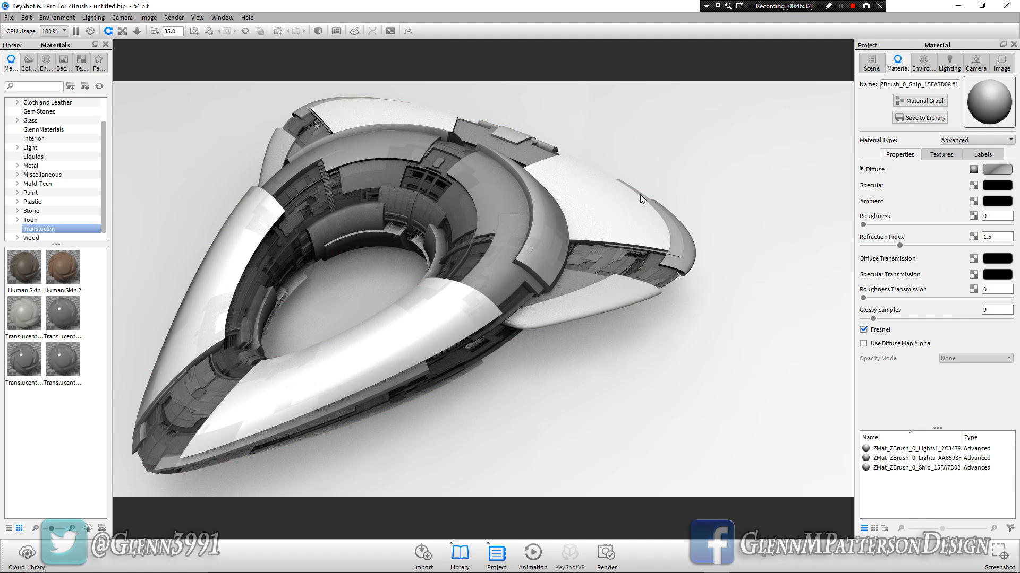
pyautogui.click(927, 102)
pyautogui.moveTo(516, 93); pyautogui.dragTo(645, 78)
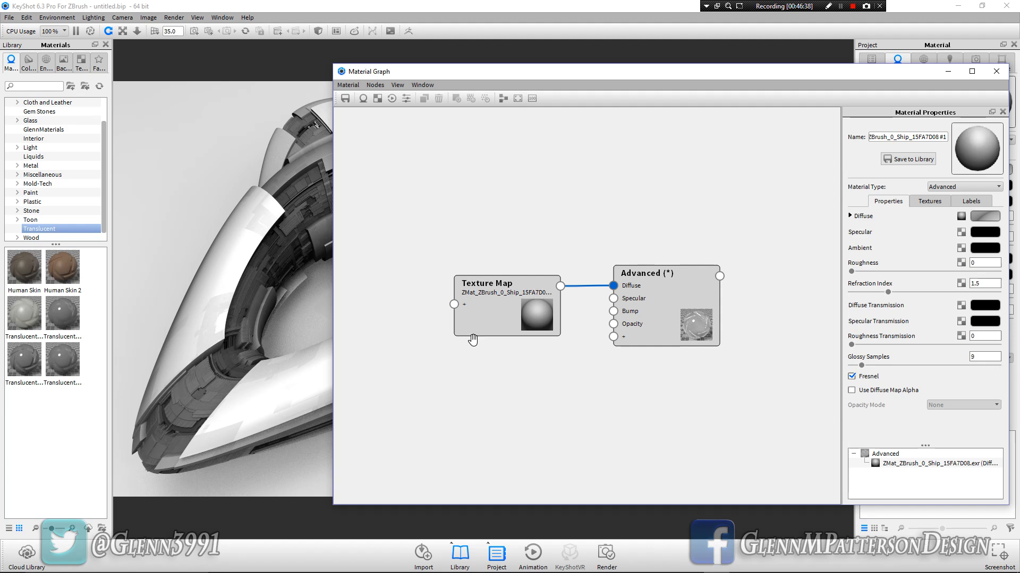
pyautogui.moveTo(663, 293); pyautogui.dragTo(773, 309)
pyautogui.moveTo(485, 319); pyautogui.dragTo(375, 186)
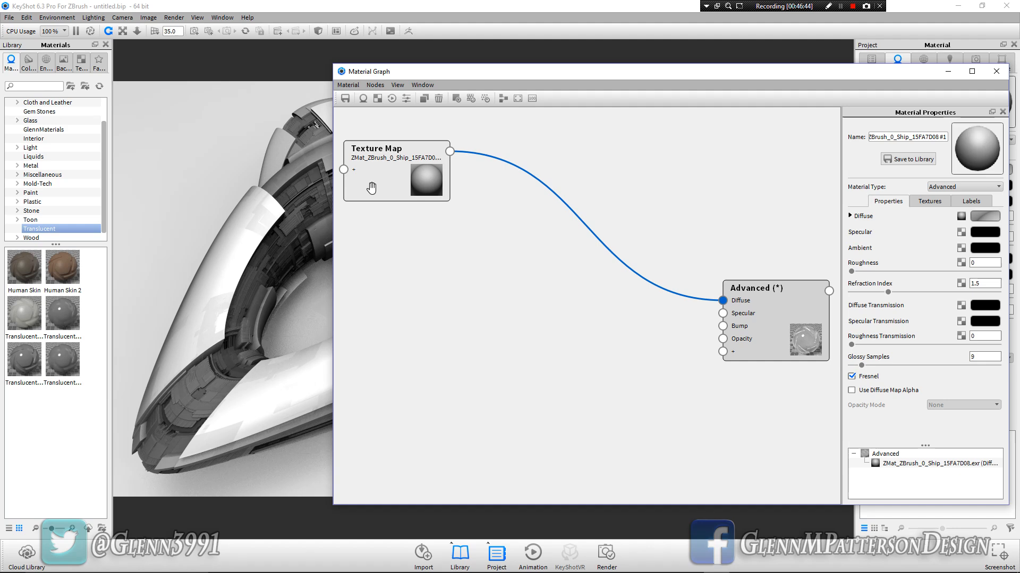
# - Duplicate the Texture Map node three times, stacking two copies beneath the original and placing the third well apart from them
pyautogui.rightClick(381, 189)
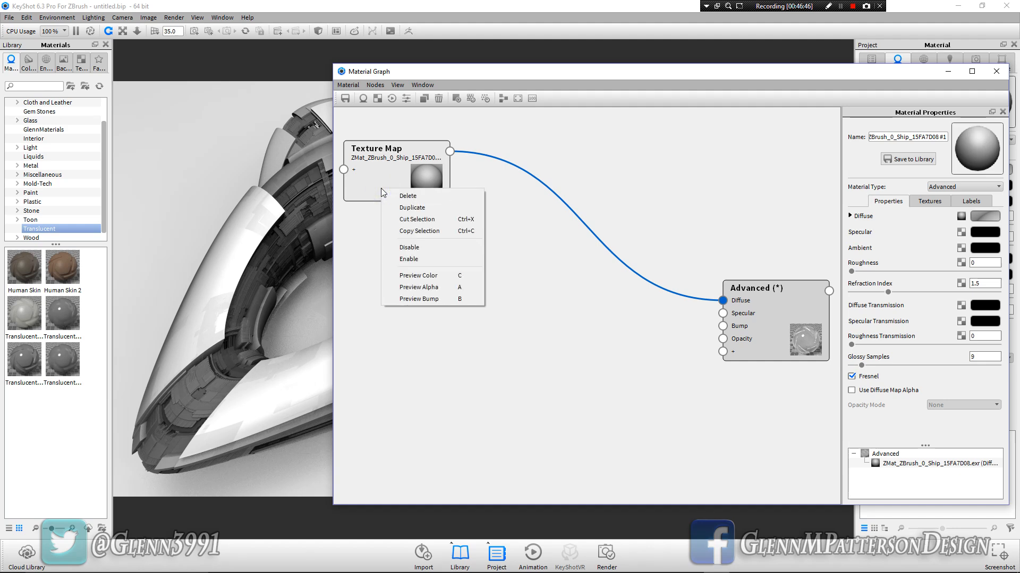
pyautogui.click(409, 207)
pyautogui.moveTo(404, 223); pyautogui.dragTo(371, 245)
pyautogui.rightClick(375, 250)
pyautogui.click(406, 271)
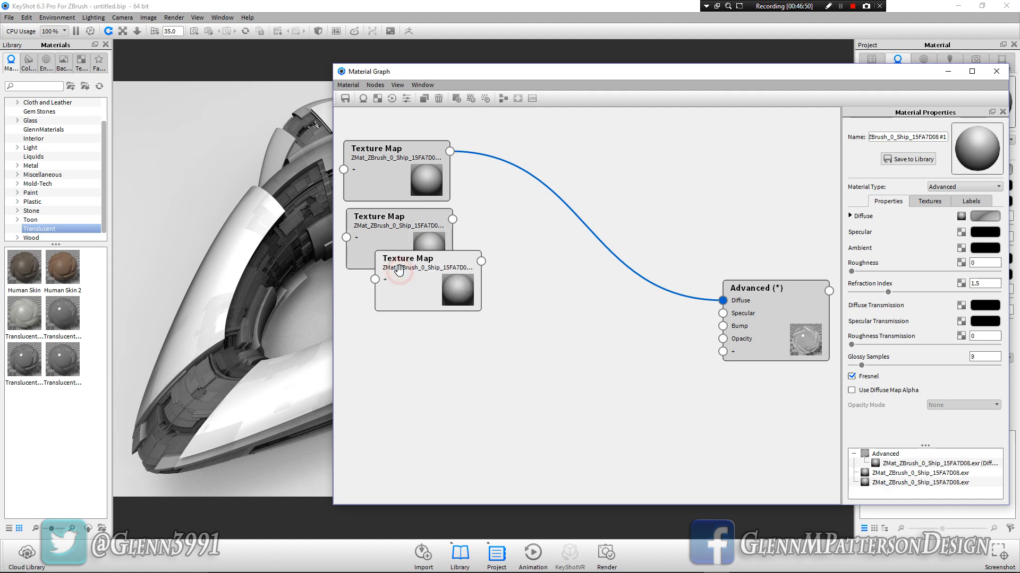
pyautogui.moveTo(400, 294); pyautogui.dragTo(376, 326)
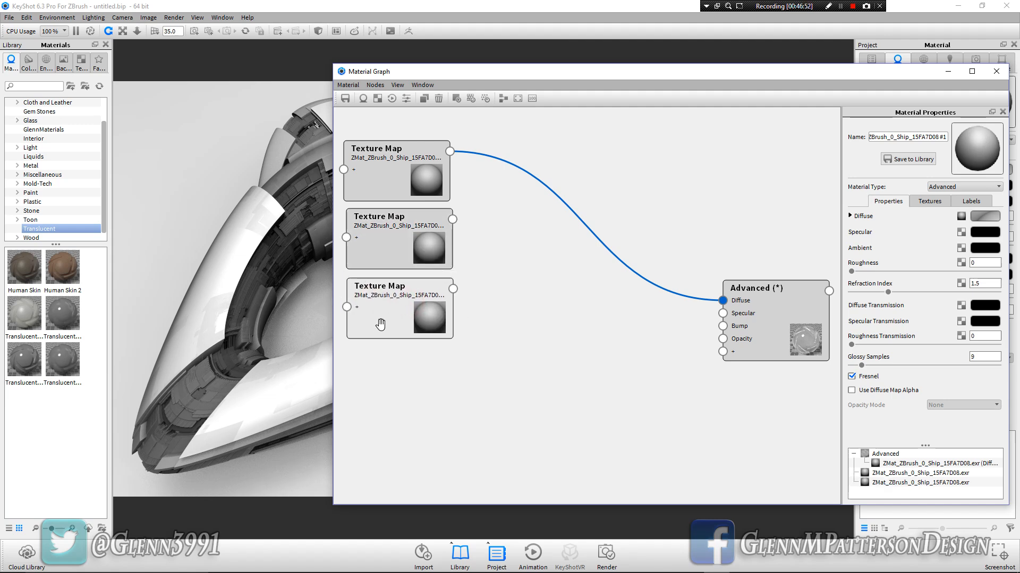
pyautogui.rightClick(378, 325)
pyautogui.click(407, 348)
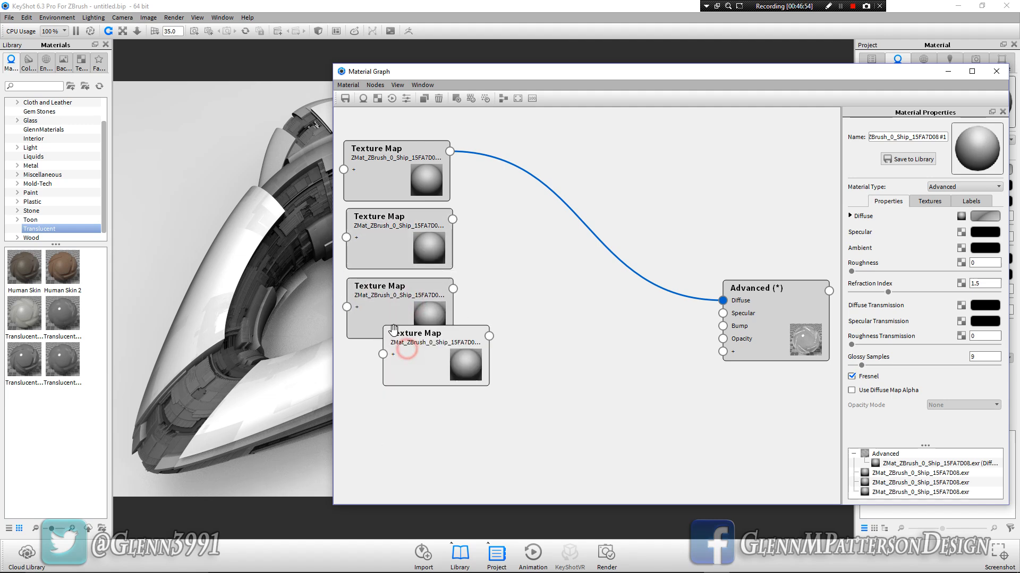
pyautogui.moveTo(412, 367); pyautogui.dragTo(569, 465)
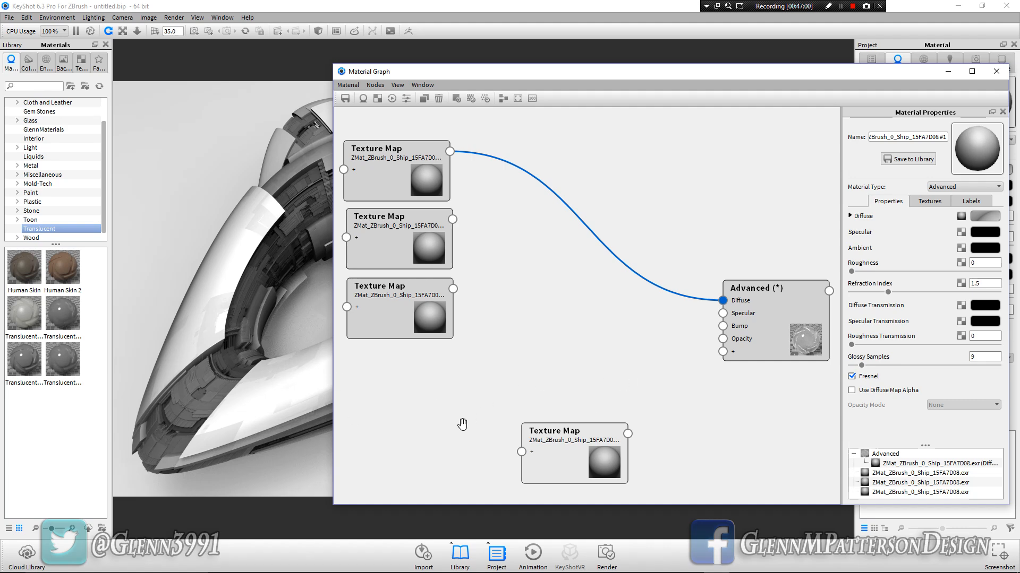
# - Add a Curvature texture node and connect it to the Advanced node's Diffuse input in place of the original Texture Map
pyautogui.rightClick(552, 278)
pyautogui.moveTo(606, 352)
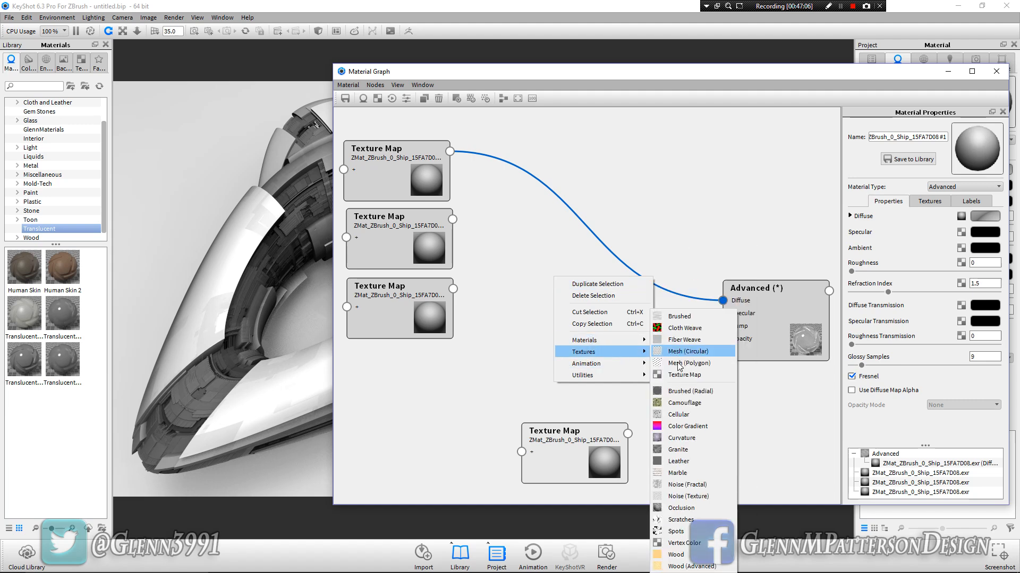
pyautogui.click(683, 438)
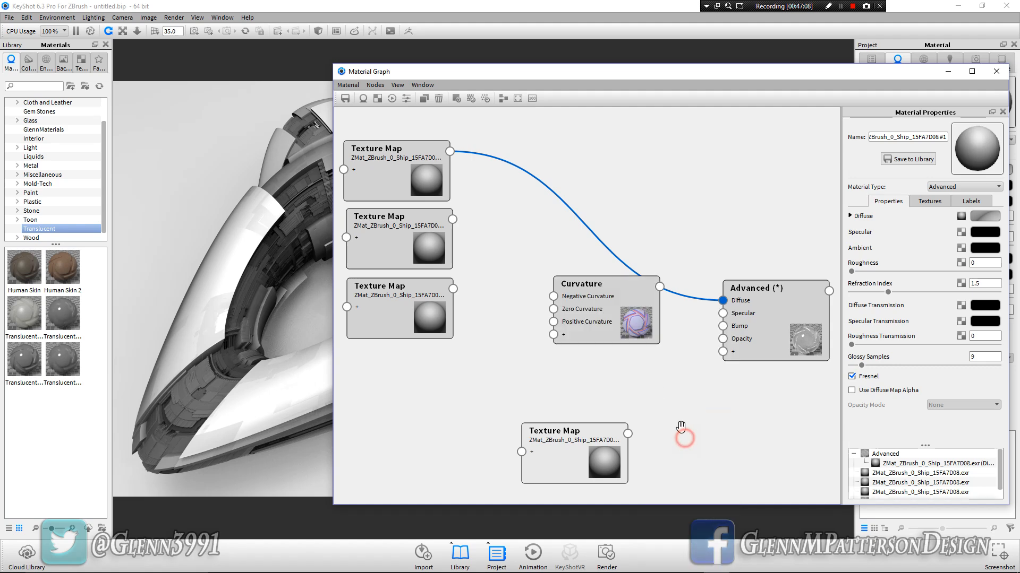
pyautogui.moveTo(582, 284); pyautogui.dragTo(563, 292)
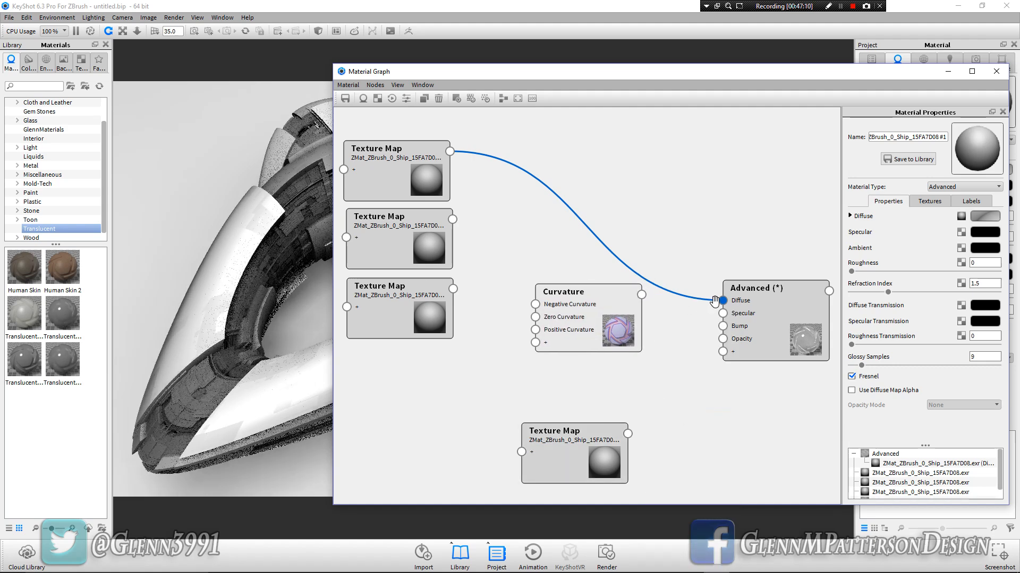
pyautogui.moveTo(714, 301); pyautogui.dragTo(656, 244)
pyautogui.moveTo(641, 296); pyautogui.dragTo(722, 305)
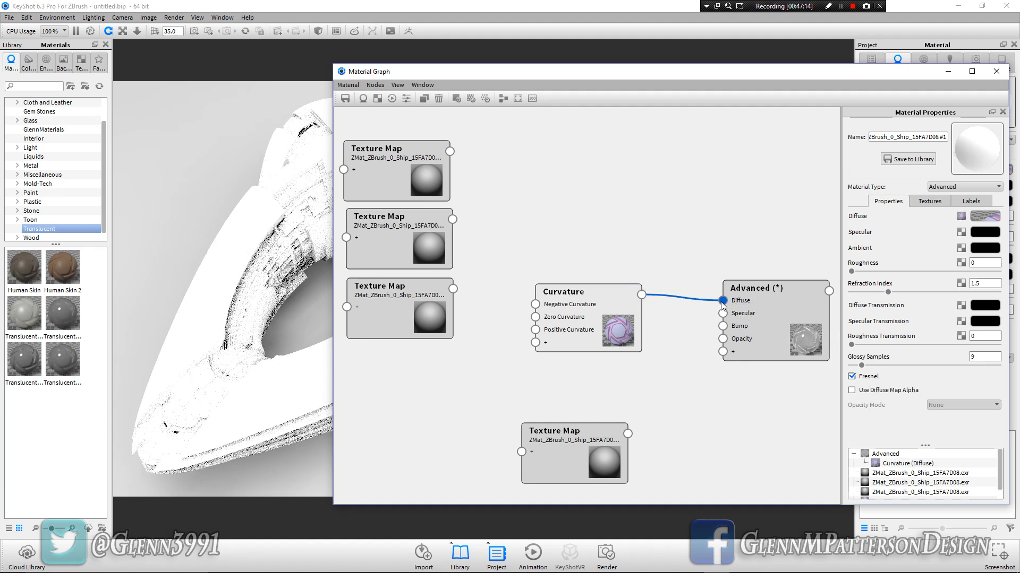
pyautogui.moveTo(584, 317); pyautogui.dragTo(622, 315)
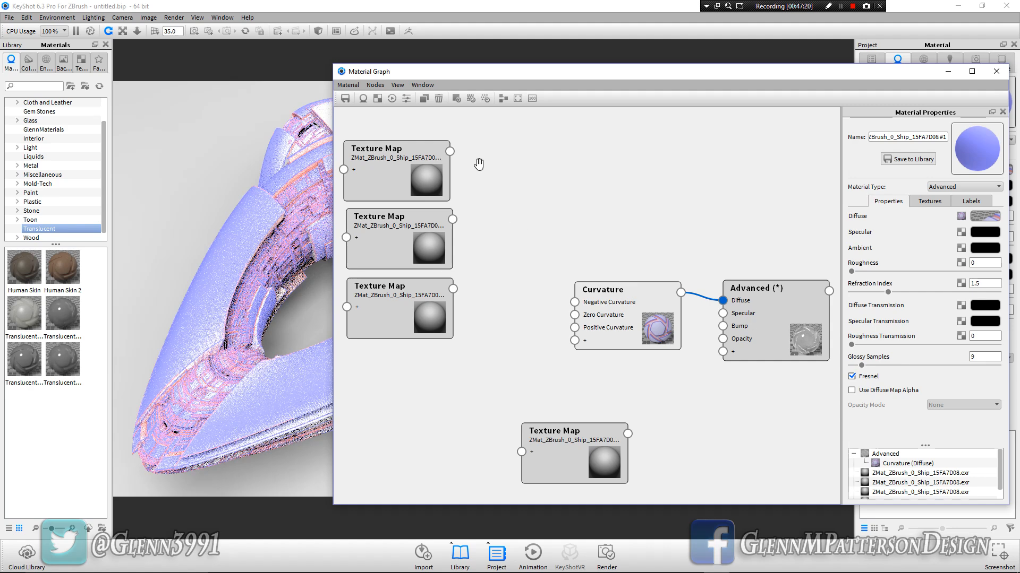
# - Connect the three stacked Texture Maps, in order, to the Curvature node's Negative, Zero and Positive Curvature inputs
pyautogui.moveTo(449, 151); pyautogui.dragTo(576, 303)
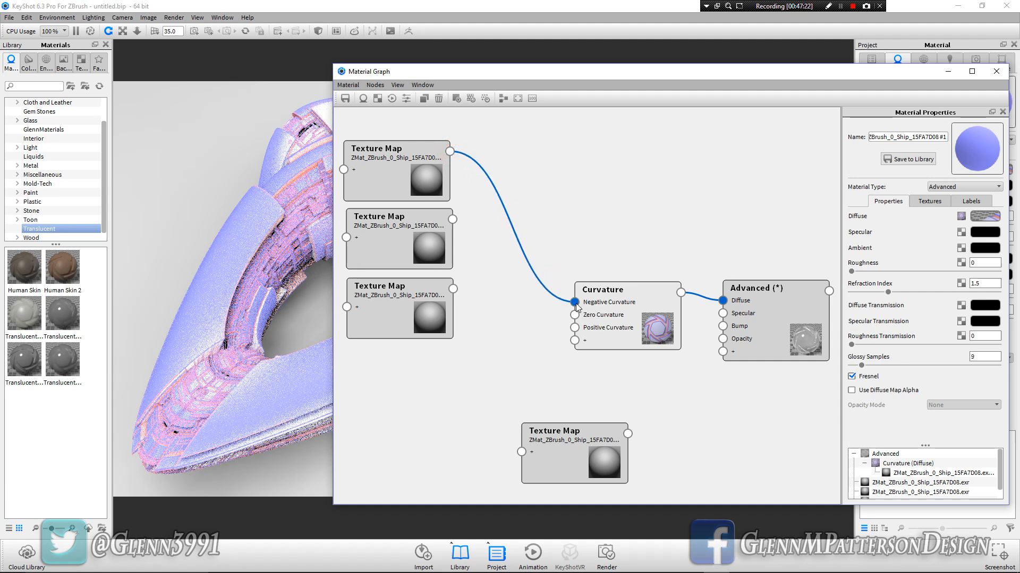
pyautogui.moveTo(452, 219); pyautogui.dragTo(575, 316)
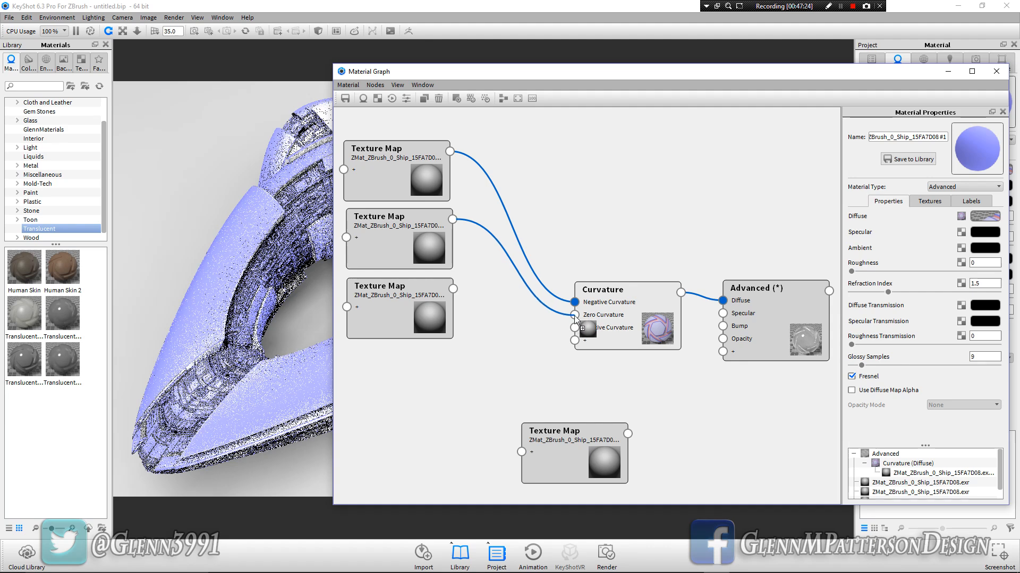
pyautogui.moveTo(452, 289); pyautogui.dragTo(574, 328)
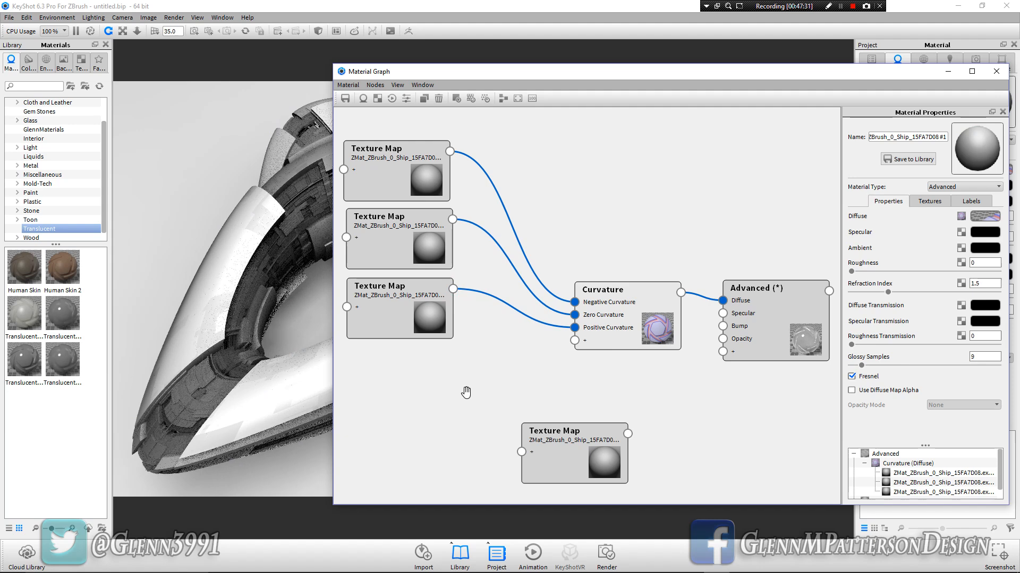
# - Set the Curvature node's Cutoff to 5 and its Radius to 20
pyautogui.click(622, 314)
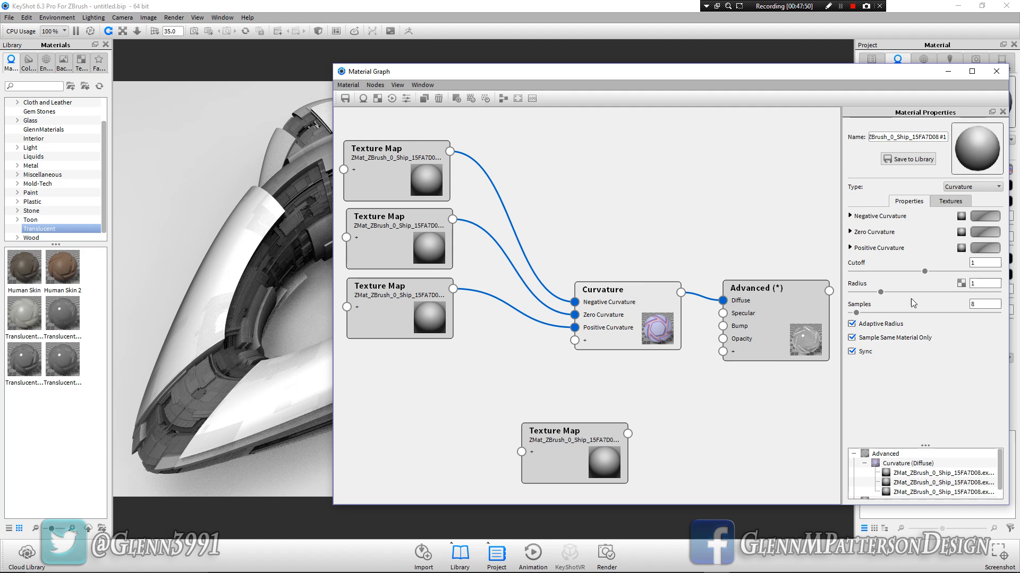
pyautogui.doubleClick(985, 266)
pyautogui.write('5')
pyautogui.press('Return')
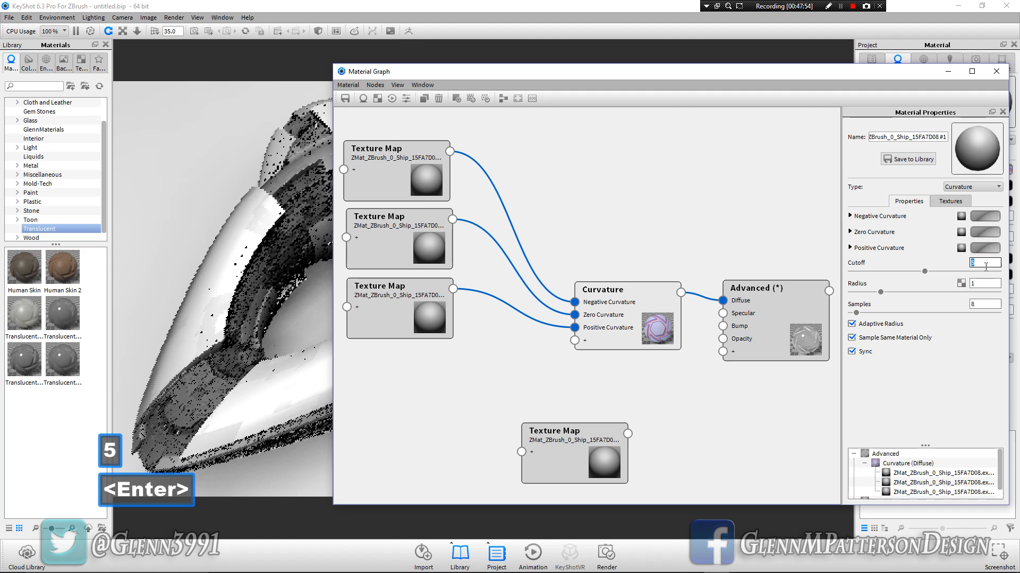
pyautogui.doubleClick(985, 283)
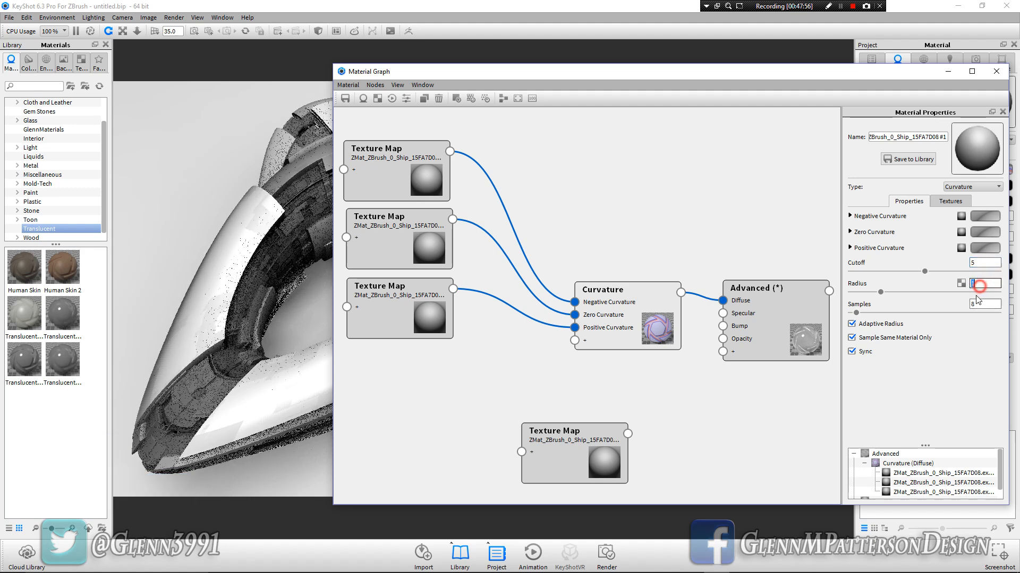
pyautogui.write('20')
pyautogui.press('Return')
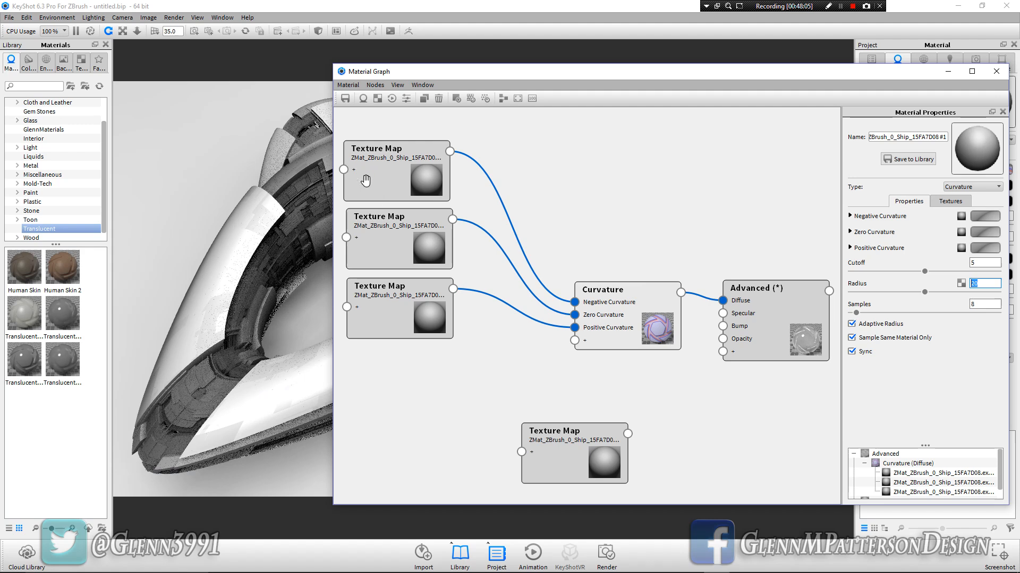
# - Lower the brightness of the Negative Curvature texture map to 0.075 and of the Zero Curvature map to 0.415
pyautogui.click(376, 182)
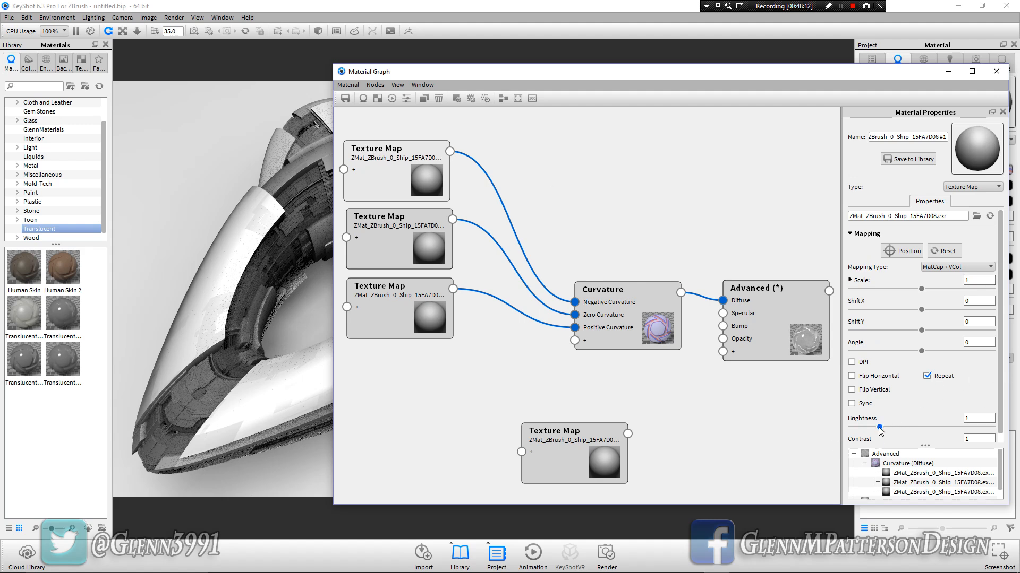
pyautogui.moveTo(881, 431); pyautogui.dragTo(853, 431)
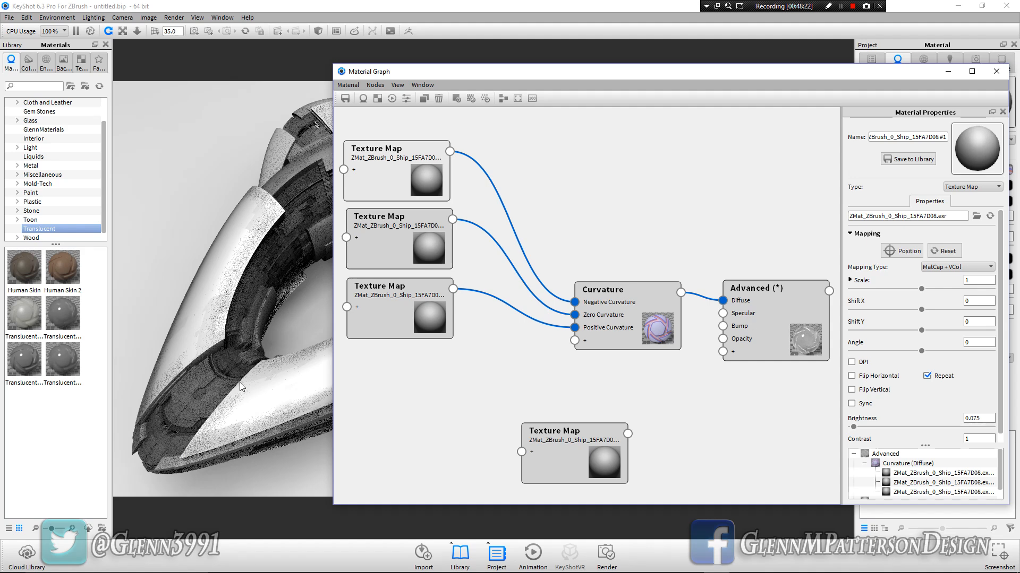
pyautogui.click(392, 251)
pyautogui.moveTo(853, 427)
pyautogui.mouseDown()
pyautogui.moveTo(879, 427)
pyautogui.moveTo(863, 427)
pyautogui.mouseUp()
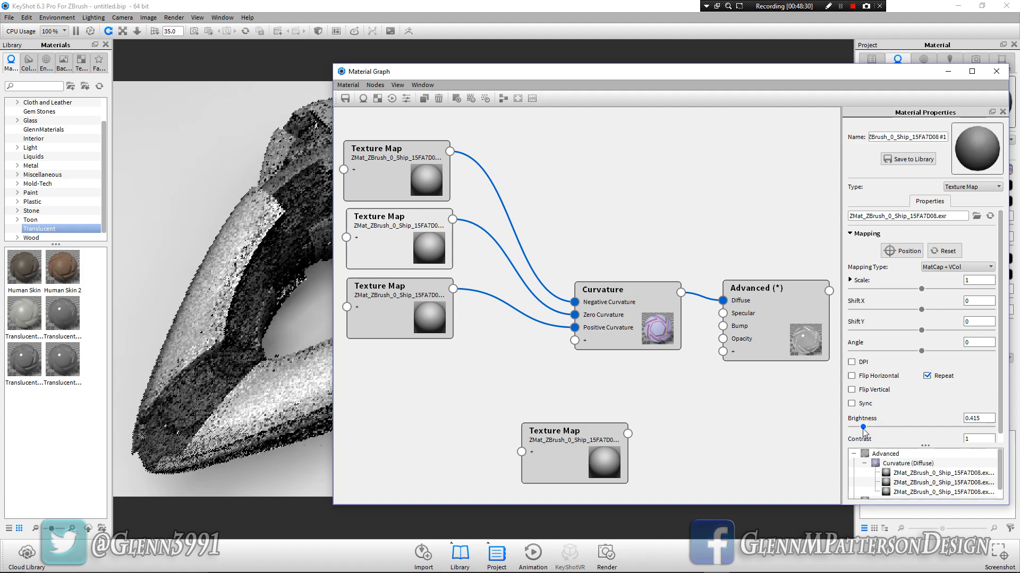
# - Set the brightness of the Texture Map feeding Positive Curvature to 0.91
pyautogui.click(393, 245)
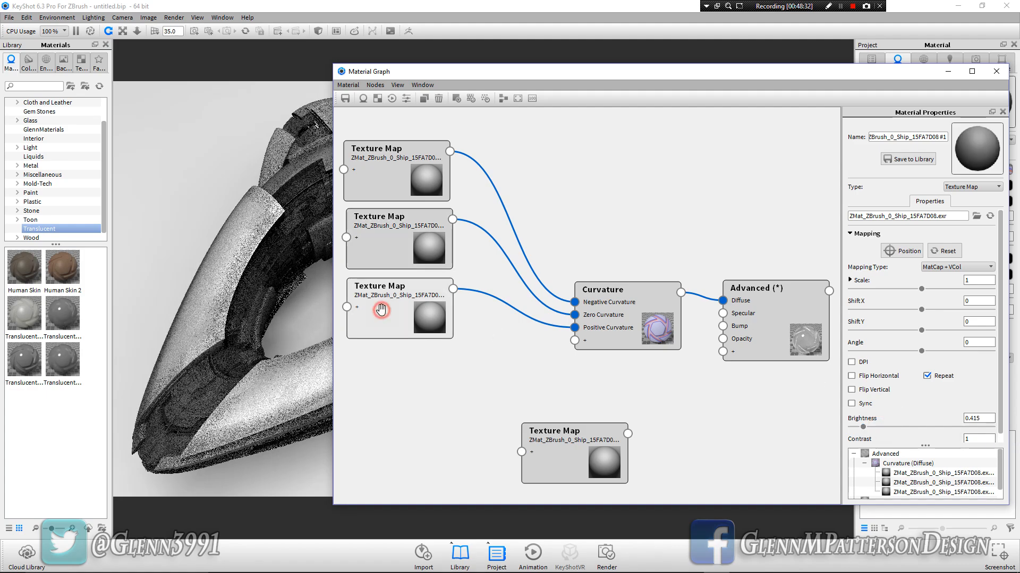
pyautogui.click(879, 427)
pyautogui.moveTo(899, 432); pyautogui.dragTo(879, 432)
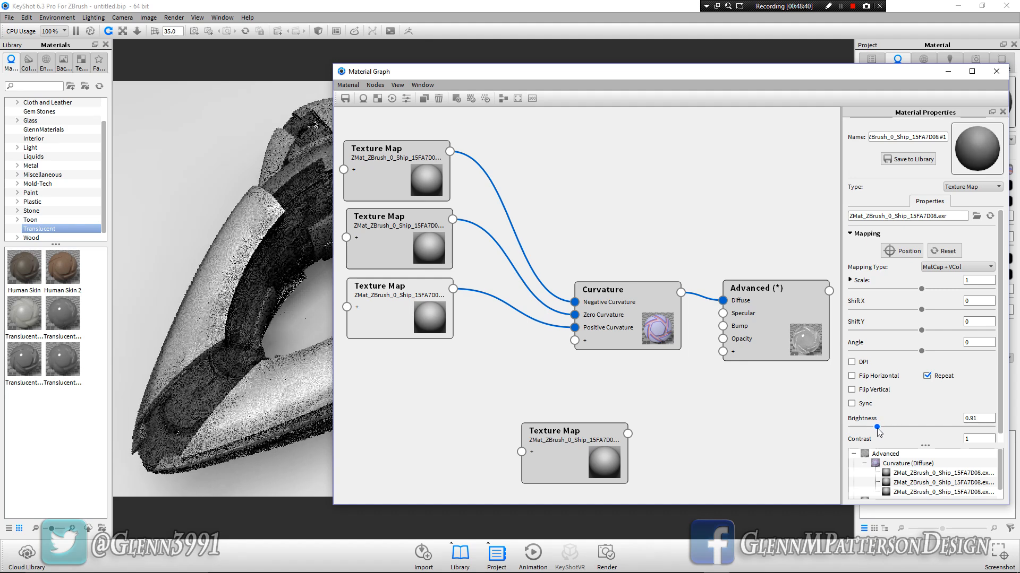
# - Refine the Negative Curvature texture map to a brightness of 0.0584 and a contrast of 1.65
pyautogui.click(388, 184)
pyautogui.moveTo(905, 431); pyautogui.dragTo(891, 432)
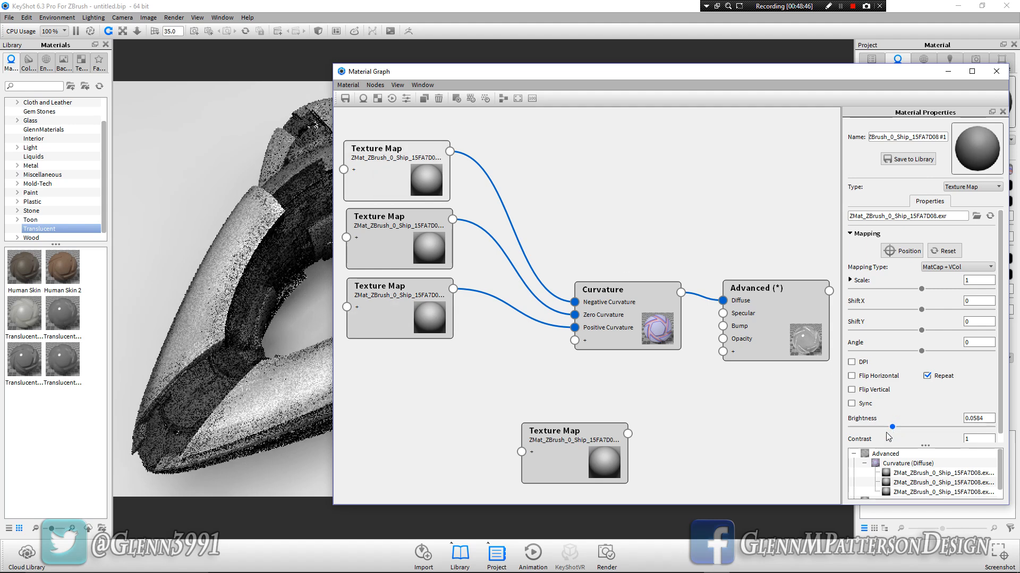
pyautogui.scroll(-1, 898, 422)
pyautogui.moveTo(880, 440); pyautogui.dragTo(897, 440)
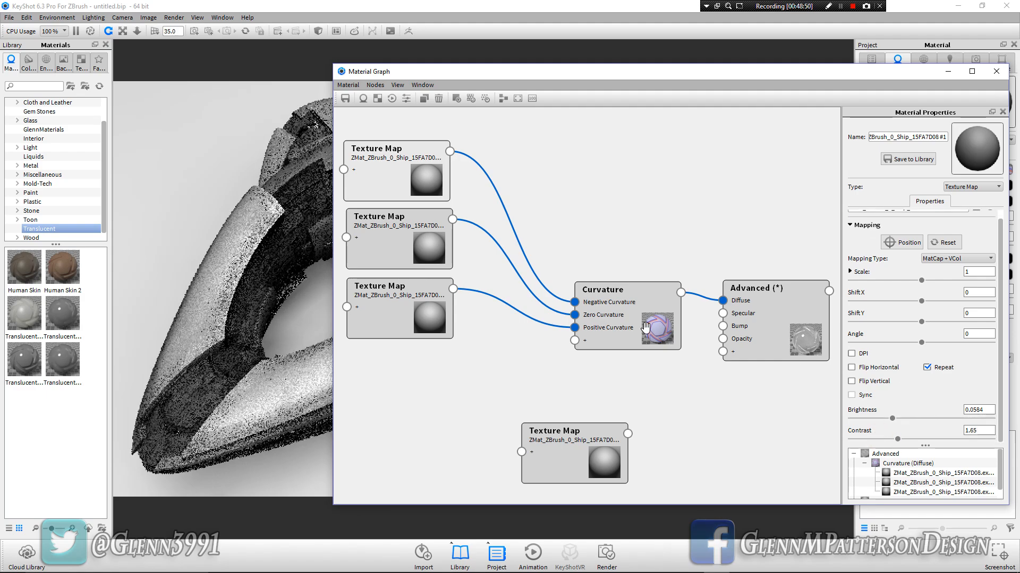
# - Change the ship material's type from Advanced to Metallic Paint and space its node away from the Curvature node
pyautogui.moveTo(468, 72); pyautogui.dragTo(401, 63)
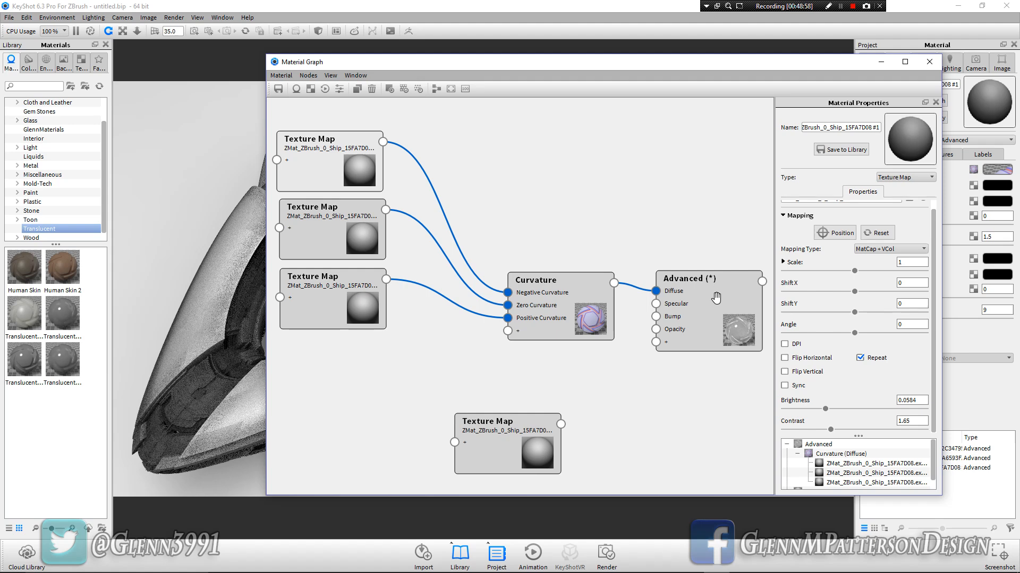
pyautogui.click(716, 299)
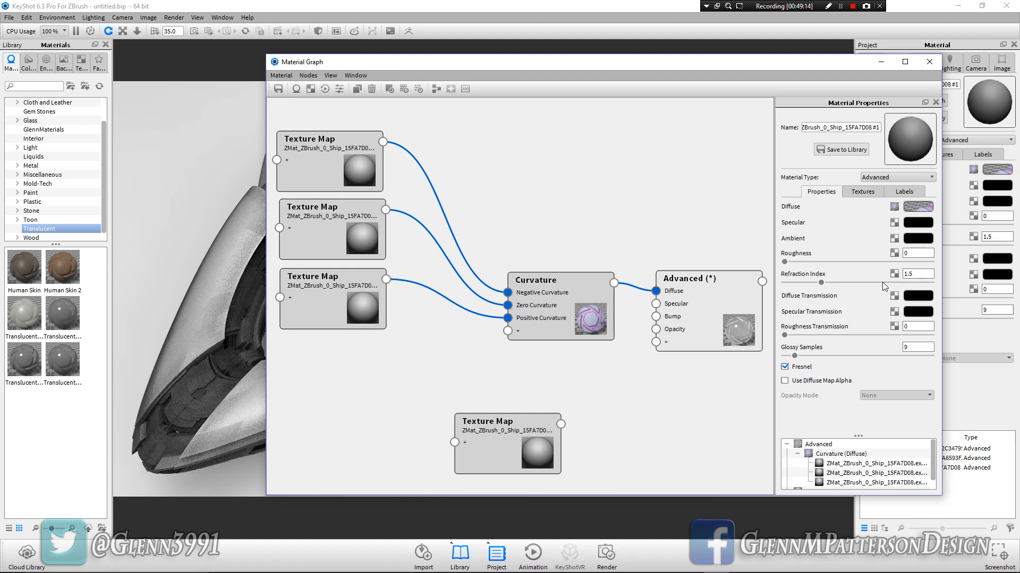
pyautogui.click(896, 177)
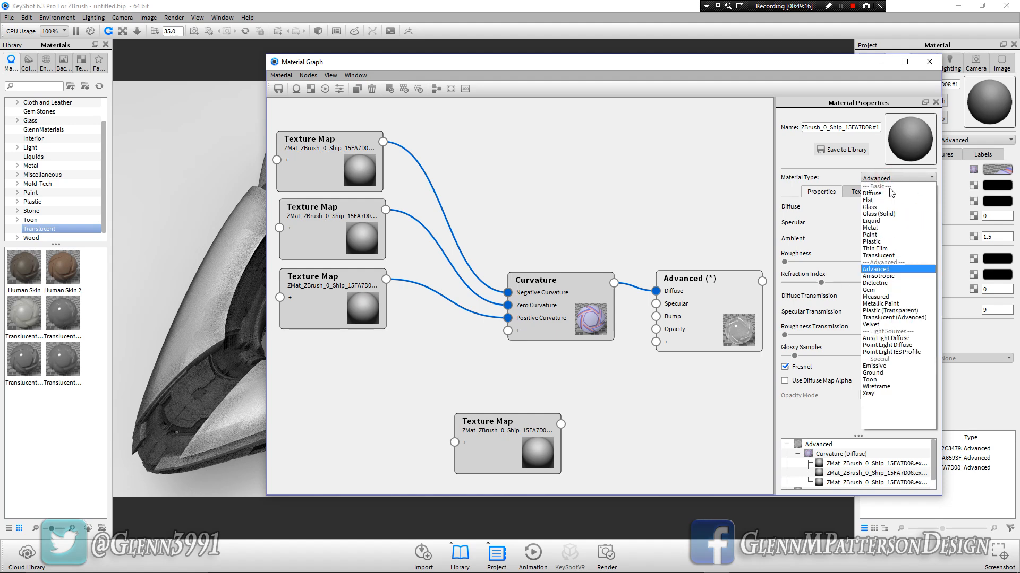
pyautogui.click(886, 303)
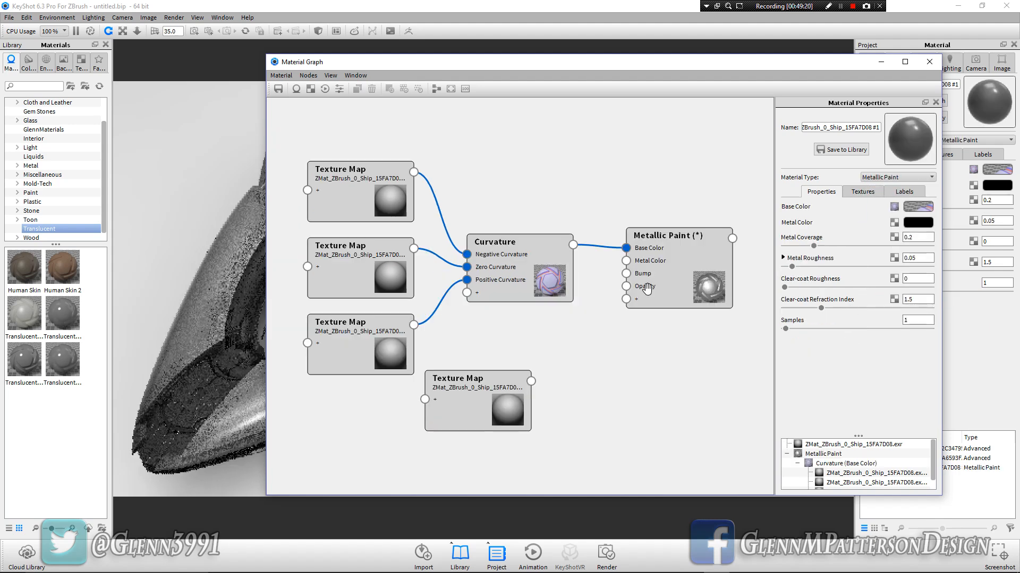
pyautogui.moveTo(666, 285); pyautogui.dragTo(678, 294)
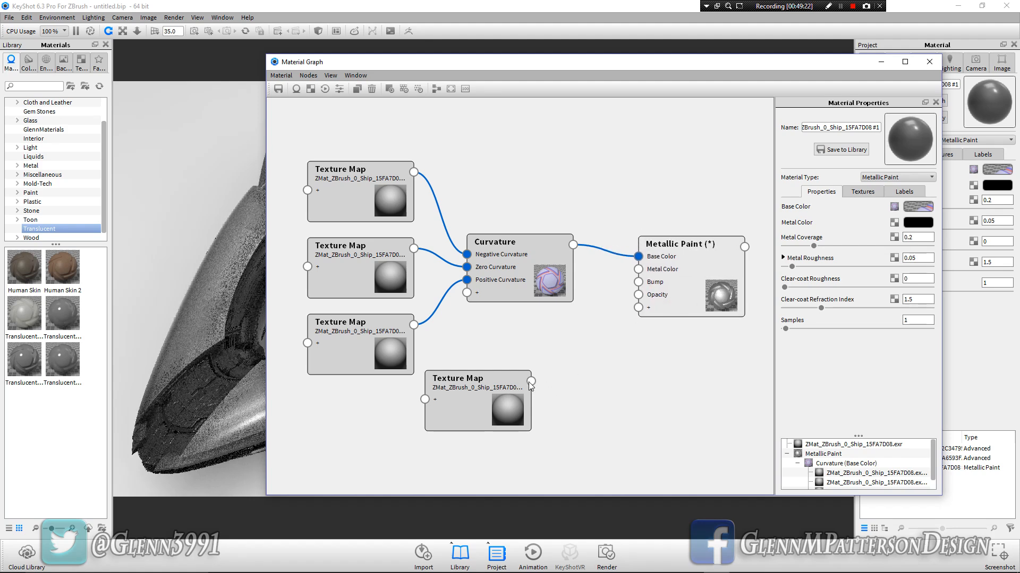
# - Connect the spare Texture Map to both the Metal Roughness and Clear-coat Roughness inputs of the Metallic Paint node
pyautogui.moveTo(487, 392)
pyautogui.mouseDown()
pyautogui.moveTo(519, 422)
pyautogui.moveTo(639, 309)
pyautogui.mouseUp()
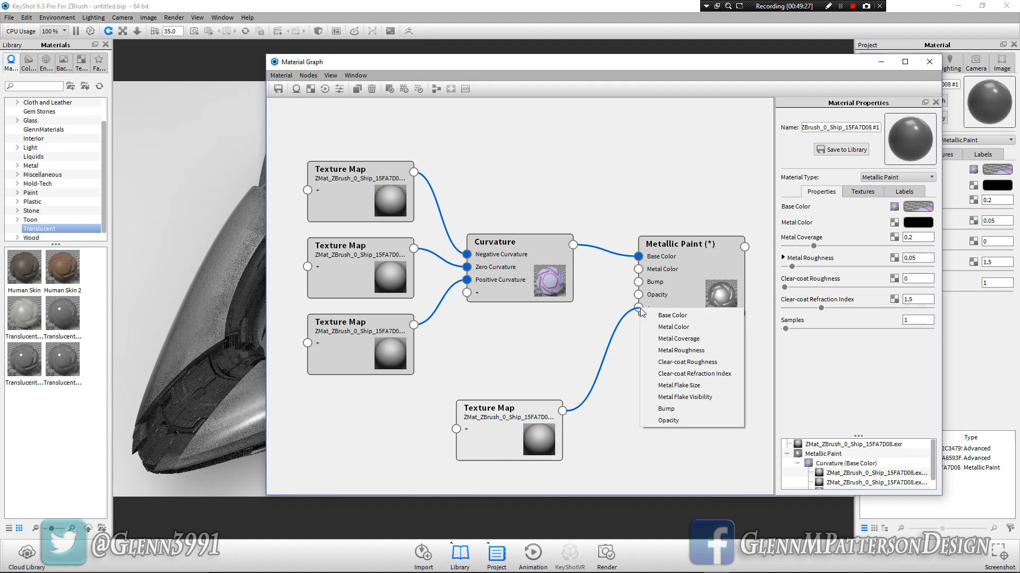
pyautogui.click(664, 351)
pyautogui.moveTo(563, 411)
pyautogui.mouseDown()
pyautogui.moveTo(619, 412)
pyautogui.moveTo(638, 320)
pyautogui.mouseUp()
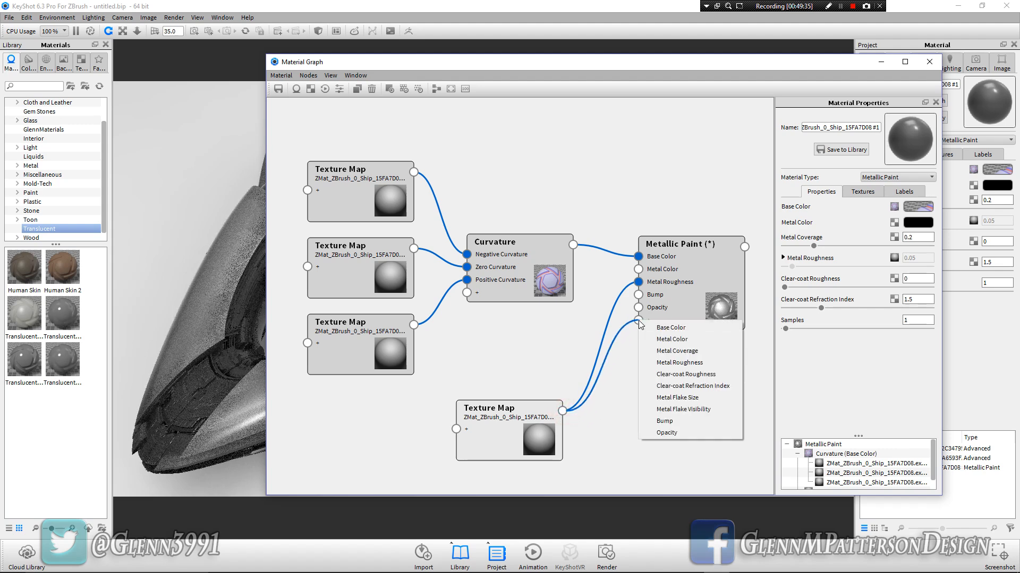
pyautogui.click(657, 376)
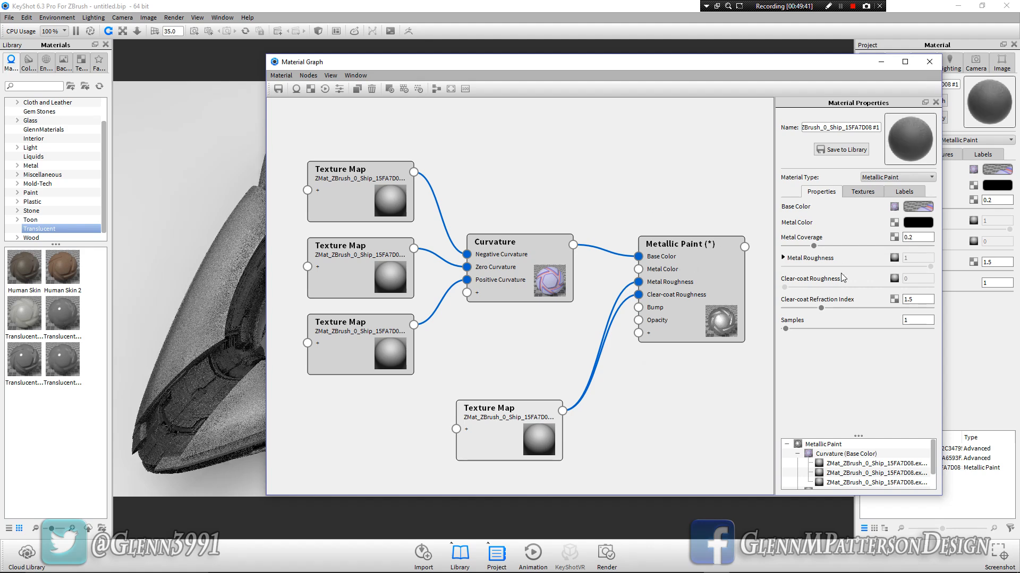
# - Set the Metallic Paint's Clear-coat Refraction Index to 1.2
pyautogui.doubleClick(919, 300)
pyautogui.write('2')
pyautogui.press('Return')
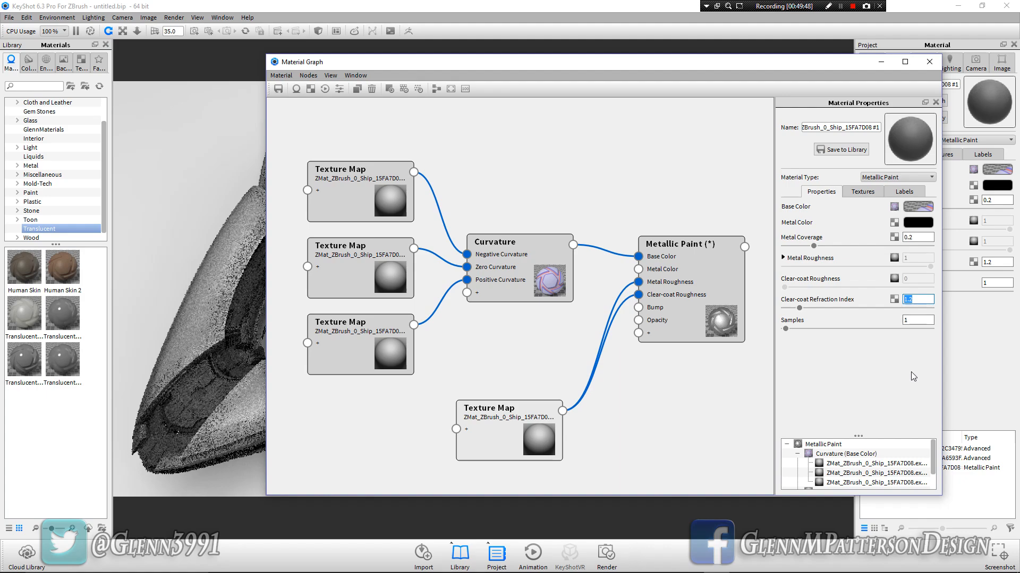
# - Arrange the Material Graph window side by side with the main KeyShot window
pyautogui.moveTo(777, 70); pyautogui.dragTo(1016, 76)
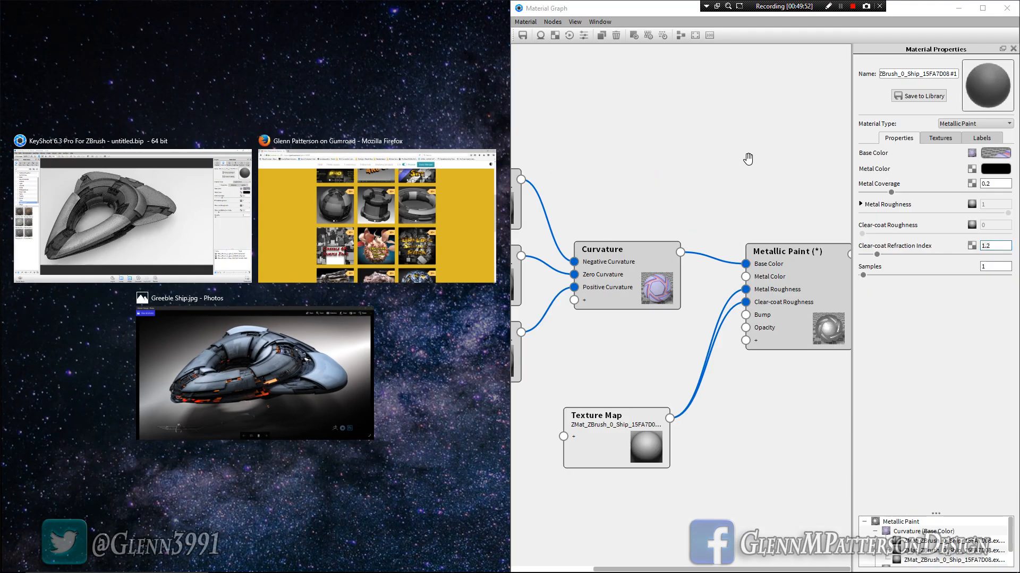
pyautogui.click(169, 222)
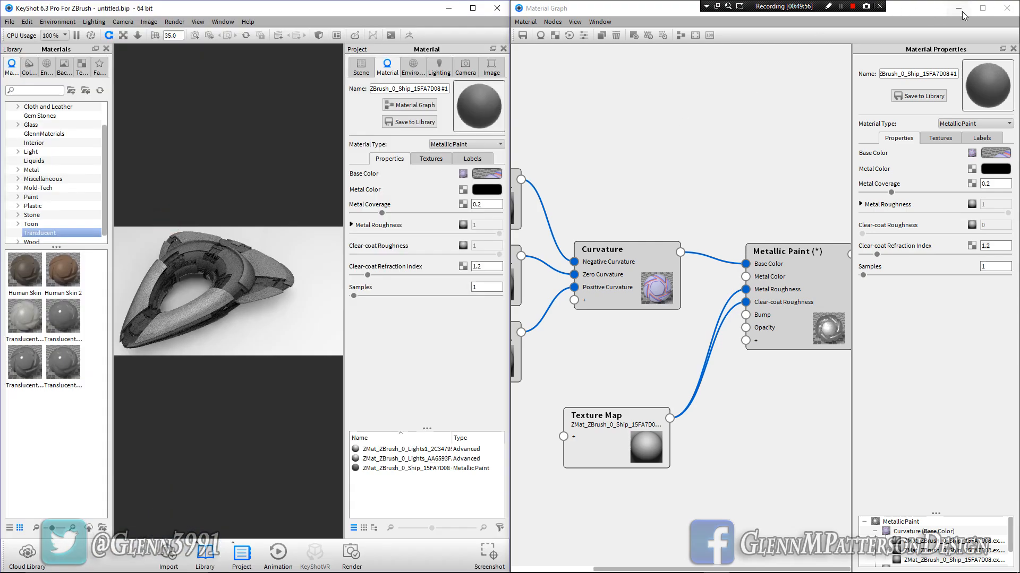
# - Maximize the main KeyShot window and close the Material Graph to return to the full render view of the ship
pyautogui.click(472, 8)
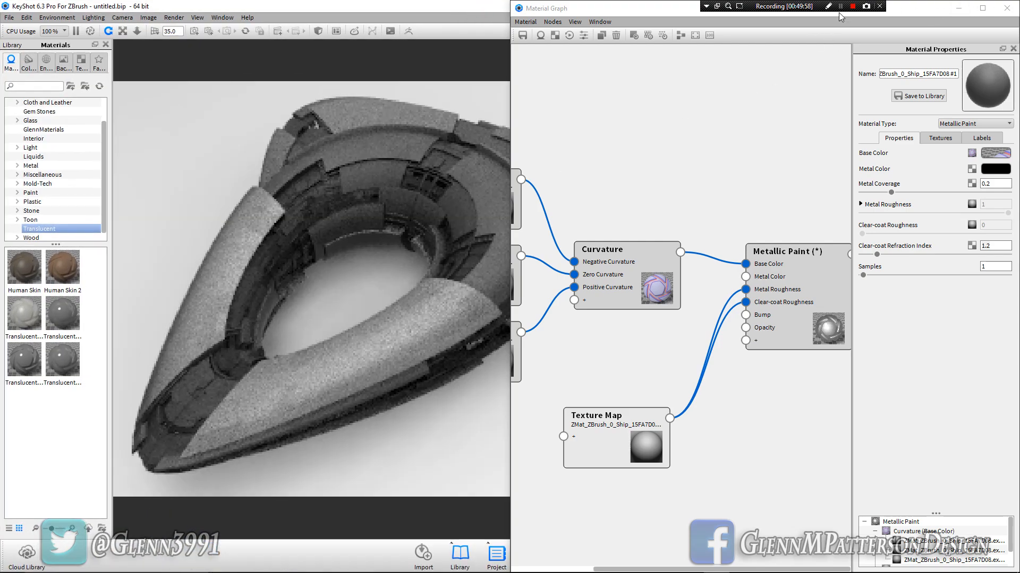
pyautogui.moveTo(919, 15); pyautogui.dragTo(885, 123)
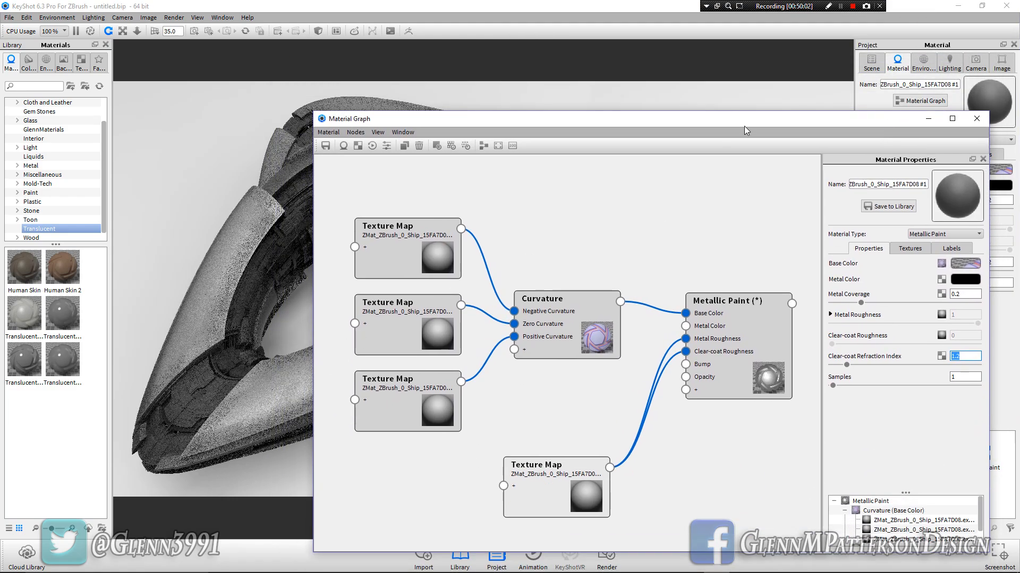
pyautogui.click(770, 95)
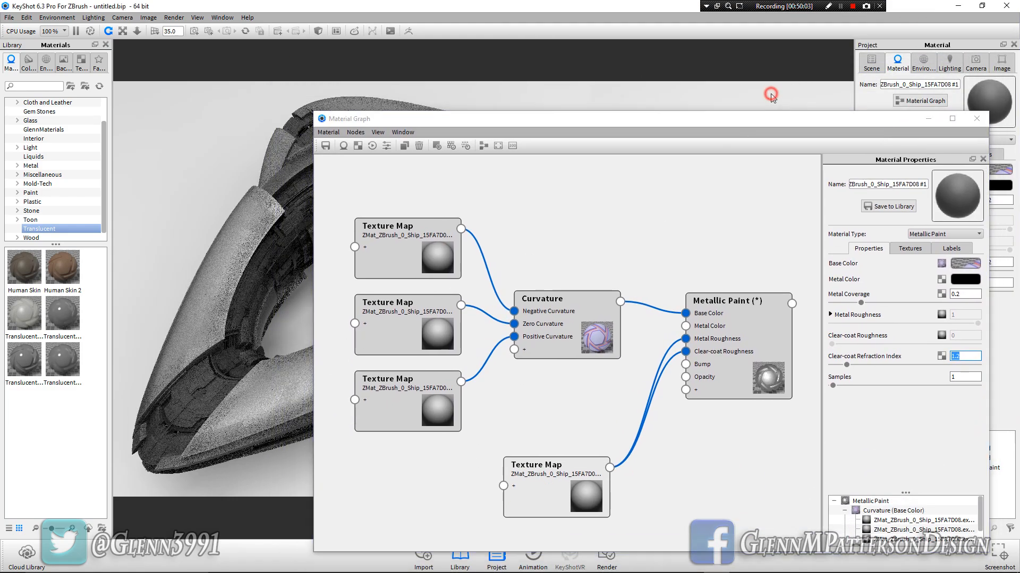
pyautogui.click(971, 118)
pyautogui.moveTo(532, 385); pyautogui.dragTo(565, 384)
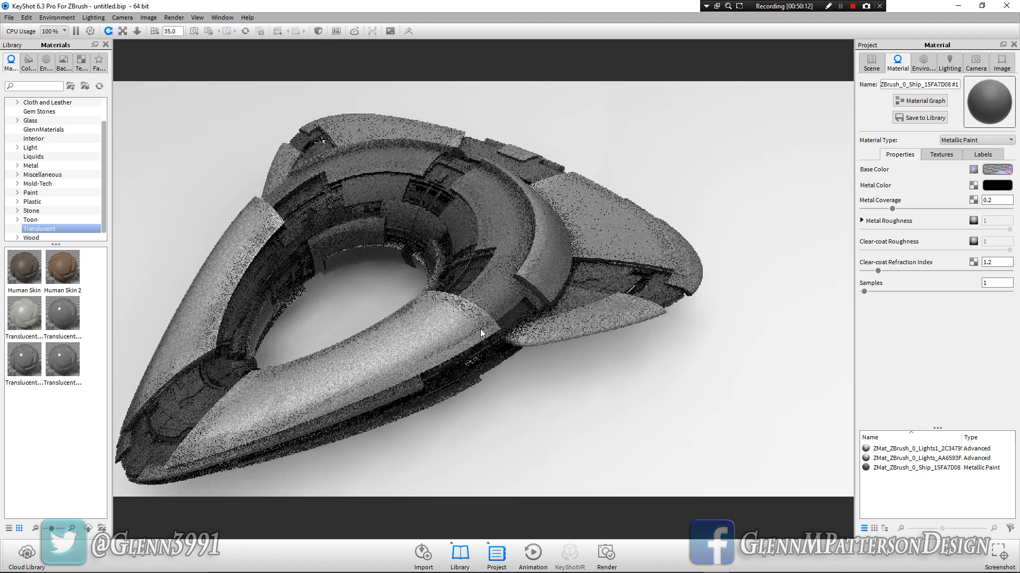
pyautogui.moveTo(492, 279); pyautogui.dragTo(591, 267)
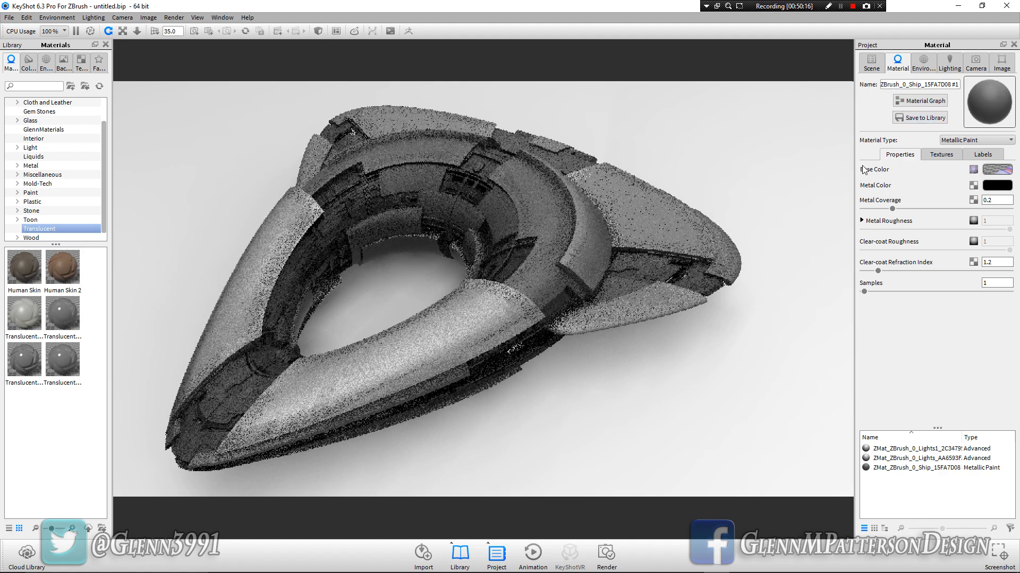
# - Change the material type of the ZBrush_0_Lights1 part from Advanced to Area Light Diffuse
pyautogui.click(866, 68)
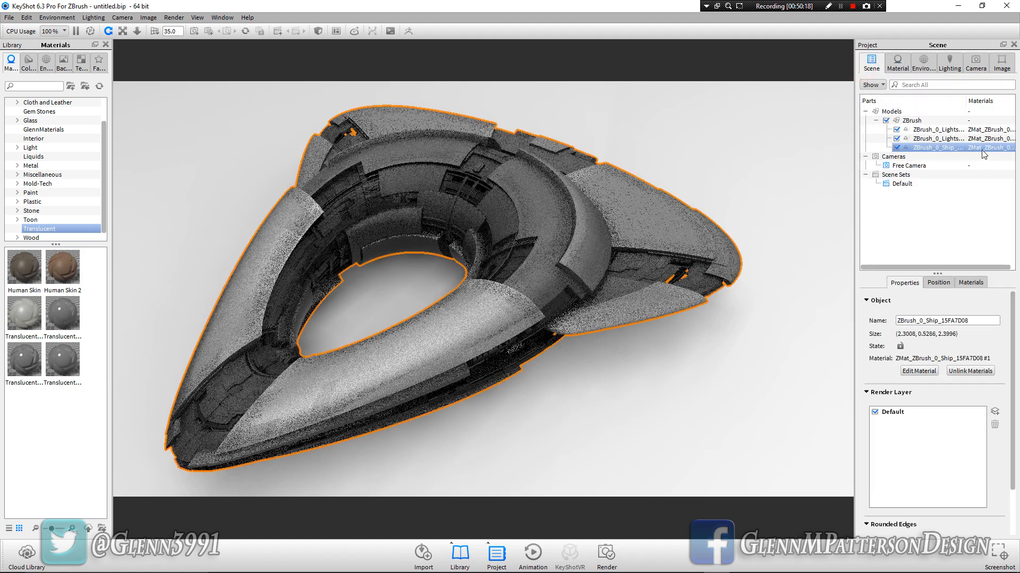
pyautogui.click(939, 130)
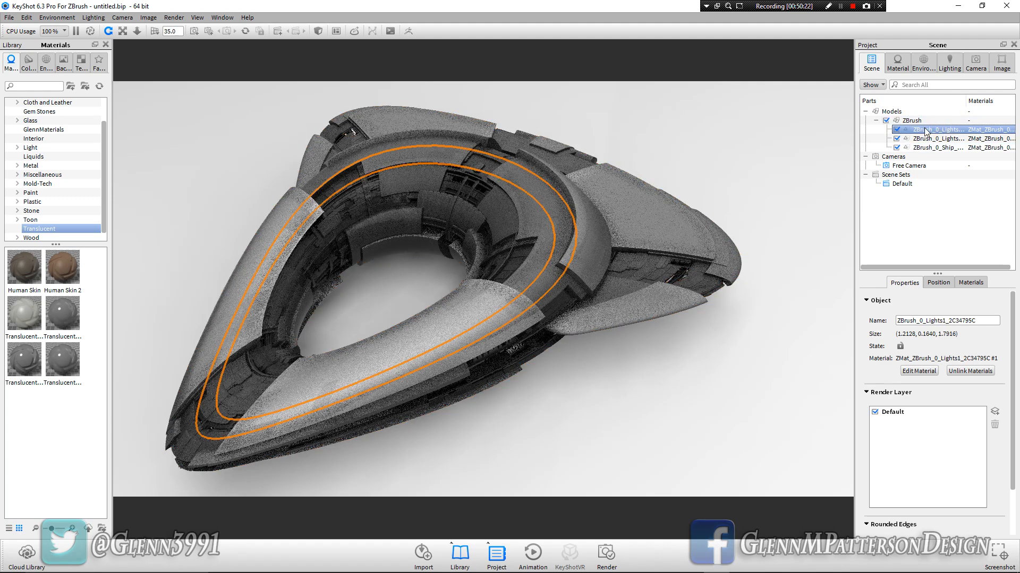
pyautogui.doubleClick(925, 130)
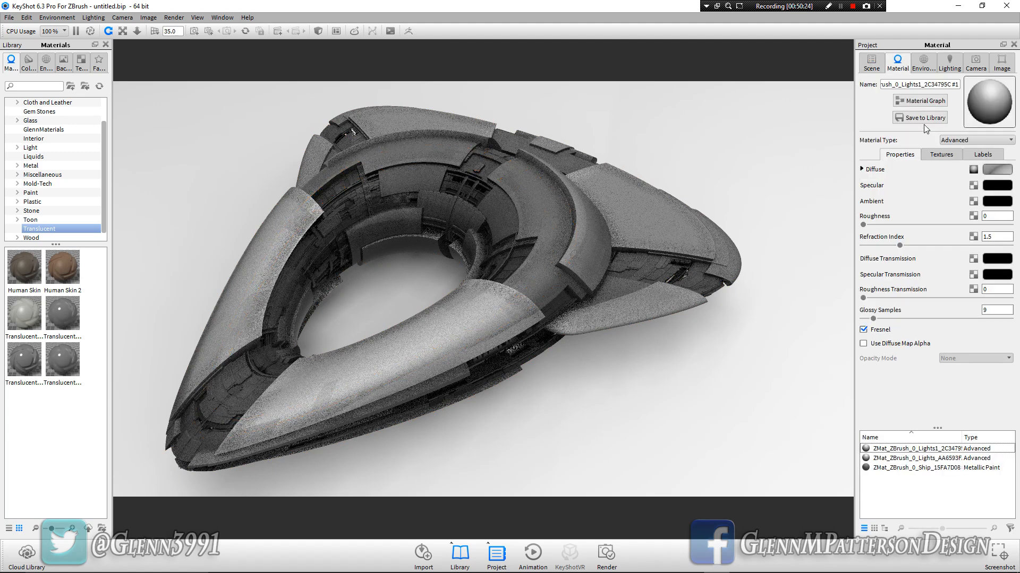
pyautogui.click(972, 141)
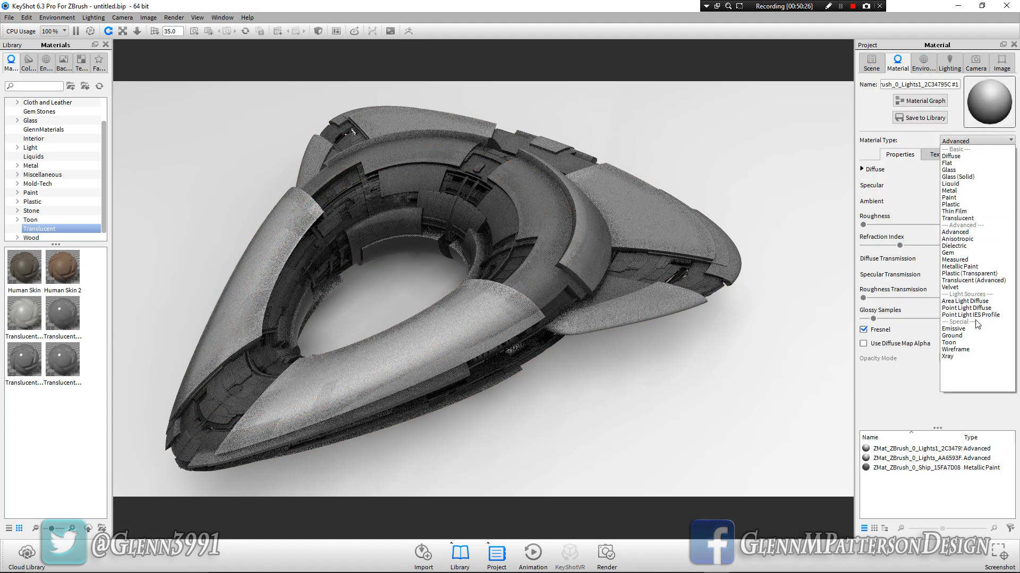
pyautogui.click(972, 302)
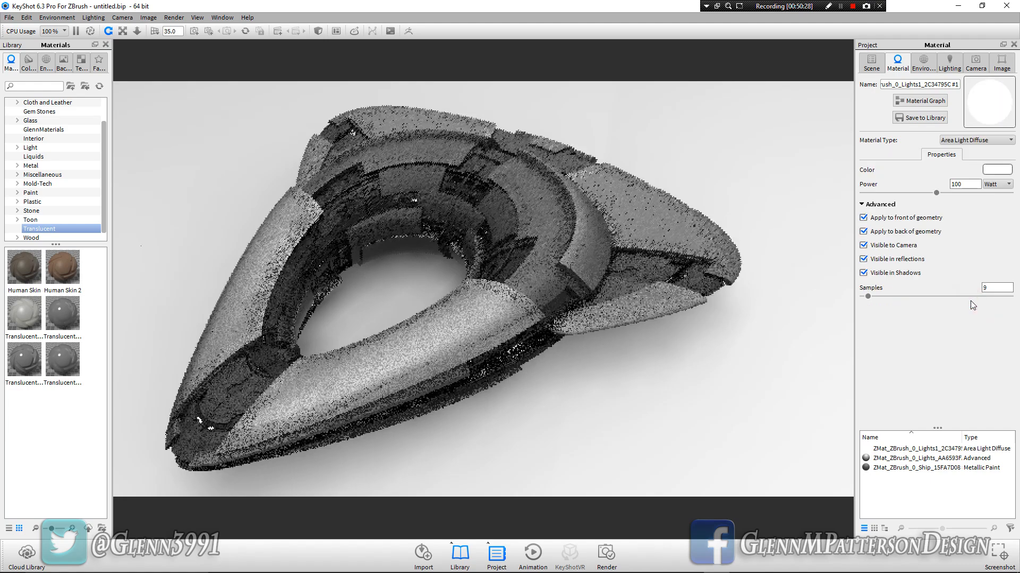
# - Set the Lights1 area light's color to a saturated orange
pyautogui.click(990, 171)
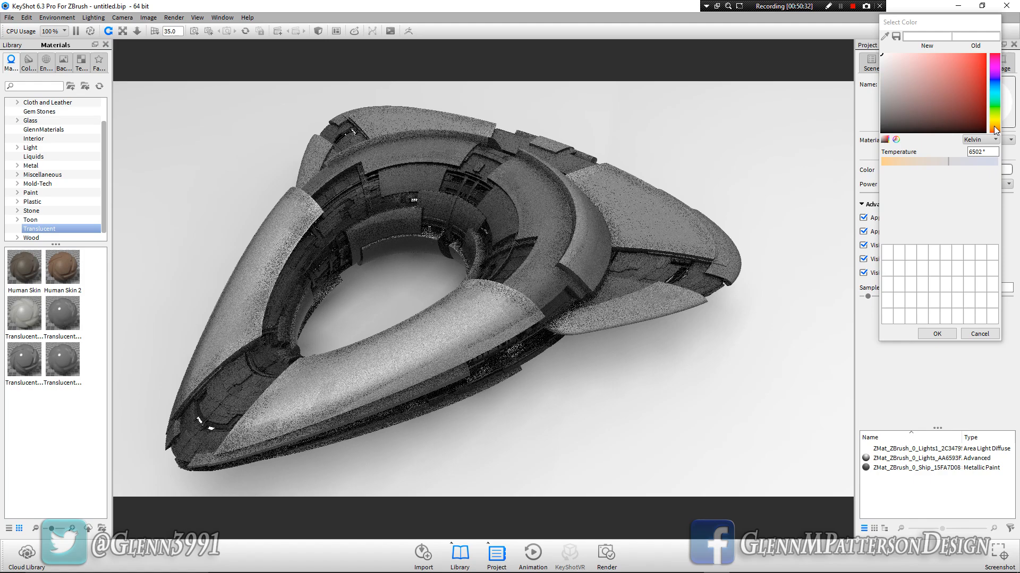
pyautogui.click(994, 127)
pyautogui.moveTo(958, 67); pyautogui.dragTo(992, 47)
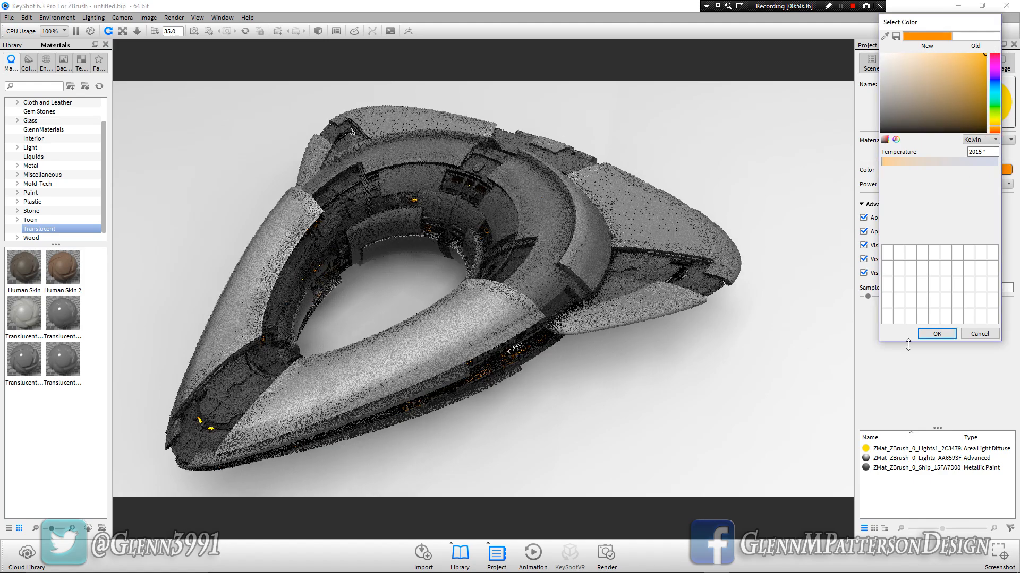
pyautogui.click(625, 396)
pyautogui.scroll(3, 611, 386)
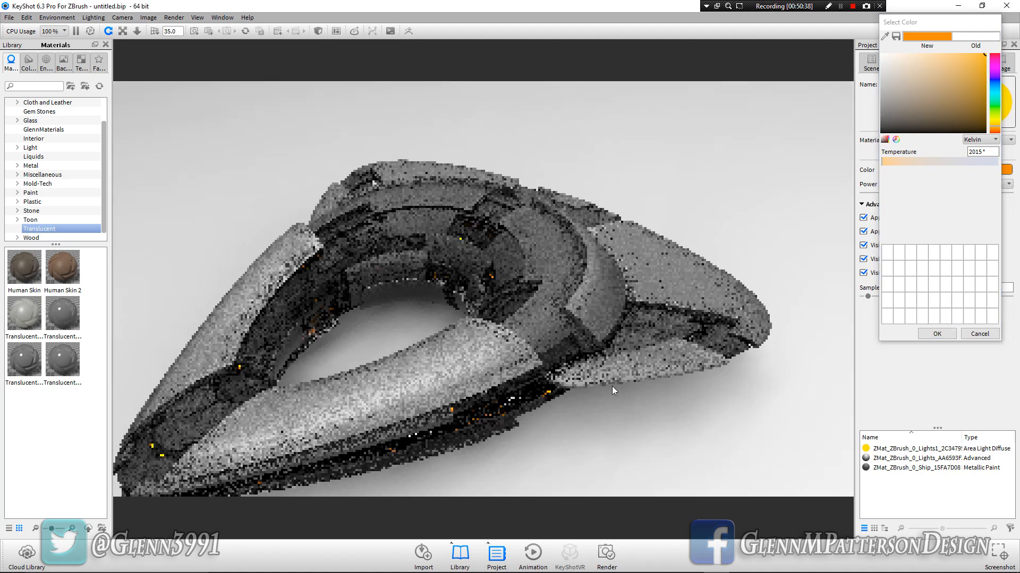
pyautogui.moveTo(612, 386); pyautogui.dragTo(575, 268)
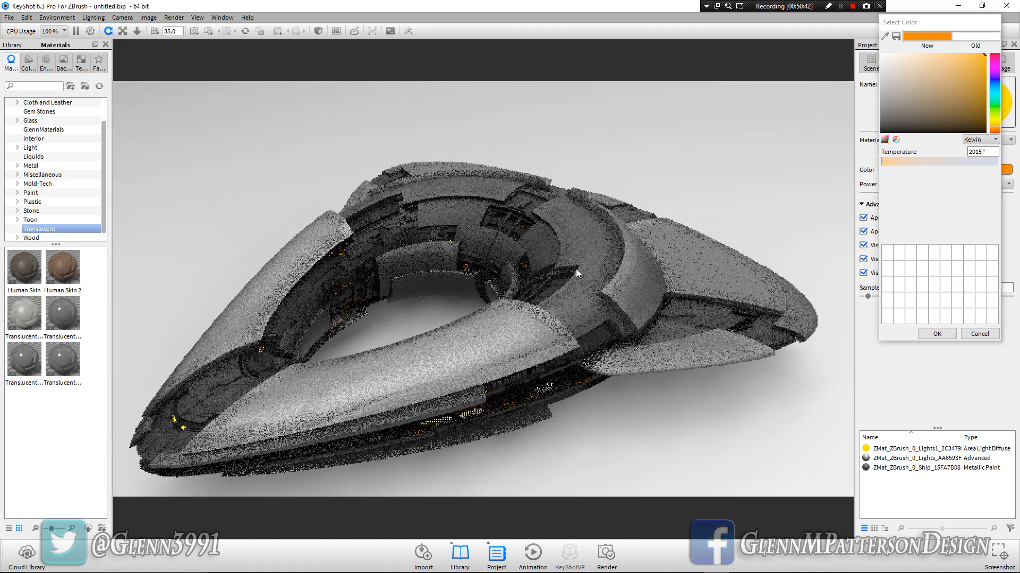
pyautogui.click(937, 331)
pyautogui.click(937, 333)
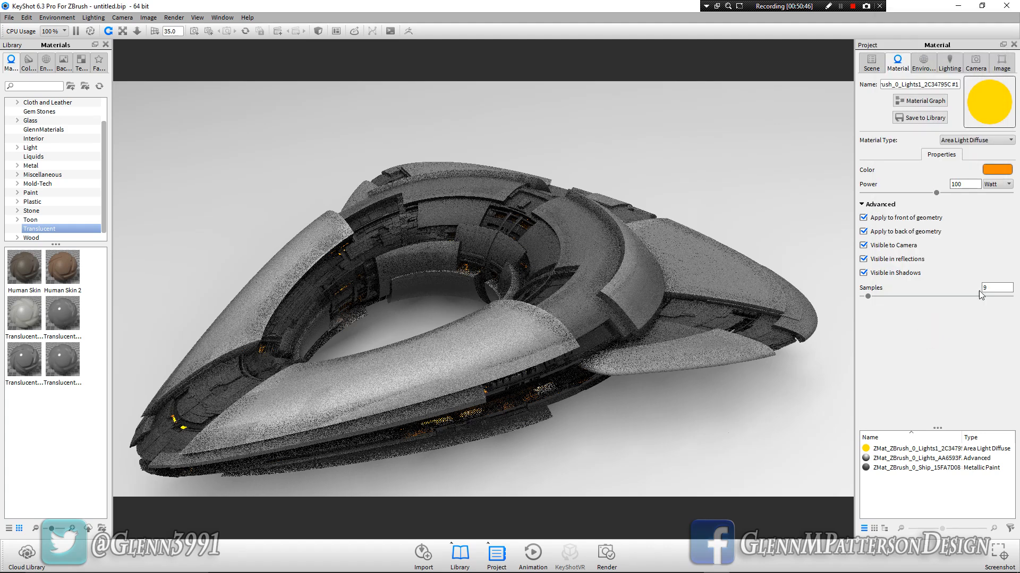
# - Change the material type of the second lights part, ZBrush_0_Lights_AA6593FA, to Area Light Diffuse
pyautogui.click(868, 71)
pyautogui.doubleClick(940, 141)
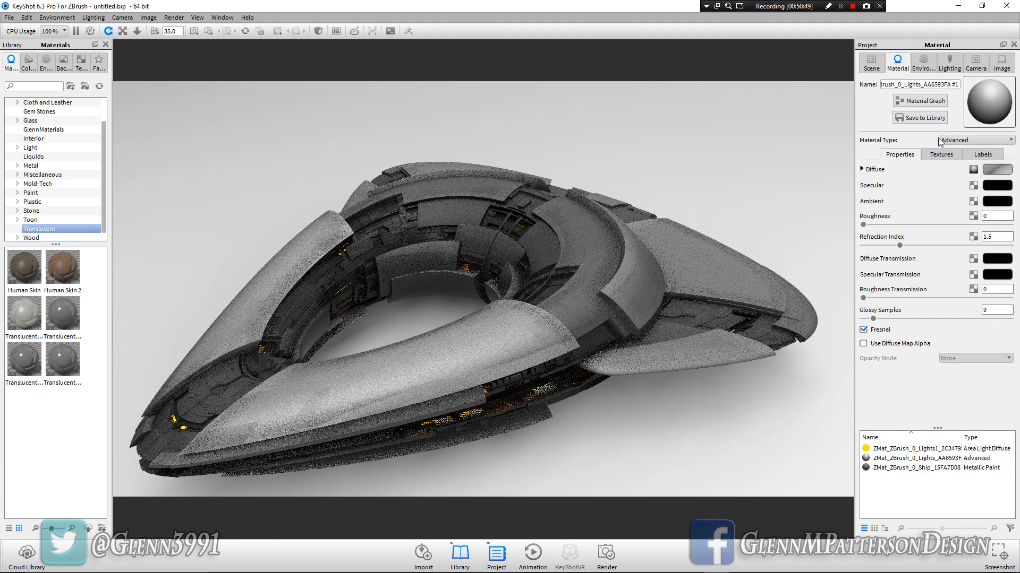
pyautogui.click(979, 141)
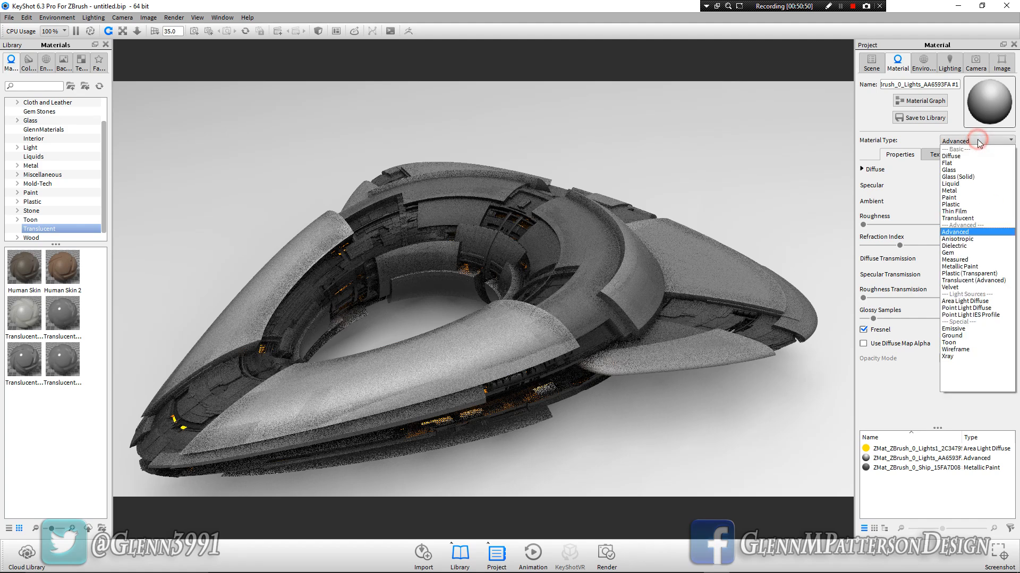
pyautogui.click(966, 301)
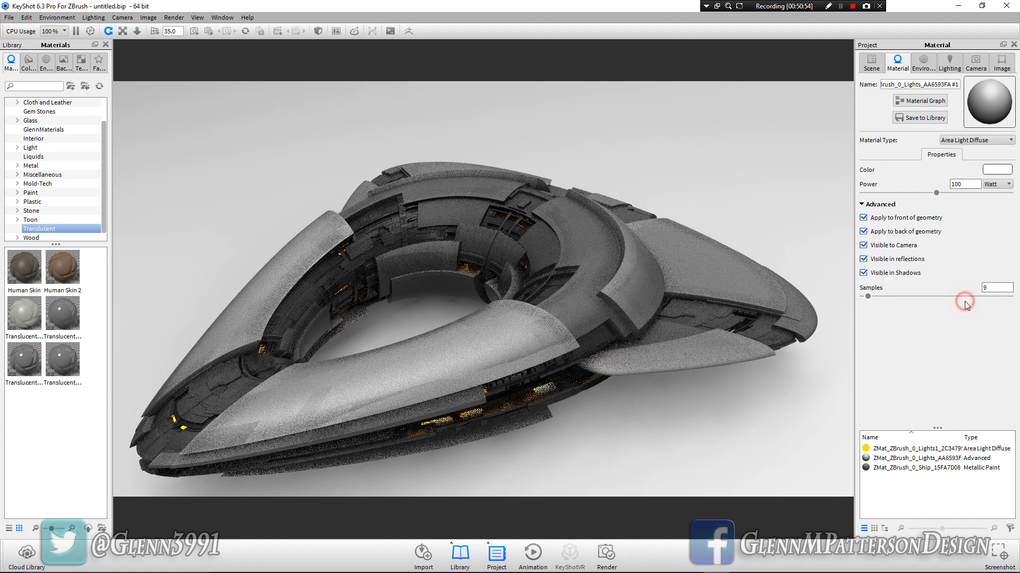
# - Set the second lights part's area light color to bright red and check the glow on the ship
pyautogui.click(992, 168)
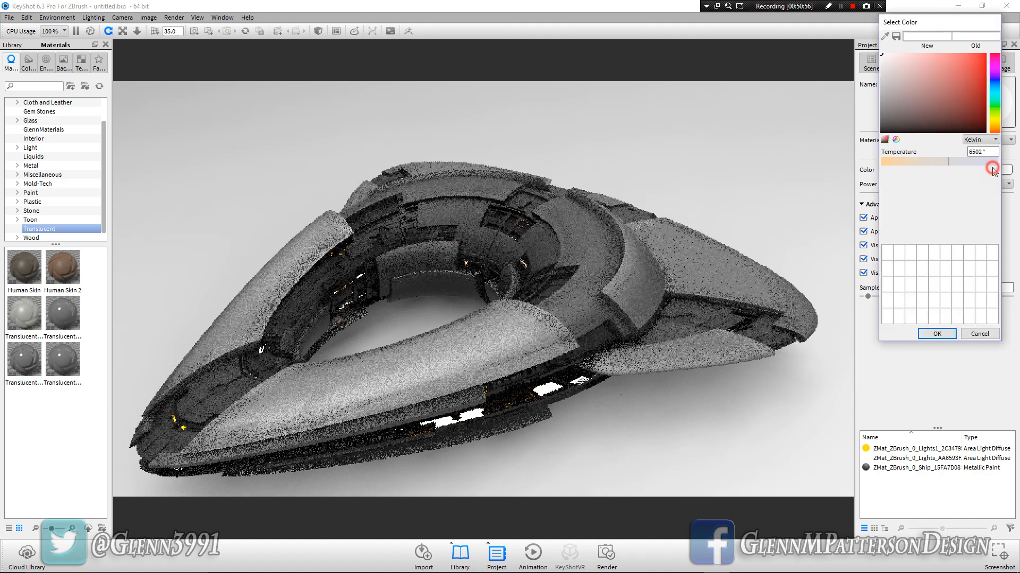
pyautogui.moveTo(971, 109); pyautogui.dragTo(996, 34)
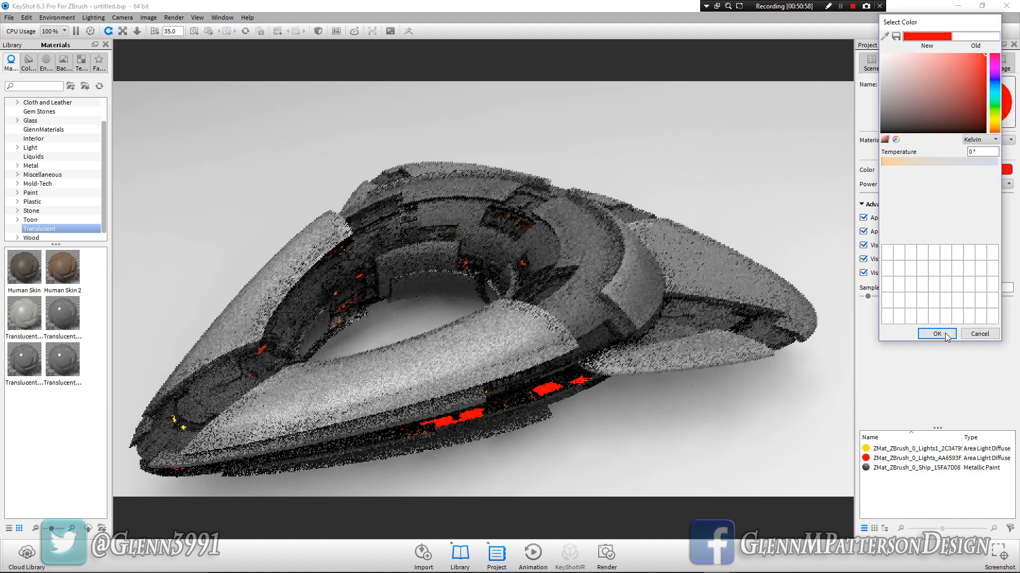
pyautogui.click(936, 334)
pyautogui.moveTo(596, 413); pyautogui.dragTo(575, 440)
pyautogui.moveTo(521, 260); pyautogui.dragTo(529, 312)
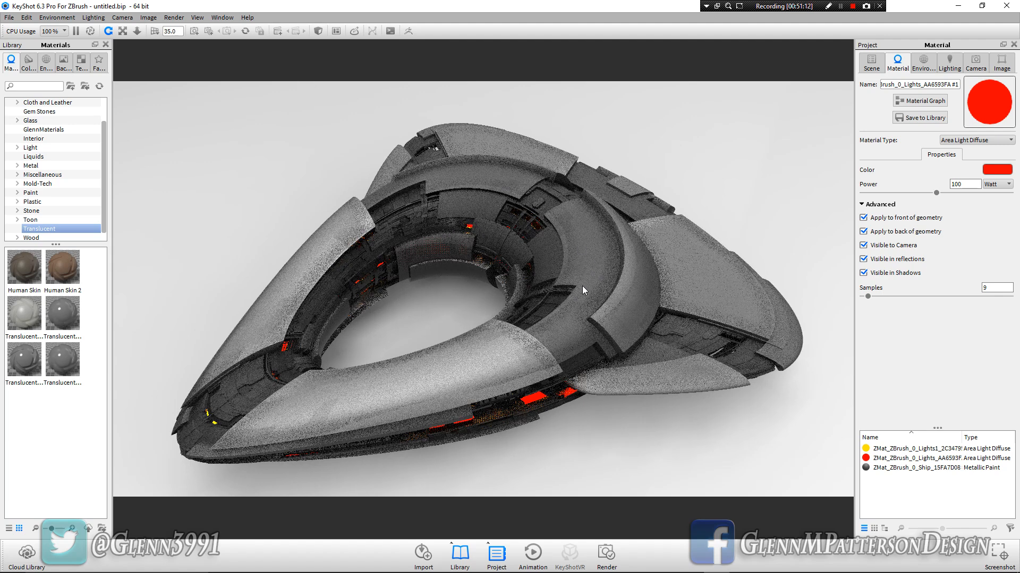
# - Turn off Visible to Camera for both the red and the orange area light materials, keeping them applied to the back of geometry
pyautogui.click(863, 233)
pyautogui.click(863, 233)
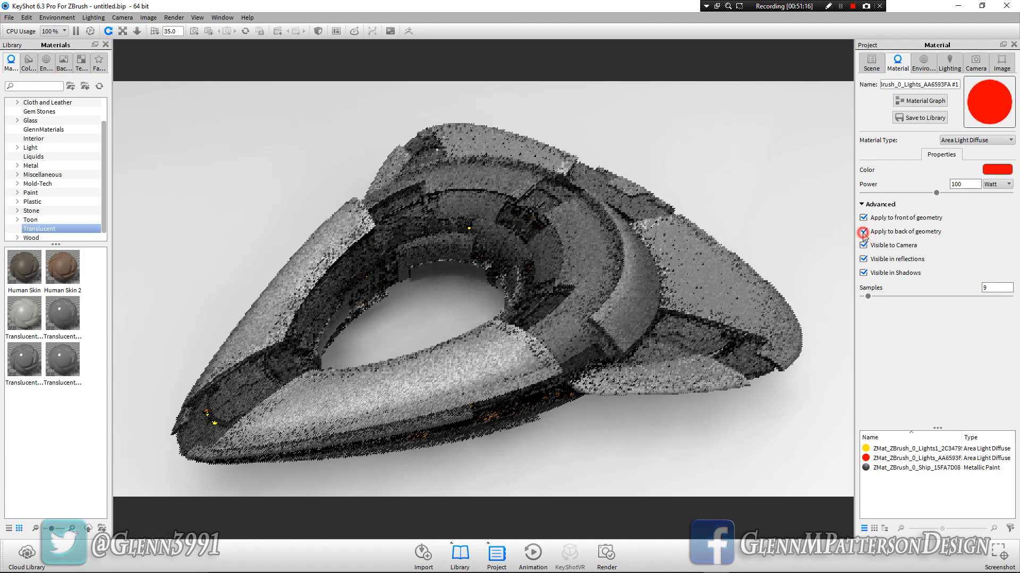
pyautogui.click(863, 245)
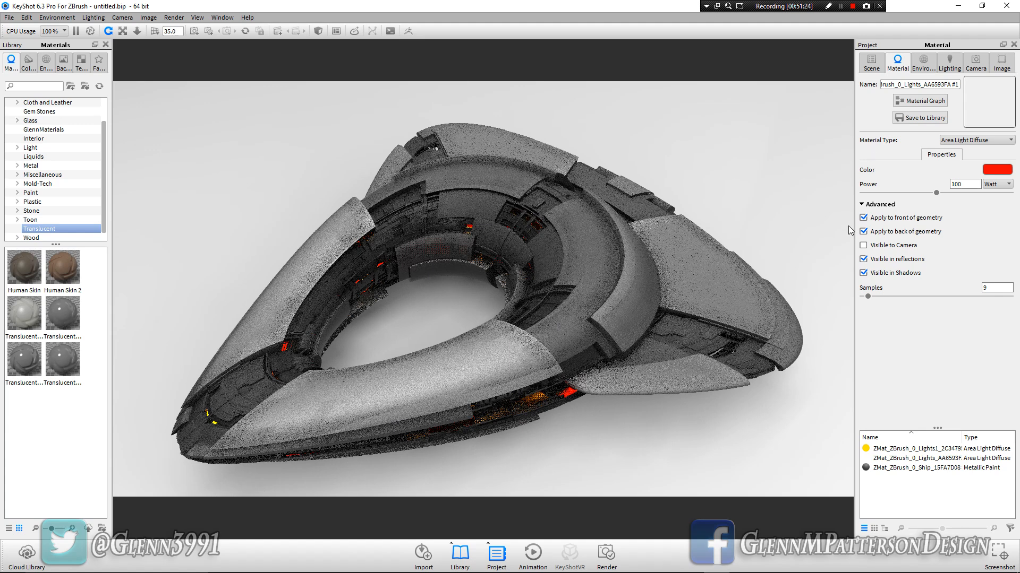
pyautogui.click(871, 63)
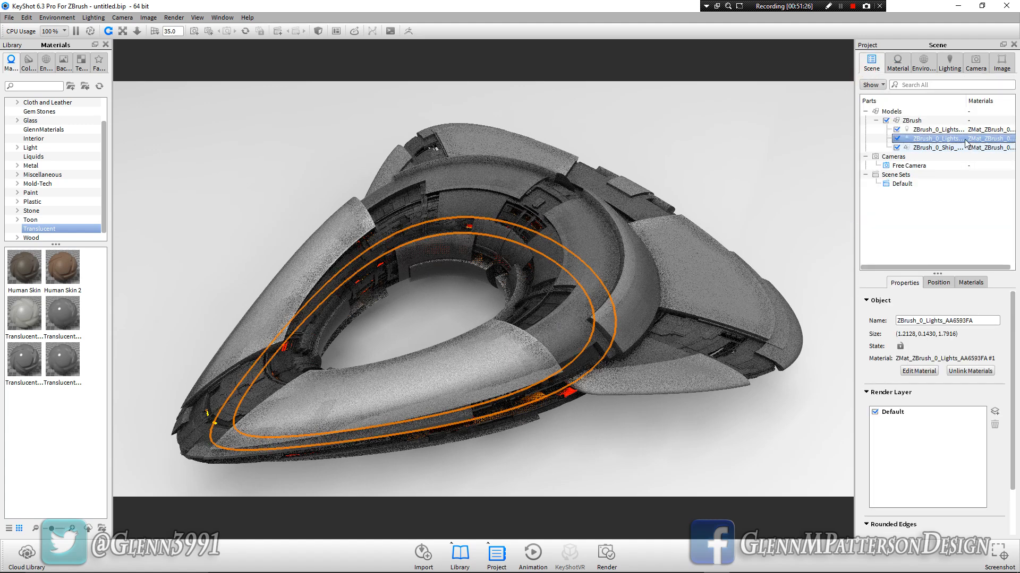
pyautogui.doubleClick(949, 130)
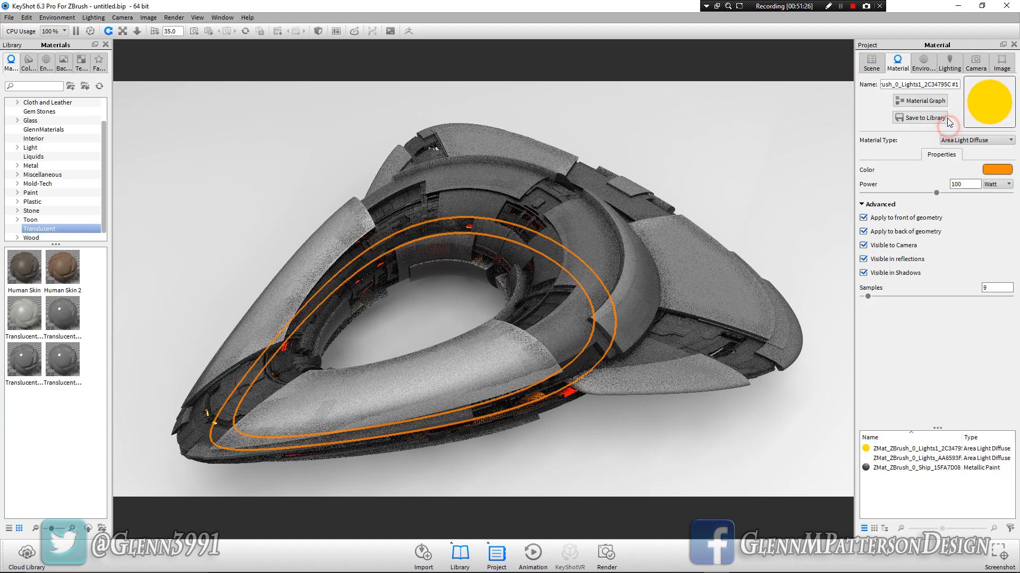
pyautogui.click(863, 246)
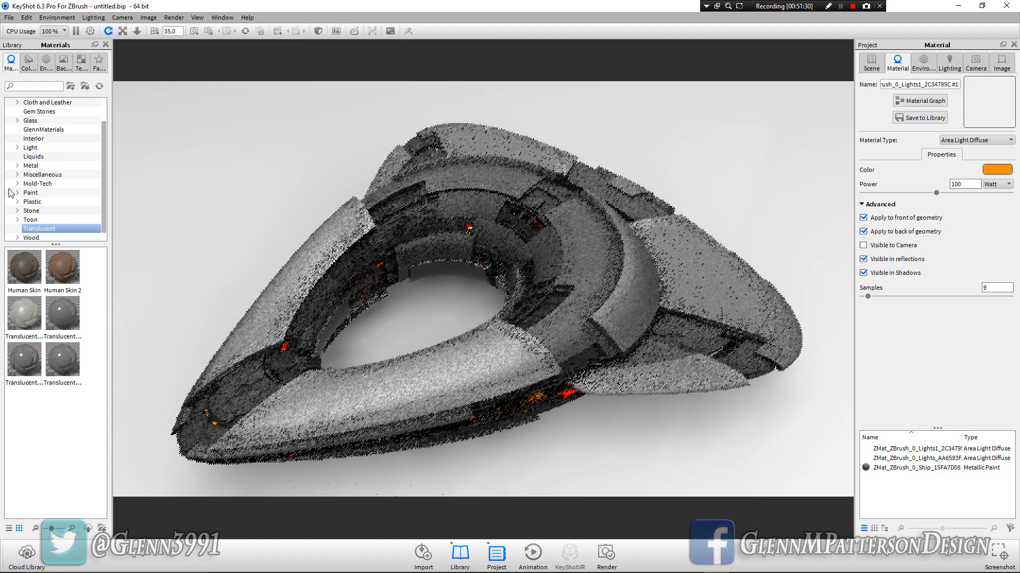
# - Browse the environment library and apply the hdri-locations_factory_4k environment to the scene
pyautogui.click(40, 64)
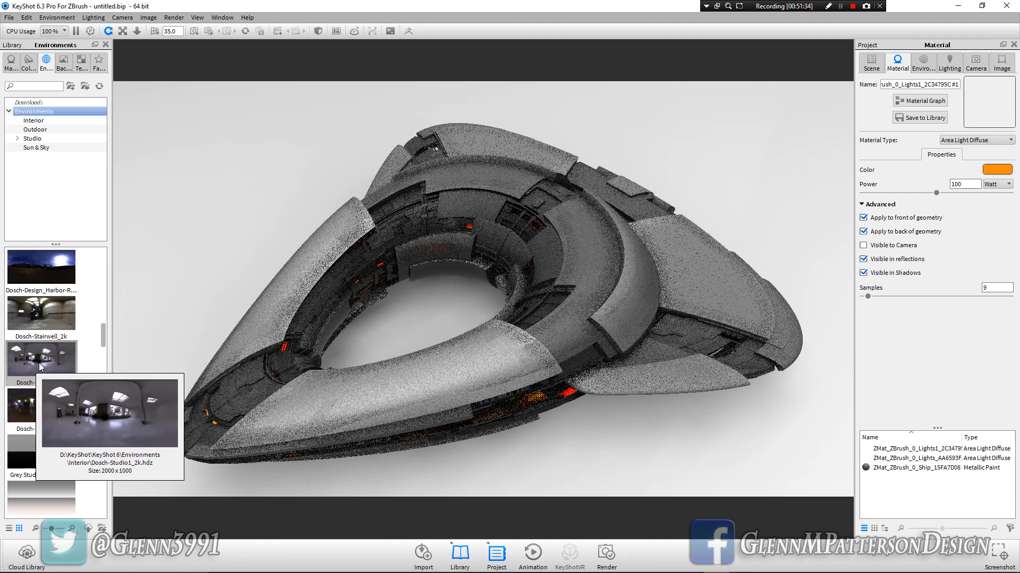
pyautogui.scroll(-5, 39, 367)
pyautogui.scroll(-4, 42, 400)
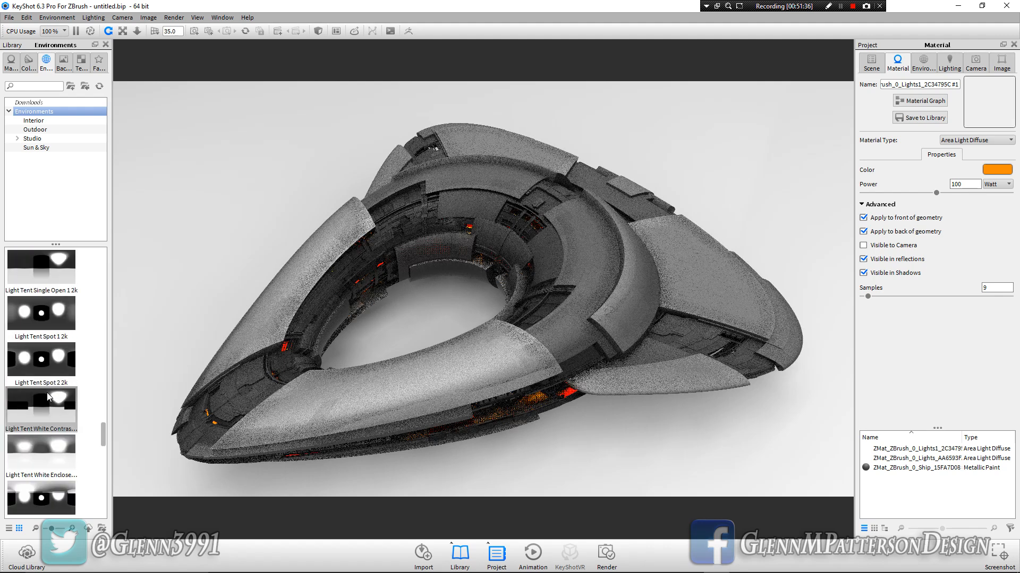
pyautogui.scroll(-3, 46, 396)
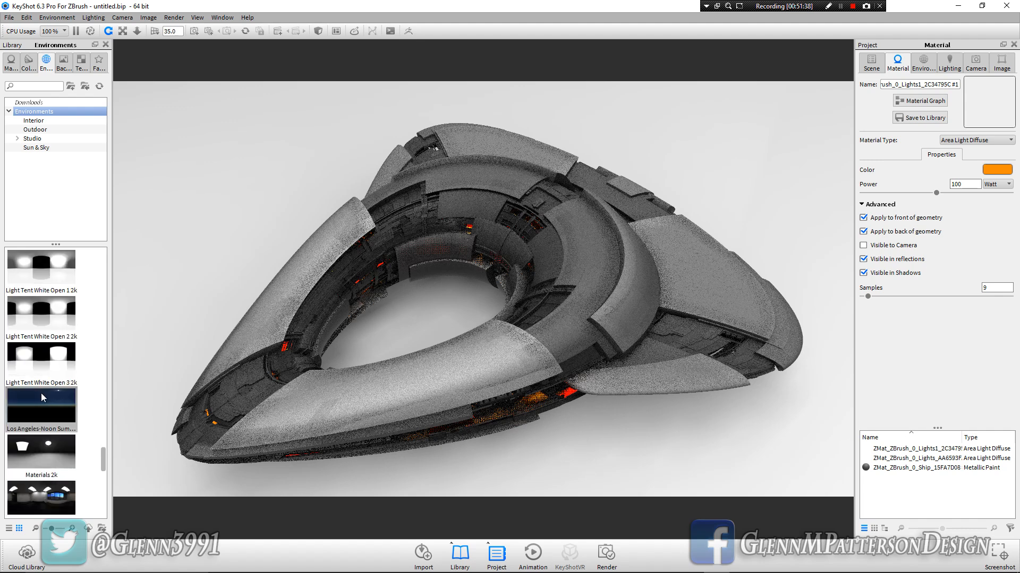
pyautogui.scroll(8, 52, 393)
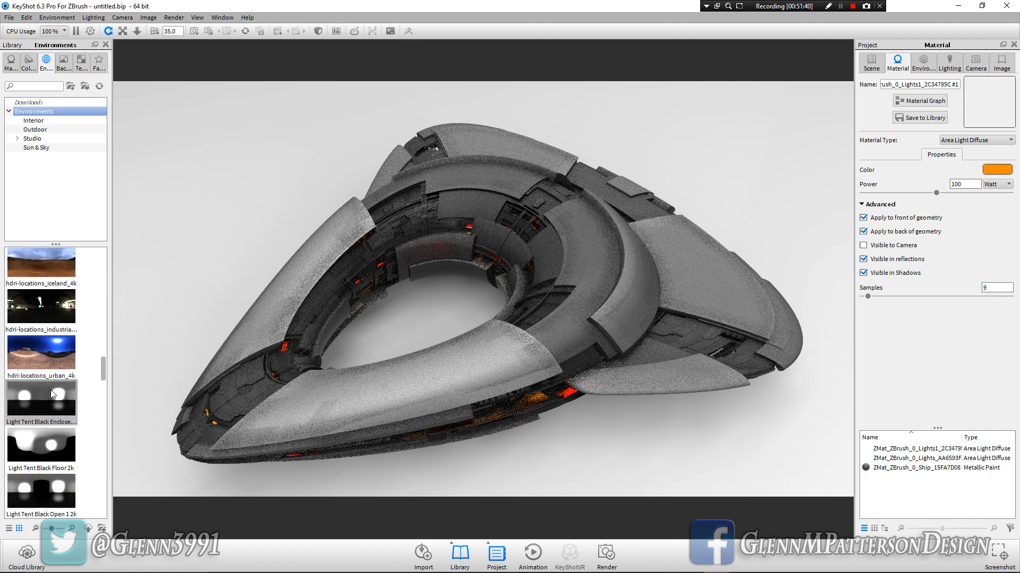
pyautogui.scroll(6, 51, 393)
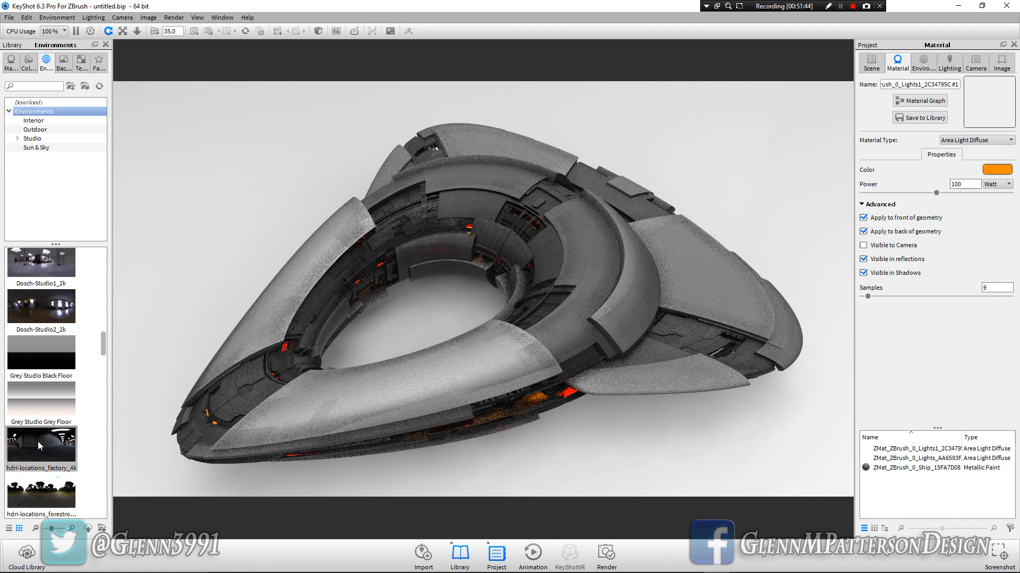
pyautogui.moveTo(38, 443)
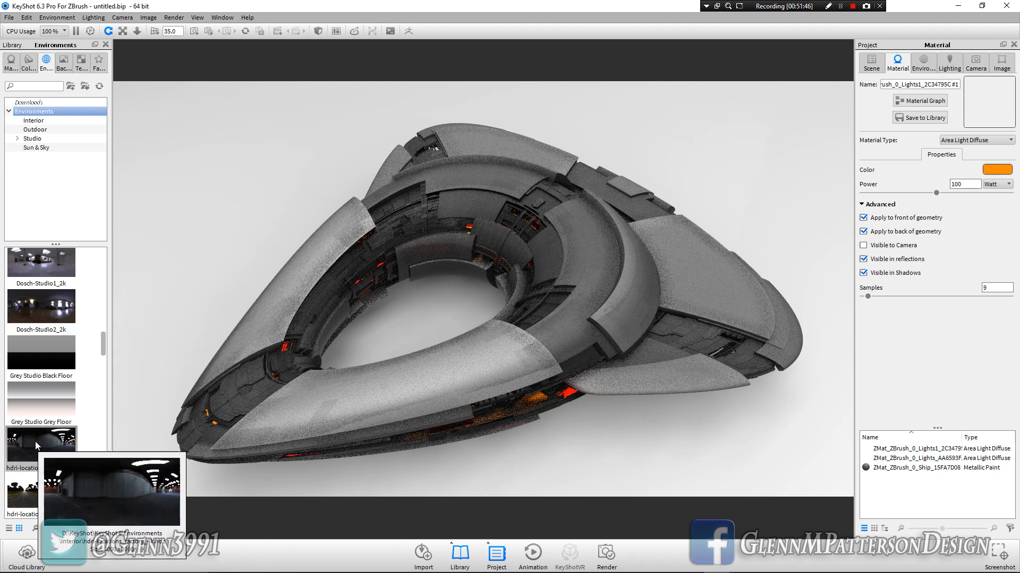
pyautogui.moveTo(31, 441); pyautogui.dragTo(230, 164)
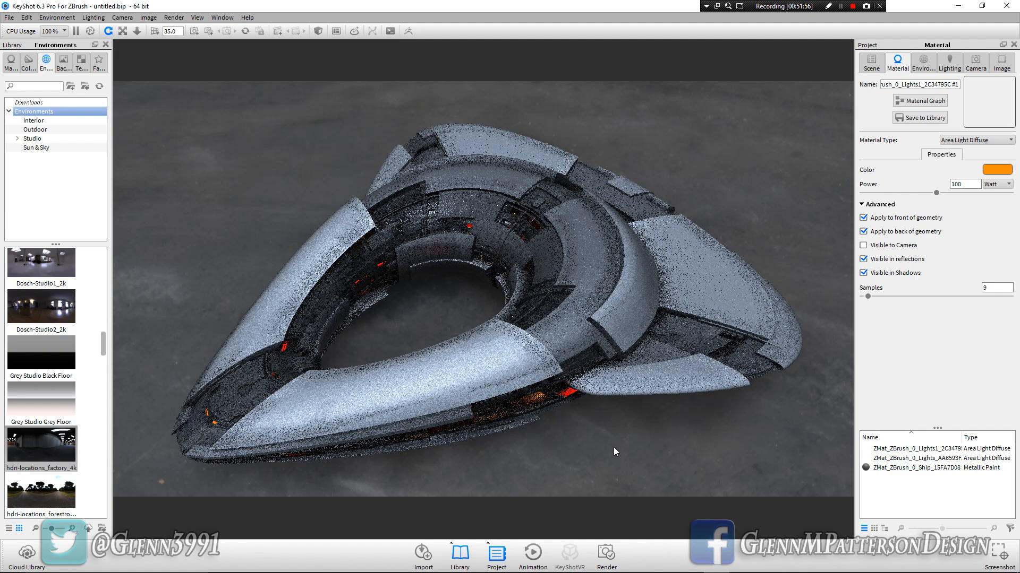
# - Rotate the lighting environment to about 117° so the light falls more evenly across the ship's hull
pyautogui.scroll(5, 613, 436)
pyautogui.moveTo(504, 417); pyautogui.dragTo(541, 313)
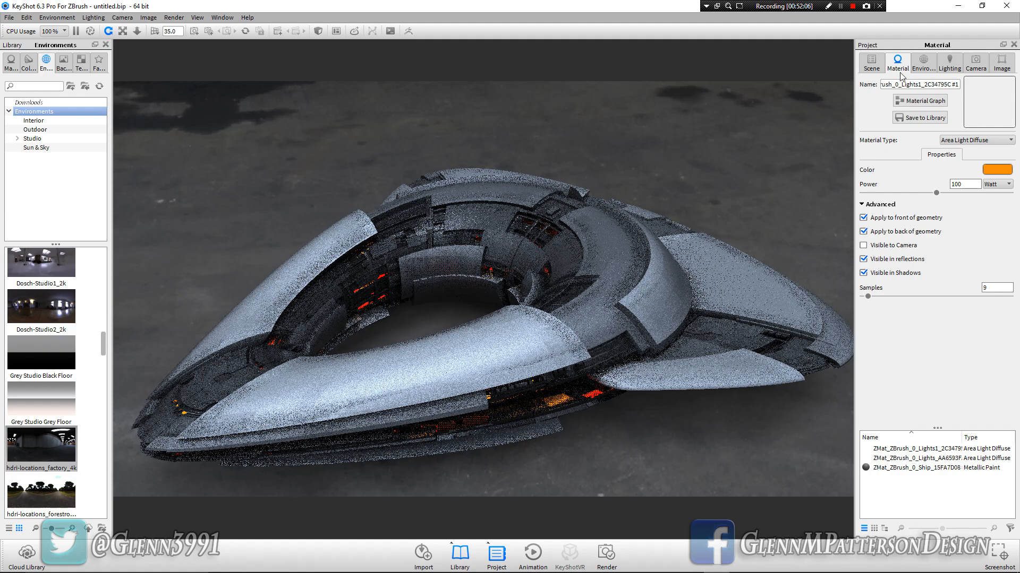
pyautogui.press('ctrl')
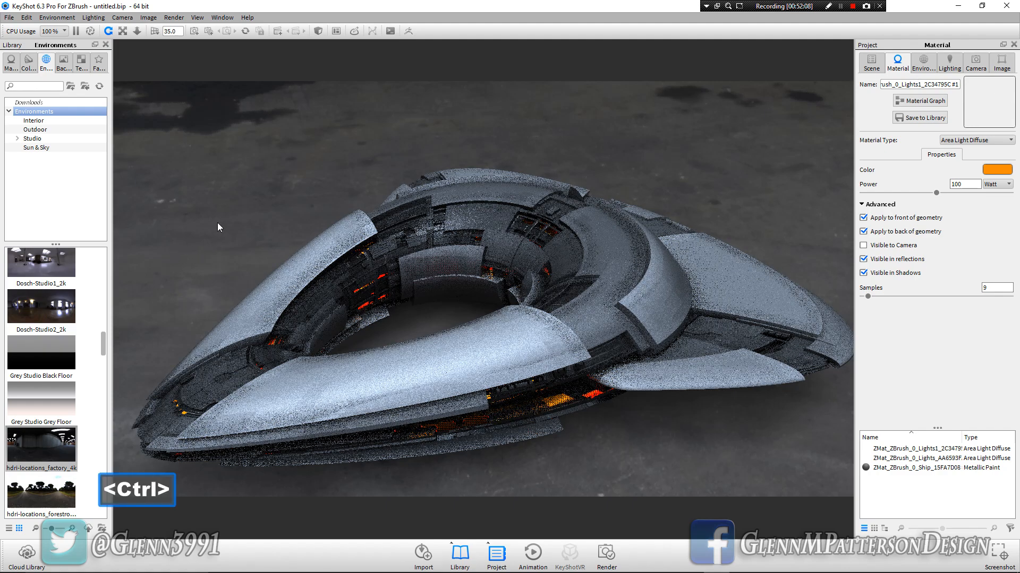
pyautogui.keyDown('ctrl'); pyautogui.moveTo(225, 223); pyautogui.dragTo(783, 198); pyautogui.keyUp('ctrl')
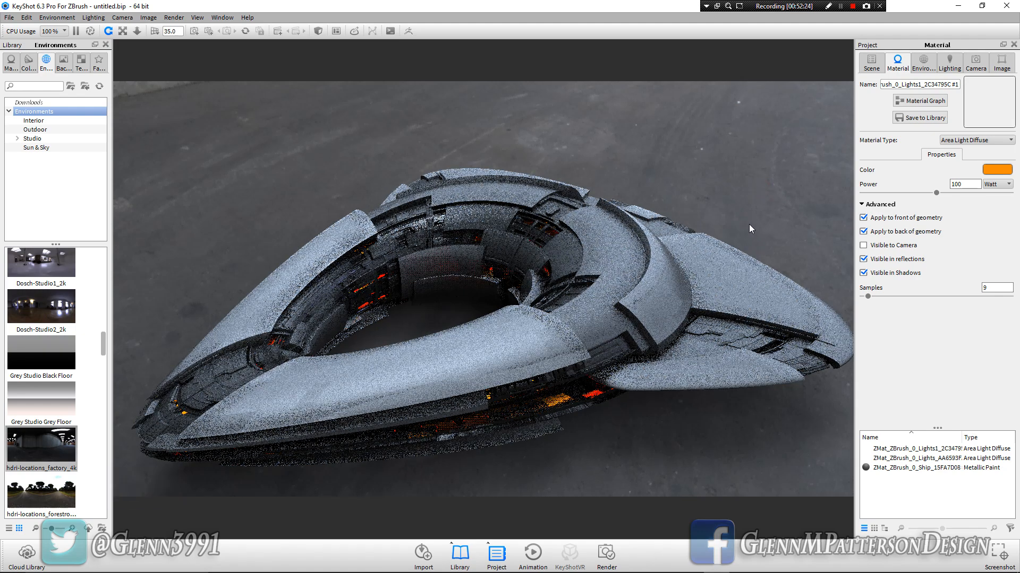
pyautogui.moveTo(749, 224)
pyautogui.mouseDown()
pyautogui.moveTo(750, 235)
pyautogui.moveTo(749, 222)
pyautogui.mouseUp()
pyautogui.moveTo(649, 171); pyautogui.dragTo(642, 197, button='middle')
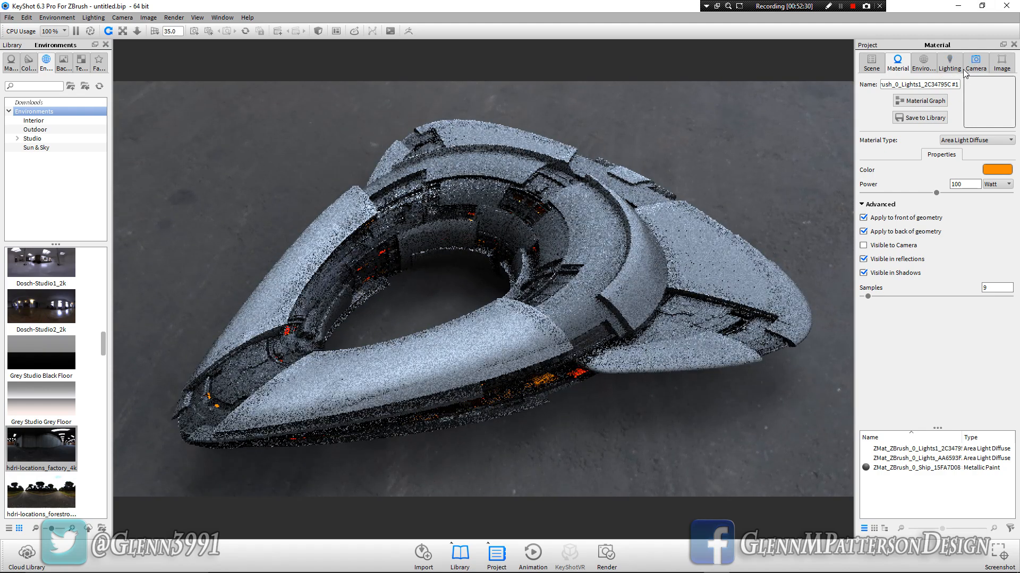
# - Switch the environment background to Color and set it to grey, RGB 178, 177, 177
pyautogui.click(921, 67)
pyautogui.click(873, 350)
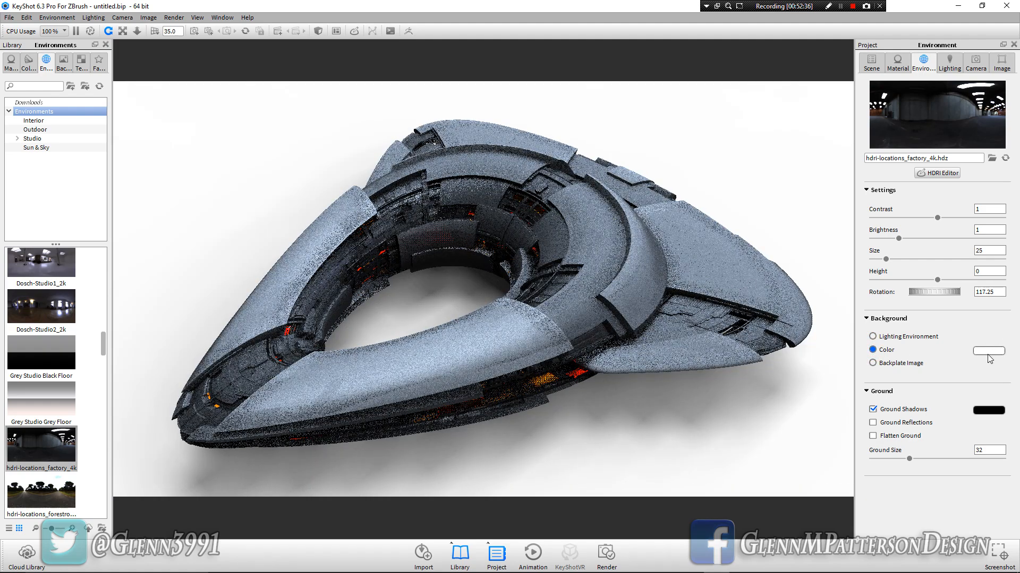
pyautogui.click(988, 353)
pyautogui.click(884, 265)
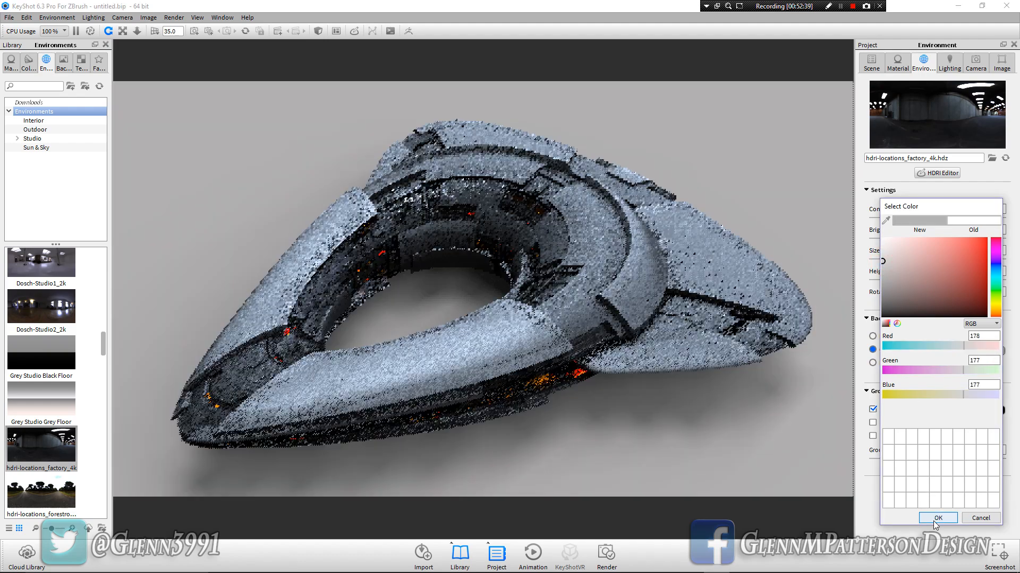
pyautogui.click(937, 519)
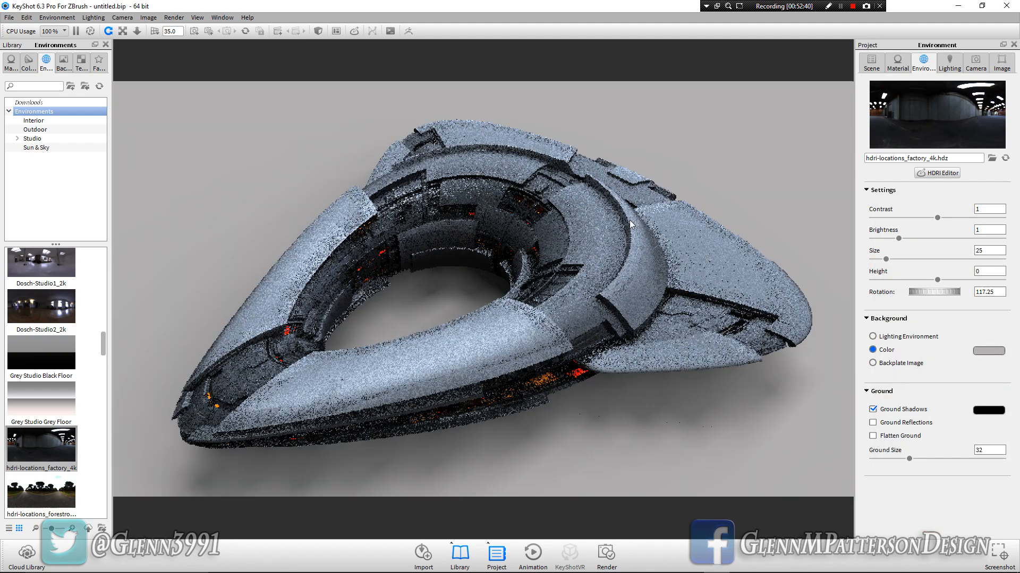